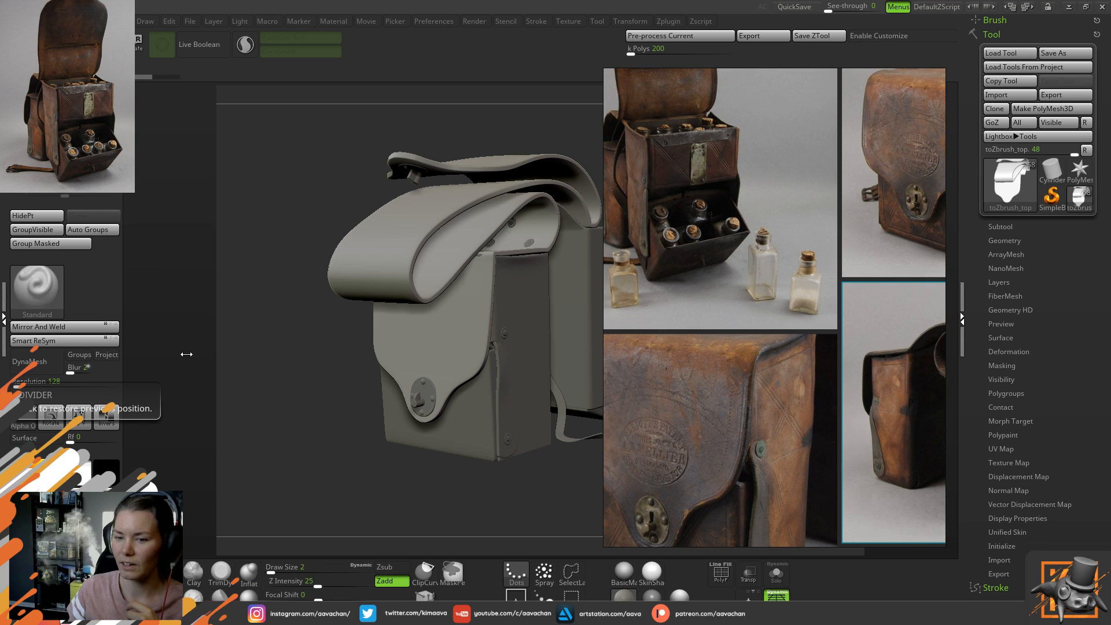
# - Switch to PureRef to show the leather bag reference photos over the model
pyautogui.click(267, 339)
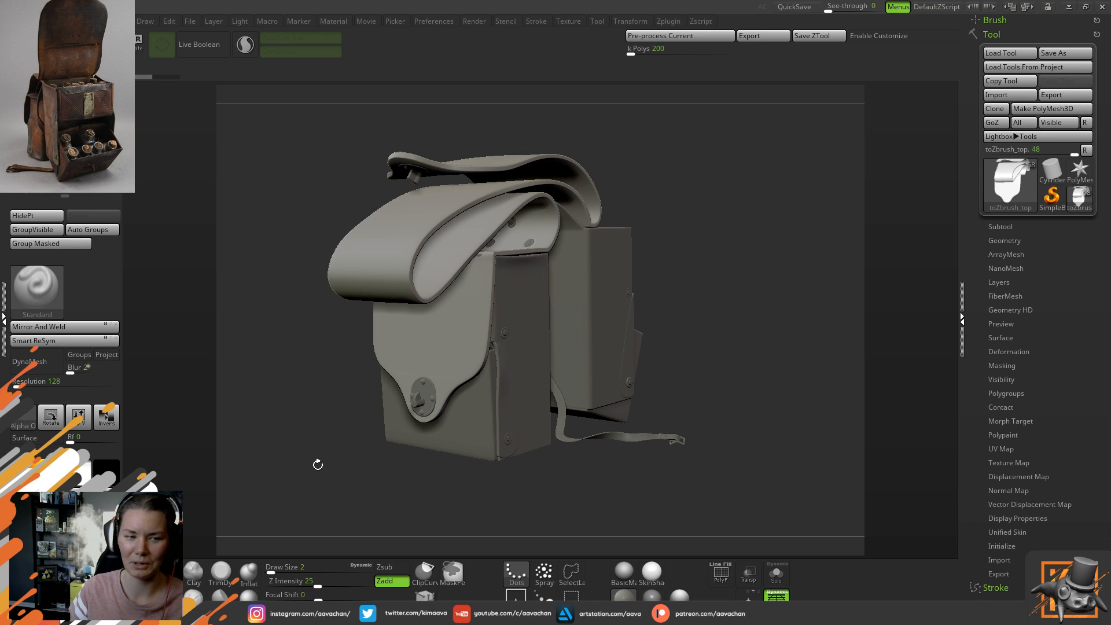
pyautogui.hotkey('alt', 'Tab')
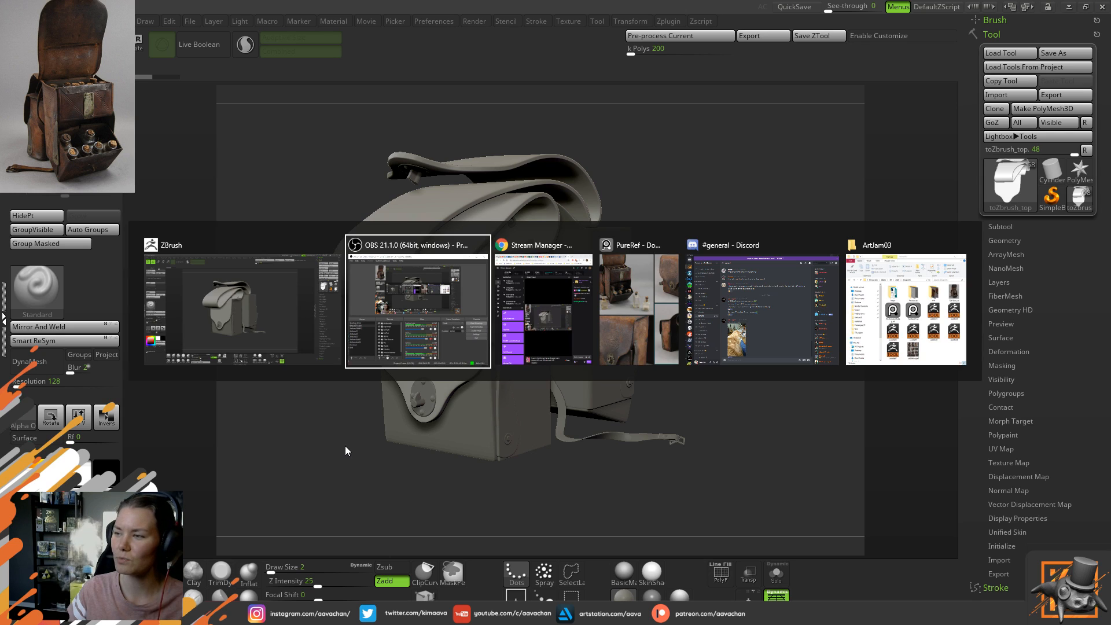
pyautogui.click(633, 299)
pyautogui.rightClick(754, 263)
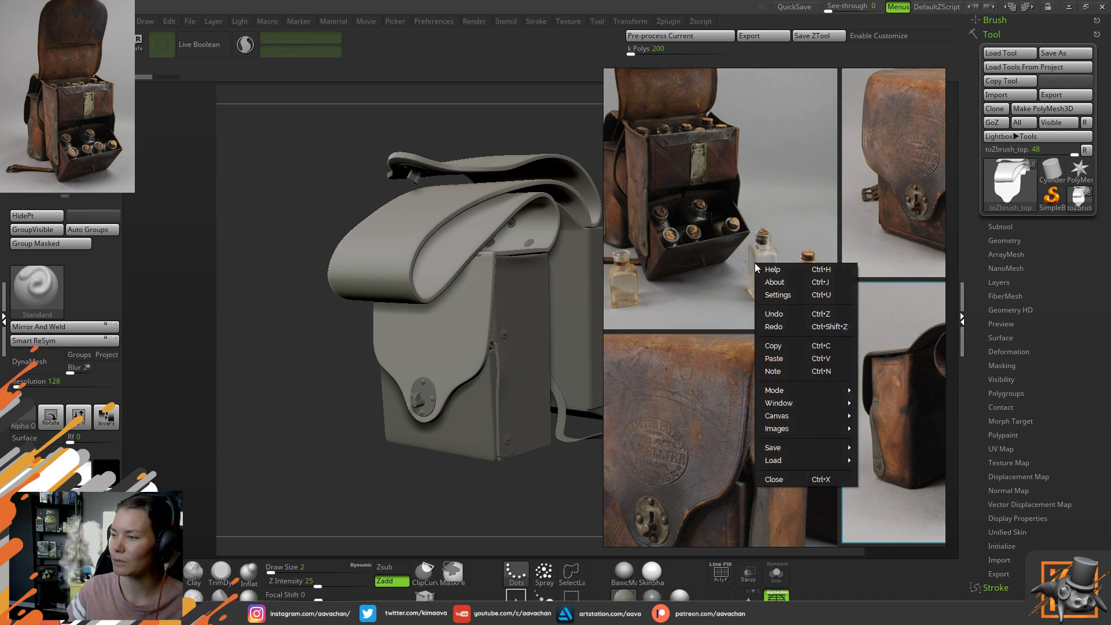
pyautogui.click(714, 206)
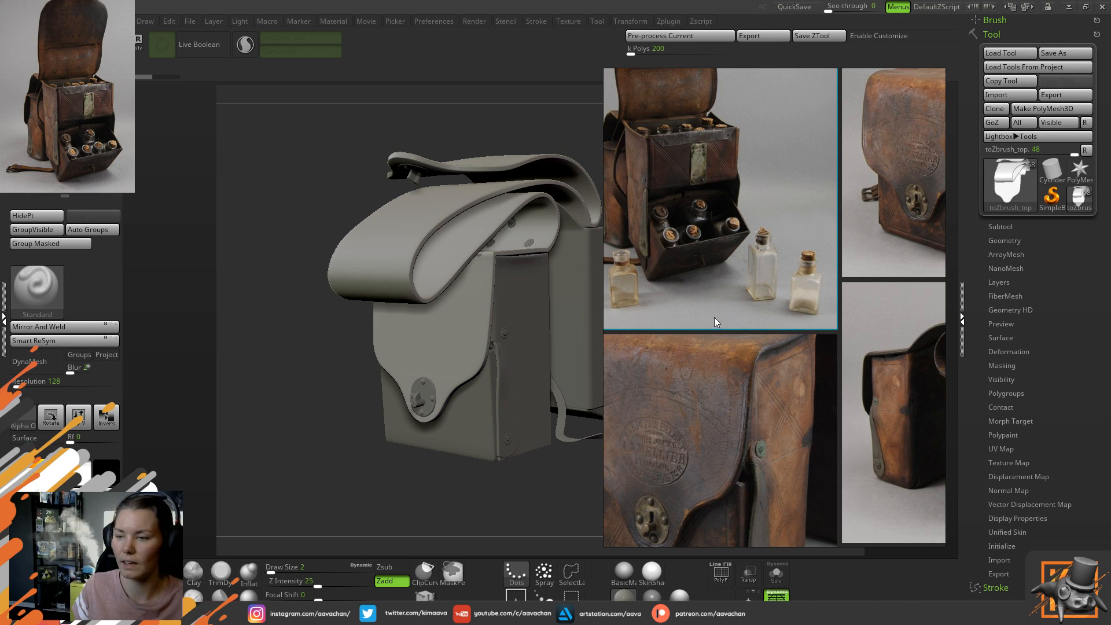
# - Bring the PureRef board back to the front and reposition it beside the bag model
pyautogui.moveTo(345, 389); pyautogui.dragTo(335, 384)
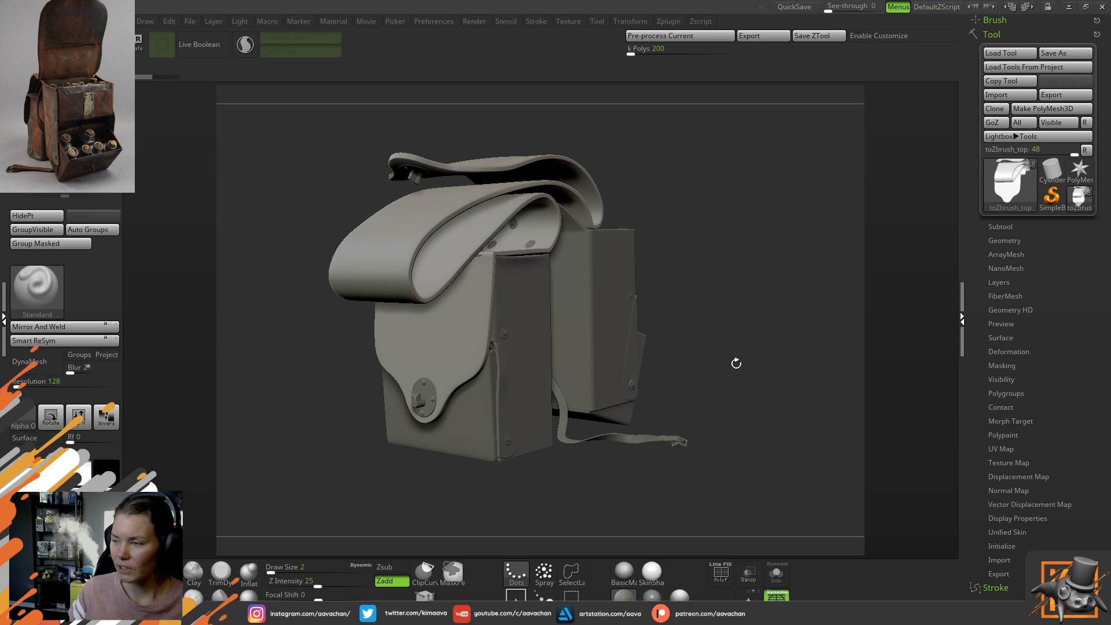
pyautogui.hotkey('alt', 'Tab')
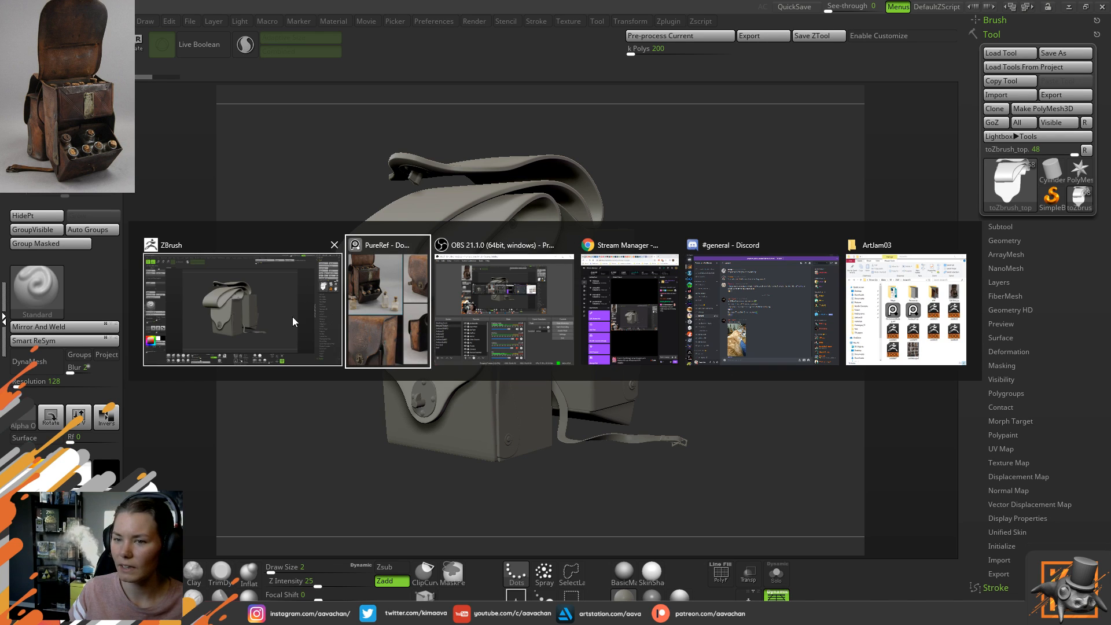
pyautogui.click(388, 301)
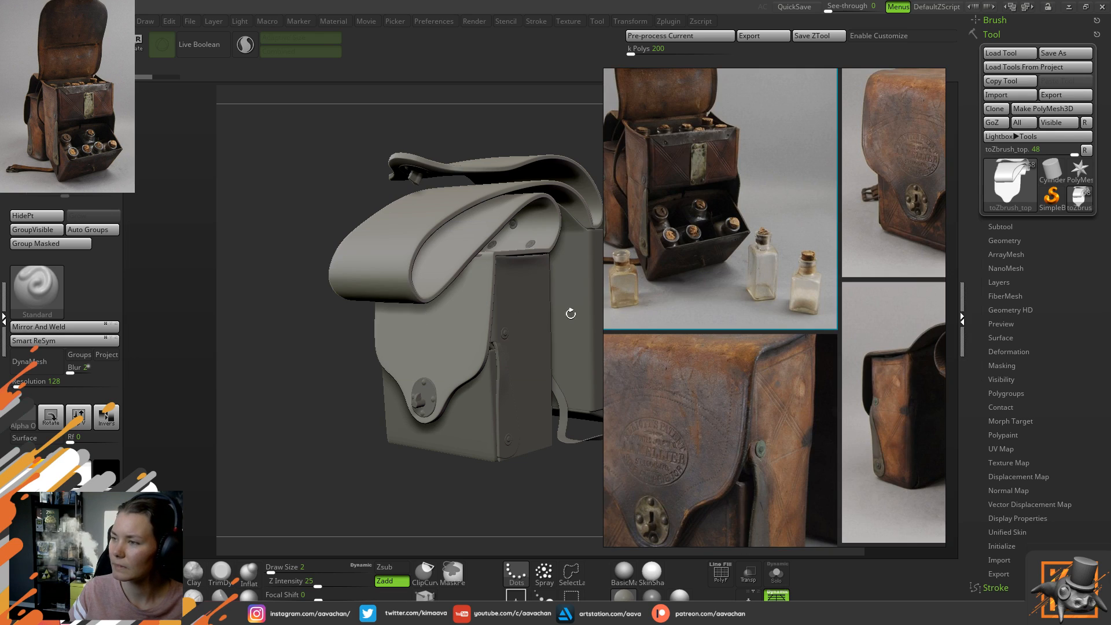
pyautogui.moveTo(717, 162); pyautogui.dragTo(1, 318, button='right')
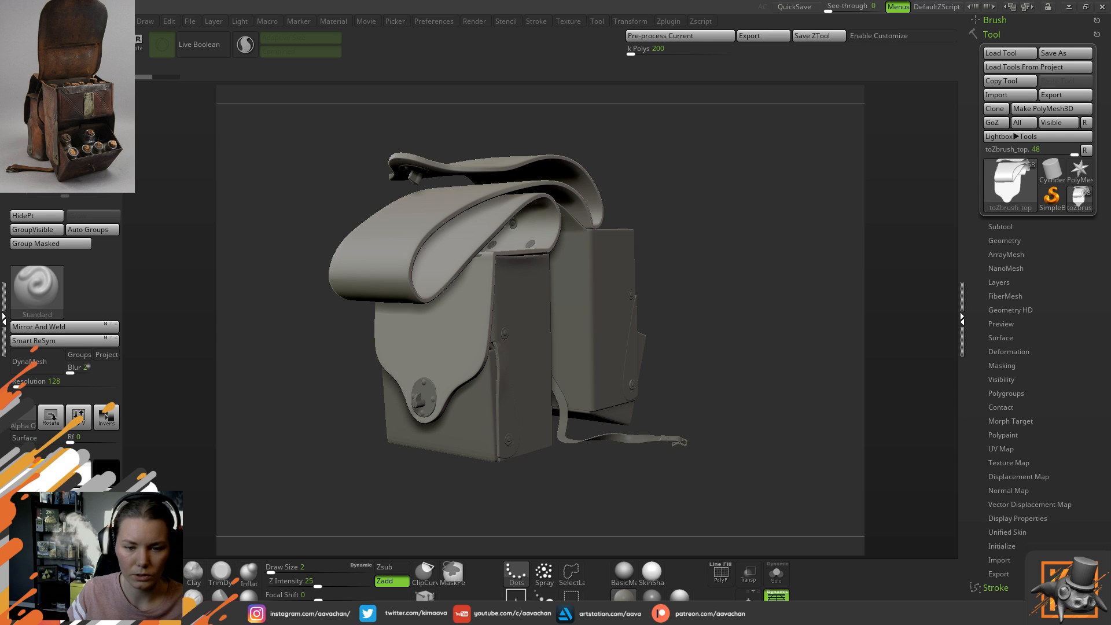
pyautogui.moveTo(1, 324); pyautogui.dragTo(730, 298, button='right')
pyautogui.moveTo(301, 388); pyautogui.dragTo(266, 412)
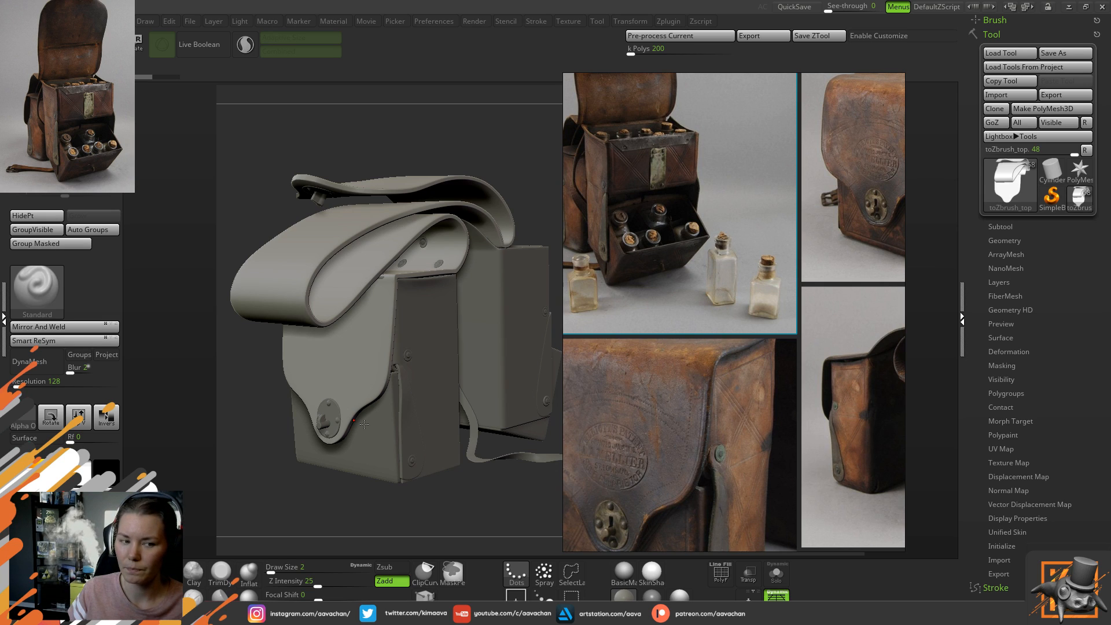
# - Examine the front compartment's flap, corner and rivets up close while comparing preview materials on the model
pyautogui.click(717, 377)
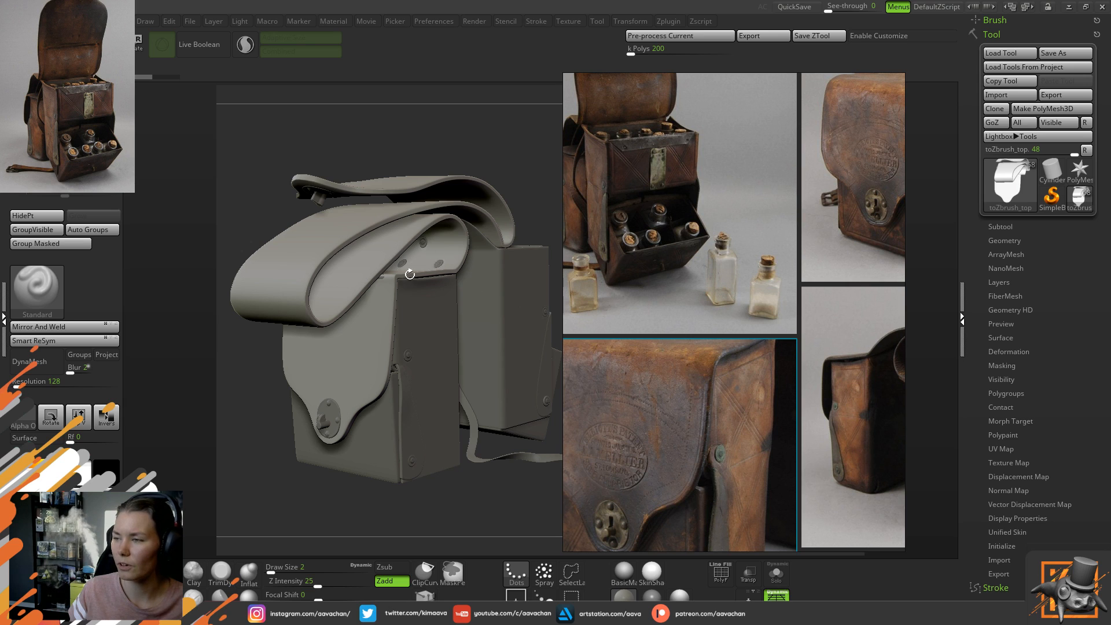
pyautogui.moveTo(341, 495); pyautogui.dragTo(433, 285)
pyautogui.moveTo(528, 166); pyautogui.dragTo(495, 243)
pyautogui.moveTo(504, 318); pyautogui.dragTo(461, 331)
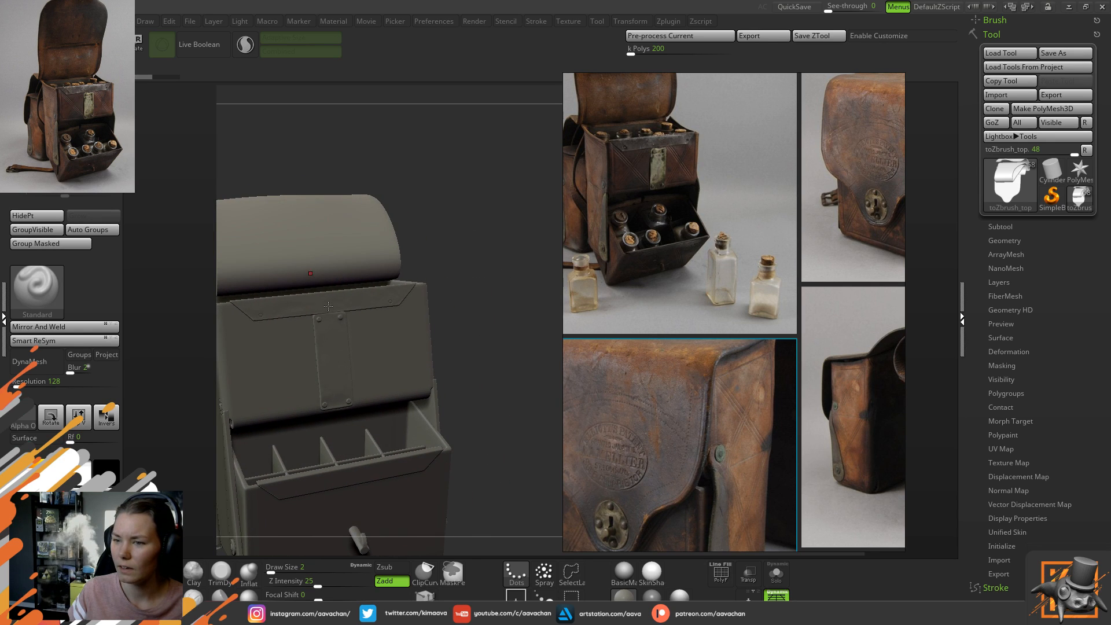
pyautogui.click(650, 599)
pyautogui.click(680, 598)
pyautogui.keyDown('alt'); pyautogui.moveTo(457, 243); pyautogui.dragTo(494, 289); pyautogui.keyUp('alt')
pyautogui.click(624, 599)
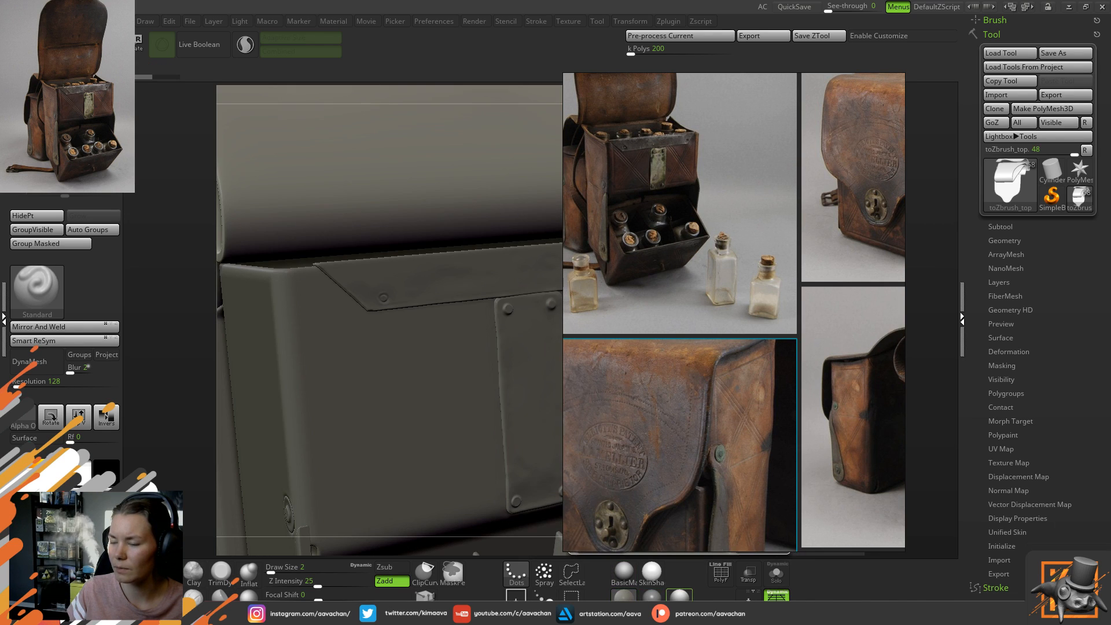
pyautogui.click(679, 598)
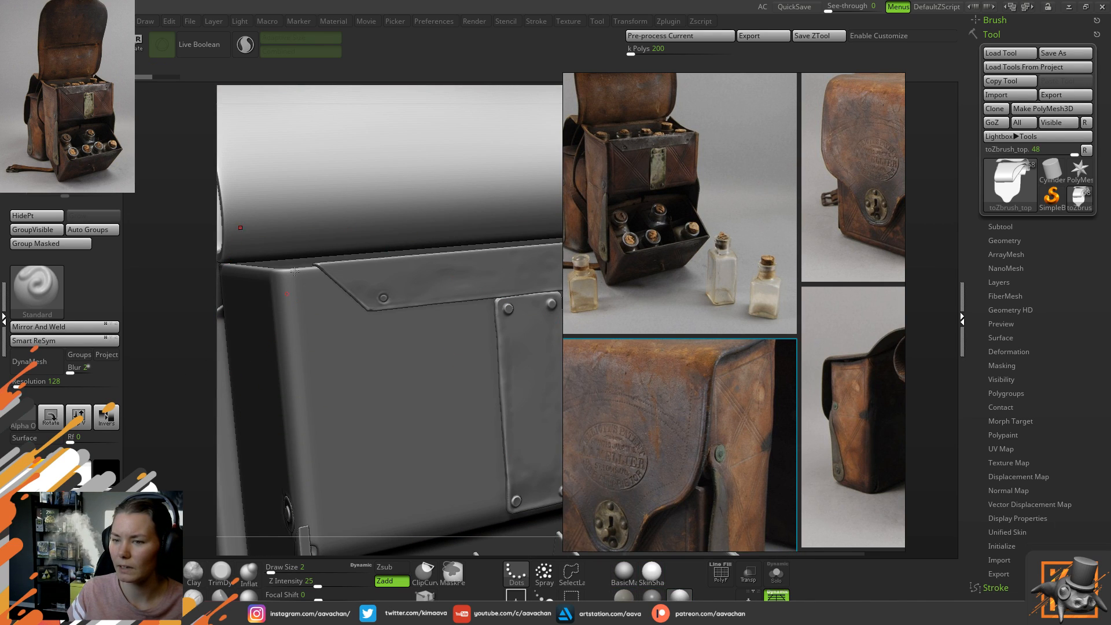
# - Examine the riveted metal plate and the bag's sides under the glossier preview material, and restore the matte material
pyautogui.moveTo(187, 203)
pyautogui.mouseDown()
pyautogui.moveTo(168, 206)
pyautogui.moveTo(185, 195)
pyautogui.moveTo(178, 183)
pyautogui.moveTo(181, 192)
pyautogui.mouseUp()
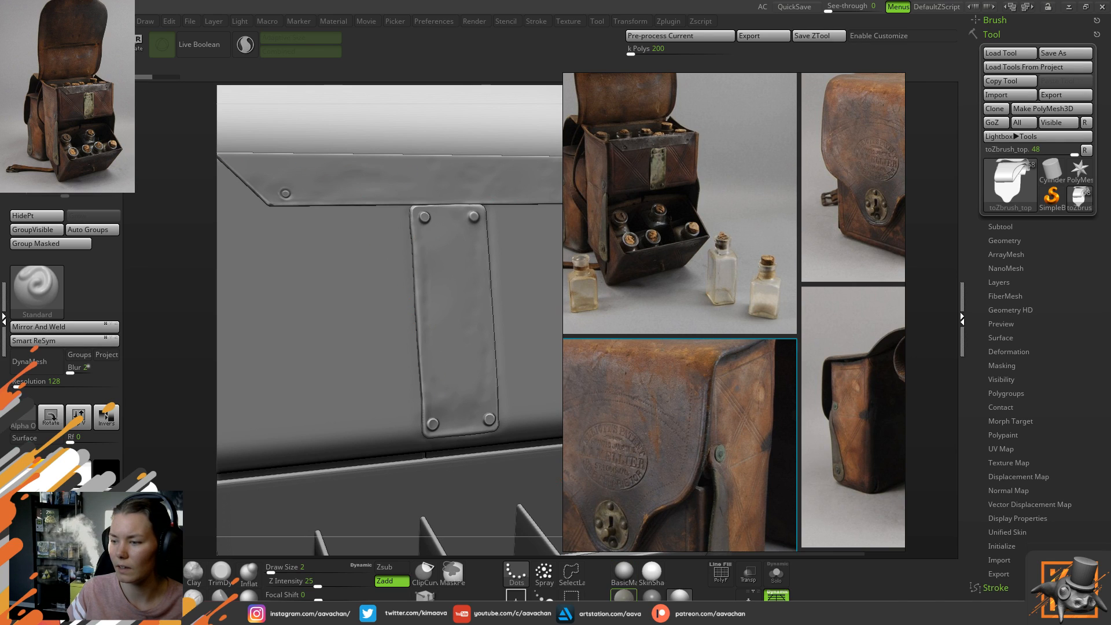
pyautogui.click(624, 594)
pyautogui.click(677, 597)
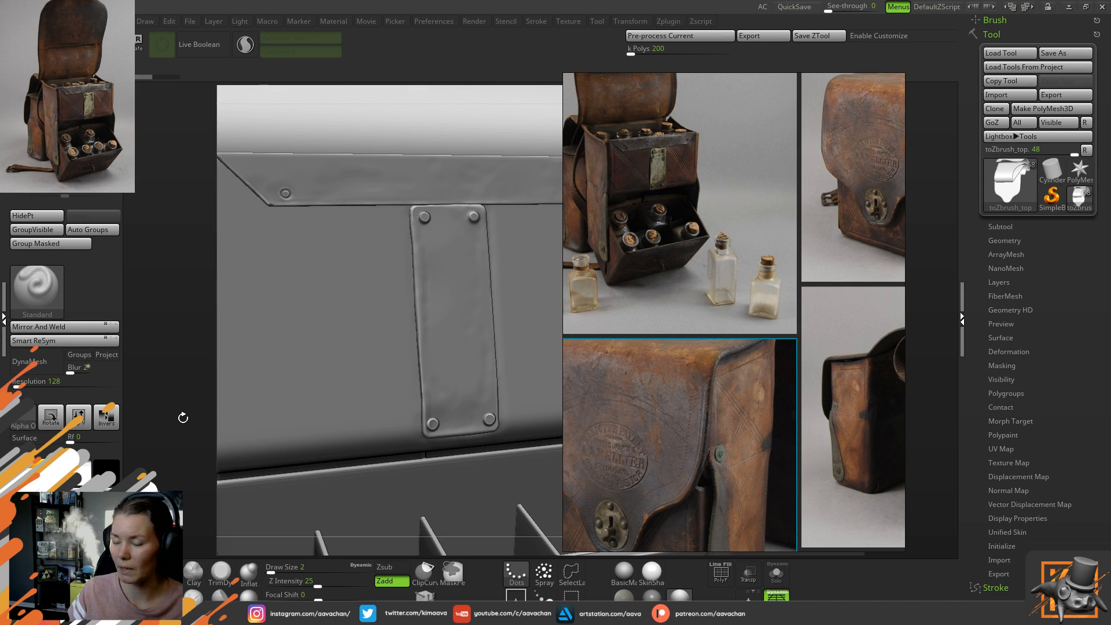
pyautogui.moveTo(182, 413); pyautogui.dragTo(158, 375)
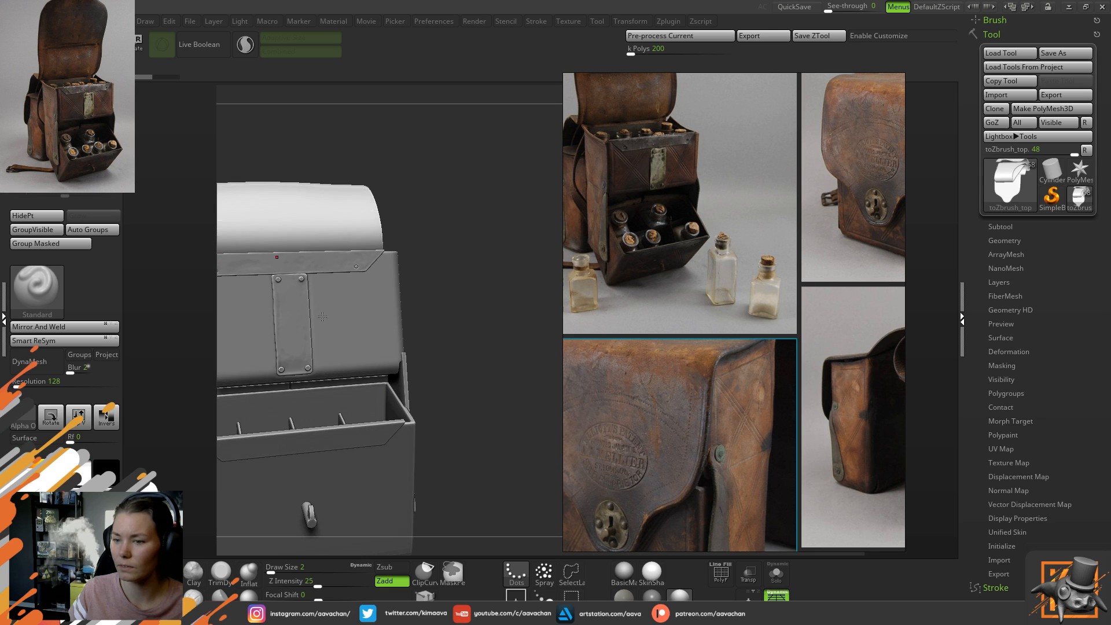
pyautogui.keyDown('alt'); pyautogui.moveTo(452, 197); pyautogui.dragTo(513, 177); pyautogui.keyUp('alt')
pyautogui.moveTo(247, 250); pyautogui.dragTo(428, 246)
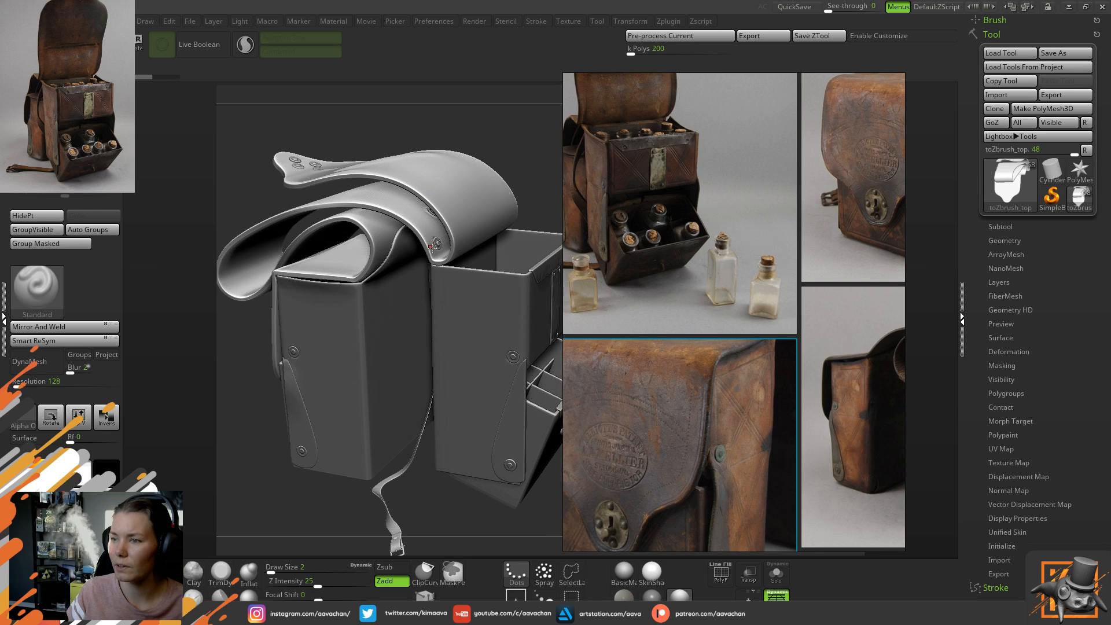
pyautogui.click(623, 595)
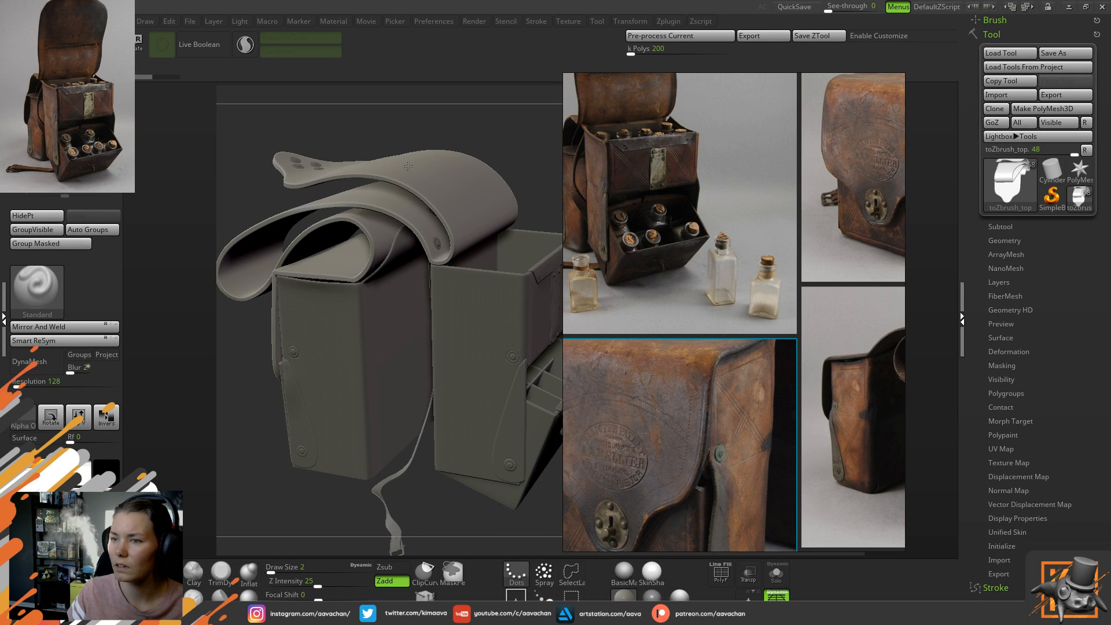
# - Compare the rear pouch's flap, side panel and rivets with the close-up and open-bag reference photos
pyautogui.moveTo(355, 140); pyautogui.dragTo(306, 396)
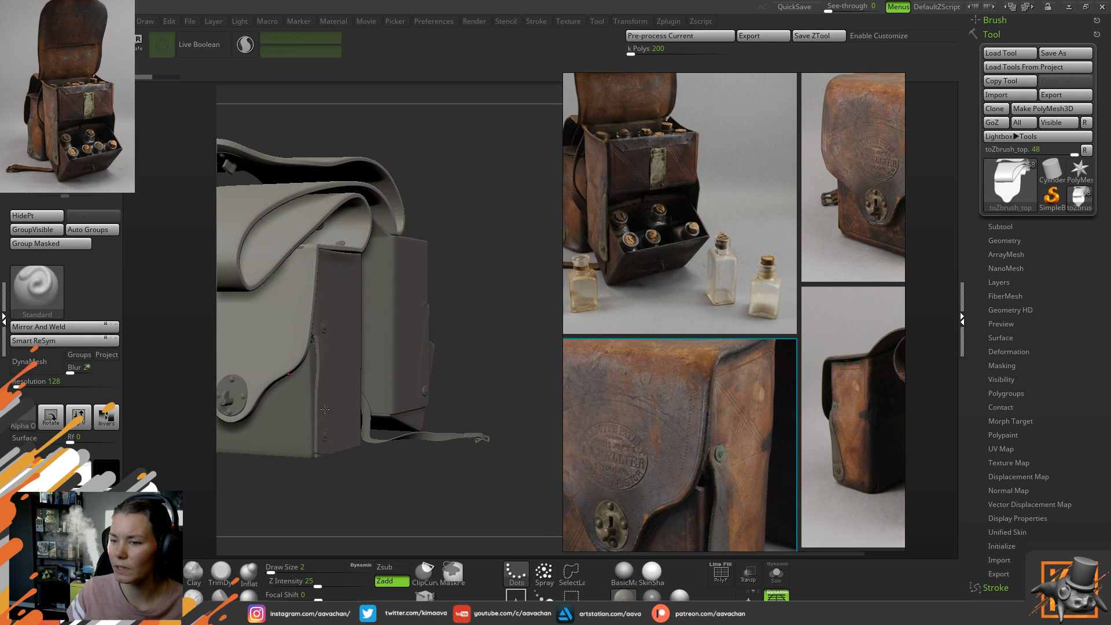
pyautogui.keyDown('alt'); pyautogui.moveTo(367, 504); pyautogui.dragTo(413, 528); pyautogui.keyUp('alt')
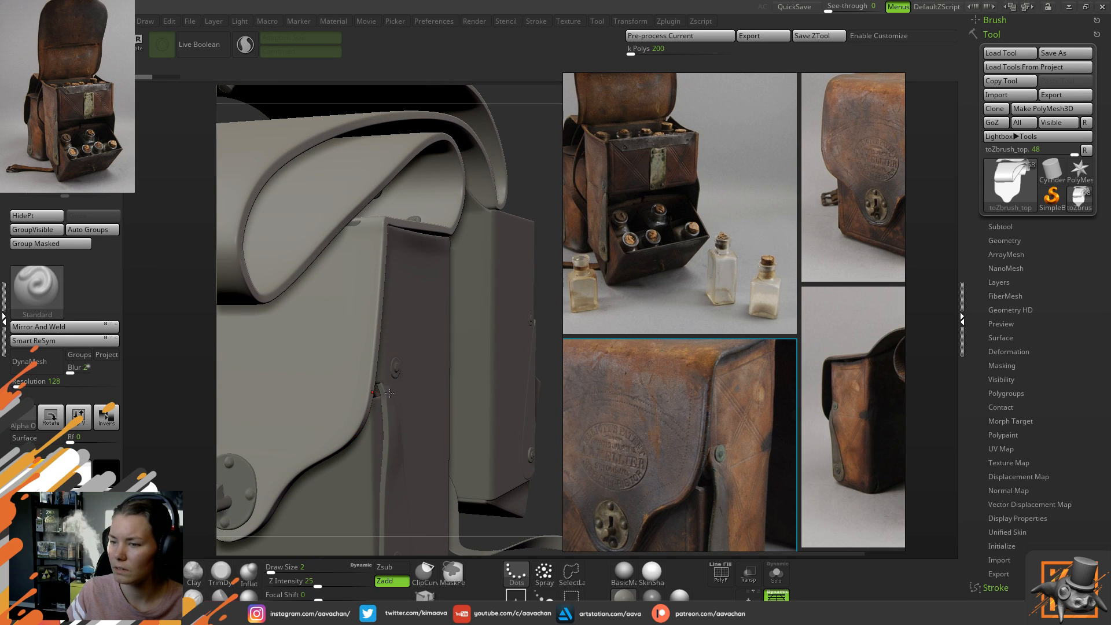
pyautogui.moveTo(664, 414); pyautogui.dragTo(720, 292, button='middle')
pyautogui.moveTo(796, 309); pyautogui.dragTo(756, 349, button='middle')
pyautogui.moveTo(547, 167); pyautogui.dragTo(532, 180)
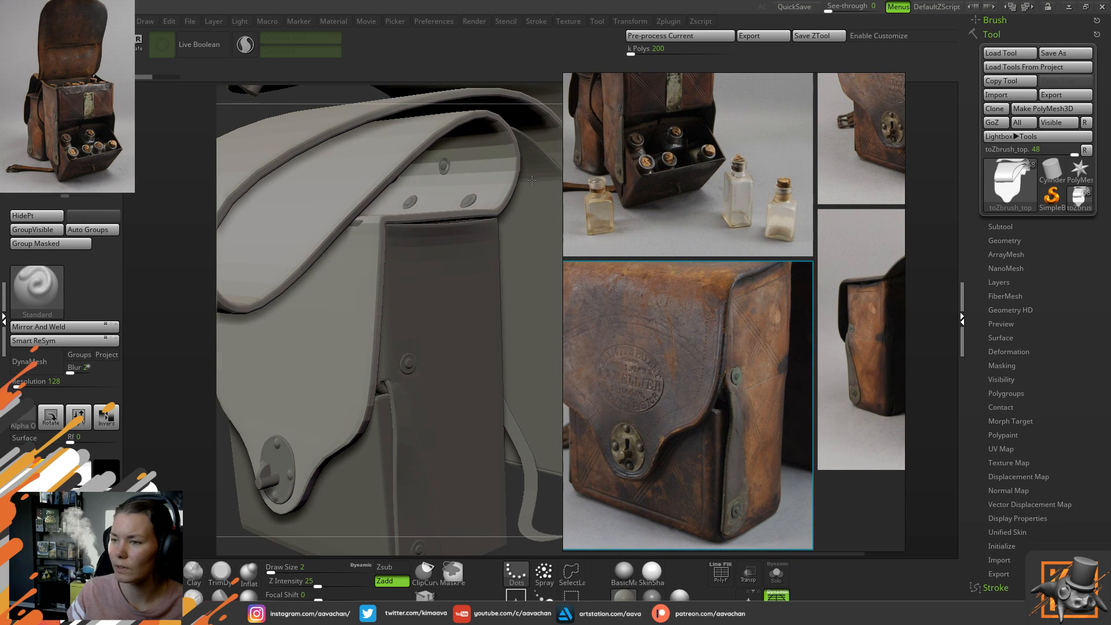
pyautogui.moveTo(874, 257)
pyautogui.mouseDown(button='middle')
pyautogui.moveTo(737, 245)
pyautogui.moveTo(668, 366)
pyautogui.mouseUp(button='middle')
pyautogui.moveTo(711, 243)
pyautogui.mouseDown(button='middle')
pyautogui.moveTo(648, 357)
pyautogui.moveTo(592, 509)
pyautogui.moveTo(695, 553)
pyautogui.moveTo(824, 581)
pyautogui.mouseUp(button='middle')
pyautogui.moveTo(832, 399); pyautogui.dragTo(783, 432, button='middle')
pyautogui.scroll(5, 785, 341)
pyautogui.moveTo(752, 225); pyautogui.dragTo(767, 487, button='middle')
pyautogui.scroll(-4, 742, 356)
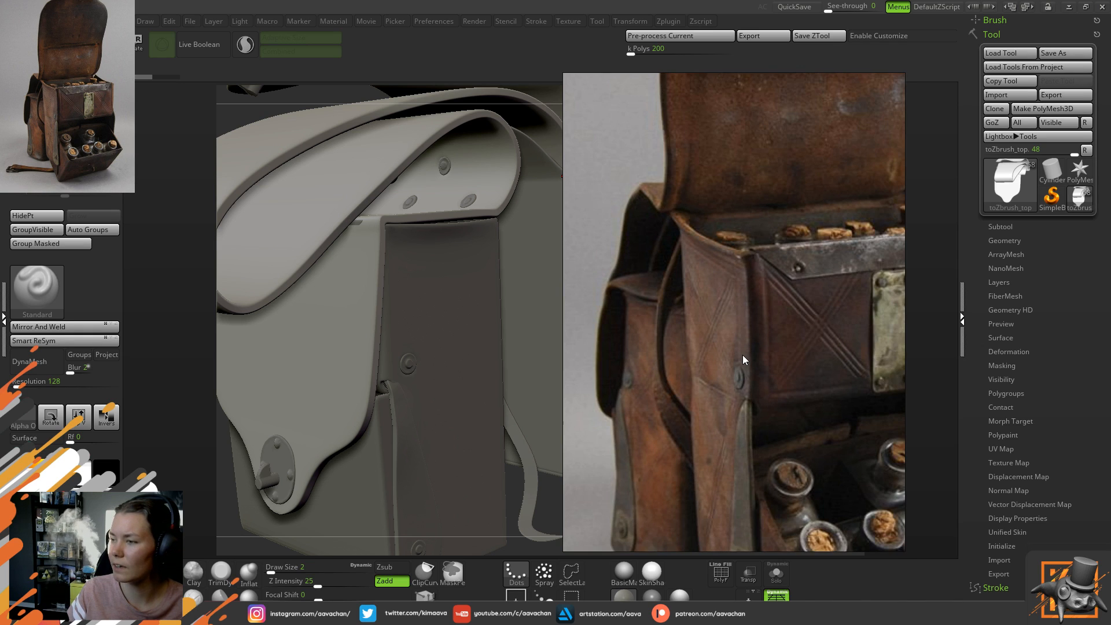
pyautogui.scroll(-1, 786, 408)
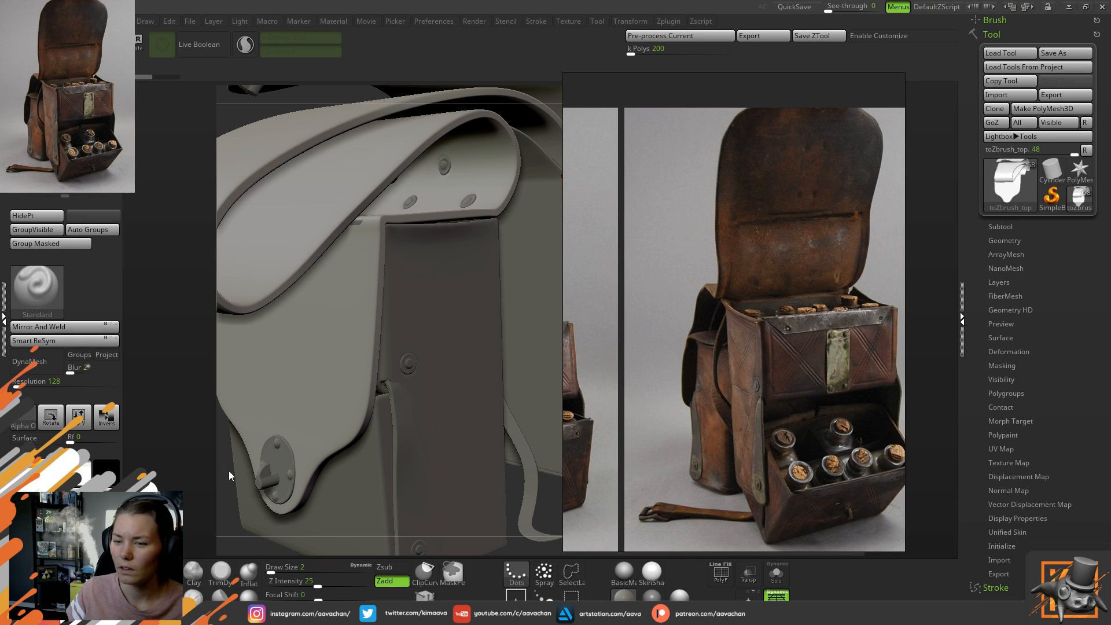
# - Examine the open compartment, rolled leather flap and pouch of the model from several angles
pyautogui.moveTo(223, 474); pyautogui.dragTo(228, 477)
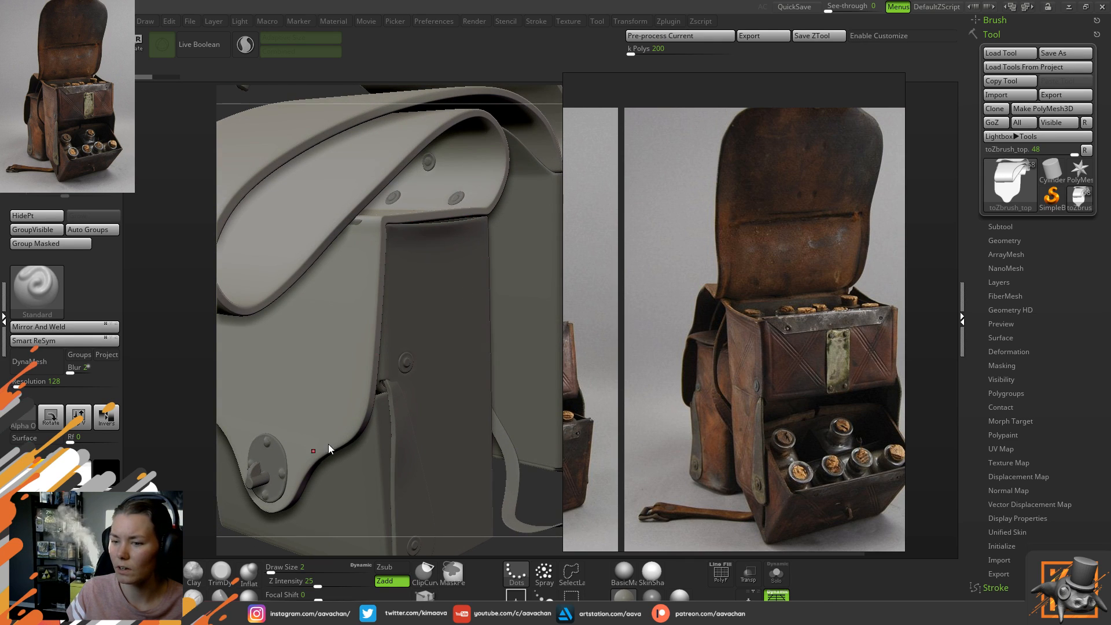
pyautogui.keyDown('alt'); pyautogui.moveTo(523, 482); pyautogui.dragTo(513, 450); pyautogui.keyUp('alt')
pyautogui.moveTo(237, 430); pyautogui.dragTo(460, 446)
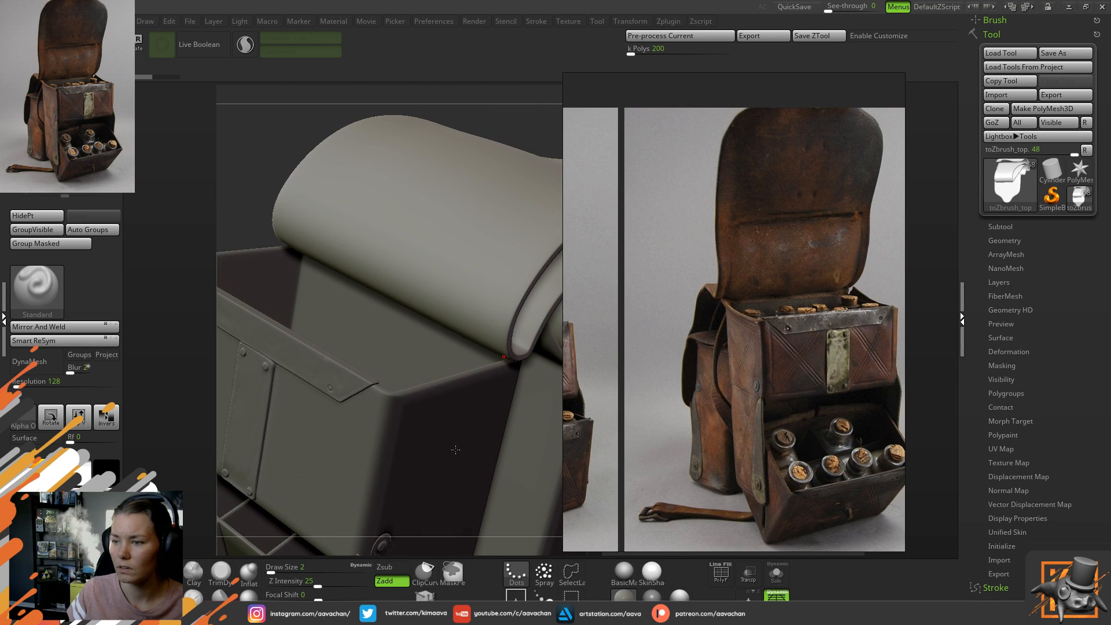
pyautogui.moveTo(265, 230); pyautogui.dragTo(273, 247)
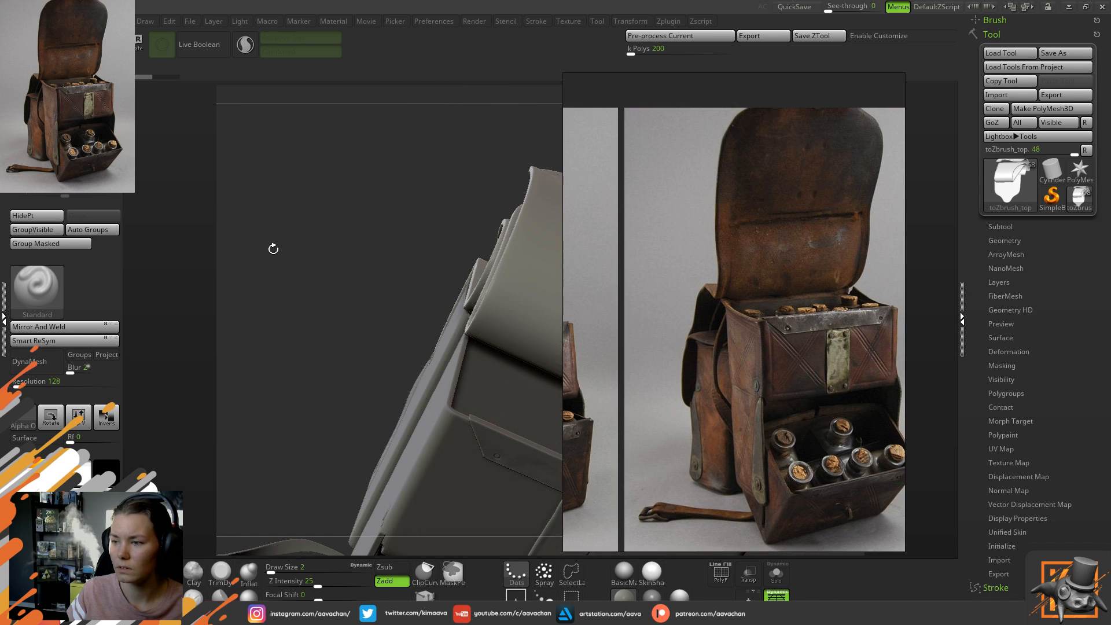
pyautogui.moveTo(288, 286); pyautogui.dragTo(200, 223)
pyautogui.moveTo(534, 344); pyautogui.dragTo(370, 225)
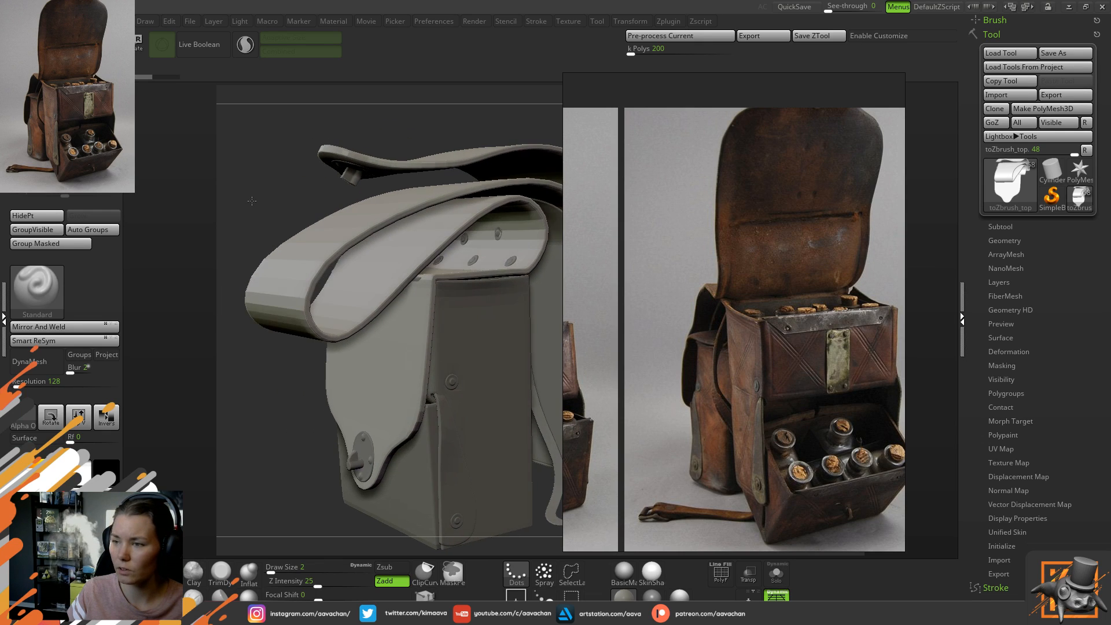
pyautogui.moveTo(280, 409); pyautogui.dragTo(265, 392)
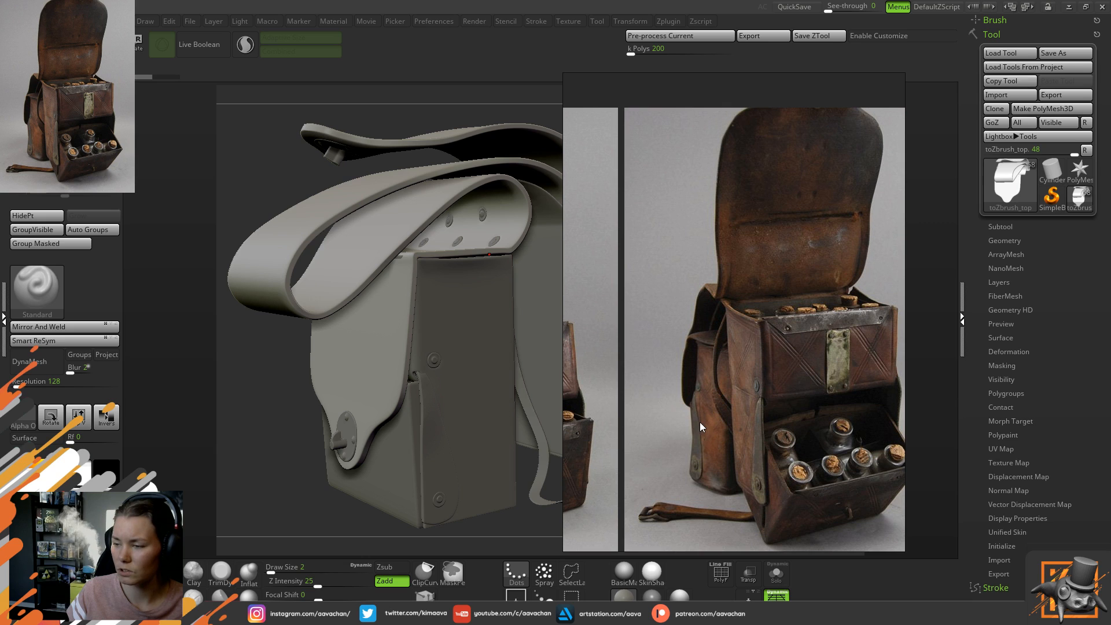
# - Review the open-bag reference photo and move the reference board off the model viewport
pyautogui.moveTo(641, 394)
pyautogui.mouseDown(button='middle')
pyautogui.moveTo(626, 373)
pyautogui.moveTo(620, 387)
pyautogui.mouseUp(button='middle')
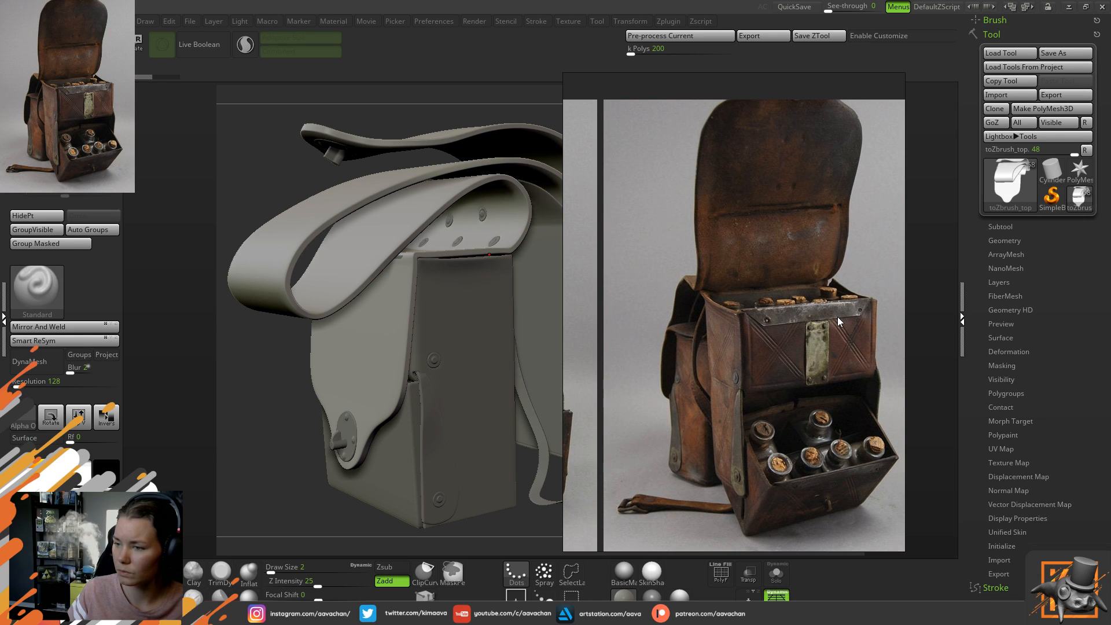
pyautogui.scroll(3, 839, 409)
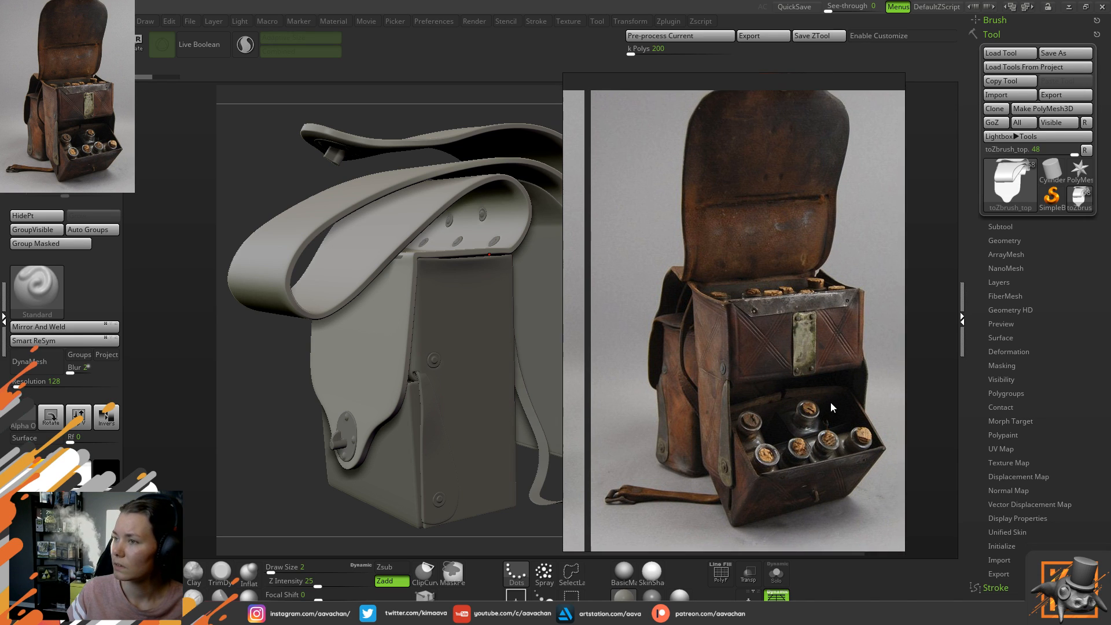
pyautogui.scroll(-5, 821, 401)
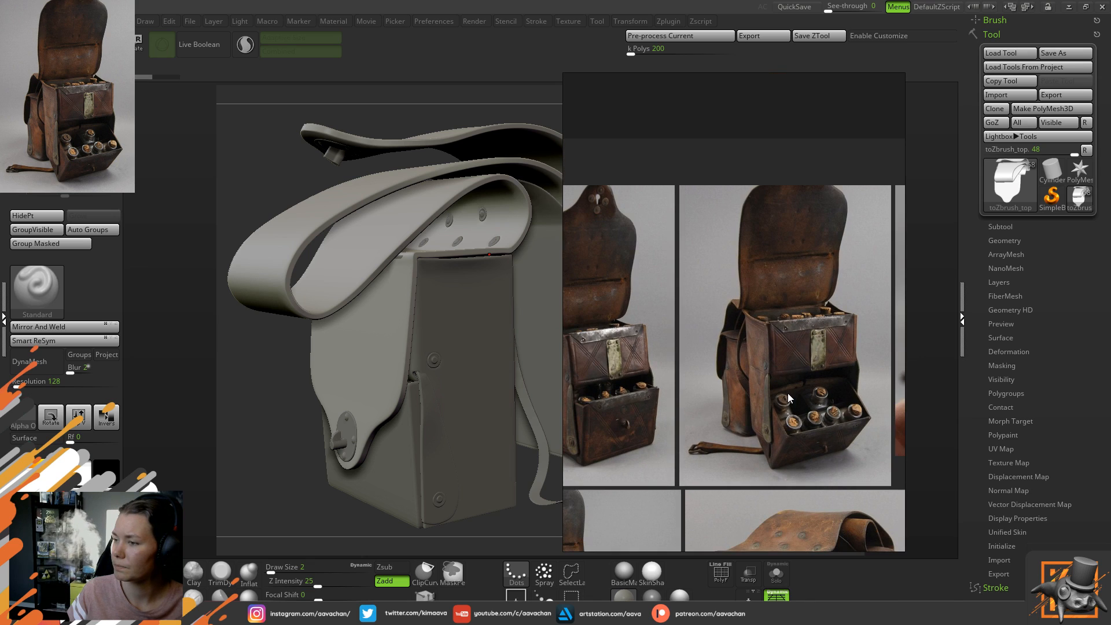
pyautogui.moveTo(789, 408); pyautogui.dragTo(821, 311, button='middle')
pyautogui.moveTo(818, 368); pyautogui.dragTo(0, 411, button='right')
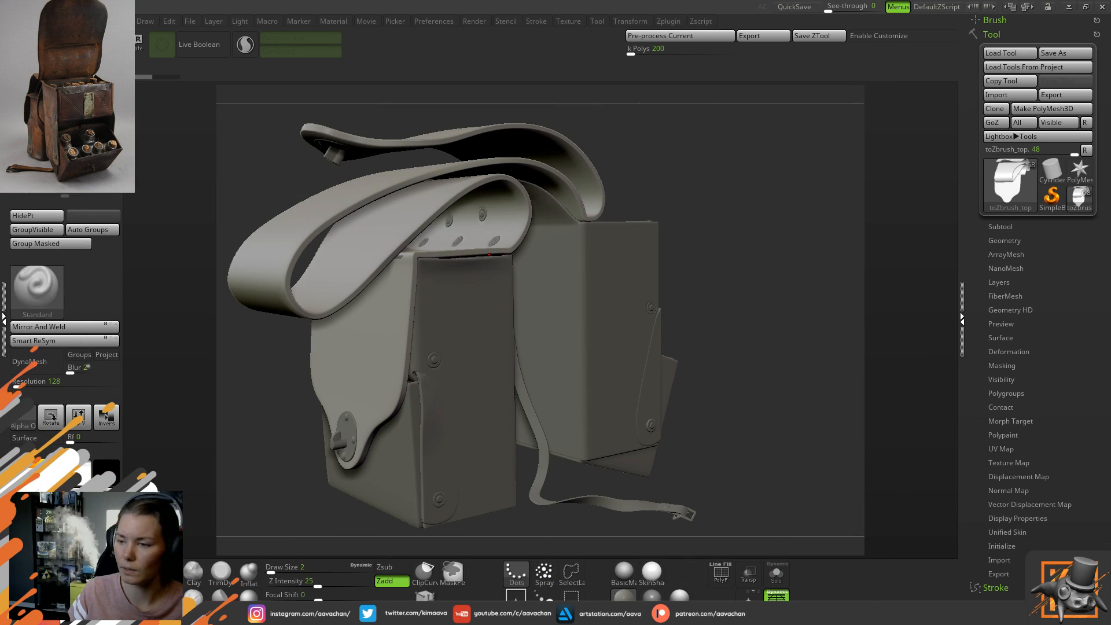
pyautogui.keyDown('alt'); pyautogui.moveTo(282, 387); pyautogui.dragTo(300, 439); pyautogui.keyUp('alt')
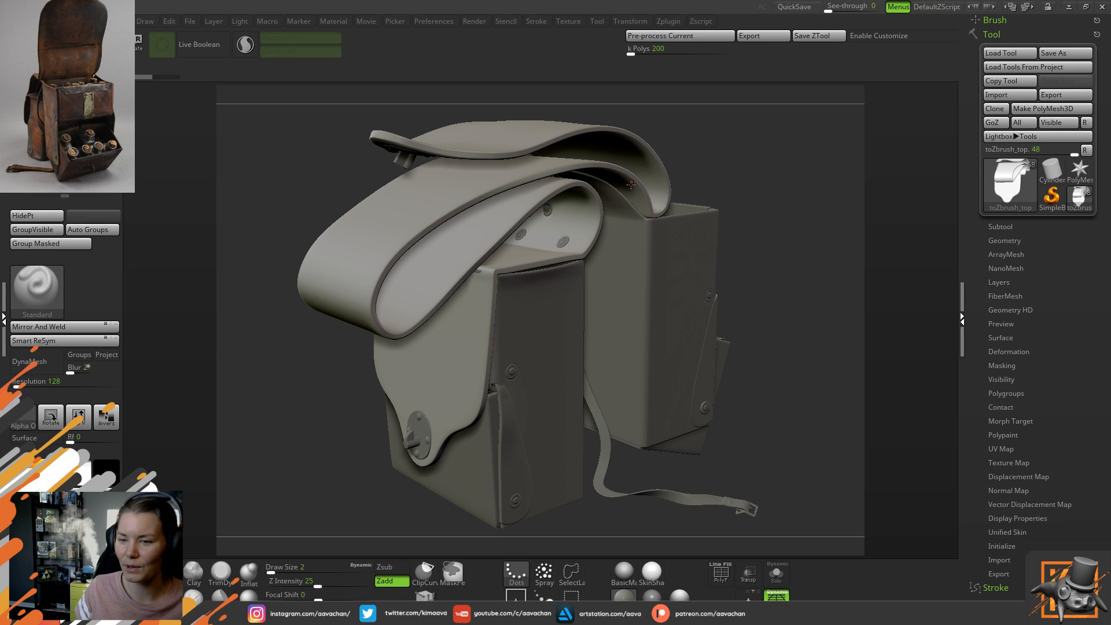
pyautogui.moveTo(298, 390); pyautogui.dragTo(331, 462)
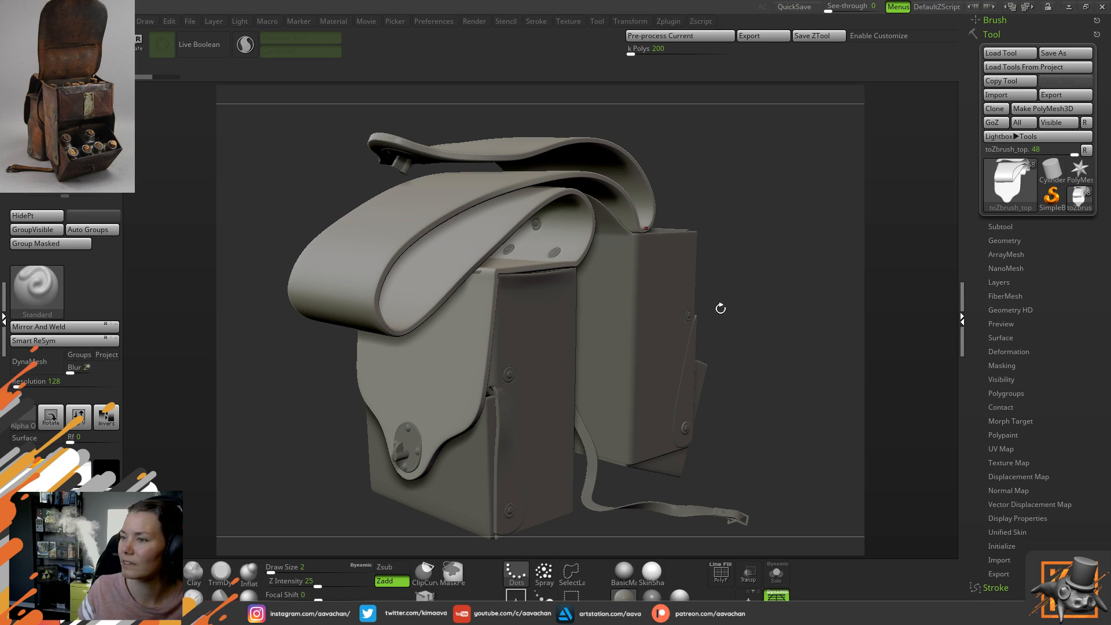
pyautogui.moveTo(769, 325)
pyautogui.keyDown('alt'); pyautogui.mouseDown()
pyautogui.moveTo(778, 304)
pyautogui.moveTo(804, 301)
pyautogui.moveTo(807, 312)
pyautogui.moveTo(790, 310)
pyautogui.mouseUp(); pyautogui.keyUp('alt')
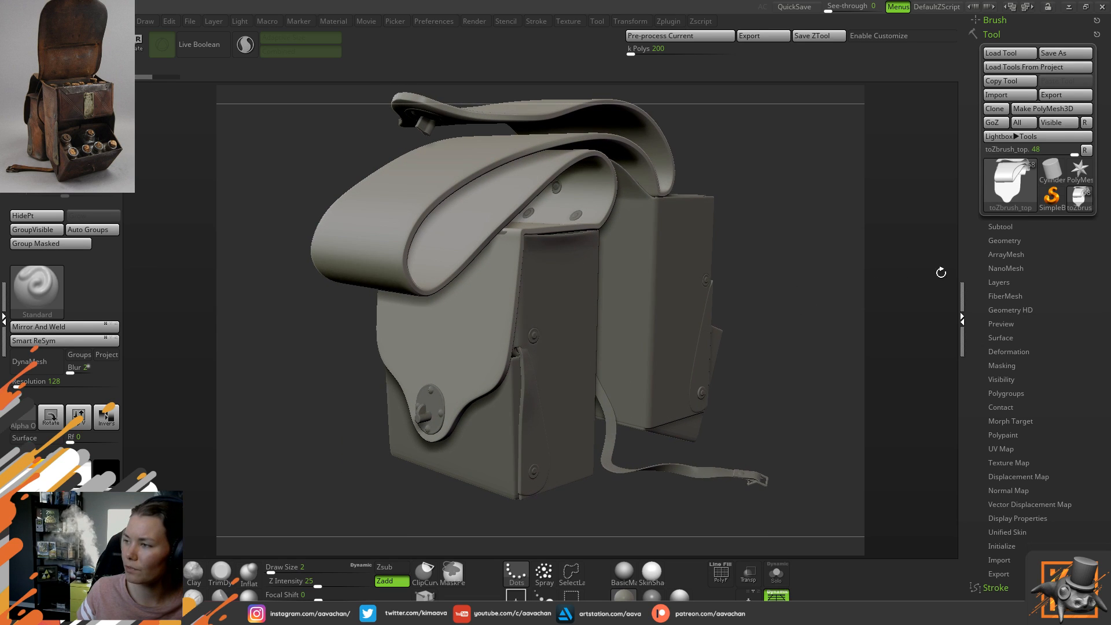
# - Show the subtool list, select the bag's main body piece and inspect it in isolation before restoring the full model
pyautogui.click(999, 227)
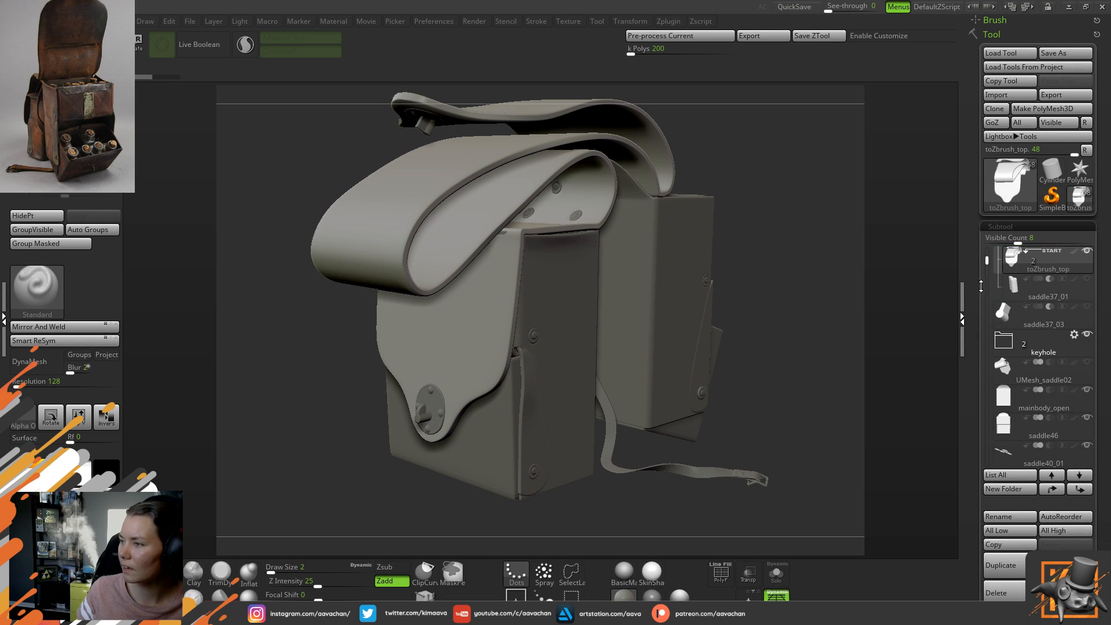
pyautogui.moveTo(1104, 276); pyautogui.dragTo(1106, 261)
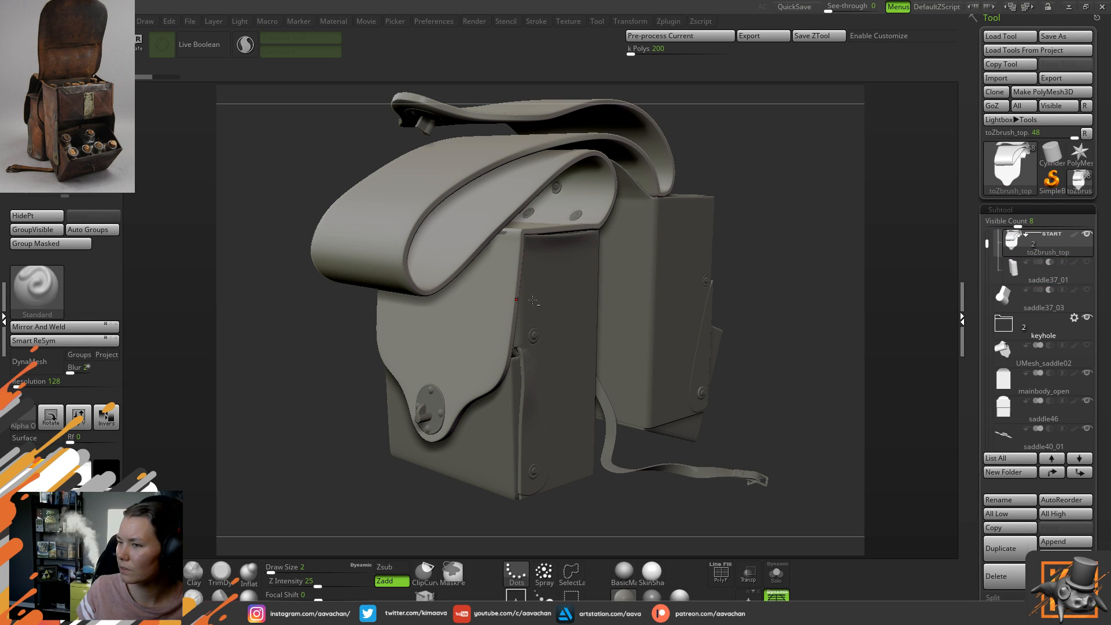
pyautogui.keyDown('alt'); pyautogui.click(541, 373); pyautogui.keyUp('alt')
pyautogui.moveTo(290, 433); pyautogui.dragTo(769, 510)
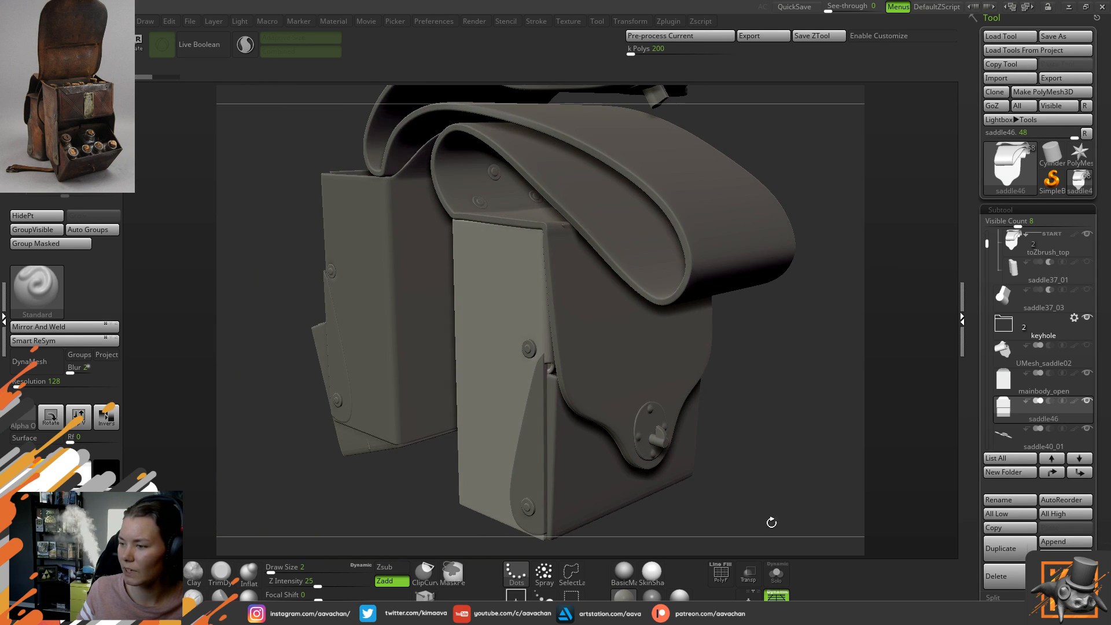
pyautogui.click(775, 576)
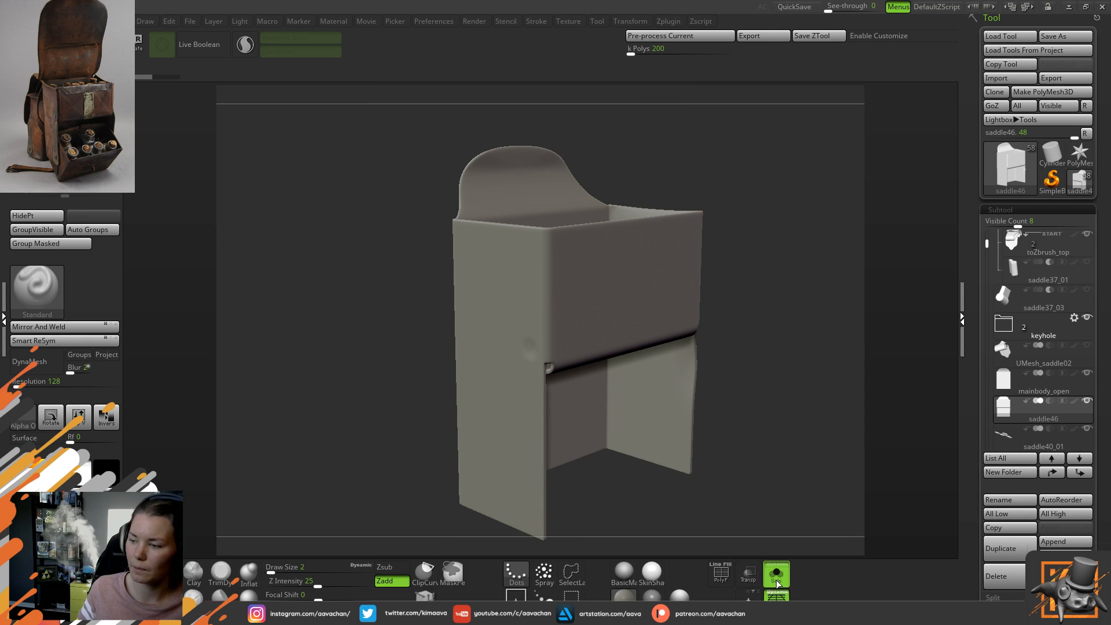
pyautogui.click(776, 576)
# - Examine the bag's front flap, side panels, rivets and tapered side strips closely from both sides
pyautogui.moveTo(776, 353)
pyautogui.mouseDown()
pyautogui.moveTo(792, 343)
pyautogui.moveTo(793, 361)
pyautogui.mouseUp()
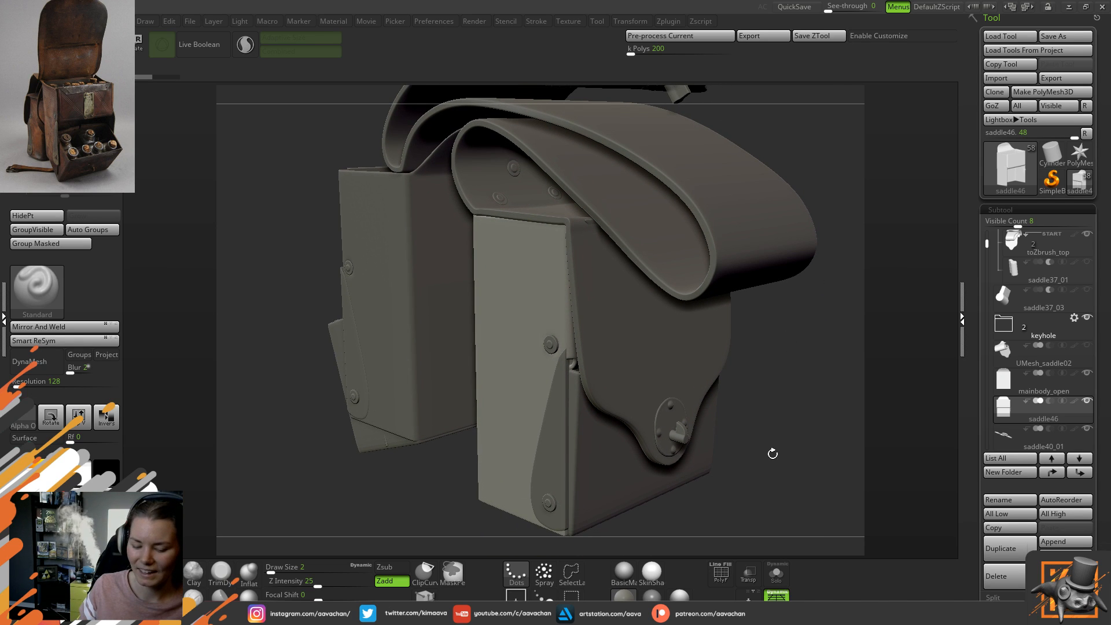
pyautogui.moveTo(756, 408); pyautogui.dragTo(359, 461)
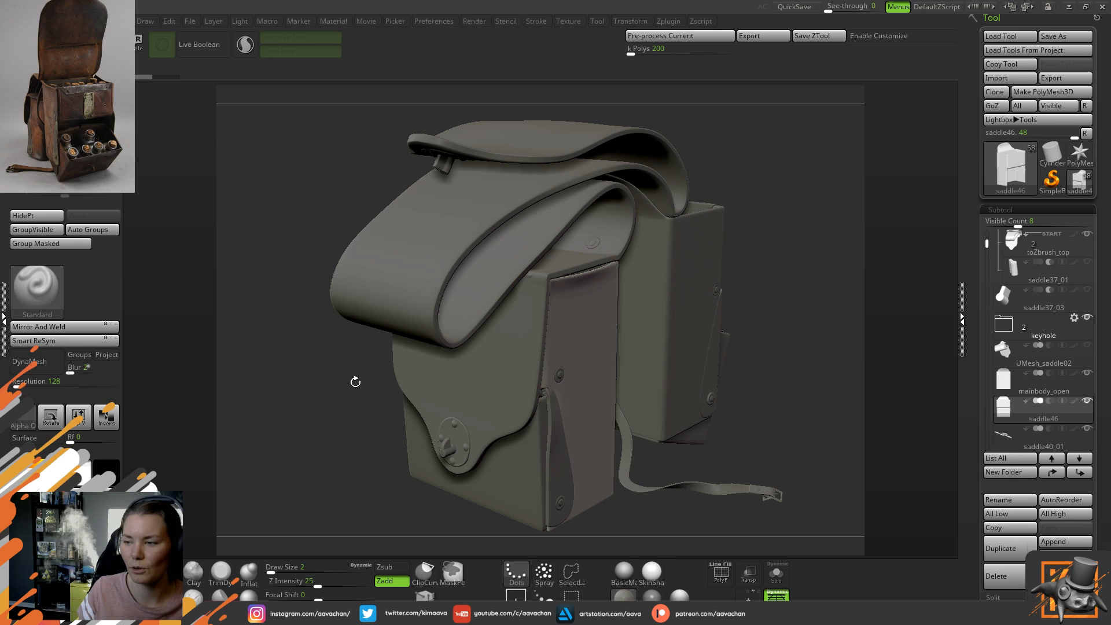
pyautogui.keyDown('alt'); pyautogui.moveTo(379, 404); pyautogui.dragTo(337, 453); pyautogui.keyUp('alt')
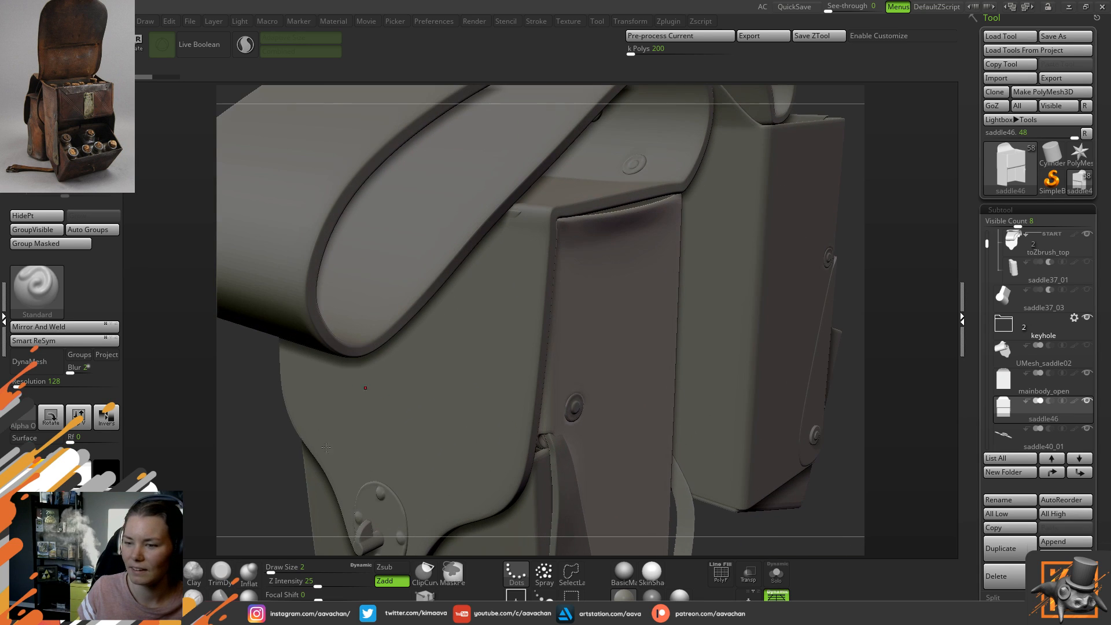
pyautogui.moveTo(259, 488)
pyautogui.mouseDown()
pyautogui.moveTo(441, 396)
pyautogui.moveTo(845, 289)
pyautogui.mouseUp()
pyautogui.moveTo(307, 391)
pyautogui.mouseDown()
pyautogui.moveTo(375, 398)
pyautogui.moveTo(376, 409)
pyautogui.mouseUp()
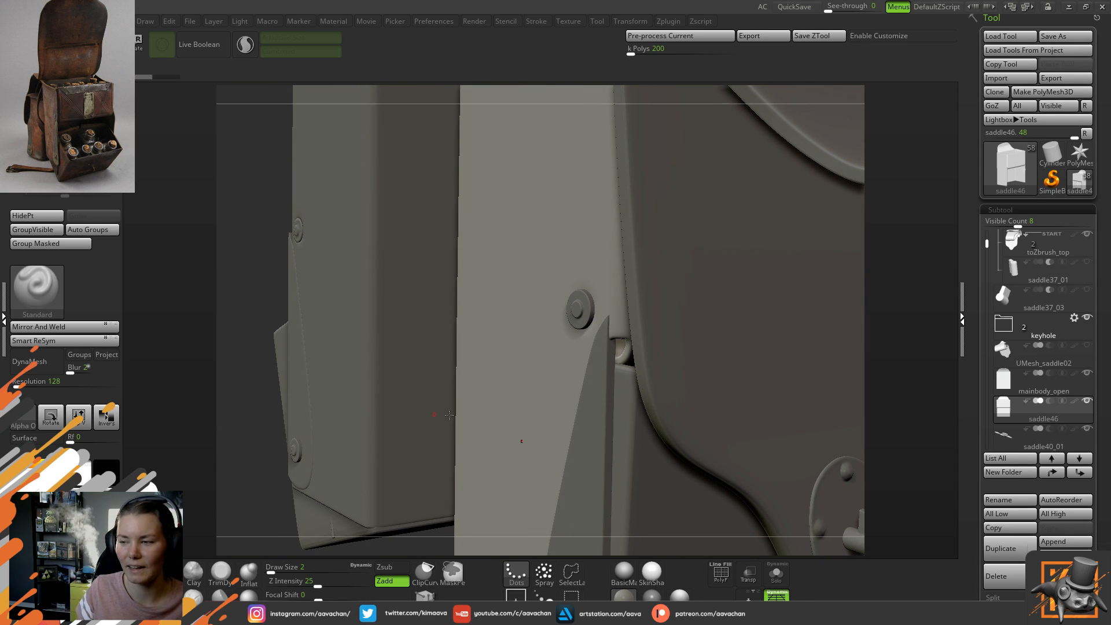
pyautogui.moveTo(257, 455); pyautogui.dragTo(267, 392)
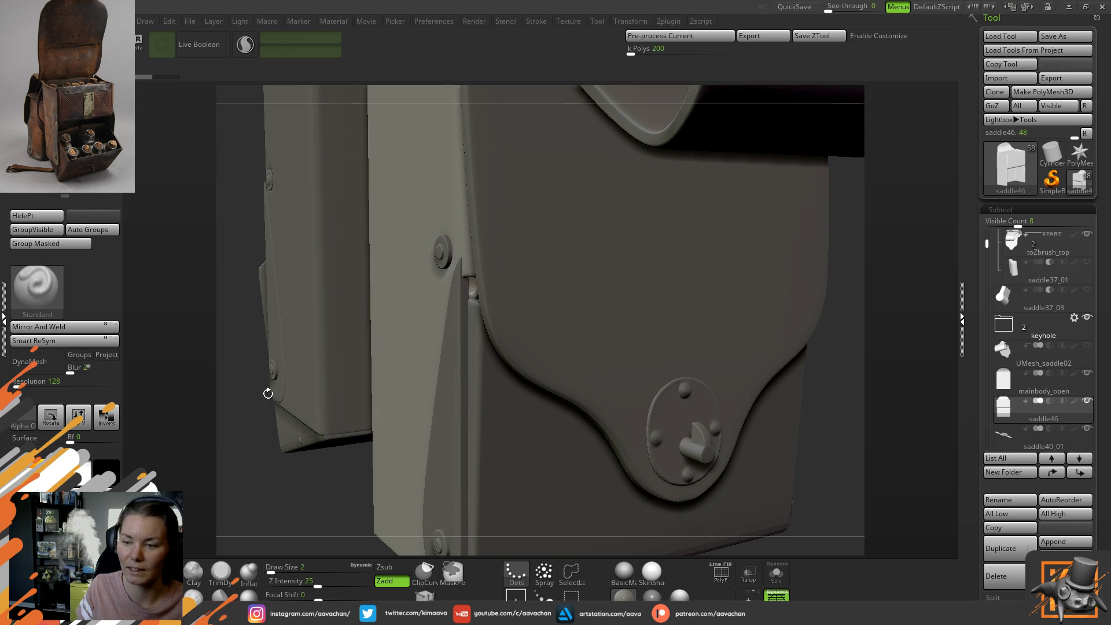
pyautogui.moveTo(309, 467); pyautogui.dragTo(310, 446)
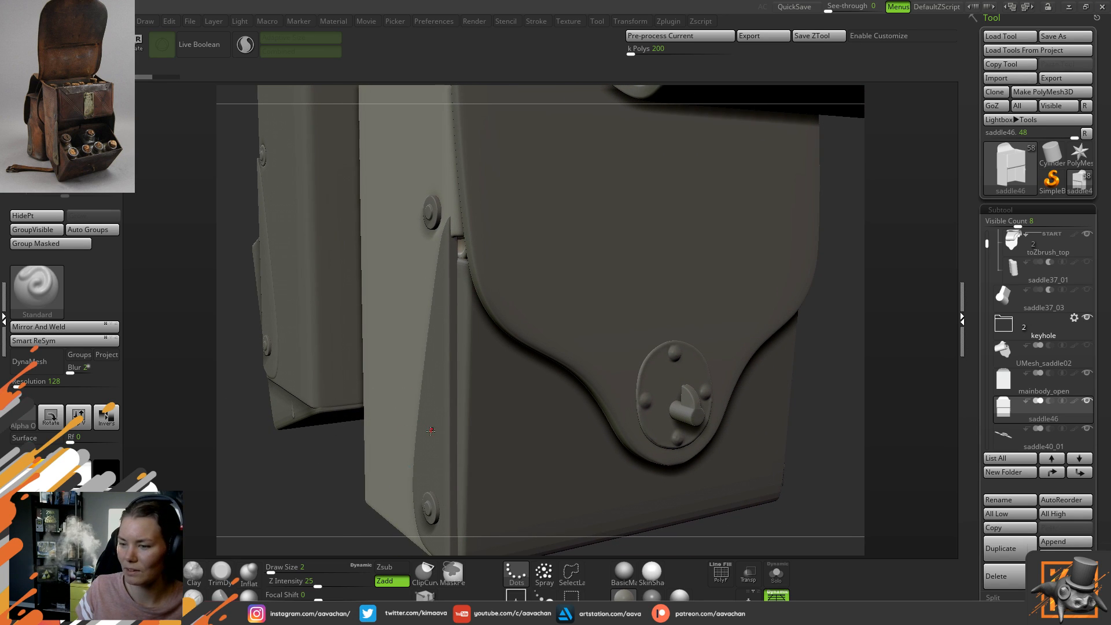
# - Select the tapered side strip next to the keyhole flap, activate the Move brush and check the strip's wireframe
pyautogui.keyDown('alt'); pyautogui.click(445, 434); pyautogui.keyUp('alt')
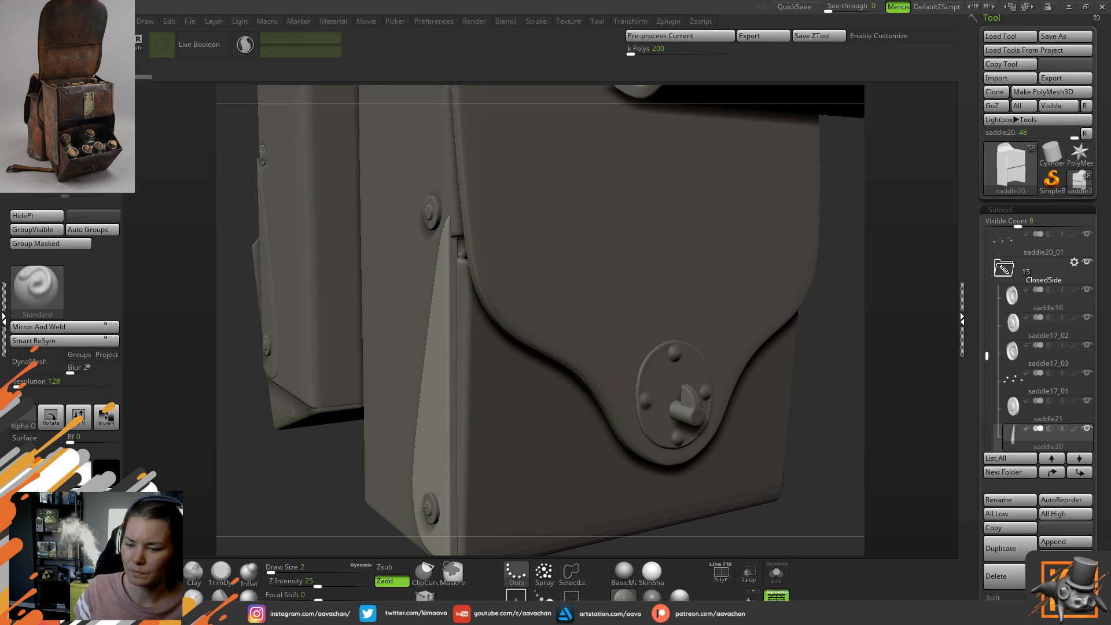
pyautogui.press('b')
pyautogui.press('m')
pyautogui.press('v')
pyautogui.press('space')
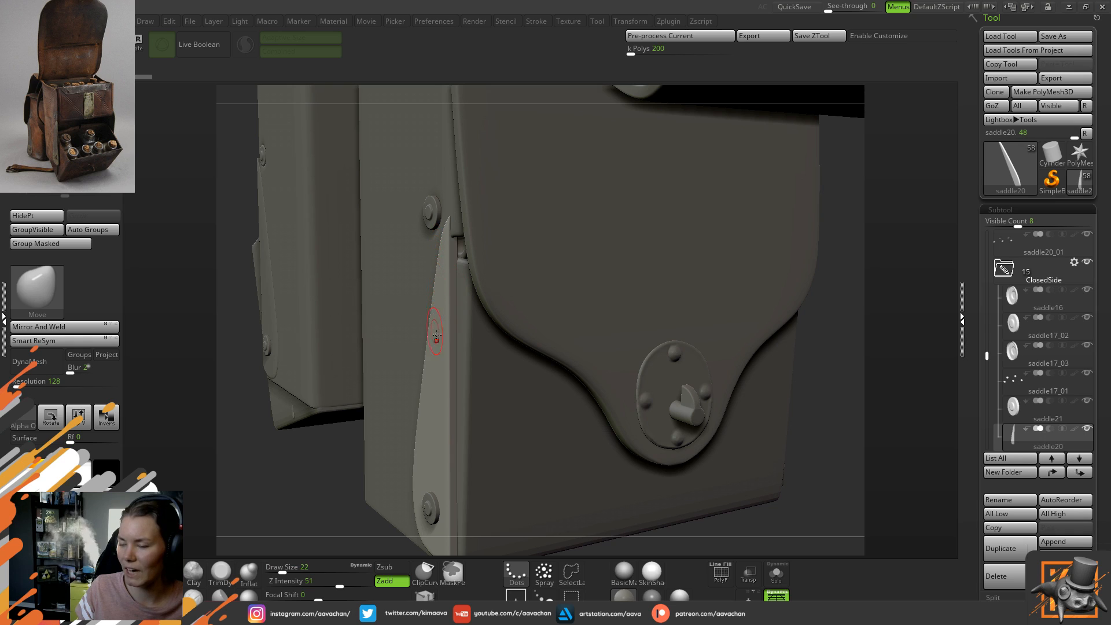
pyautogui.click(720, 576)
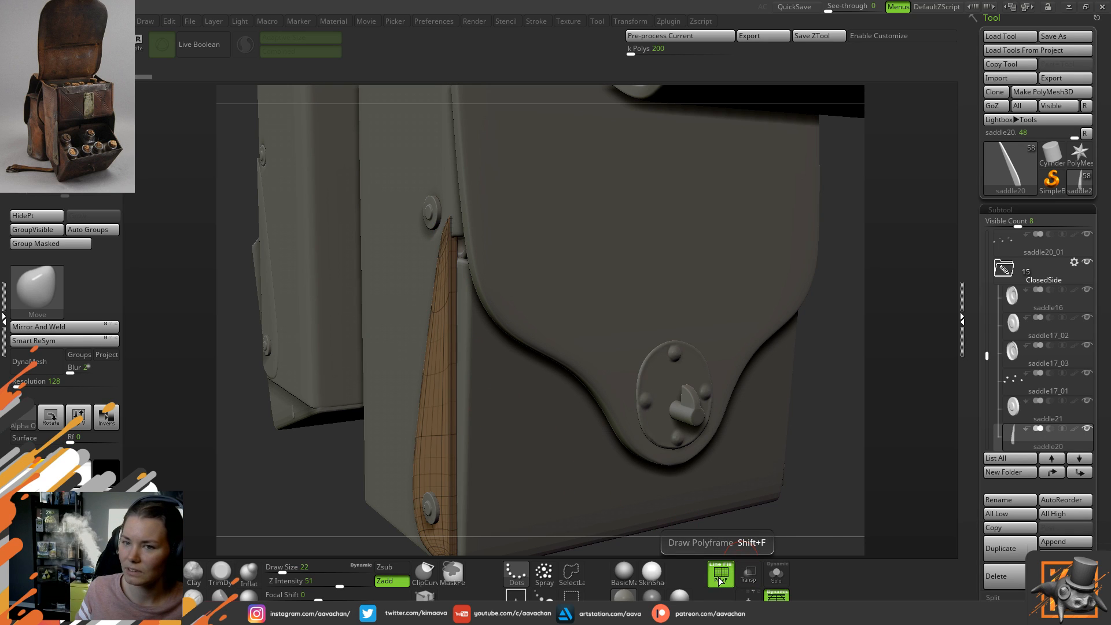
pyautogui.click(720, 576)
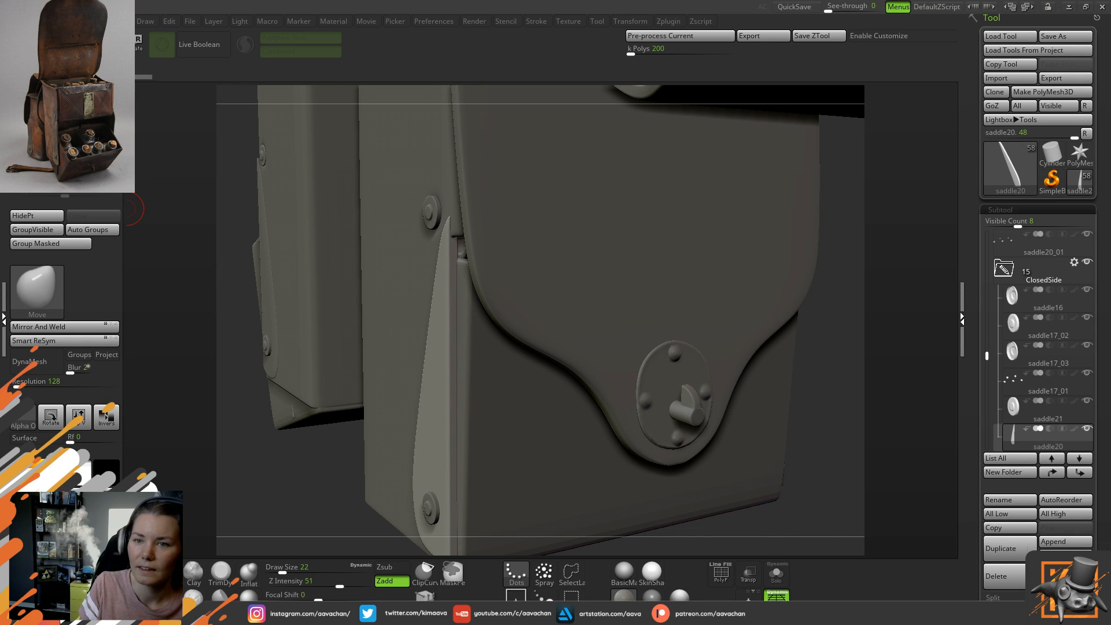
# - Compare the matching strip on the bag's opposite side and reselect the first tapered side strip
pyautogui.moveTo(830, 437); pyautogui.dragTo(305, 400)
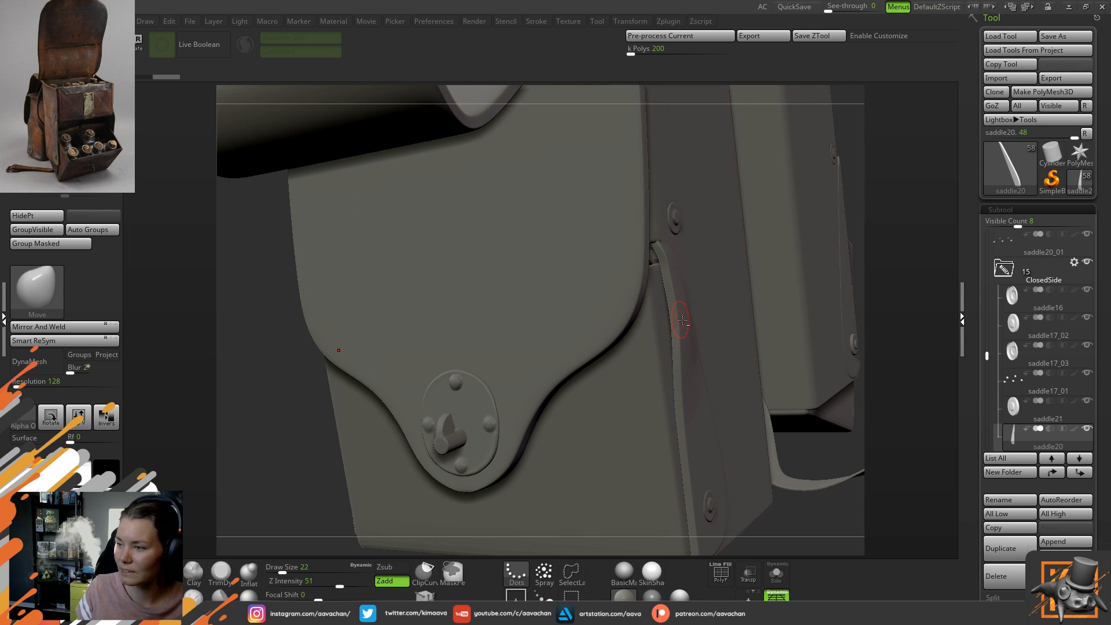
pyautogui.keyDown('alt'); pyautogui.click(683, 329); pyautogui.keyUp('alt')
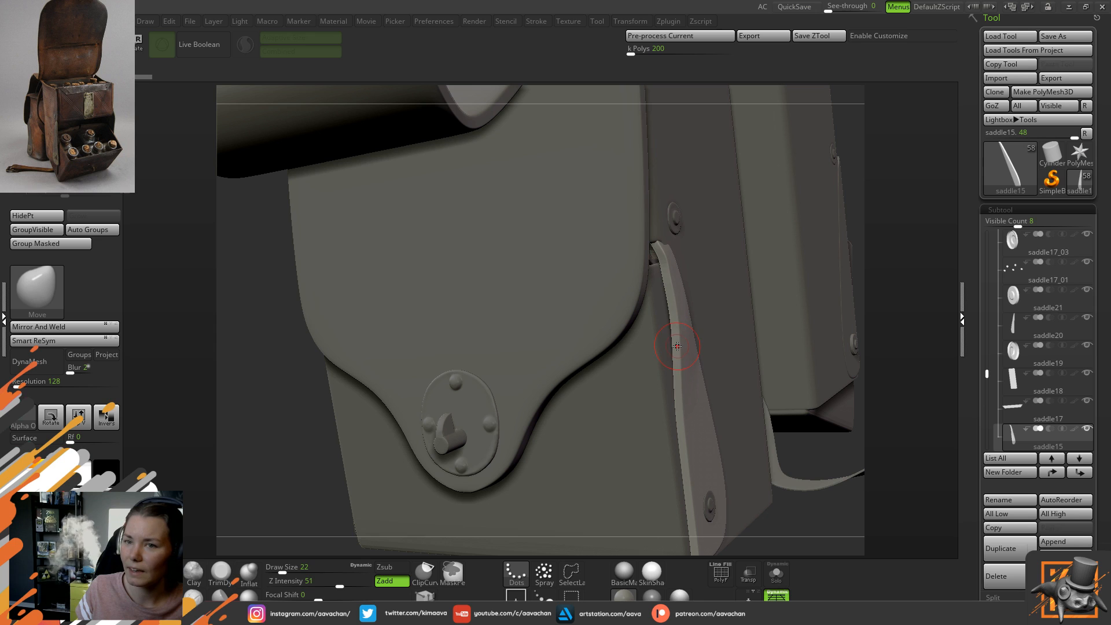
pyautogui.moveTo(161, 376); pyautogui.dragTo(384, 376)
pyautogui.keyDown('alt'); pyautogui.click(247, 422); pyautogui.keyUp('alt')
pyautogui.moveTo(682, 339)
pyautogui.mouseDown()
pyautogui.moveTo(868, 299)
pyautogui.moveTo(840, 272)
pyautogui.mouseUp()
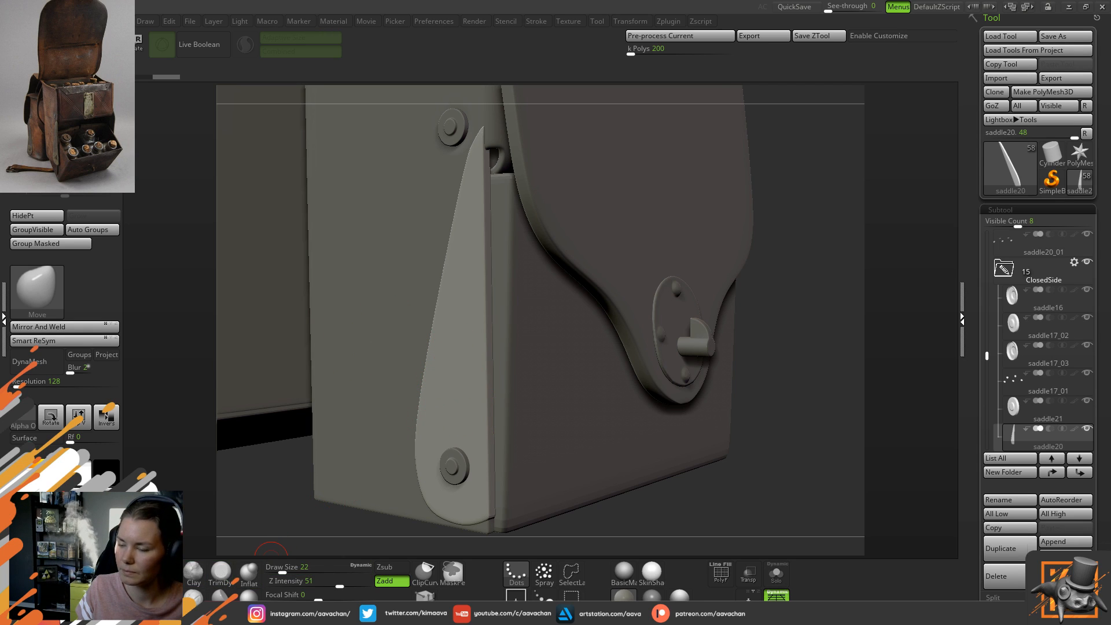
# - Paint a mask over the lower front area of the tapered side strip, around the rivet
pyautogui.press('ctrl')
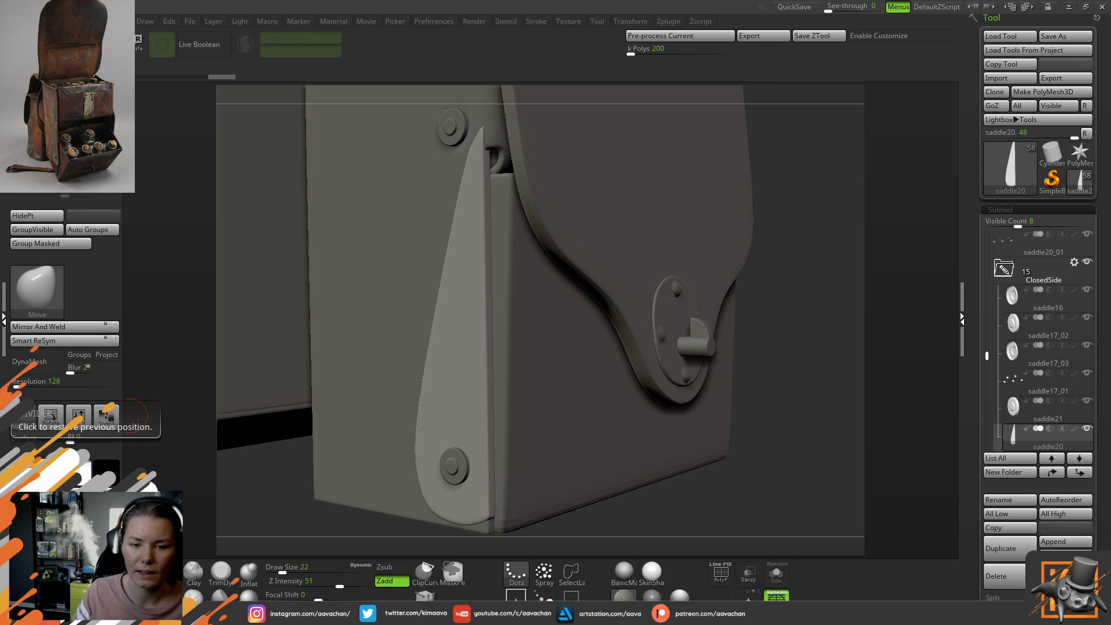
pyautogui.moveTo(792, 324); pyautogui.dragTo(599, 380)
pyautogui.moveTo(675, 380)
pyautogui.keyDown('alt'); pyautogui.mouseDown()
pyautogui.moveTo(707, 412)
pyautogui.moveTo(732, 386)
pyautogui.mouseUp(); pyautogui.keyUp('alt')
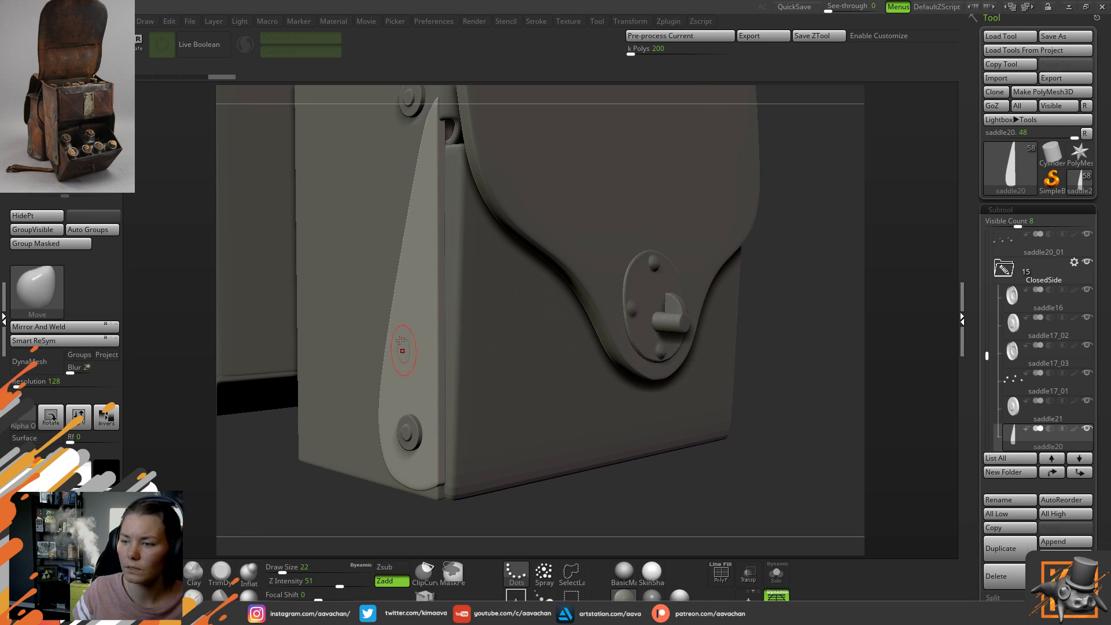
pyautogui.press('ctrl')
pyautogui.press('ctrl')
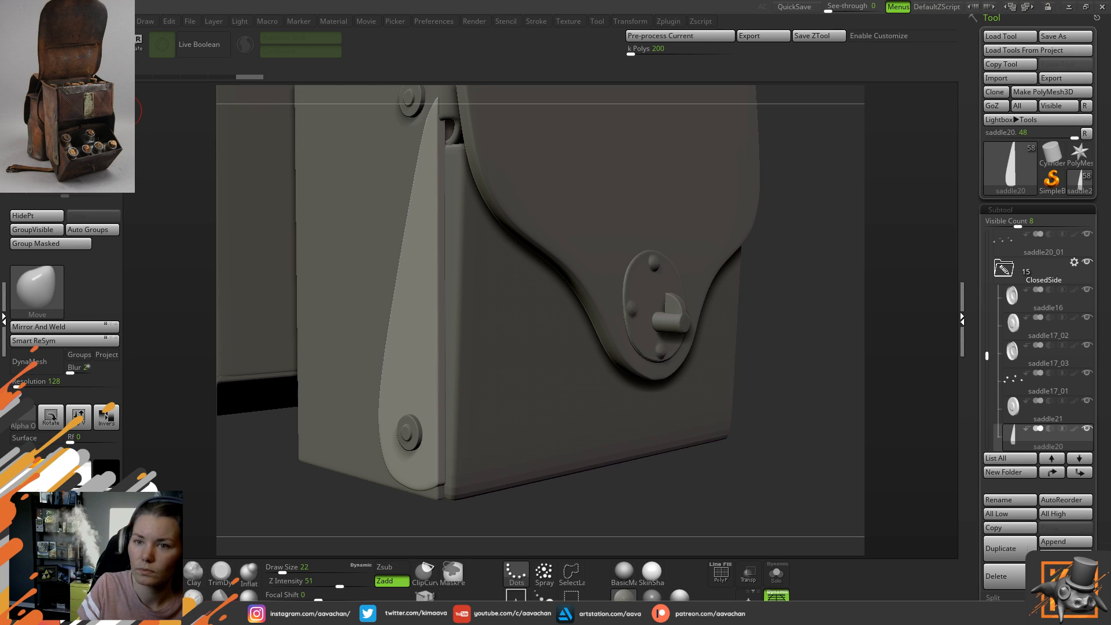
pyautogui.moveTo(426, 421)
pyautogui.keyDown('ctrl'); pyautogui.mouseDown()
pyautogui.moveTo(414, 409)
pyautogui.moveTo(434, 411)
pyautogui.moveTo(431, 346)
pyautogui.moveTo(414, 379)
pyautogui.moveTo(435, 448)
pyautogui.moveTo(425, 278)
pyautogui.moveTo(440, 312)
pyautogui.mouseUp(); pyautogui.keyUp('ctrl')
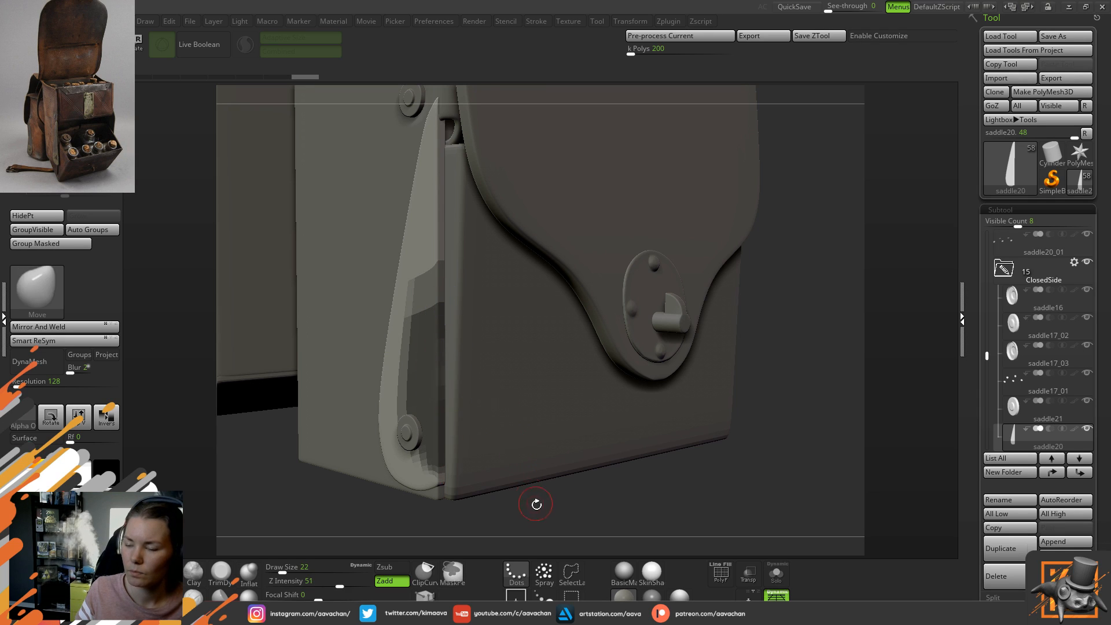
# - Blur the mask on the strip's lower area and invert it so only that area can be moved
pyautogui.keyDown('ctrl'); pyautogui.moveTo(546, 506); pyautogui.dragTo(553, 510); pyautogui.keyUp('ctrl')
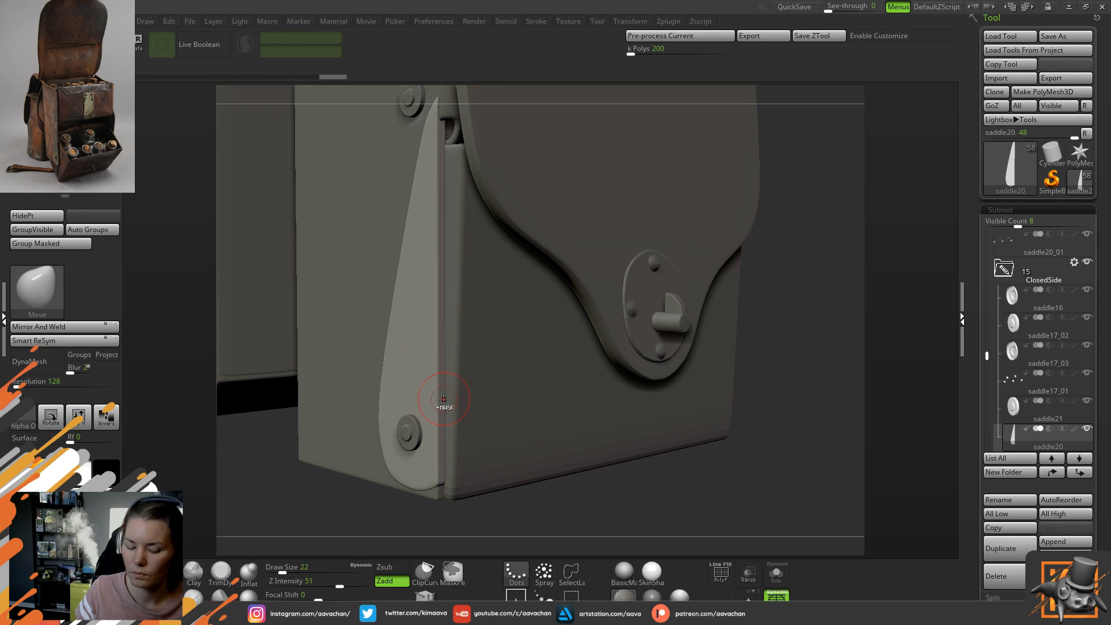
pyautogui.hotkey('ctrl', 'z')
pyautogui.keyDown('ctrl'); pyautogui.click(430, 382); pyautogui.keyUp('ctrl')
pyautogui.hotkey('ctrl', 'z')
pyautogui.keyDown('ctrl'); pyautogui.click(428, 382); pyautogui.keyUp('ctrl')
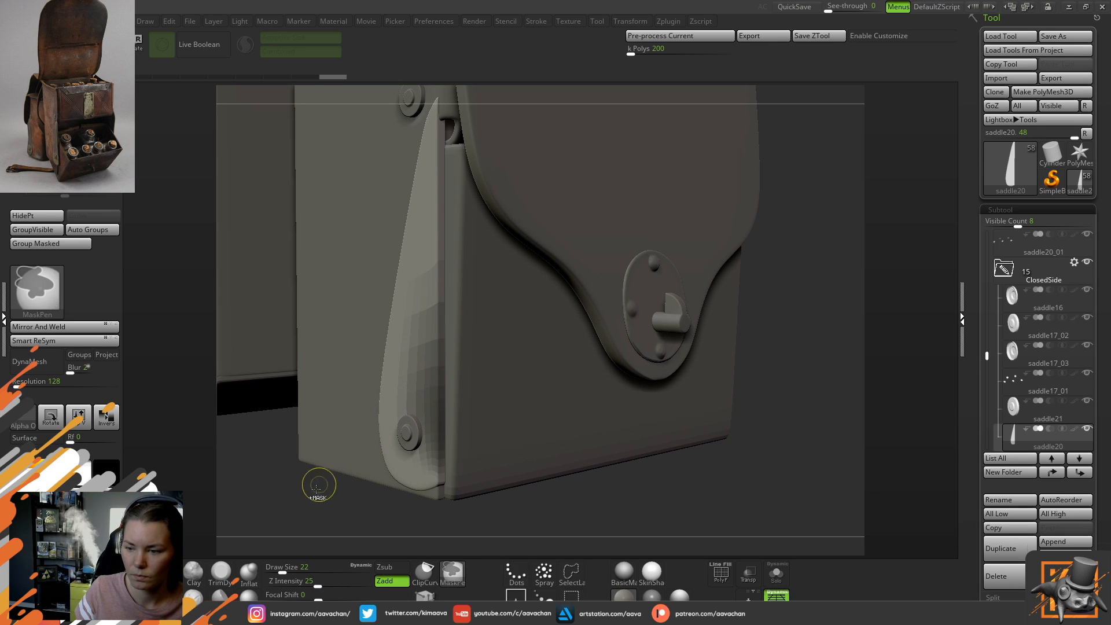
pyautogui.hotkey('ctrl', 'z')
# - Unlock the transform gizmo, centre it on the strip's unmasked lower area and lock it again
pyautogui.press('w')
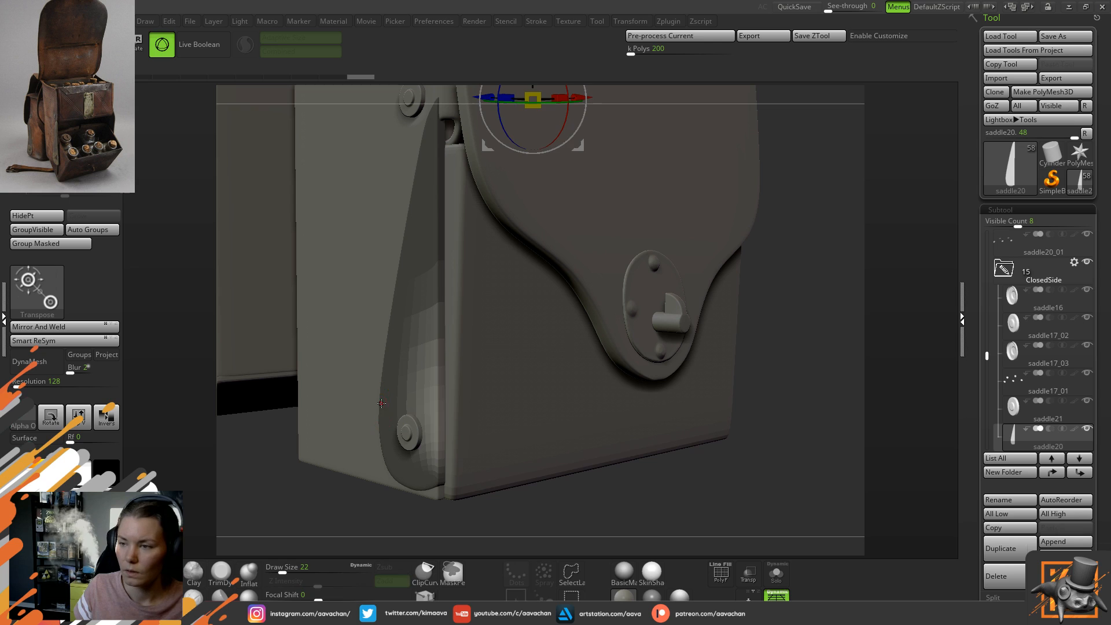
pyautogui.keyDown('alt'); pyautogui.moveTo(796, 166); pyautogui.dragTo(806, 367); pyautogui.keyUp('alt')
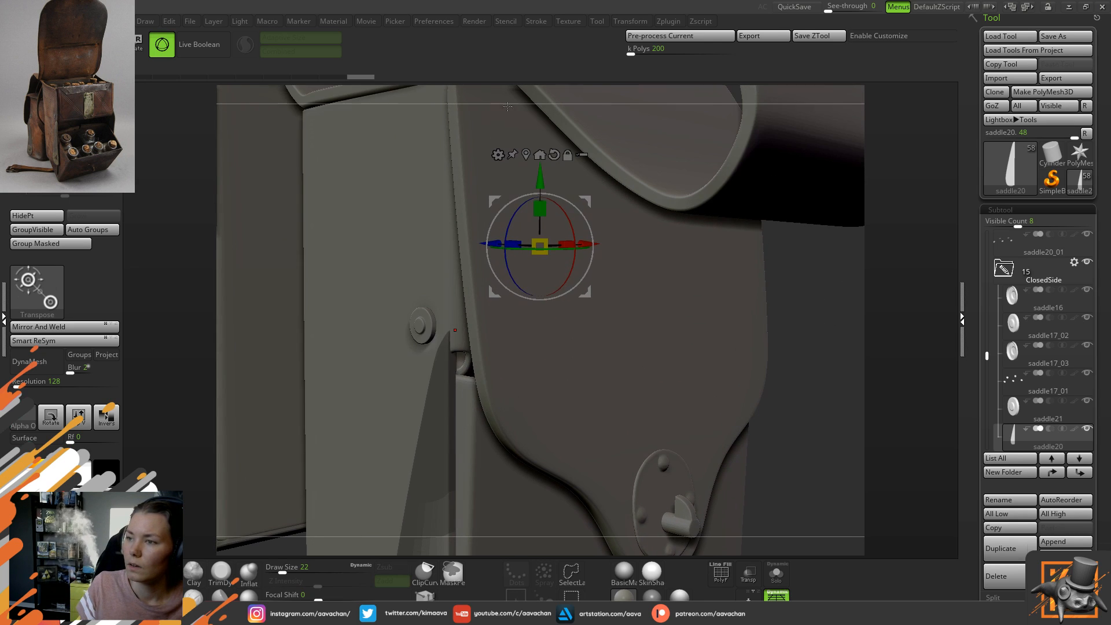
pyautogui.click(567, 155)
pyautogui.click(526, 155)
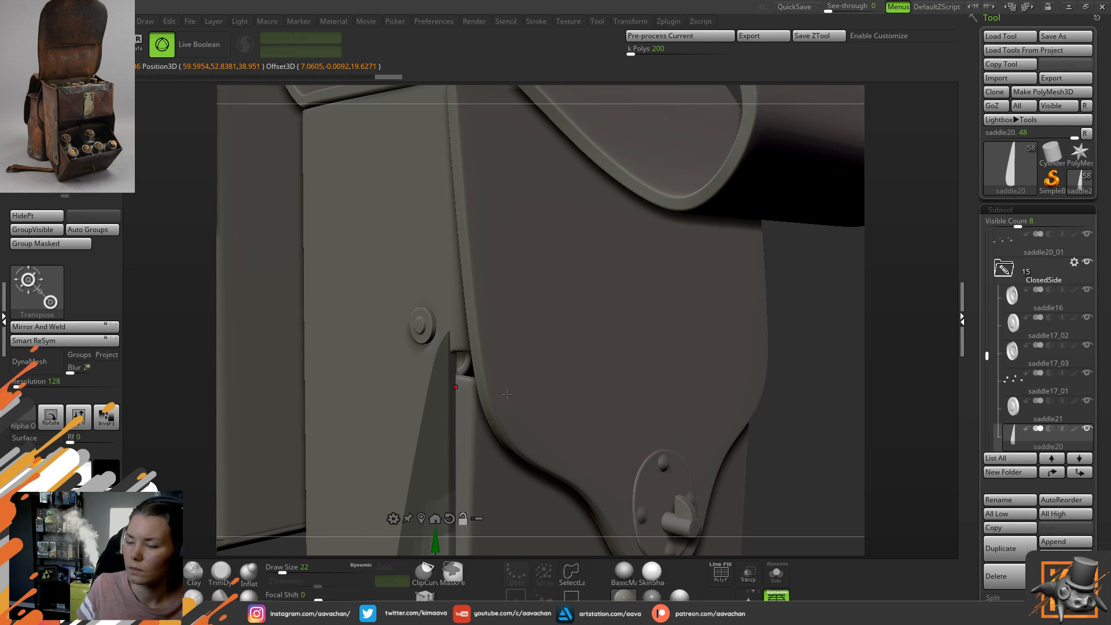
pyautogui.keyDown('alt'); pyautogui.moveTo(850, 385); pyautogui.dragTo(885, 128); pyautogui.keyUp('alt')
pyautogui.click(499, 262)
# - Move the strip's unmasked lower area slightly with the gizmo and clear the mask
pyautogui.moveTo(348, 434); pyautogui.dragTo(287, 439)
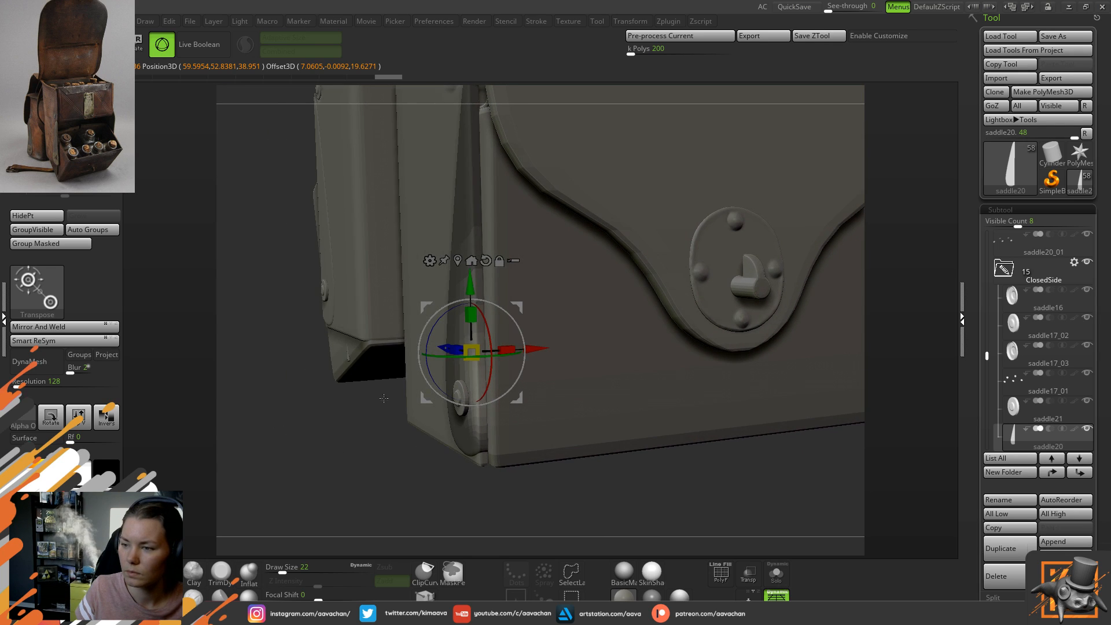
pyautogui.moveTo(354, 408); pyautogui.dragTo(368, 407)
pyautogui.moveTo(534, 347); pyautogui.dragTo(532, 347)
pyautogui.moveTo(461, 357); pyautogui.dragTo(451, 357)
pyautogui.moveTo(335, 431)
pyautogui.keyDown('ctrl'); pyautogui.mouseDown()
pyautogui.moveTo(382, 472)
pyautogui.moveTo(364, 453)
pyautogui.mouseUp(); pyautogui.keyUp('ctrl')
pyautogui.press('q')
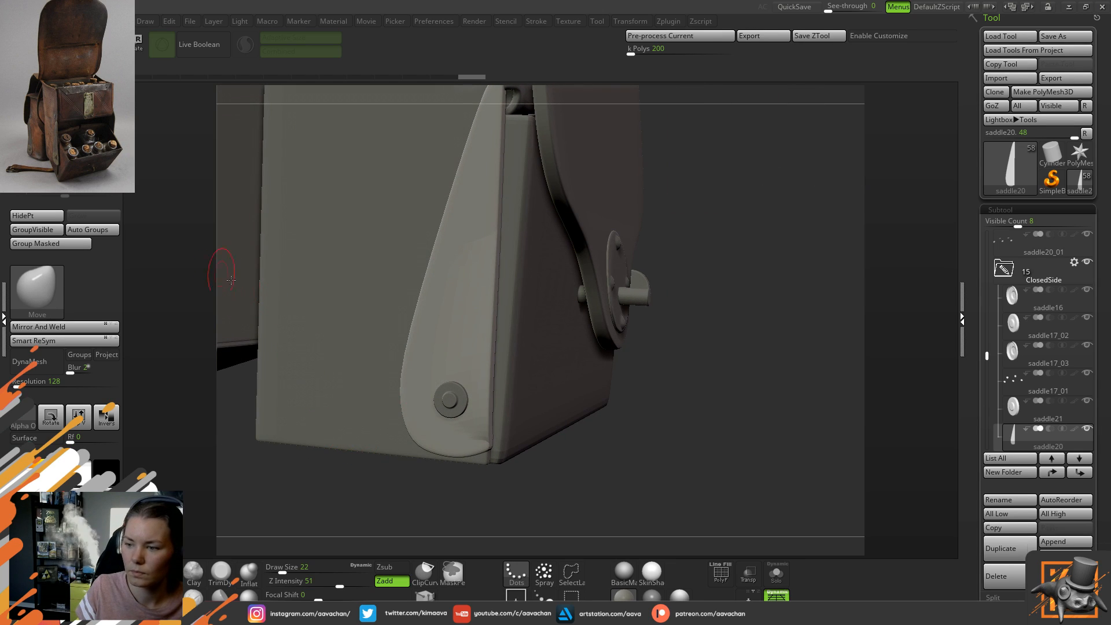
# - Smooth the lower front corner of the tapered strip and check its profile from the front
pyautogui.press('shift')
pyautogui.keyDown('shift'); pyautogui.moveTo(473, 434); pyautogui.dragTo(477, 429); pyautogui.keyUp('shift')
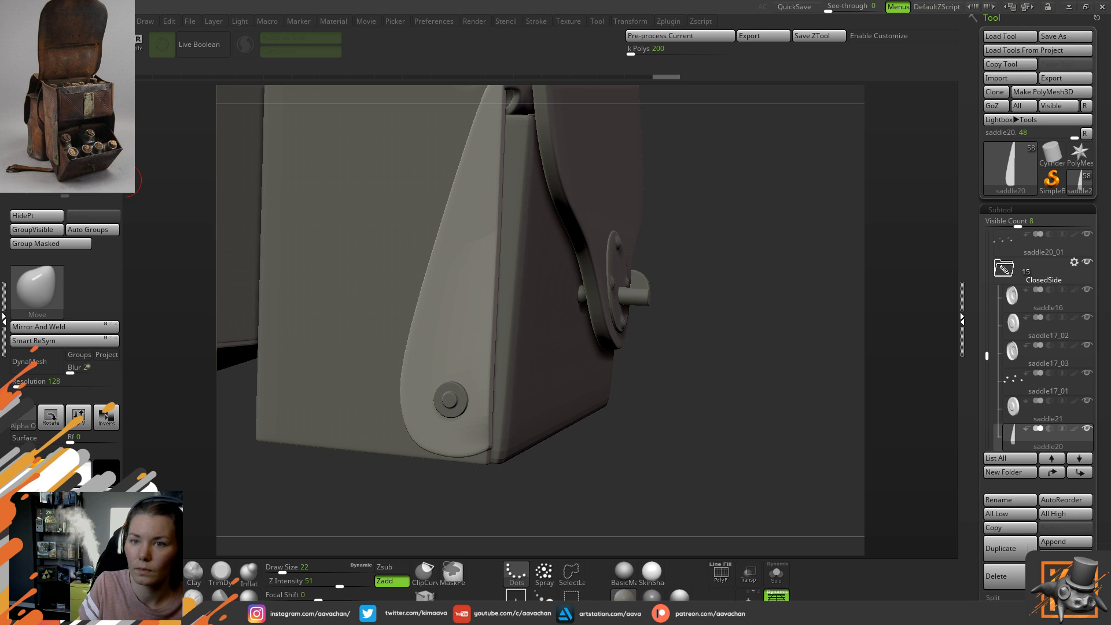
pyautogui.moveTo(665, 439); pyautogui.dragTo(604, 472)
pyautogui.moveTo(543, 503)
pyautogui.mouseDown()
pyautogui.moveTo(516, 516)
pyautogui.moveTo(530, 495)
pyautogui.moveTo(465, 329)
pyautogui.mouseUp()
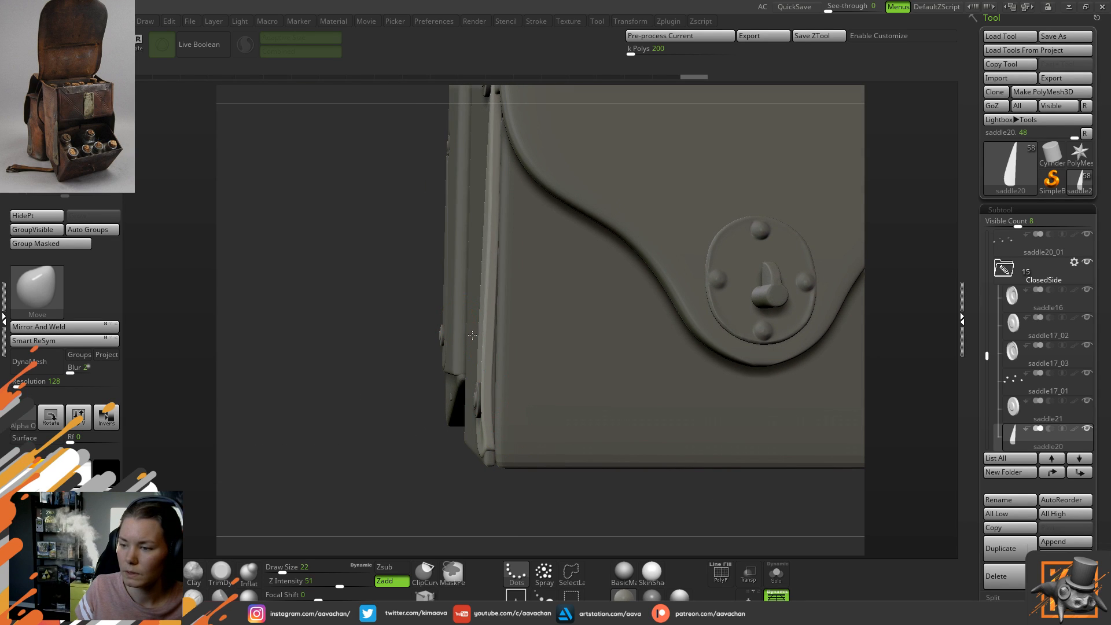
# - Mask the body's side panel where it lies behind the strip, and show it in isolation at a lower subdivision level
pyautogui.keyDown('alt'); pyautogui.click(472, 335); pyautogui.keyUp('alt')
pyautogui.moveTo(347, 438); pyautogui.dragTo(530, 404)
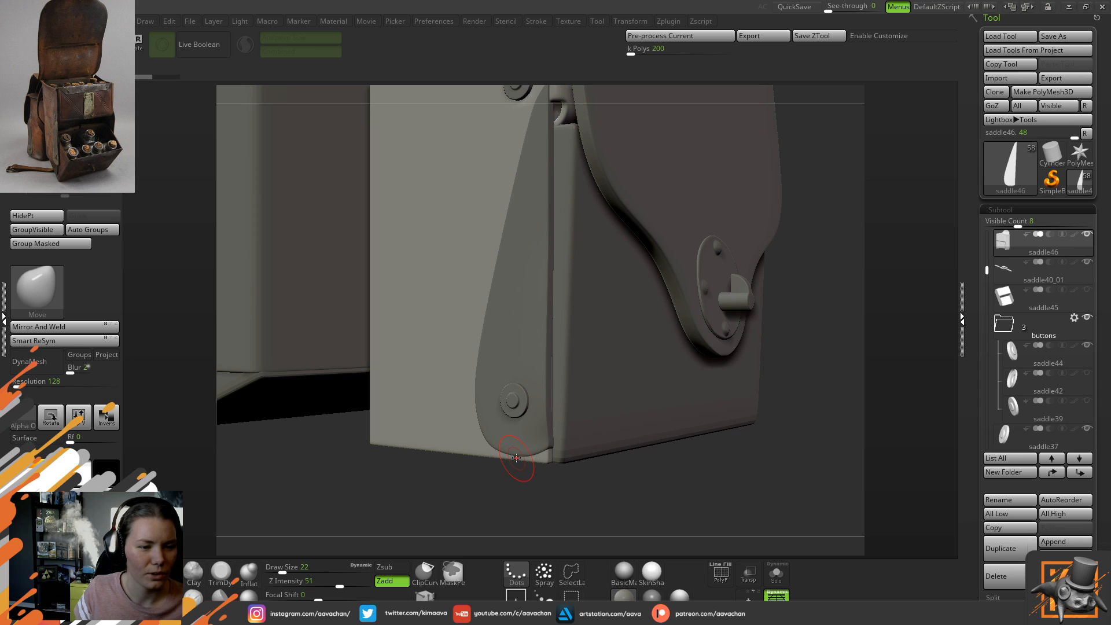
pyautogui.moveTo(465, 491)
pyautogui.mouseDown()
pyautogui.moveTo(438, 500)
pyautogui.moveTo(464, 496)
pyautogui.mouseUp()
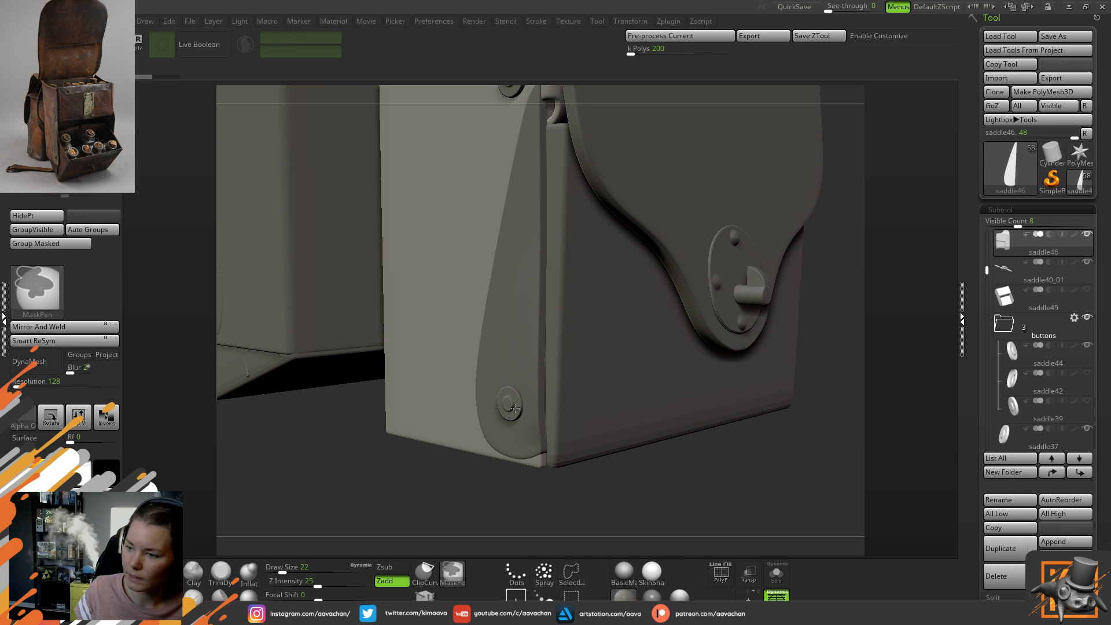
pyautogui.keyDown('ctrl'); pyautogui.click(514, 333); pyautogui.keyUp('ctrl')
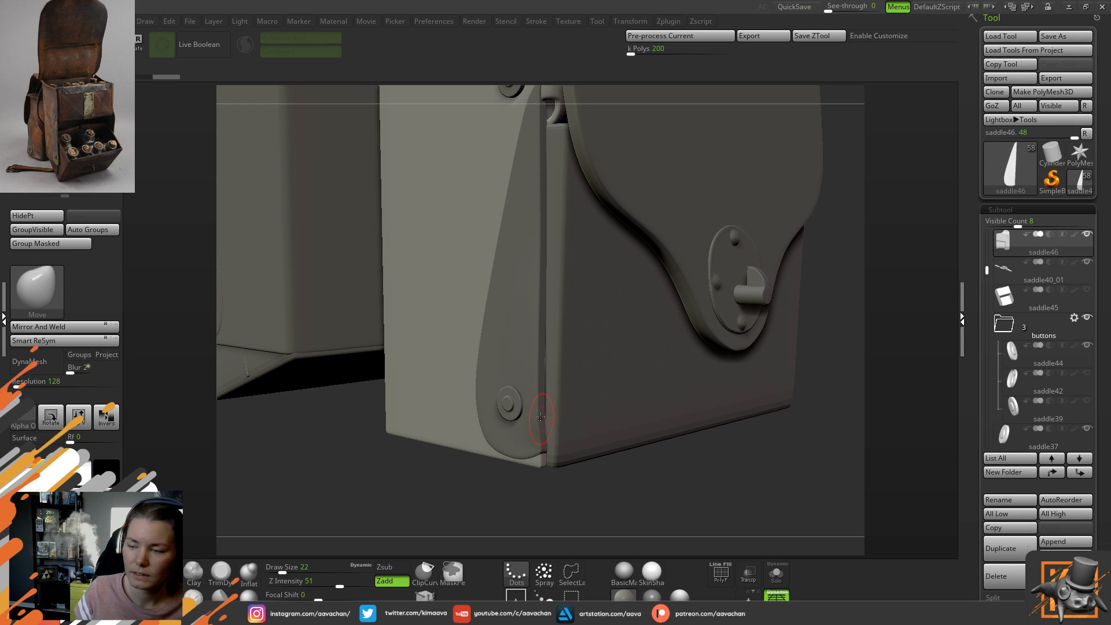
pyautogui.click(776, 573)
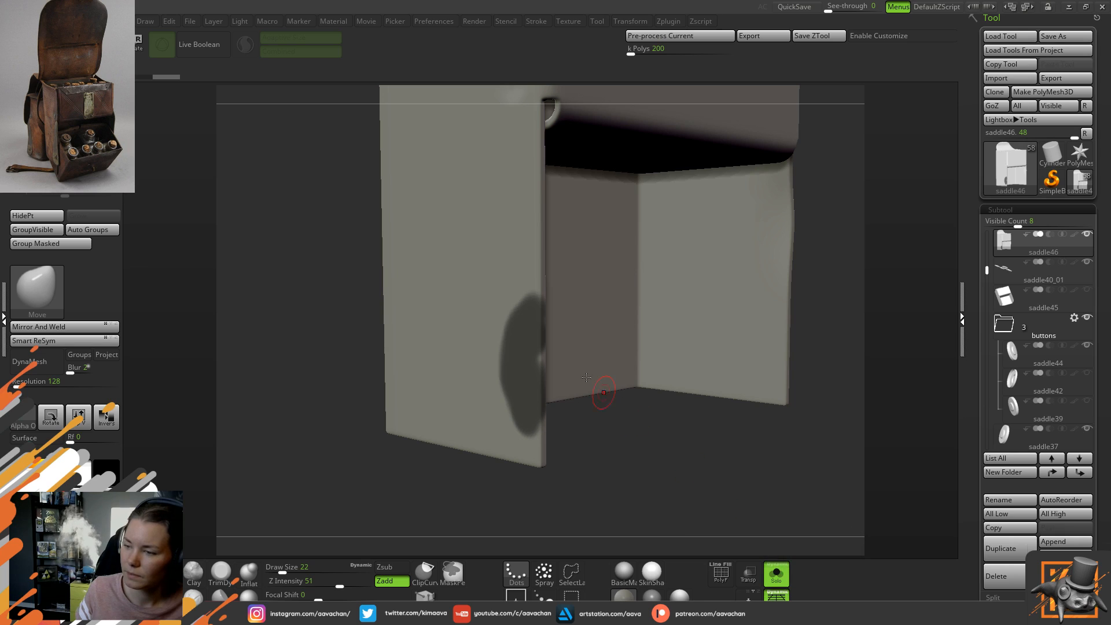
pyautogui.hotkey('shift', 'd')
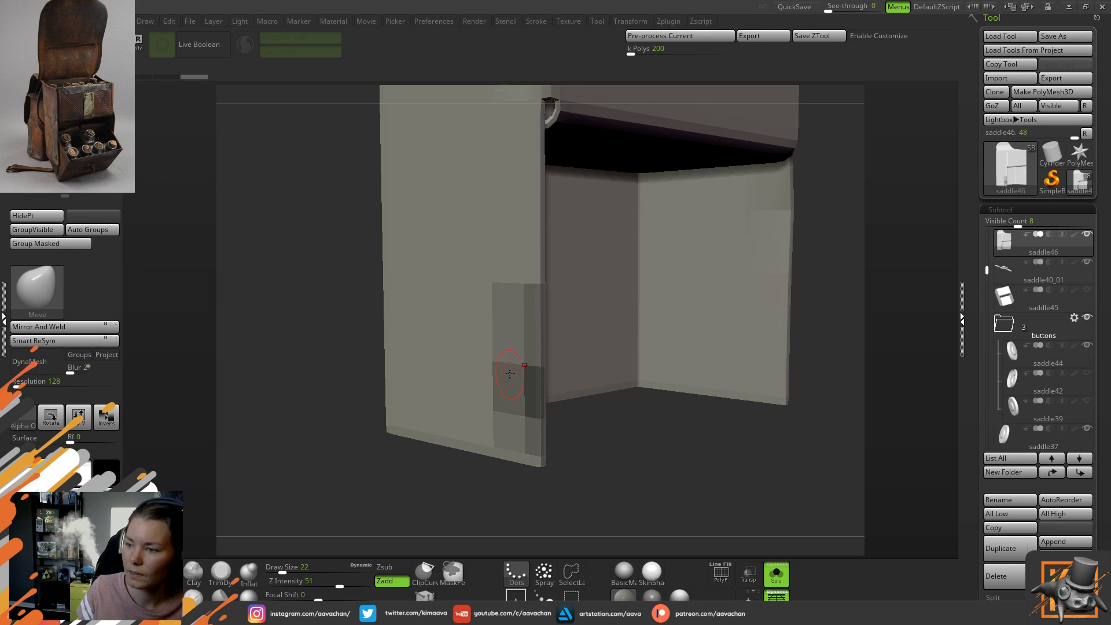
# - Raise the subdivision level, refine and blur the mask on the side panel's lower front edge, and show the whole bag again
pyautogui.press('d')
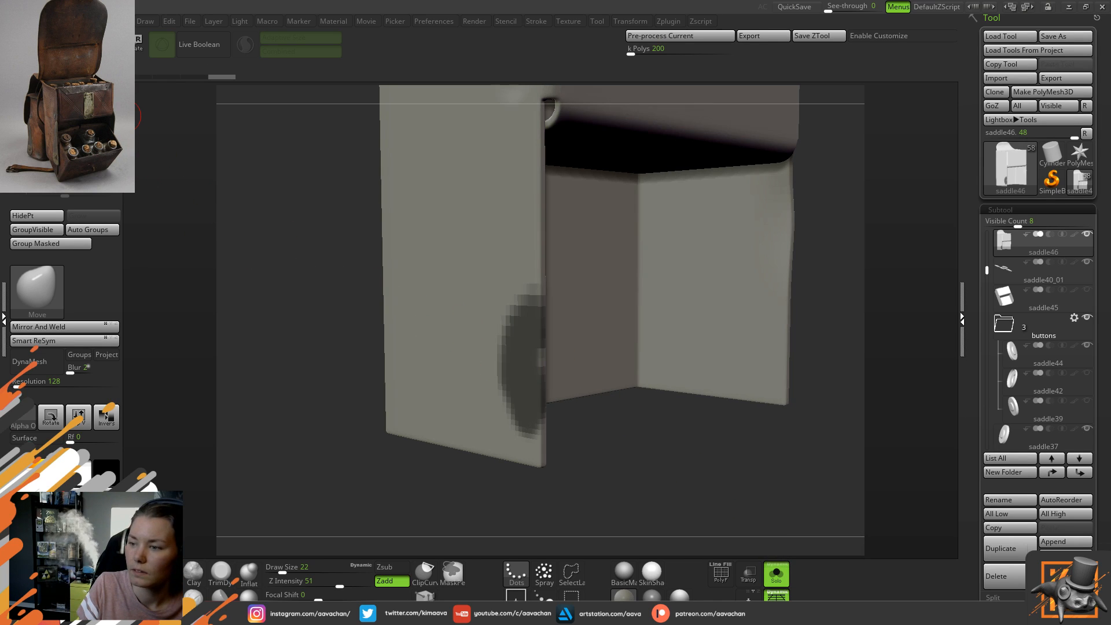
pyautogui.moveTo(535, 373)
pyautogui.keyDown('ctrl'); pyautogui.mouseDown()
pyautogui.moveTo(537, 343)
pyautogui.moveTo(538, 405)
pyautogui.mouseUp(); pyautogui.keyUp('ctrl')
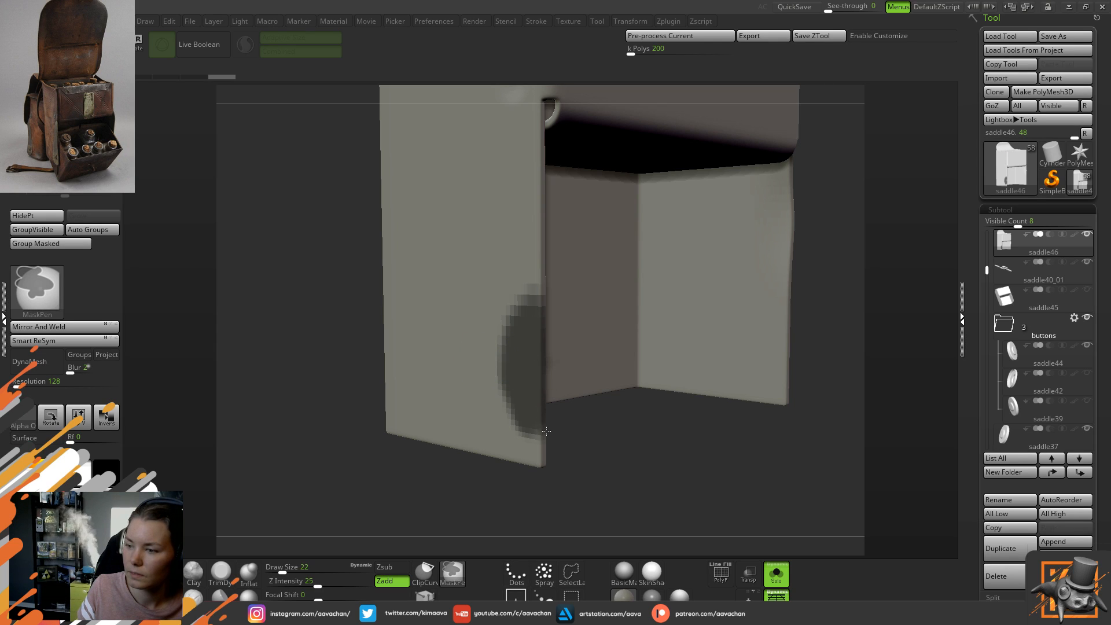
pyautogui.keyDown('ctrl'); pyautogui.click(529, 382); pyautogui.keyUp('ctrl')
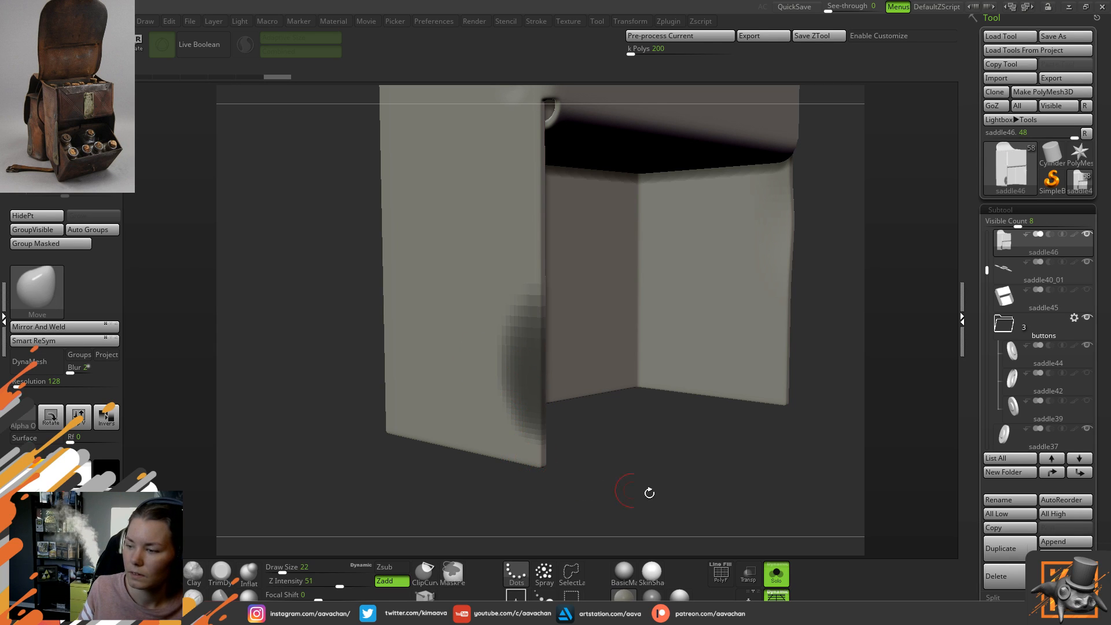
pyautogui.click(776, 573)
# - Invert the mask so only the side panel's area behind the tapered strip can be transformed
pyautogui.press('w')
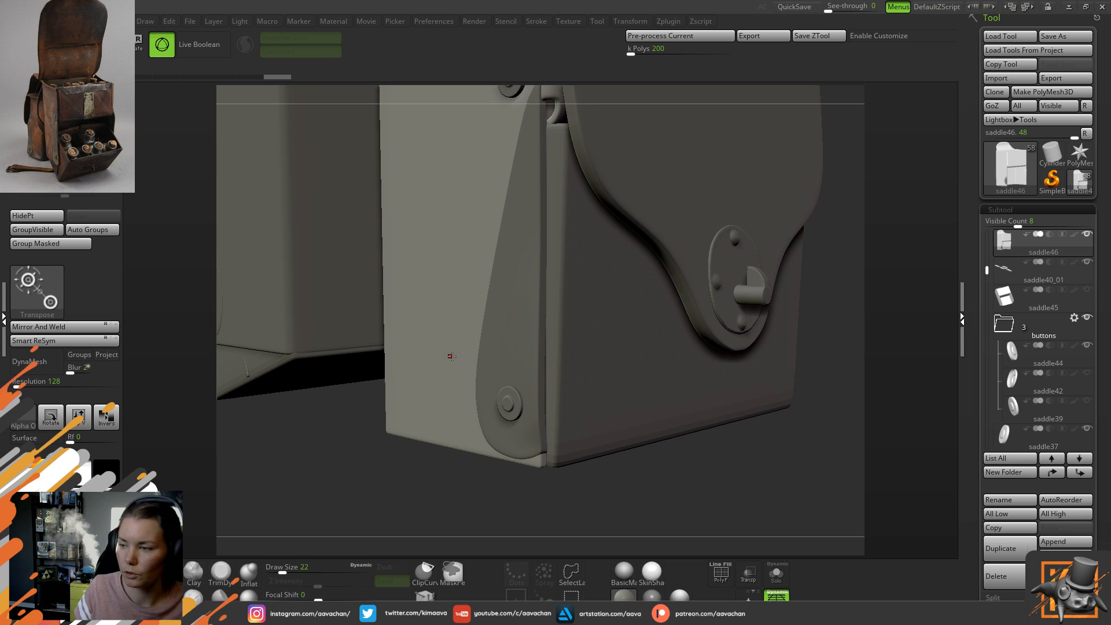
pyautogui.moveTo(420, 484); pyautogui.dragTo(434, 444)
pyautogui.keyDown('alt'); pyautogui.click(532, 390); pyautogui.keyUp('alt')
pyautogui.hotkey('ctrl', 'z')
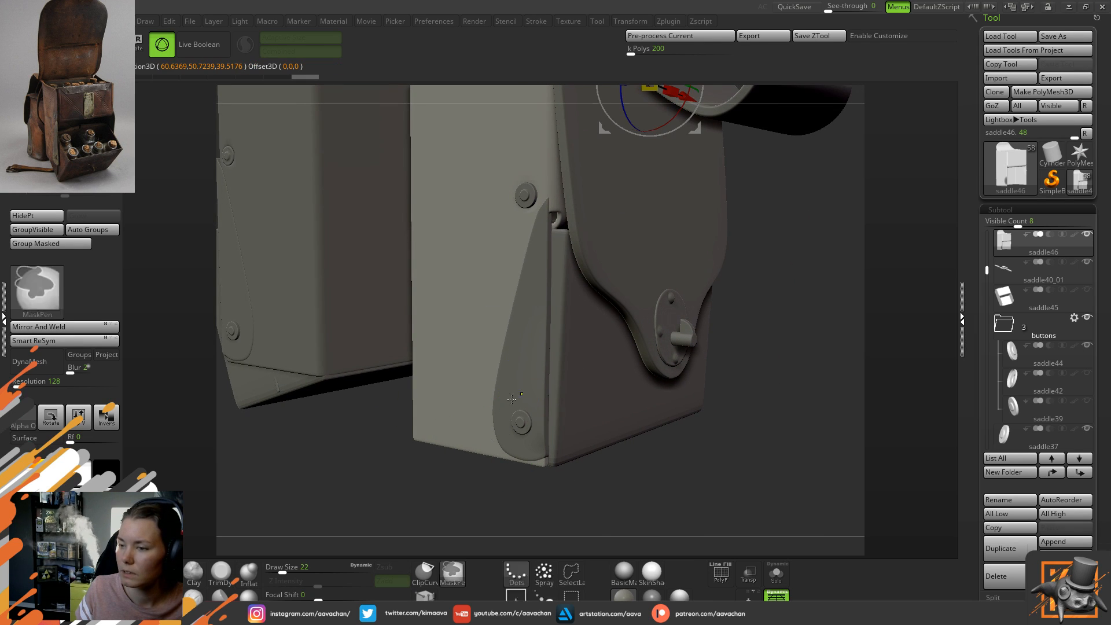
pyautogui.keyDown('ctrl'); pyautogui.click(374, 439); pyautogui.keyUp('ctrl')
# - Centre the transform gizmo on the panel's unmasked area, reset its orientation and lock it
pyautogui.keyDown('alt'); pyautogui.moveTo(379, 434); pyautogui.dragTo(379, 608); pyautogui.keyUp('alt')
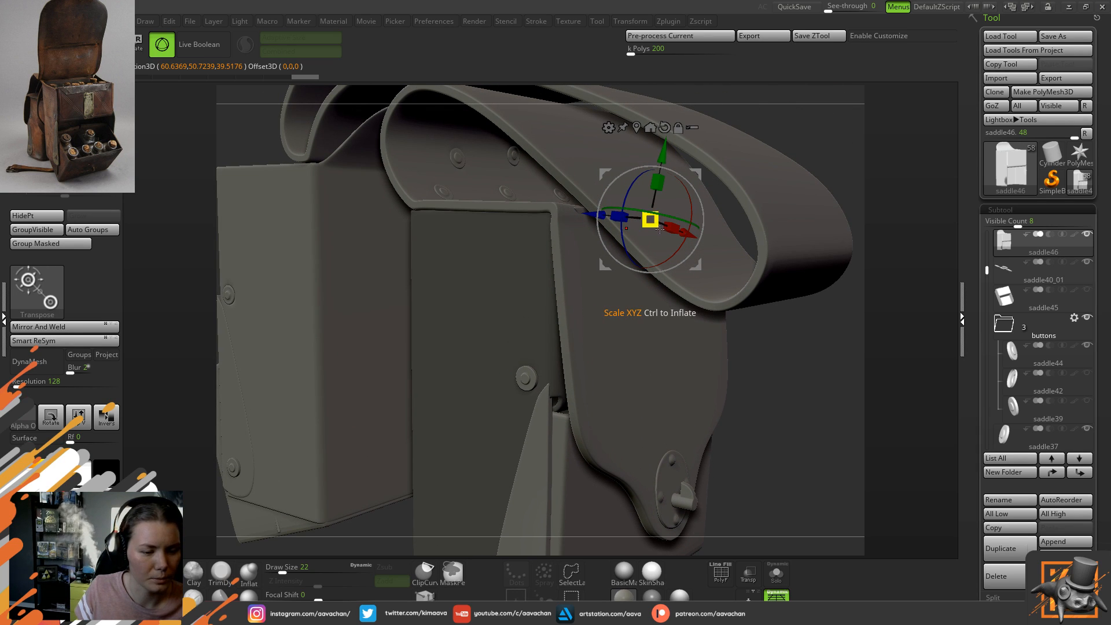
pyautogui.click(636, 127)
pyautogui.click(559, 484)
pyautogui.keyDown('alt'); pyautogui.moveTo(765, 475); pyautogui.dragTo(777, 306); pyautogui.keyUp('alt')
pyautogui.click(574, 284)
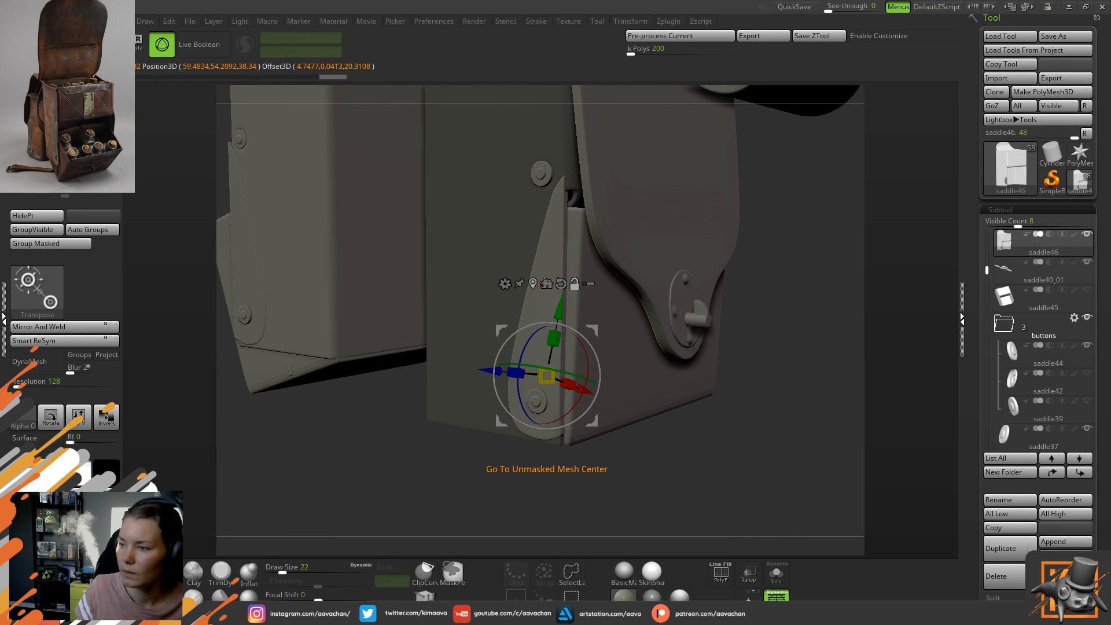
pyautogui.click(561, 284)
pyautogui.click(574, 284)
pyautogui.keyDown('alt'); pyautogui.moveTo(774, 357); pyautogui.dragTo(748, 425); pyautogui.keyUp('alt')
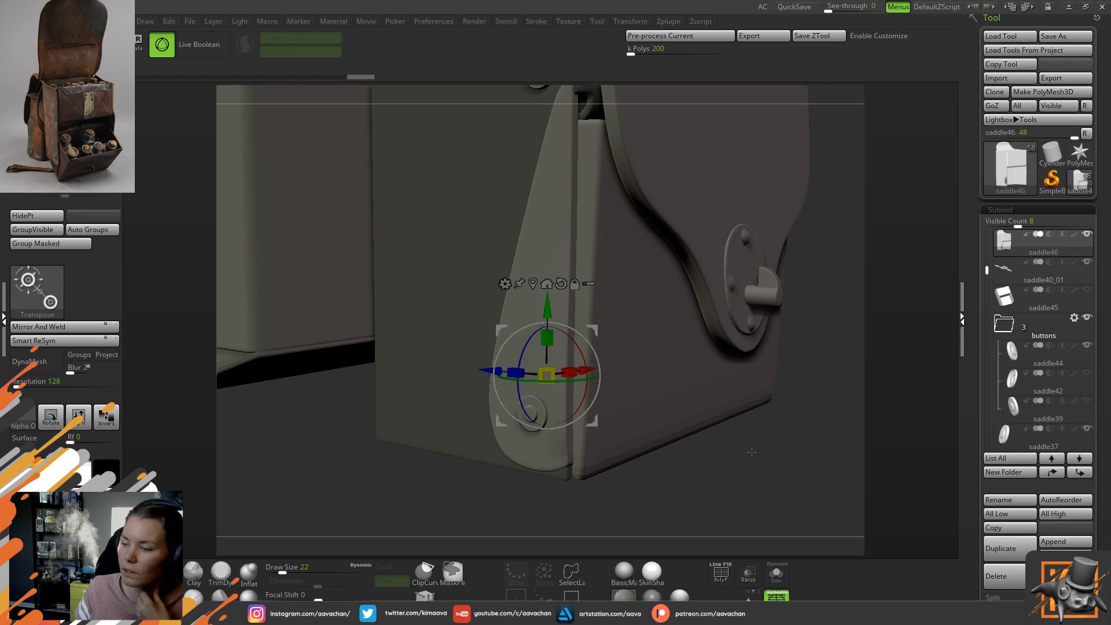
# - Move the unmasked area of the side panel sideways along the gizmo's X axis to fit behind the tapered strip
pyautogui.moveTo(755, 448); pyautogui.dragTo(738, 478)
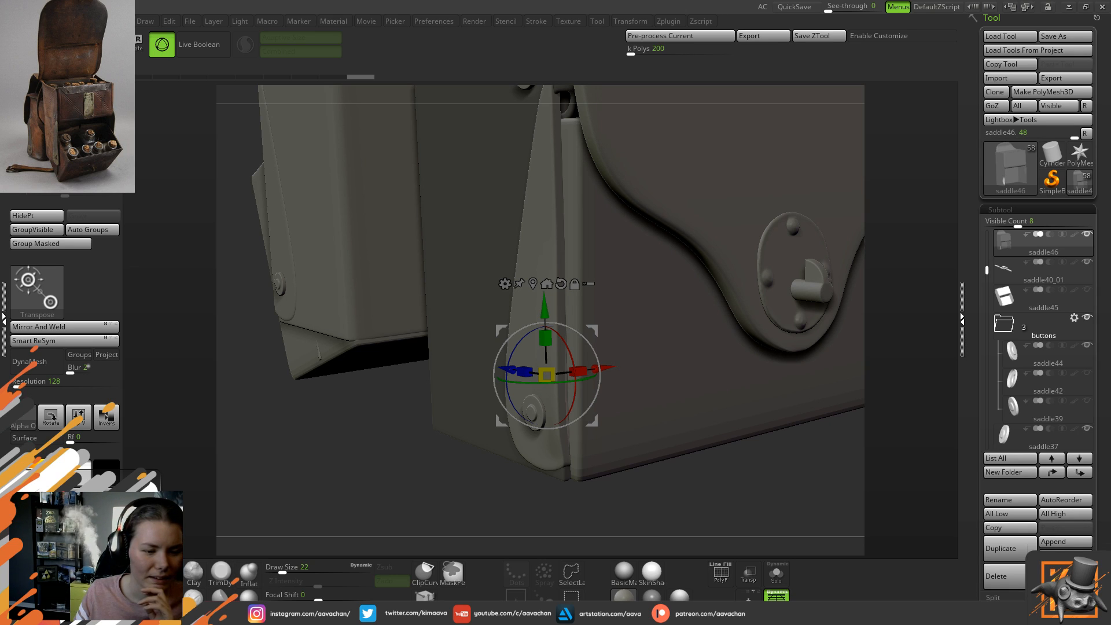
pyautogui.moveTo(354, 431); pyautogui.dragTo(343, 432)
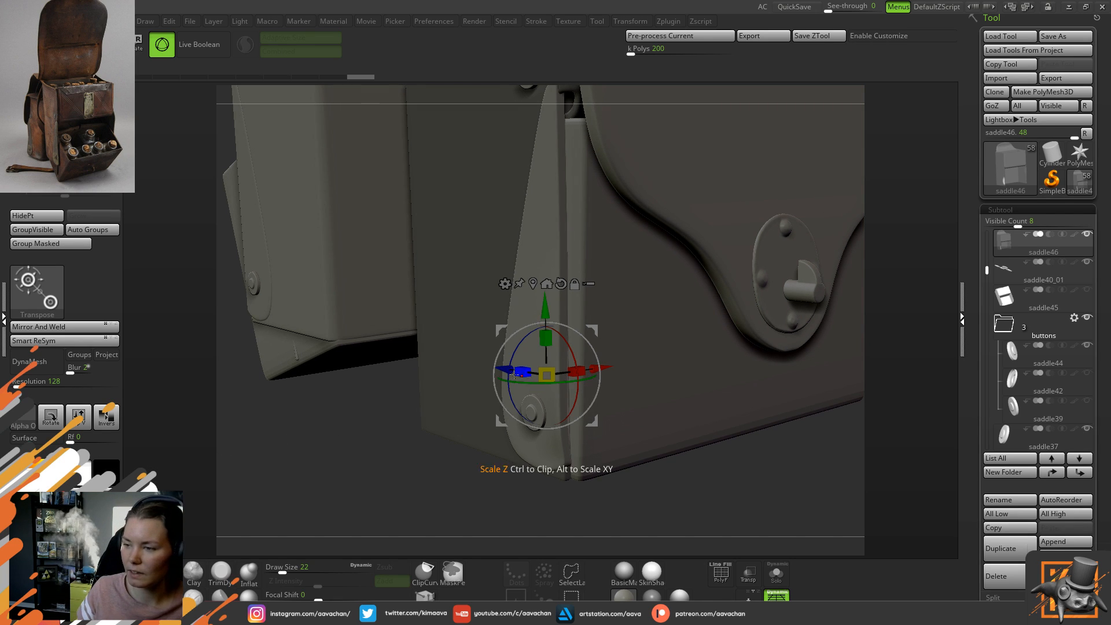
pyautogui.moveTo(396, 394); pyautogui.dragTo(457, 437)
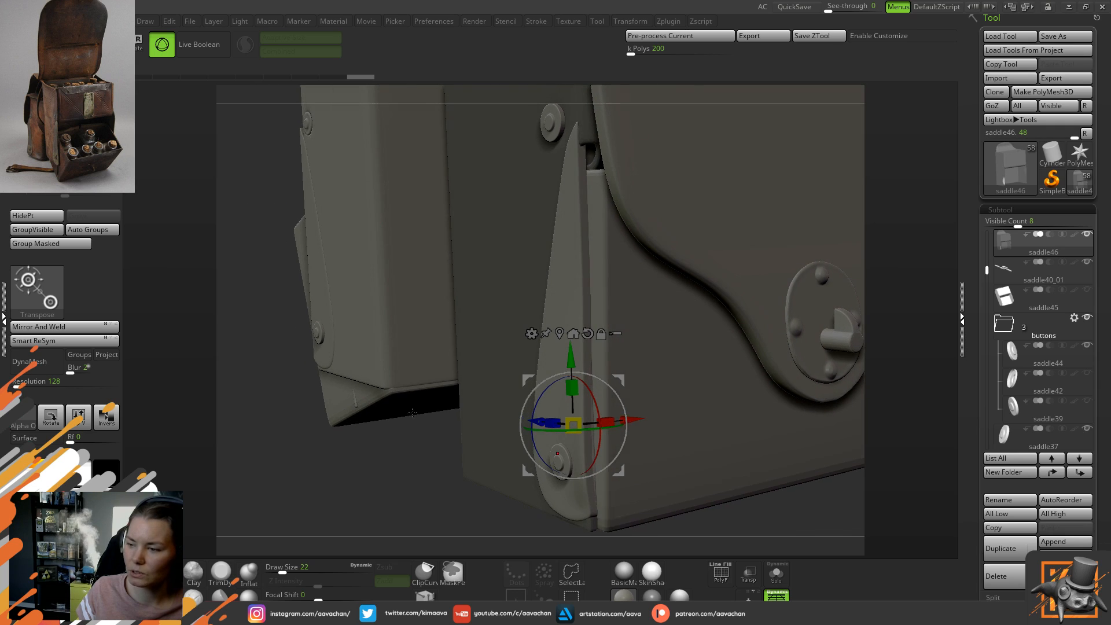
pyautogui.moveTo(631, 419); pyautogui.dragTo(579, 444)
pyautogui.moveTo(332, 494); pyautogui.dragTo(509, 446)
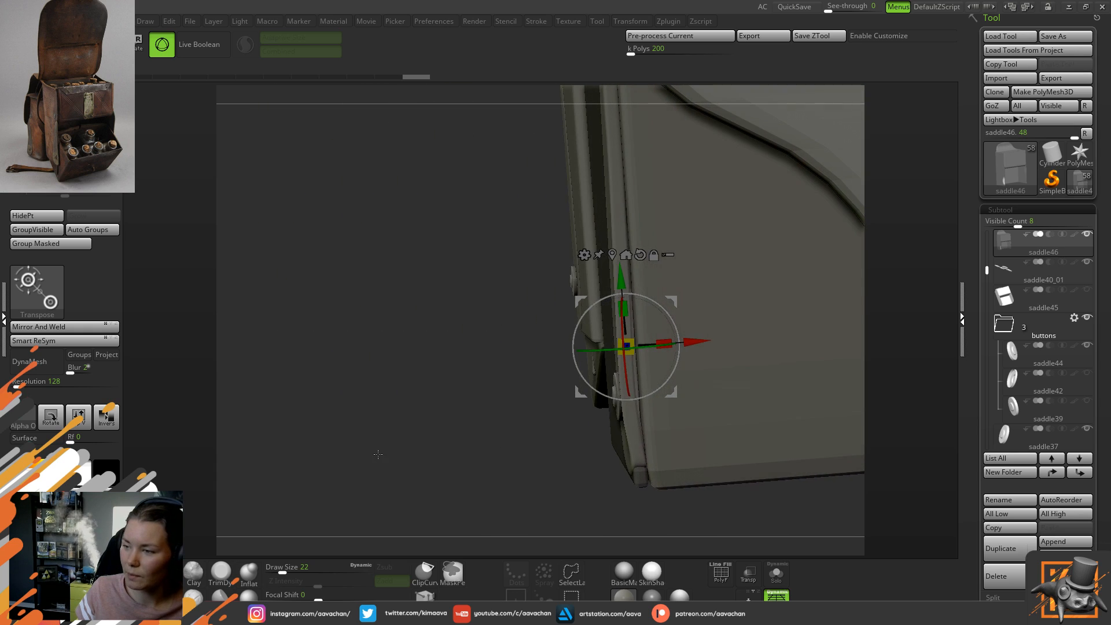
pyautogui.moveTo(695, 343); pyautogui.dragTo(693, 341)
pyautogui.moveTo(499, 431); pyautogui.dragTo(529, 433)
pyautogui.moveTo(663, 341); pyautogui.dragTo(691, 341)
pyautogui.moveTo(462, 445)
pyautogui.mouseDown()
pyautogui.moveTo(432, 448)
pyautogui.moveTo(441, 439)
pyautogui.moveTo(427, 443)
pyautogui.moveTo(428, 421)
pyautogui.moveTo(464, 488)
pyautogui.moveTo(439, 494)
pyautogui.mouseUp()
pyautogui.press('q')
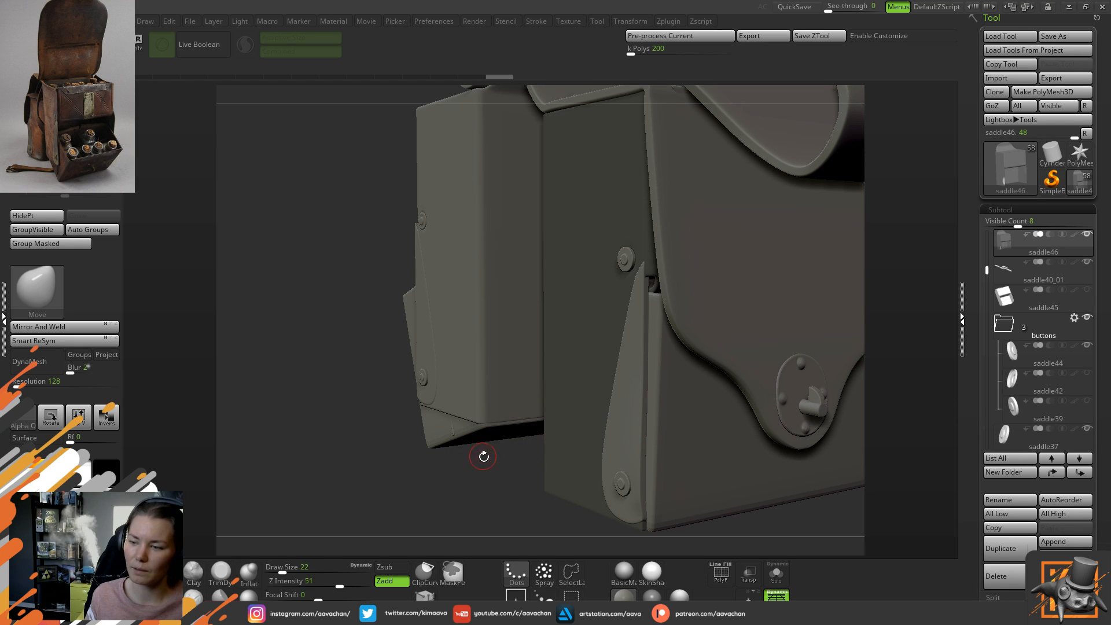
# - Examine the lower end of the tapered strip and the side panel's edge from several angles
pyautogui.moveTo(469, 473); pyautogui.dragTo(407, 490)
pyautogui.moveTo(359, 460); pyautogui.dragTo(367, 429)
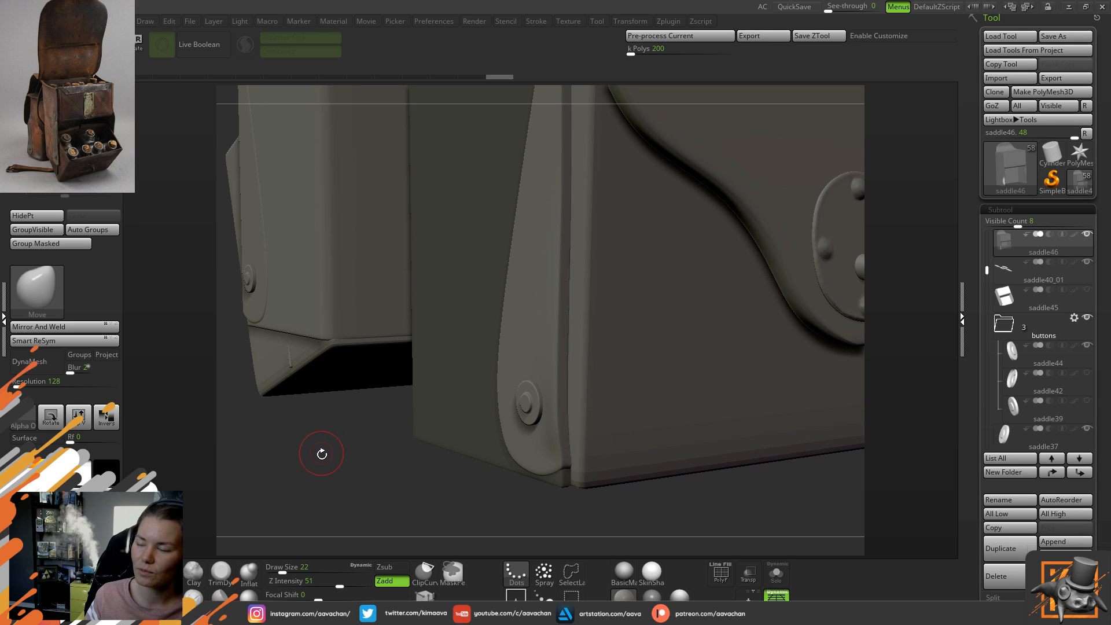
pyautogui.moveTo(351, 461)
pyautogui.mouseDown()
pyautogui.moveTo(372, 478)
pyautogui.moveTo(357, 466)
pyautogui.mouseUp()
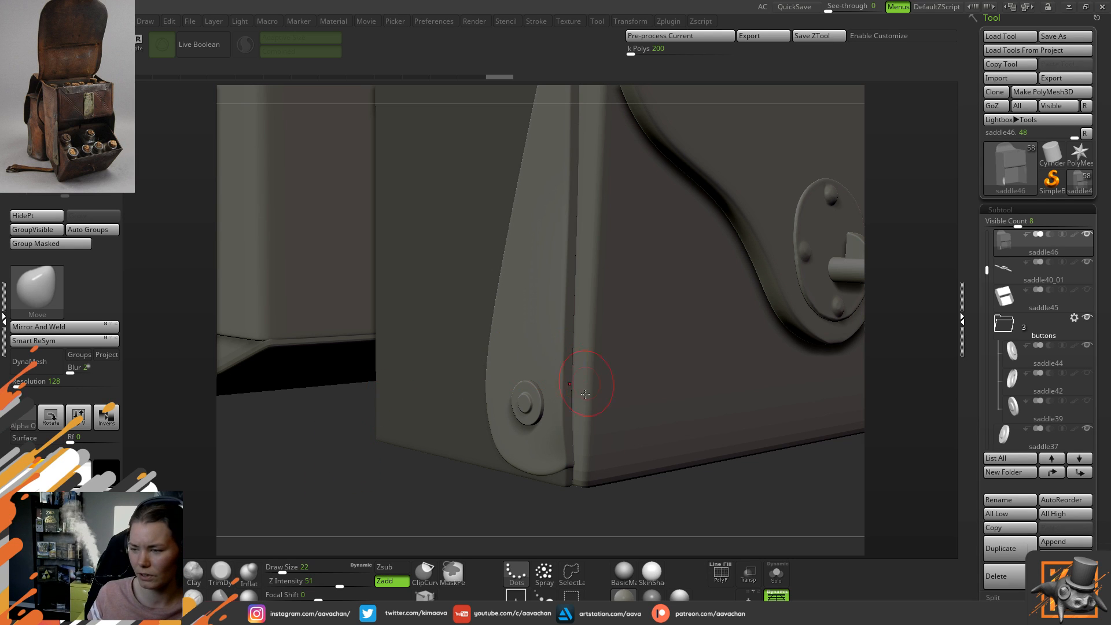
pyautogui.moveTo(392, 479); pyautogui.dragTo(362, 457)
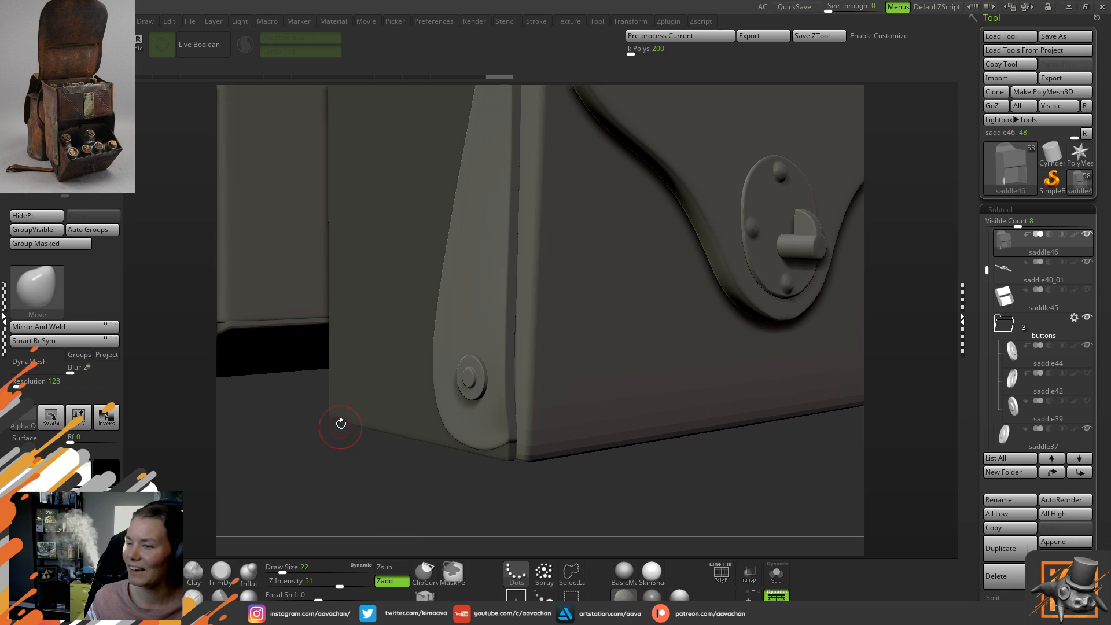
pyautogui.moveTo(370, 481)
pyautogui.mouseDown()
pyautogui.moveTo(364, 489)
pyautogui.moveTo(376, 485)
pyautogui.mouseUp()
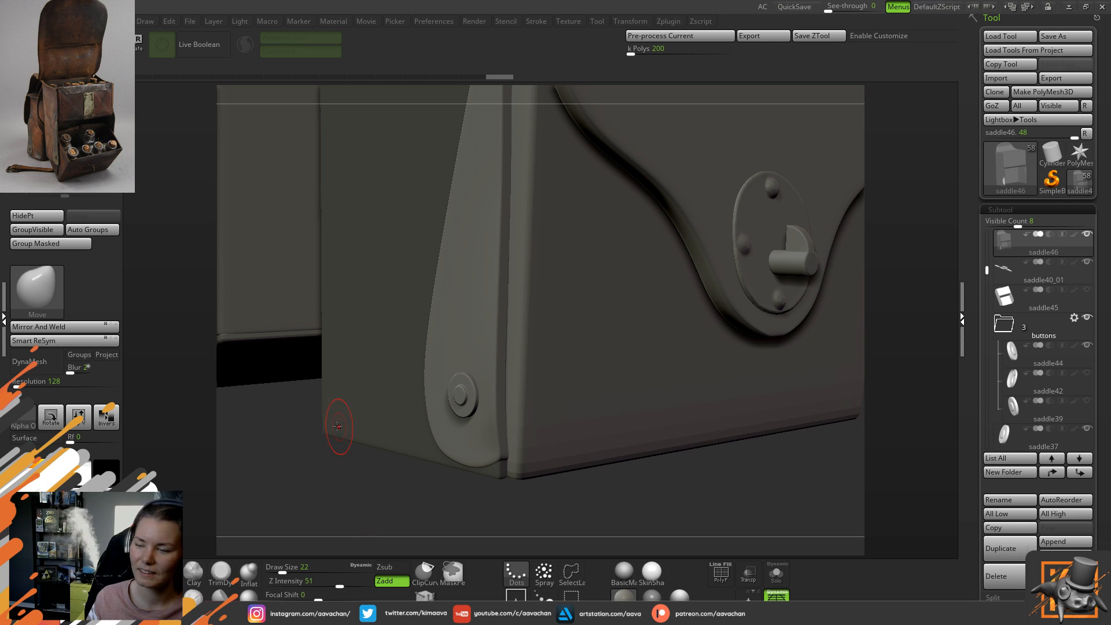
pyautogui.moveTo(355, 427); pyautogui.dragTo(325, 428)
# - Isolate the body, clear its mask, smooth the side panel's reshaped front edge, and show the whole bag again
pyautogui.press('space')
pyautogui.click(307, 411)
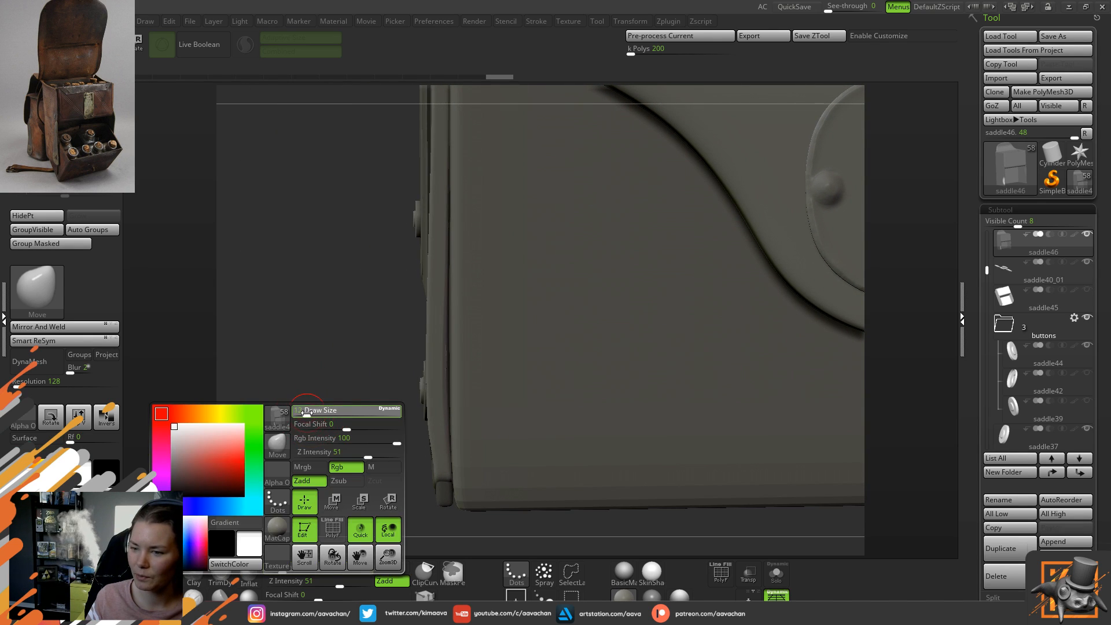
pyautogui.moveTo(338, 467)
pyautogui.mouseDown()
pyautogui.moveTo(409, 465)
pyautogui.moveTo(292, 509)
pyautogui.mouseUp()
pyautogui.click(221, 573)
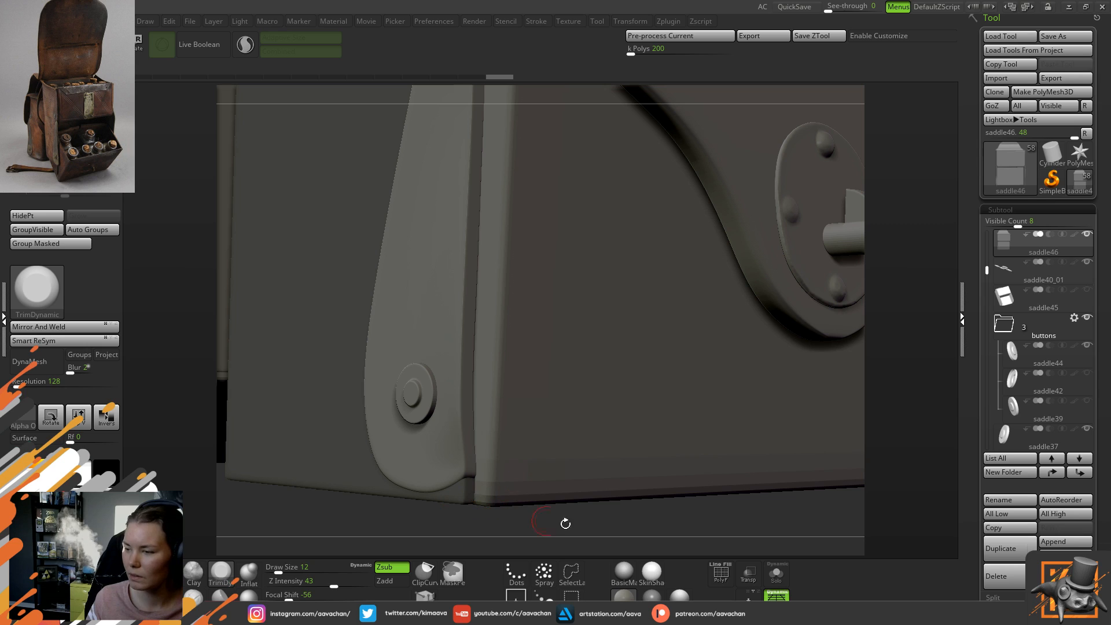
pyautogui.click(776, 573)
pyautogui.keyDown('ctrl'); pyautogui.moveTo(546, 499); pyautogui.dragTo(649, 504); pyautogui.keyUp('ctrl')
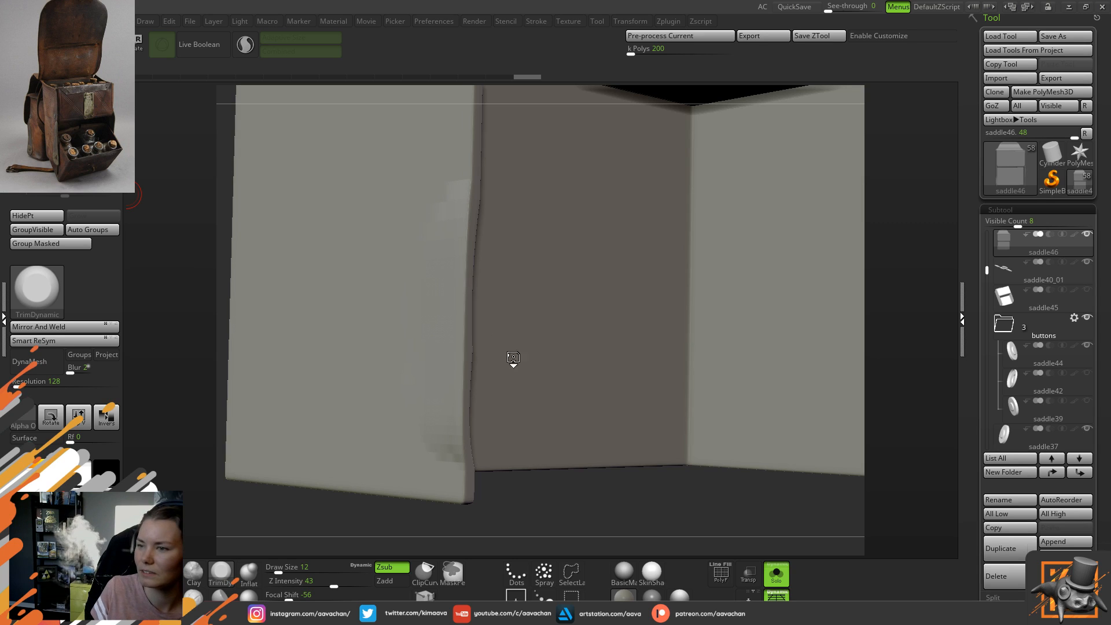
pyautogui.press('shift')
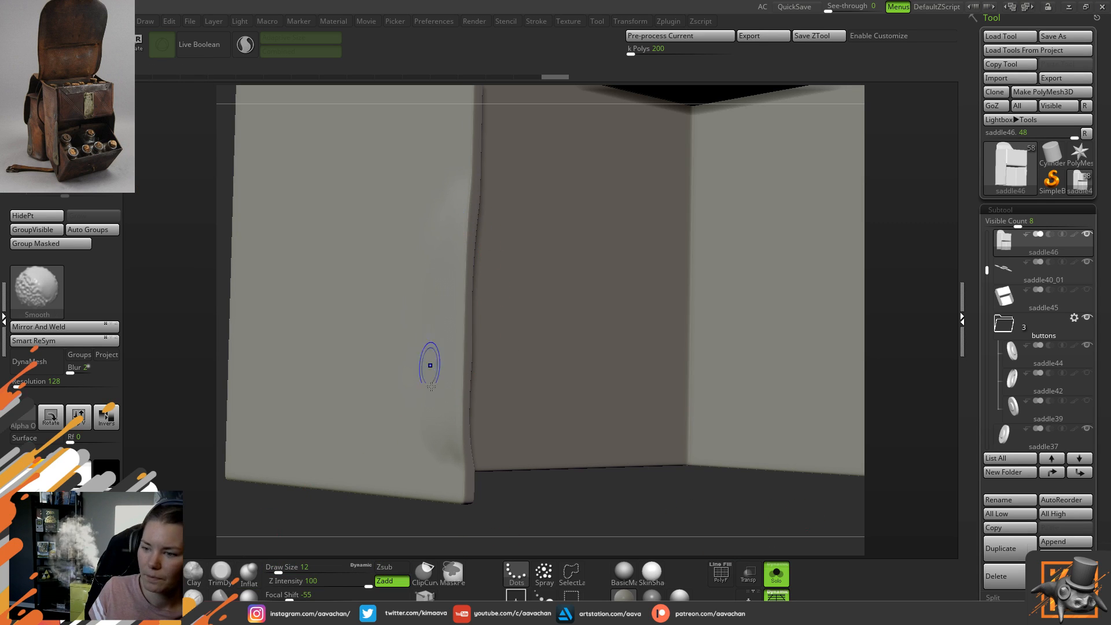
pyautogui.keyDown('shift'); pyautogui.moveTo(447, 223); pyautogui.dragTo(451, 232); pyautogui.keyUp('shift')
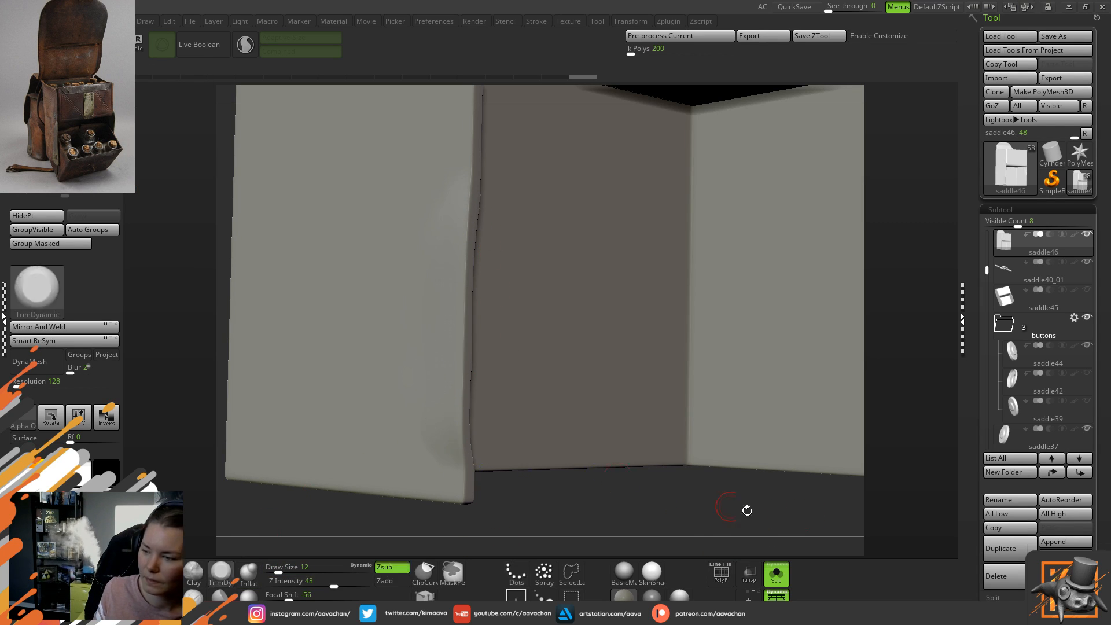
pyautogui.click(781, 584)
# - Check the bag from the front and sides, and isolate the body's open top at a lower subdivision level
pyautogui.keyDown('ctrl'); pyautogui.moveTo(654, 457); pyautogui.dragTo(594, 310, button='right'); pyautogui.keyUp('ctrl')
pyautogui.moveTo(769, 358); pyautogui.dragTo(669, 384, button='right')
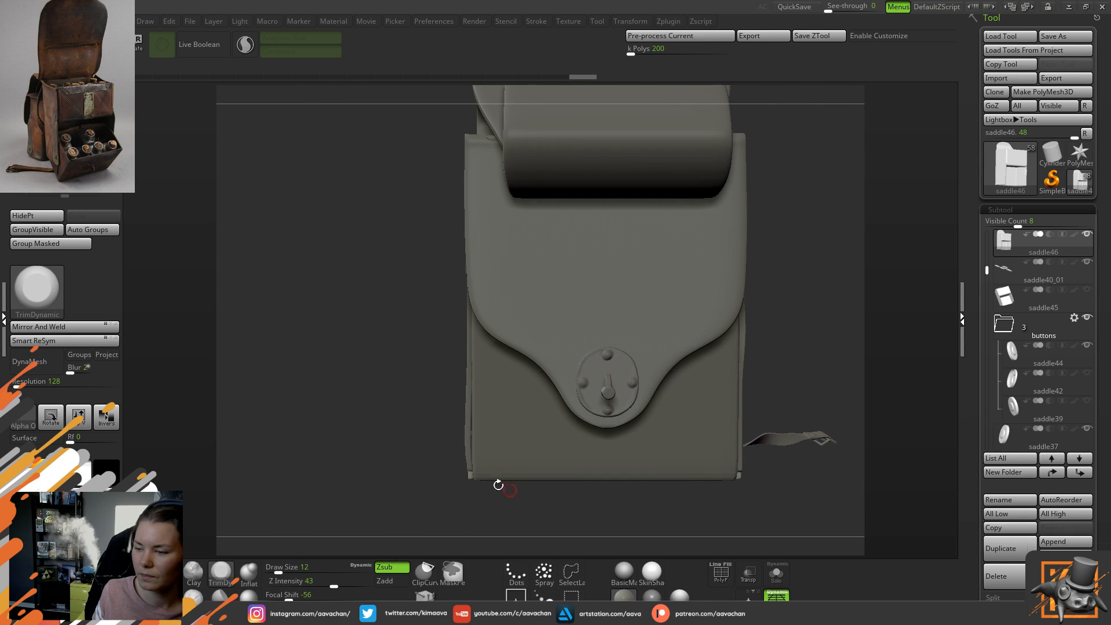
pyautogui.moveTo(333, 452); pyautogui.dragTo(363, 465, button='right')
pyautogui.moveTo(734, 464)
pyautogui.mouseDown(button='right')
pyautogui.moveTo(741, 415)
pyautogui.moveTo(778, 418)
pyautogui.moveTo(712, 424)
pyautogui.moveTo(721, 421)
pyautogui.mouseUp(button='right')
pyautogui.moveTo(309, 394); pyautogui.dragTo(742, 448, button='right')
pyautogui.keyDown('alt'); pyautogui.click(518, 426); pyautogui.keyUp('alt')
pyautogui.click(776, 574)
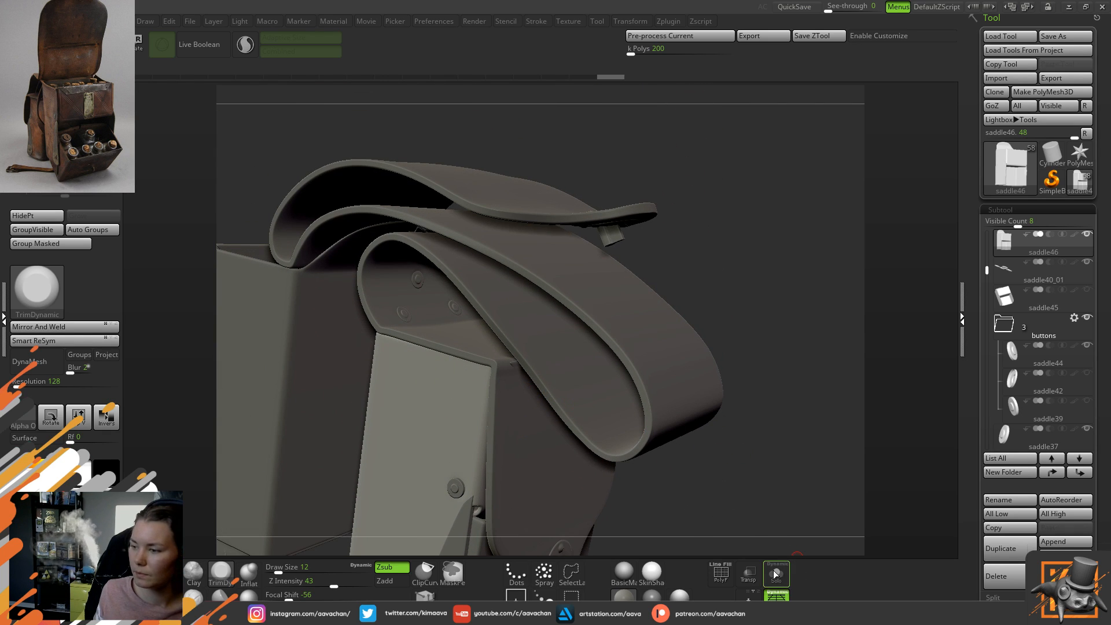
pyautogui.keyDown('ctrl'); pyautogui.moveTo(560, 384); pyautogui.dragTo(540, 356, button='right'); pyautogui.keyUp('ctrl')
pyautogui.moveTo(769, 289); pyautogui.dragTo(664, 278, button='right')
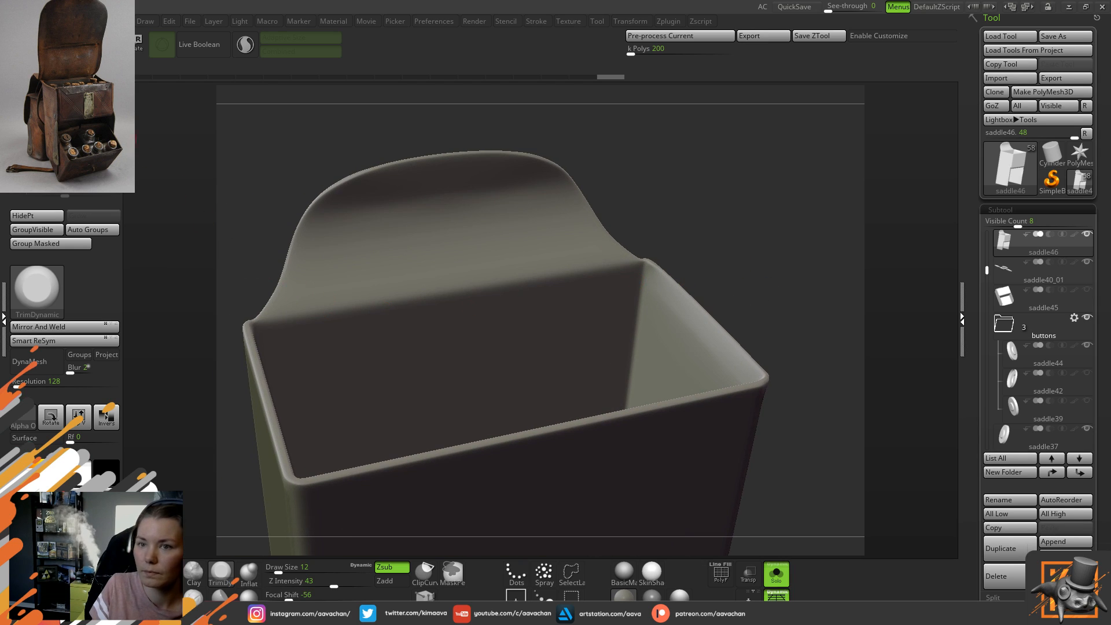
pyautogui.hotkey('shift', 'd')
pyautogui.moveTo(233, 218); pyautogui.dragTo(314, 237, button='right')
pyautogui.keyDown('shift'); pyautogui.moveTo(287, 320); pyautogui.dragTo(310, 322, button='right'); pyautogui.keyUp('shift')
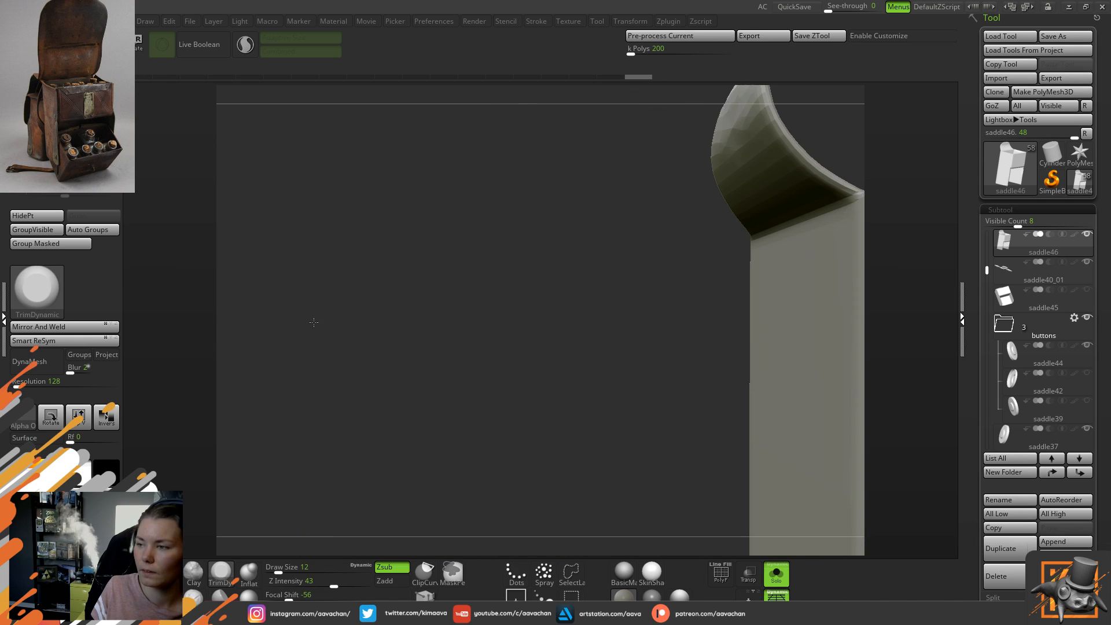
pyautogui.moveTo(516, 290)
pyautogui.mouseDown(button='right')
pyautogui.moveTo(302, 209)
pyautogui.moveTo(448, 390)
pyautogui.mouseUp(button='right')
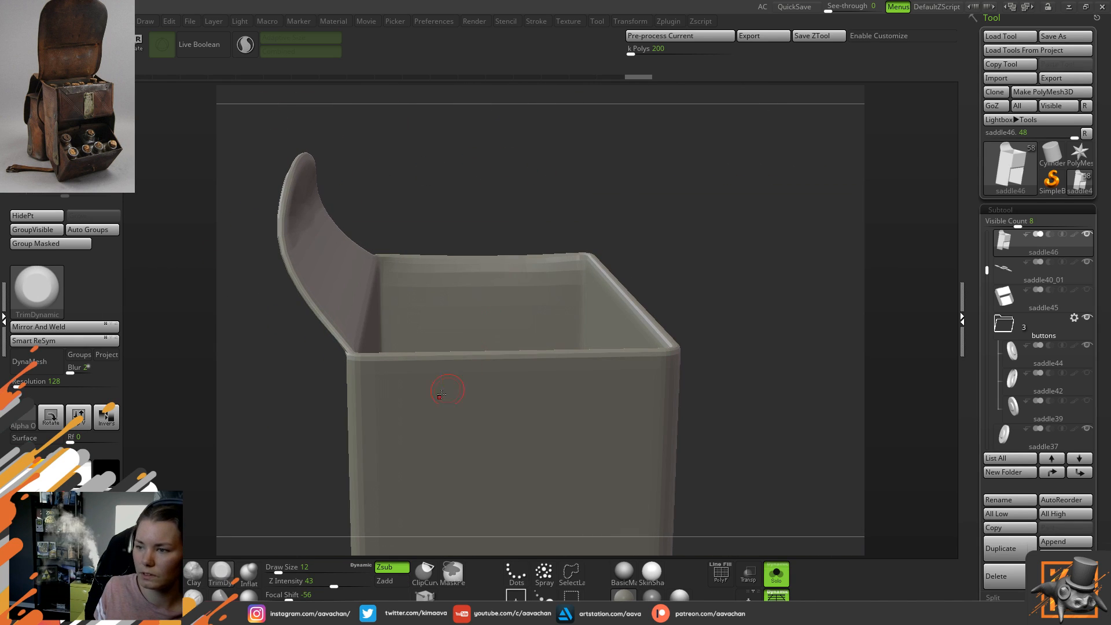
# - Mask a horizontal band along the upper rim on the outside of the body's side panel, redoing the first attempt
pyautogui.keyDown('ctrl'); pyautogui.moveTo(395, 368); pyautogui.dragTo(639, 370); pyautogui.keyUp('ctrl')
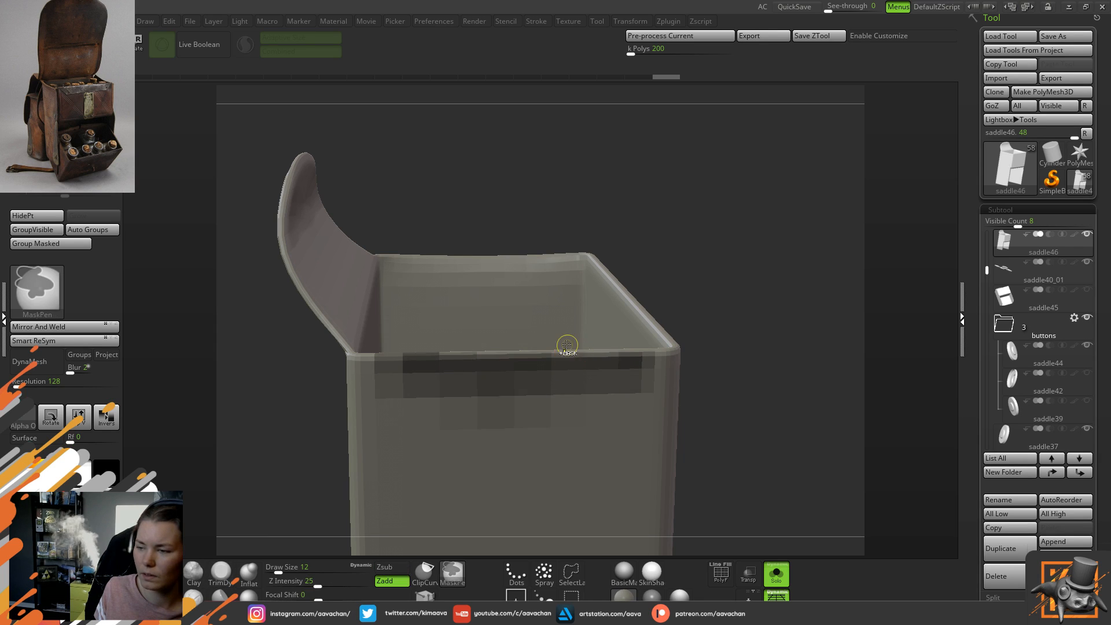
pyautogui.keyDown('ctrl'); pyautogui.moveTo(272, 179); pyautogui.dragTo(289, 161); pyautogui.keyUp('ctrl')
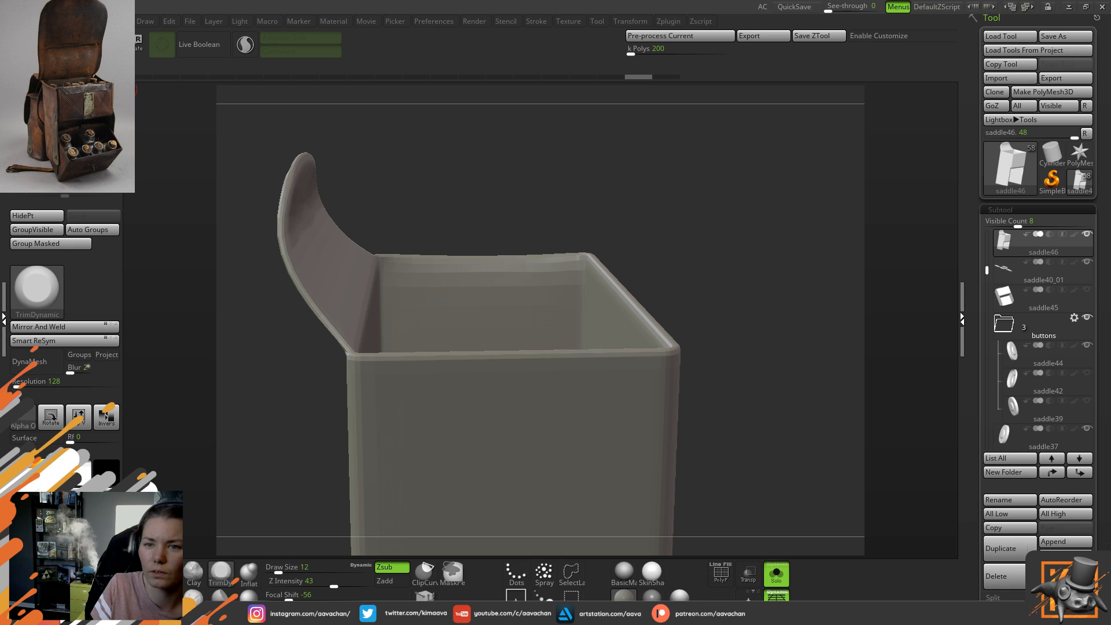
pyautogui.moveTo(384, 366)
pyautogui.keyDown('ctrl'); pyautogui.mouseDown()
pyautogui.moveTo(628, 363)
pyautogui.moveTo(517, 374)
pyautogui.moveTo(562, 360)
pyautogui.moveTo(640, 364)
pyautogui.moveTo(551, 379)
pyautogui.mouseUp(); pyautogui.keyUp('ctrl')
pyautogui.keyDown('ctrl'); pyautogui.moveTo(617, 366); pyautogui.dragTo(604, 363); pyautogui.keyUp('ctrl')
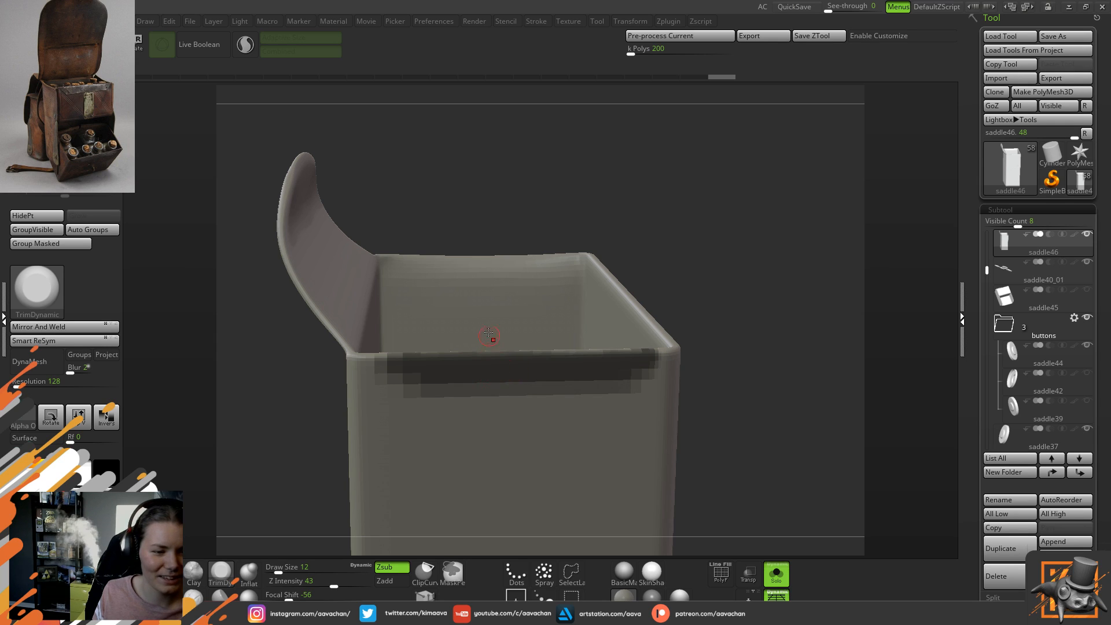
# - Mask the inner face of the same side panel along its upper rim, undoing the last strokes and repainting them
pyautogui.keyDown('alt'); pyautogui.moveTo(677, 275); pyautogui.dragTo(733, 292); pyautogui.keyUp('alt')
pyautogui.moveTo(578, 260)
pyautogui.mouseDown()
pyautogui.moveTo(641, 266)
pyautogui.moveTo(632, 320)
pyautogui.moveTo(567, 220)
pyautogui.moveTo(585, 276)
pyautogui.mouseUp()
pyautogui.keyDown('ctrl'); pyautogui.moveTo(429, 223); pyautogui.dragTo(489, 391); pyautogui.keyUp('ctrl')
pyautogui.keyDown('ctrl'); pyautogui.moveTo(438, 230); pyautogui.dragTo(522, 410); pyautogui.keyUp('ctrl')
pyautogui.keyDown('ctrl'); pyautogui.moveTo(429, 266); pyautogui.dragTo(482, 398); pyautogui.keyUp('ctrl')
pyautogui.keyDown('ctrl'); pyautogui.click(431, 261); pyautogui.keyUp('ctrl')
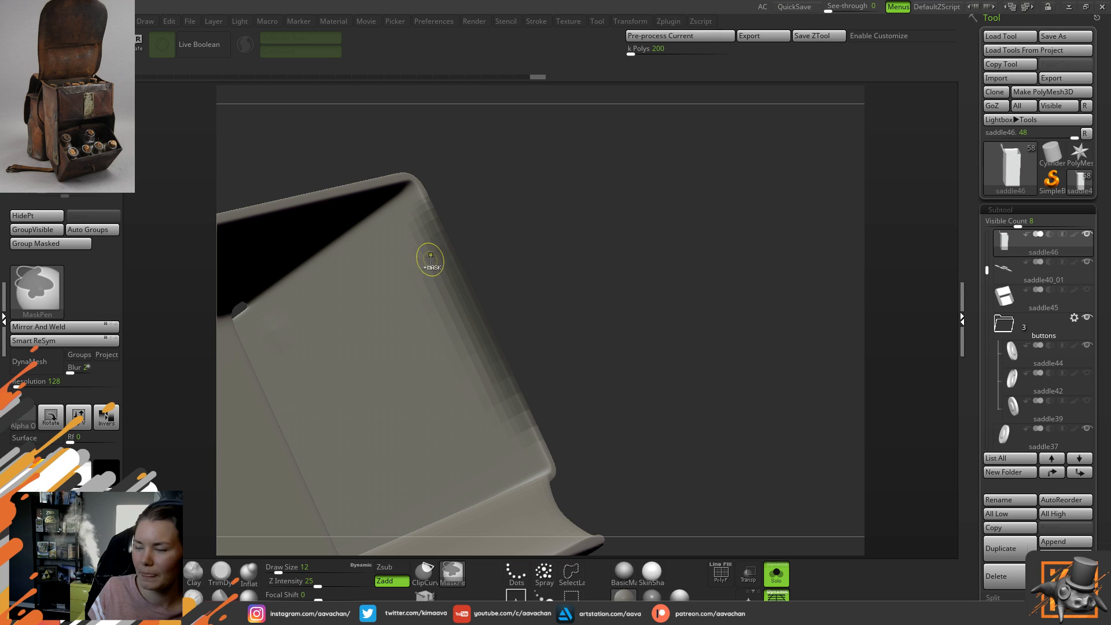
pyautogui.hotkey('ctrl', 'z')
pyautogui.hotkey('ctrl', 'z')
pyautogui.keyDown('ctrl'); pyautogui.moveTo(422, 223); pyautogui.dragTo(469, 356); pyautogui.keyUp('ctrl')
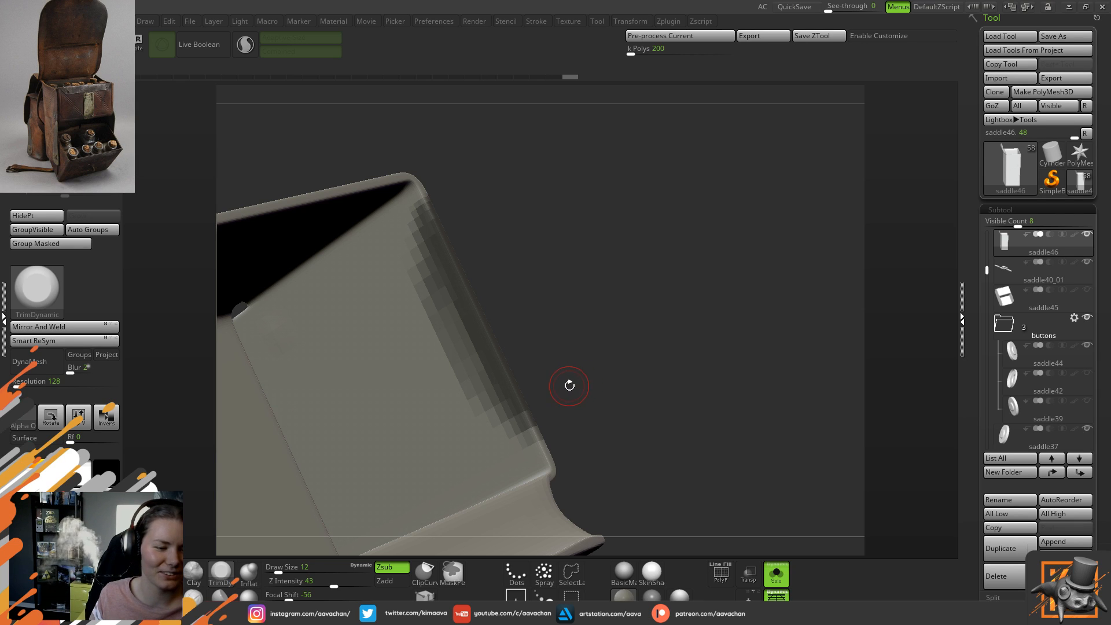
# - Trim the lower edge of the mask on the side panel's inner face and fill in the band near the rim
pyautogui.moveTo(591, 384)
pyautogui.mouseDown()
pyautogui.moveTo(663, 307)
pyautogui.moveTo(625, 232)
pyautogui.mouseUp()
pyautogui.moveTo(542, 202)
pyautogui.mouseDown()
pyautogui.moveTo(548, 240)
pyautogui.moveTo(538, 231)
pyautogui.mouseUp()
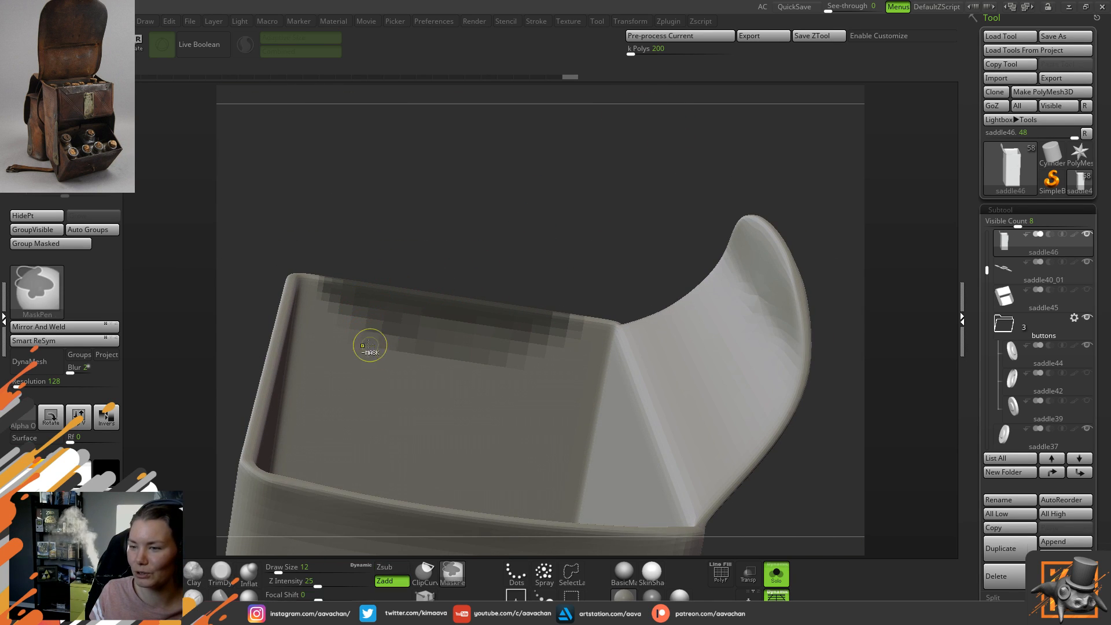
pyautogui.keyDown('ctrl'); pyautogui.keyDown('alt'); pyautogui.moveTo(430, 355); pyautogui.dragTo(510, 357); pyautogui.keyUp('alt'); pyautogui.keyUp('ctrl')
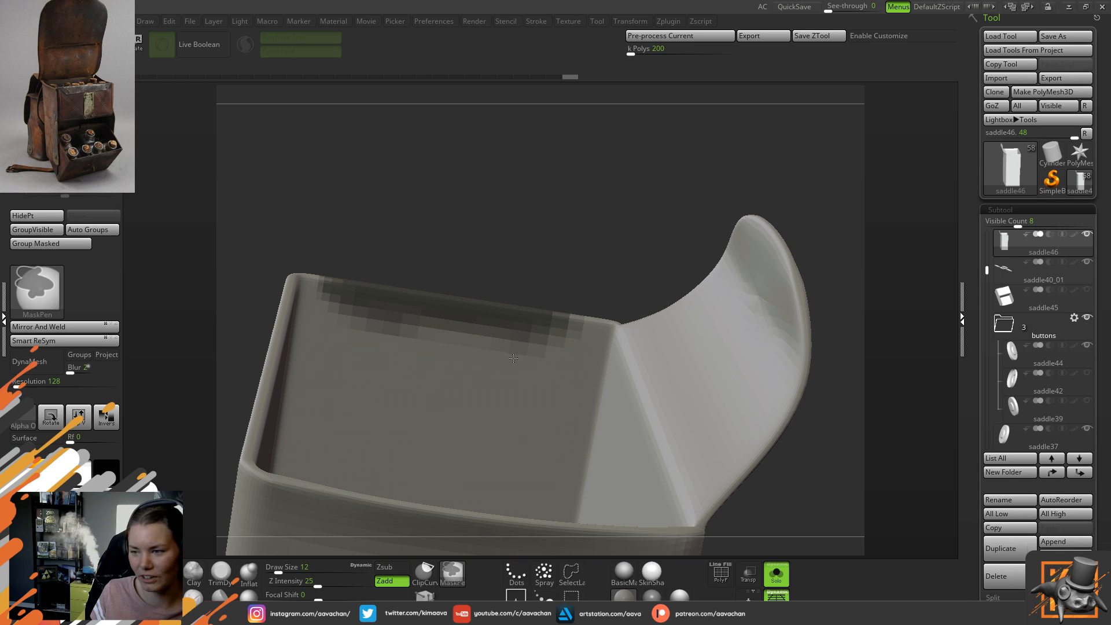
pyautogui.keyDown('ctrl'); pyautogui.moveTo(432, 330); pyautogui.dragTo(528, 338); pyautogui.keyUp('ctrl')
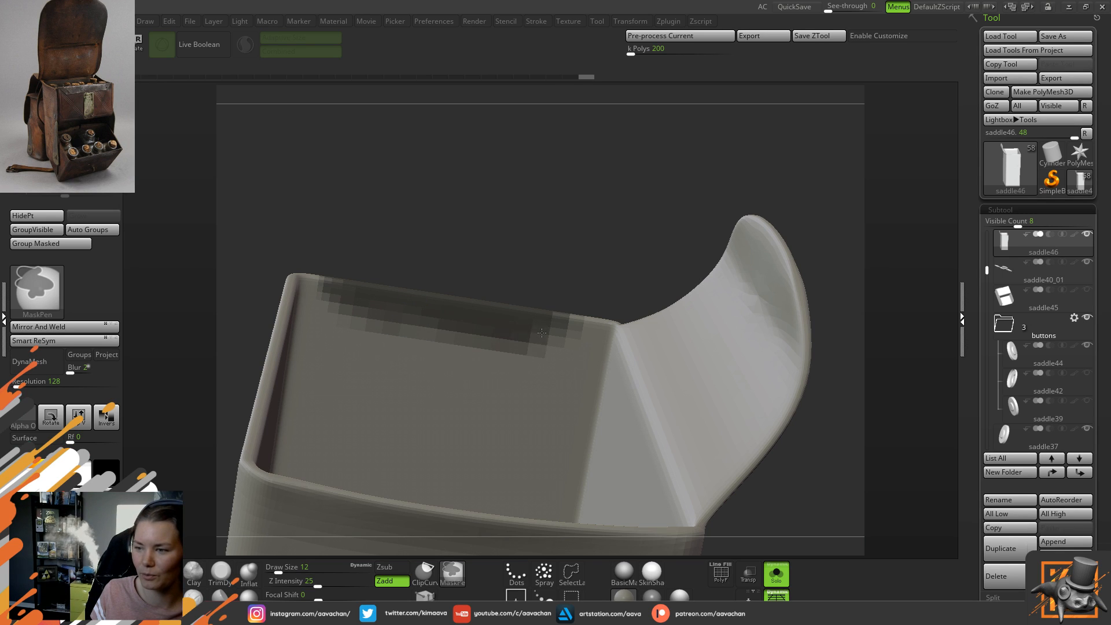
# - Invert the mask, centre the gizmo on the unmasked rim band, reposition that band and clear the mask
pyautogui.moveTo(622, 299)
pyautogui.mouseDown()
pyautogui.moveTo(644, 282)
pyautogui.moveTo(592, 301)
pyautogui.mouseUp()
pyautogui.moveTo(625, 258); pyautogui.dragTo(762, 245)
pyautogui.keyDown('ctrl'); pyautogui.click(755, 301); pyautogui.keyUp('ctrl')
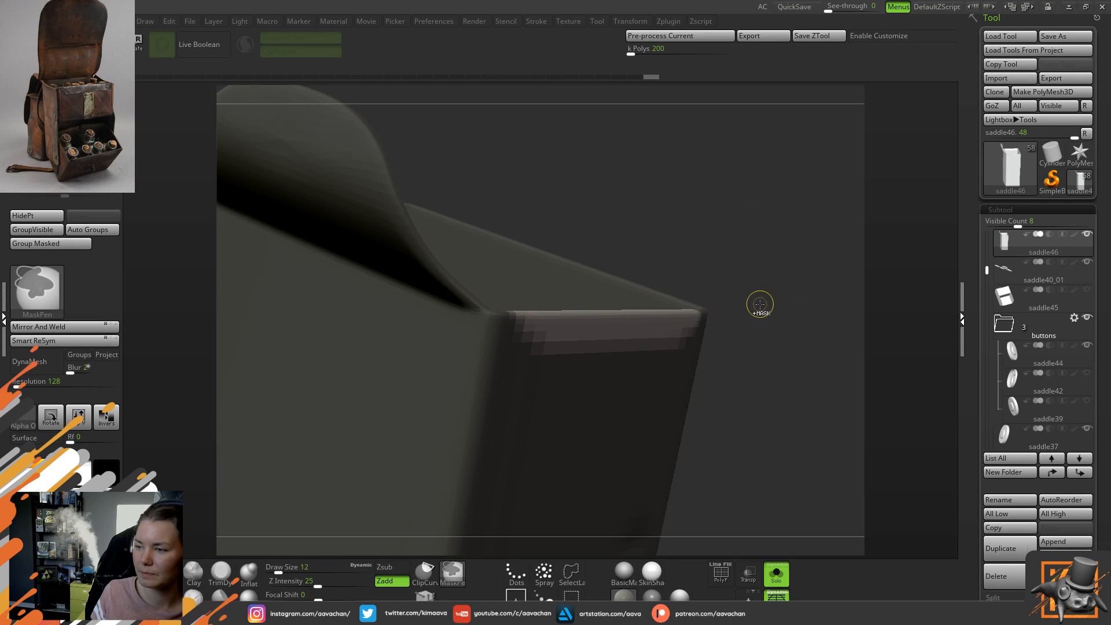
pyautogui.press('w')
pyautogui.keyDown('alt'); pyautogui.moveTo(701, 242); pyautogui.dragTo(644, 259); pyautogui.keyUp('alt')
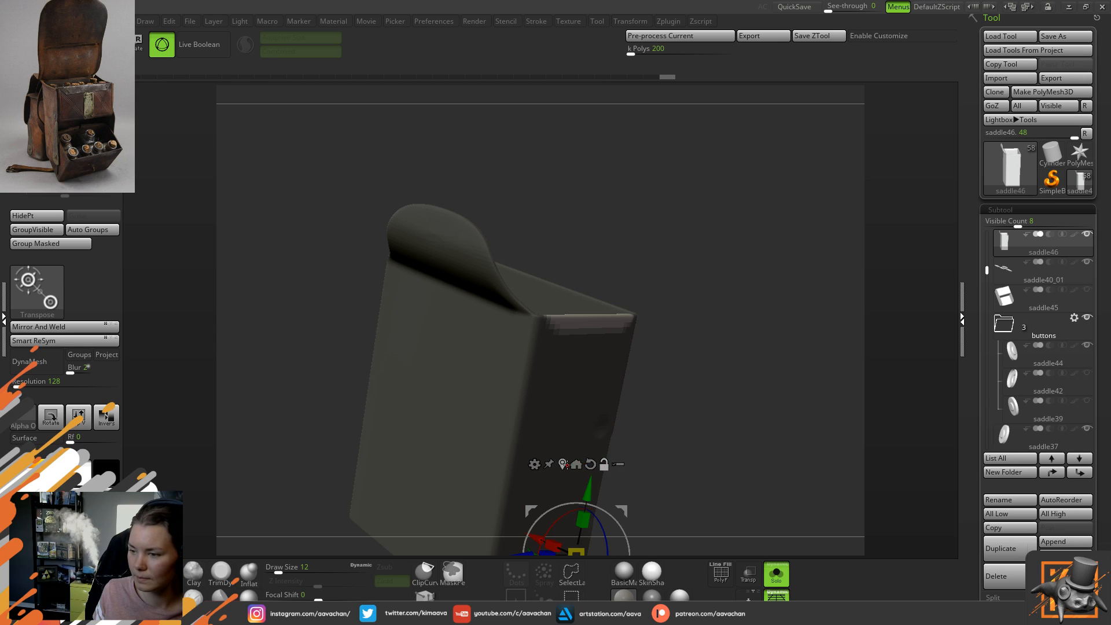
pyautogui.click(567, 465)
pyautogui.click(616, 233)
pyautogui.keyDown('alt'); pyautogui.moveTo(678, 270); pyautogui.dragTo(557, 297); pyautogui.keyUp('alt')
pyautogui.moveTo(765, 253)
pyautogui.keyDown('ctrl'); pyautogui.mouseDown()
pyautogui.moveTo(792, 286)
pyautogui.moveTo(723, 272)
pyautogui.moveTo(509, 317)
pyautogui.moveTo(693, 305)
pyautogui.mouseUp(); pyautogui.keyUp('ctrl')
pyautogui.press('q')
# - Isolate the middle section of the side panel's rim by mask, shift it slightly outward and clear the mask
pyautogui.moveTo(784, 189)
pyautogui.mouseDown()
pyautogui.moveTo(801, 235)
pyautogui.moveTo(535, 185)
pyautogui.moveTo(503, 283)
pyautogui.moveTo(507, 176)
pyautogui.moveTo(520, 241)
pyautogui.mouseUp()
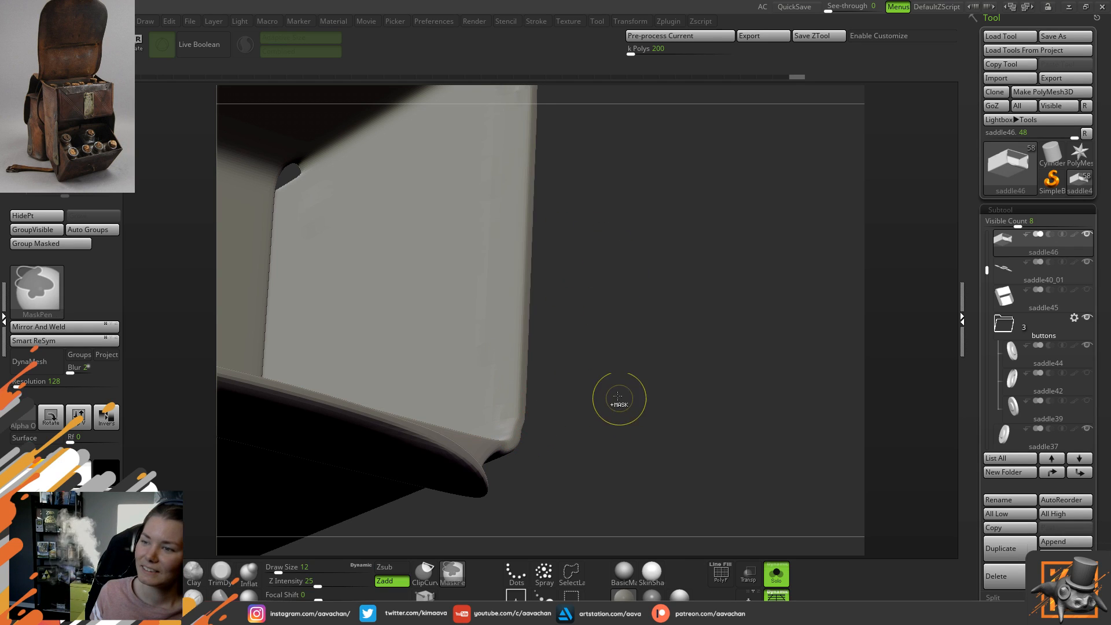
pyautogui.moveTo(620, 303); pyautogui.dragTo(635, 357)
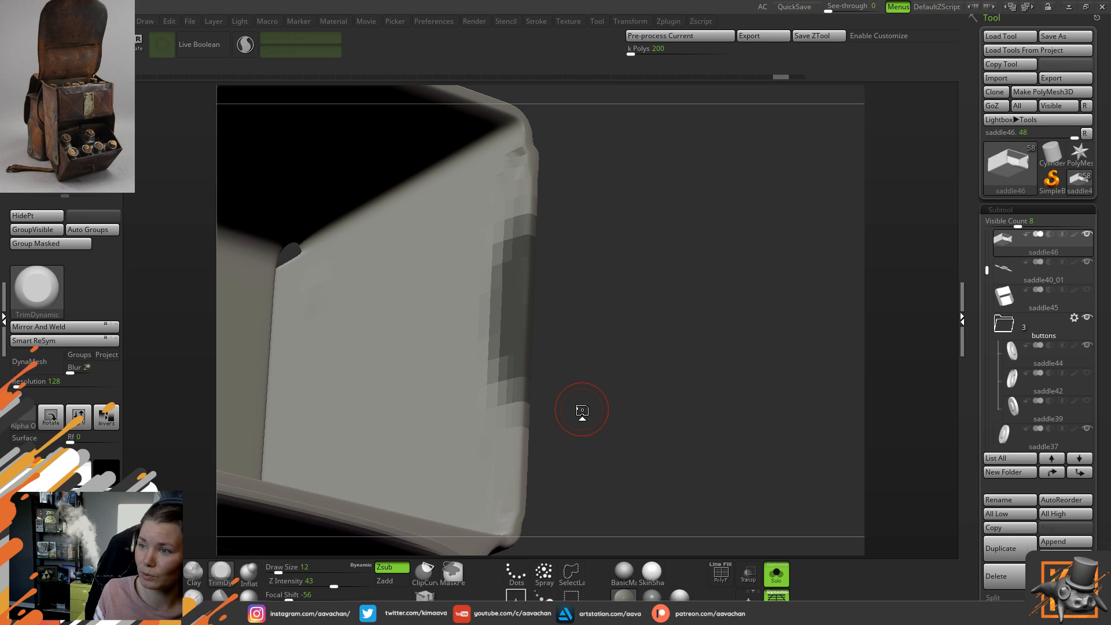
pyautogui.moveTo(619, 357); pyautogui.dragTo(571, 296)
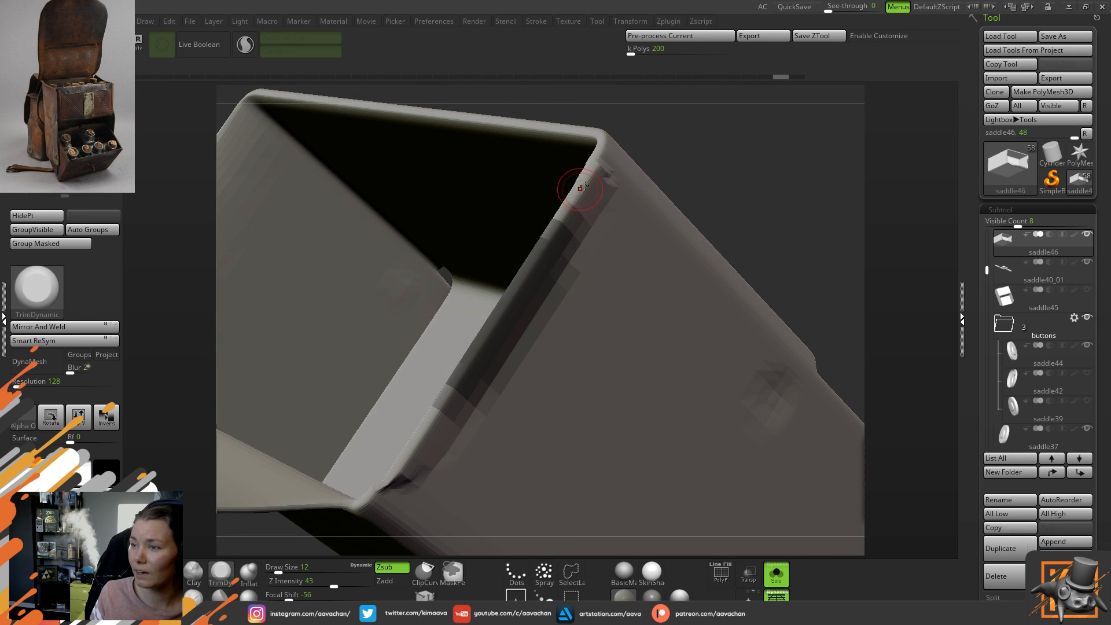
pyautogui.keyDown('ctrl'); pyautogui.click(744, 182); pyautogui.keyUp('ctrl')
pyautogui.press('w')
pyautogui.moveTo(750, 192); pyautogui.dragTo(786, 196)
pyautogui.moveTo(450, 308); pyautogui.dragTo(455, 309)
pyautogui.moveTo(532, 325); pyautogui.dragTo(537, 329)
pyautogui.keyDown('ctrl'); pyautogui.click(730, 243); pyautogui.keyUp('ctrl')
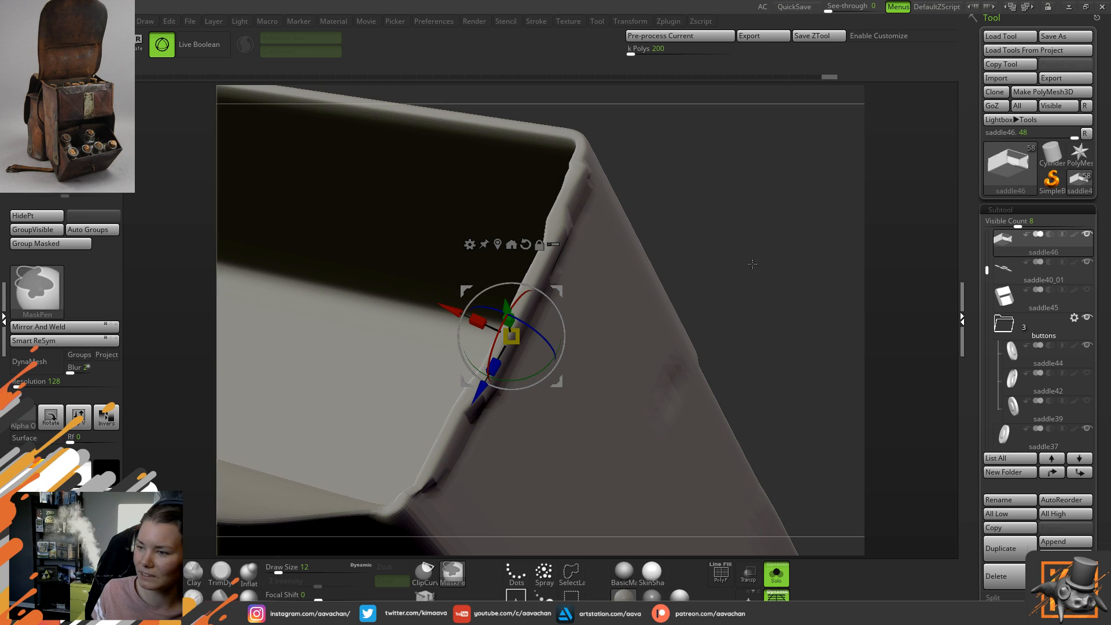
pyautogui.press('q')
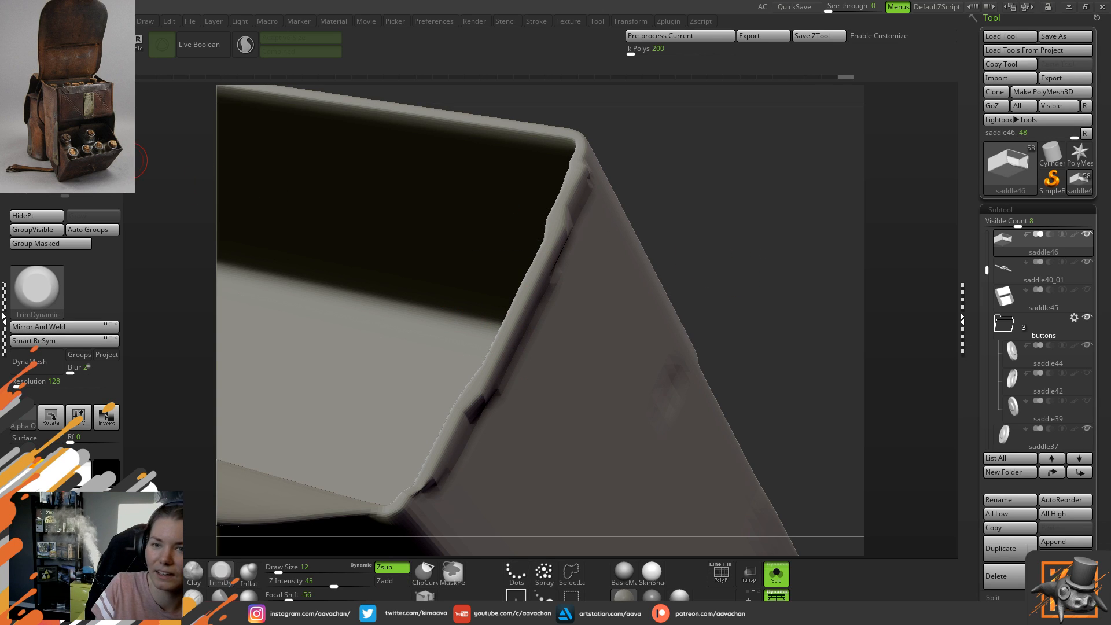
# - Smooth out the stepped bumps along the side panel's rim with a draw size of 22
pyautogui.hotkey('shift', 'd')
pyautogui.press('space')
pyautogui.moveTo(558, 257); pyautogui.dragTo(563, 256)
pyautogui.press('shift')
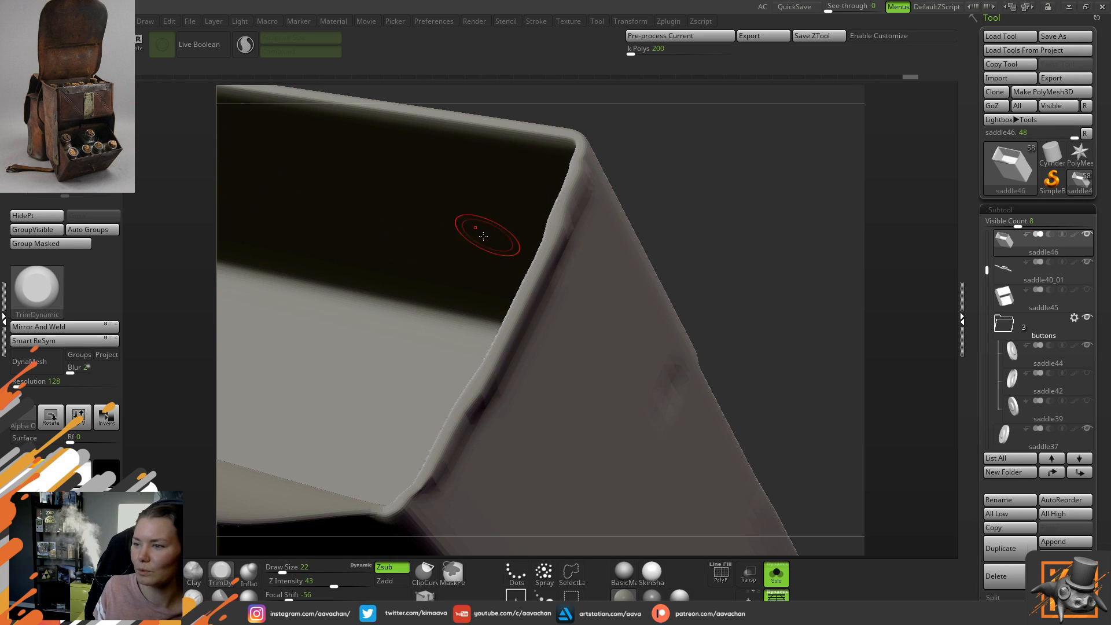
pyautogui.keyDown('shift'); pyautogui.moveTo(478, 366); pyautogui.dragTo(441, 466); pyautogui.keyUp('shift')
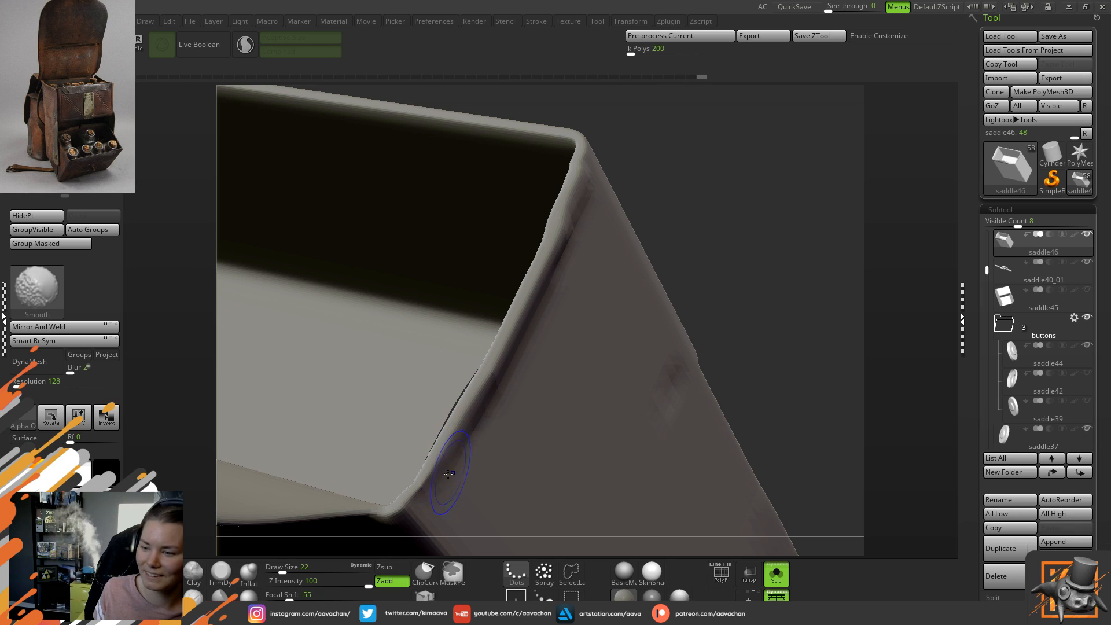
pyautogui.keyDown('shift'); pyautogui.moveTo(575, 199); pyautogui.dragTo(546, 260); pyautogui.keyUp('shift')
pyautogui.moveTo(717, 238)
pyautogui.mouseDown()
pyautogui.moveTo(767, 229)
pyautogui.moveTo(797, 244)
pyautogui.mouseUp()
pyautogui.moveTo(537, 167)
pyautogui.keyDown('shift'); pyautogui.mouseDown()
pyautogui.moveTo(523, 300)
pyautogui.moveTo(531, 422)
pyautogui.moveTo(563, 503)
pyautogui.mouseUp(); pyautogui.keyUp('shift')
# - Soften the remaining ridges on the outside of the side panel just below the rim, including near the corner
pyautogui.moveTo(570, 492)
pyautogui.mouseDown(button='right')
pyautogui.moveTo(678, 274)
pyautogui.moveTo(756, 262)
pyautogui.mouseUp(button='right')
pyautogui.moveTo(792, 169); pyautogui.dragTo(688, 253, button='right')
pyautogui.moveTo(681, 244); pyautogui.dragTo(709, 280)
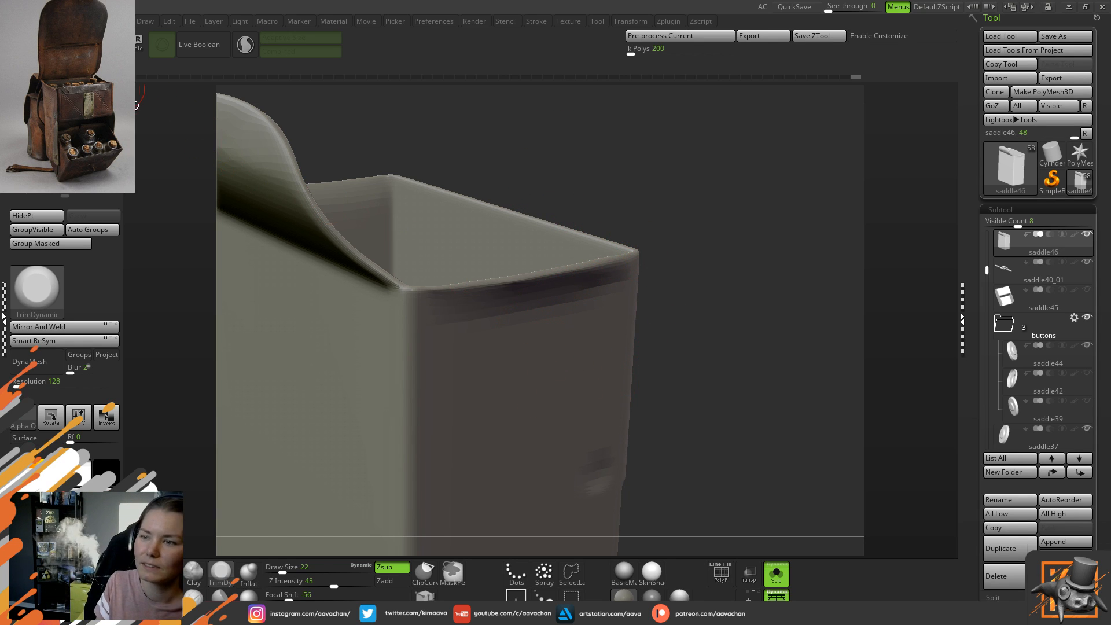
pyautogui.moveTo(600, 280); pyautogui.dragTo(584, 285)
pyautogui.moveTo(720, 249); pyautogui.dragTo(709, 254)
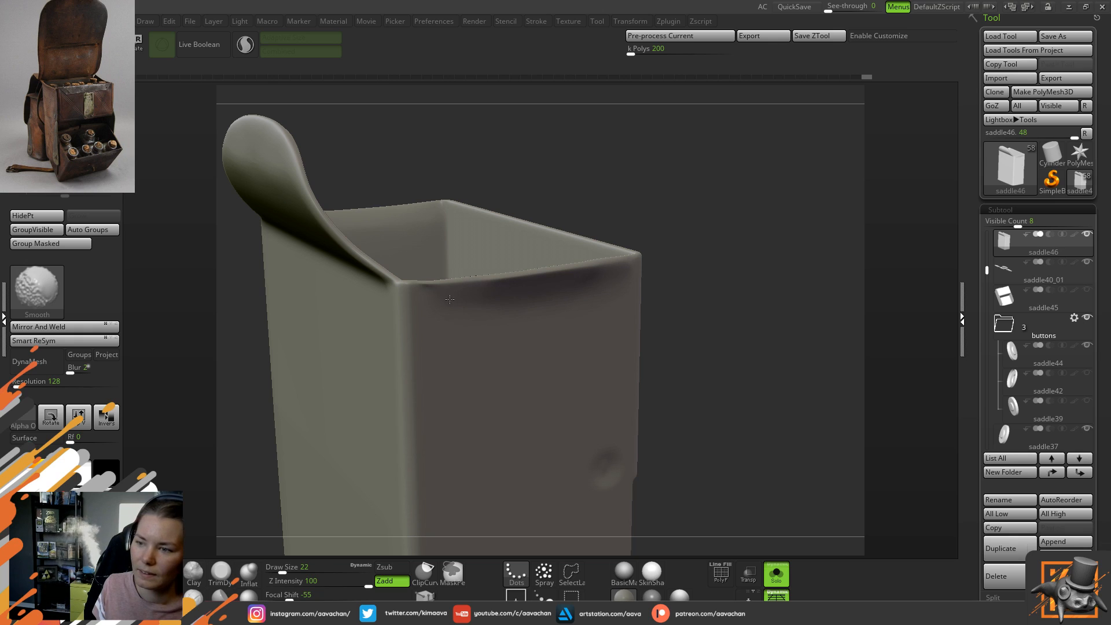
pyautogui.moveTo(612, 282); pyautogui.dragTo(615, 280)
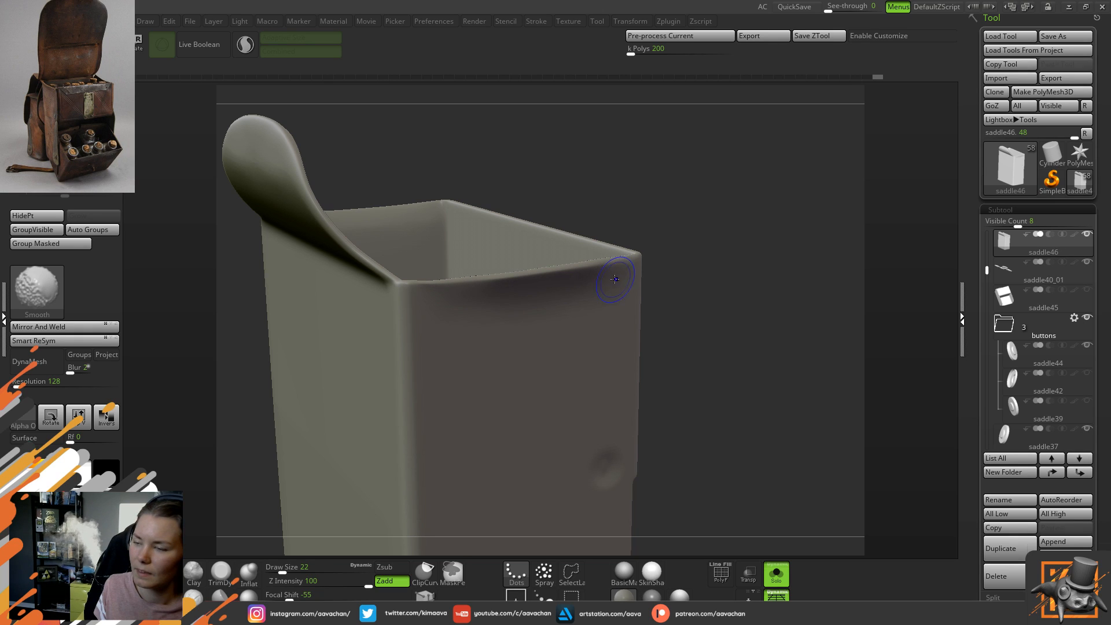
pyautogui.moveTo(688, 200)
pyautogui.mouseDown()
pyautogui.moveTo(732, 288)
pyautogui.moveTo(718, 295)
pyautogui.mouseUp()
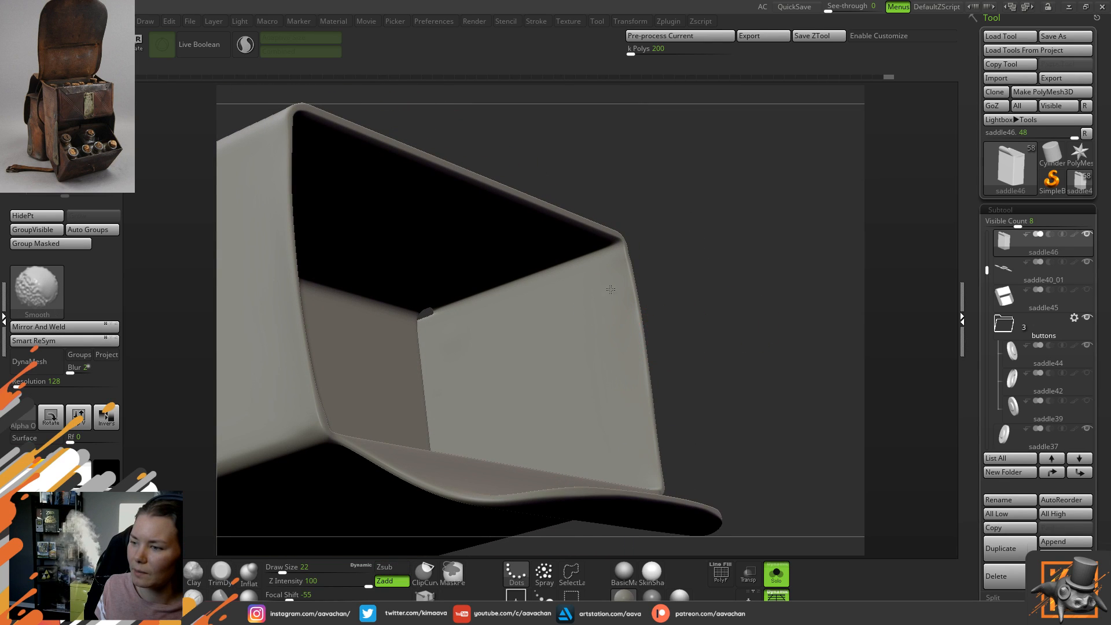
pyautogui.moveTo(749, 384)
pyautogui.mouseDown()
pyautogui.moveTo(722, 401)
pyautogui.moveTo(702, 322)
pyautogui.moveTo(732, 261)
pyautogui.moveTo(704, 280)
pyautogui.moveTo(719, 318)
pyautogui.moveTo(732, 317)
pyautogui.moveTo(709, 344)
pyautogui.mouseUp()
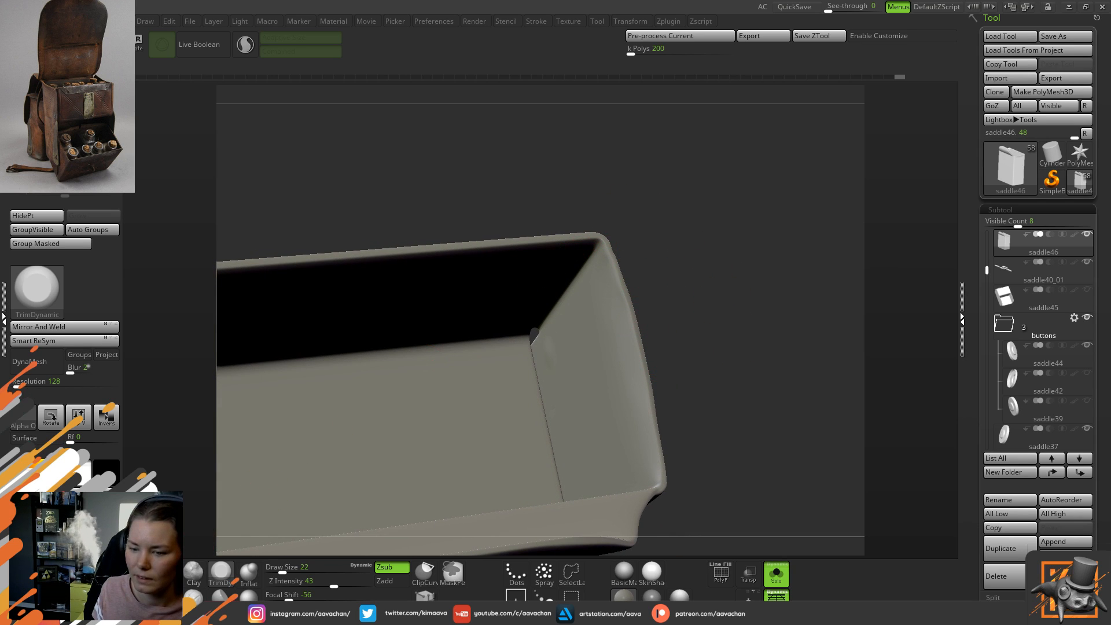
# - Bow the side panel's rim outward using the Move brush at draw size 44, and reduce the draw size to 16
pyautogui.press('b')
pyautogui.press('m')
pyautogui.press('v')
pyautogui.press('space')
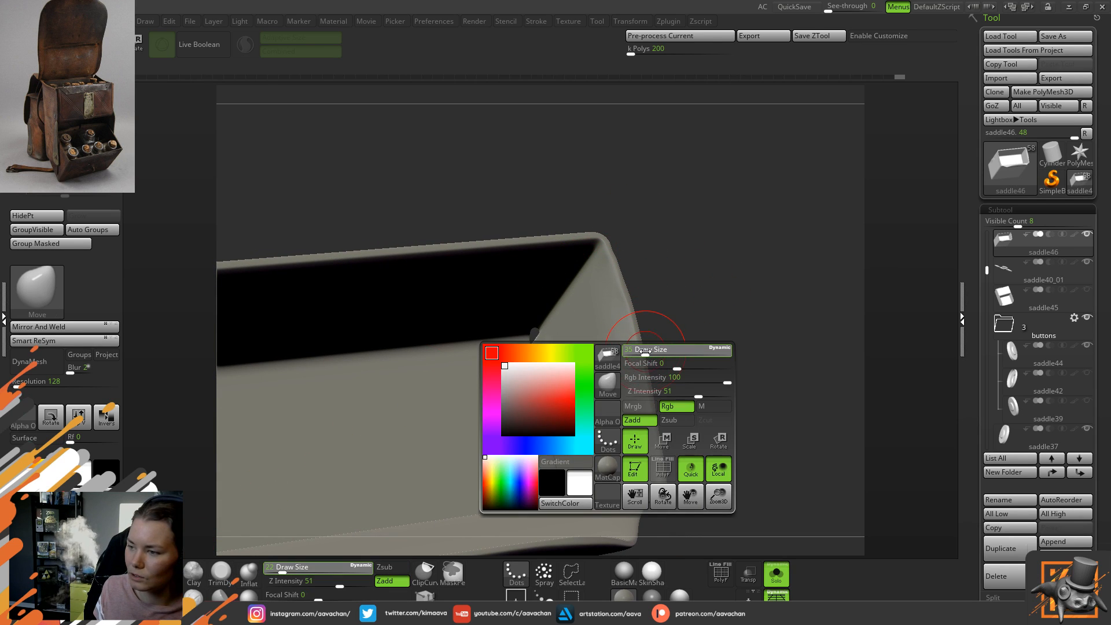
pyautogui.moveTo(645, 351); pyautogui.dragTo(651, 352)
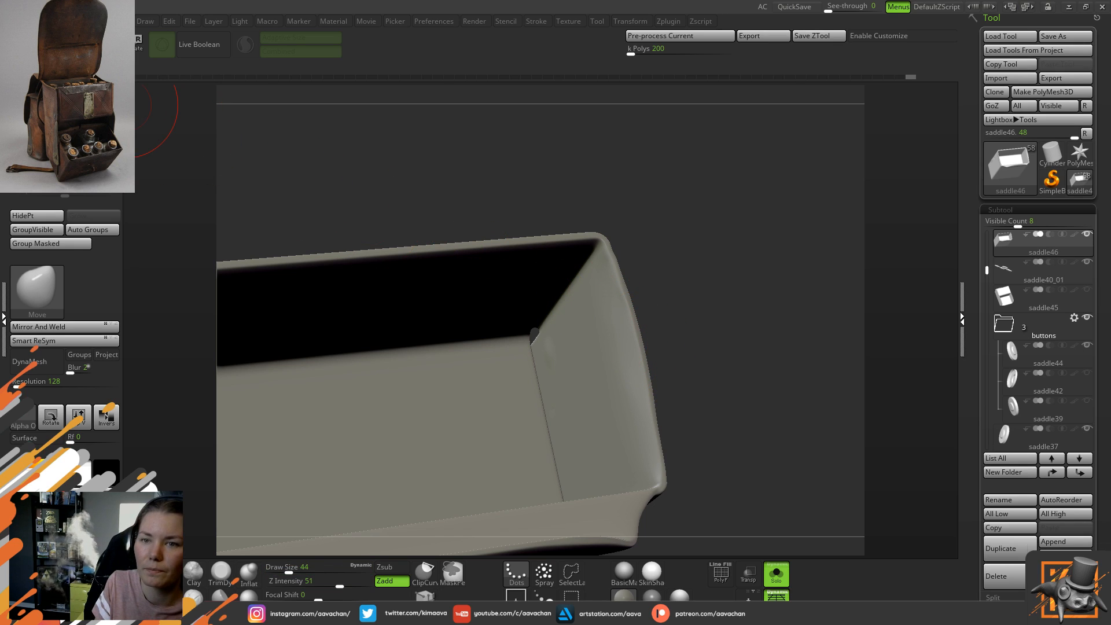
pyautogui.moveTo(631, 386); pyautogui.dragTo(657, 404)
pyautogui.moveTo(628, 289); pyautogui.dragTo(634, 292)
pyautogui.moveTo(697, 376)
pyautogui.mouseDown()
pyautogui.moveTo(579, 342)
pyautogui.moveTo(626, 334)
pyautogui.moveTo(614, 276)
pyautogui.mouseUp()
pyautogui.press('space')
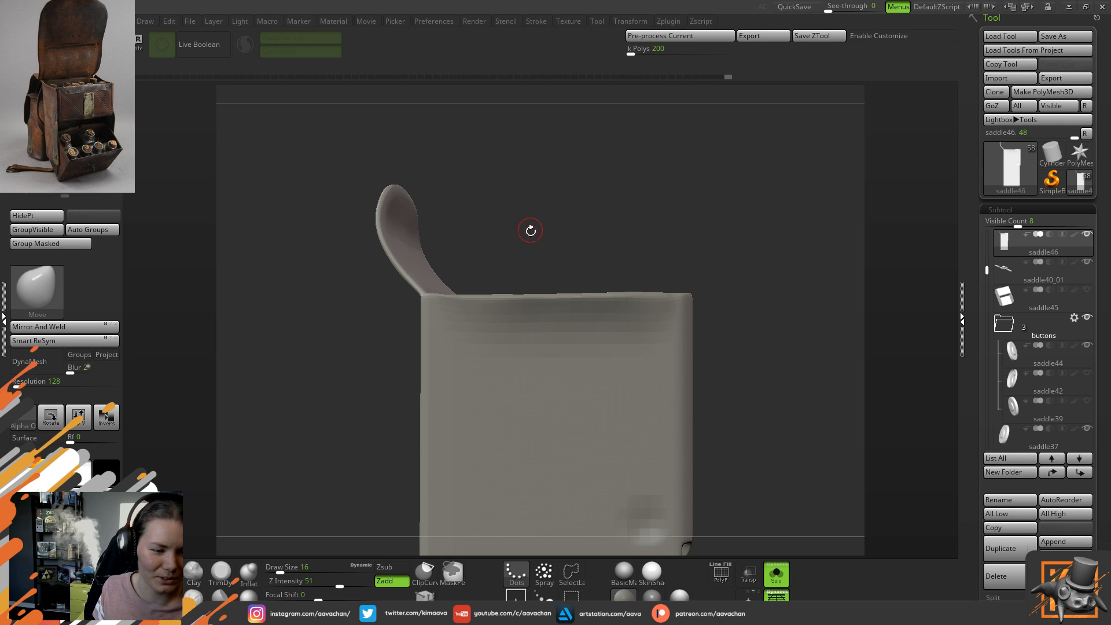
pyautogui.keyDown('alt'); pyautogui.moveTo(534, 234); pyautogui.dragTo(384, 360); pyautogui.keyUp('alt')
pyautogui.moveTo(689, 200); pyautogui.dragTo(697, 280)
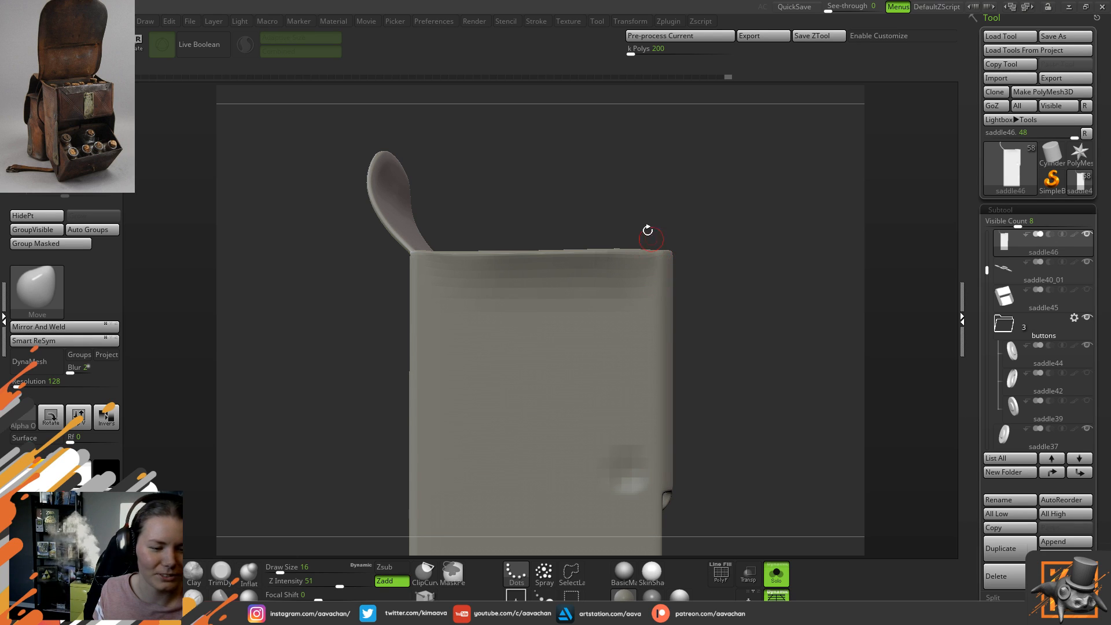
pyautogui.moveTo(651, 238); pyautogui.dragTo(573, 192)
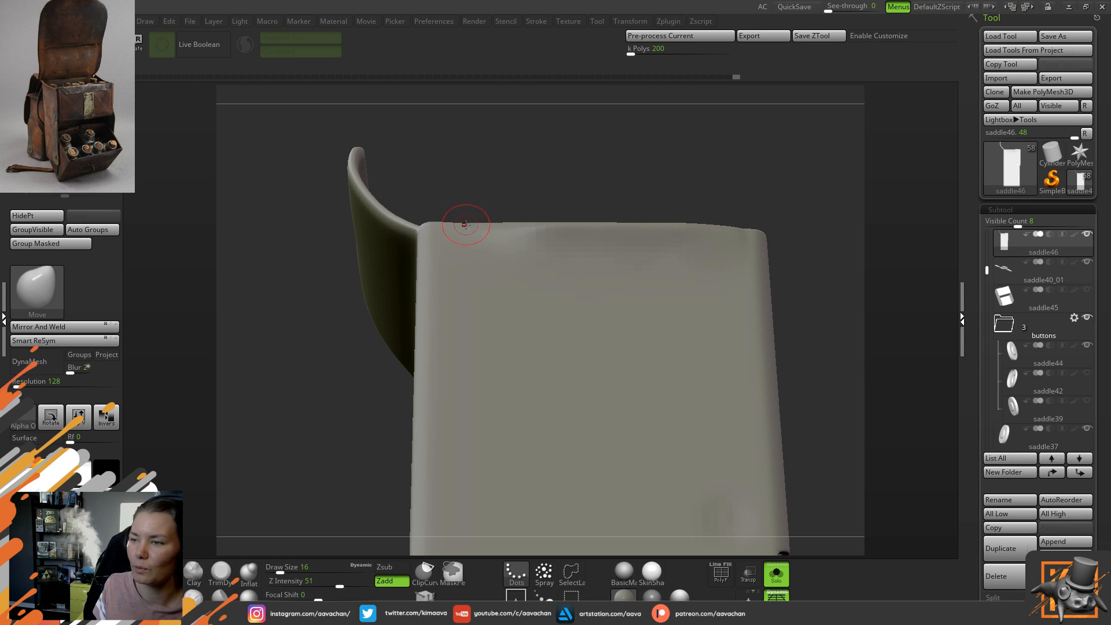
# - Mask a thin strip along the outer edge of the side panel's rim, undoing stray strokes
pyautogui.press('ctrl')
pyautogui.moveTo(459, 224)
pyautogui.keyDown('ctrl'); pyautogui.mouseDown()
pyautogui.moveTo(713, 229)
pyautogui.moveTo(470, 228)
pyautogui.mouseUp(); pyautogui.keyUp('ctrl')
pyautogui.hotkey('ctrl', 'z')
pyautogui.press('space')
pyautogui.hotkey('ctrl', 'z')
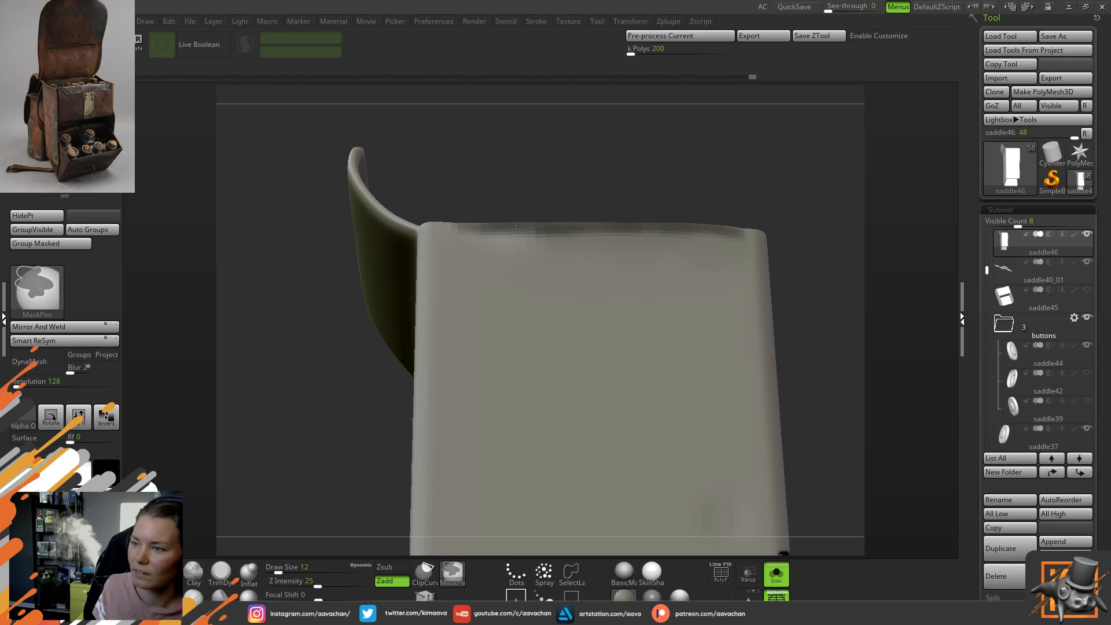
pyautogui.keyDown('ctrl'); pyautogui.moveTo(602, 229); pyautogui.dragTo(725, 236); pyautogui.keyUp('ctrl')
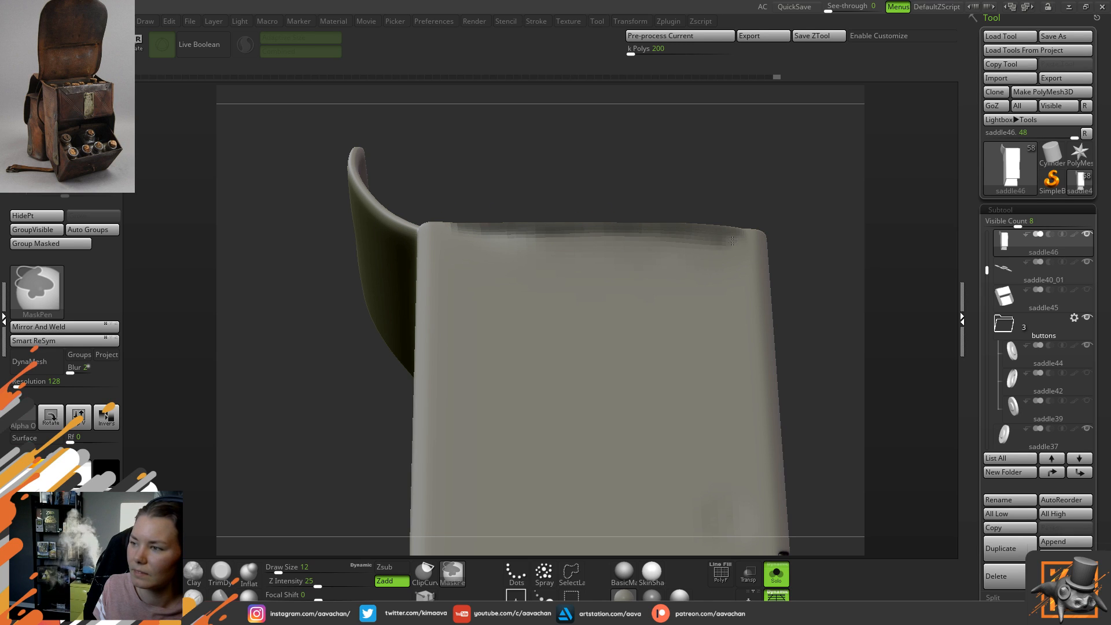
pyautogui.hotkey('ctrl', 'z')
# - Extend the mask along the top edge of the same rim toward both corners, redoing unwanted strokes
pyautogui.moveTo(603, 216)
pyautogui.mouseDown()
pyautogui.moveTo(677, 181)
pyautogui.moveTo(796, 211)
pyautogui.moveTo(577, 171)
pyautogui.moveTo(533, 198)
pyautogui.moveTo(799, 302)
pyautogui.mouseUp()
pyautogui.hotkey('ctrl', 'z')
pyautogui.keyDown('ctrl'); pyautogui.moveTo(542, 194); pyautogui.dragTo(812, 301); pyautogui.keyUp('ctrl')
pyautogui.hotkey('ctrl', 'z')
pyautogui.hotkey('ctrl', 'shift', 'z')
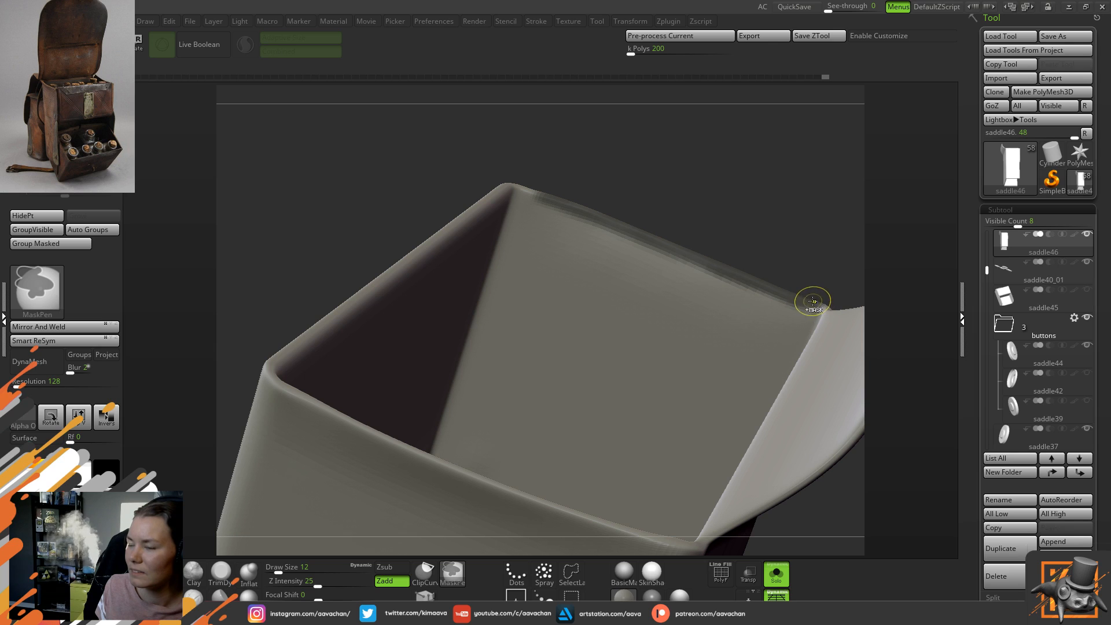
pyautogui.moveTo(523, 188)
pyautogui.keyDown('ctrl'); pyautogui.mouseDown()
pyautogui.moveTo(807, 305)
pyautogui.moveTo(723, 265)
pyautogui.mouseUp(); pyautogui.keyUp('ctrl')
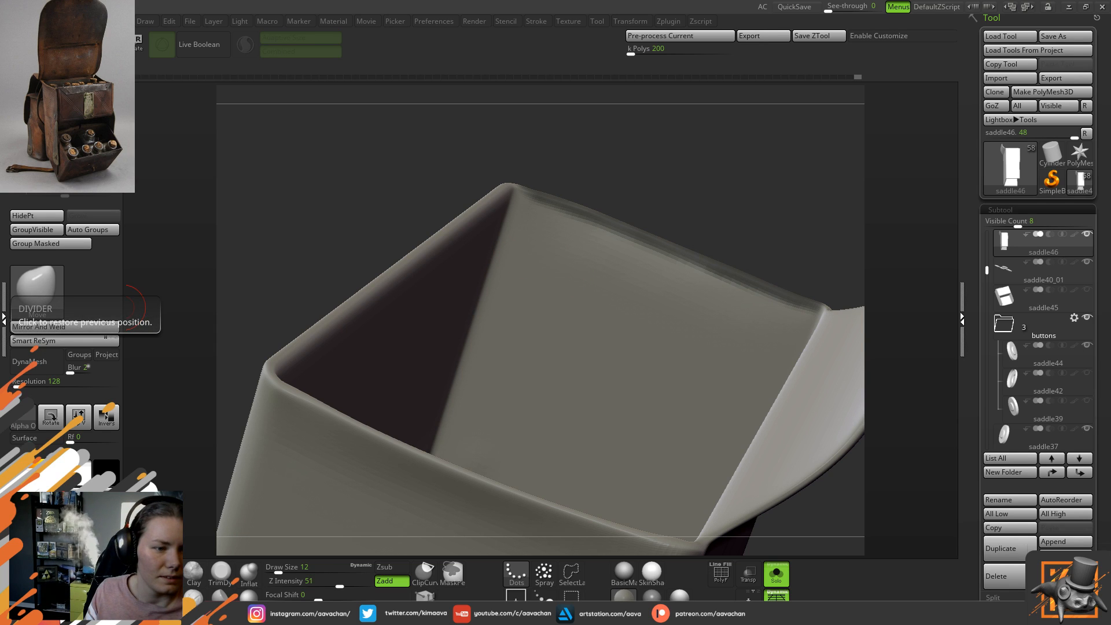
pyautogui.moveTo(281, 210); pyautogui.dragTo(280, 209)
# - Invert the mask, push the unmasked rim strip outward and slightly down with the gizmo, and clear the mask
pyautogui.moveTo(673, 169)
pyautogui.keyDown('alt'); pyautogui.mouseDown()
pyautogui.moveTo(620, 184)
pyautogui.moveTo(651, 211)
pyautogui.moveTo(642, 218)
pyautogui.moveTo(745, 229)
pyautogui.moveTo(583, 253)
pyautogui.mouseUp(); pyautogui.keyUp('alt')
pyautogui.keyDown('ctrl'); pyautogui.click(665, 205); pyautogui.keyUp('ctrl')
pyautogui.press('w')
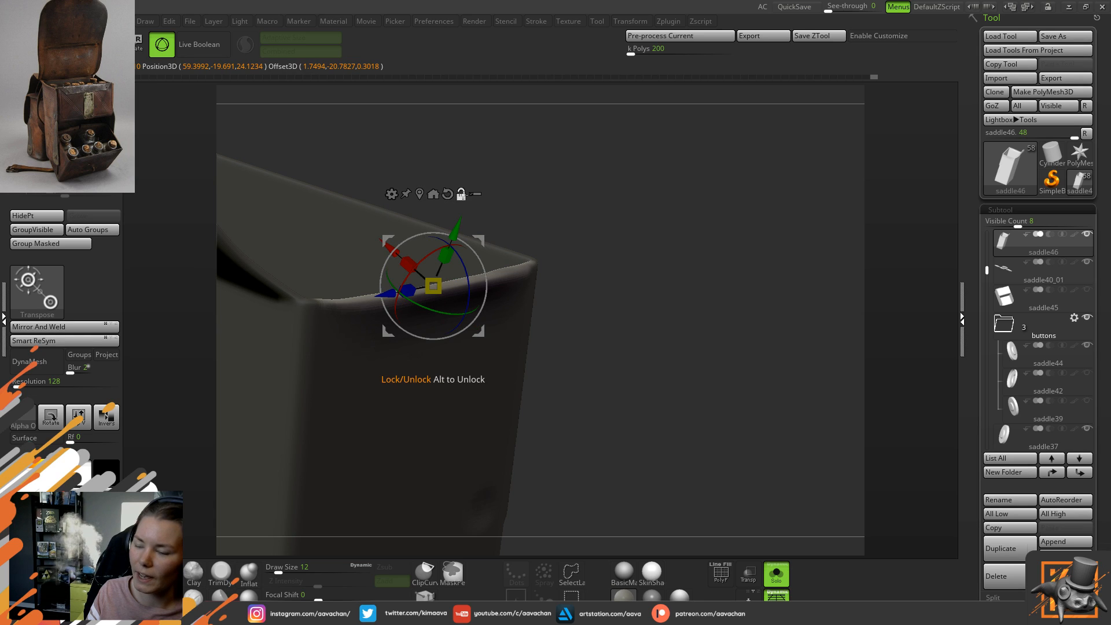
pyautogui.click(461, 194)
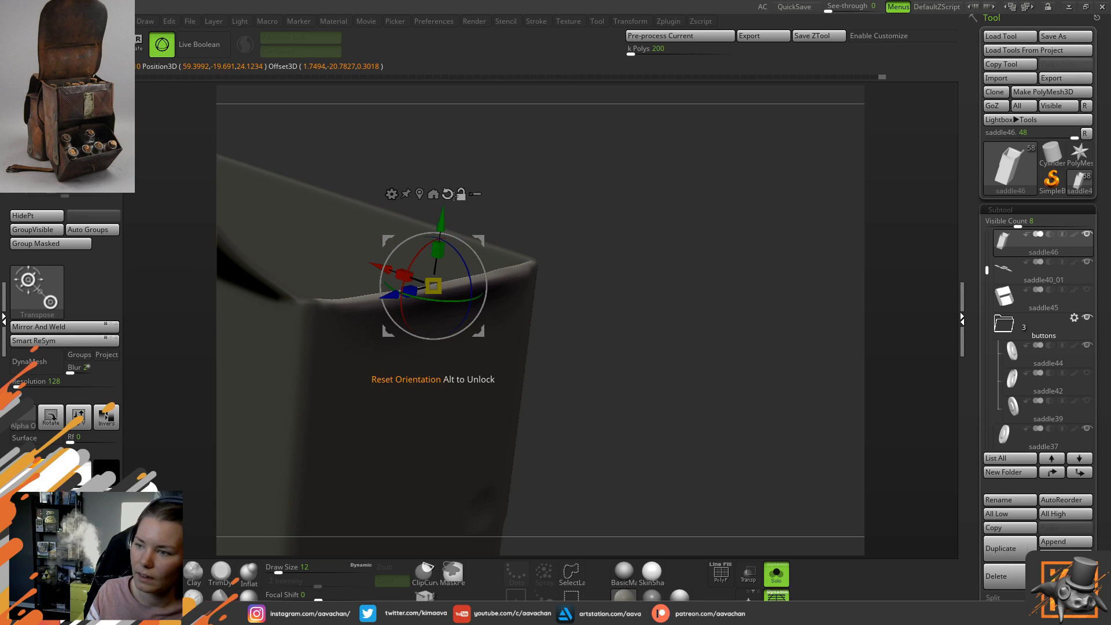
pyautogui.moveTo(462, 261); pyautogui.dragTo(470, 281)
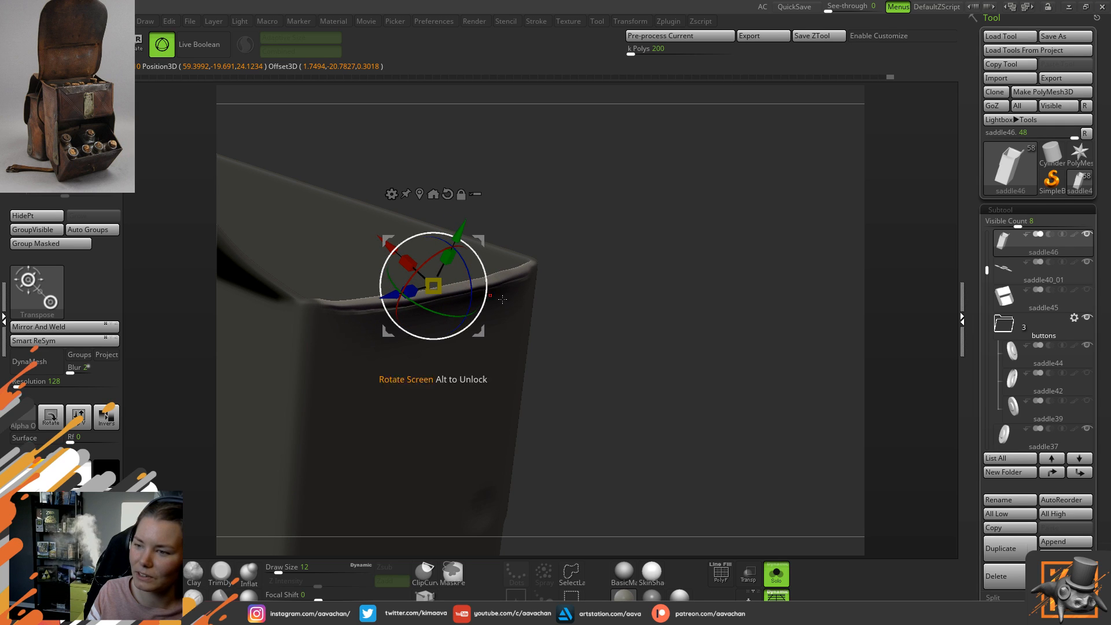
pyautogui.moveTo(569, 269)
pyautogui.mouseDown()
pyautogui.moveTo(562, 256)
pyautogui.moveTo(310, 313)
pyautogui.moveTo(558, 261)
pyautogui.moveTo(570, 281)
pyautogui.mouseUp()
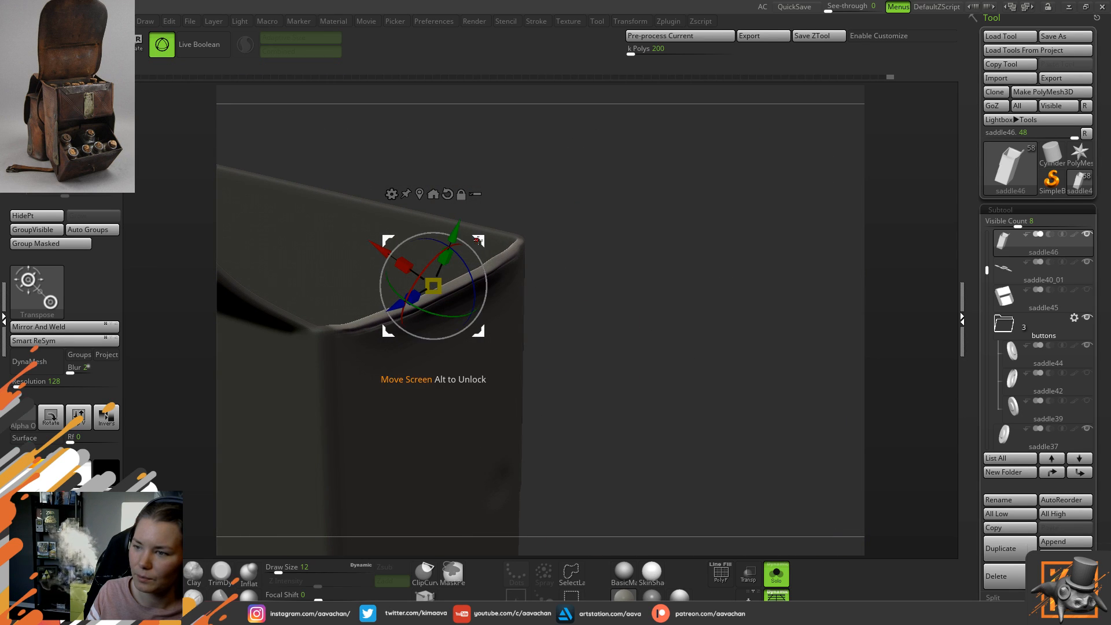
pyautogui.moveTo(454, 229); pyautogui.dragTo(457, 234)
pyautogui.moveTo(570, 273)
pyautogui.mouseDown()
pyautogui.moveTo(611, 271)
pyautogui.moveTo(599, 263)
pyautogui.mouseUp()
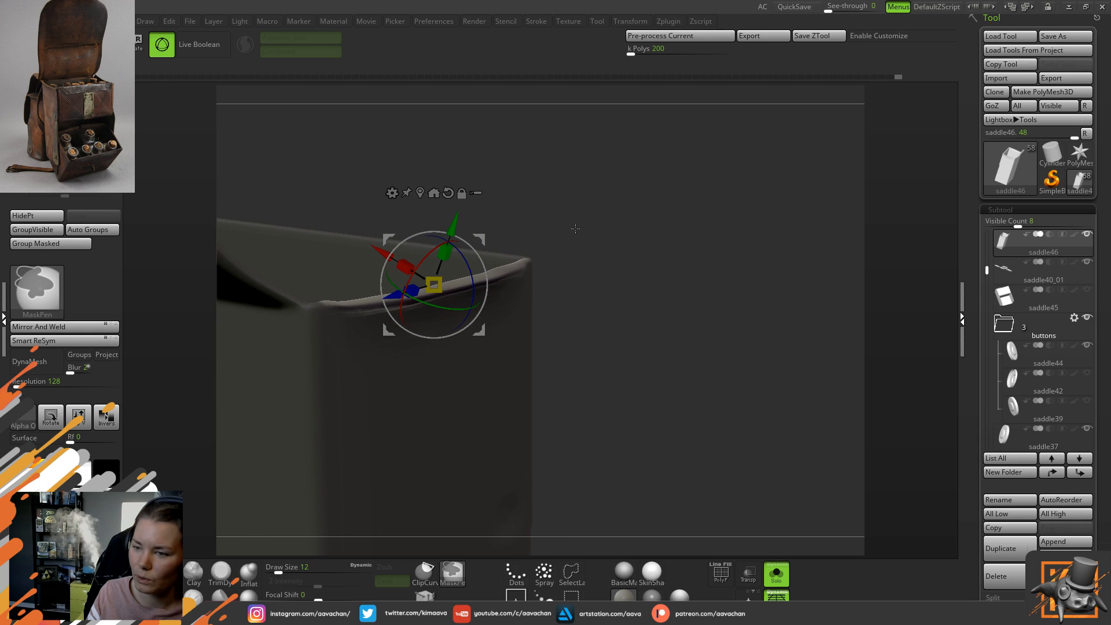
pyautogui.keyDown('ctrl'); pyautogui.moveTo(574, 228); pyautogui.dragTo(622, 287); pyautogui.keyUp('ctrl')
# - Smooth the crease under the protruding rim edge on the outside of the side panel
pyautogui.press('q')
pyautogui.moveTo(586, 369); pyautogui.dragTo(619, 269)
pyautogui.press('shift')
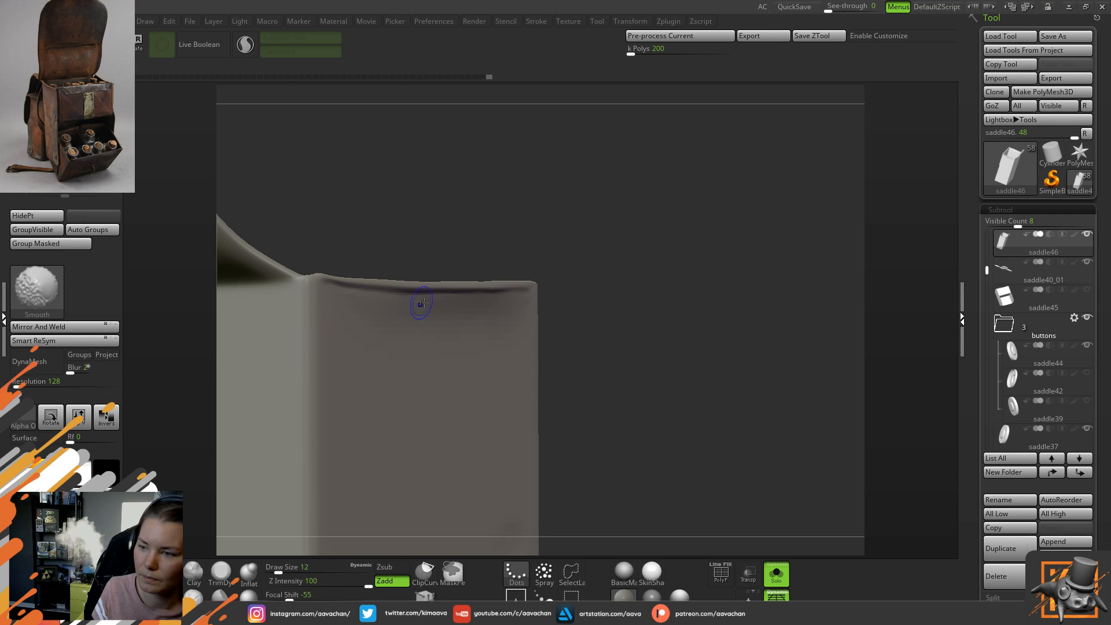
pyautogui.keyDown('shift'); pyautogui.moveTo(415, 302); pyautogui.dragTo(376, 290); pyautogui.keyUp('shift')
# - Adjust the curve of the side panel's rim using the Move brush at draw size 37
pyautogui.moveTo(457, 244); pyautogui.dragTo(292, 382)
pyautogui.press('space')
pyautogui.moveTo(475, 279); pyautogui.dragTo(525, 278)
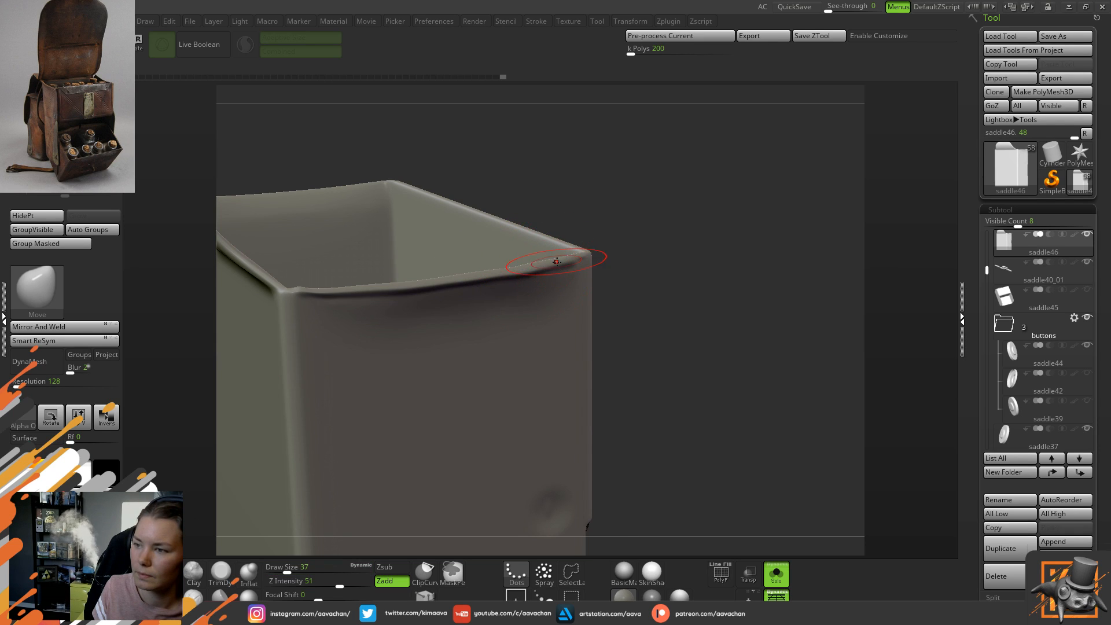
pyautogui.moveTo(496, 278); pyautogui.dragTo(482, 281)
pyautogui.moveTo(571, 267); pyautogui.dragTo(533, 265)
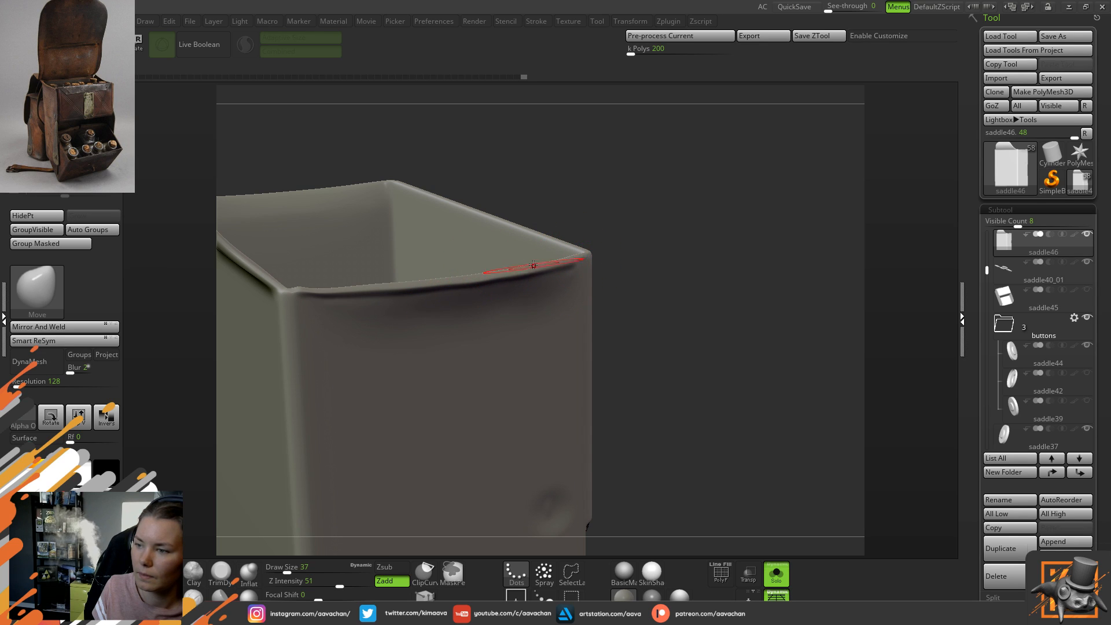
# - Show the whole bag again and smooth the side panel's rim where it sits beneath the lid
pyautogui.click(776, 572)
pyautogui.moveTo(715, 389); pyautogui.dragTo(670, 341)
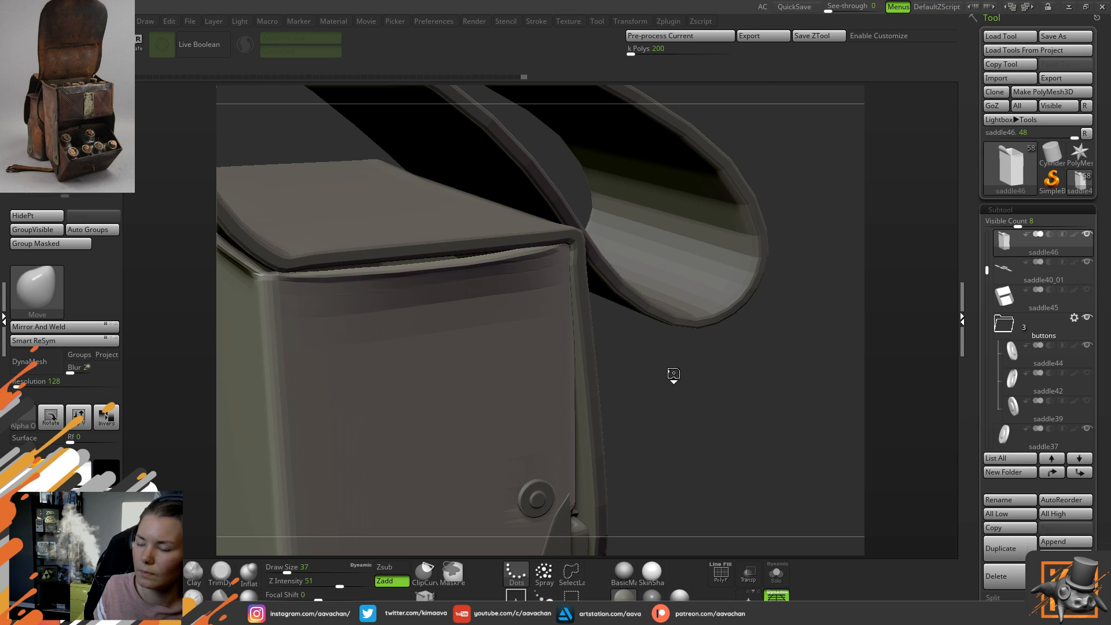
pyautogui.press('f')
pyautogui.moveTo(660, 391); pyautogui.dragTo(737, 371)
pyautogui.moveTo(401, 409); pyautogui.dragTo(415, 341)
pyautogui.moveTo(717, 345)
pyautogui.mouseDown()
pyautogui.moveTo(739, 363)
pyautogui.moveTo(714, 335)
pyautogui.mouseUp()
pyautogui.moveTo(608, 347); pyautogui.dragTo(627, 418)
pyautogui.keyDown('shift'); pyautogui.moveTo(342, 247); pyautogui.dragTo(517, 243); pyautogui.keyUp('shift')
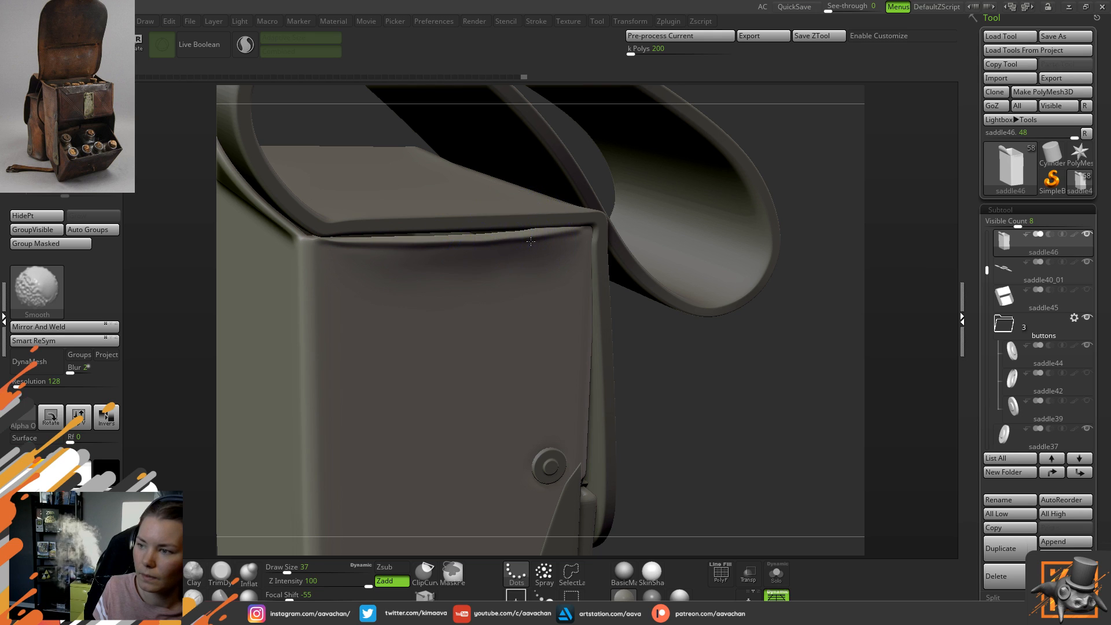
pyautogui.moveTo(713, 397)
pyautogui.mouseDown()
pyautogui.moveTo(746, 411)
pyautogui.moveTo(751, 439)
pyautogui.moveTo(612, 426)
pyautogui.mouseUp()
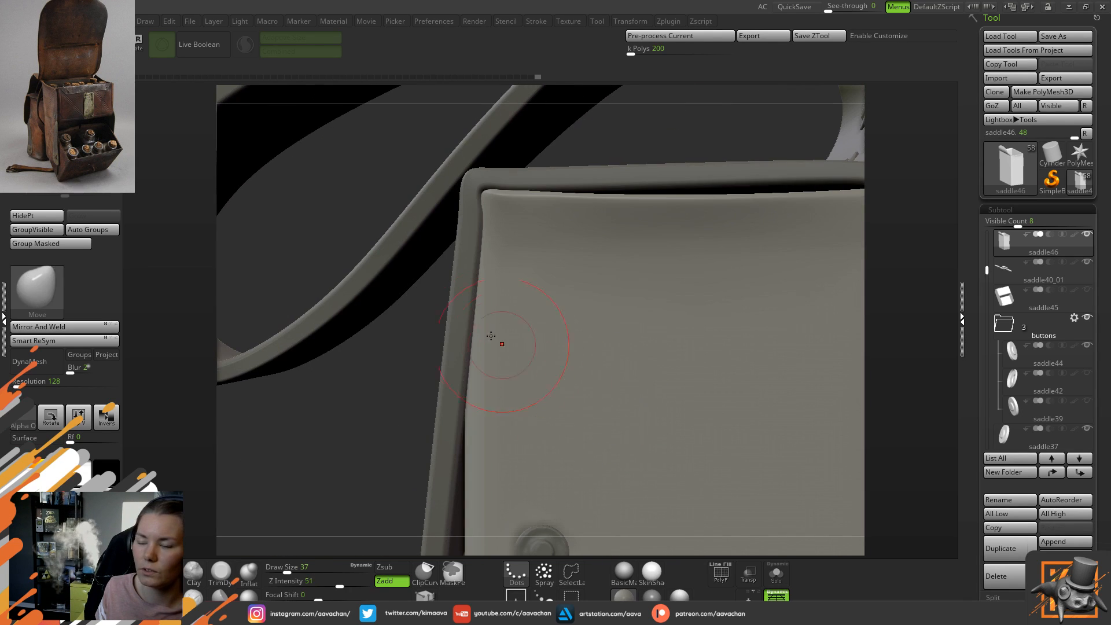
pyautogui.moveTo(372, 347); pyautogui.dragTo(302, 426)
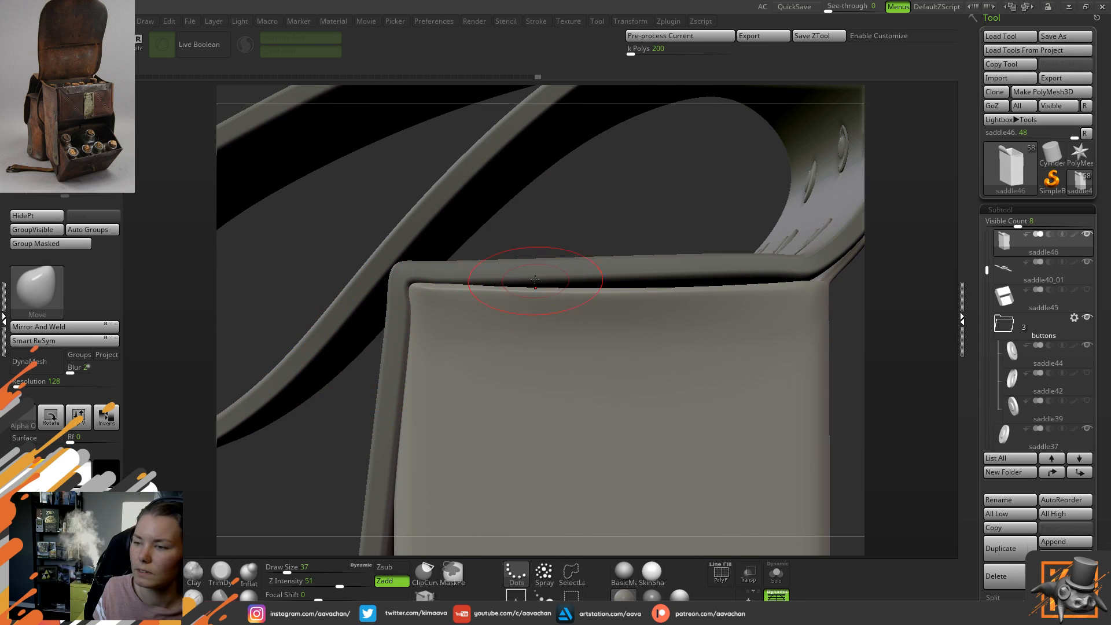
# - Isolate the bag body and try masking the side panel's rim with the brush at draw size 7
pyautogui.click(776, 573)
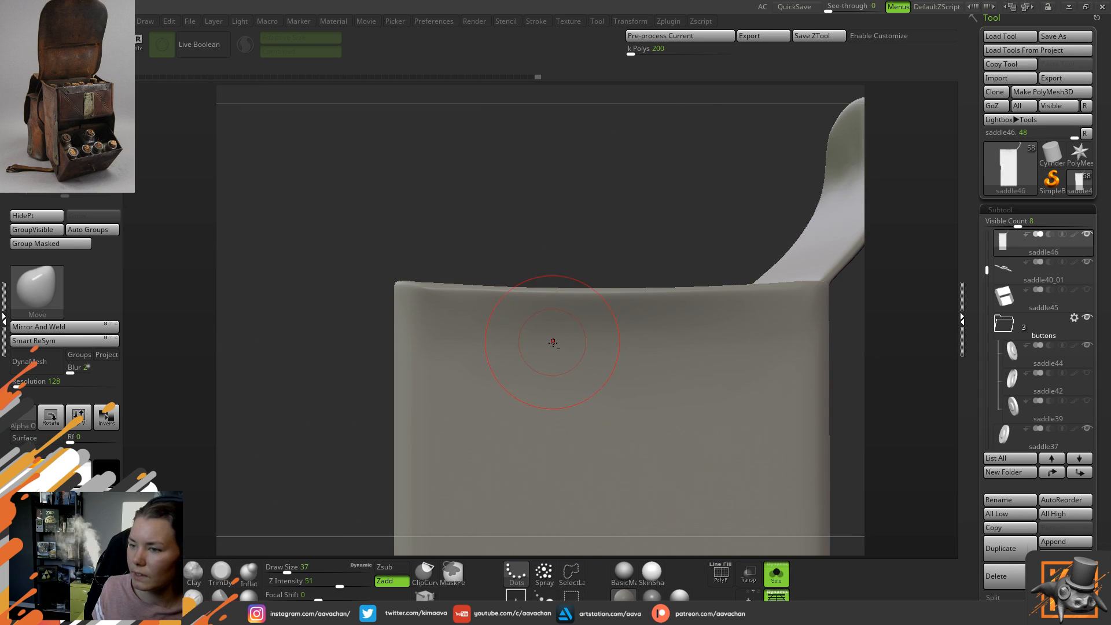
pyautogui.moveTo(442, 216); pyautogui.dragTo(215, 139)
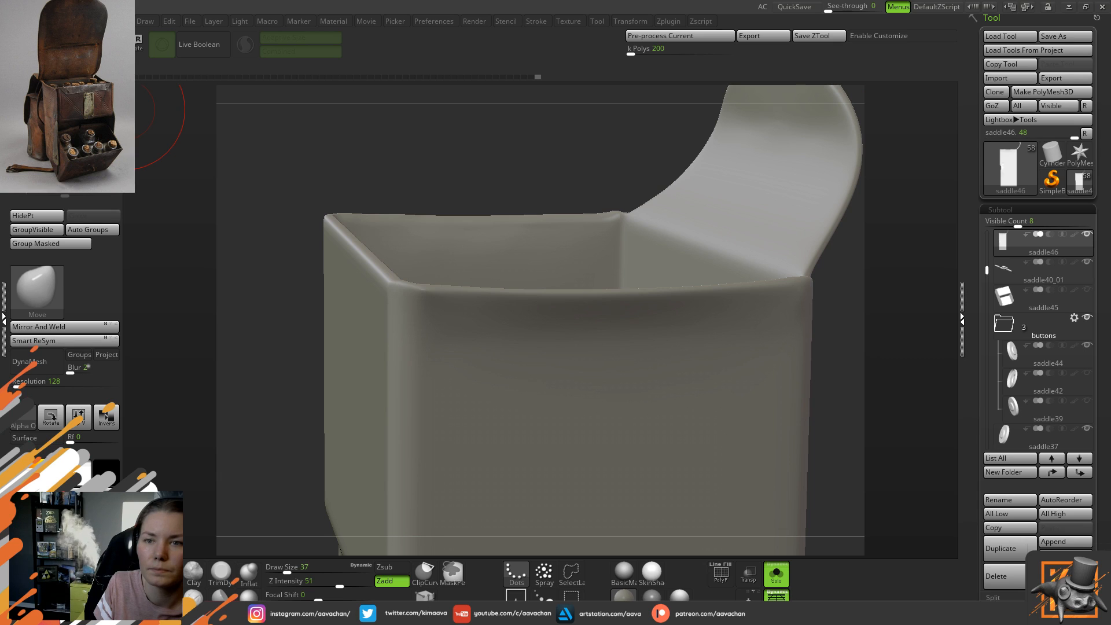
pyautogui.press('space')
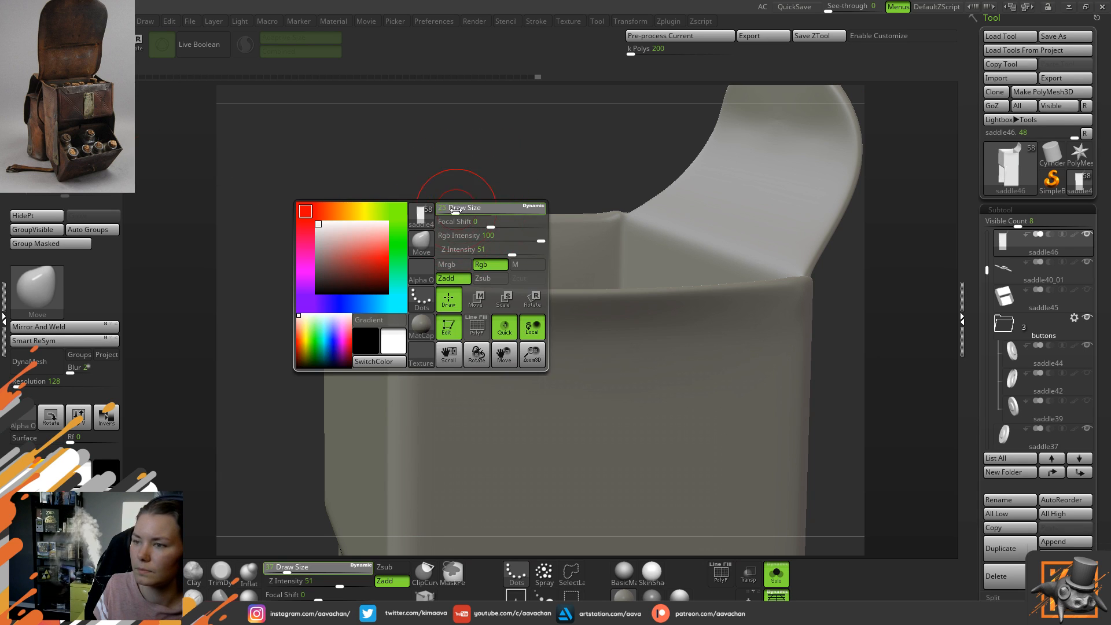
pyautogui.moveTo(449, 212); pyautogui.dragTo(437, 220)
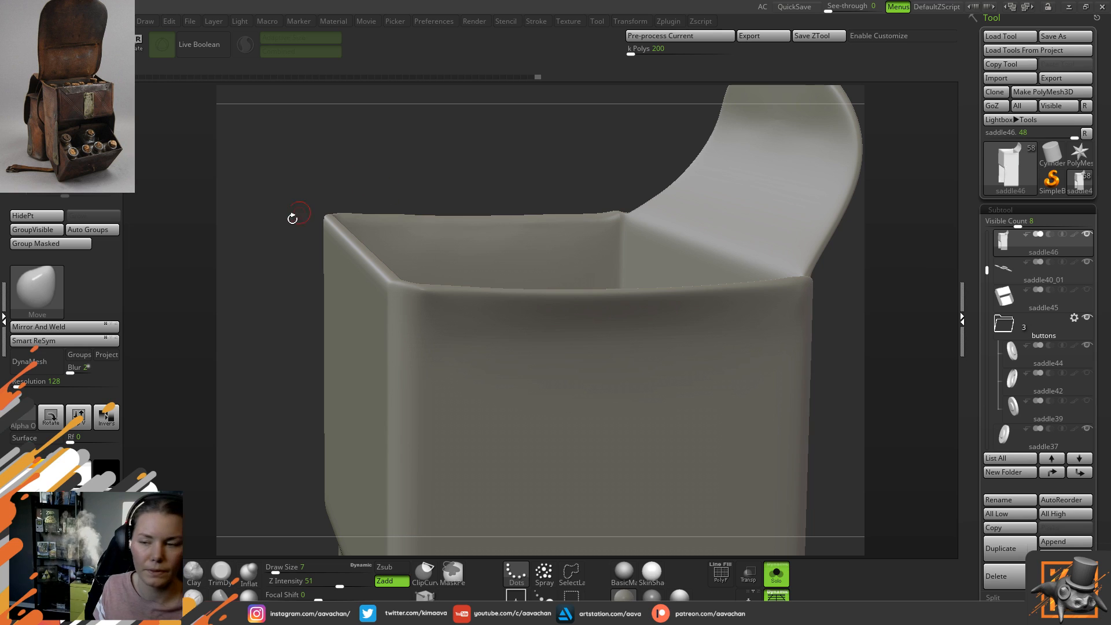
pyautogui.keyDown('shift'); pyautogui.moveTo(296, 361); pyautogui.dragTo(301, 324); pyautogui.keyUp('shift')
pyautogui.press('ctrl')
pyautogui.keyDown('ctrl'); pyautogui.moveTo(351, 286); pyautogui.dragTo(431, 283); pyautogui.keyUp('ctrl')
pyautogui.hotkey('ctrl', 'z')
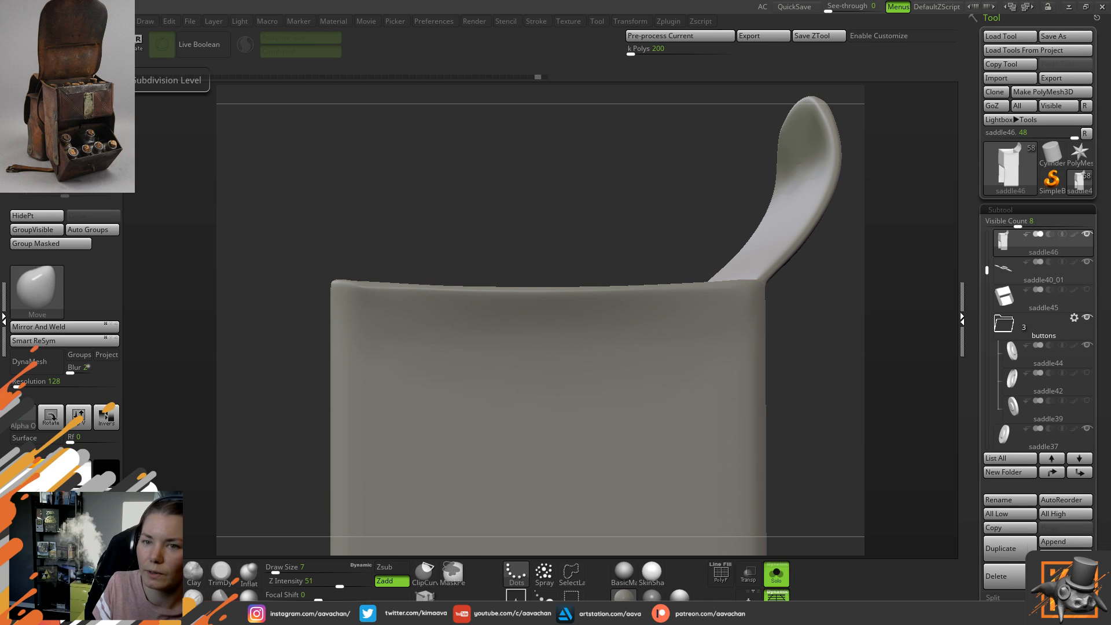
# - Mask a thin strip along the outside of the side panel's rim at draw size 12 and soften the mask
pyautogui.press('space')
pyautogui.moveTo(398, 270)
pyautogui.mouseDown()
pyautogui.moveTo(370, 285)
pyautogui.moveTo(493, 280)
pyautogui.mouseUp()
pyautogui.hotkey('ctrl', 'z')
pyautogui.keyDown('ctrl'); pyautogui.moveTo(362, 292); pyautogui.dragTo(726, 289); pyautogui.keyUp('ctrl')
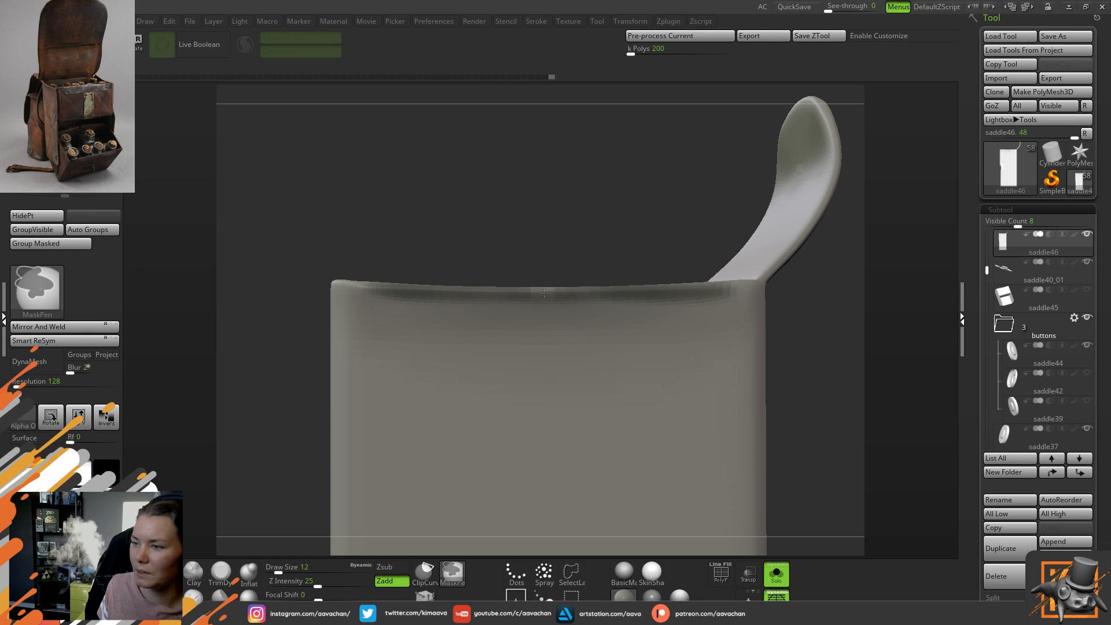
pyautogui.keyDown('ctrl'); pyautogui.moveTo(377, 288); pyautogui.dragTo(514, 303); pyautogui.keyUp('ctrl')
pyautogui.keyDown('ctrl'); pyautogui.moveTo(444, 294); pyautogui.dragTo(722, 290); pyautogui.keyUp('ctrl')
pyautogui.keyDown('ctrl'); pyautogui.click(658, 325); pyautogui.keyUp('ctrl')
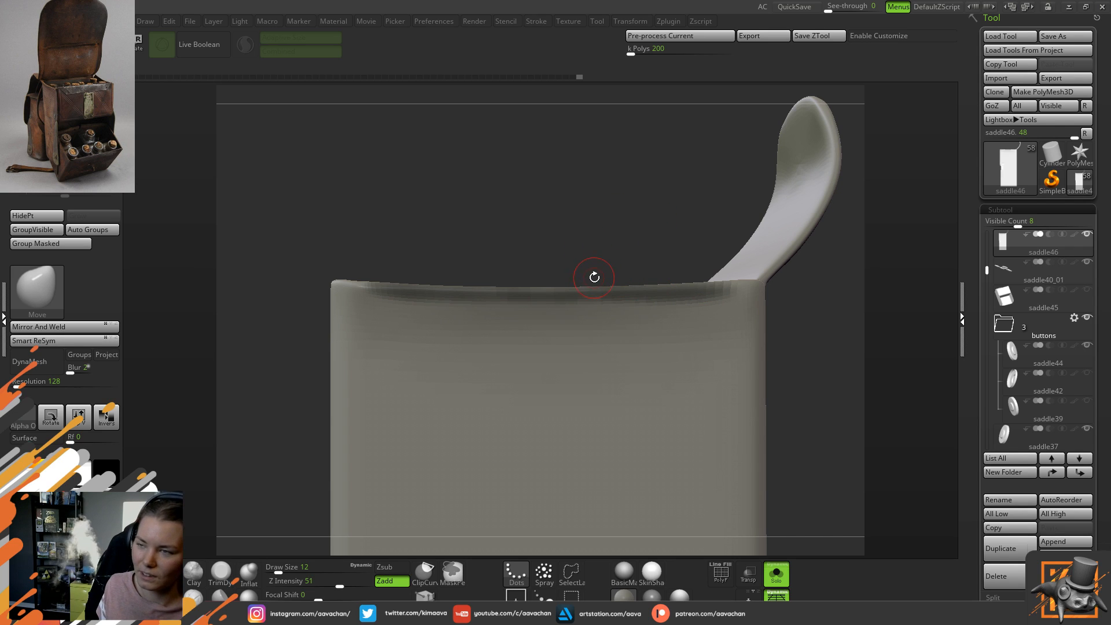
# - Extend the mask over the top edge of the side panel's rim, out towards the corner by the back flap
pyautogui.moveTo(518, 250); pyautogui.dragTo(585, 291)
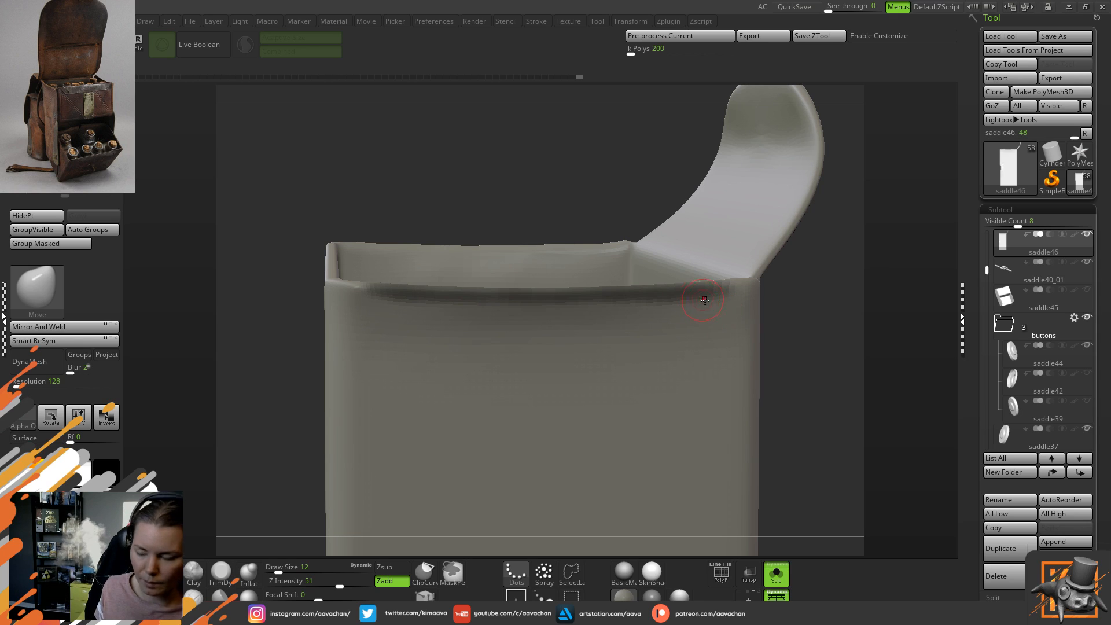
pyautogui.moveTo(459, 199); pyautogui.dragTo(449, 162)
pyautogui.keyDown('ctrl'); pyautogui.moveTo(412, 286); pyautogui.dragTo(538, 289); pyautogui.keyUp('ctrl')
pyautogui.keyDown('ctrl'); pyautogui.moveTo(656, 291); pyautogui.dragTo(717, 290); pyautogui.keyUp('ctrl')
pyautogui.moveTo(557, 294)
pyautogui.keyDown('ctrl'); pyautogui.mouseDown()
pyautogui.moveTo(538, 294)
pyautogui.moveTo(550, 284)
pyautogui.mouseUp(); pyautogui.keyUp('ctrl')
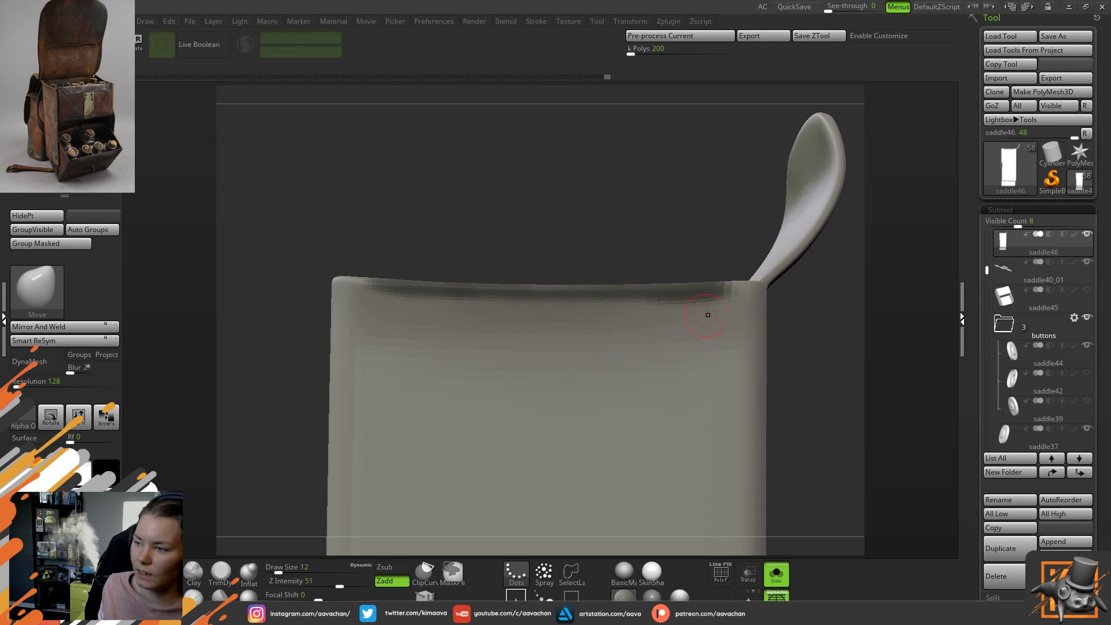
# - Paint the mask along the inner edge of the same rim, from the back flap to the front corner
pyautogui.press('ctrl')
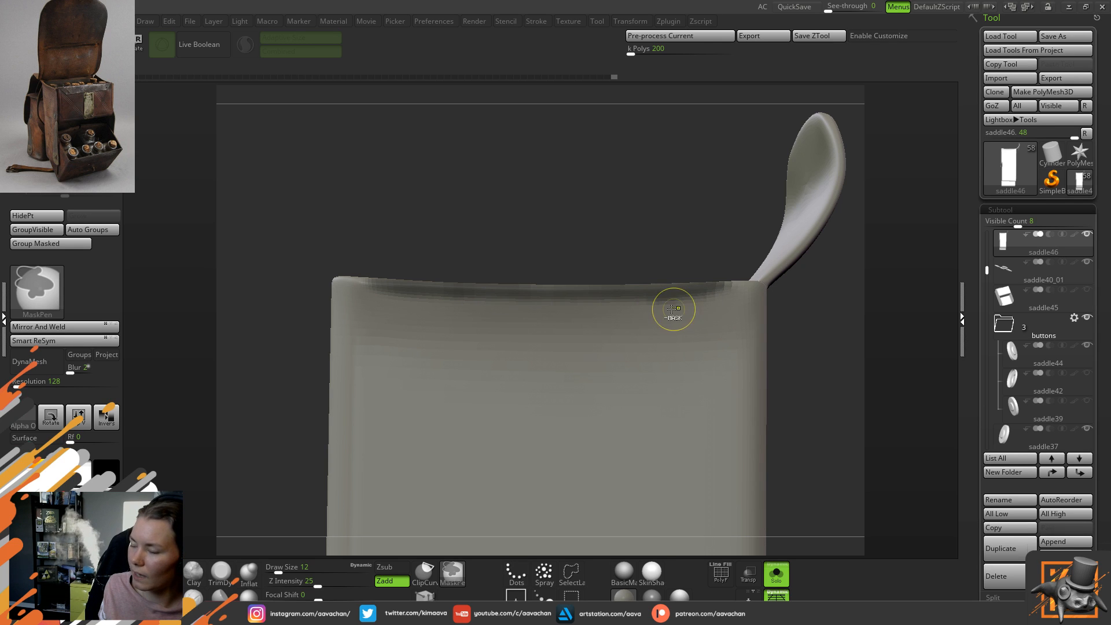
pyautogui.moveTo(687, 256)
pyautogui.mouseDown()
pyautogui.moveTo(739, 231)
pyautogui.moveTo(527, 188)
pyautogui.moveTo(665, 231)
pyautogui.moveTo(586, 216)
pyautogui.mouseUp()
pyautogui.keyDown('ctrl'); pyautogui.moveTo(381, 246); pyautogui.dragTo(543, 313); pyautogui.keyUp('ctrl')
pyautogui.hotkey('ctrl', 'z')
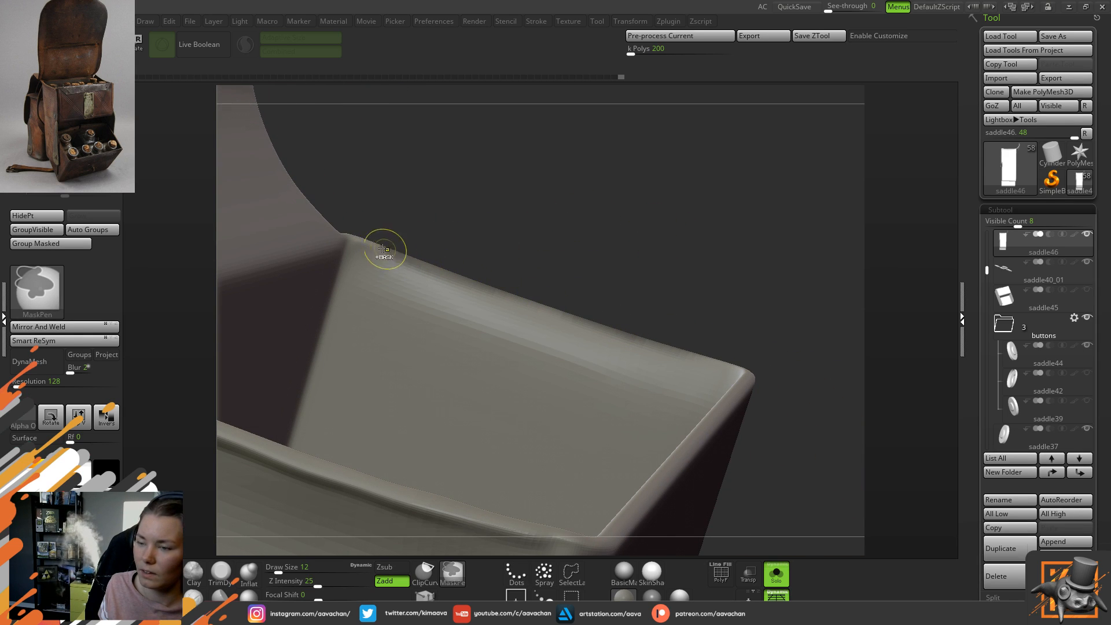
pyautogui.keyDown('ctrl'); pyautogui.moveTo(372, 241); pyautogui.dragTo(565, 322); pyautogui.keyUp('ctrl')
pyautogui.keyDown('ctrl'); pyautogui.moveTo(444, 268); pyautogui.dragTo(718, 358); pyautogui.keyUp('ctrl')
pyautogui.keyDown('ctrl'); pyautogui.moveTo(658, 340); pyautogui.dragTo(729, 363); pyautogui.keyUp('ctrl')
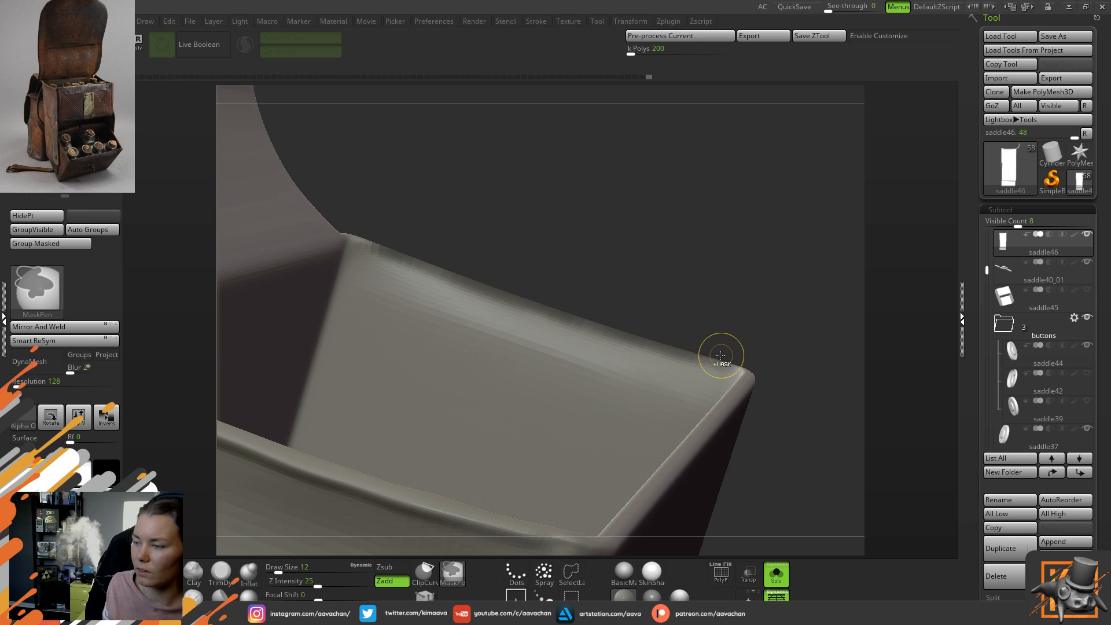
pyautogui.moveTo(749, 320); pyautogui.dragTo(470, 269)
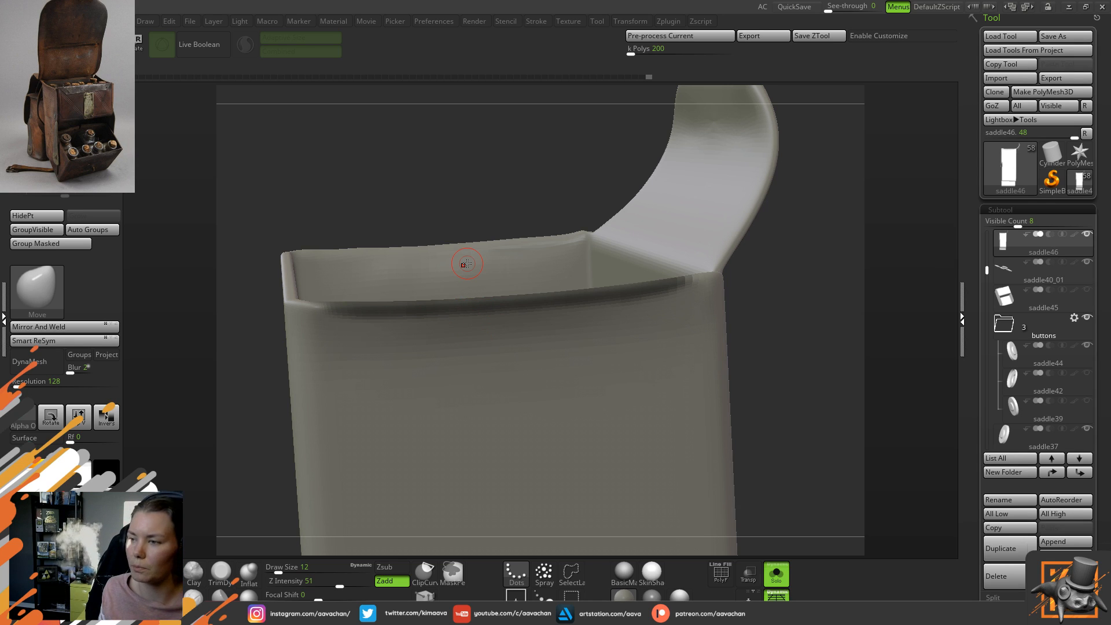
# - Invert the mask, centre the gizmo on the unmasked rim strip and push the strip slightly outward
pyautogui.hotkey('ctrl', 'a')
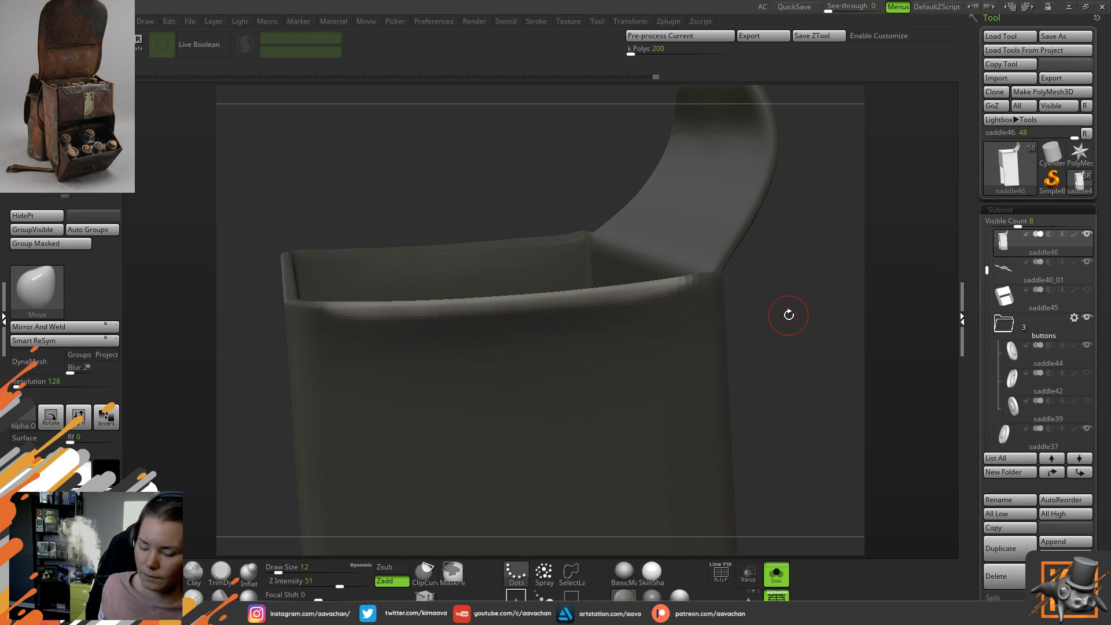
pyautogui.press('w')
pyautogui.moveTo(780, 309); pyautogui.dragTo(792, 309)
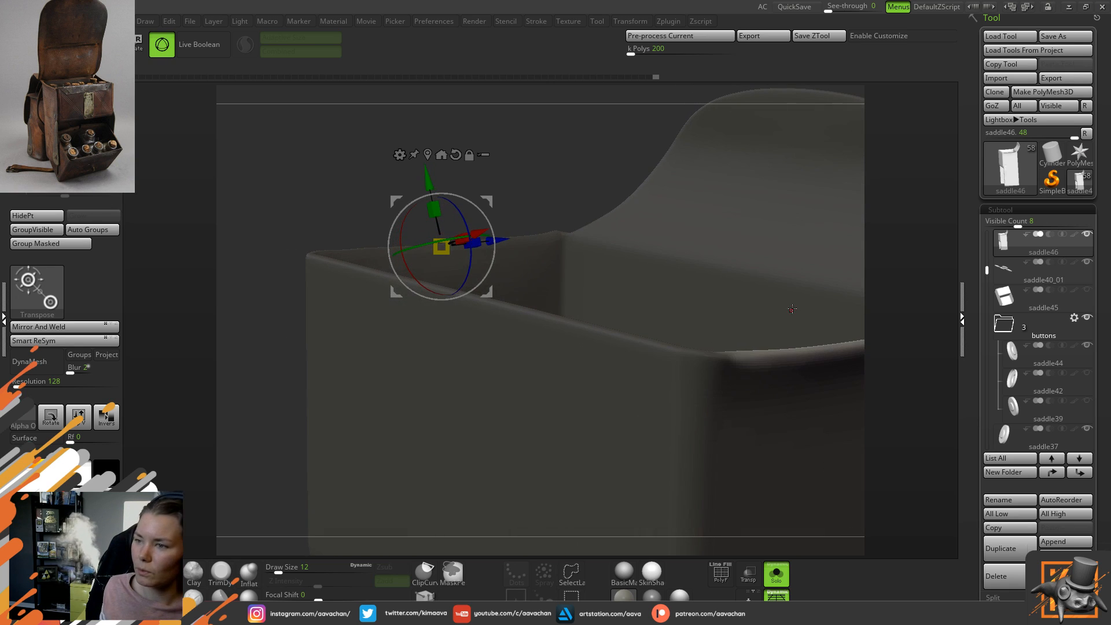
pyautogui.click(442, 154)
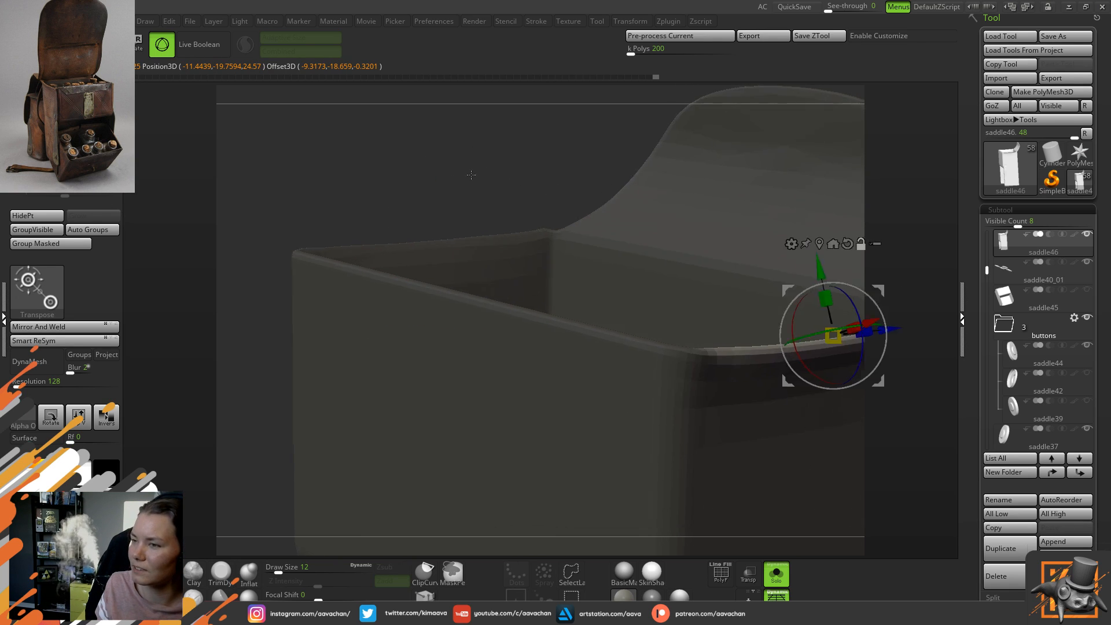
pyautogui.keyDown('alt'); pyautogui.moveTo(490, 175); pyautogui.dragTo(210, 166); pyautogui.keyUp('alt')
pyautogui.click(573, 235)
pyautogui.moveTo(580, 296); pyautogui.dragTo(584, 306)
pyautogui.moveTo(595, 360); pyautogui.dragTo(598, 354)
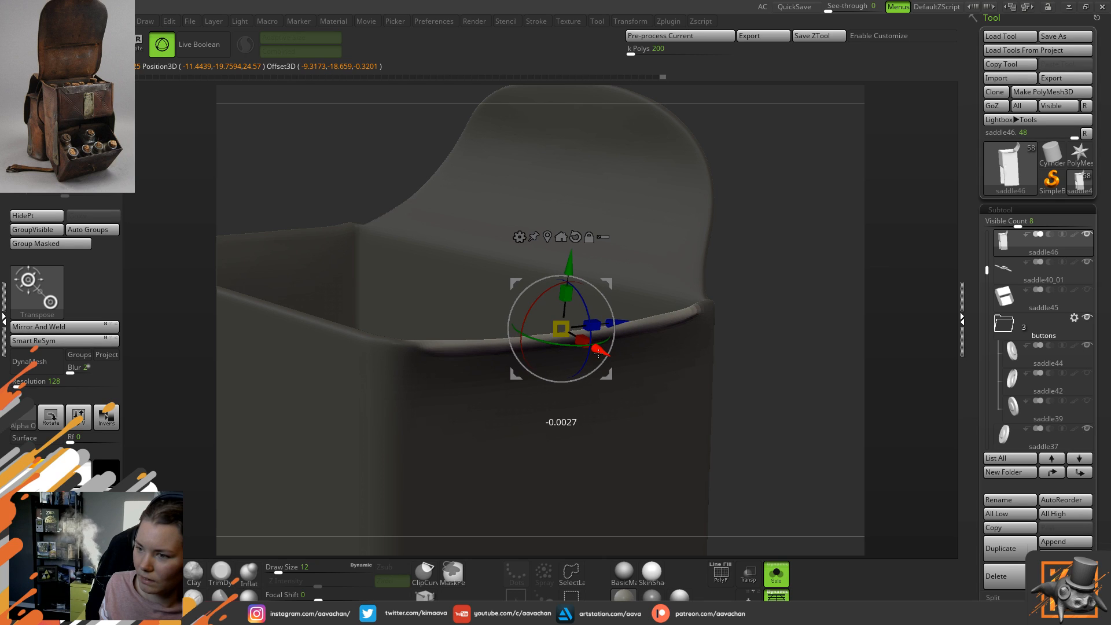
pyautogui.moveTo(585, 301); pyautogui.dragTo(588, 306)
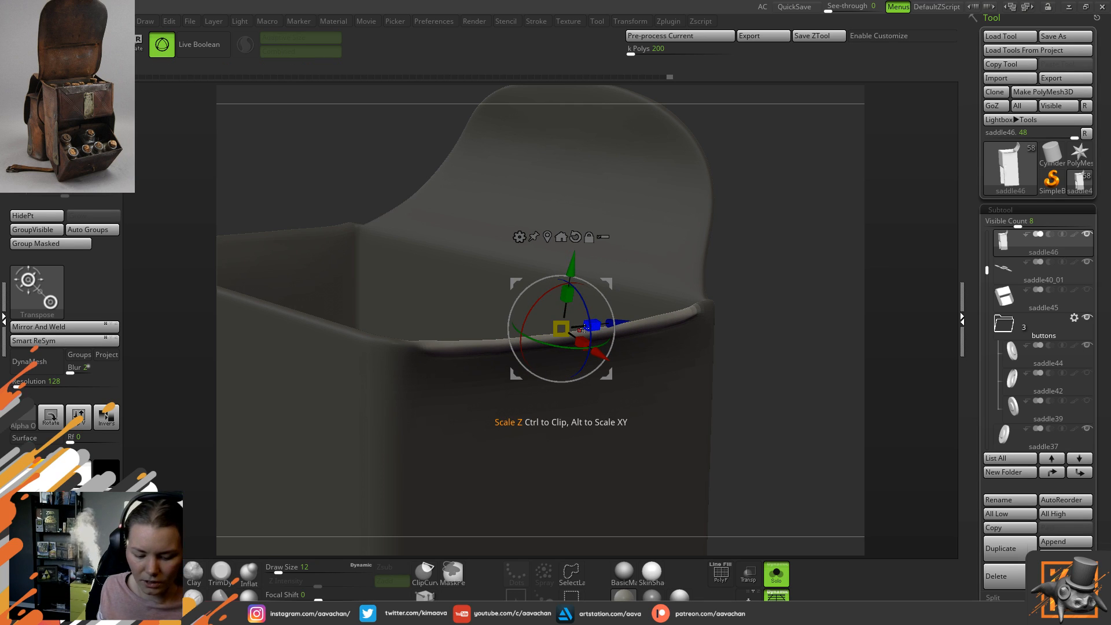
# - Nudge the unmasked rim strip slightly further with the gizmo and clear the mask
pyautogui.press('q')
pyautogui.moveTo(781, 325)
pyautogui.mouseDown()
pyautogui.moveTo(762, 323)
pyautogui.moveTo(793, 347)
pyautogui.mouseUp()
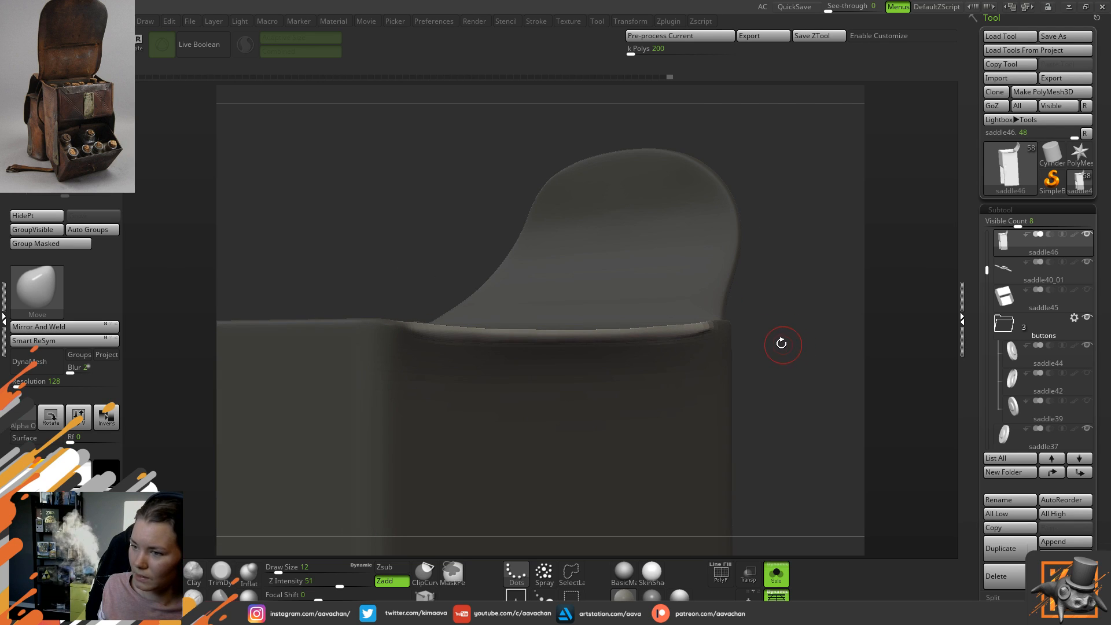
pyautogui.press('w')
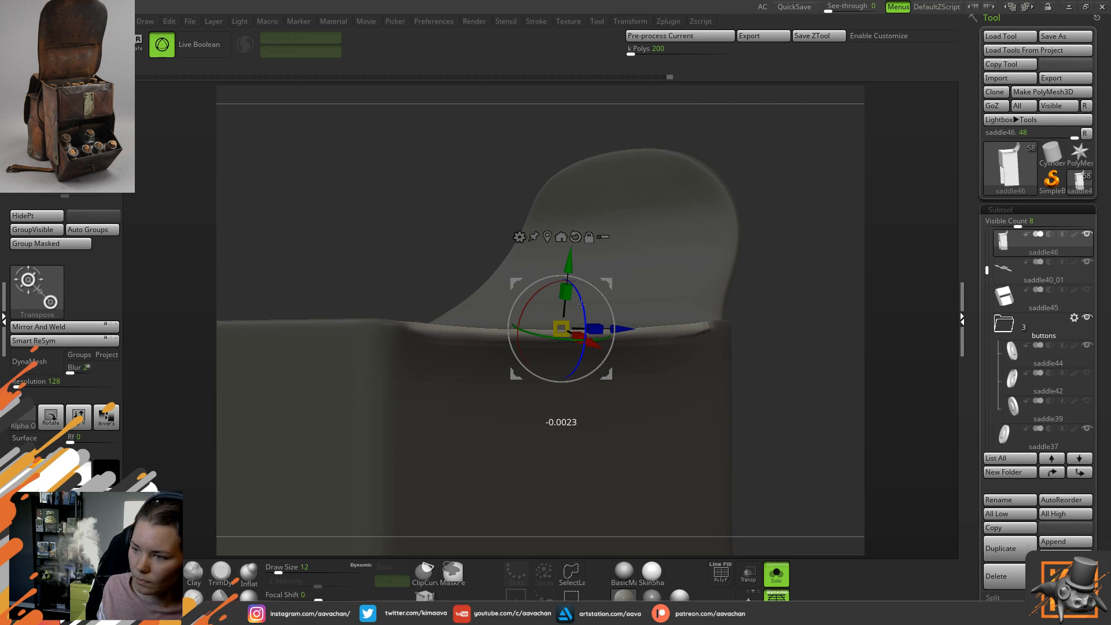
pyautogui.keyDown('ctrl'); pyautogui.moveTo(358, 222); pyautogui.dragTo(437, 263); pyautogui.keyUp('ctrl')
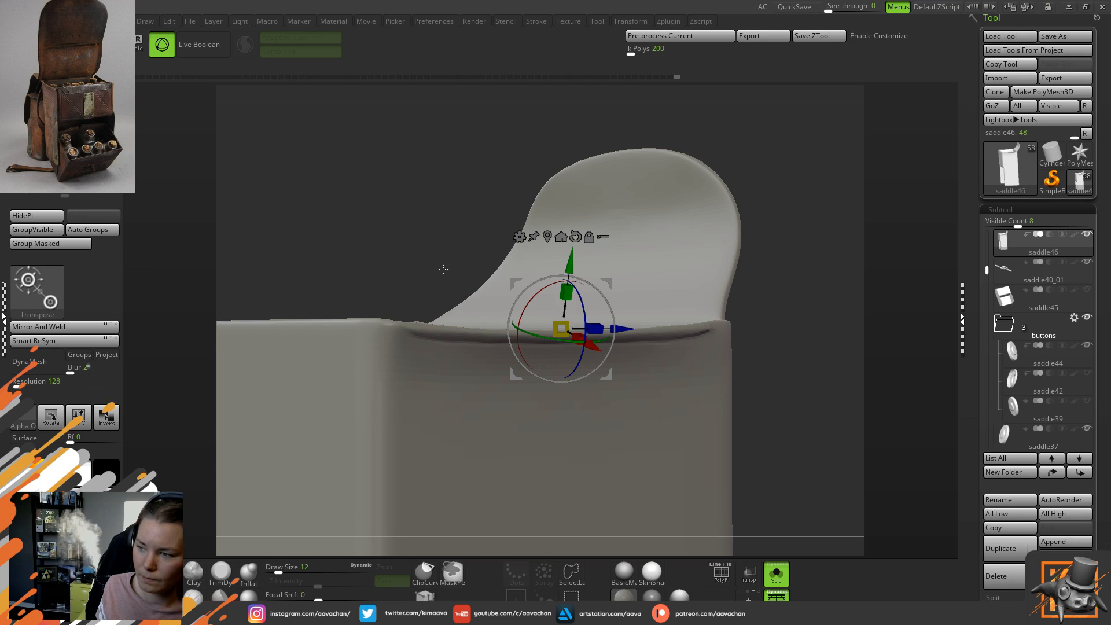
pyautogui.press('q')
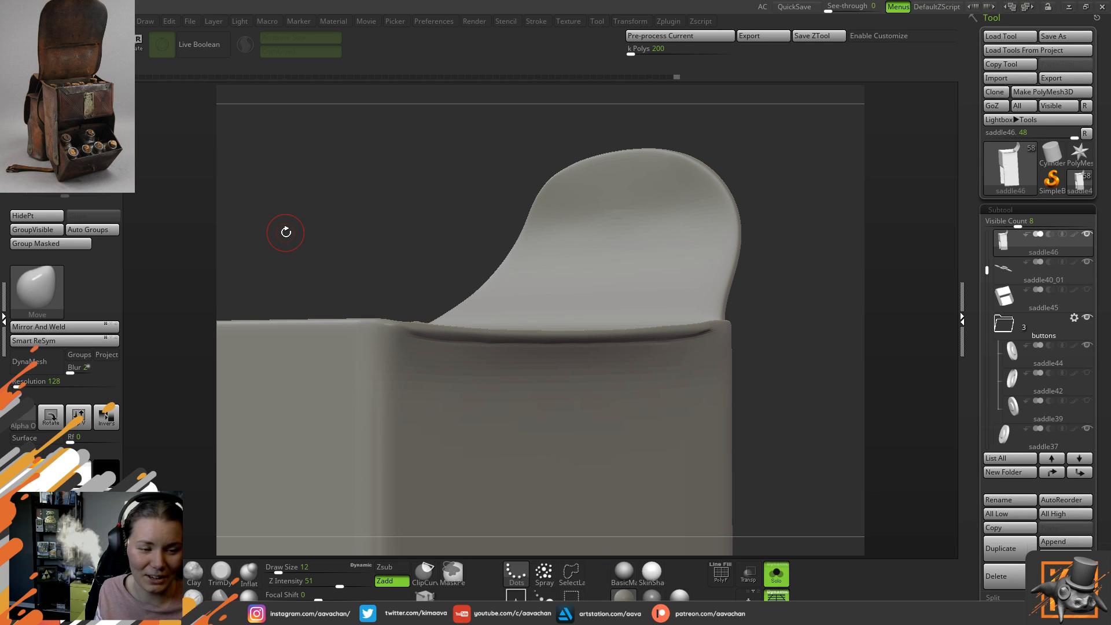
# - Smooth the crease beneath the side panel's protruding rim from corner to corner
pyautogui.moveTo(427, 231); pyautogui.dragTo(479, 272)
pyautogui.press('shift')
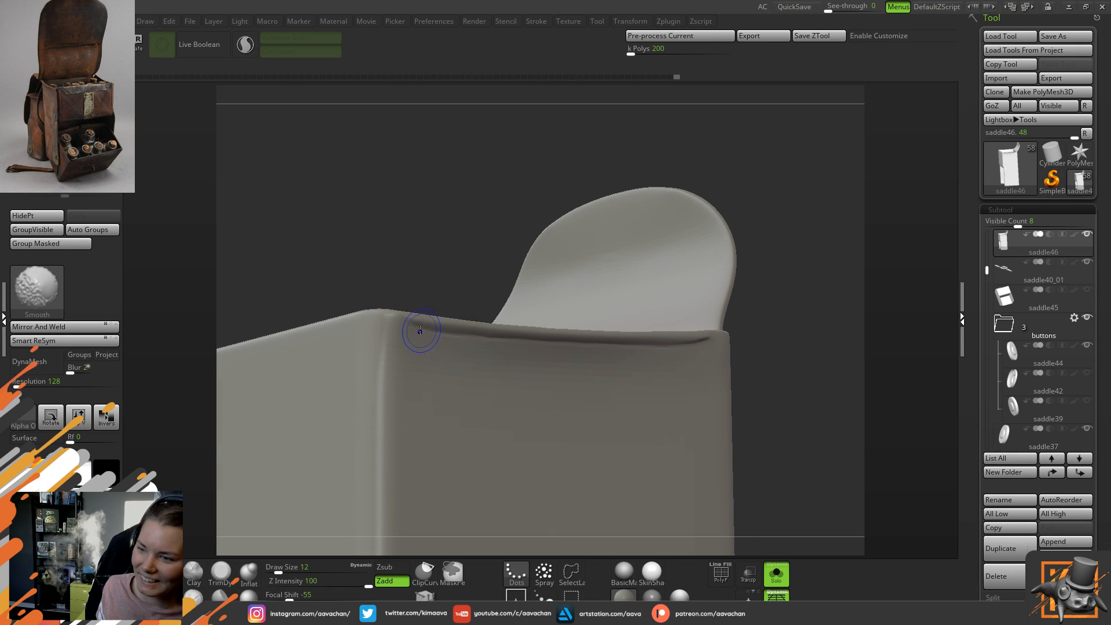
pyautogui.moveTo(415, 328)
pyautogui.keyDown('shift'); pyautogui.mouseDown()
pyautogui.moveTo(680, 354)
pyautogui.moveTo(711, 334)
pyautogui.mouseUp(); pyautogui.keyUp('shift')
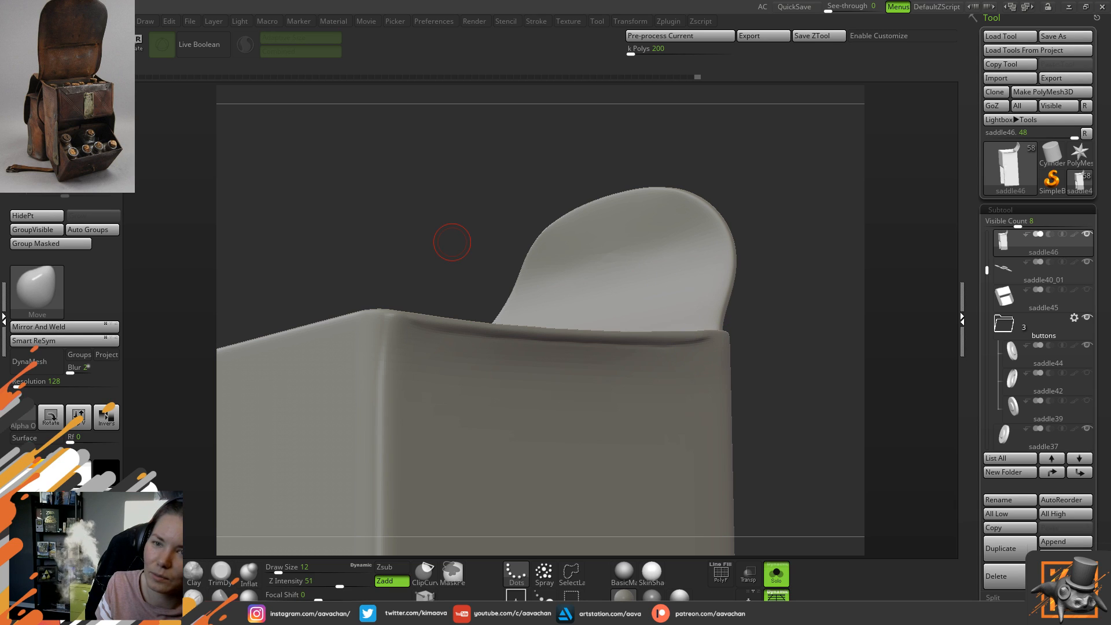
pyautogui.moveTo(454, 303); pyautogui.dragTo(440, 329)
pyautogui.keyDown('shift'); pyautogui.moveTo(688, 351); pyautogui.dragTo(696, 346); pyautogui.keyUp('shift')
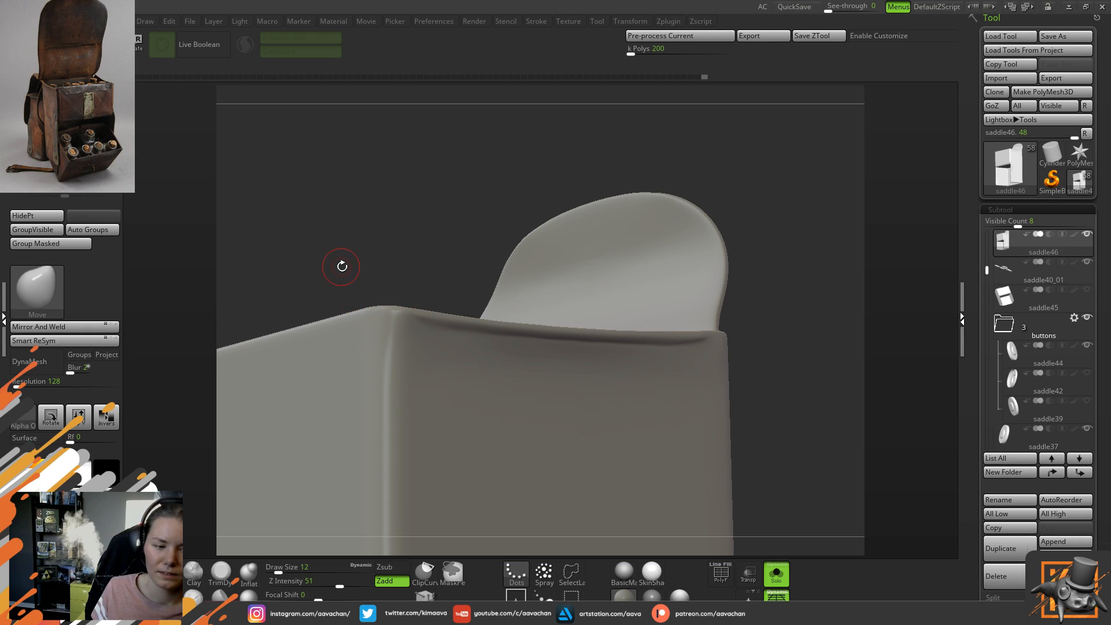
# - Show the whole bag and examine how the side panel's rim sits beneath the lid
pyautogui.moveTo(384, 236)
pyautogui.mouseDown()
pyautogui.moveTo(388, 246)
pyautogui.moveTo(380, 240)
pyautogui.mouseUp()
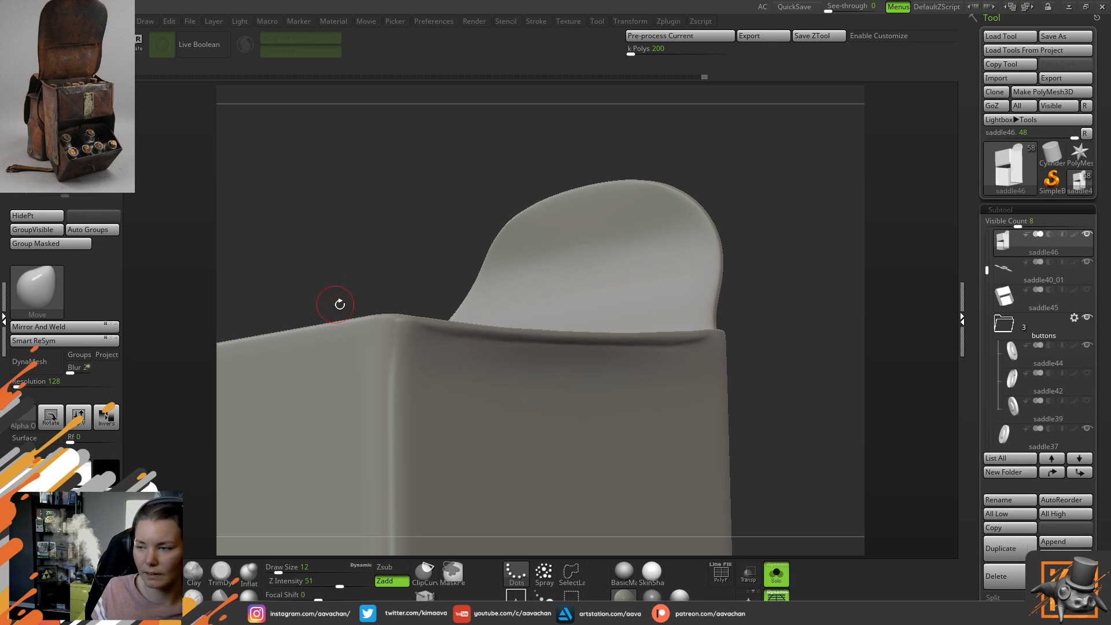
pyautogui.moveTo(384, 240); pyautogui.dragTo(383, 291)
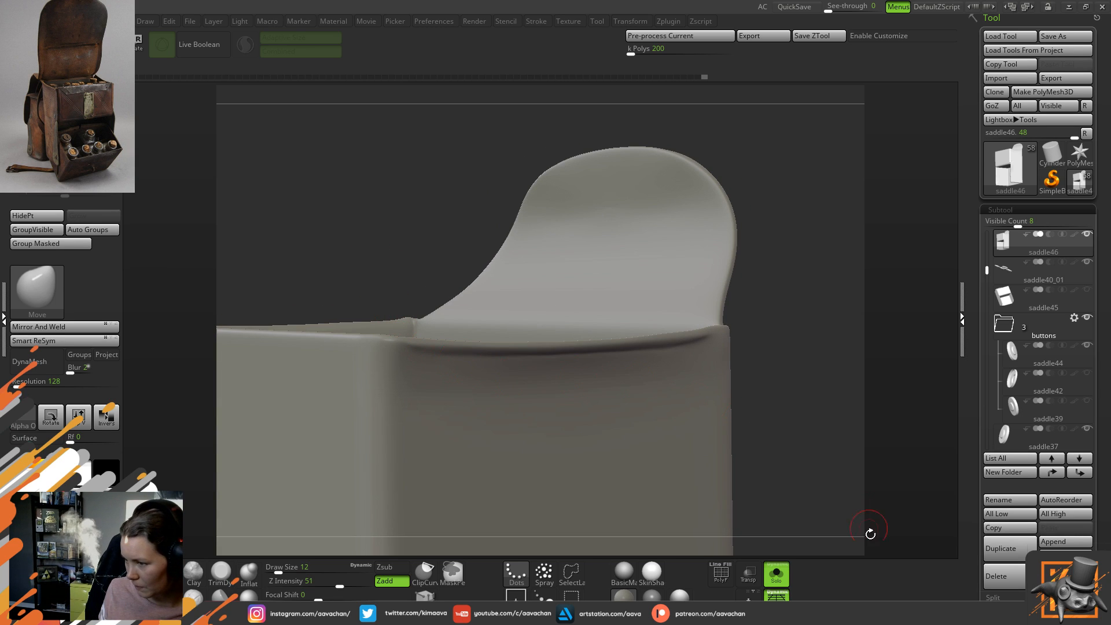
pyautogui.click(776, 572)
pyautogui.keyDown('alt'); pyautogui.moveTo(759, 387); pyautogui.dragTo(657, 273, button='right'); pyautogui.keyUp('alt')
pyautogui.moveTo(781, 192); pyautogui.dragTo(789, 213)
pyautogui.moveTo(324, 424)
pyautogui.mouseDown()
pyautogui.moveTo(337, 427)
pyautogui.moveTo(330, 405)
pyautogui.moveTo(426, 407)
pyautogui.mouseUp()
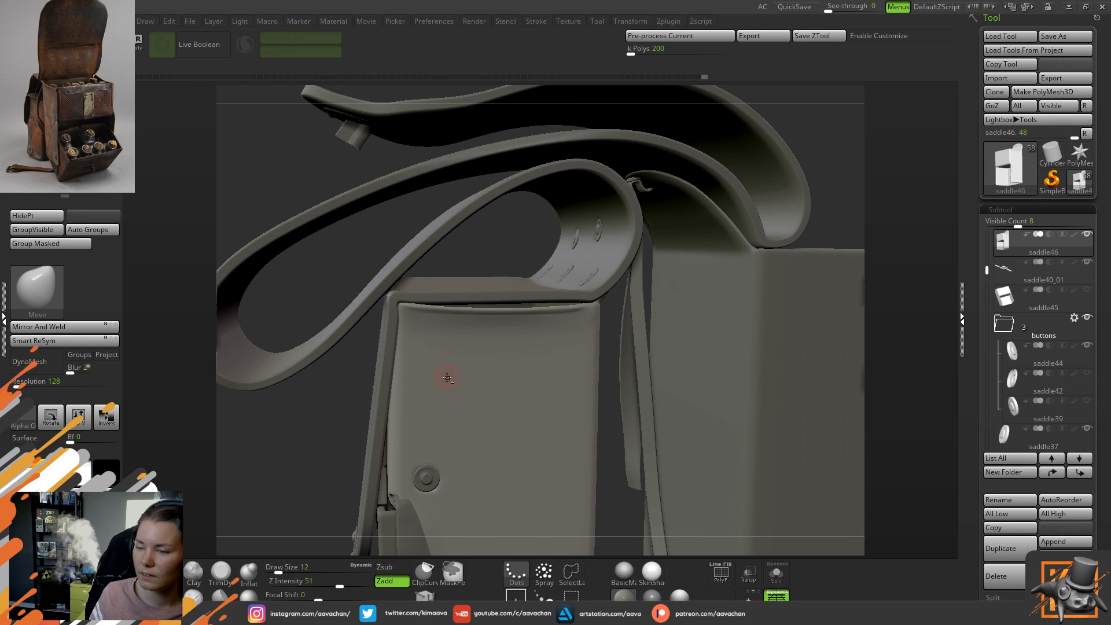
# - Isolate the bag body again and compare its rim at the next lower subdivision level
pyautogui.click(776, 573)
pyautogui.moveTo(274, 354); pyautogui.dragTo(429, 318)
pyautogui.moveTo(465, 235); pyautogui.dragTo(482, 248)
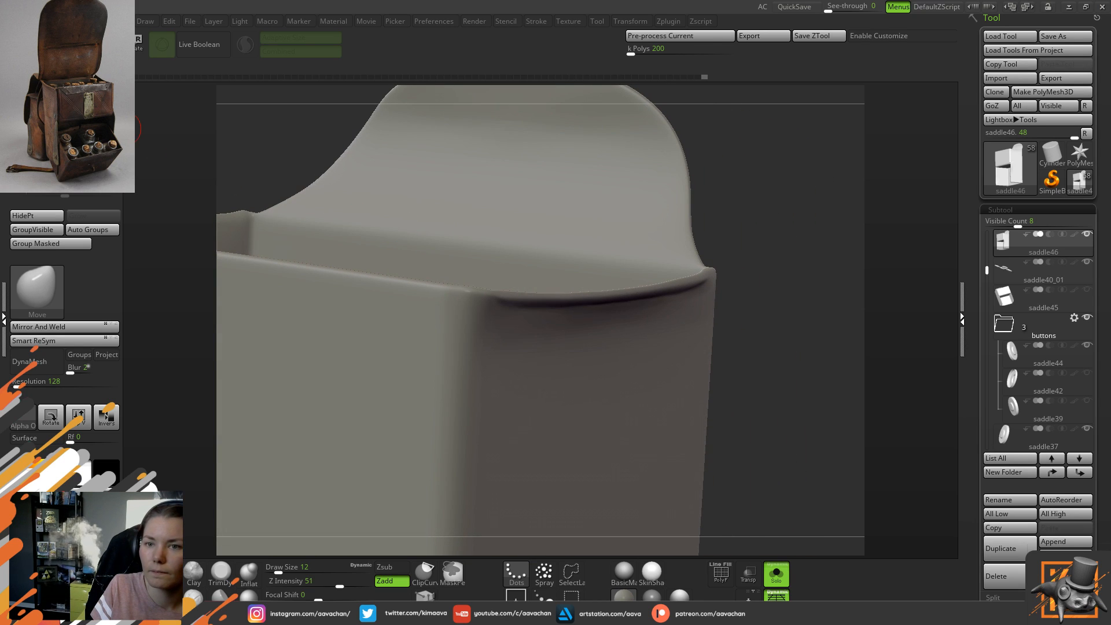
pyautogui.hotkey('shift', 'd')
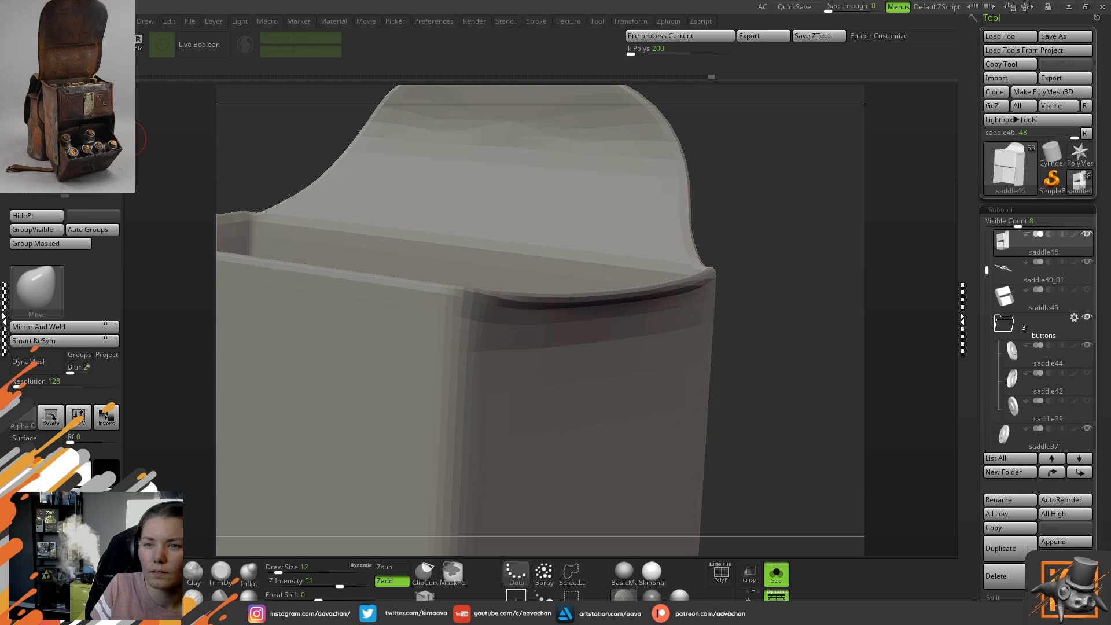
pyautogui.press('d')
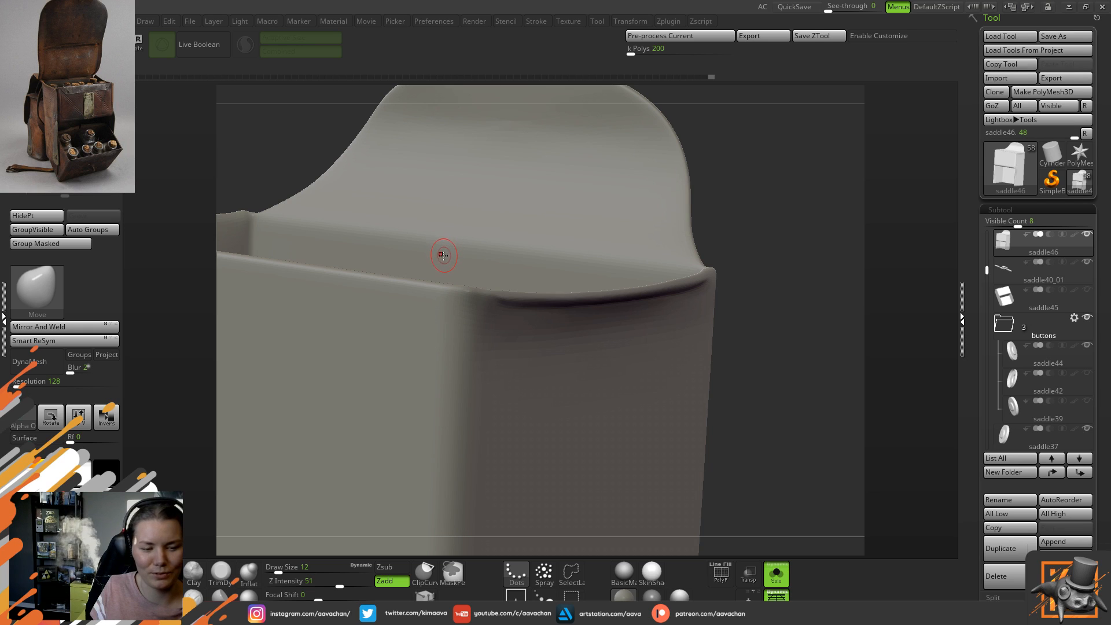
# - Mask the top of the front corner where the side panel's rim begins, using draw size 7
pyautogui.press('space')
pyautogui.moveTo(478, 307); pyautogui.dragTo(491, 295)
pyautogui.moveTo(795, 236)
pyautogui.mouseDown()
pyautogui.moveTo(753, 263)
pyautogui.moveTo(612, 303)
pyautogui.mouseUp()
pyautogui.press('ctrl')
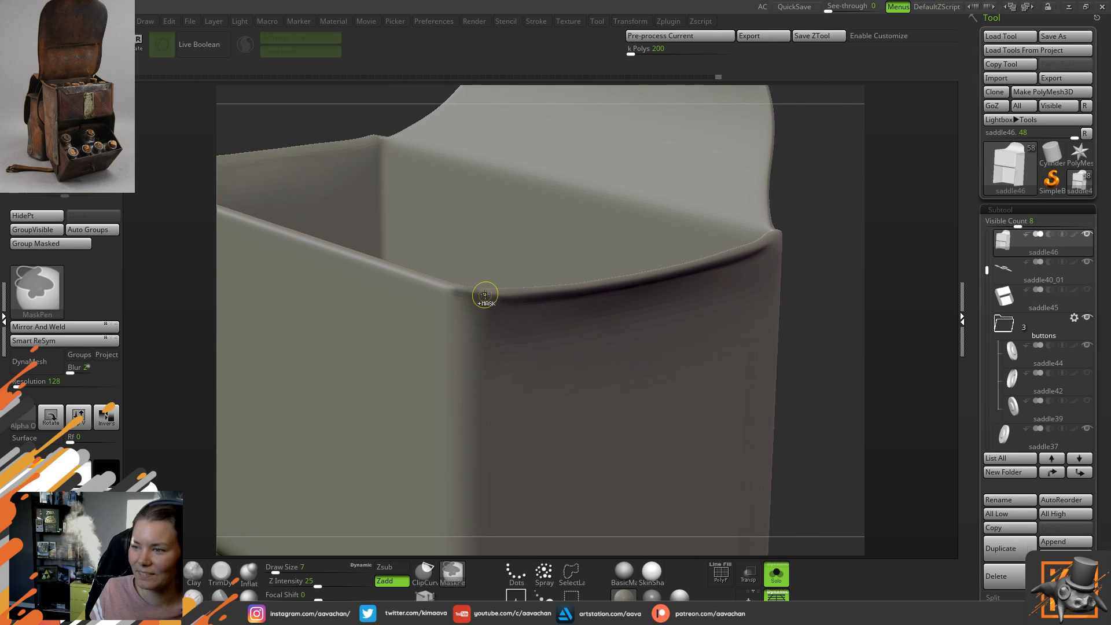
pyautogui.keyDown('ctrl'); pyautogui.moveTo(494, 296); pyautogui.dragTo(408, 278); pyautogui.keyUp('ctrl')
pyautogui.moveTo(827, 280)
pyautogui.mouseDown()
pyautogui.moveTo(752, 269)
pyautogui.moveTo(713, 314)
pyautogui.mouseUp()
pyautogui.press('ctrl')
pyautogui.press('ctrl')
pyautogui.keyDown('ctrl'); pyautogui.moveTo(486, 288); pyautogui.dragTo(494, 284); pyautogui.keyUp('ctrl')
# - Refine the corner mask so it covers the rim edge all the way around the front corner
pyautogui.moveTo(630, 260); pyautogui.dragTo(481, 291)
pyautogui.moveTo(750, 269)
pyautogui.mouseDown()
pyautogui.moveTo(781, 316)
pyautogui.moveTo(563, 265)
pyautogui.mouseUp()
pyautogui.press('ctrl')
pyautogui.keyDown('ctrl'); pyautogui.moveTo(476, 303); pyautogui.dragTo(480, 312); pyautogui.keyUp('ctrl')
pyautogui.keyDown('ctrl'); pyautogui.moveTo(473, 273); pyautogui.dragTo(471, 297); pyautogui.keyUp('ctrl')
pyautogui.moveTo(661, 318)
pyautogui.mouseDown()
pyautogui.moveTo(656, 389)
pyautogui.moveTo(627, 388)
pyautogui.moveTo(597, 312)
pyautogui.moveTo(726, 277)
pyautogui.moveTo(683, 319)
pyautogui.mouseUp()
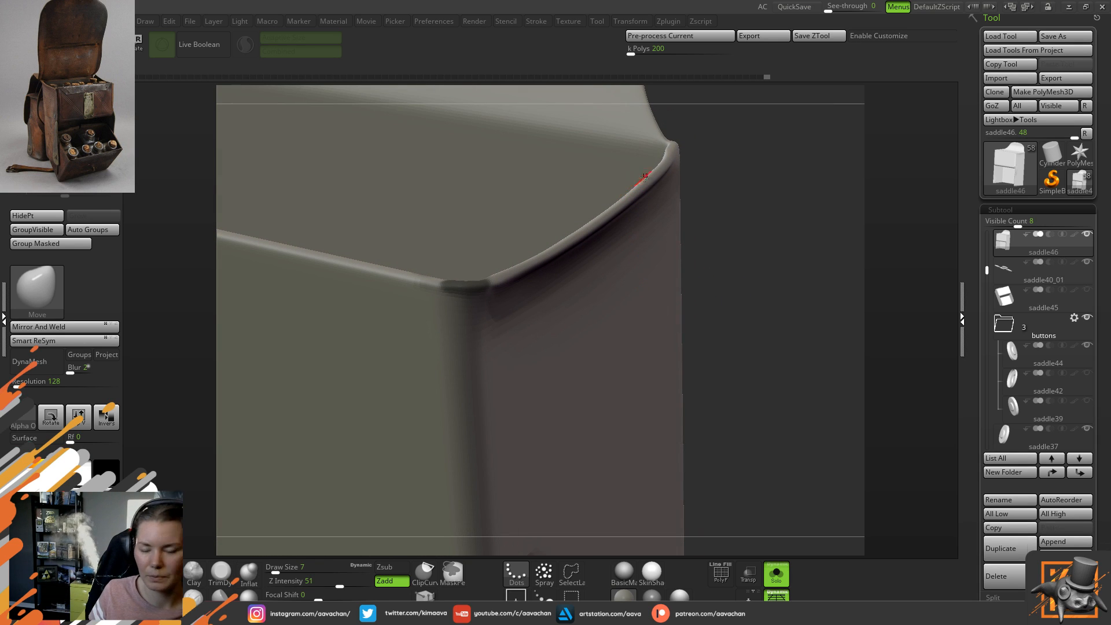
pyautogui.moveTo(758, 218)
pyautogui.mouseDown()
pyautogui.moveTo(693, 254)
pyautogui.moveTo(740, 255)
pyautogui.mouseUp()
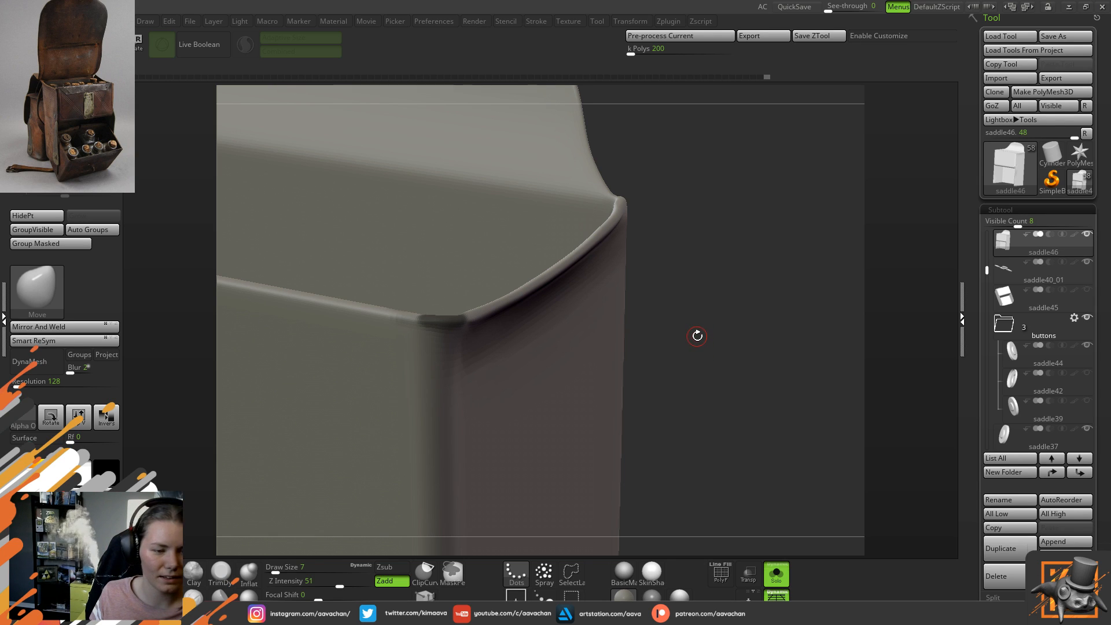
pyautogui.moveTo(781, 255); pyautogui.dragTo(730, 307)
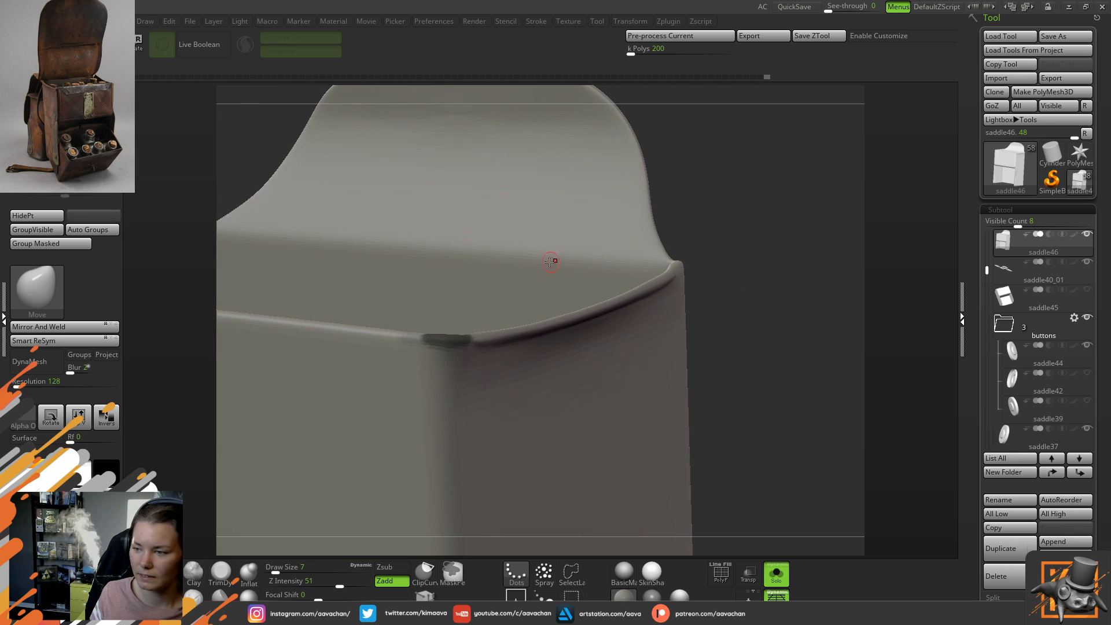
# - Invert the mask so that only the rim edge at the front corner remains editable
pyautogui.moveTo(744, 255); pyautogui.dragTo(689, 325)
pyautogui.press('ctrl')
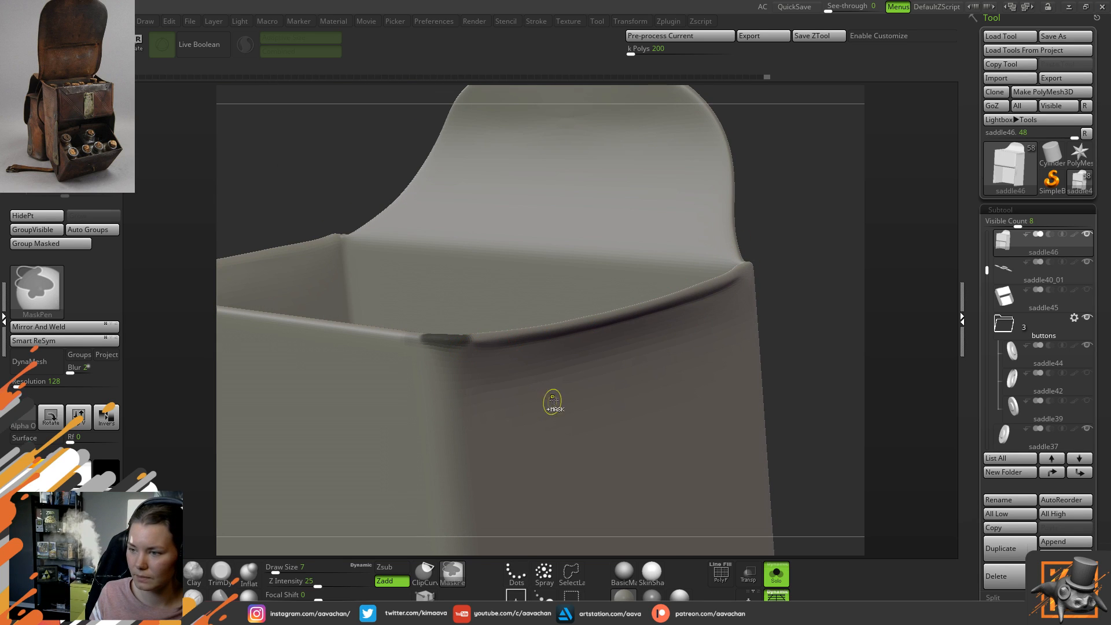
pyautogui.keyDown('ctrl'); pyautogui.click(804, 297); pyautogui.keyUp('ctrl')
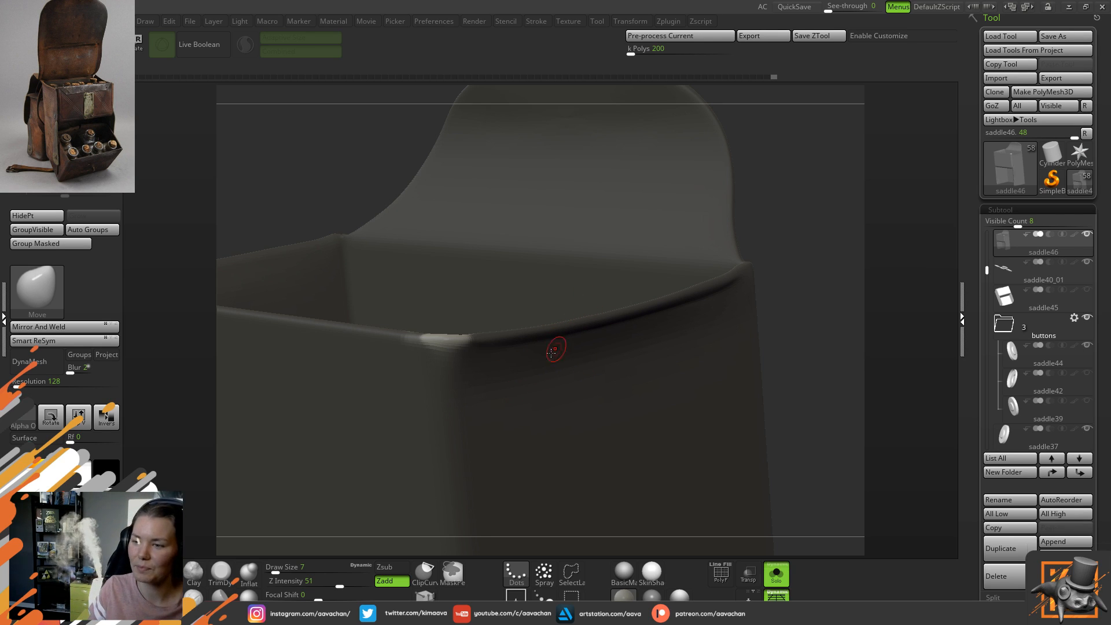
pyautogui.moveTo(769, 240); pyautogui.dragTo(712, 253)
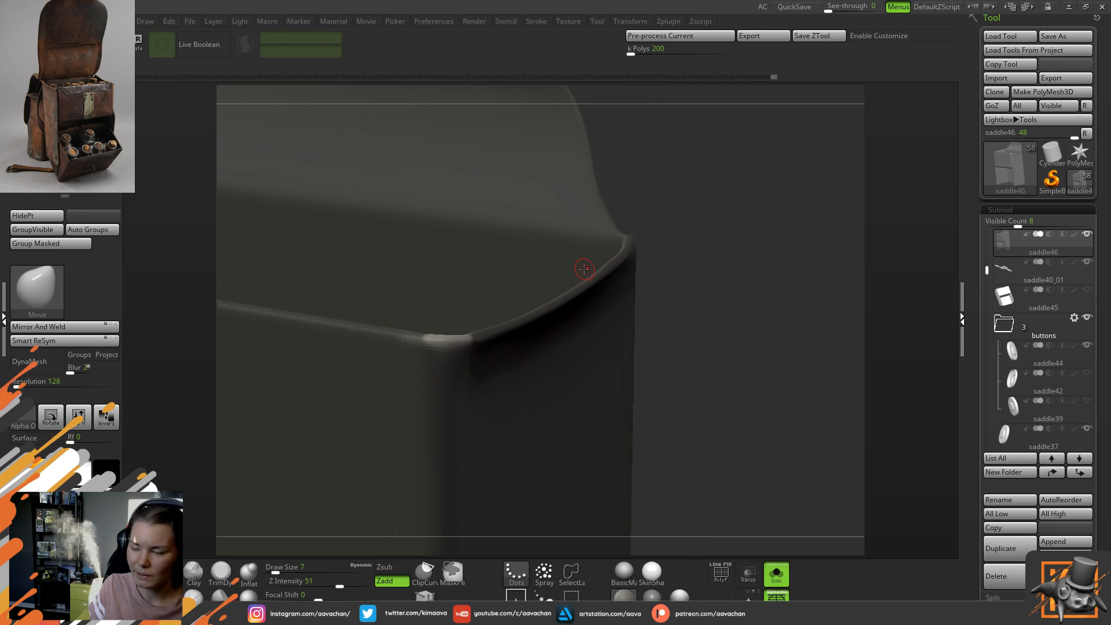
# - Reset the transform gizmo's orientation, rotate it around Y to face diagonally out of the front corner, and centre it on the rim
pyautogui.press('w')
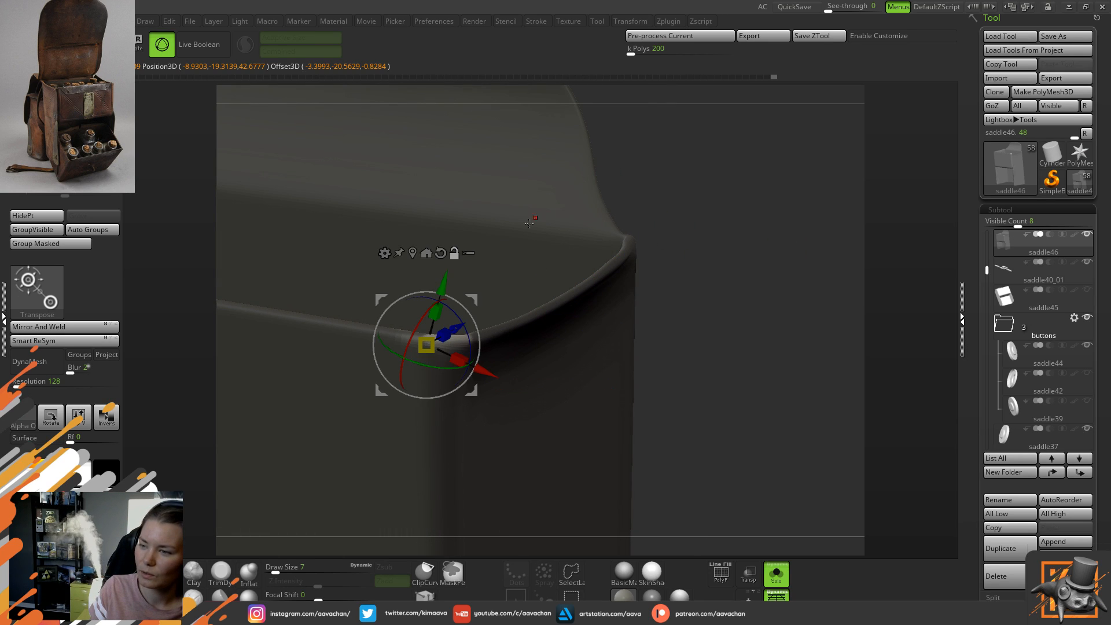
pyautogui.click(440, 253)
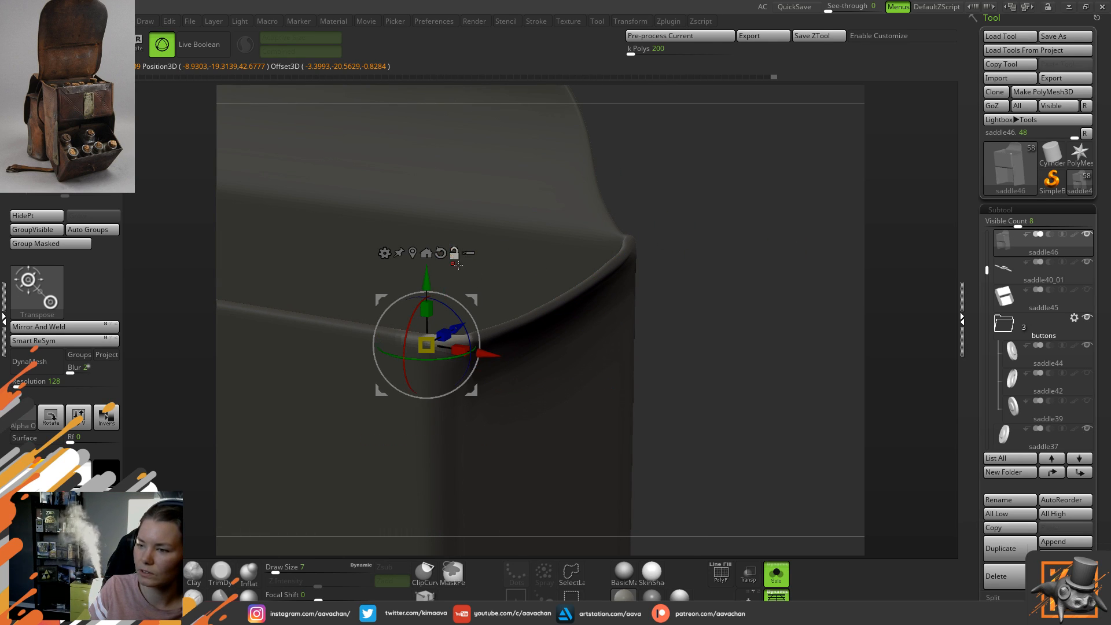
pyautogui.moveTo(460, 356); pyautogui.dragTo(403, 357)
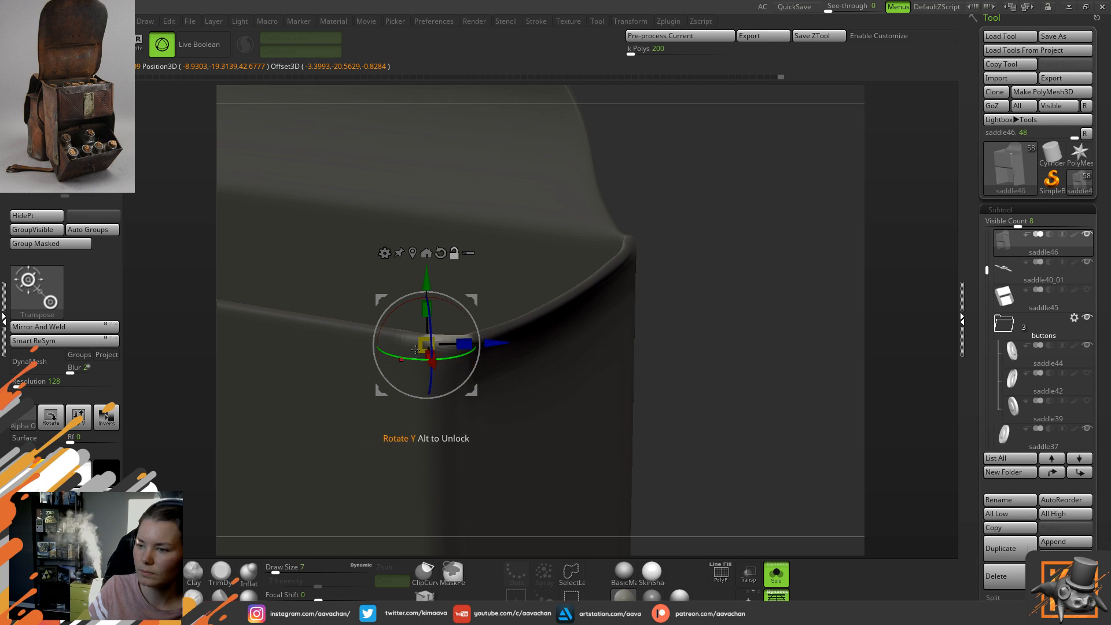
pyautogui.moveTo(381, 300); pyautogui.dragTo(403, 298)
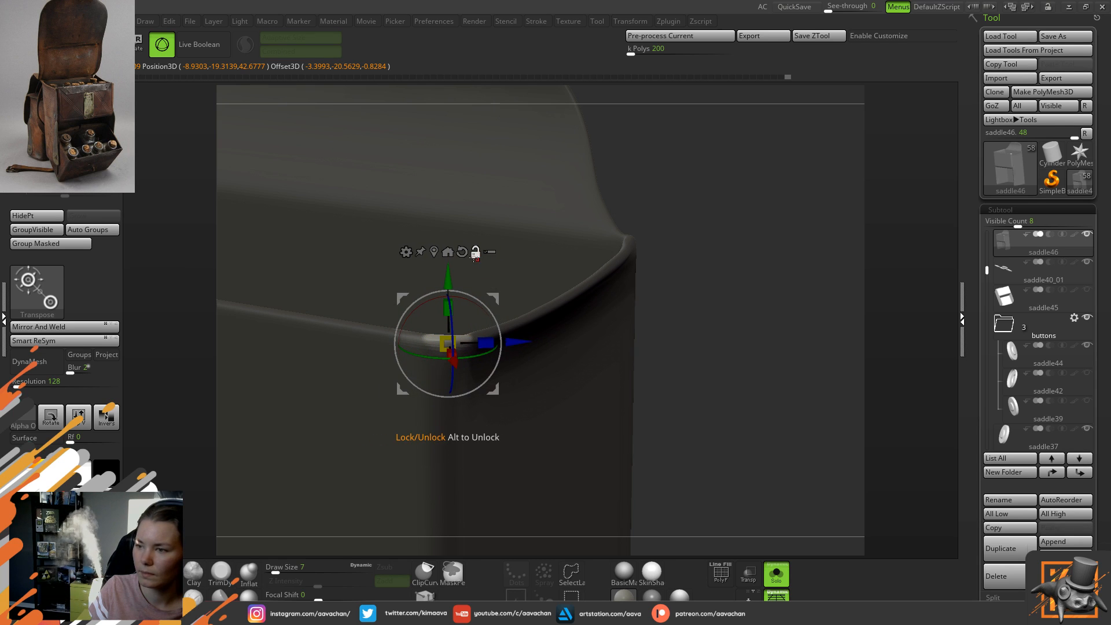
pyautogui.click(475, 252)
pyautogui.click(476, 352)
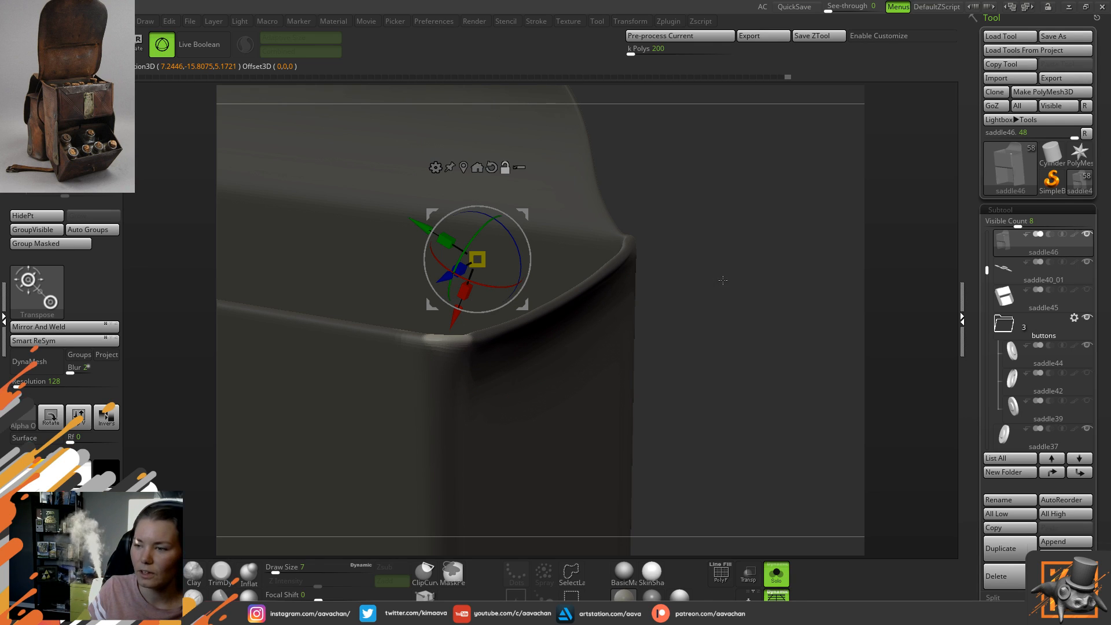
pyautogui.hotkey('ctrl', 'z')
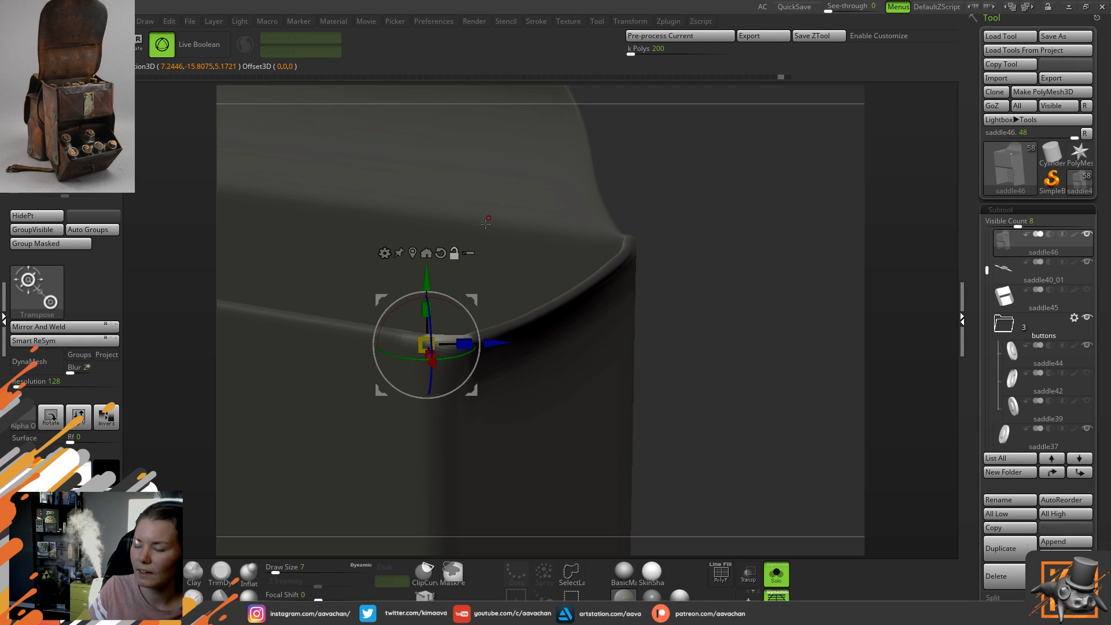
pyautogui.moveTo(492, 343); pyautogui.dragTo(516, 343)
pyautogui.click(478, 253)
pyautogui.moveTo(701, 284); pyautogui.dragTo(646, 320)
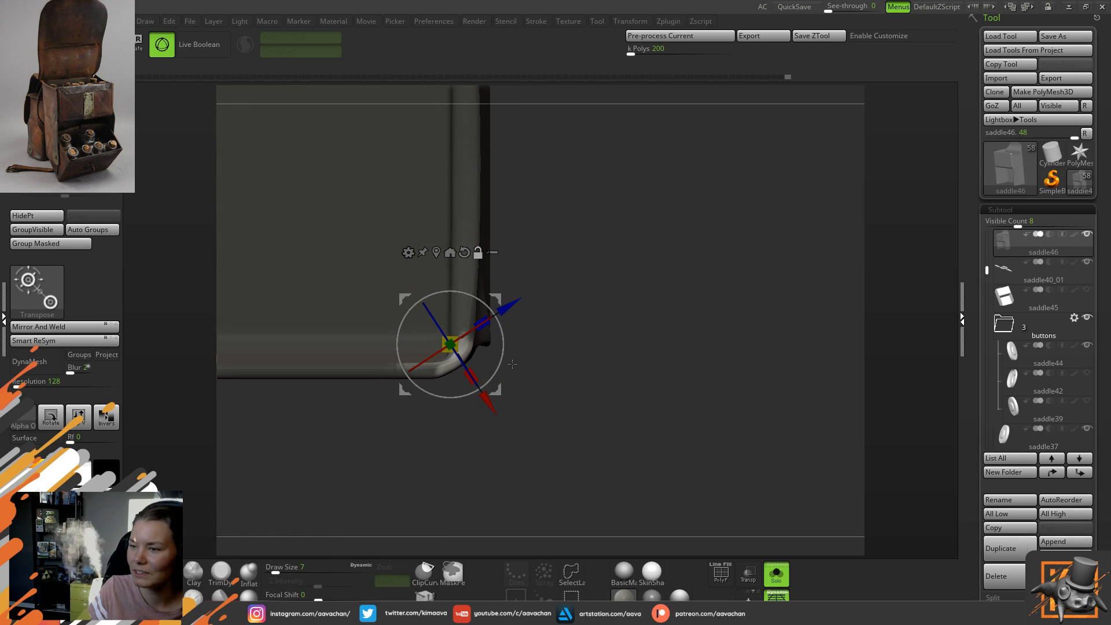
# - Move the unmasked front rim corner diagonally outward from the bag and fine-tune its position
pyautogui.moveTo(497, 297); pyautogui.dragTo(503, 309)
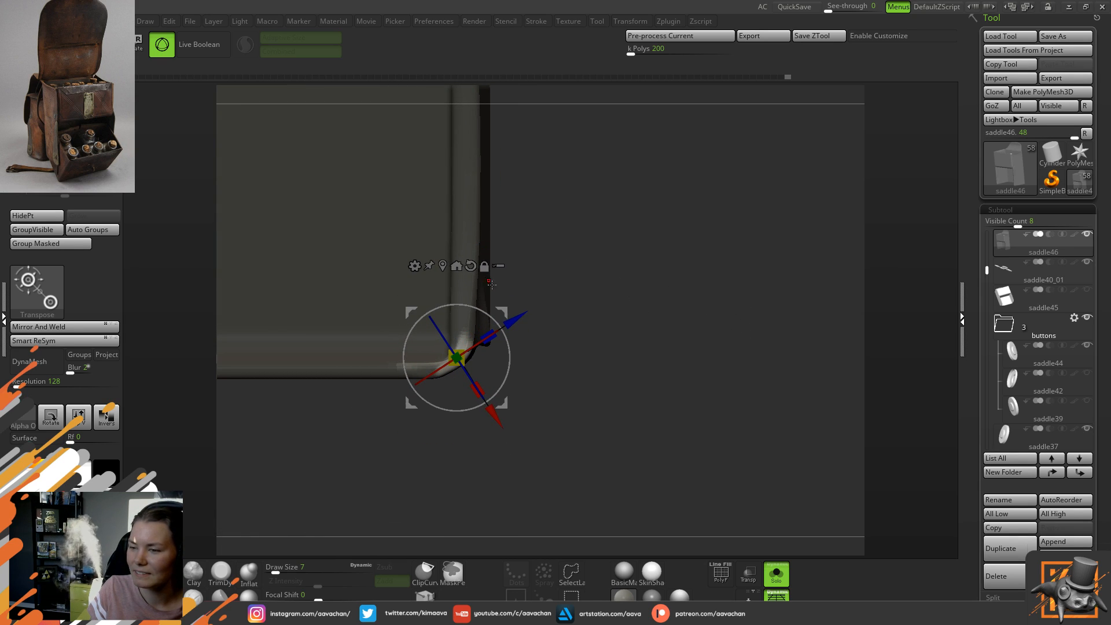
pyautogui.moveTo(567, 393); pyautogui.dragTo(576, 307)
pyautogui.moveTo(476, 334); pyautogui.dragTo(484, 368)
pyautogui.moveTo(639, 342); pyautogui.dragTo(597, 311)
pyautogui.moveTo(822, 203); pyautogui.dragTo(855, 209)
pyautogui.moveTo(440, 313); pyautogui.dragTo(440, 314)
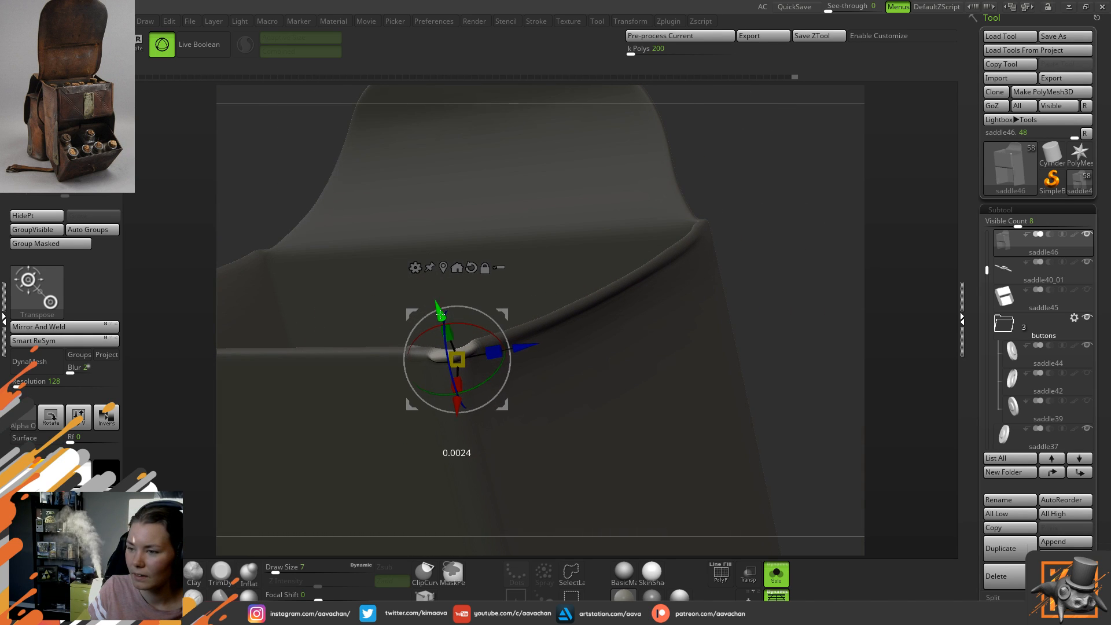
pyautogui.moveTo(783, 253); pyautogui.dragTo(765, 278)
pyautogui.moveTo(475, 408); pyautogui.dragTo(497, 385)
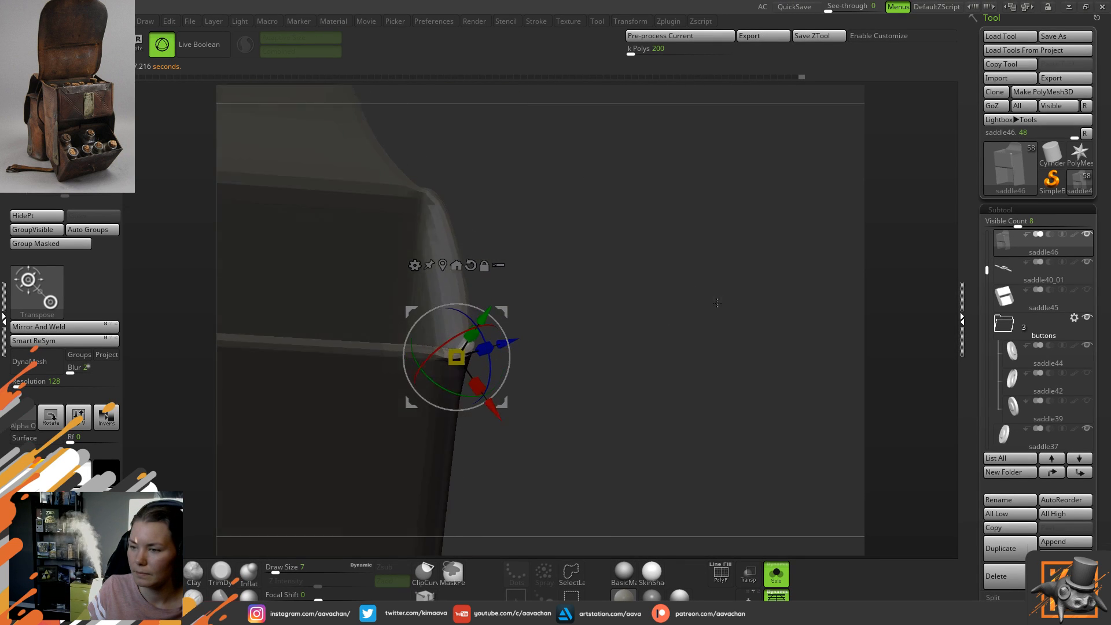
# - Clear the mask and smooth the displaced front corner into the rim along the front and side panels
pyautogui.keyDown('ctrl'); pyautogui.moveTo(591, 286); pyautogui.dragTo(640, 336); pyautogui.keyUp('ctrl')
pyautogui.press('q')
pyautogui.moveTo(607, 288); pyautogui.dragTo(608, 344)
pyautogui.moveTo(552, 321); pyautogui.dragTo(516, 347)
pyautogui.keyDown('shift'); pyautogui.moveTo(429, 372); pyautogui.dragTo(408, 371); pyautogui.keyUp('shift')
pyautogui.moveTo(559, 359)
pyautogui.mouseDown()
pyautogui.moveTo(578, 350)
pyautogui.moveTo(584, 266)
pyautogui.mouseUp()
pyautogui.keyDown('shift'); pyautogui.moveTo(438, 389); pyautogui.dragTo(439, 379); pyautogui.keyUp('shift')
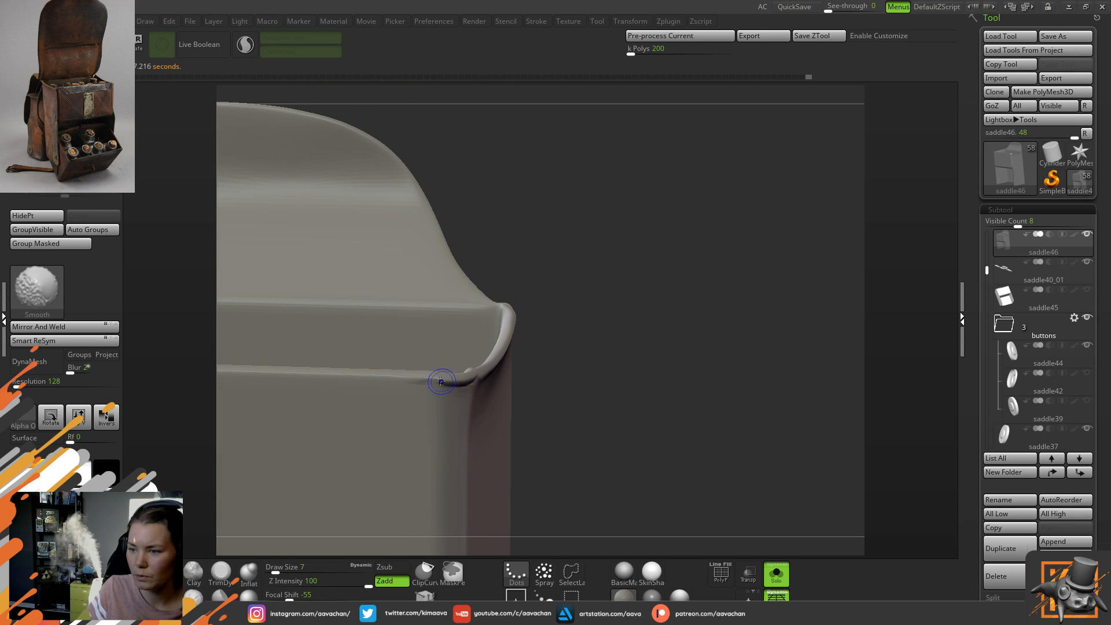
pyautogui.moveTo(669, 324); pyautogui.dragTo(486, 373)
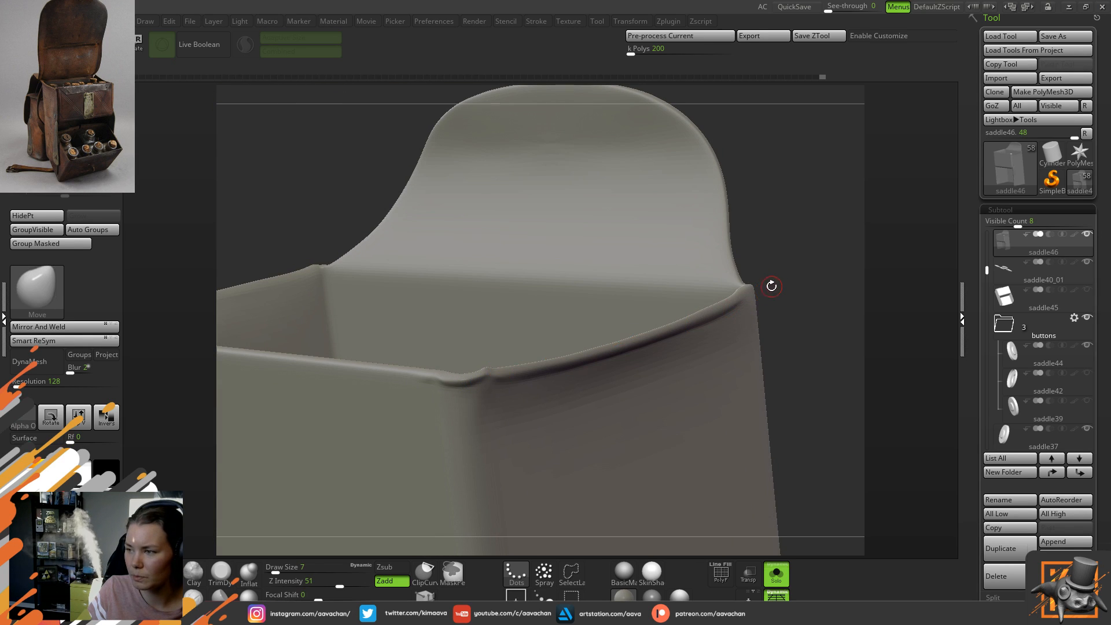
pyautogui.moveTo(772, 285); pyautogui.dragTo(717, 282)
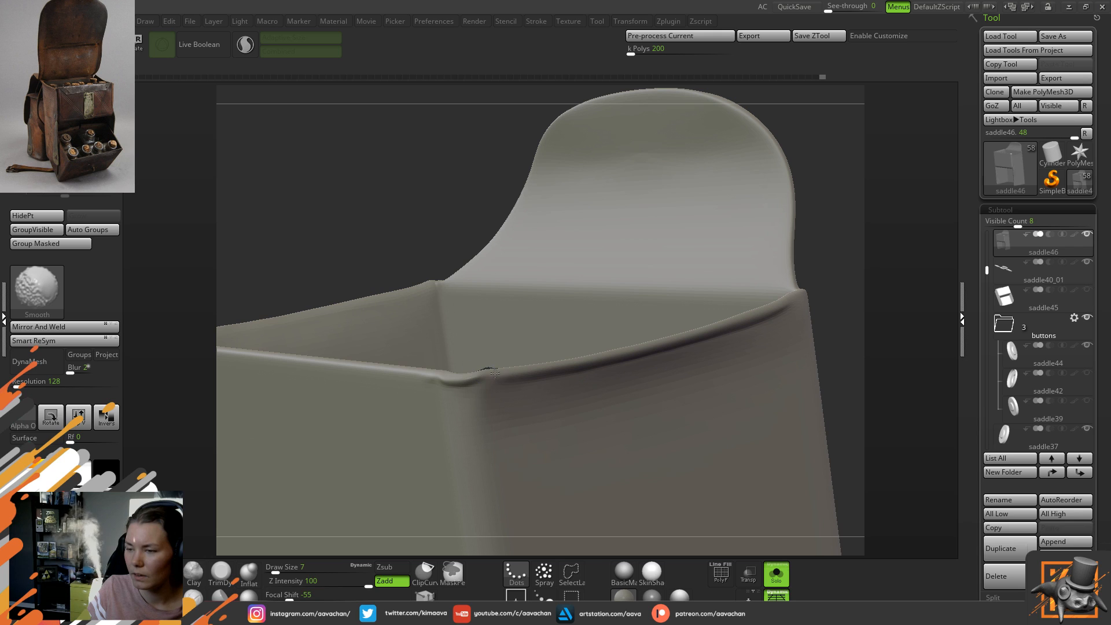
pyautogui.keyDown('shift'); pyautogui.moveTo(498, 373); pyautogui.dragTo(509, 368); pyautogui.keyUp('shift')
pyautogui.moveTo(382, 200)
pyautogui.mouseDown()
pyautogui.moveTo(414, 310)
pyautogui.moveTo(423, 278)
pyautogui.mouseUp()
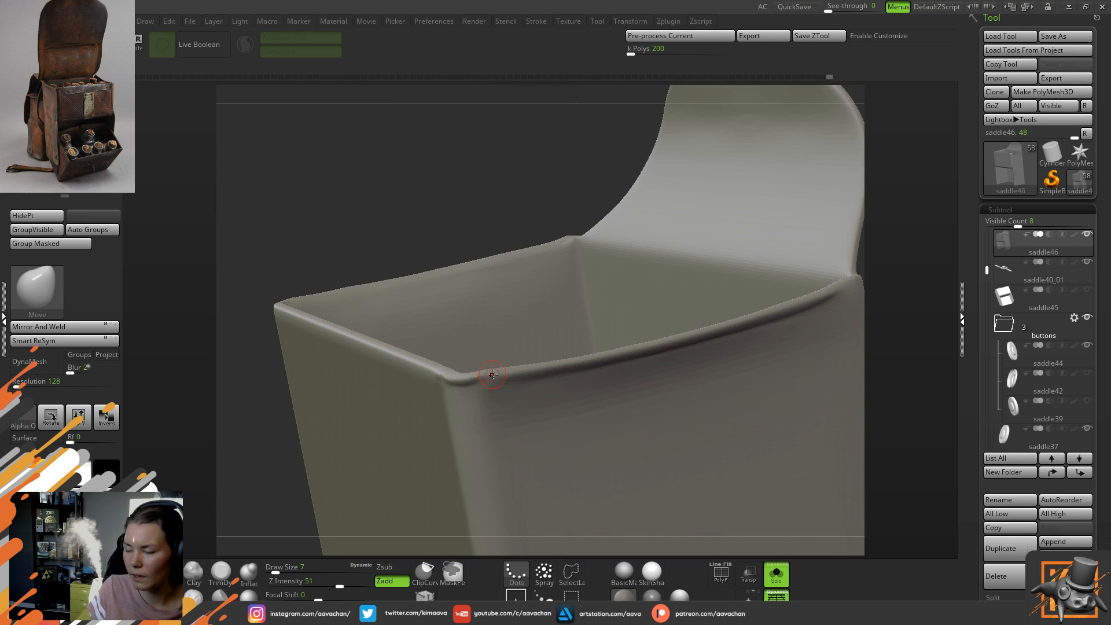
# - Thicken the rim at the front corner lightly with the Inflat brush at intensity 10
pyautogui.click(249, 572)
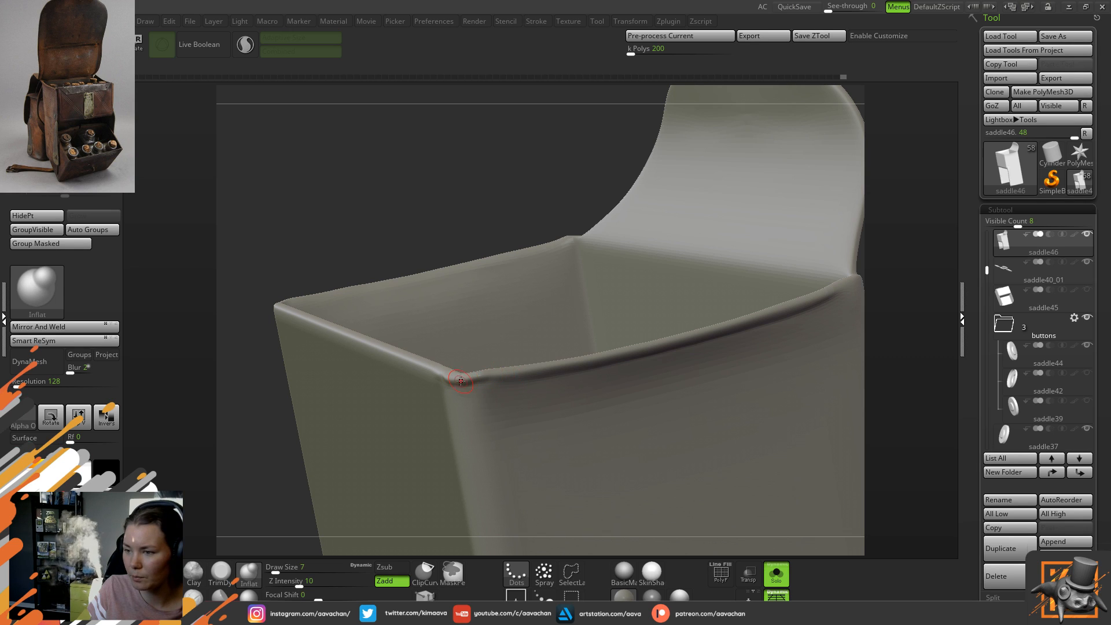
pyautogui.moveTo(348, 274); pyautogui.dragTo(370, 139)
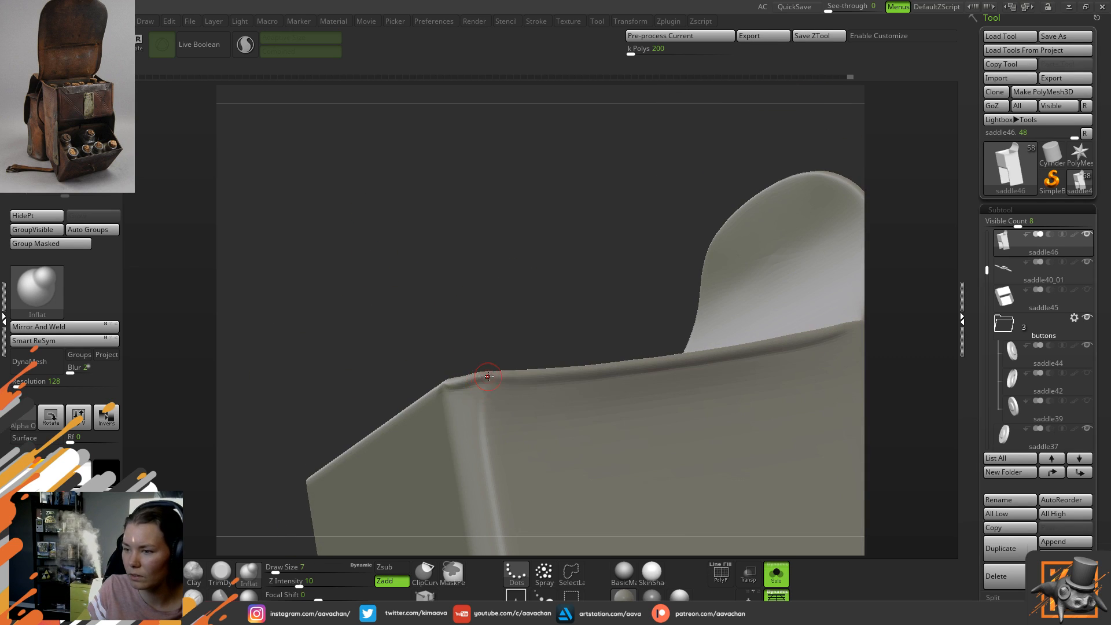
pyautogui.moveTo(437, 363); pyautogui.dragTo(445, 372)
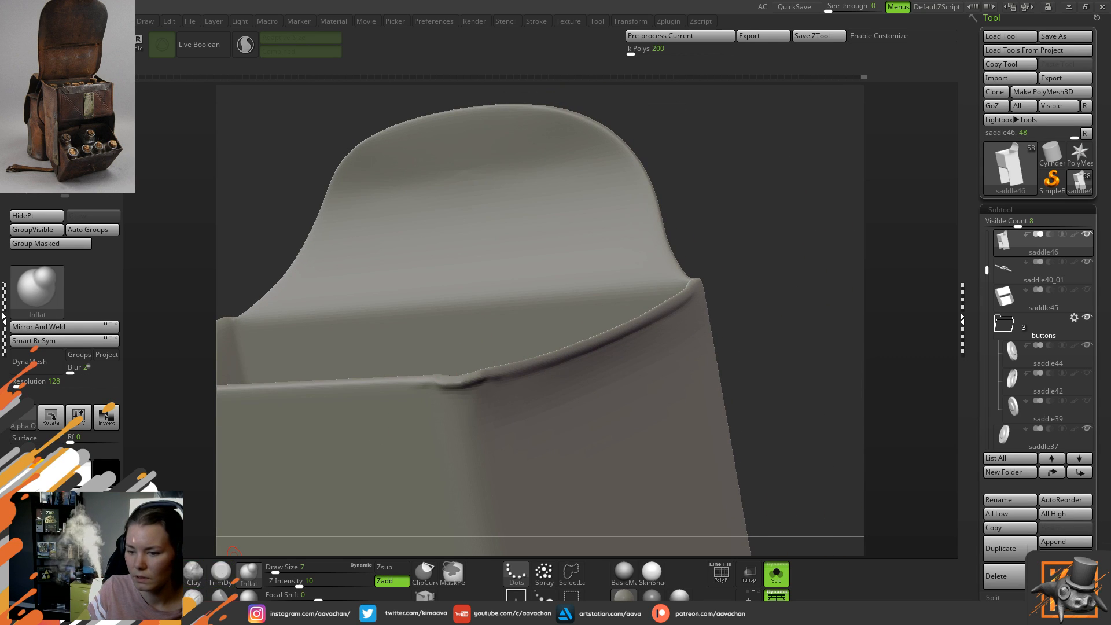
# - Even out the rim around the front corner using the Move brush with draw size 14
pyautogui.press('b')
pyautogui.press('m')
pyautogui.press('v')
pyautogui.press('space')
pyautogui.click(469, 381)
pyautogui.moveTo(464, 383)
pyautogui.mouseDown()
pyautogui.moveTo(456, 391)
pyautogui.moveTo(498, 379)
pyautogui.mouseUp()
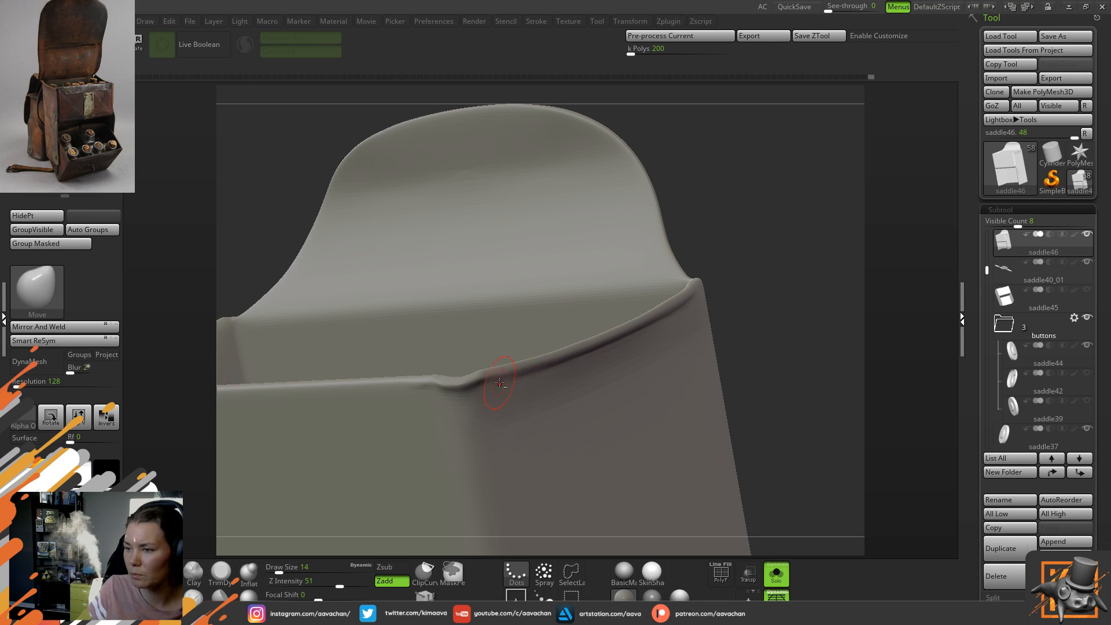
pyautogui.keyDown('ctrl'); pyautogui.moveTo(504, 386); pyautogui.dragTo(502, 410, button='right'); pyautogui.keyUp('ctrl')
# - Show the whole bag and examine how the reshaped corner and side rim sit beneath the lid, comparing with the isolated body
pyautogui.moveTo(660, 285)
pyautogui.mouseDown()
pyautogui.moveTo(657, 330)
pyautogui.moveTo(682, 302)
pyautogui.mouseUp()
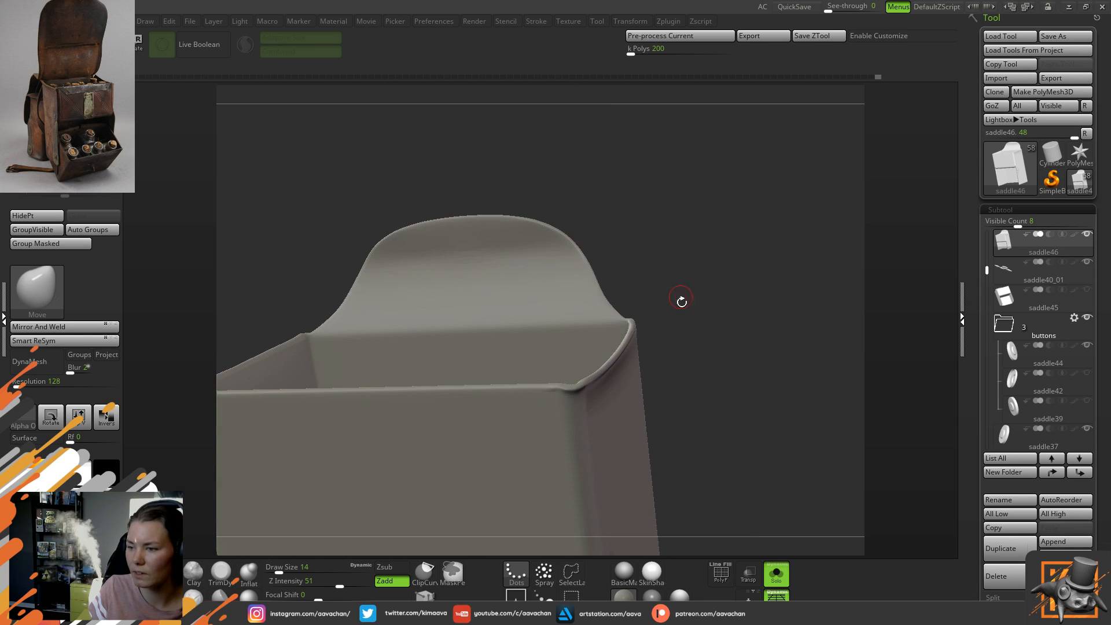
pyautogui.click(777, 573)
pyautogui.moveTo(792, 413); pyautogui.dragTo(743, 412)
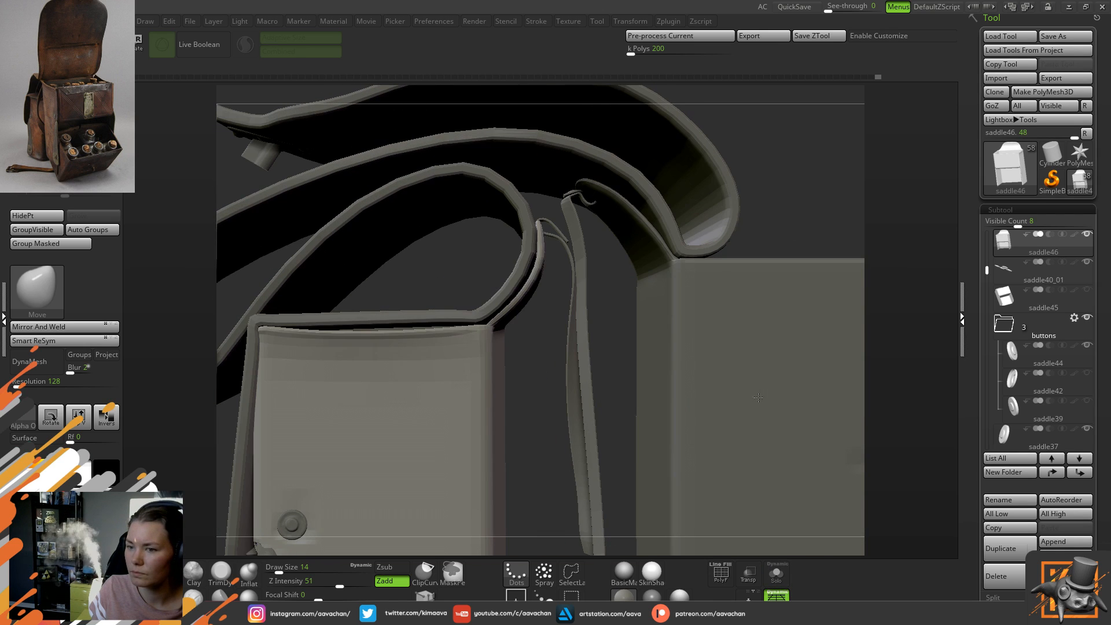
pyautogui.keyDown('ctrl'); pyautogui.moveTo(469, 364); pyautogui.dragTo(403, 354, button='right'); pyautogui.keyUp('ctrl')
pyautogui.moveTo(233, 426); pyautogui.dragTo(432, 441)
pyautogui.keyDown('ctrl'); pyautogui.moveTo(432, 442); pyautogui.dragTo(710, 332, button='right'); pyautogui.keyUp('ctrl')
pyautogui.moveTo(710, 332); pyautogui.dragTo(434, 388)
pyautogui.moveTo(282, 405); pyautogui.dragTo(344, 235)
pyautogui.click(775, 573)
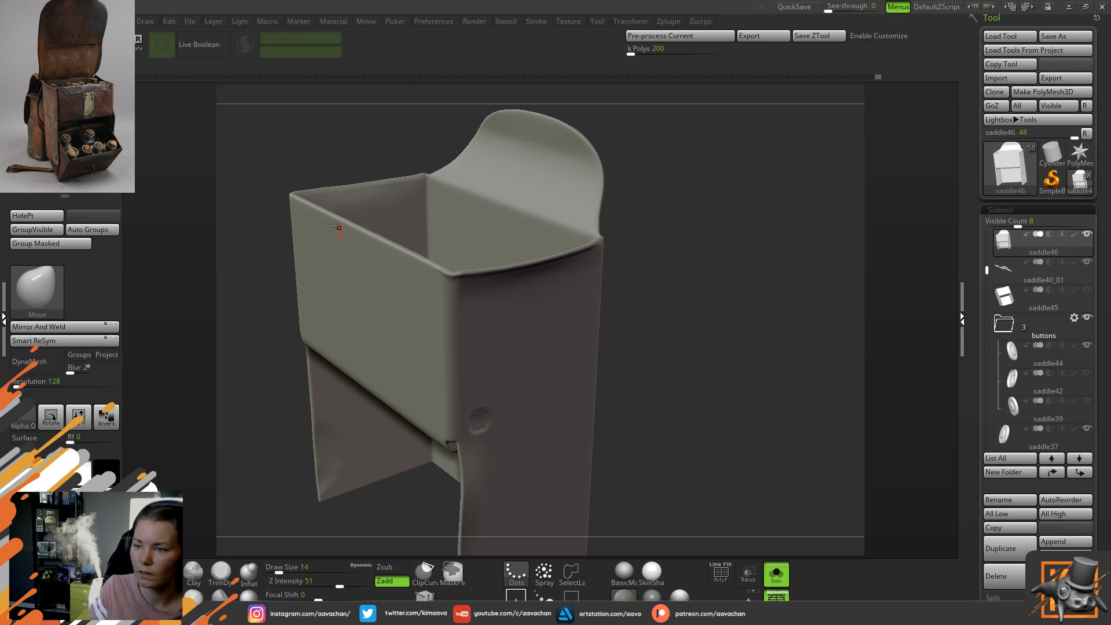
pyautogui.click(775, 573)
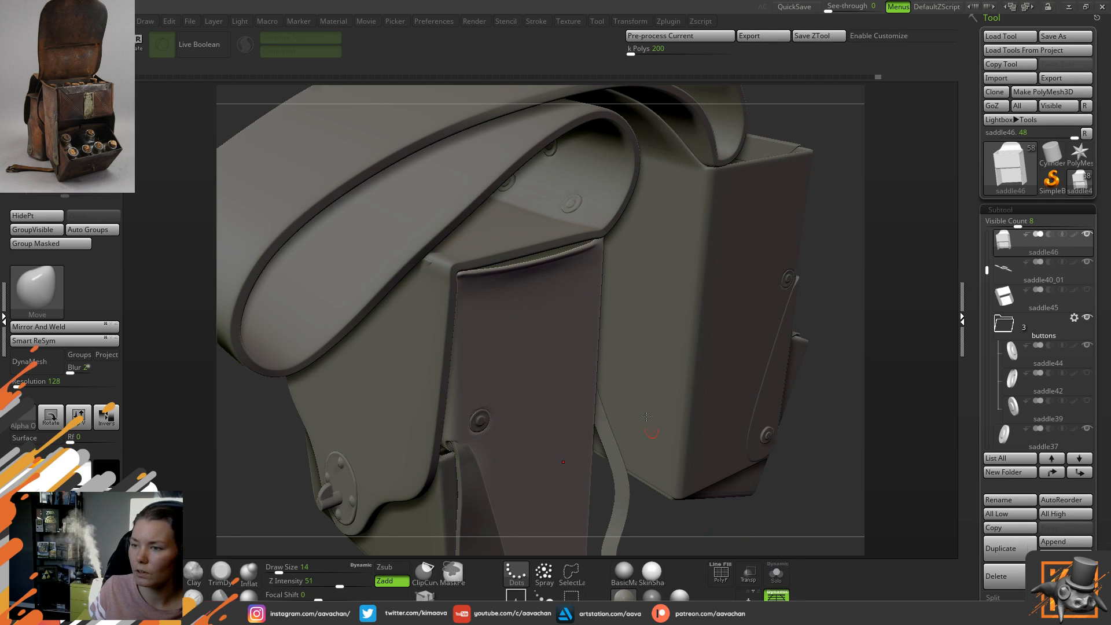
pyautogui.moveTo(727, 494); pyautogui.dragTo(474, 414)
pyautogui.moveTo(284, 467); pyautogui.dragTo(403, 342)
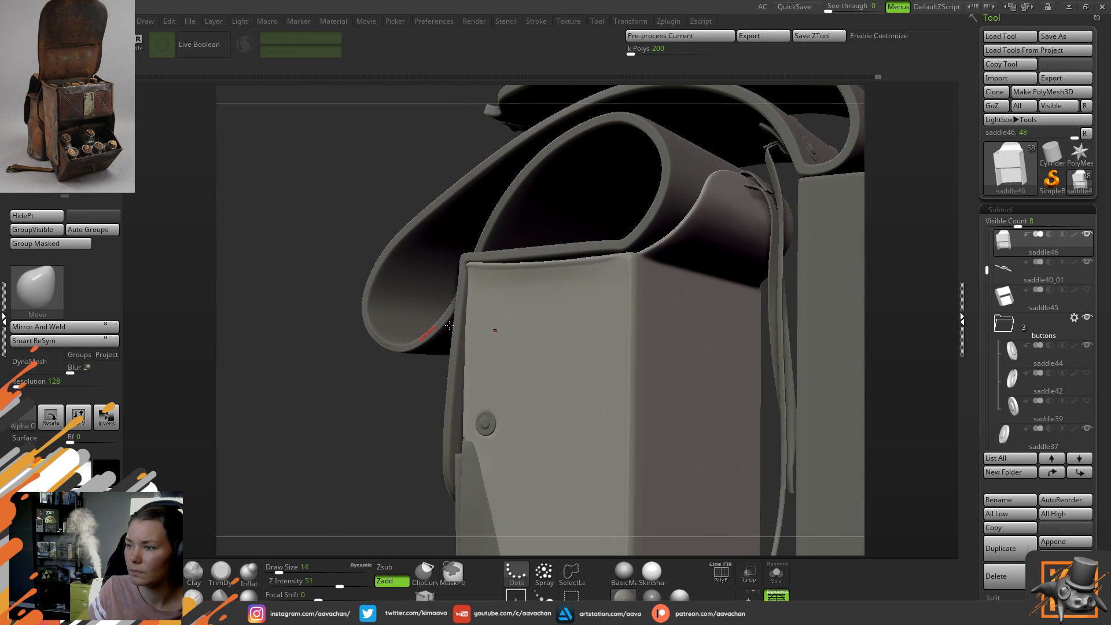
# - Isolate the bag body at its rear rim corner and reduce the draw size to 8
pyautogui.click(776, 573)
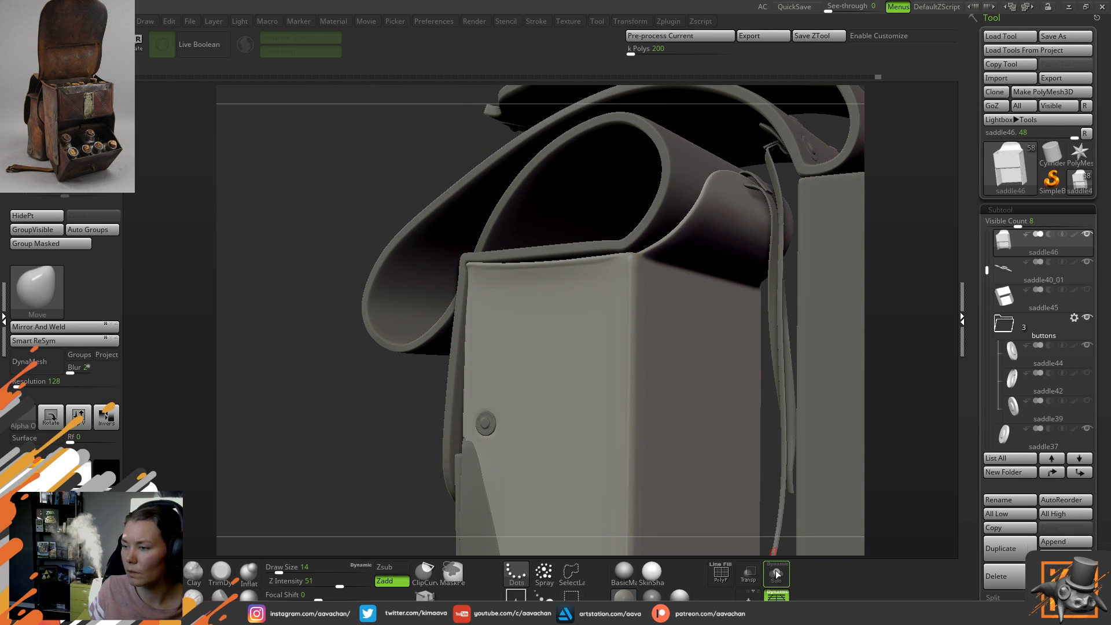
pyautogui.moveTo(776, 303); pyautogui.dragTo(757, 412)
pyautogui.moveTo(596, 312); pyautogui.dragTo(578, 300, button='right')
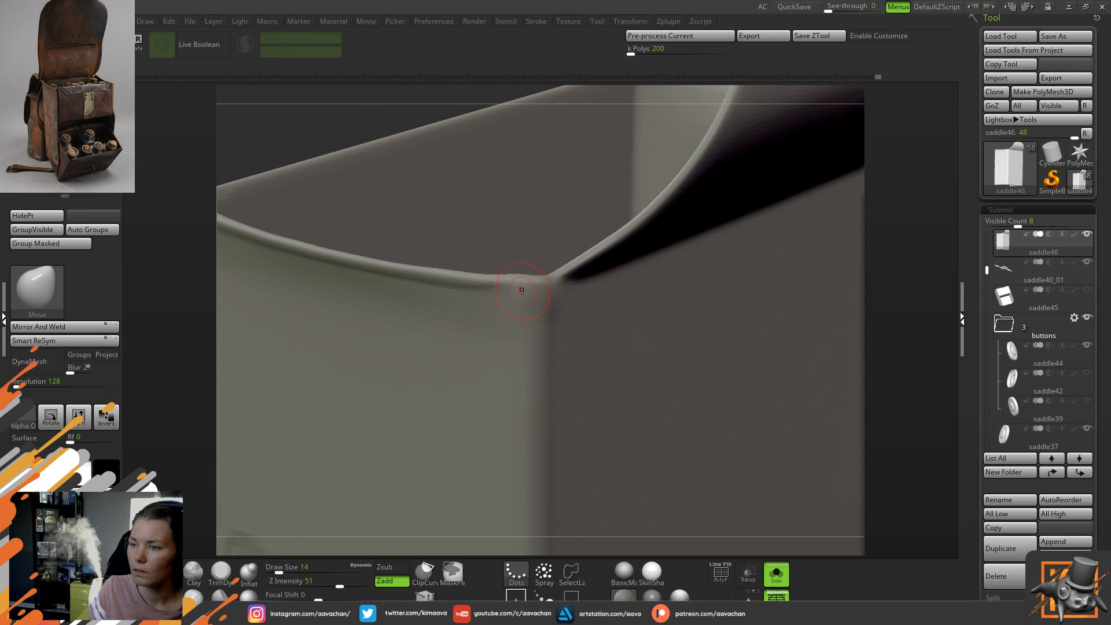
pyautogui.press('space')
pyautogui.moveTo(523, 291); pyautogui.dragTo(521, 293)
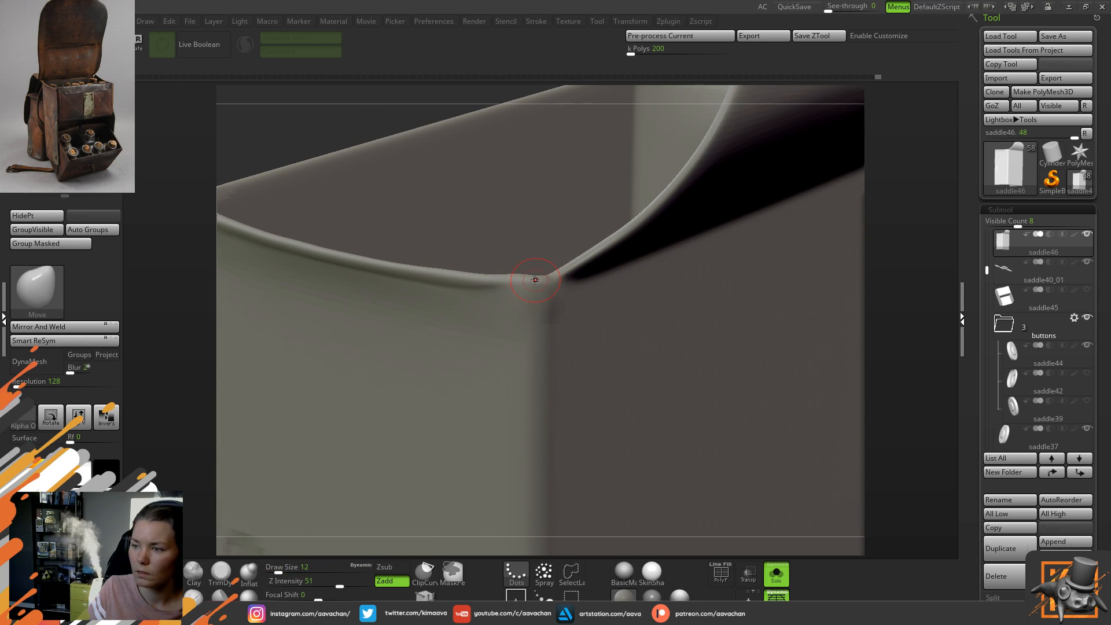
pyautogui.moveTo(908, 298); pyautogui.dragTo(850, 313, button='right')
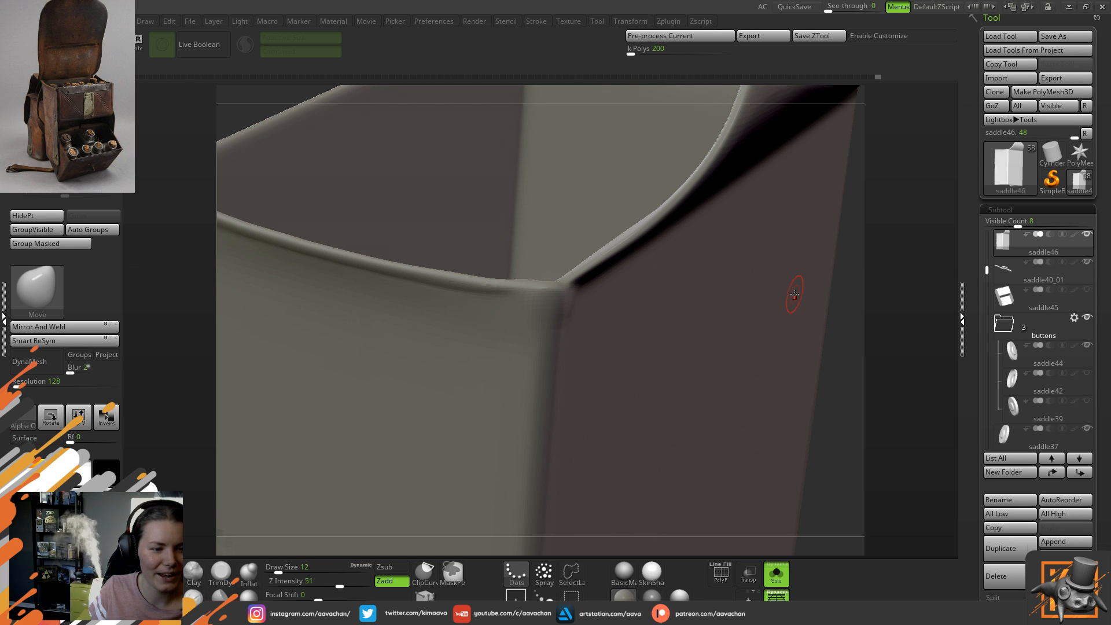
pyautogui.moveTo(887, 304)
pyautogui.mouseDown(button='right')
pyautogui.moveTo(905, 305)
pyautogui.moveTo(867, 304)
pyautogui.mouseUp(button='right')
pyautogui.press('space')
pyautogui.moveTo(561, 294)
pyautogui.mouseDown()
pyautogui.moveTo(539, 291)
pyautogui.moveTo(563, 291)
pyautogui.mouseUp()
# - Mask the rim edge at the rear corner where the side panel meets the back, covering its inner and outer faces
pyautogui.moveTo(880, 267); pyautogui.dragTo(878, 295, button='right')
pyautogui.moveTo(640, 248); pyautogui.dragTo(635, 316, button='right')
pyautogui.keyDown('ctrl'); pyautogui.moveTo(552, 276); pyautogui.dragTo(539, 276); pyautogui.keyUp('ctrl')
pyautogui.moveTo(630, 264); pyautogui.dragTo(637, 325, button='right')
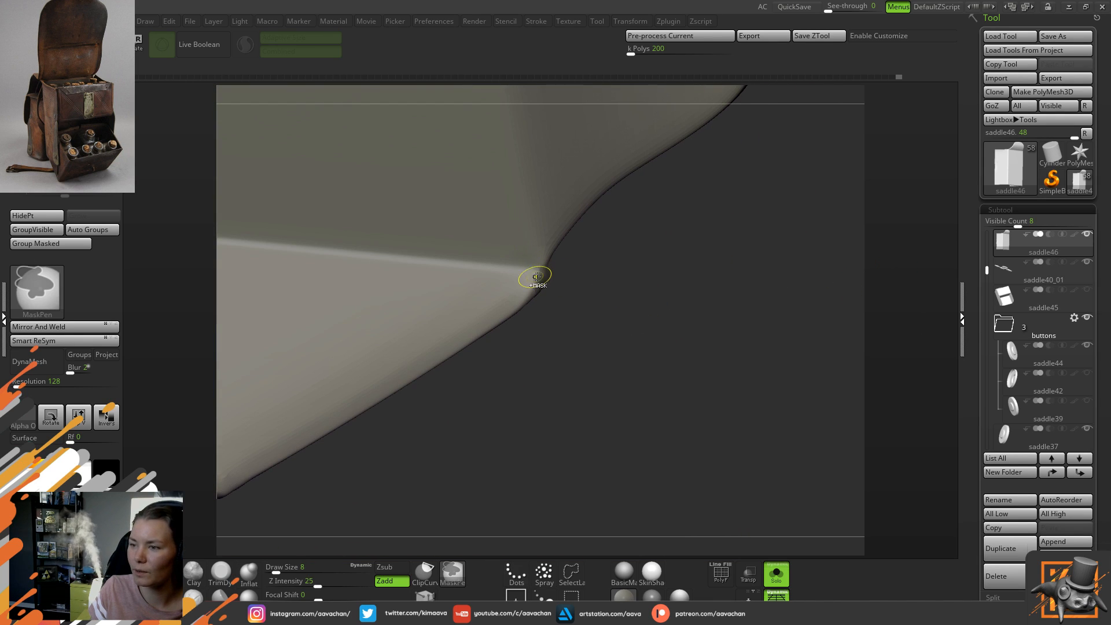
pyautogui.keyDown('ctrl'); pyautogui.moveTo(533, 289); pyautogui.dragTo(538, 285); pyautogui.keyUp('ctrl')
pyautogui.moveTo(641, 392)
pyautogui.mouseDown(button='right')
pyautogui.moveTo(612, 227)
pyautogui.moveTo(609, 338)
pyautogui.mouseUp(button='right')
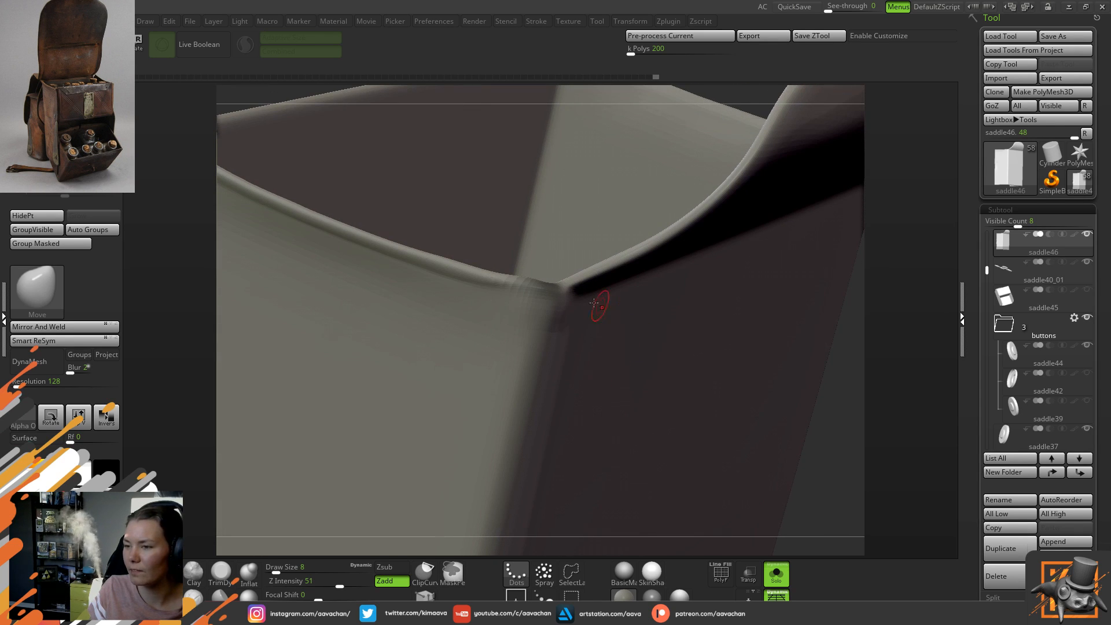
pyautogui.keyDown('ctrl'); pyautogui.moveTo(523, 288); pyautogui.dragTo(525, 283); pyautogui.keyUp('ctrl')
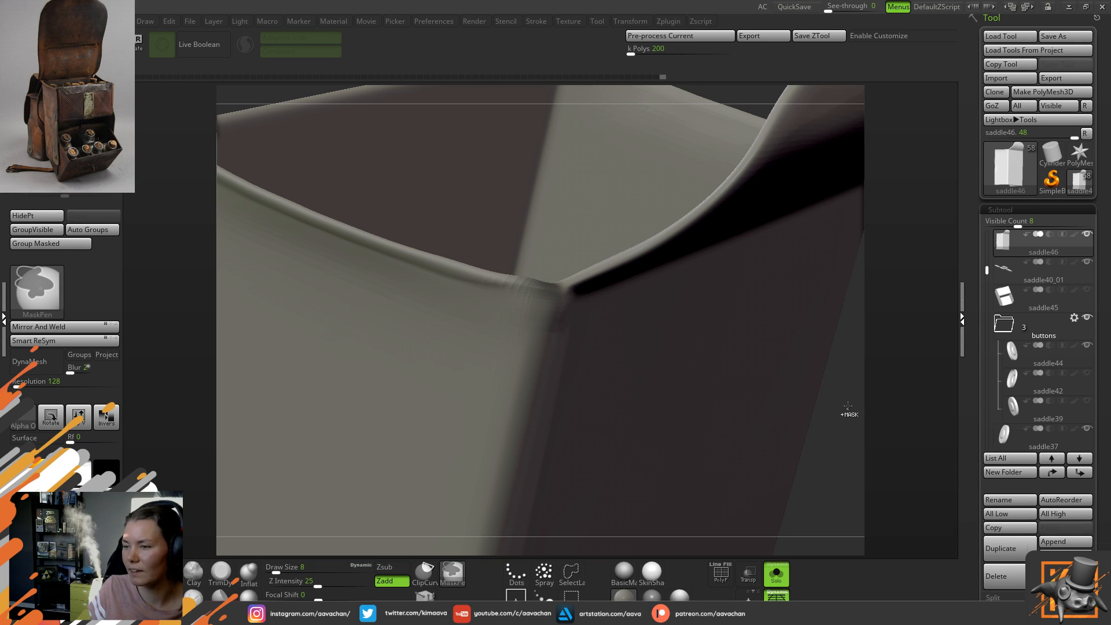
# - Invert the mask and adjust the unmasked rim at the rear corner using the transform gizmo centred on it
pyautogui.keyDown('ctrl'); pyautogui.click(847, 406); pyautogui.keyUp('ctrl')
pyautogui.press('w')
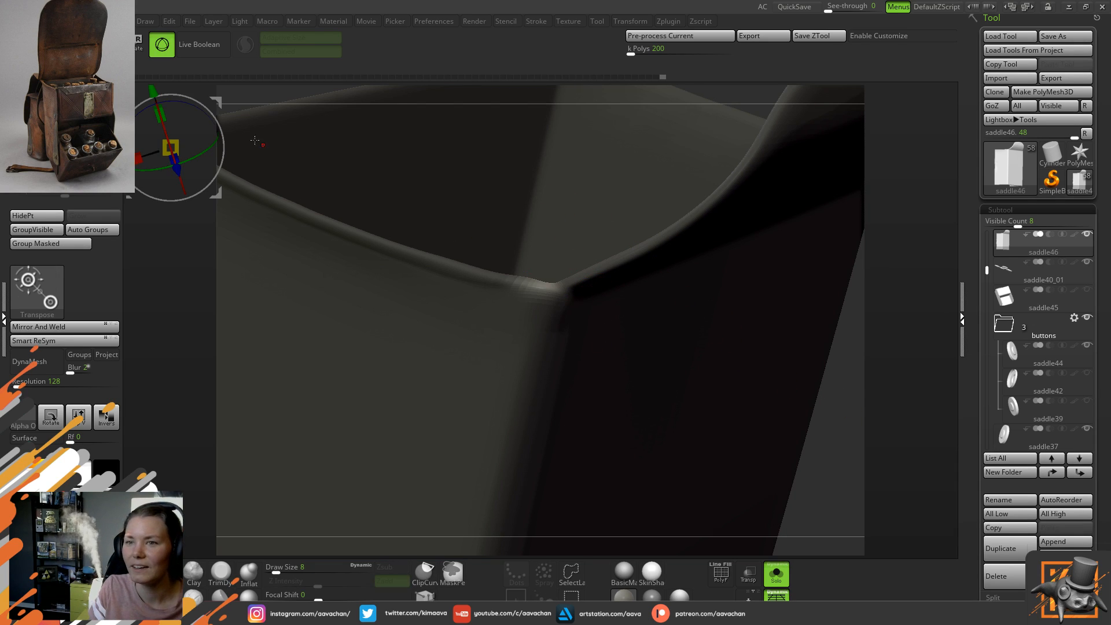
pyautogui.keyDown('ctrl'); pyautogui.moveTo(682, 297); pyautogui.dragTo(669, 274, button='right'); pyautogui.keyUp('ctrl')
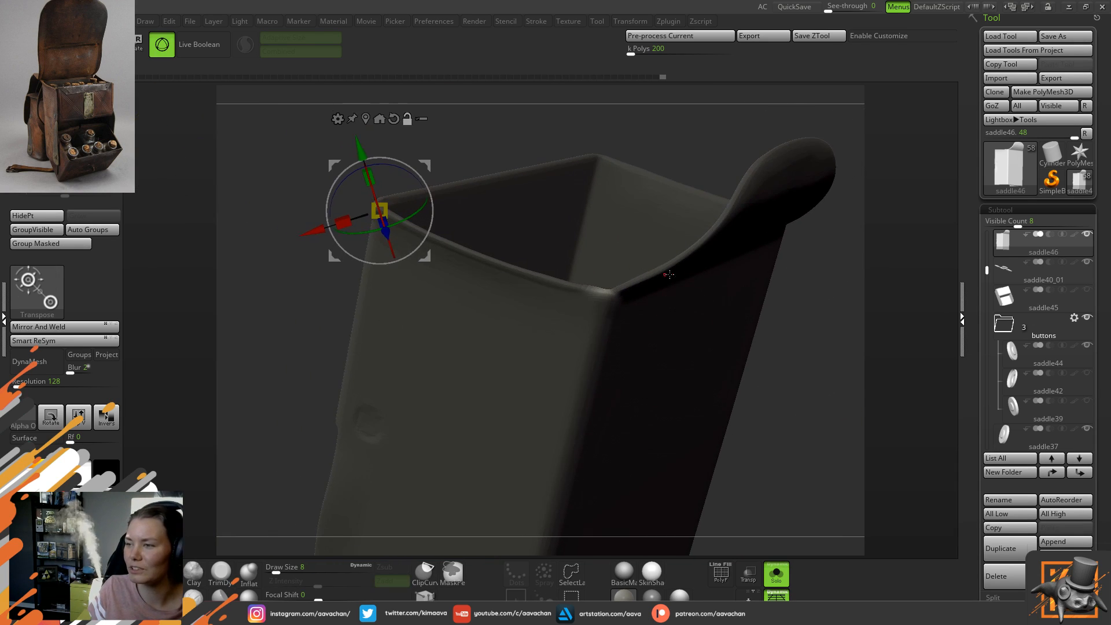
pyautogui.click(365, 118)
pyautogui.click(617, 200)
pyautogui.keyDown('ctrl'); pyautogui.moveTo(693, 294); pyautogui.dragTo(725, 405, button='right'); pyautogui.keyUp('ctrl')
pyautogui.moveTo(415, 321); pyautogui.dragTo(428, 272)
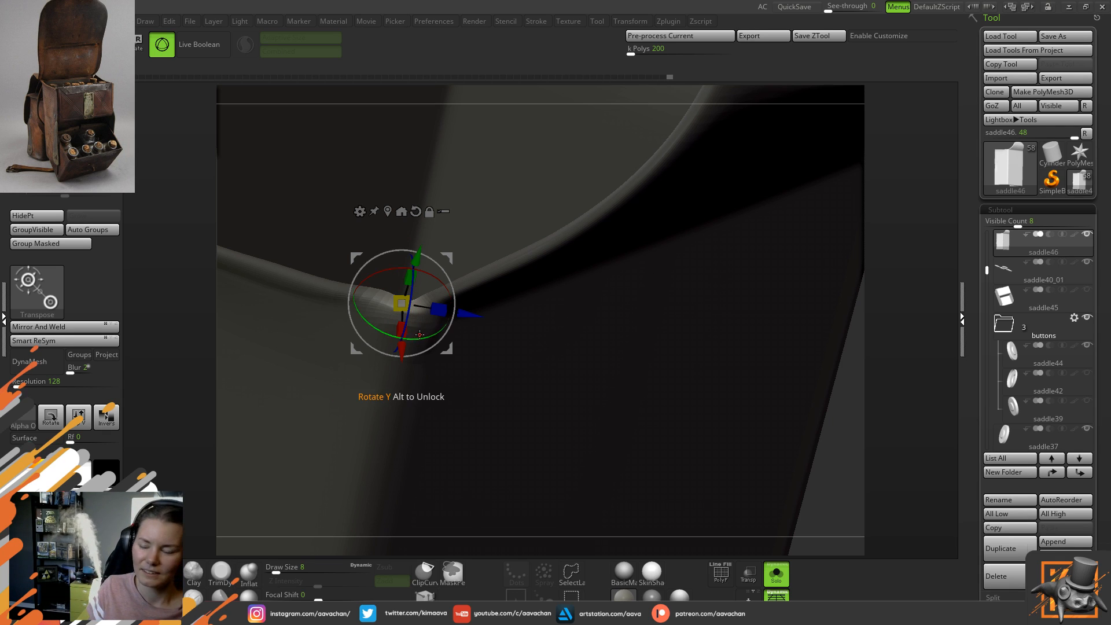
pyautogui.moveTo(897, 321); pyautogui.dragTo(880, 300)
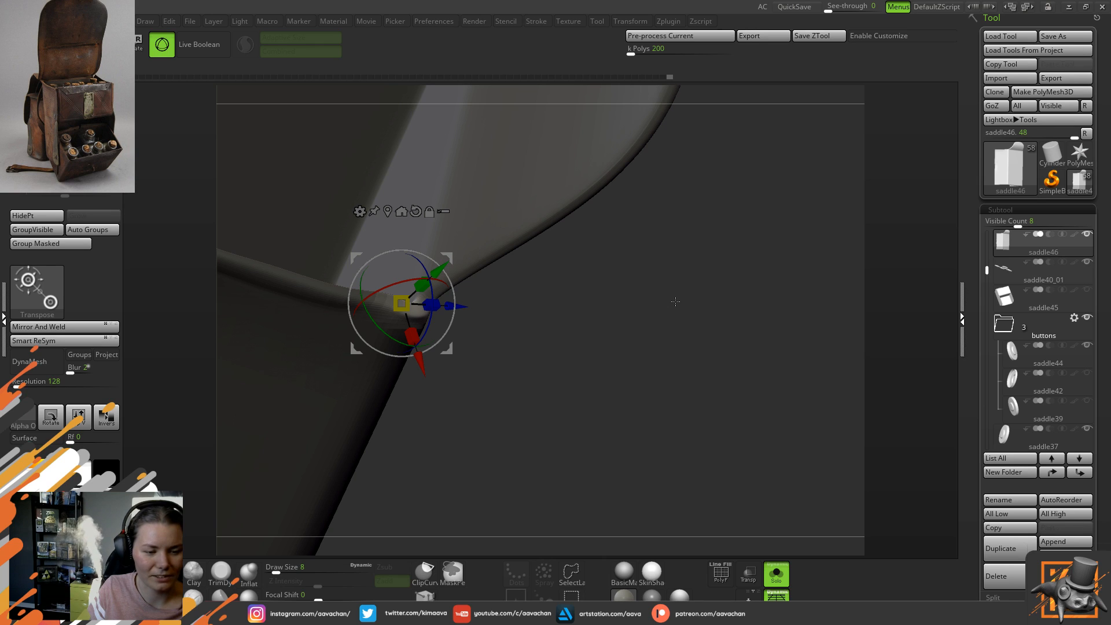
# - Clear the mask and nudge the rim at the rear corner into a softer shape with the Move brush
pyautogui.press('q')
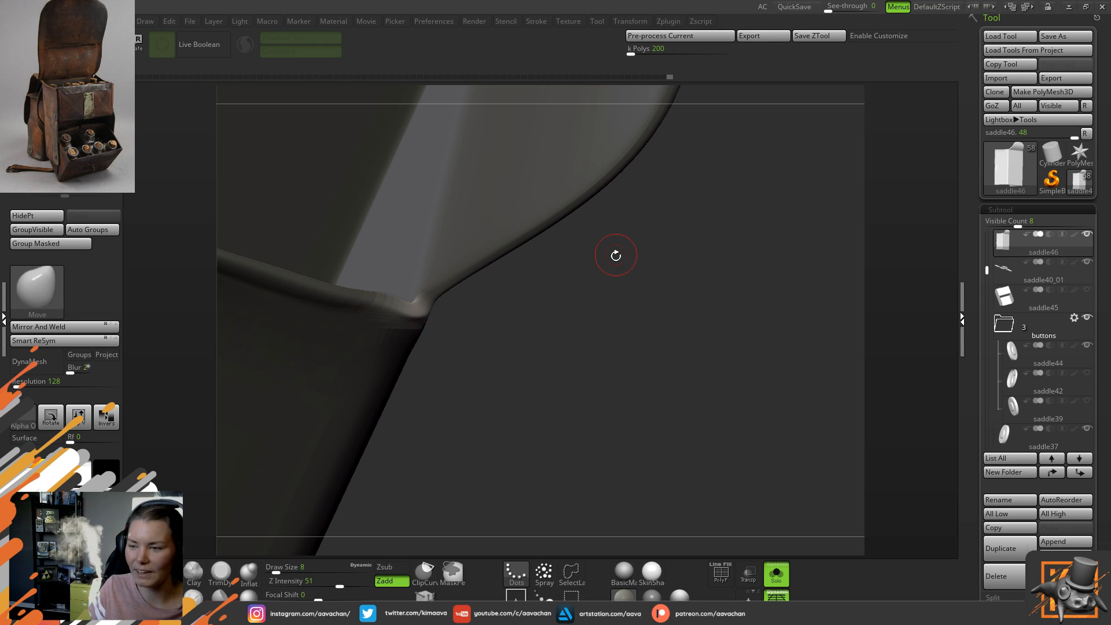
pyautogui.keyDown('ctrl'); pyautogui.moveTo(582, 307); pyautogui.dragTo(637, 359); pyautogui.keyUp('ctrl')
pyautogui.moveTo(557, 344); pyautogui.dragTo(560, 401)
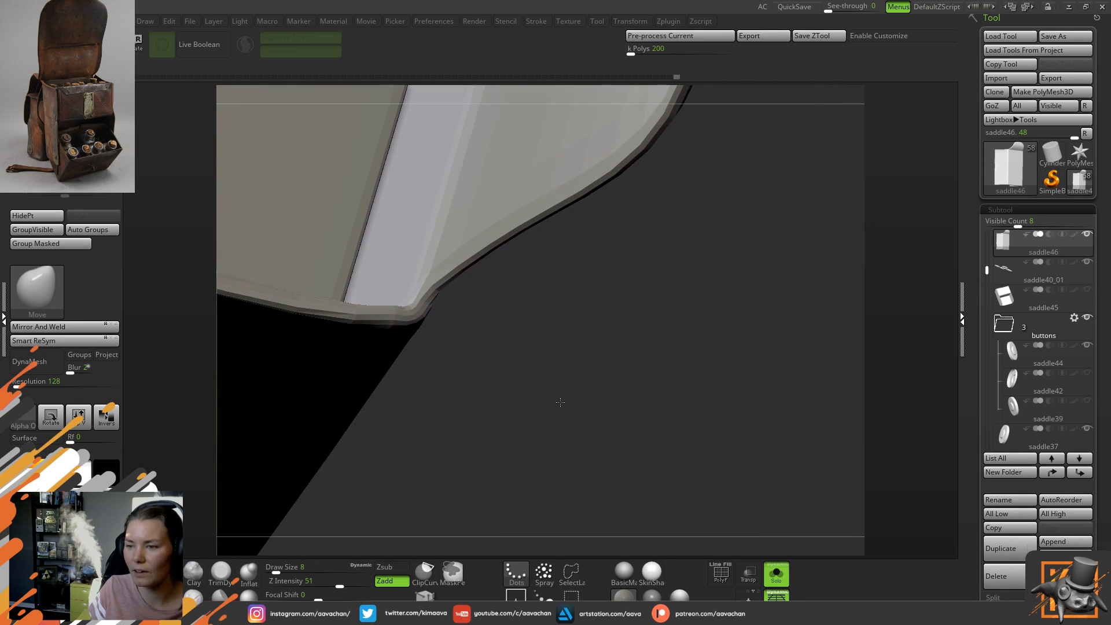
pyautogui.moveTo(570, 352)
pyautogui.mouseDown()
pyautogui.moveTo(505, 329)
pyautogui.moveTo(522, 333)
pyautogui.mouseUp()
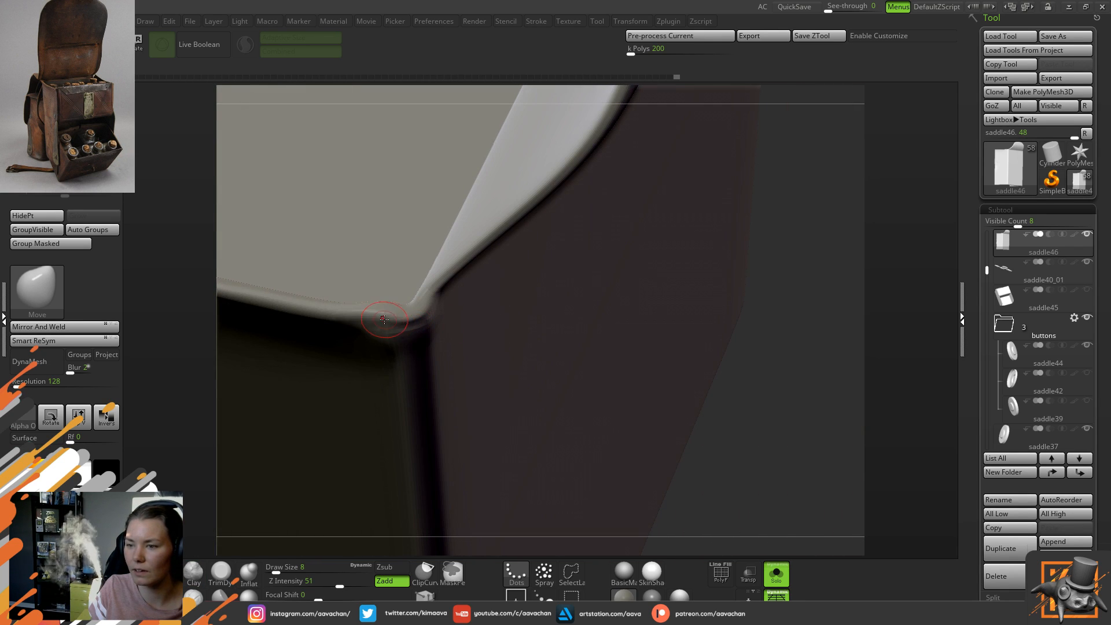
pyautogui.press('space')
pyautogui.moveTo(381, 313); pyautogui.dragTo(377, 315)
pyautogui.moveTo(388, 311); pyautogui.dragTo(407, 313)
pyautogui.moveTo(380, 318); pyautogui.dragTo(379, 320)
pyautogui.moveTo(405, 306); pyautogui.dragTo(481, 288, button='right')
pyautogui.moveTo(704, 340); pyautogui.dragTo(445, 258)
# - Set the draw size to 6 and smooth the front of the rim at the rear corner
pyautogui.press('space')
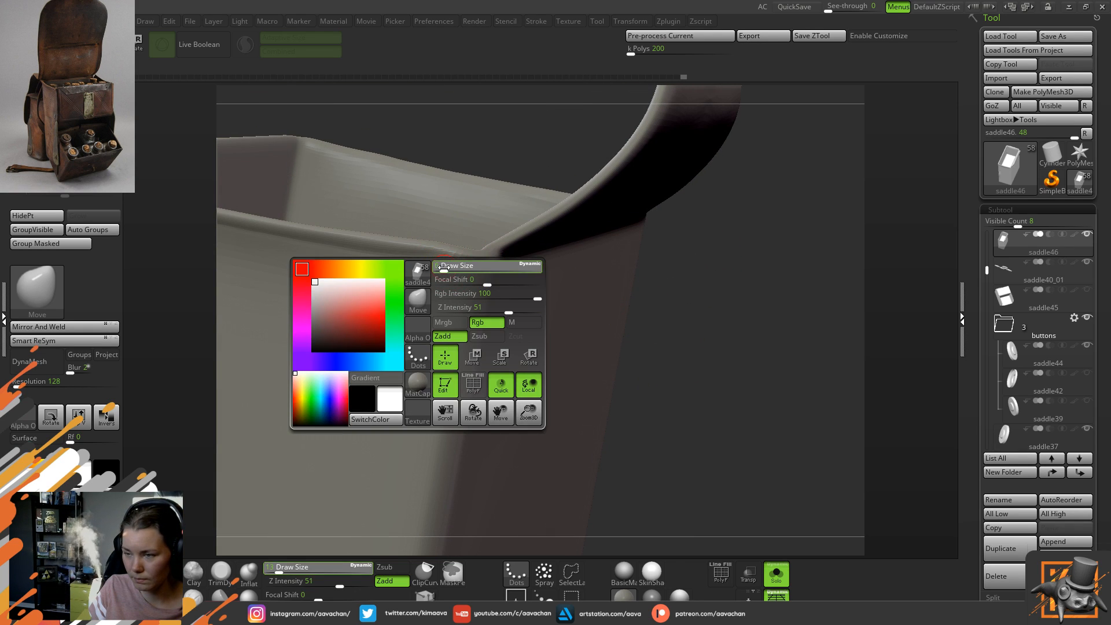
pyautogui.click(444, 268)
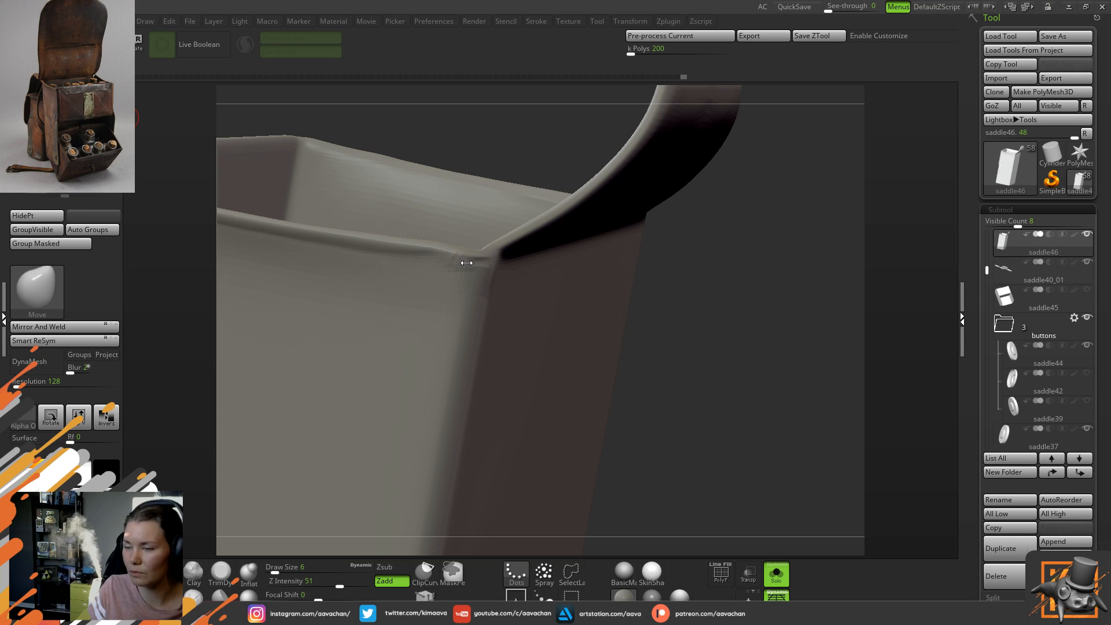
pyautogui.moveTo(466, 263)
pyautogui.keyDown('shift'); pyautogui.mouseDown()
pyautogui.moveTo(454, 261)
pyautogui.moveTo(475, 266)
pyautogui.mouseUp(); pyautogui.keyUp('shift')
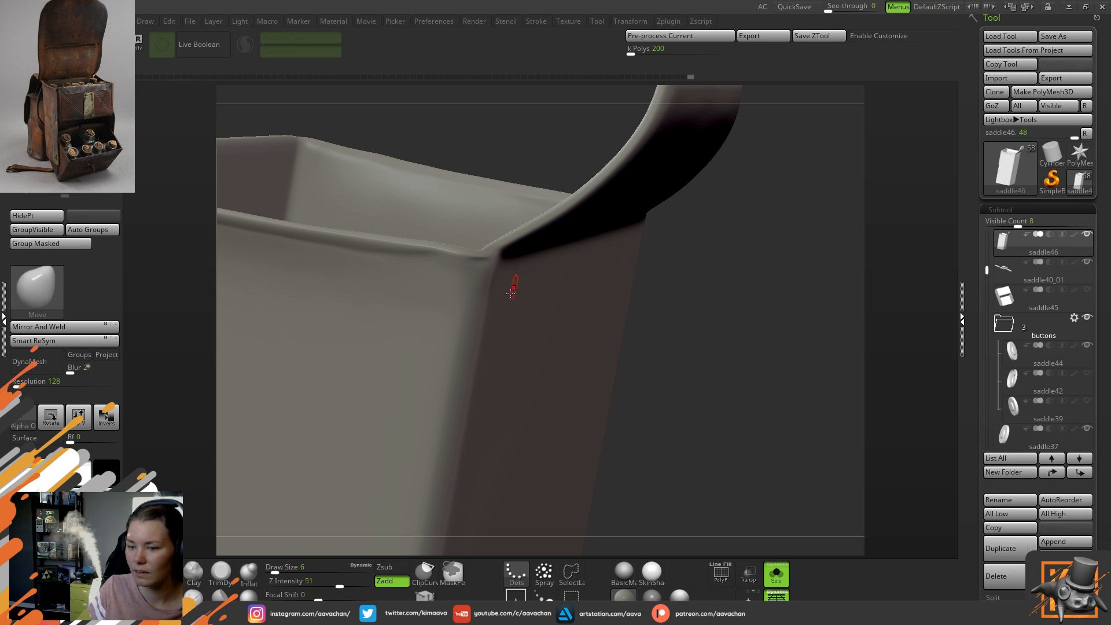
# - Thicken the rim around the rear corner with the Inflat brush at Z intensity 10 and smooth the surface beneath it
pyautogui.click(249, 580)
pyautogui.moveTo(731, 323); pyautogui.dragTo(726, 341)
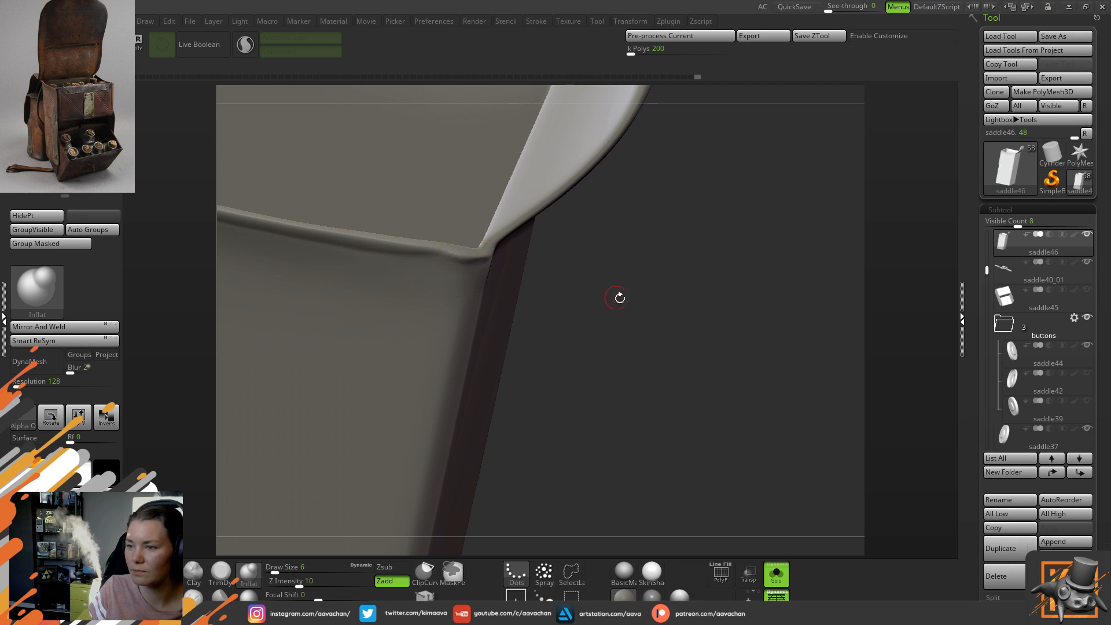
pyautogui.moveTo(611, 294); pyautogui.dragTo(523, 275)
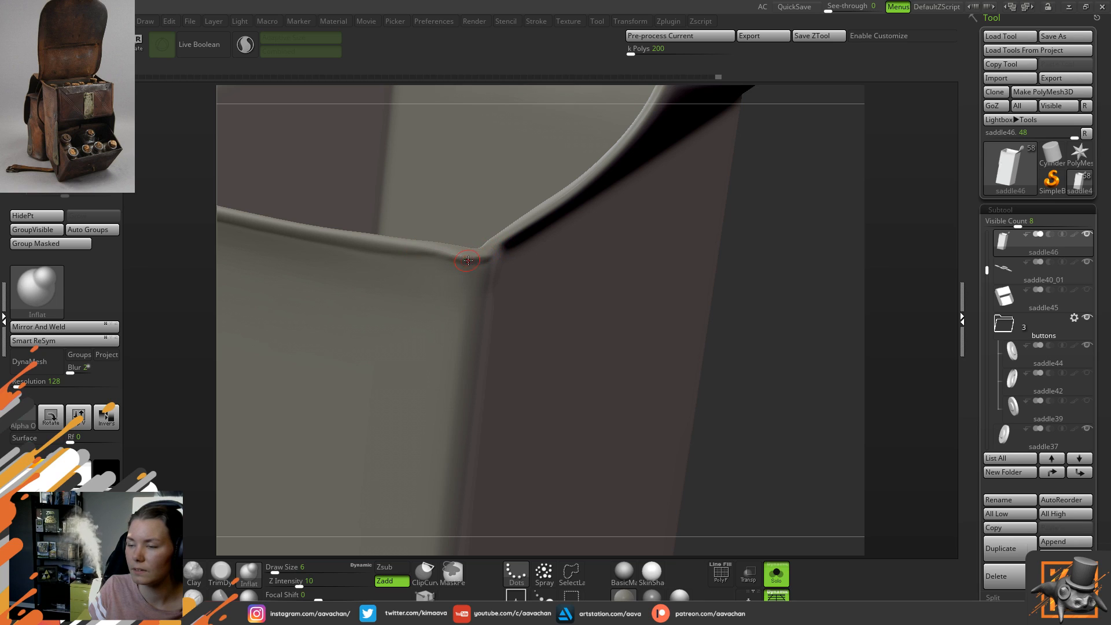
pyautogui.moveTo(434, 252); pyautogui.dragTo(476, 263)
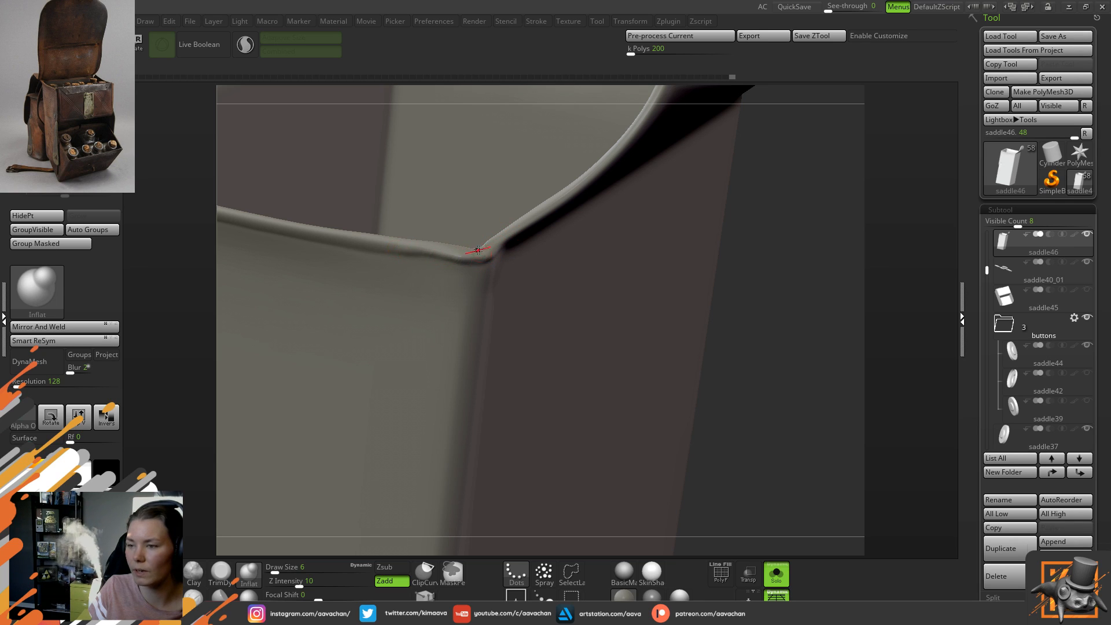
pyautogui.moveTo(740, 275); pyautogui.dragTo(773, 255)
pyautogui.moveTo(648, 308)
pyautogui.mouseDown()
pyautogui.moveTo(602, 231)
pyautogui.moveTo(597, 263)
pyautogui.moveTo(556, 304)
pyautogui.moveTo(582, 303)
pyautogui.mouseUp()
pyautogui.moveTo(511, 297)
pyautogui.keyDown('shift'); pyautogui.mouseDown()
pyautogui.moveTo(522, 287)
pyautogui.moveTo(463, 277)
pyautogui.mouseUp(); pyautogui.keyUp('shift')
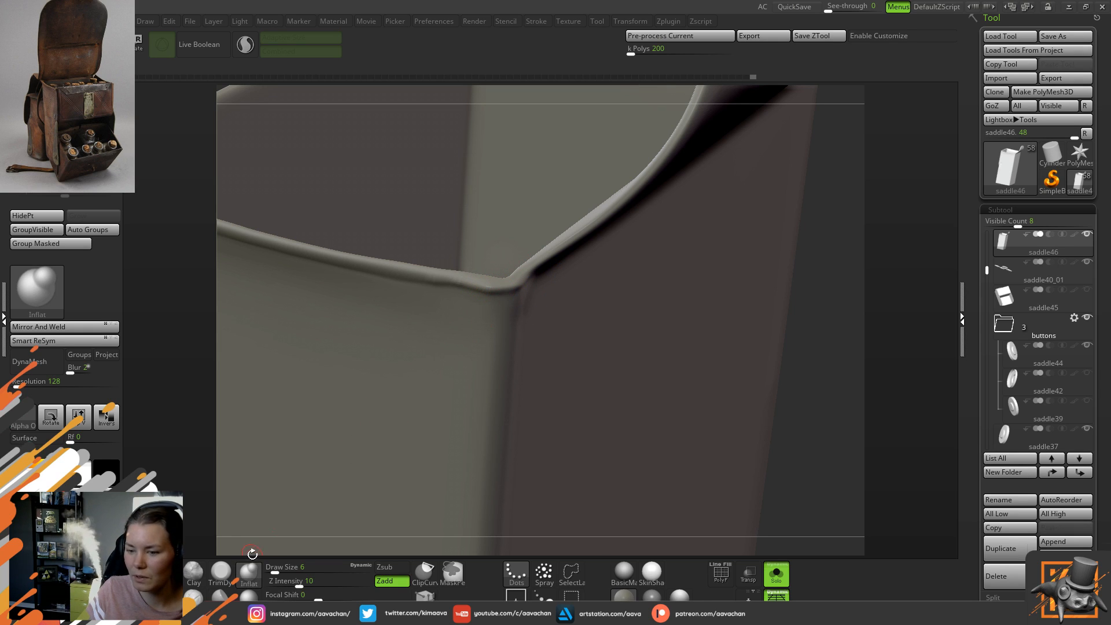
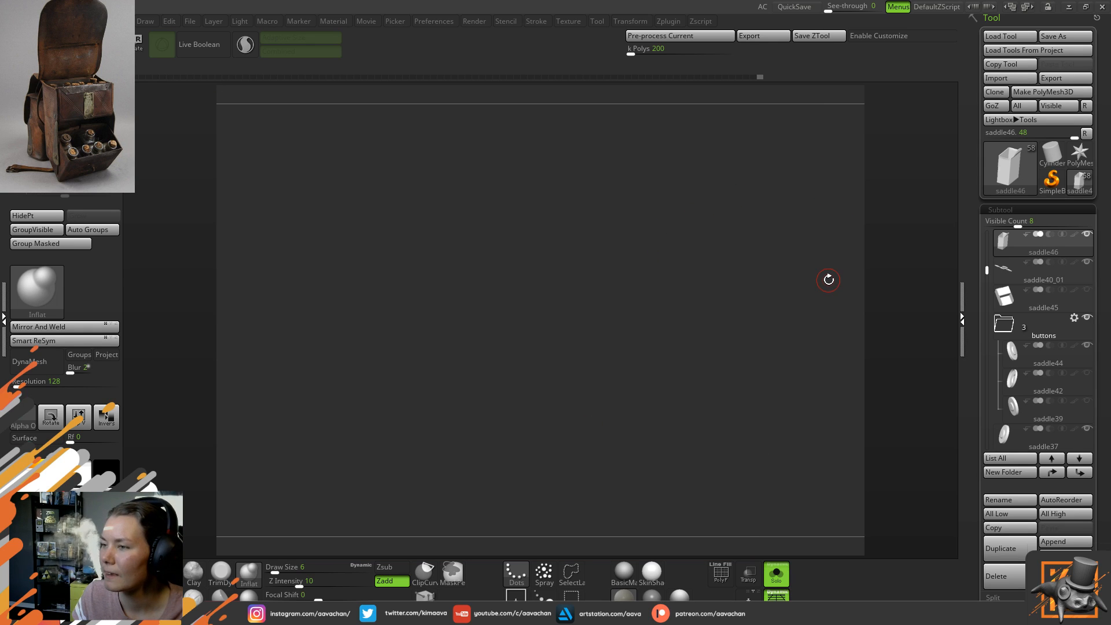
pyautogui.moveTo(830, 277); pyautogui.dragTo(810, 302)
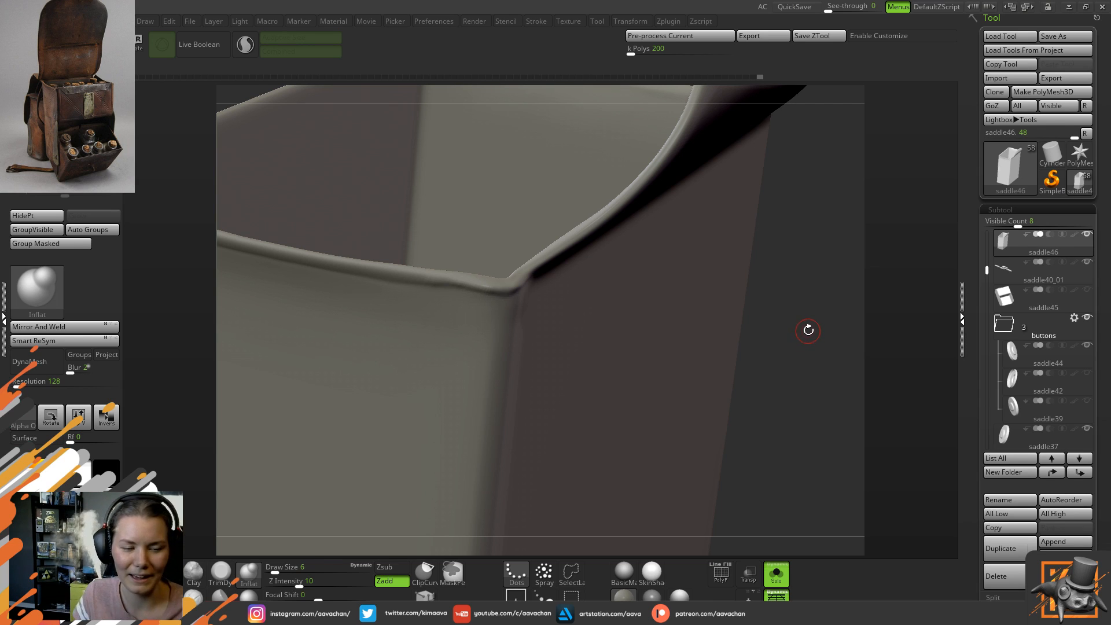
pyautogui.click(1045, 43)
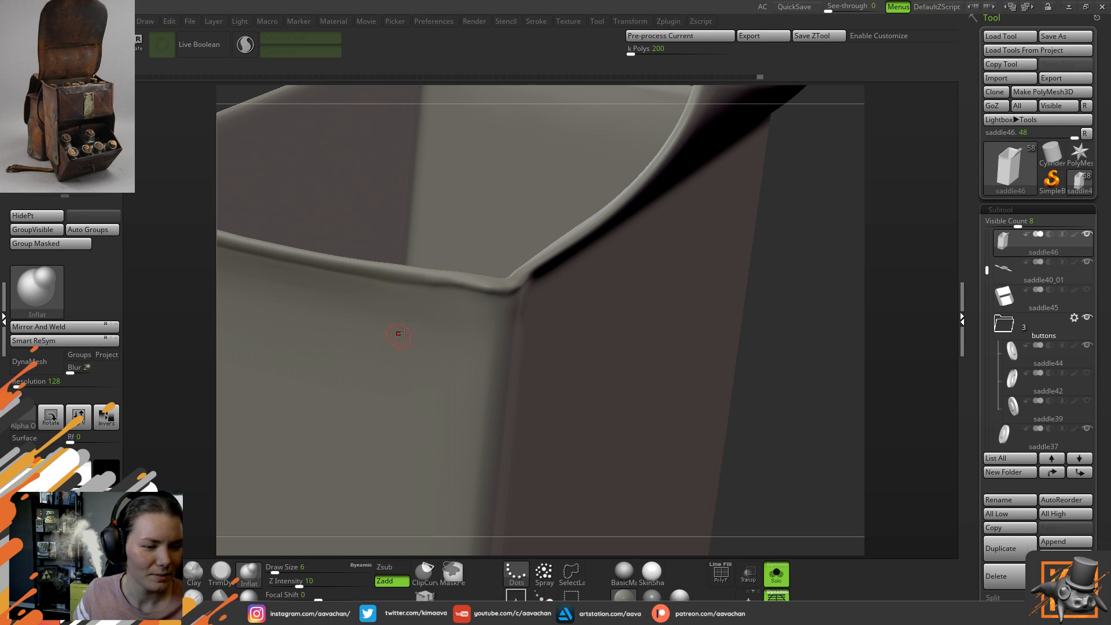
pyautogui.moveTo(843, 272); pyautogui.dragTo(801, 295)
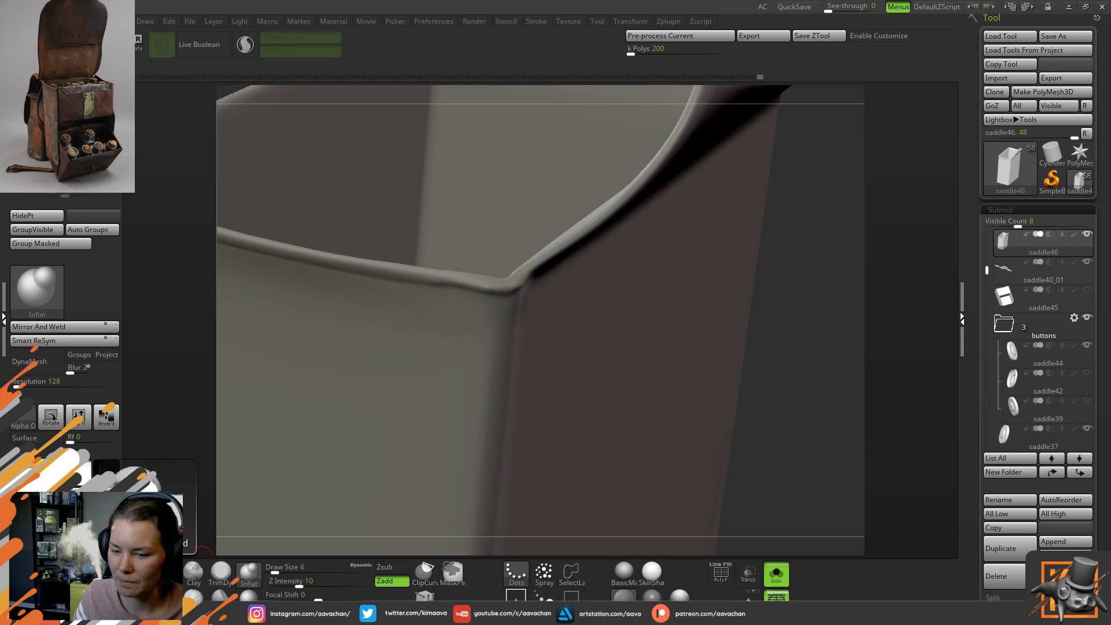
# - Build up the rim at the rear corner with the Standard brush at Z intensity 25
pyautogui.click(165, 573)
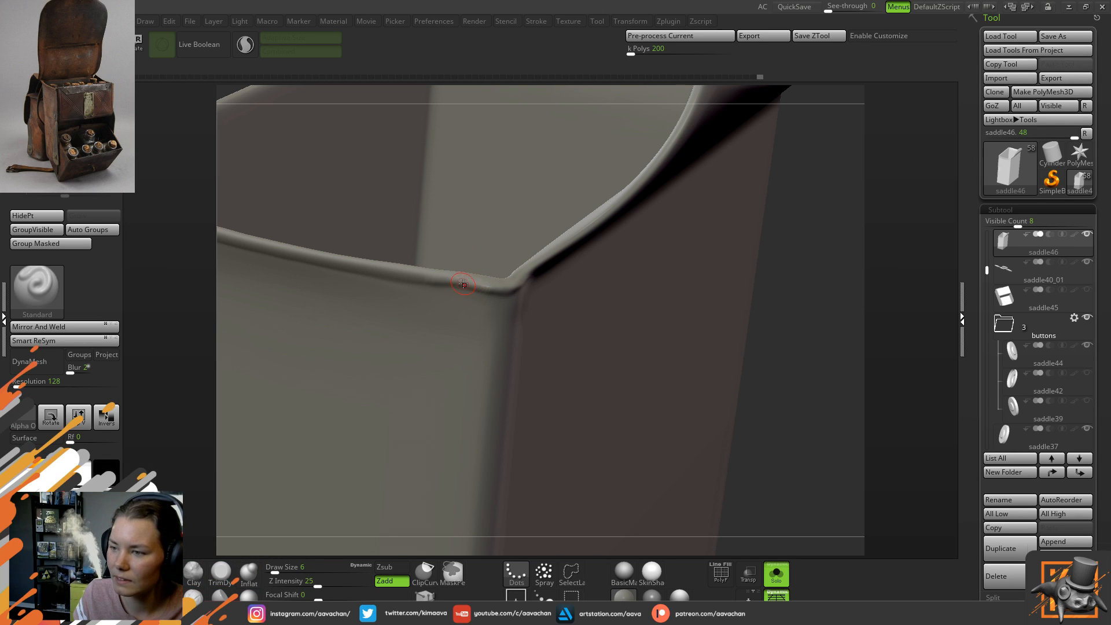
pyautogui.moveTo(484, 291)
pyautogui.mouseDown()
pyautogui.moveTo(414, 278)
pyautogui.moveTo(524, 287)
pyautogui.mouseUp()
pyautogui.keyDown('ctrl'); pyautogui.moveTo(539, 321); pyautogui.dragTo(484, 191, button='right'); pyautogui.keyUp('ctrl')
pyautogui.moveTo(741, 388); pyautogui.dragTo(775, 358)
# - Show the whole bag and examine how the rear rim corner sits beneath the curled lid
pyautogui.click(774, 574)
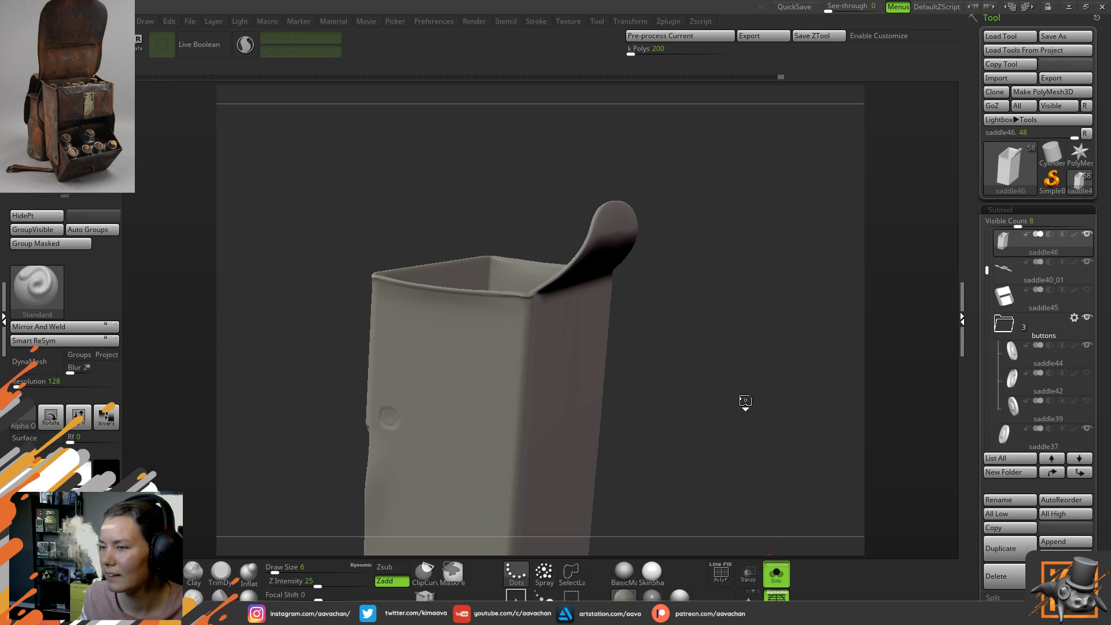
pyautogui.moveTo(813, 216)
pyautogui.mouseDown()
pyautogui.moveTo(817, 226)
pyautogui.moveTo(802, 234)
pyautogui.mouseUp()
pyautogui.keyDown('ctrl'); pyautogui.moveTo(802, 234); pyautogui.dragTo(781, 283, button='right'); pyautogui.keyUp('ctrl')
pyautogui.moveTo(904, 304); pyautogui.dragTo(921, 283)
pyautogui.moveTo(662, 295); pyautogui.dragTo(646, 382)
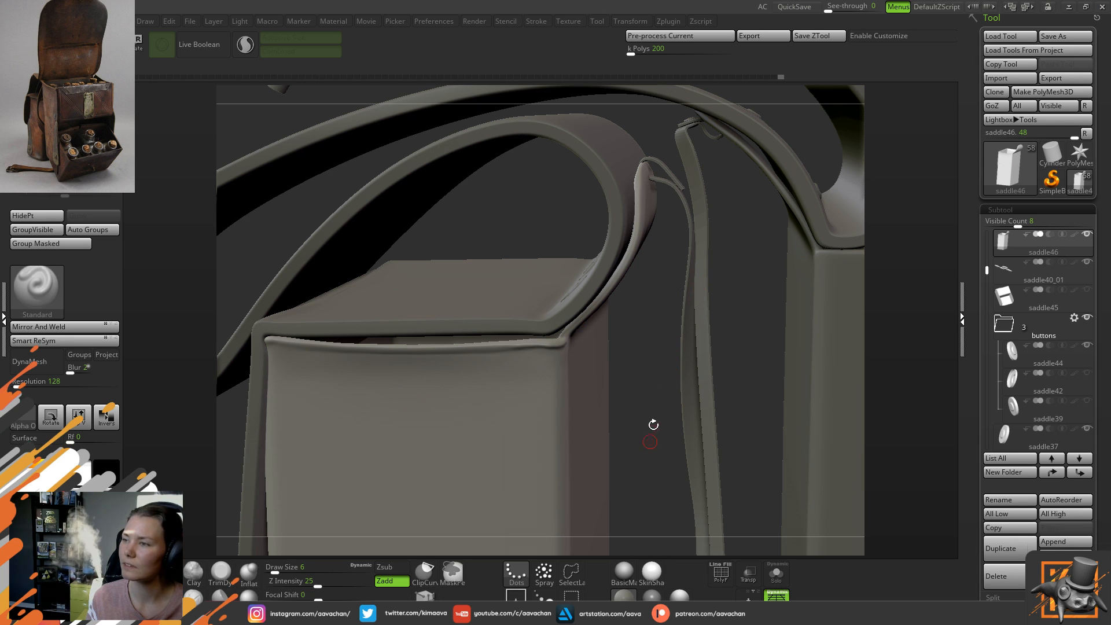
pyautogui.moveTo(645, 424); pyautogui.dragTo(637, 441)
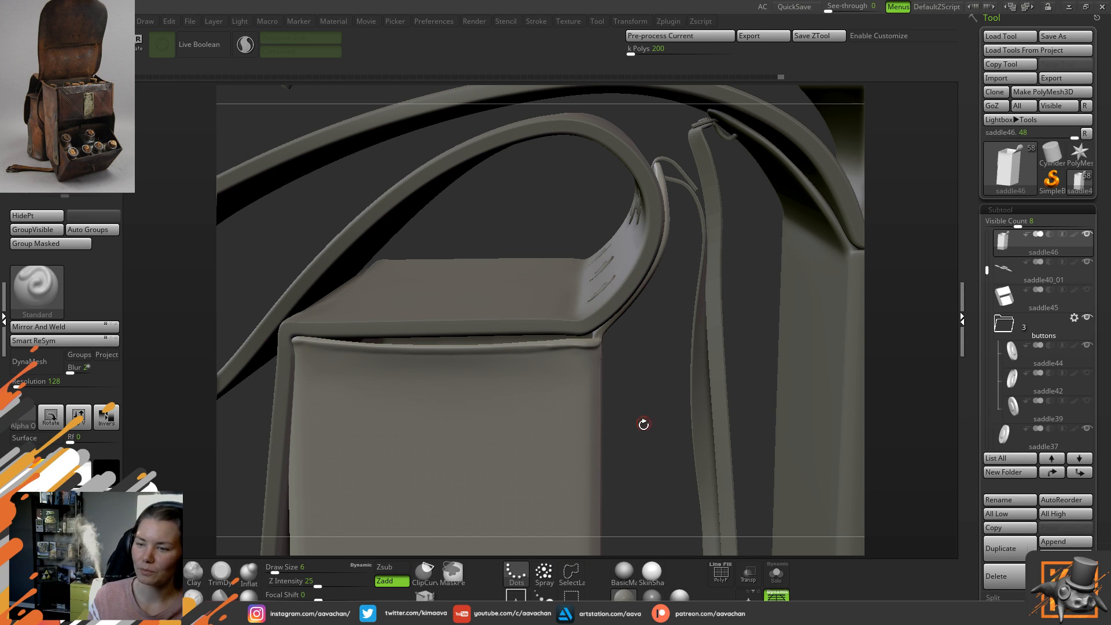
pyautogui.moveTo(642, 426); pyautogui.dragTo(582, 379)
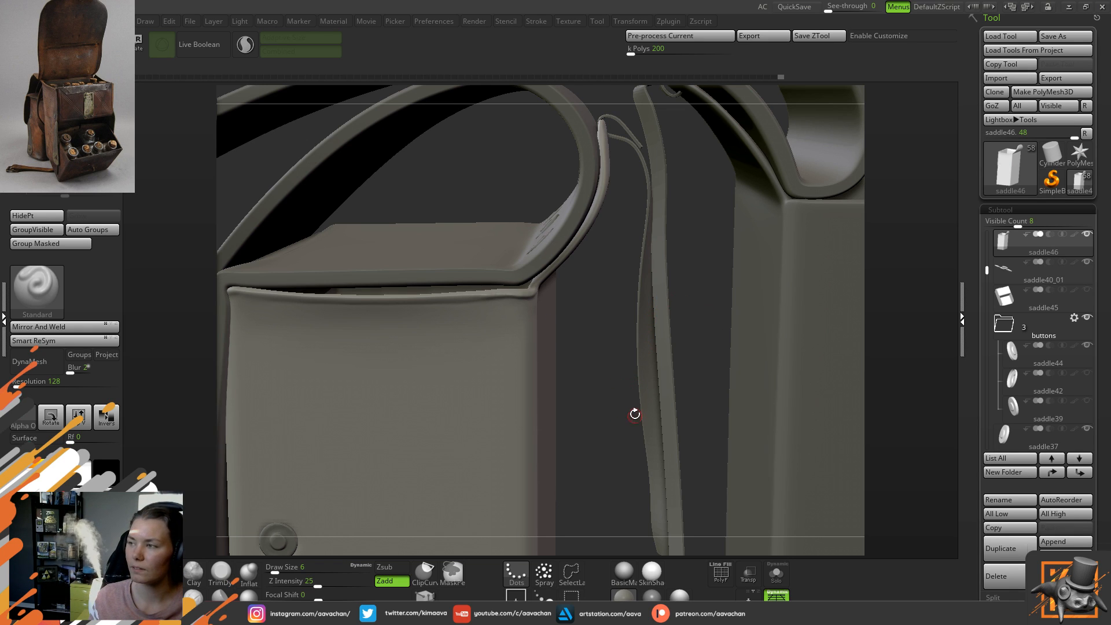
pyautogui.moveTo(588, 341); pyautogui.dragTo(581, 399)
# - Isolate the bag body and carve a crease under the raised back flap's edge from the rear corner with the DamStandard brush
pyautogui.click(776, 572)
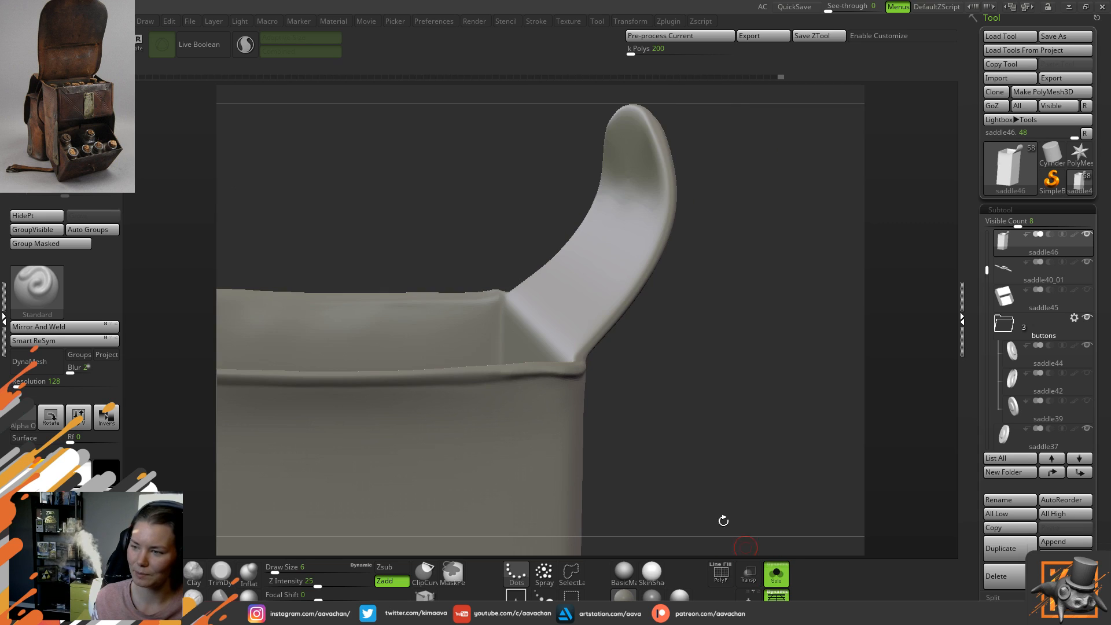
pyautogui.moveTo(695, 364)
pyautogui.mouseDown()
pyautogui.moveTo(665, 361)
pyautogui.moveTo(683, 330)
pyautogui.moveTo(686, 343)
pyautogui.moveTo(714, 323)
pyautogui.moveTo(734, 367)
pyautogui.mouseUp()
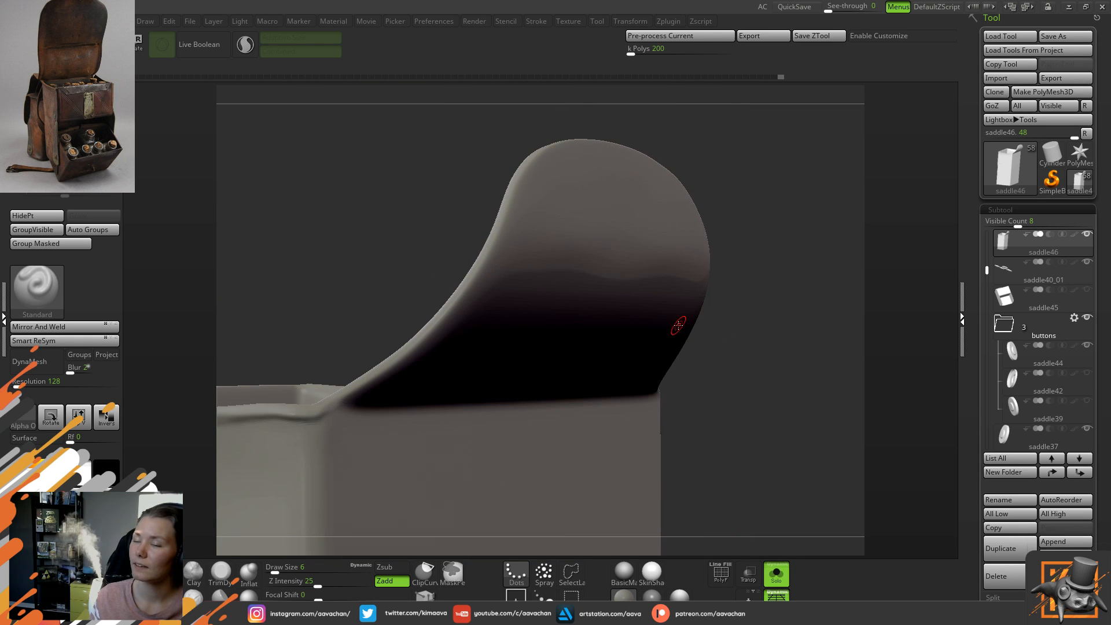
pyautogui.moveTo(312, 359)
pyautogui.mouseDown()
pyautogui.moveTo(317, 315)
pyautogui.moveTo(372, 340)
pyautogui.moveTo(300, 271)
pyautogui.moveTo(354, 312)
pyautogui.moveTo(324, 342)
pyautogui.moveTo(312, 278)
pyautogui.moveTo(389, 287)
pyautogui.mouseUp()
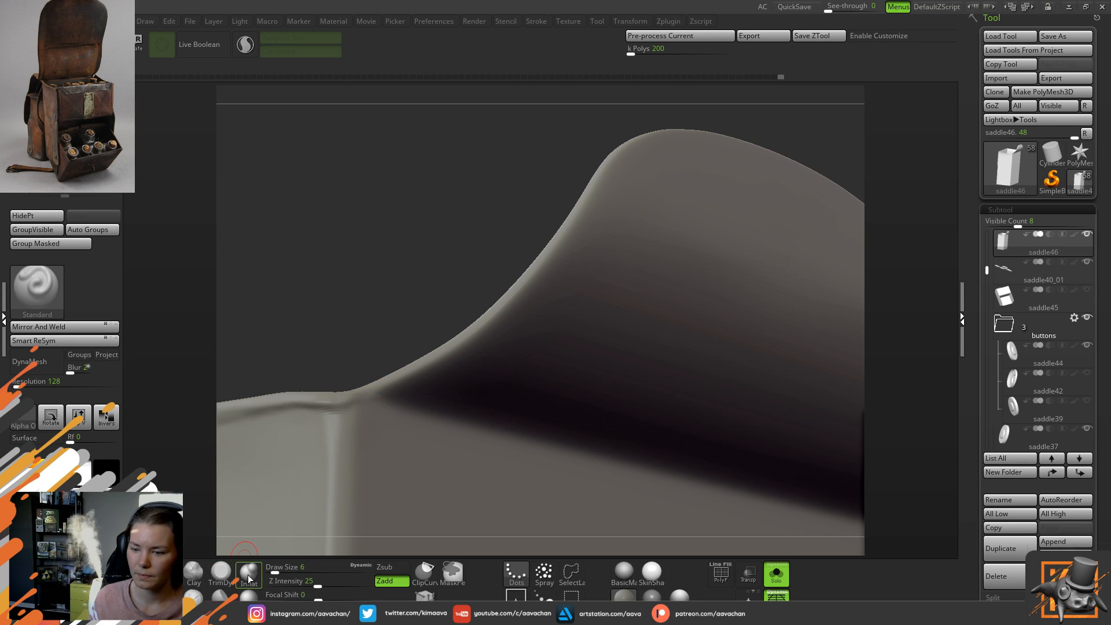
pyautogui.press('b')
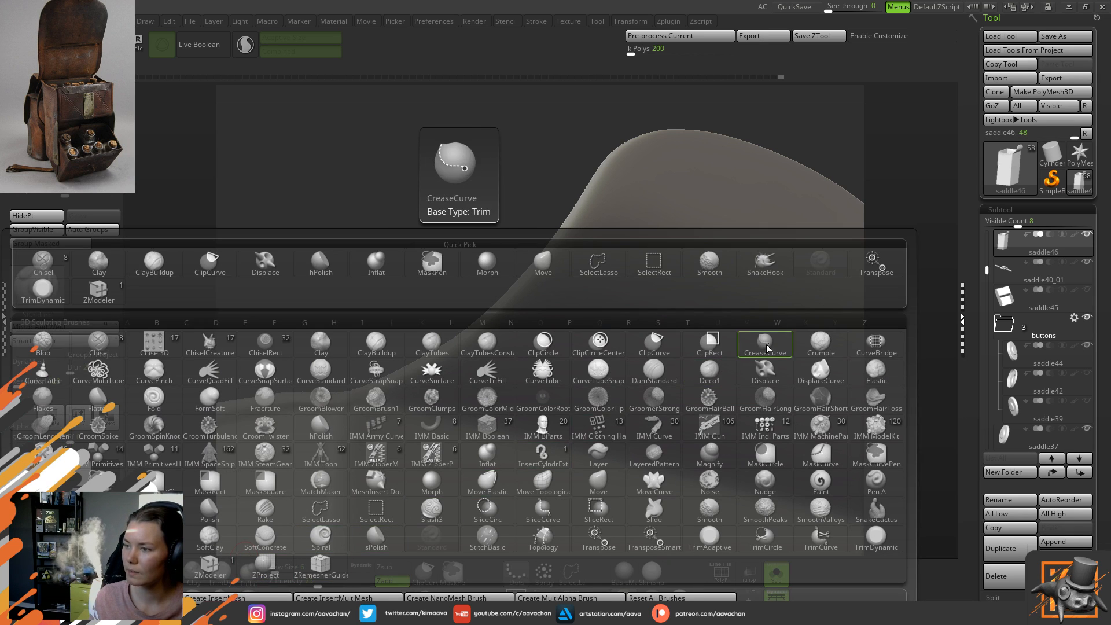
pyautogui.click(654, 373)
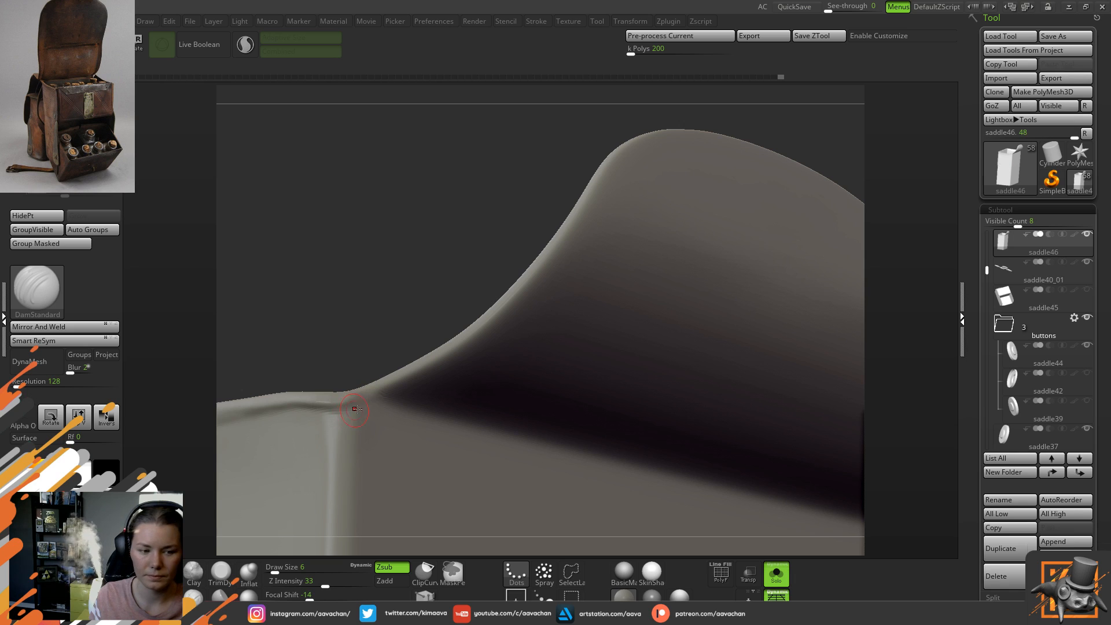
pyautogui.moveTo(353, 413)
pyautogui.mouseDown()
pyautogui.moveTo(448, 368)
pyautogui.moveTo(527, 299)
pyautogui.mouseUp()
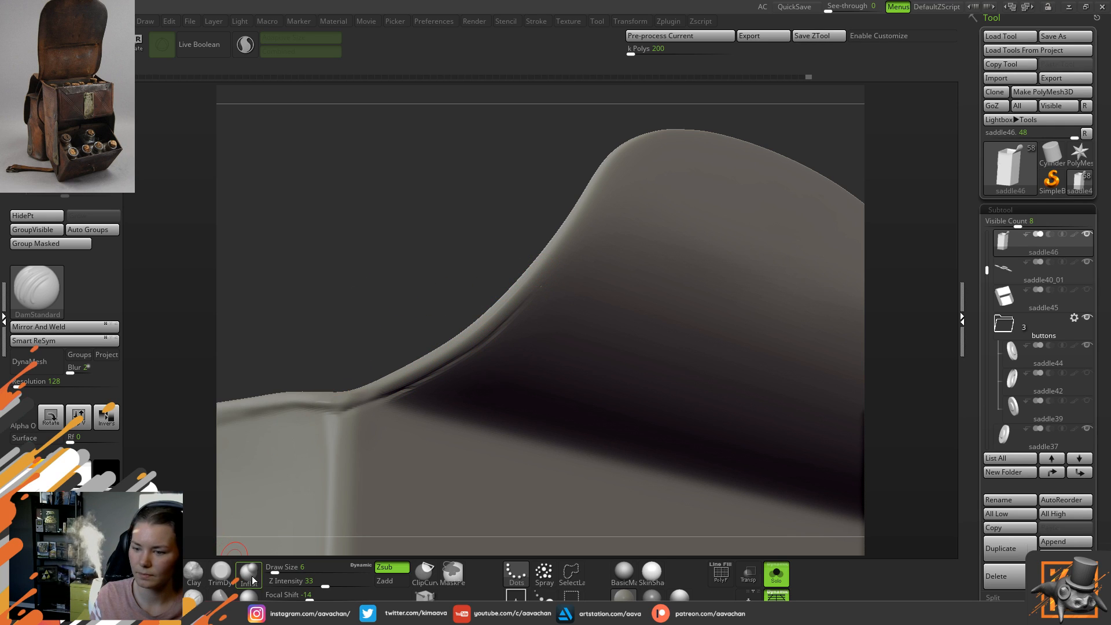
# - Soften the crease along the back flap's edge and thicken the edge with the Inflat brush
pyautogui.press('shift')
pyautogui.keyDown('shift'); pyautogui.moveTo(433, 370); pyautogui.dragTo(531, 295); pyautogui.keyUp('shift')
pyautogui.moveTo(363, 402); pyautogui.dragTo(502, 303)
pyautogui.moveTo(453, 351); pyautogui.dragTo(390, 387)
pyautogui.moveTo(420, 256)
pyautogui.mouseDown()
pyautogui.moveTo(425, 300)
pyautogui.moveTo(446, 318)
pyautogui.moveTo(410, 317)
pyautogui.mouseUp()
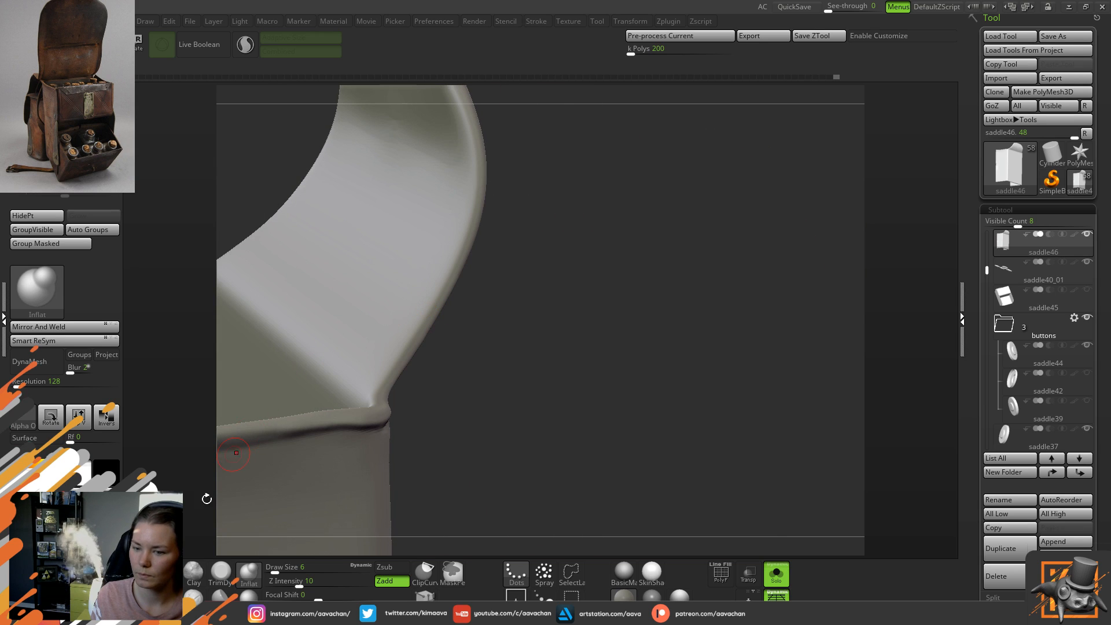
pyautogui.moveTo(483, 347)
pyautogui.mouseDown()
pyautogui.moveTo(453, 414)
pyautogui.moveTo(487, 411)
pyautogui.moveTo(380, 318)
pyautogui.moveTo(454, 360)
pyautogui.moveTo(437, 377)
pyautogui.mouseUp()
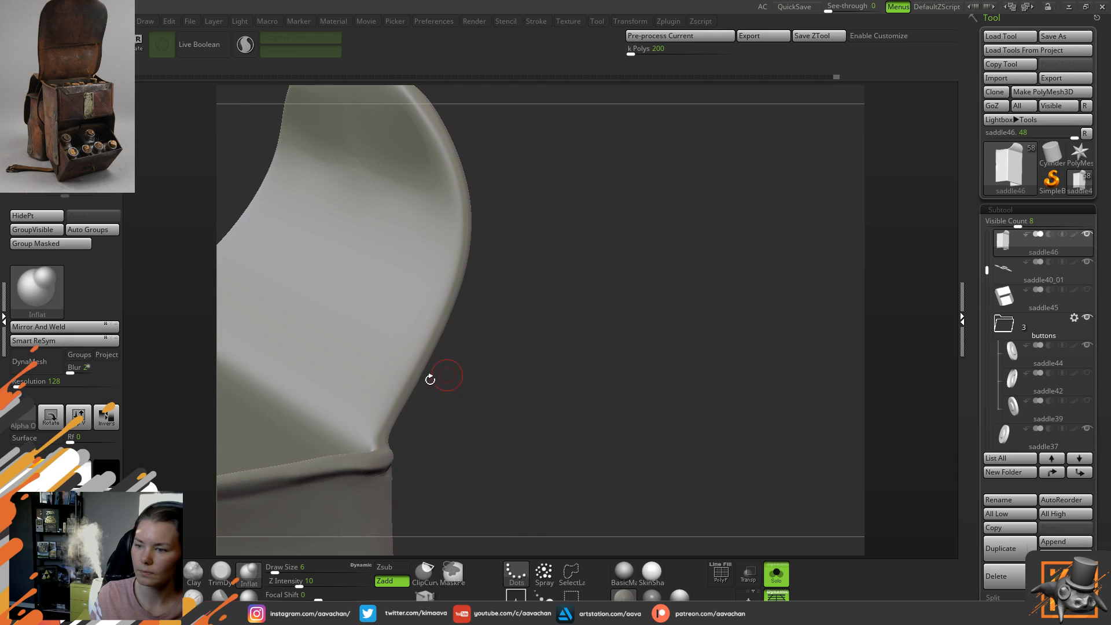
# - Flatten the back flap's edge above the rear corner with the TrimDynamic brush and smooth it along the curve
pyautogui.click(222, 573)
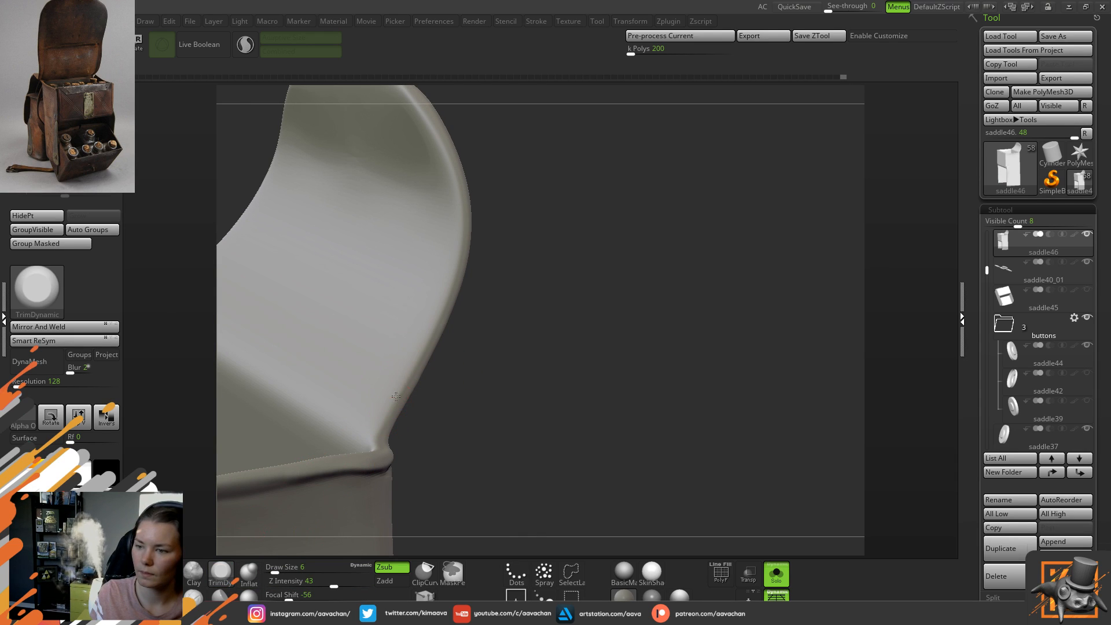
pyautogui.moveTo(405, 387); pyautogui.dragTo(412, 370)
pyautogui.moveTo(380, 425)
pyautogui.mouseDown()
pyautogui.moveTo(467, 271)
pyautogui.moveTo(382, 427)
pyautogui.moveTo(396, 402)
pyautogui.mouseUp()
pyautogui.keyDown('shift'); pyautogui.moveTo(431, 329); pyautogui.dragTo(441, 310); pyautogui.keyUp('shift')
pyautogui.keyDown('shift'); pyautogui.moveTo(422, 354); pyautogui.dragTo(391, 392); pyautogui.keyUp('shift')
pyautogui.moveTo(489, 397)
pyautogui.mouseDown()
pyautogui.moveTo(541, 382)
pyautogui.moveTo(547, 335)
pyautogui.mouseUp()
pyautogui.moveTo(368, 311); pyautogui.dragTo(382, 255)
# - Show the whole bag to inspect the back flap's edge beneath the lid, and isolate the body again
pyautogui.click(775, 575)
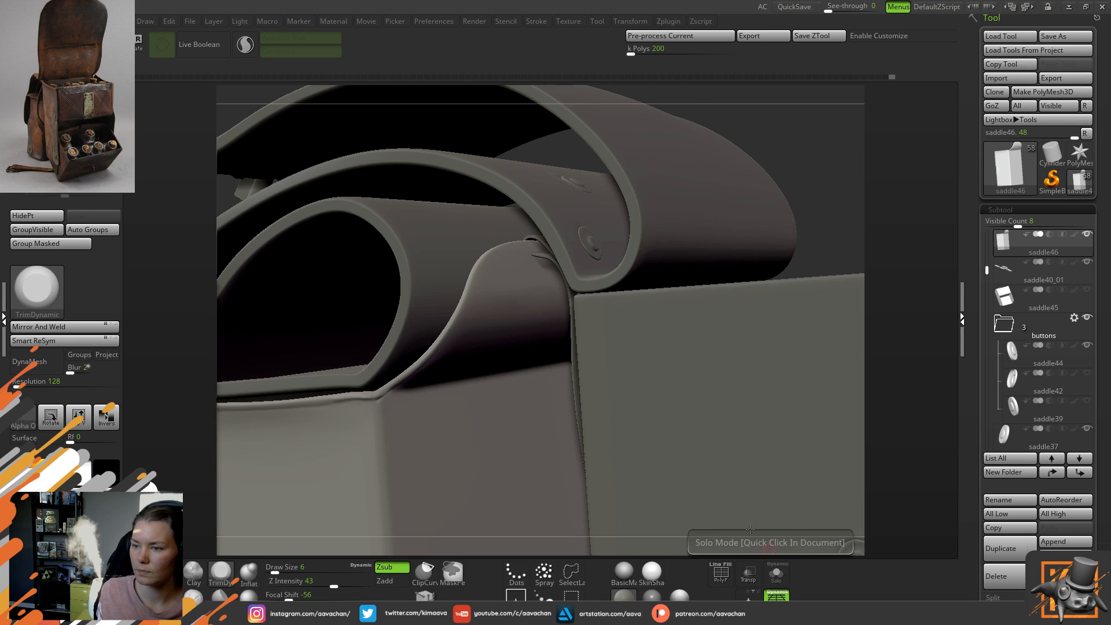
pyautogui.press('f')
pyautogui.moveTo(663, 248); pyautogui.dragTo(645, 495)
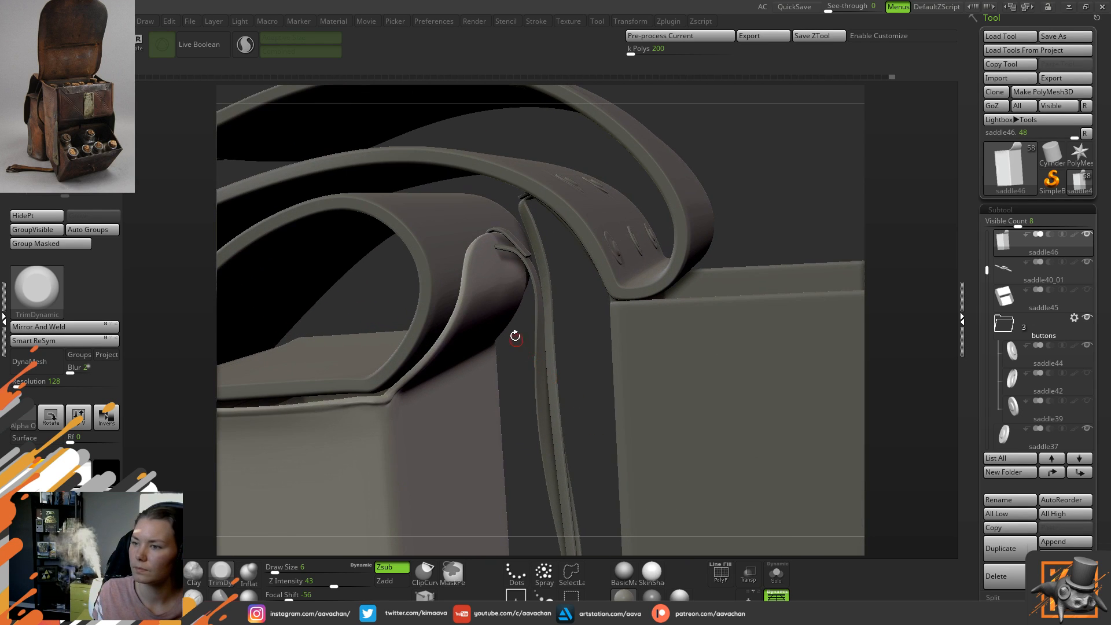
pyautogui.click(776, 573)
pyautogui.keyDown('alt'); pyautogui.moveTo(578, 307); pyautogui.dragTo(634, 389); pyautogui.keyUp('alt')
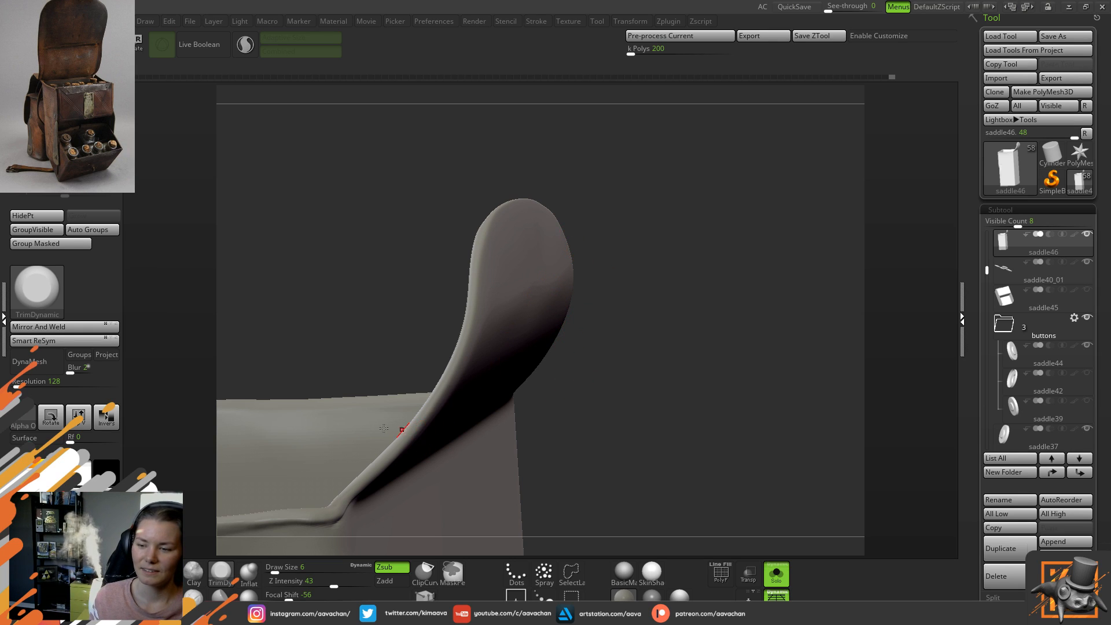
# - Mask a narrow strip along the curved side edge of the raised back flap with the MaskPen brush, redoing misplaced strokes
pyautogui.moveTo(389, 362); pyautogui.dragTo(431, 333)
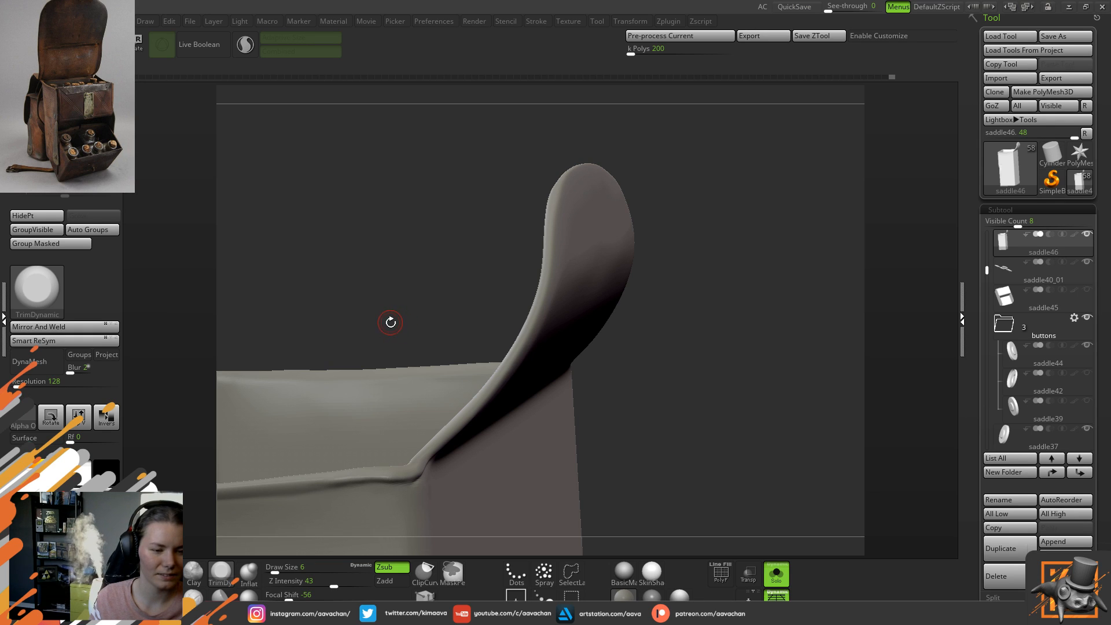
pyautogui.moveTo(413, 326); pyautogui.dragTo(345, 394)
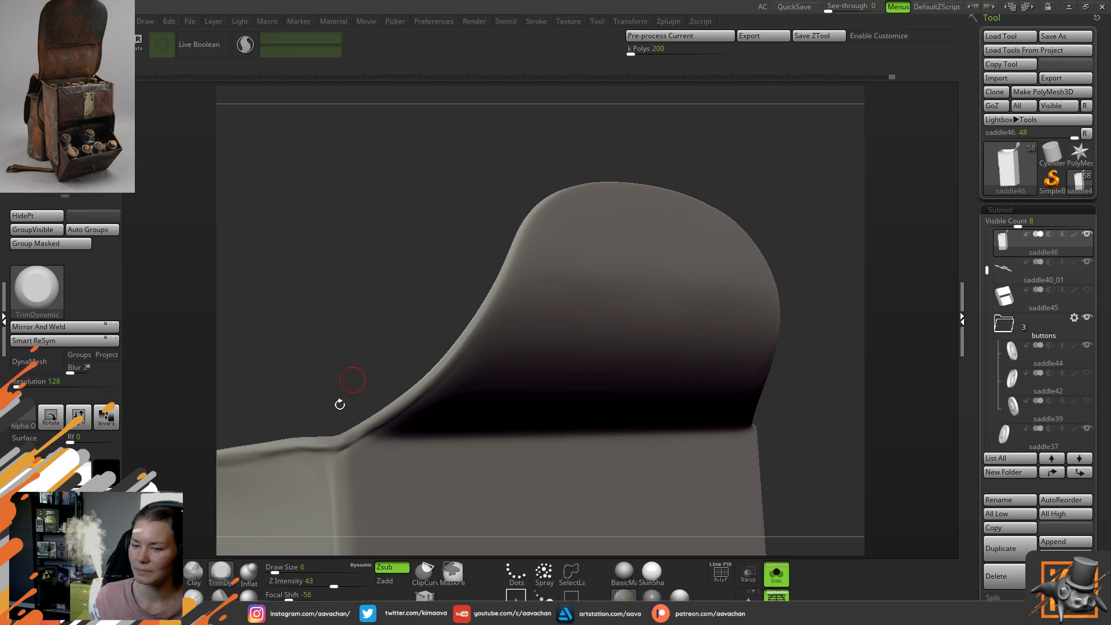
pyautogui.moveTo(421, 293); pyautogui.dragTo(647, 218)
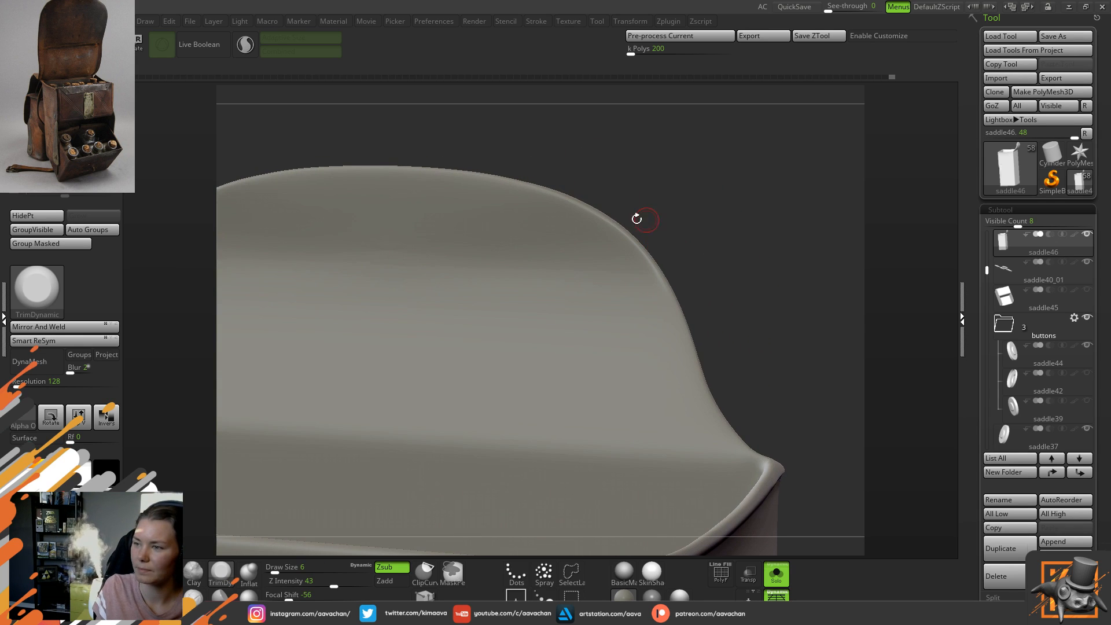
pyautogui.press('ctrl')
pyautogui.moveTo(578, 209)
pyautogui.keyDown('ctrl'); pyautogui.mouseDown()
pyautogui.moveTo(641, 249)
pyautogui.moveTo(701, 385)
pyautogui.mouseUp(); pyautogui.keyUp('ctrl')
pyautogui.hotkey('ctrl', 'z')
pyautogui.moveTo(687, 243)
pyautogui.mouseDown()
pyautogui.moveTo(684, 268)
pyautogui.moveTo(665, 250)
pyautogui.mouseUp()
pyautogui.moveTo(495, 224)
pyautogui.keyDown('ctrl'); pyautogui.mouseDown()
pyautogui.moveTo(556, 268)
pyautogui.moveTo(584, 314)
pyautogui.mouseUp(); pyautogui.keyUp('ctrl')
pyautogui.hotkey('ctrl', 'z')
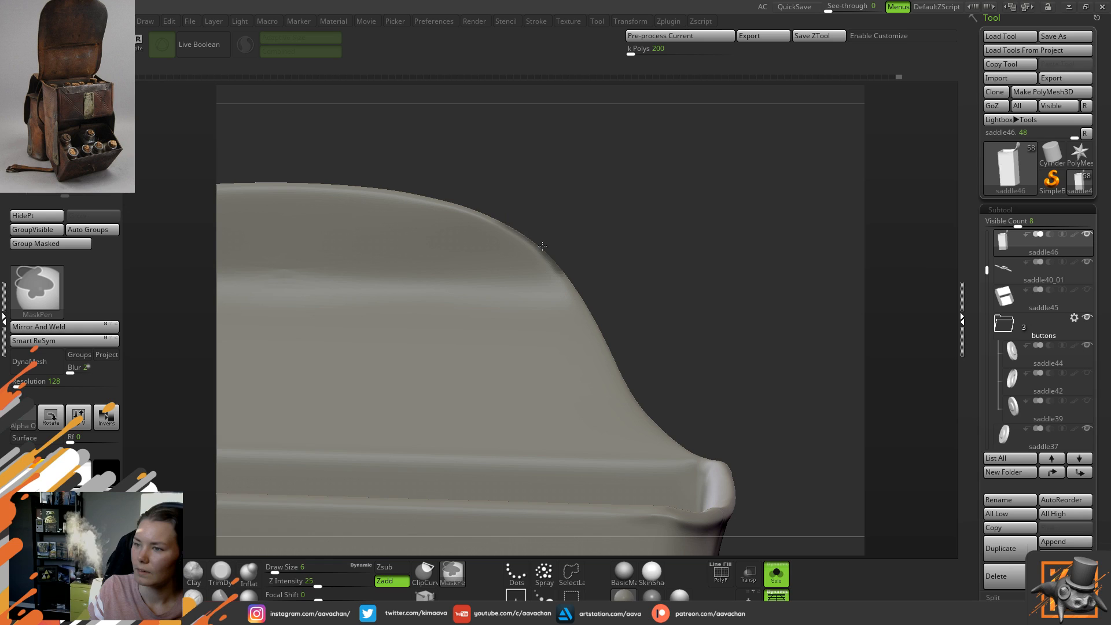
pyautogui.moveTo(496, 222)
pyautogui.keyDown('ctrl'); pyautogui.mouseDown()
pyautogui.moveTo(624, 346)
pyautogui.moveTo(612, 357)
pyautogui.moveTo(634, 398)
pyautogui.mouseUp(); pyautogui.keyUp('ctrl')
pyautogui.keyDown('ctrl'); pyautogui.moveTo(521, 252); pyautogui.dragTo(592, 338); pyautogui.keyUp('ctrl')
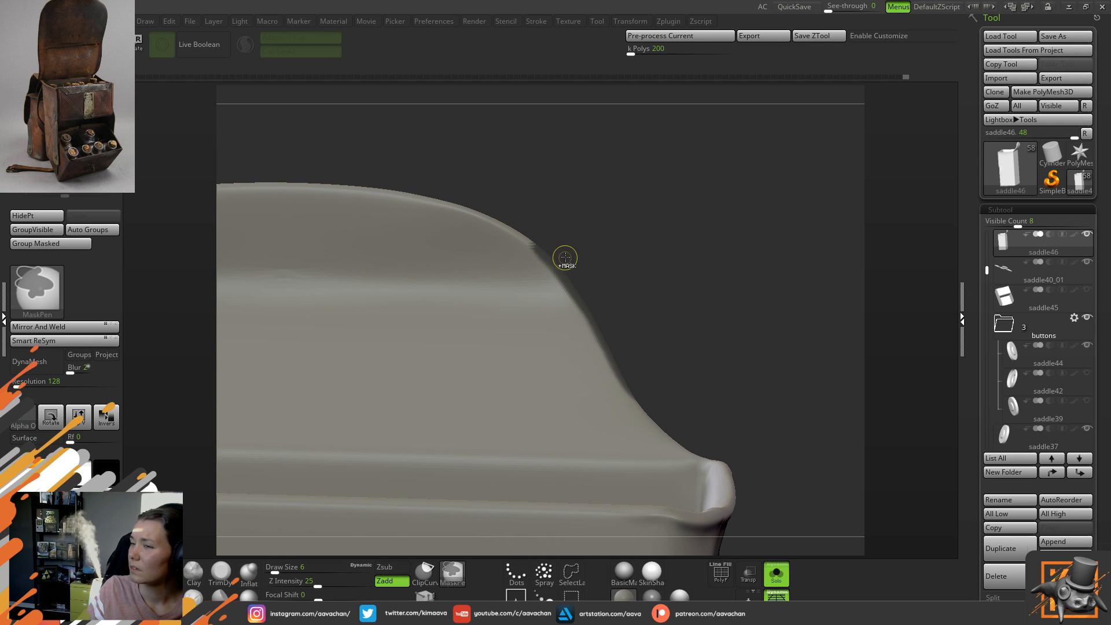
# - Extend the mask down the back flap's edge and fill it in along the rim from the outer side
pyautogui.moveTo(601, 223)
pyautogui.mouseDown()
pyautogui.moveTo(600, 248)
pyautogui.moveTo(372, 231)
pyautogui.moveTo(528, 238)
pyautogui.moveTo(527, 253)
pyautogui.moveTo(481, 237)
pyautogui.moveTo(405, 237)
pyautogui.moveTo(493, 280)
pyautogui.mouseUp()
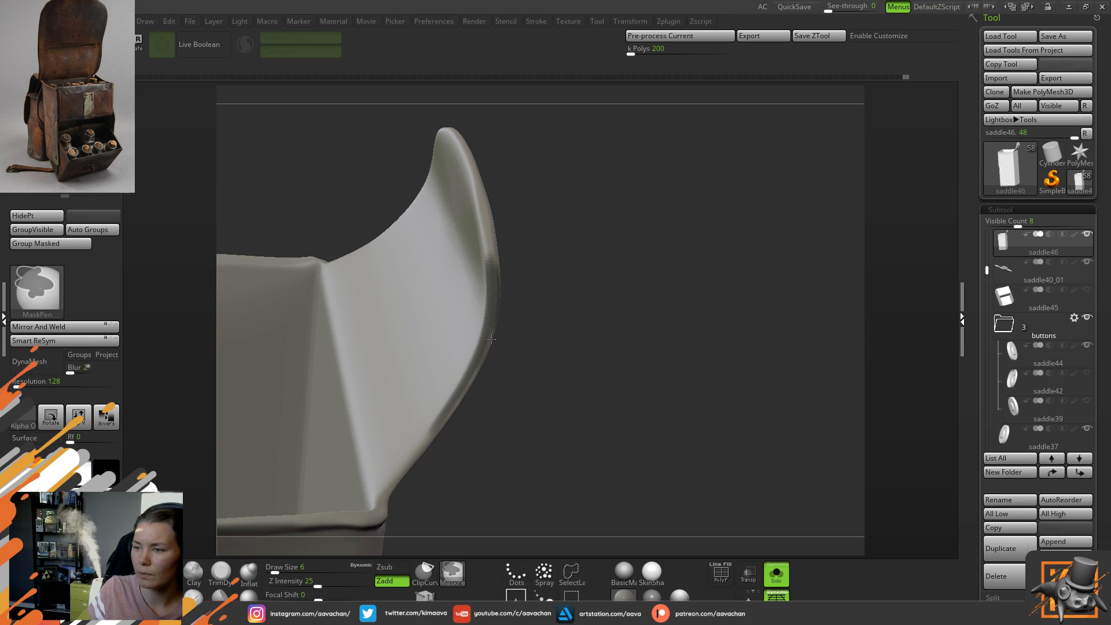
pyautogui.moveTo(490, 329)
pyautogui.keyDown('ctrl'); pyautogui.mouseDown()
pyautogui.moveTo(473, 387)
pyautogui.moveTo(440, 427)
pyautogui.mouseUp(); pyautogui.keyUp('ctrl')
pyautogui.moveTo(548, 373)
pyautogui.mouseDown()
pyautogui.moveTo(488, 310)
pyautogui.moveTo(461, 378)
pyautogui.moveTo(533, 276)
pyautogui.moveTo(476, 355)
pyautogui.mouseUp()
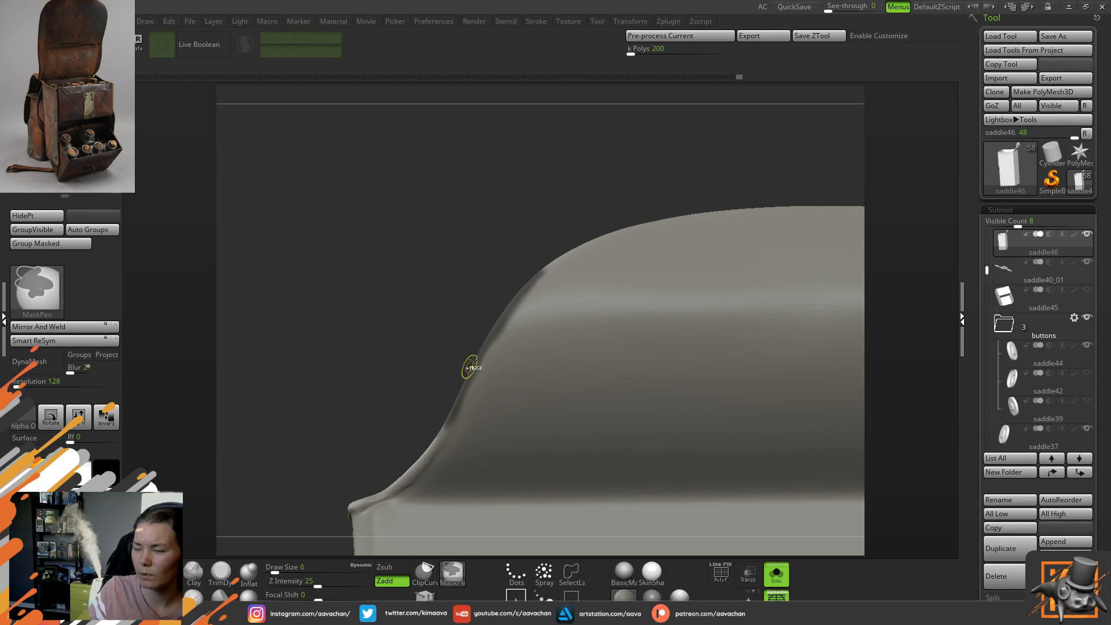
pyautogui.moveTo(452, 278)
pyautogui.mouseDown()
pyautogui.moveTo(459, 359)
pyautogui.moveTo(468, 299)
pyautogui.mouseUp()
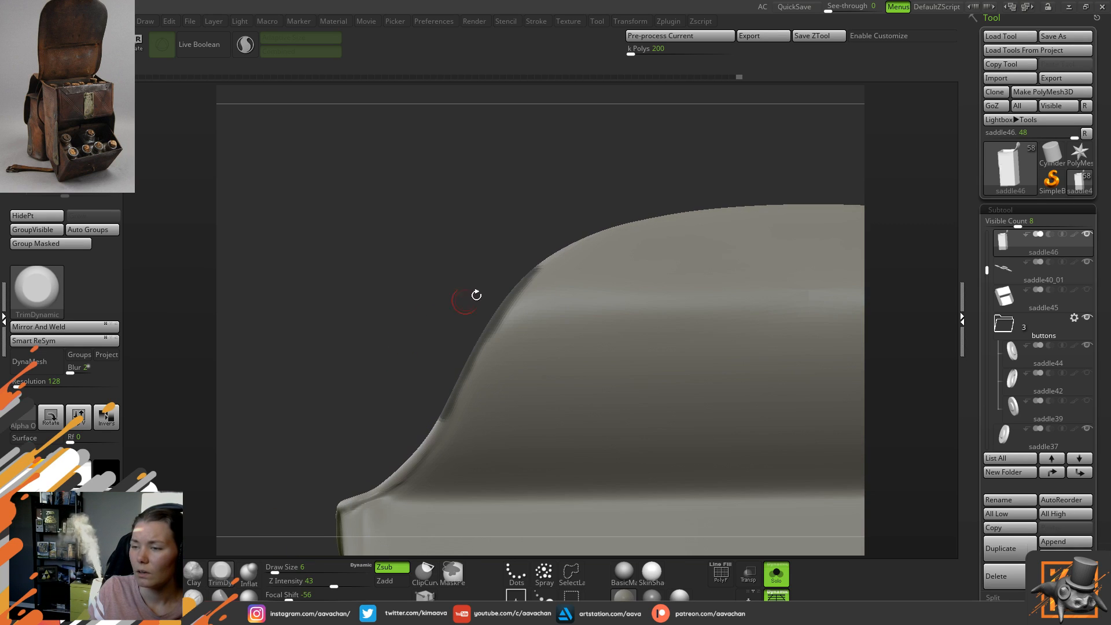
pyautogui.press('ctrl')
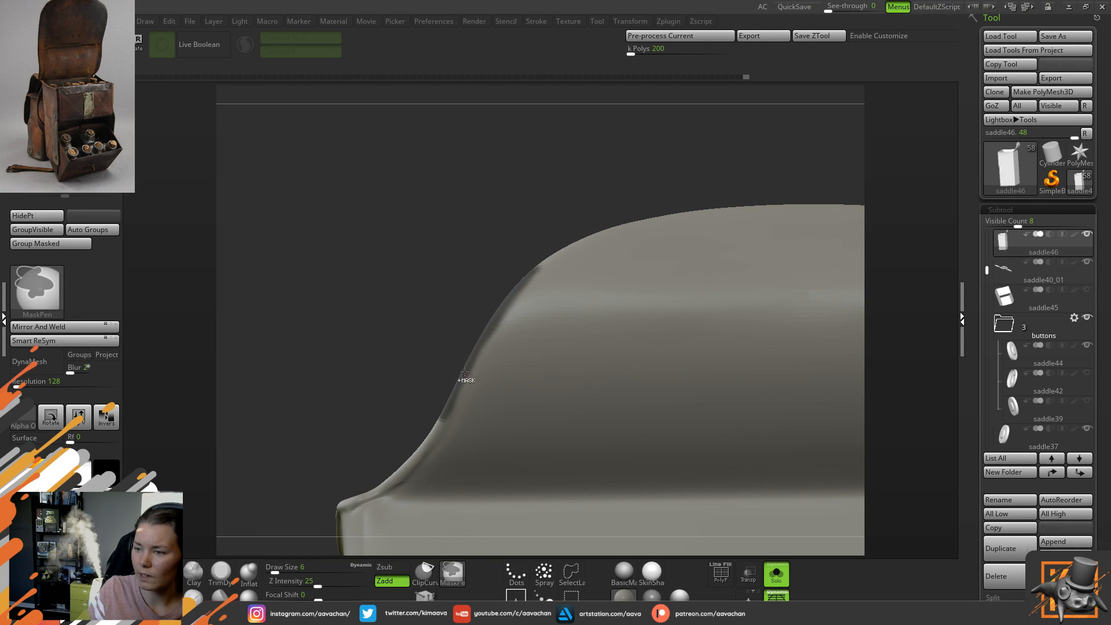
pyautogui.keyDown('ctrl'); pyautogui.click(534, 270); pyautogui.keyUp('ctrl')
pyautogui.hotkey('ctrl', 'z')
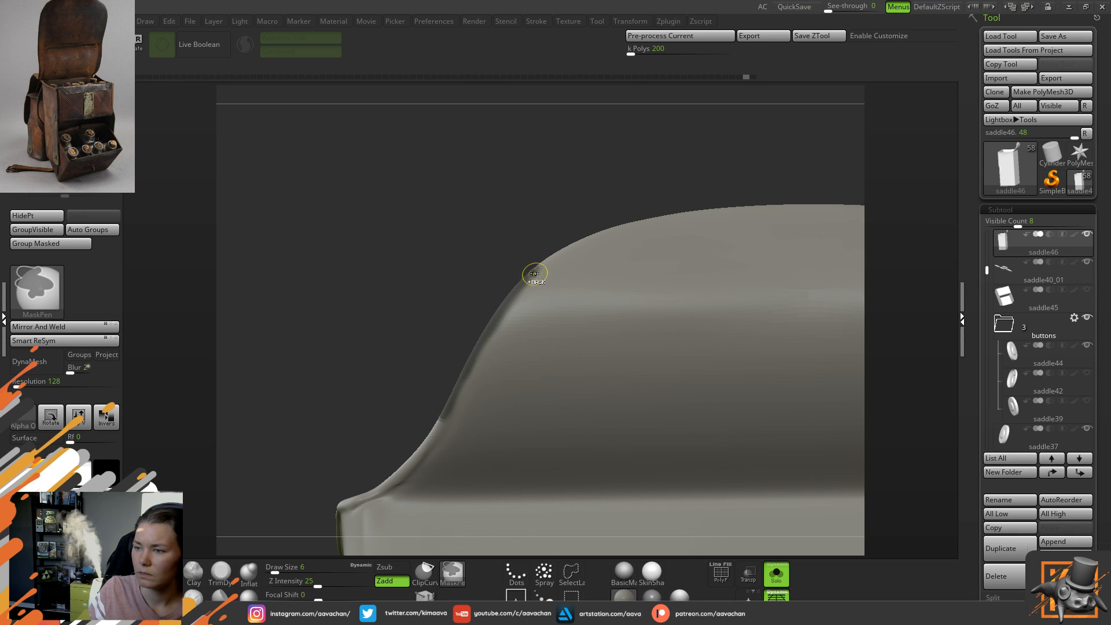
pyautogui.keyDown('ctrl'); pyautogui.moveTo(538, 270); pyautogui.dragTo(457, 399); pyautogui.keyUp('ctrl')
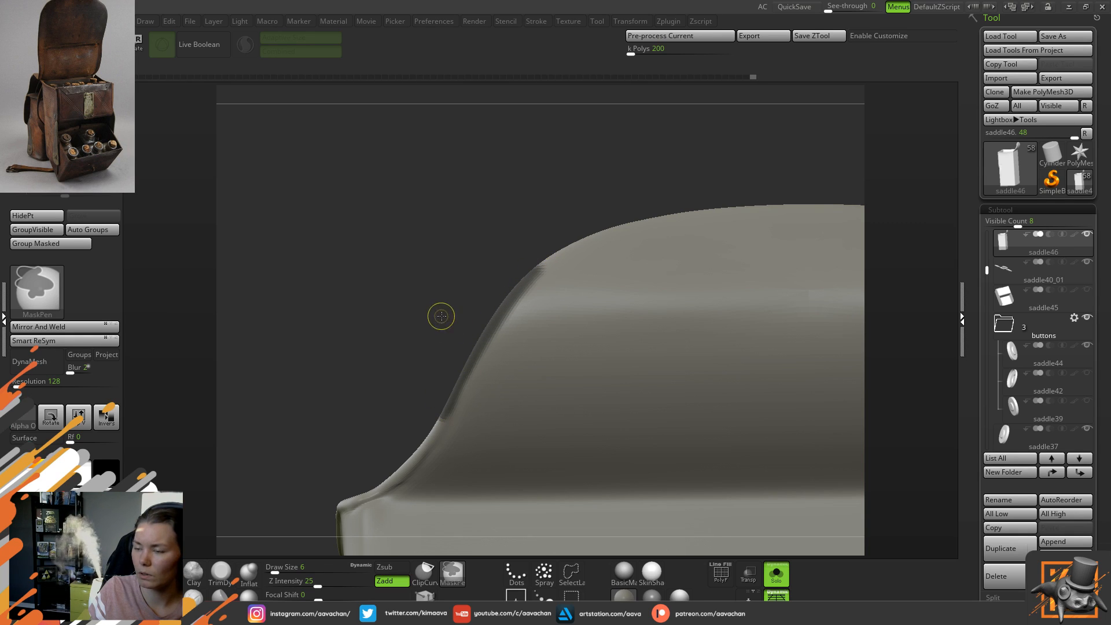
# - Soften the mask and invert it so only the strip along the back flap's edge stays editable
pyautogui.keyDown('ctrl'); pyautogui.click(479, 402); pyautogui.keyUp('ctrl')
pyautogui.hotkey('ctrl', 'z')
pyautogui.keyDown('ctrl'); pyautogui.click(500, 400); pyautogui.keyUp('ctrl')
pyautogui.keyDown('ctrl'); pyautogui.click(407, 372); pyautogui.keyUp('ctrl')
pyautogui.press('b')
pyautogui.press('t')
pyautogui.press('d')
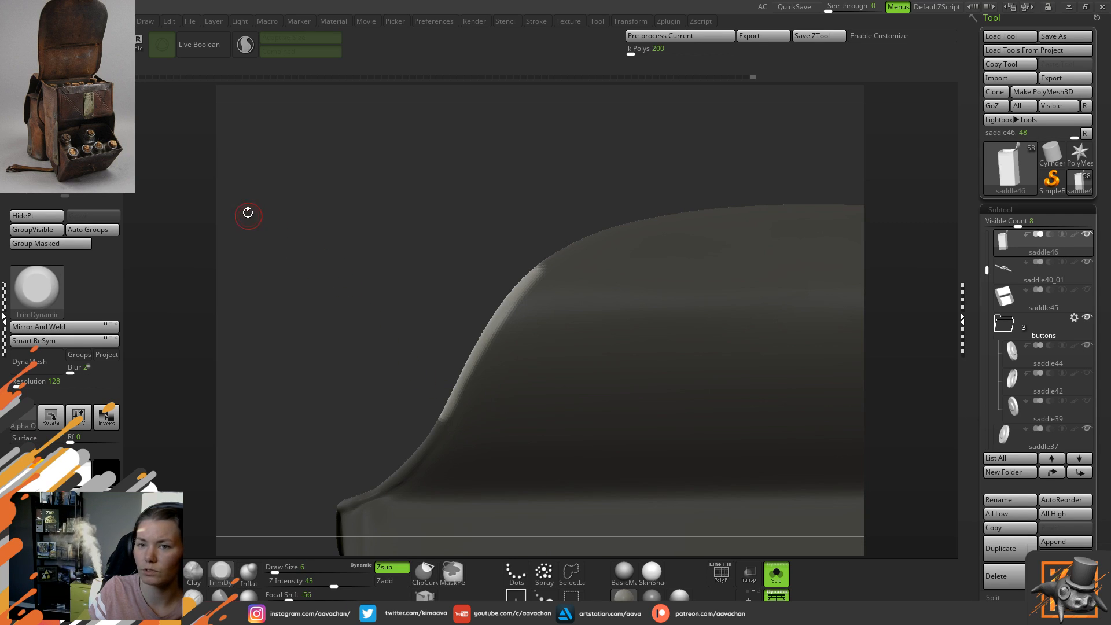
# - Place the transform gizmo on the unmasked edge strip, reset its orientation and align it with the edge's slope
pyautogui.press('w')
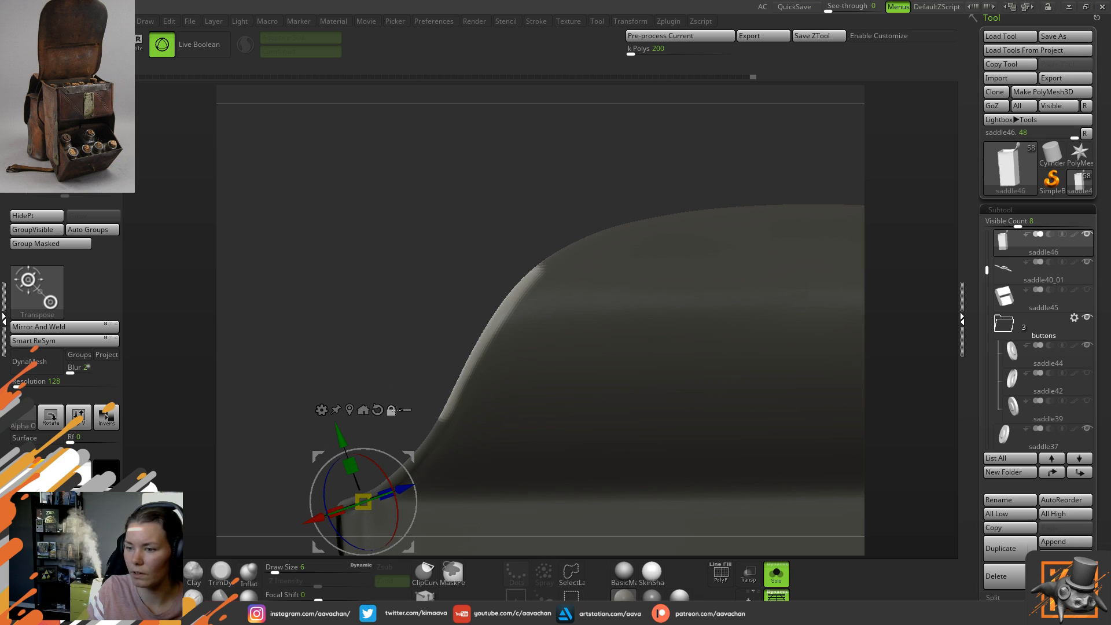
pyautogui.click(505, 337)
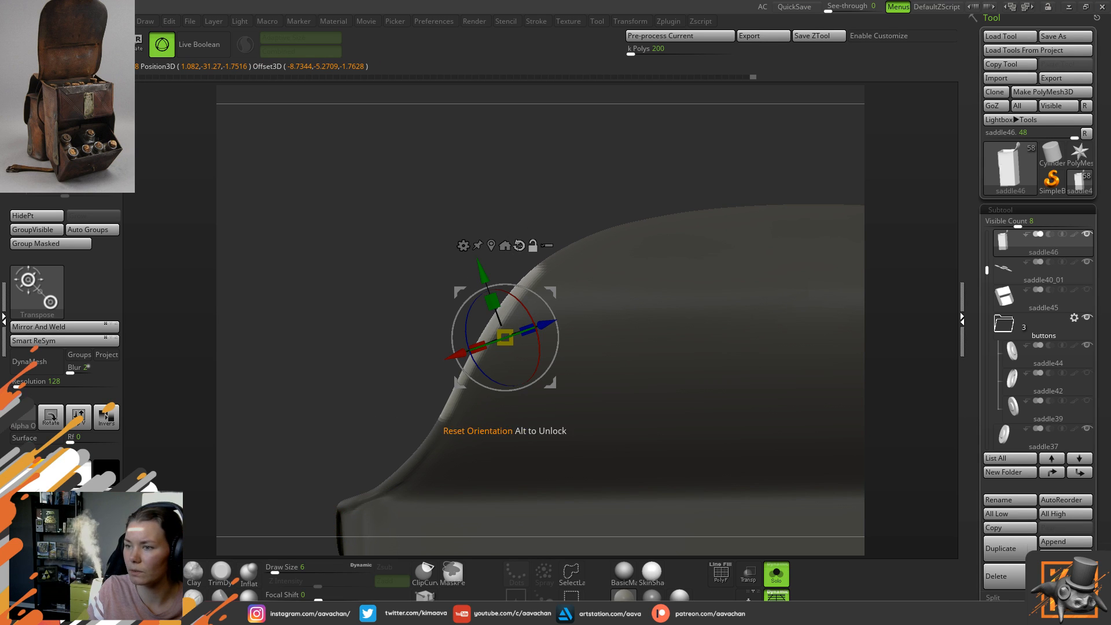
pyautogui.click(519, 245)
pyautogui.moveTo(452, 275)
pyautogui.mouseDown()
pyautogui.moveTo(573, 285)
pyautogui.moveTo(456, 274)
pyautogui.mouseUp()
pyautogui.keyDown('alt'); pyautogui.moveTo(552, 292); pyautogui.dragTo(529, 328); pyautogui.keyUp('alt')
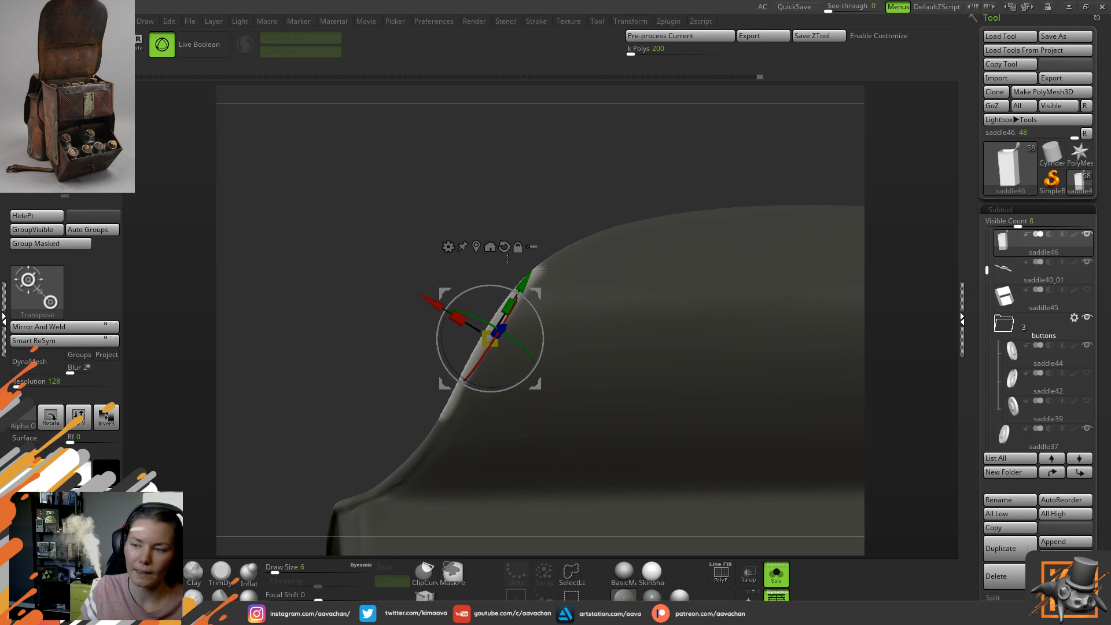
# - Reposition the gizmo onto the rim of the back flap and tilt it to follow the edge from the side
pyautogui.moveTo(437, 305); pyautogui.dragTo(432, 301)
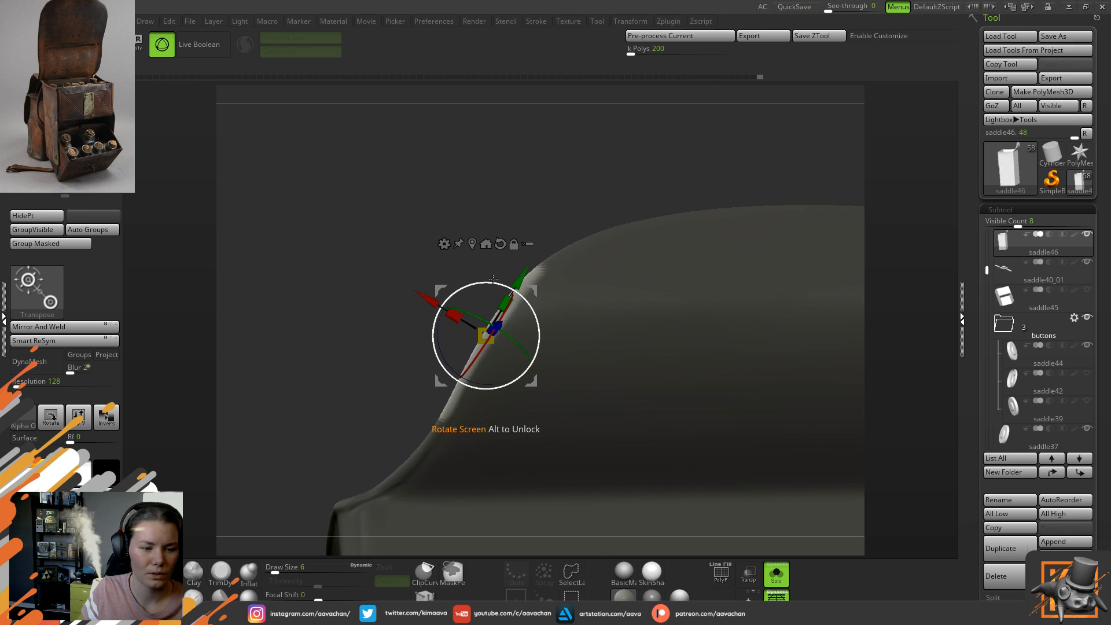
pyautogui.moveTo(490, 280); pyautogui.dragTo(516, 246)
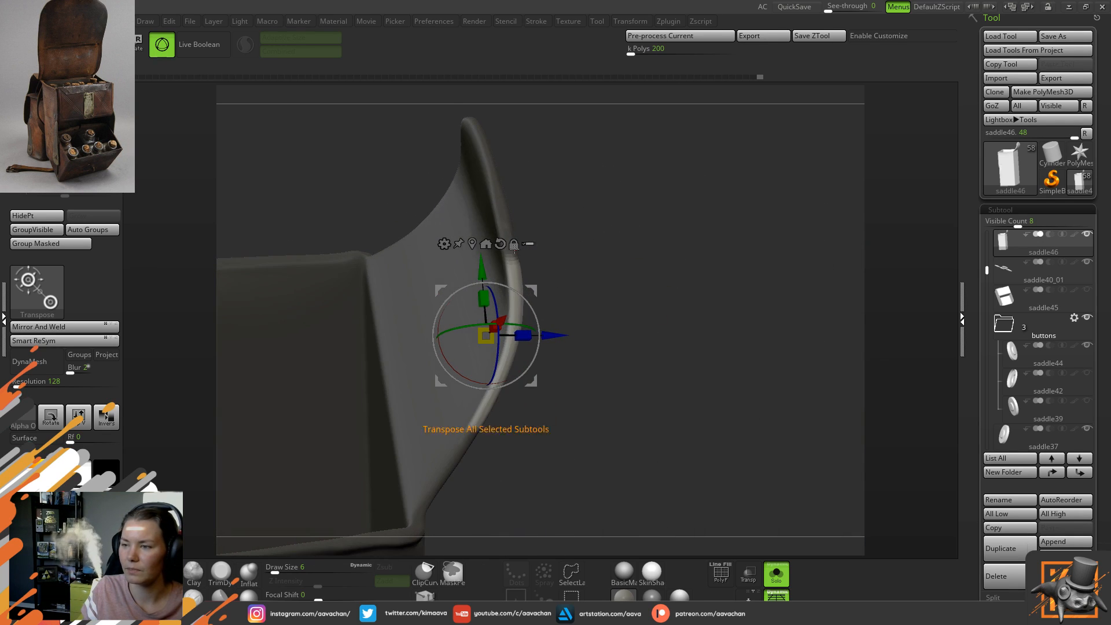
pyautogui.moveTo(559, 334); pyautogui.dragTo(583, 335)
pyautogui.moveTo(546, 374)
pyautogui.mouseDown()
pyautogui.moveTo(534, 378)
pyautogui.moveTo(546, 371)
pyautogui.mouseUp()
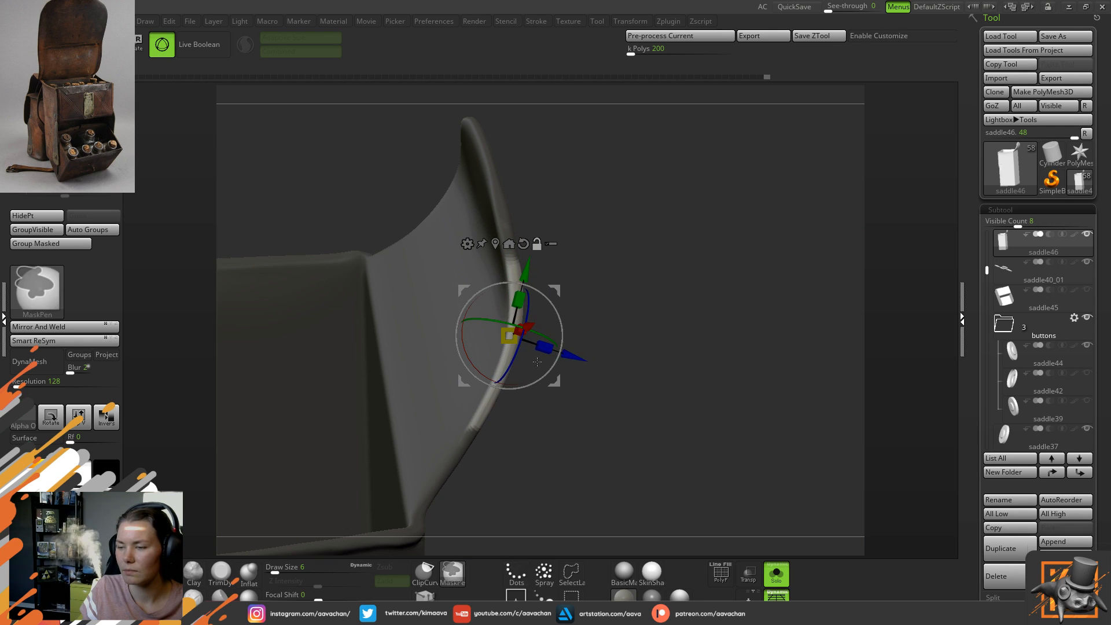
pyautogui.moveTo(629, 266); pyautogui.dragTo(607, 269)
pyautogui.moveTo(526, 379); pyautogui.dragTo(516, 382)
pyautogui.moveTo(556, 290); pyautogui.dragTo(556, 299)
# - Lock the gizmo, shift the unmasked edge strip of the back flap slightly, and clear the mask
pyautogui.click(536, 253)
pyautogui.moveTo(652, 302); pyautogui.dragTo(484, 330)
pyautogui.moveTo(408, 378); pyautogui.dragTo(426, 372)
pyautogui.moveTo(510, 333); pyautogui.dragTo(509, 333)
pyautogui.moveTo(411, 390); pyautogui.dragTo(570, 276)
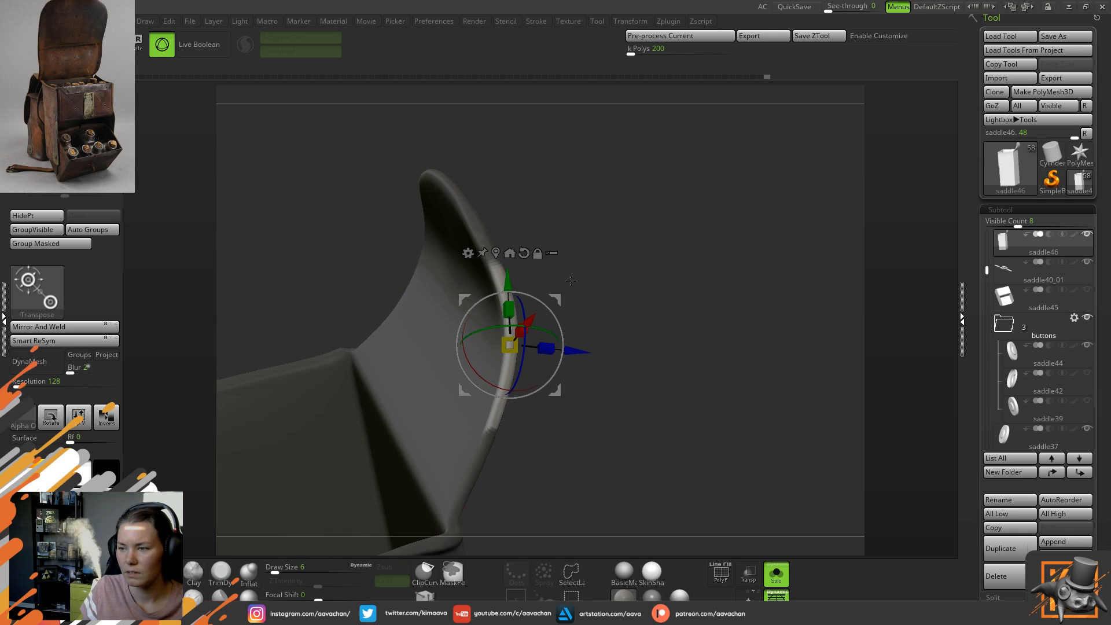
pyautogui.moveTo(570, 349); pyautogui.dragTo(569, 349)
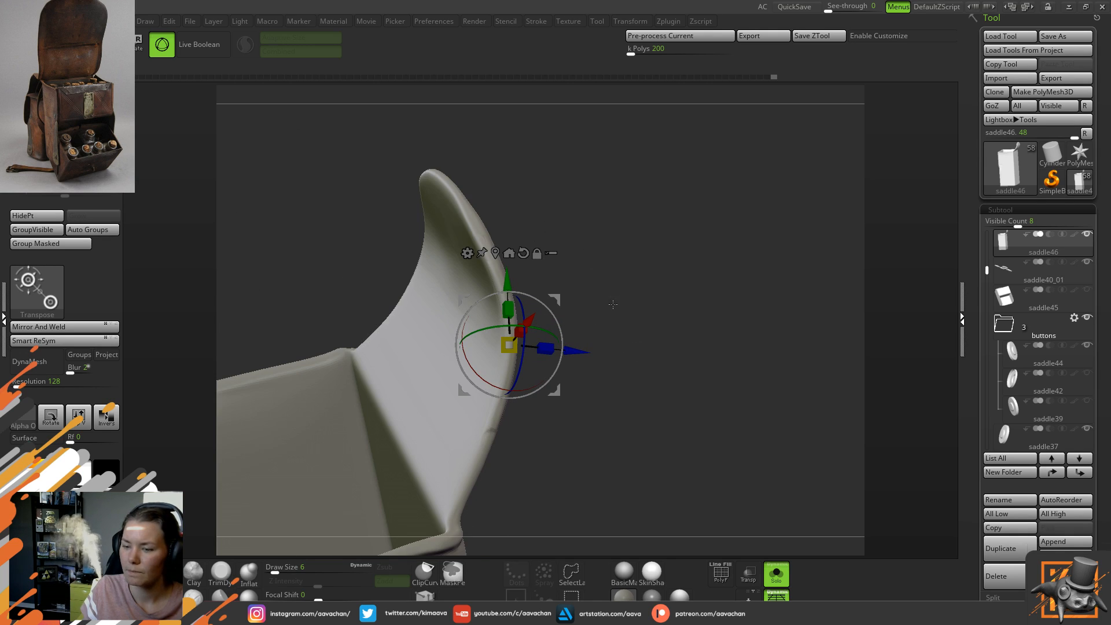
# - Isolate a shorter section in the middle of the back flap's edge with an inverted mask, pull it outward and clear the mask
pyautogui.press('q')
pyautogui.press('ctrl')
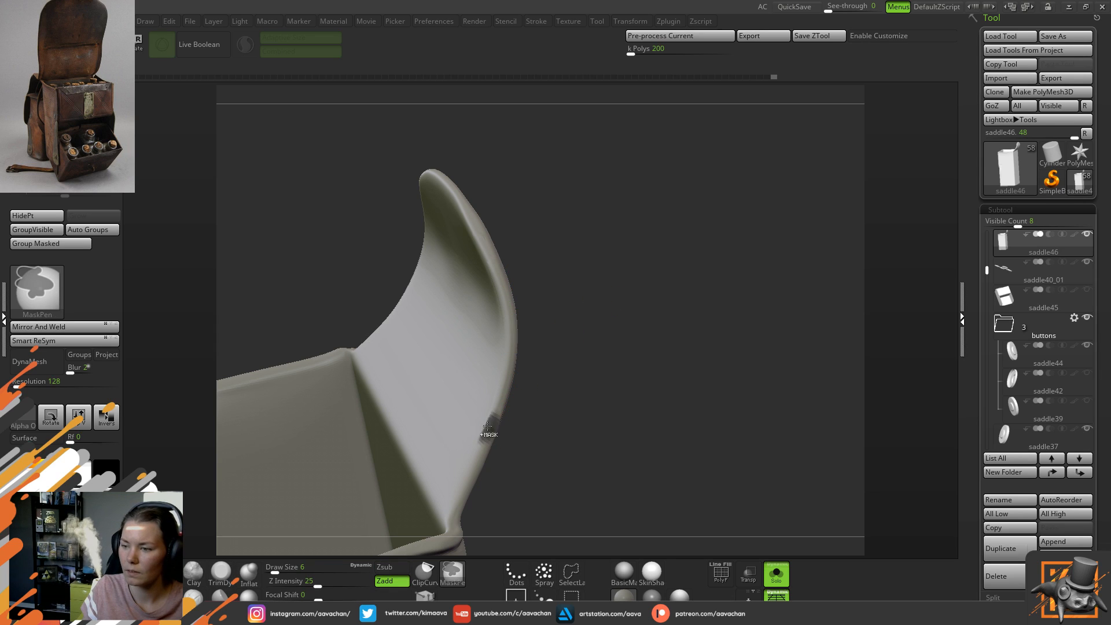
pyautogui.moveTo(516, 353)
pyautogui.keyDown('ctrl'); pyautogui.mouseDown()
pyautogui.moveTo(501, 391)
pyautogui.moveTo(509, 325)
pyautogui.mouseUp(); pyautogui.keyUp('ctrl')
pyautogui.keyDown('ctrl'); pyautogui.click(557, 354); pyautogui.keyUp('ctrl')
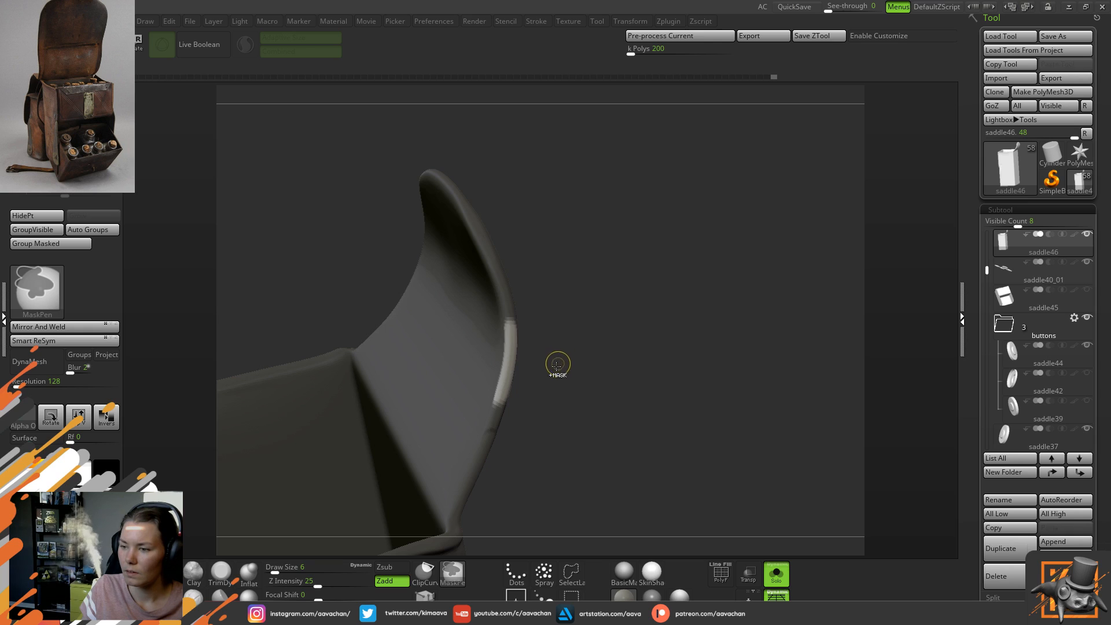
pyautogui.press('w')
pyautogui.moveTo(543, 328)
pyautogui.mouseDown()
pyautogui.moveTo(570, 355)
pyautogui.moveTo(509, 321)
pyautogui.moveTo(505, 395)
pyautogui.mouseUp()
pyautogui.press('q')
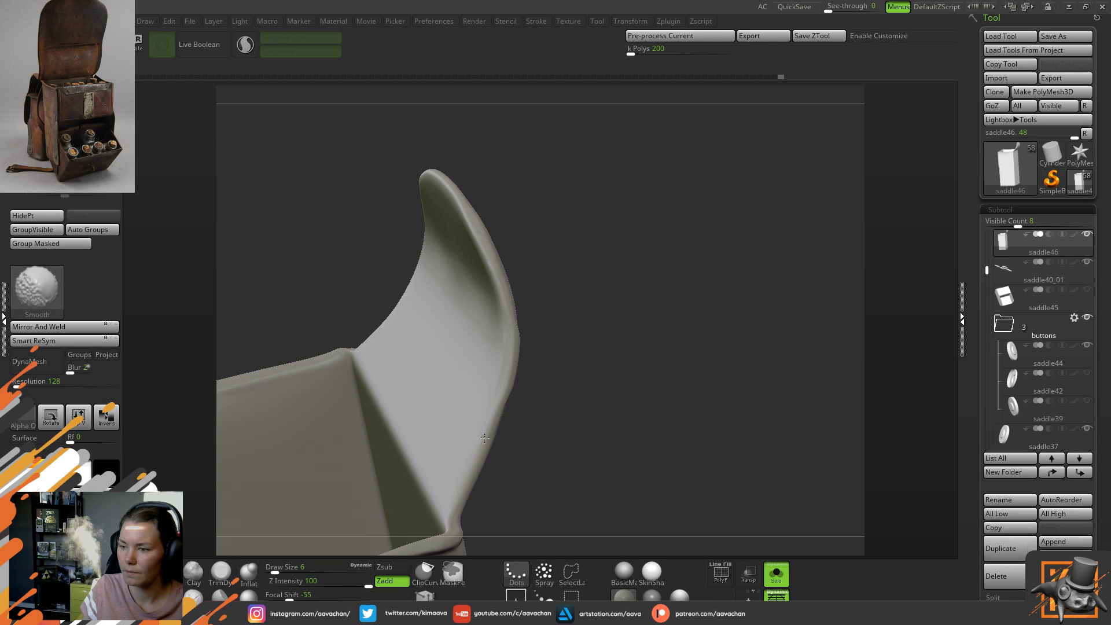
# - Smooth the displaced section of the back flap's edge with the Smooth brush so it blends into the curve
pyautogui.moveTo(517, 346); pyautogui.dragTo(487, 285)
pyautogui.keyDown('shift'); pyautogui.moveTo(476, 403); pyautogui.dragTo(487, 383); pyautogui.keyUp('shift')
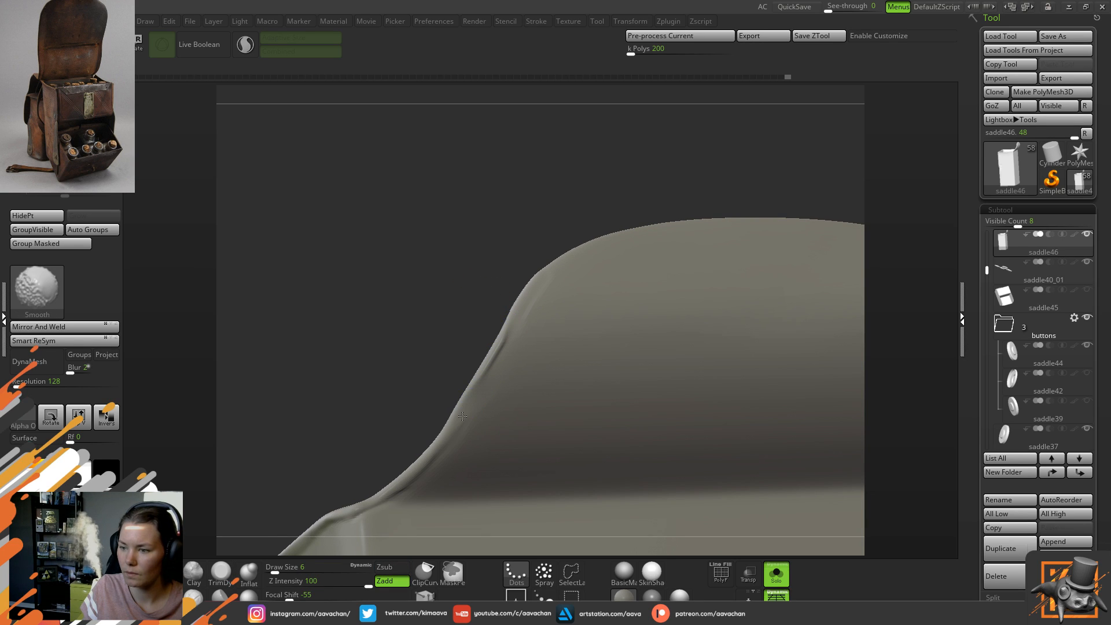
# - Touch up the thin curved side edge of the pocket flap with the Inflat brush at draw size 5
pyautogui.moveTo(449, 347); pyautogui.dragTo(496, 367)
pyautogui.moveTo(395, 436); pyautogui.dragTo(350, 461)
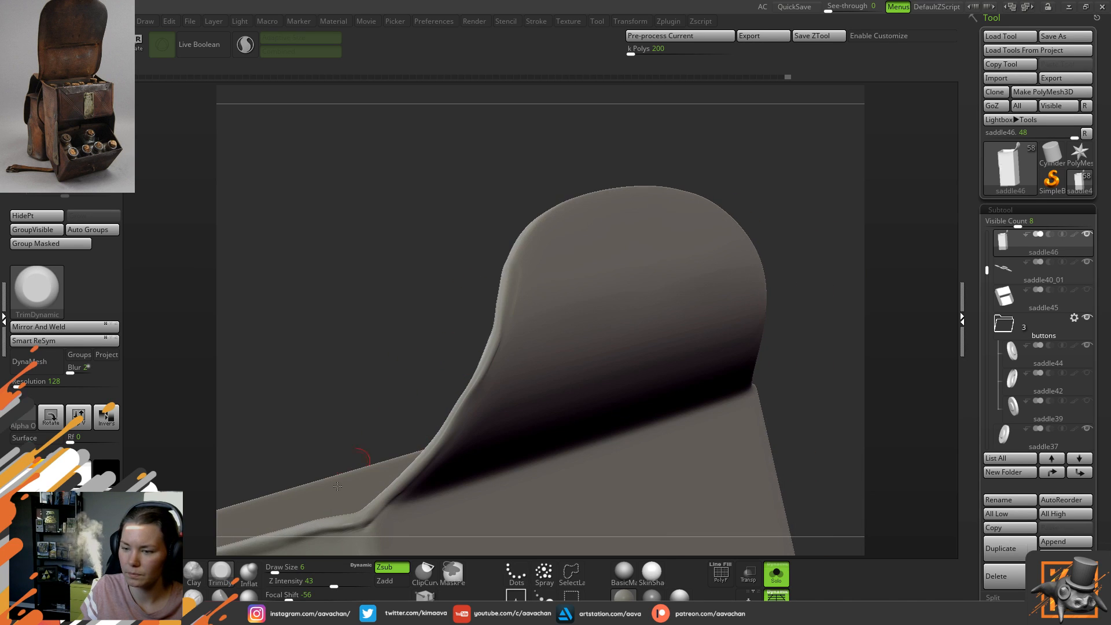
pyautogui.press('b')
pyautogui.press('m')
pyautogui.press('v')
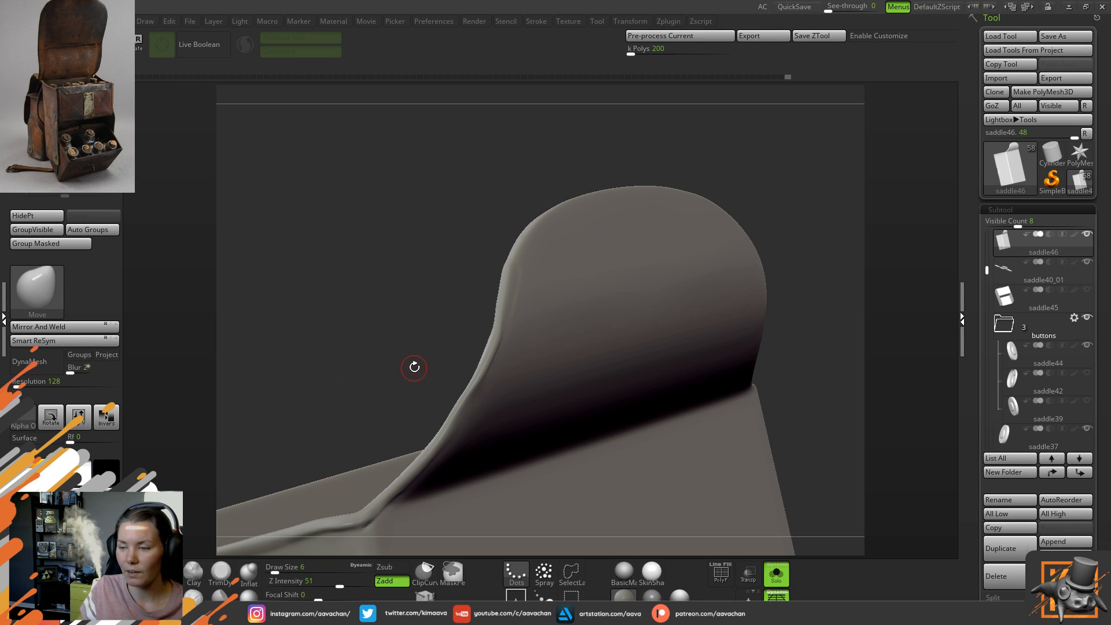
pyautogui.press('space')
pyautogui.moveTo(416, 366); pyautogui.dragTo(414, 366)
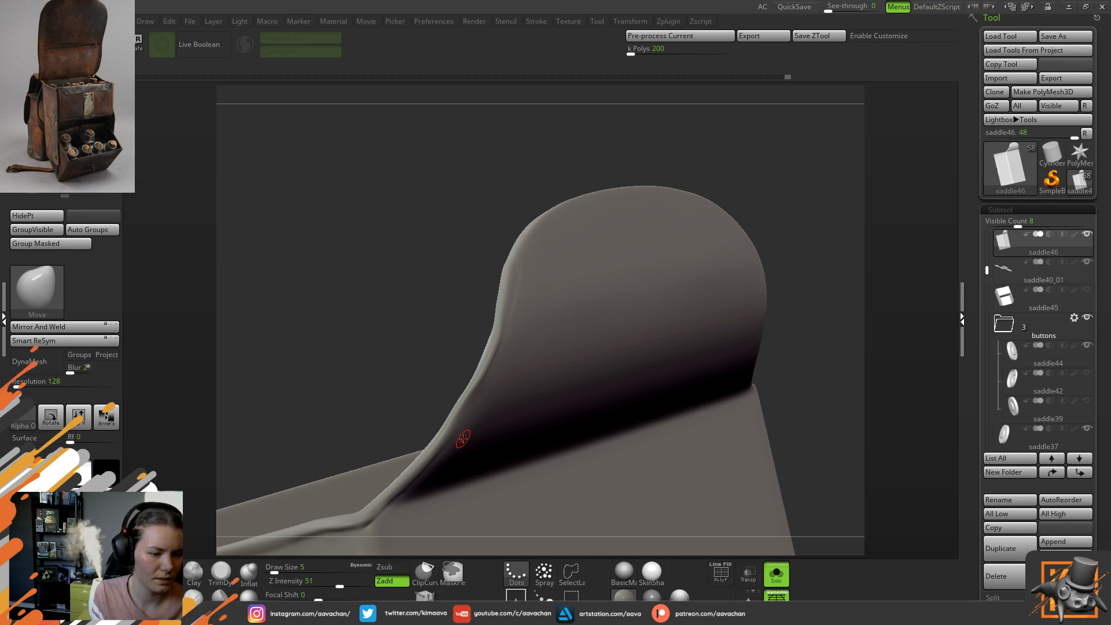
pyautogui.click(248, 573)
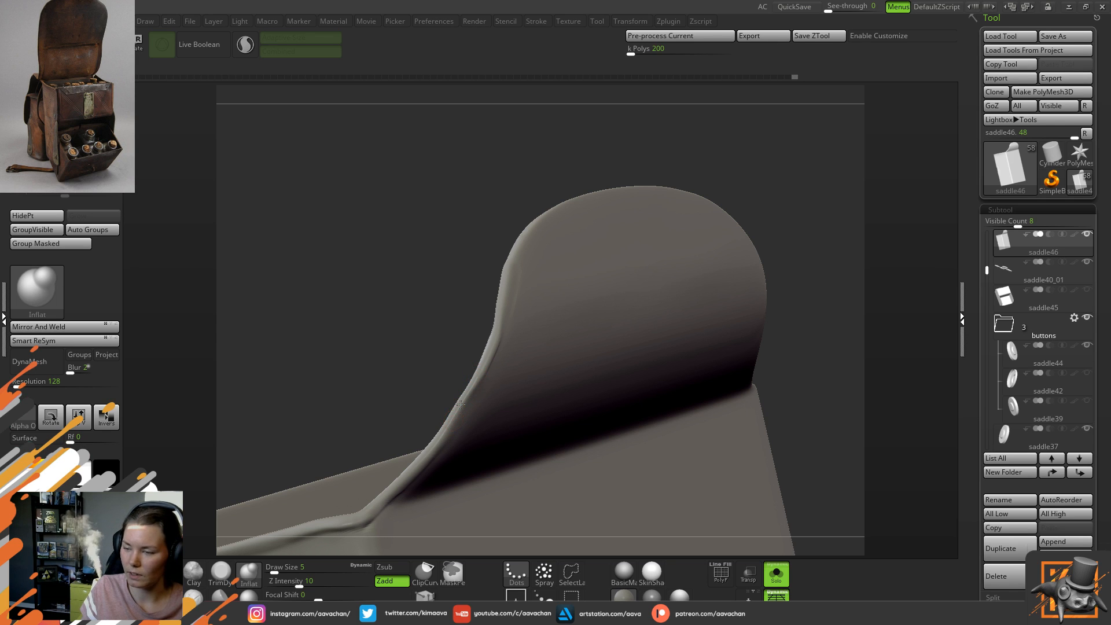
pyautogui.moveTo(432, 361)
pyautogui.mouseDown()
pyautogui.moveTo(424, 389)
pyautogui.moveTo(463, 386)
pyautogui.moveTo(412, 407)
pyautogui.mouseUp()
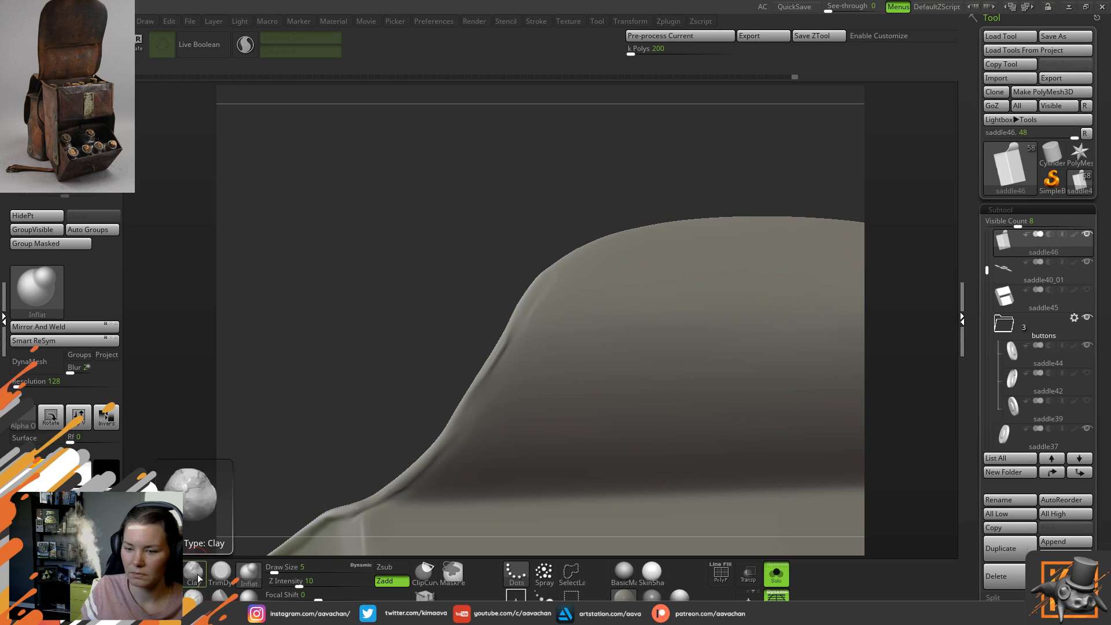
# - Build up the rim along the flap's curved side edge with the Standard brush and smooth it
pyautogui.click(138, 574)
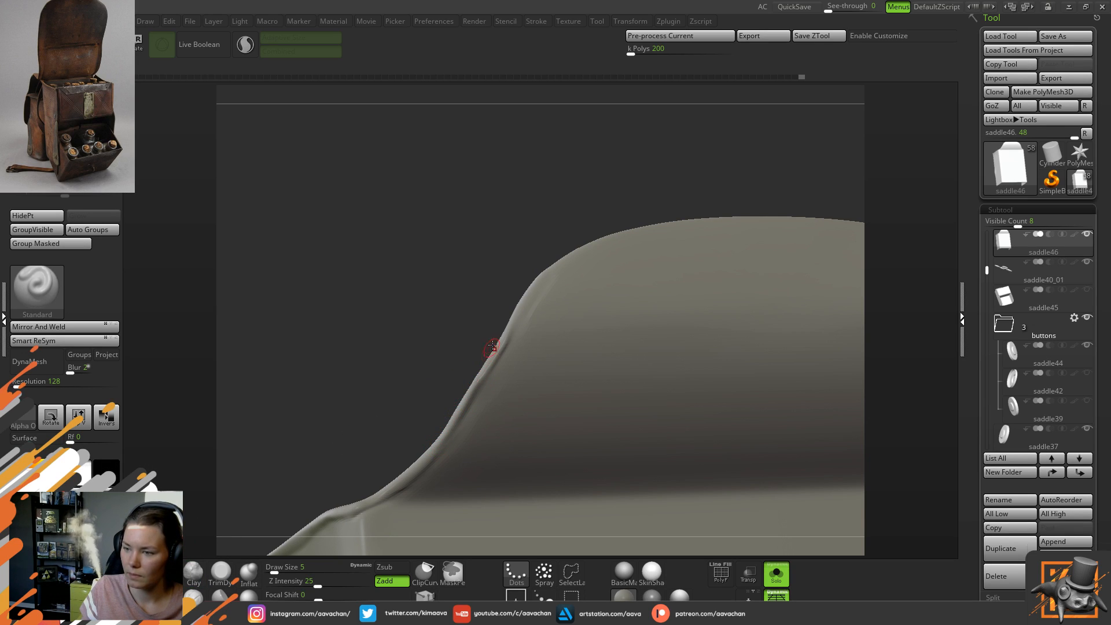
pyautogui.press('shift')
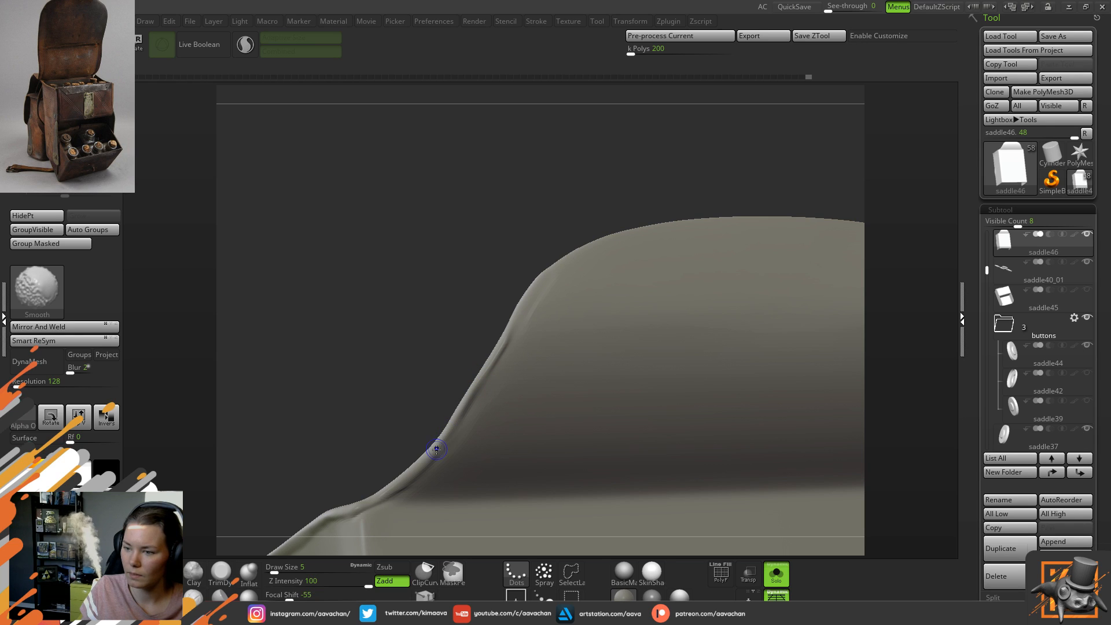
pyautogui.moveTo(433, 461); pyautogui.dragTo(440, 439)
pyautogui.press('shift')
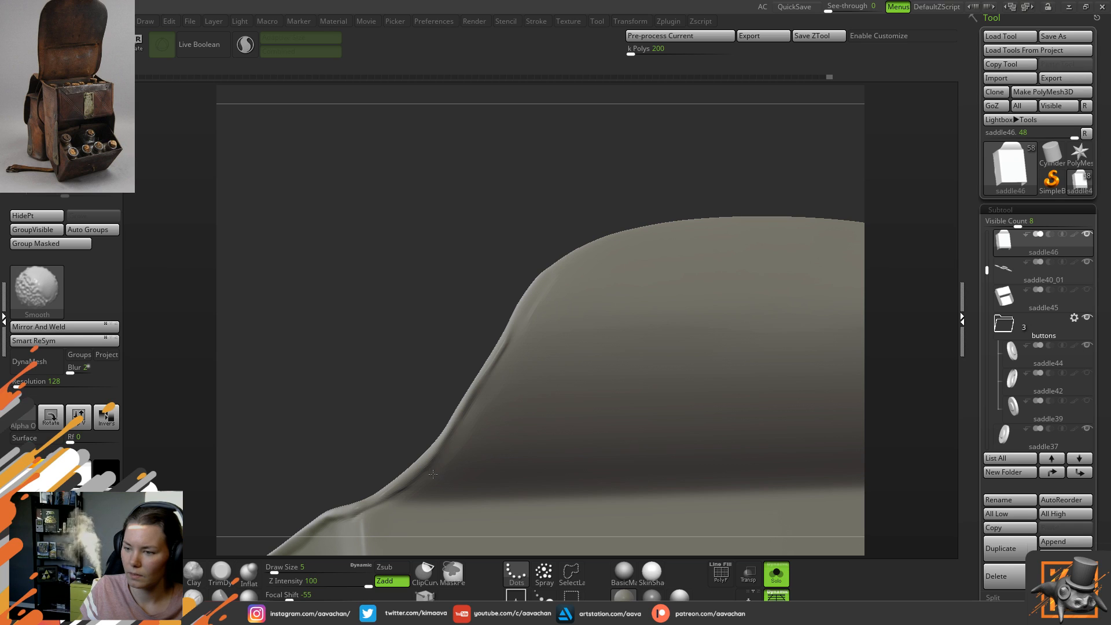
pyautogui.moveTo(434, 322); pyautogui.dragTo(485, 378)
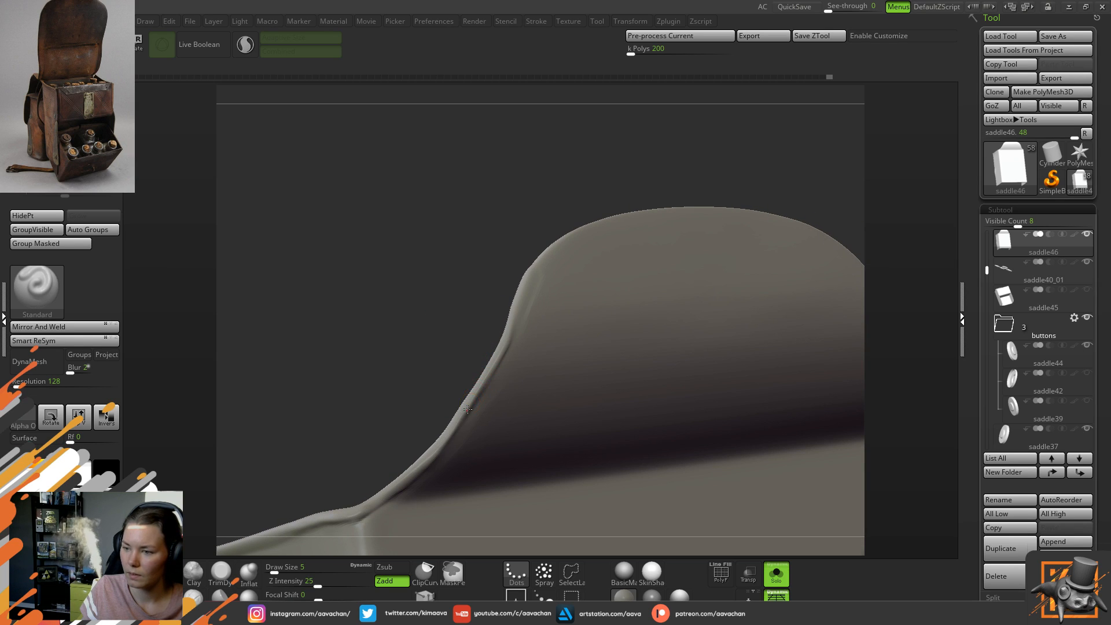
pyautogui.press('shift')
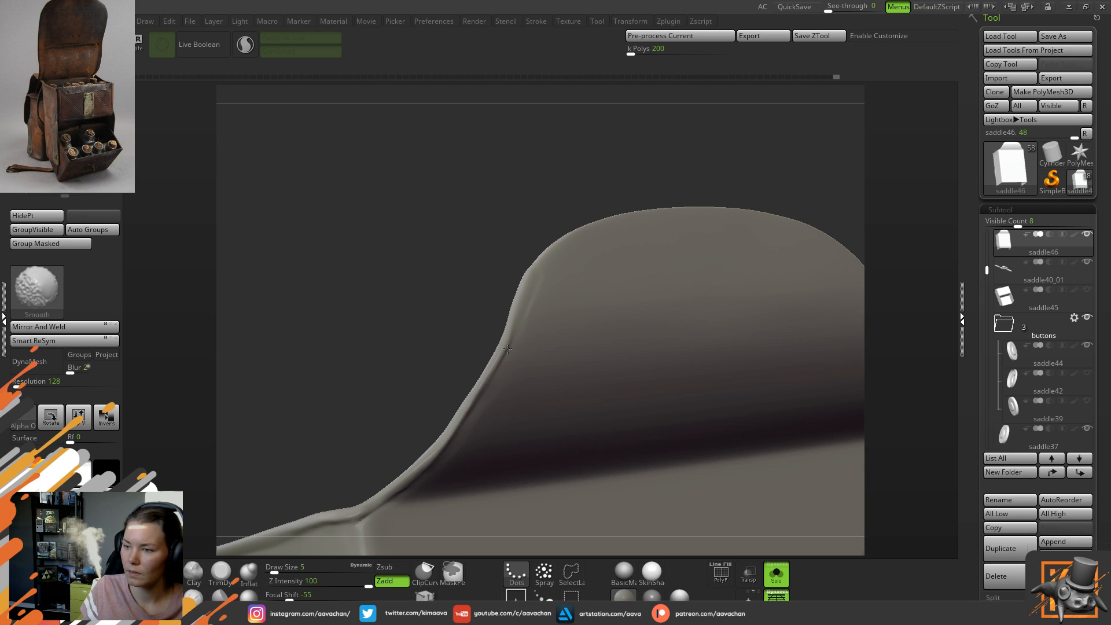
pyautogui.moveTo(434, 453)
pyautogui.mouseDown()
pyautogui.moveTo(521, 399)
pyautogui.moveTo(600, 383)
pyautogui.mouseUp()
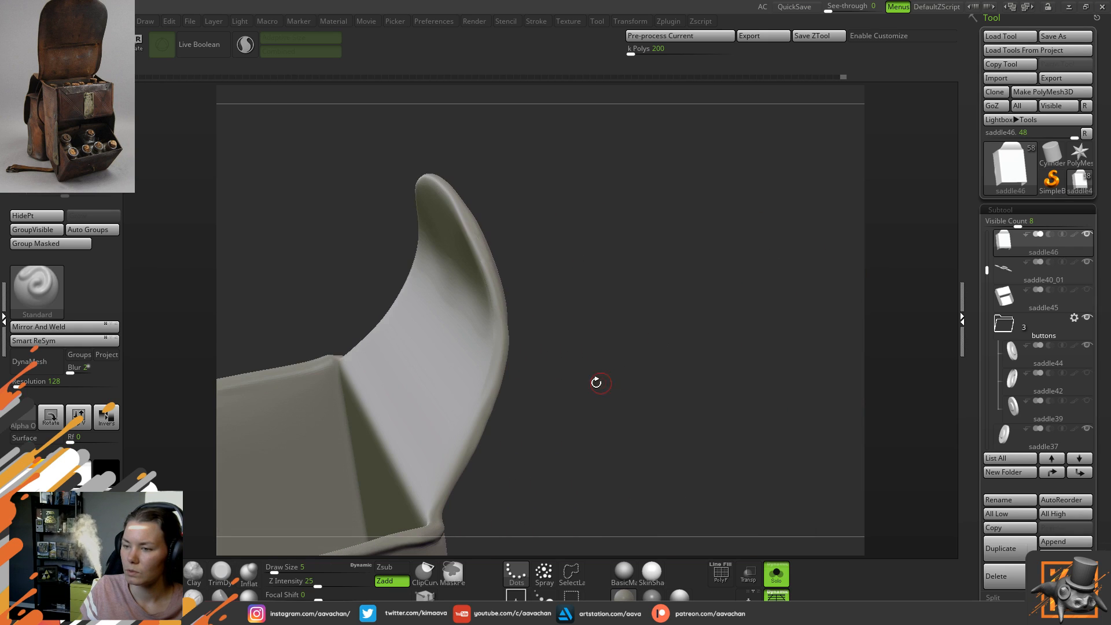
# - Adjust the curved side profile of the flap with the Move brush at draw size 18, with the subdivision preview off
pyautogui.click(167, 570)
pyautogui.moveTo(532, 404); pyautogui.dragTo(491, 406)
pyautogui.press('space')
pyautogui.click(502, 406)
pyautogui.press('space')
pyautogui.click(490, 404)
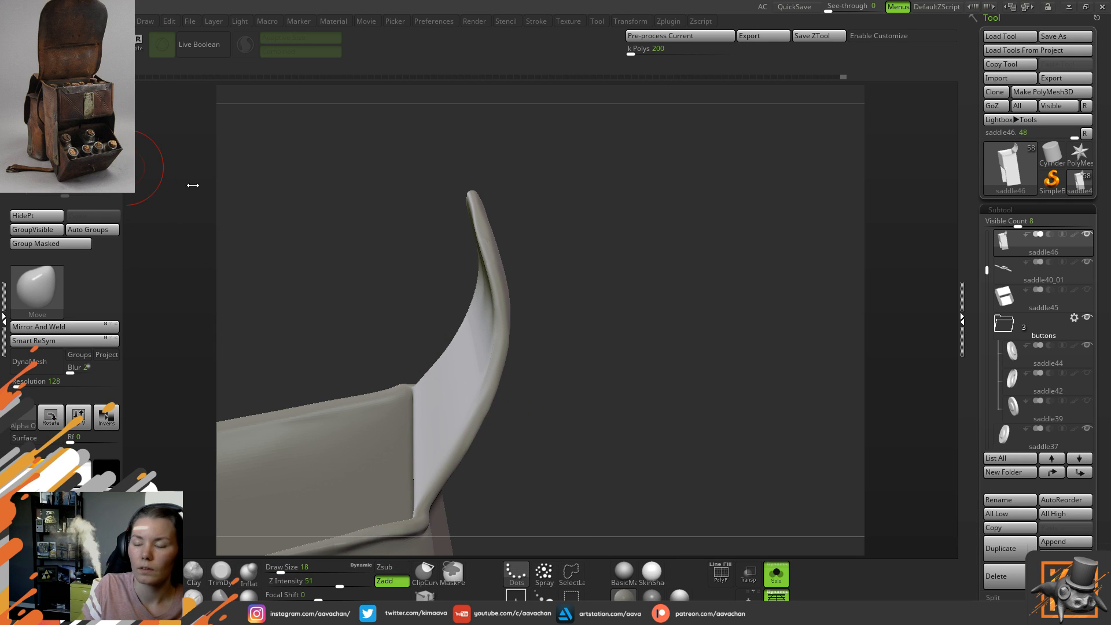
pyautogui.hotkey('shift', 'd')
pyautogui.moveTo(498, 409); pyautogui.dragTo(492, 407)
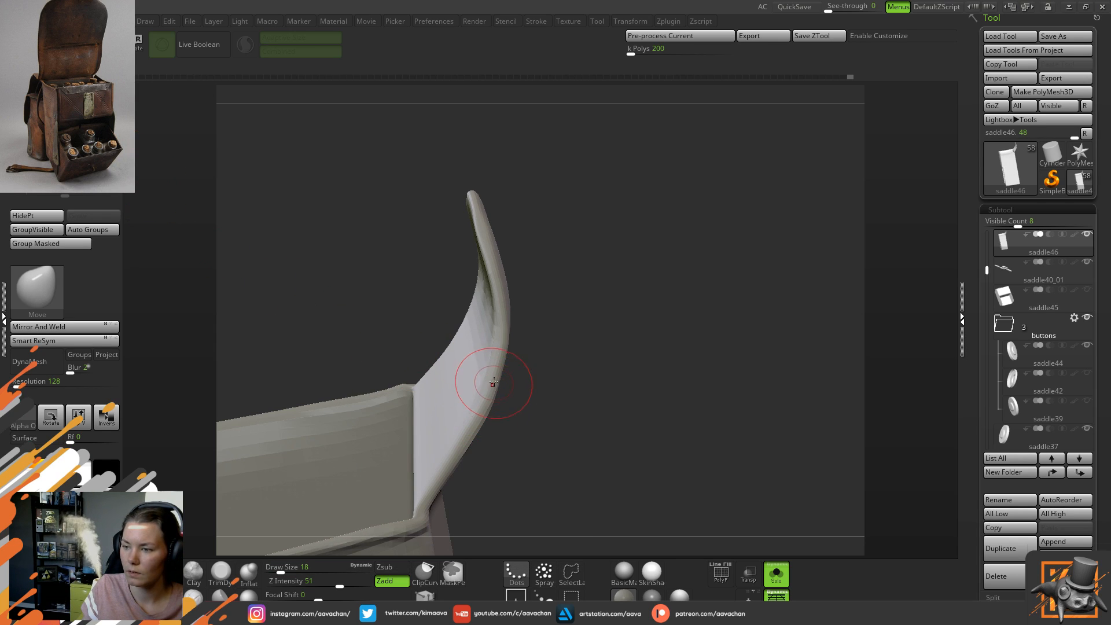
pyautogui.moveTo(504, 362); pyautogui.dragTo(501, 363)
pyautogui.moveTo(485, 425); pyautogui.dragTo(482, 428)
# - Turn the subdivision preview back on and smooth the flap's side edge below its upper corner
pyautogui.moveTo(647, 410)
pyautogui.mouseDown()
pyautogui.moveTo(523, 358)
pyautogui.moveTo(519, 331)
pyautogui.moveTo(460, 288)
pyautogui.mouseUp()
pyautogui.press('d')
pyautogui.moveTo(511, 322)
pyautogui.keyDown('alt'); pyautogui.mouseDown()
pyautogui.moveTo(491, 409)
pyautogui.moveTo(463, 400)
pyautogui.mouseUp(); pyautogui.keyUp('alt')
pyautogui.keyDown('shift'); pyautogui.moveTo(550, 379); pyautogui.dragTo(548, 364); pyautogui.keyUp('shift')
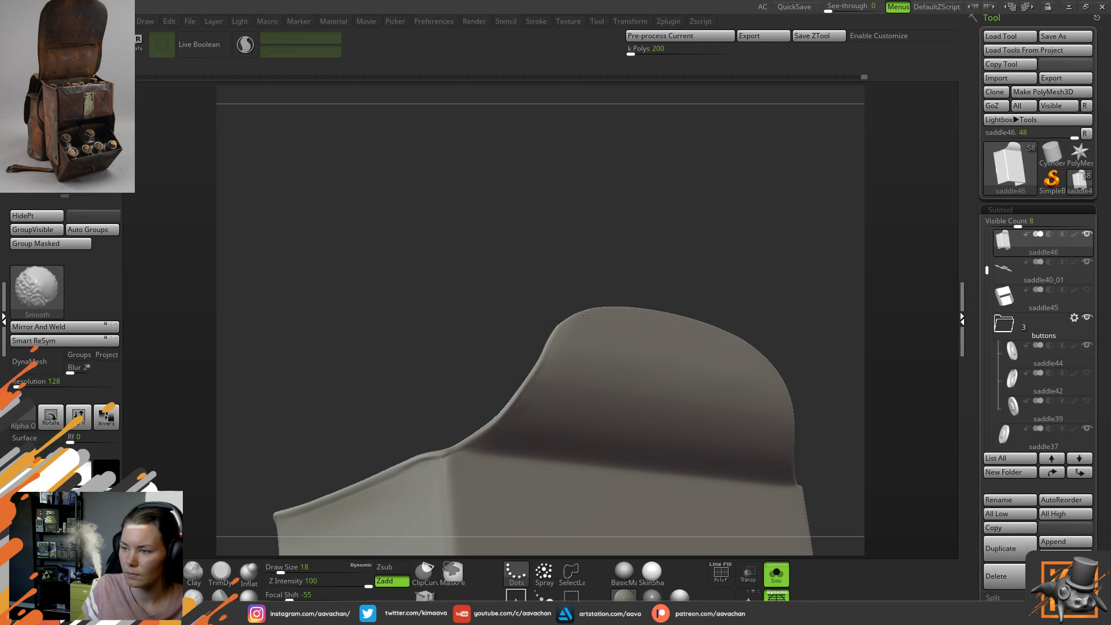
pyautogui.moveTo(623, 238)
pyautogui.mouseDown()
pyautogui.moveTo(698, 414)
pyautogui.moveTo(675, 365)
pyautogui.mouseUp()
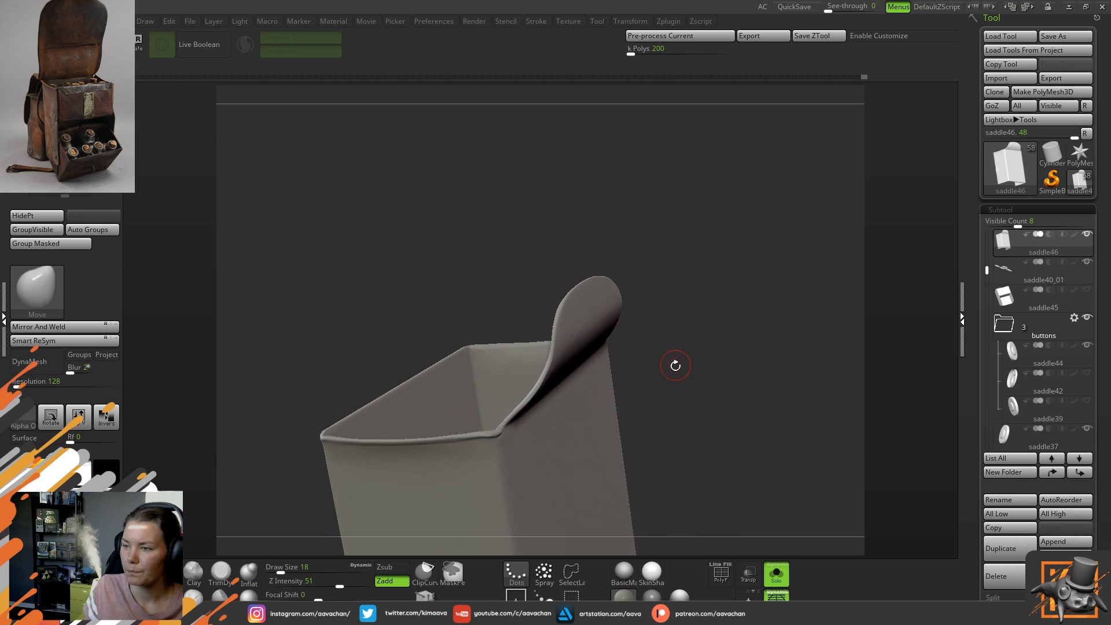
# - Examine how the flap's upper edge meets the lace and straps with all parts shown, and isolate the pocket again
pyautogui.click(775, 573)
pyautogui.keyDown('alt'); pyautogui.moveTo(688, 443); pyautogui.dragTo(599, 471); pyautogui.keyUp('alt')
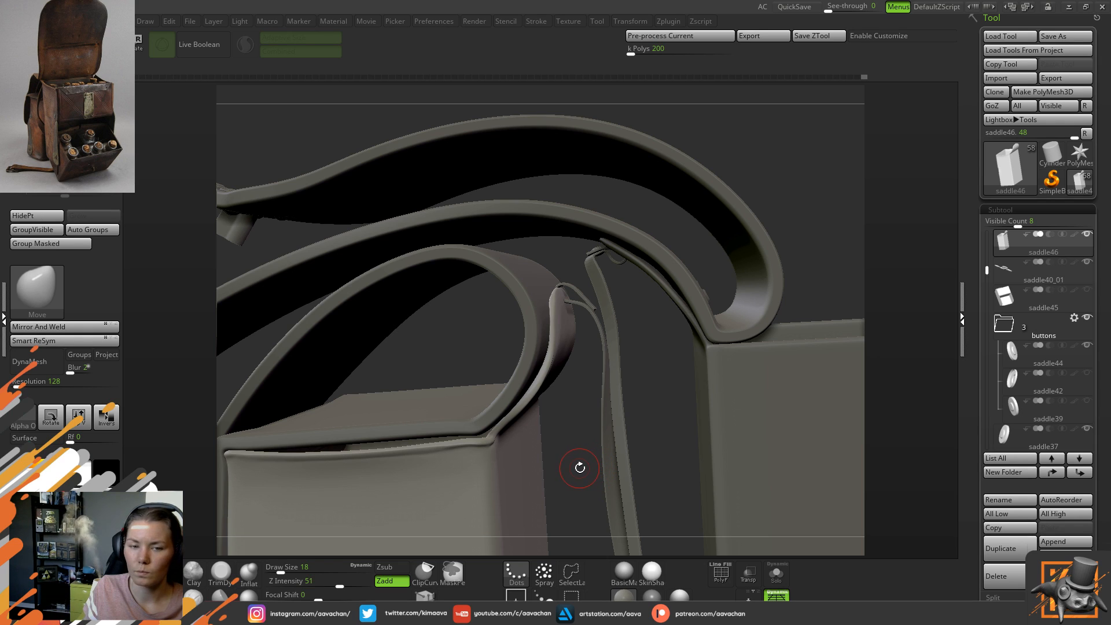
pyautogui.press('ctrl')
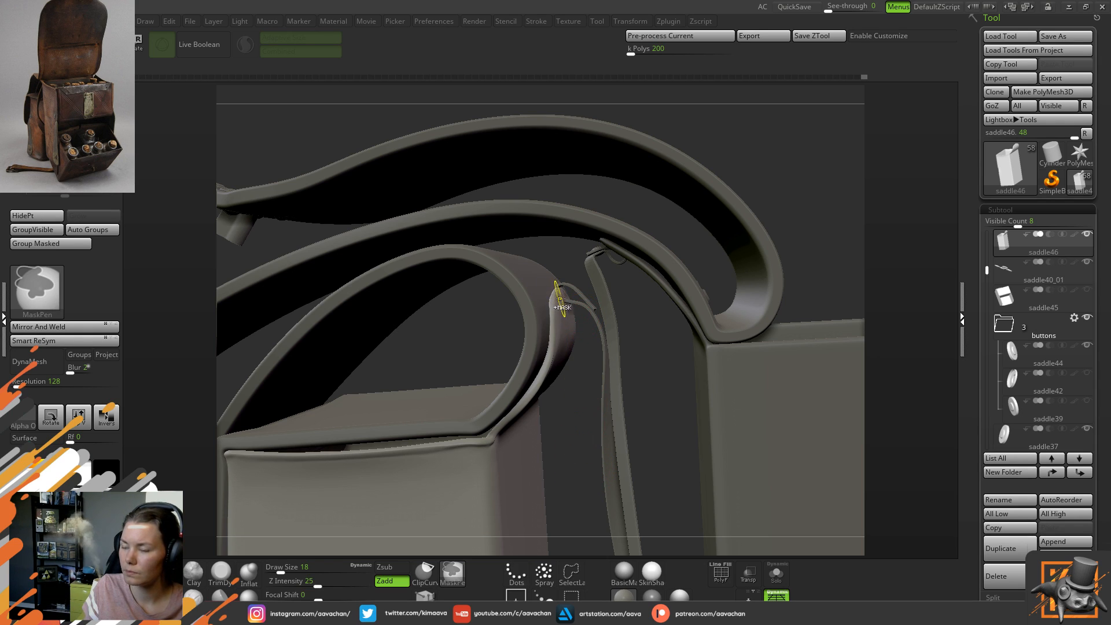
pyautogui.click(776, 578)
pyautogui.click(776, 578)
pyautogui.keyDown('ctrl'); pyautogui.moveTo(612, 279); pyautogui.dragTo(607, 371, button='right'); pyautogui.keyUp('ctrl')
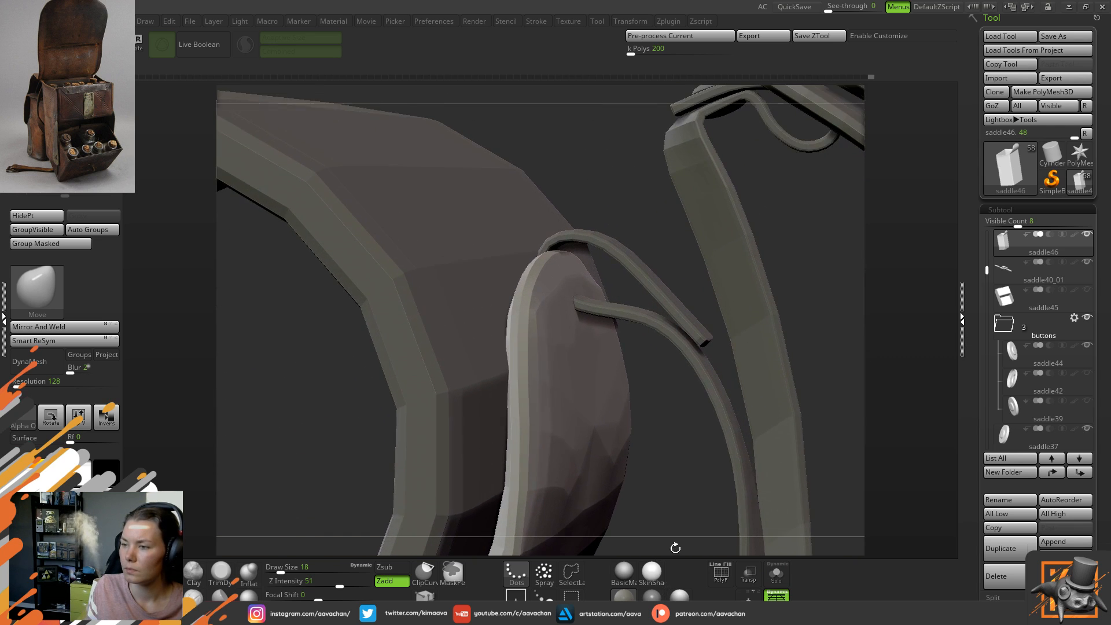
pyautogui.moveTo(642, 225); pyautogui.dragTo(740, 272, button='right')
pyautogui.click(777, 577)
pyautogui.moveTo(774, 409); pyautogui.dragTo(712, 211, button='right')
# - Mask a narrow strip along the middle of the flap's top edge at draw size 8 and invert the mask
pyautogui.press('space')
pyautogui.moveTo(591, 264); pyautogui.dragTo(584, 263)
pyautogui.keyDown('ctrl'); pyautogui.moveTo(584, 262); pyautogui.dragTo(558, 179, button='right'); pyautogui.keyUp('ctrl')
pyautogui.press('d')
pyautogui.moveTo(486, 283)
pyautogui.keyDown('ctrl'); pyautogui.mouseDown()
pyautogui.moveTo(601, 274)
pyautogui.moveTo(775, 289)
pyautogui.moveTo(457, 295)
pyautogui.mouseUp(); pyautogui.keyUp('ctrl')
pyautogui.keyDown('ctrl'); pyautogui.moveTo(467, 208); pyautogui.dragTo(173, 141); pyautogui.keyUp('ctrl')
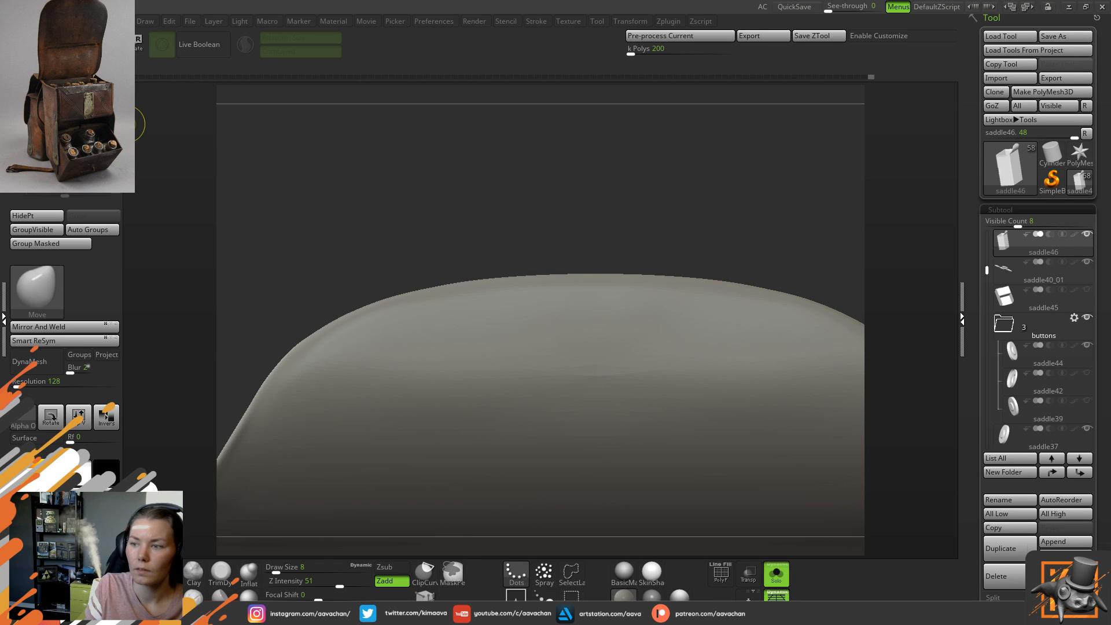
pyautogui.hotkey('shift', 'd')
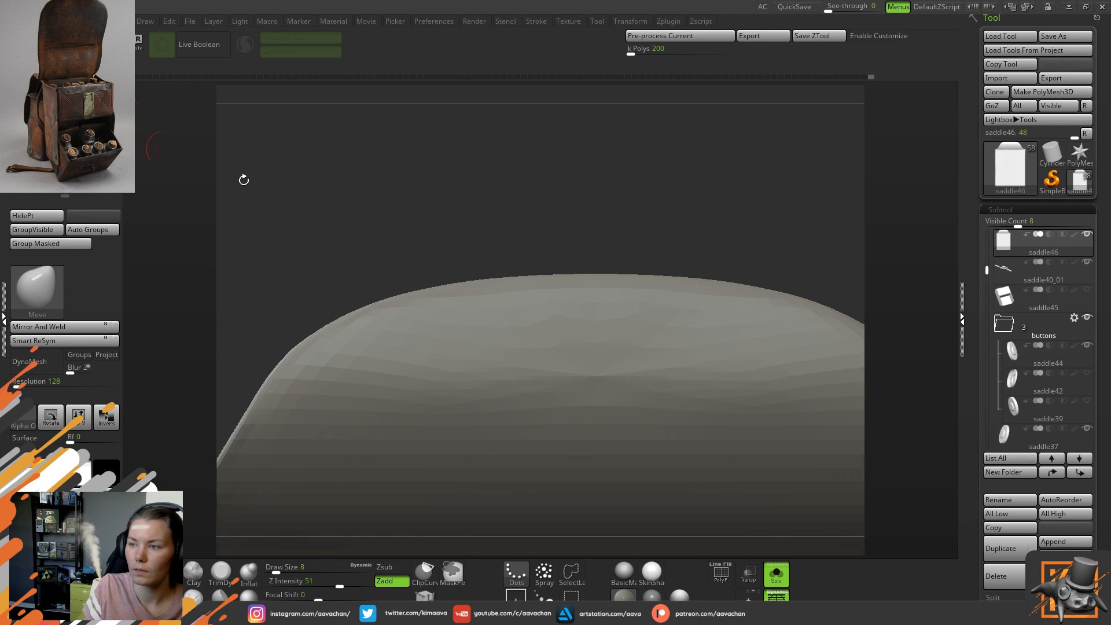
pyautogui.moveTo(486, 282)
pyautogui.keyDown('ctrl'); pyautogui.mouseDown()
pyautogui.moveTo(690, 278)
pyautogui.moveTo(454, 282)
pyautogui.mouseUp(); pyautogui.keyUp('ctrl')
pyautogui.moveTo(622, 224)
pyautogui.mouseDown()
pyautogui.moveTo(724, 250)
pyautogui.moveTo(657, 224)
pyautogui.mouseUp()
pyautogui.moveTo(304, 243)
pyautogui.keyDown('ctrl'); pyautogui.mouseDown()
pyautogui.moveTo(526, 283)
pyautogui.moveTo(324, 246)
pyautogui.mouseUp(); pyautogui.keyUp('ctrl')
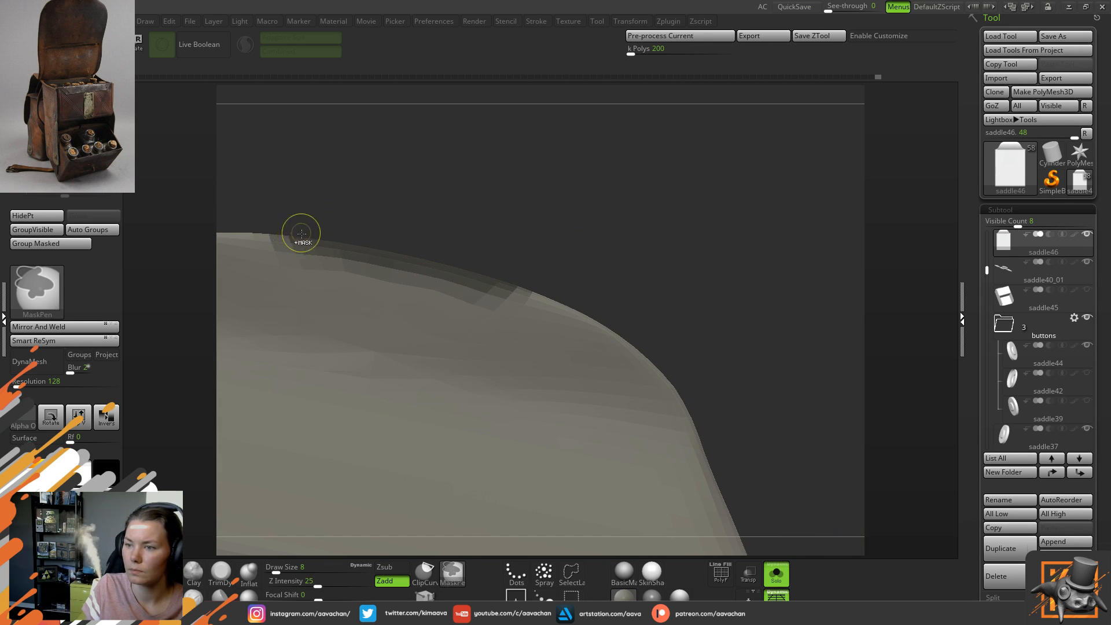
pyautogui.keyDown('ctrl'); pyautogui.click(457, 312); pyautogui.keyUp('ctrl')
pyautogui.keyDown('ctrl'); pyautogui.click(582, 241); pyautogui.keyUp('ctrl')
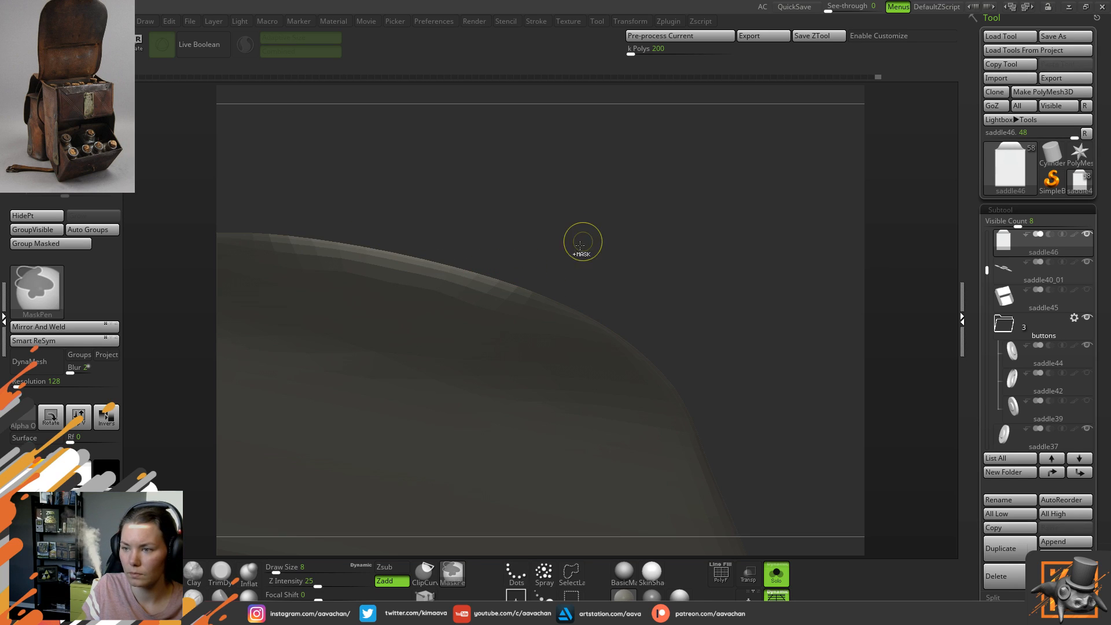
# - Centre the transform gizmo on the unmasked strip and shift the strip to bend the flap's top edge
pyautogui.press('w')
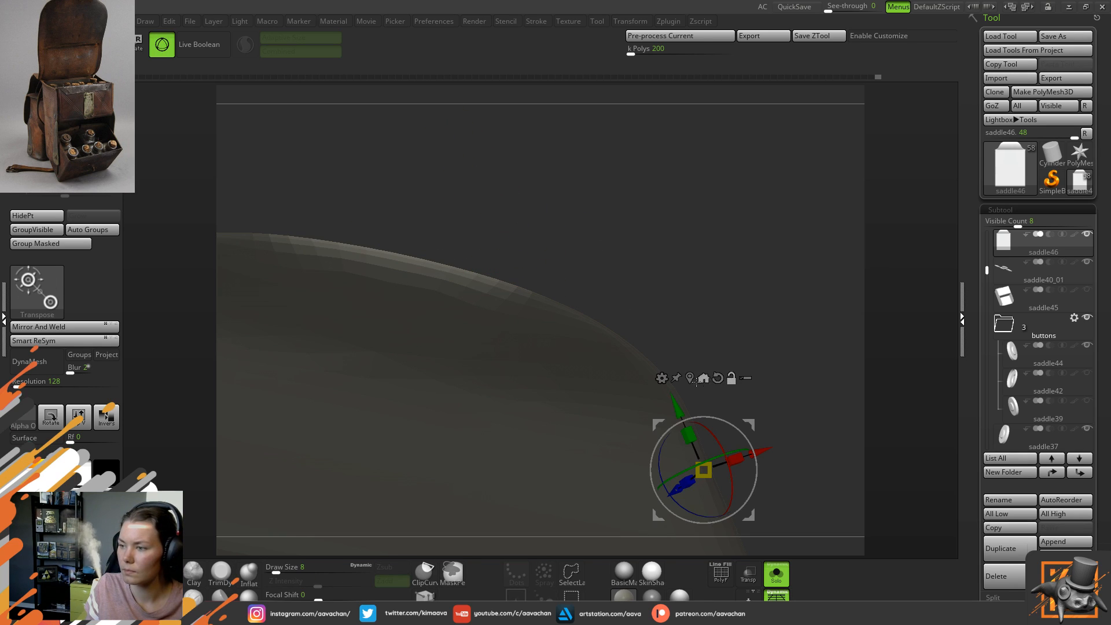
pyautogui.click(399, 266)
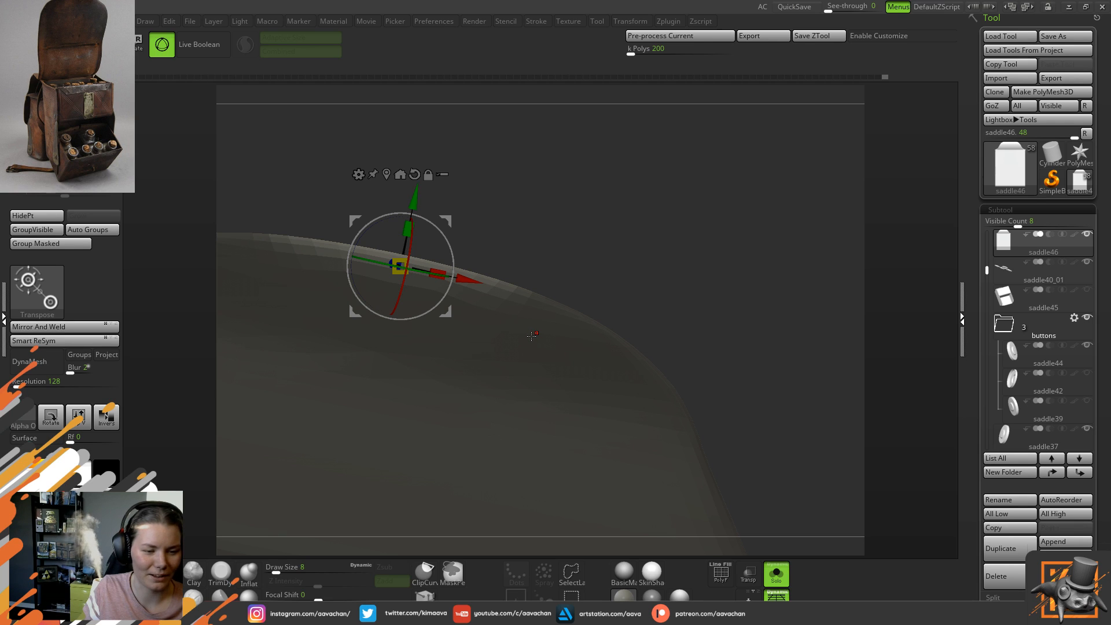
pyautogui.moveTo(580, 291); pyautogui.dragTo(617, 204)
pyautogui.keyDown('alt'); pyautogui.moveTo(468, 250); pyautogui.dragTo(470, 263); pyautogui.keyUp('alt')
pyautogui.moveTo(555, 206); pyautogui.dragTo(628, 242)
pyautogui.moveTo(518, 317); pyautogui.dragTo(527, 320)
pyautogui.keyDown('alt'); pyautogui.moveTo(506, 265); pyautogui.dragTo(539, 363); pyautogui.keyUp('alt')
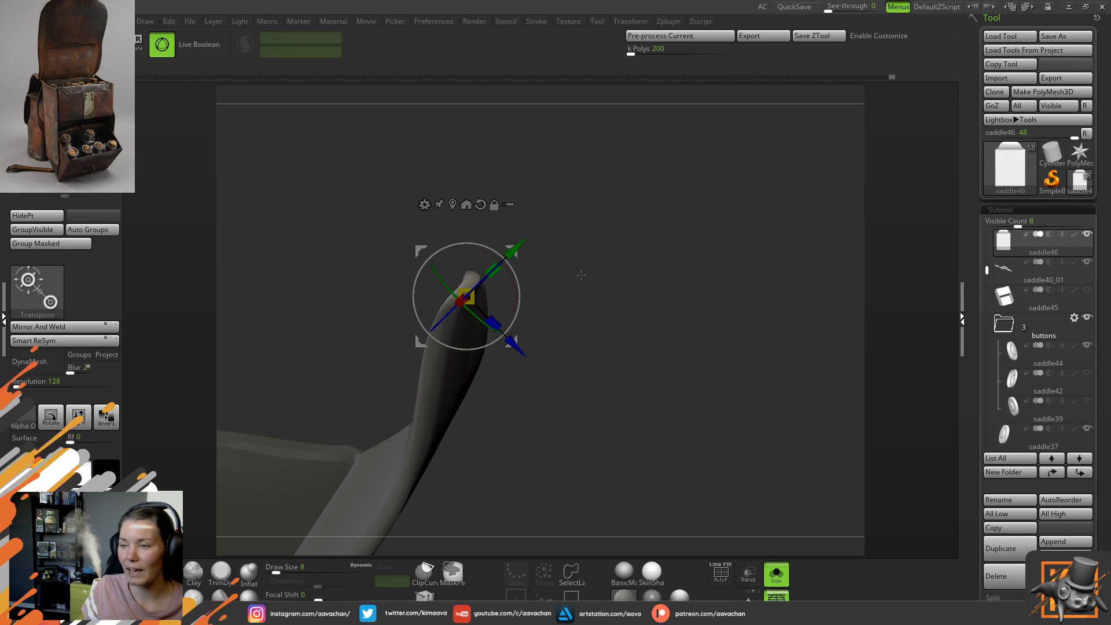
pyautogui.moveTo(600, 248)
pyautogui.mouseDown()
pyautogui.moveTo(610, 284)
pyautogui.moveTo(593, 287)
pyautogui.moveTo(679, 313)
pyautogui.mouseUp()
# - Examine the bent top edge with the subdivision preview on and against the surrounding lace and straps
pyautogui.press('q')
pyautogui.hotkey('shift', 'd')
pyautogui.moveTo(607, 261); pyautogui.dragTo(565, 237)
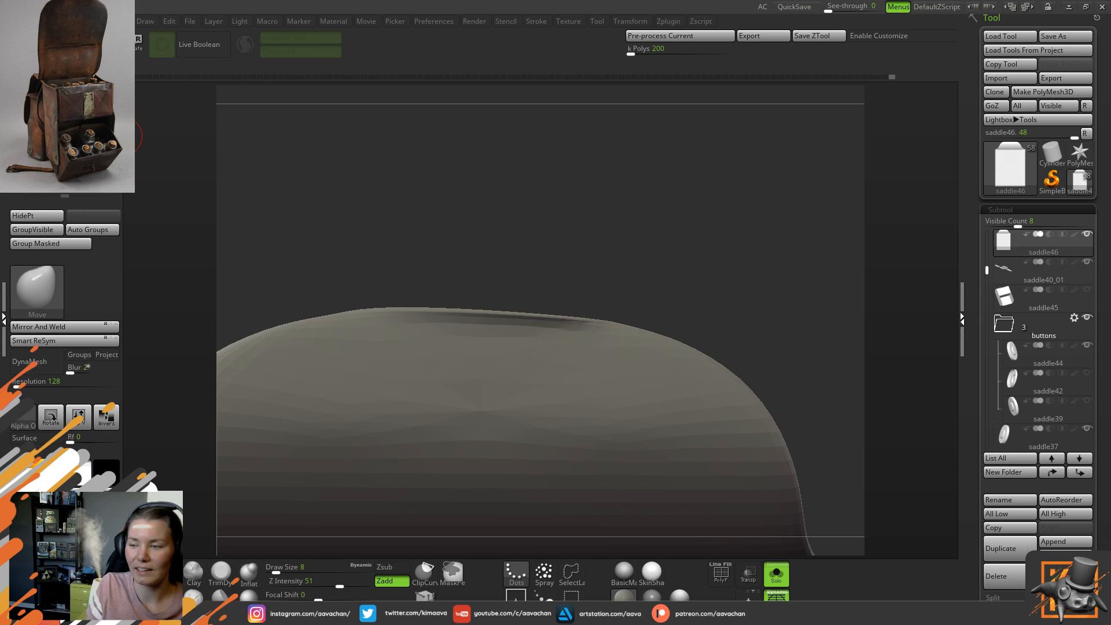
pyautogui.press('d')
pyautogui.moveTo(526, 242); pyautogui.dragTo(528, 345)
pyautogui.moveTo(559, 289); pyautogui.dragTo(553, 376)
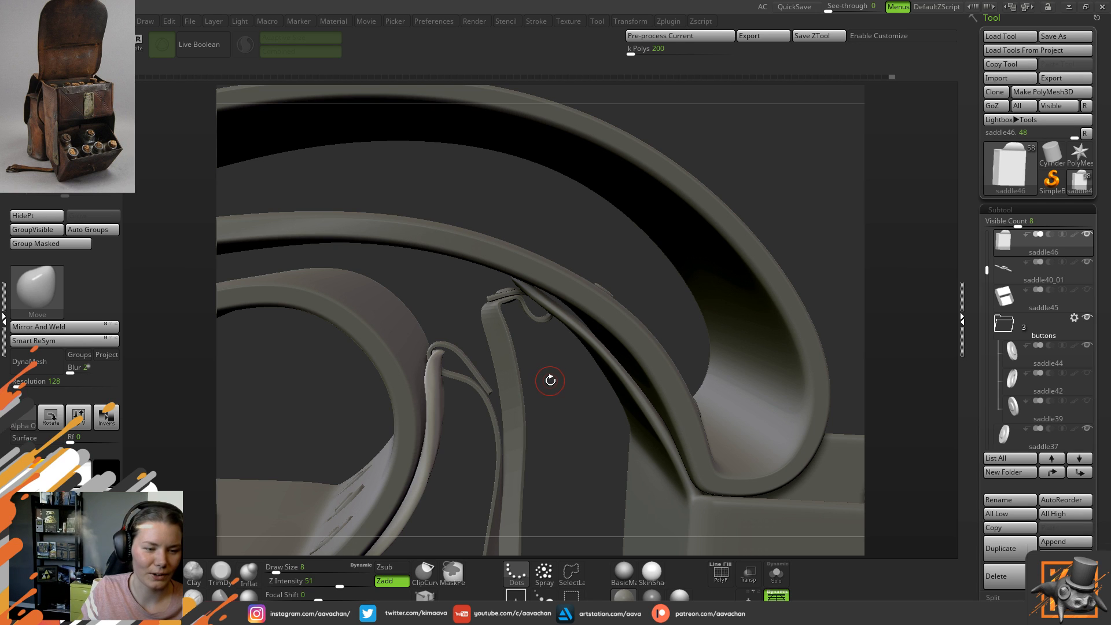
pyautogui.moveTo(558, 367); pyautogui.dragTo(497, 409)
pyautogui.moveTo(506, 420); pyautogui.dragTo(575, 401)
pyautogui.click(775, 572)
# - Realign the transform gizmo on the flap's top strip and push the lip further outward
pyautogui.moveTo(551, 357); pyautogui.dragTo(762, 300)
pyautogui.moveTo(583, 235)
pyautogui.mouseDown()
pyautogui.moveTo(607, 251)
pyautogui.moveTo(630, 245)
pyautogui.mouseUp()
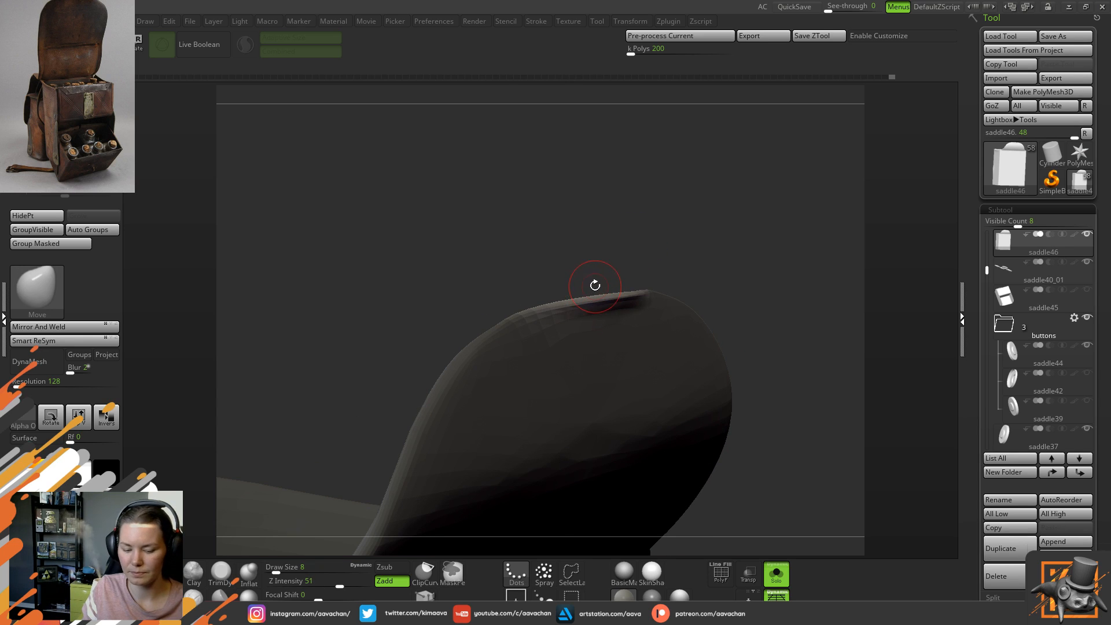
pyautogui.press('w')
pyautogui.keyDown('alt'); pyautogui.moveTo(632, 305); pyautogui.dragTo(632, 314); pyautogui.keyUp('alt')
pyautogui.moveTo(645, 243); pyautogui.dragTo(694, 275)
pyautogui.moveTo(621, 371); pyautogui.dragTo(622, 372)
pyautogui.moveTo(642, 311); pyautogui.dragTo(638, 339)
pyautogui.press('q')
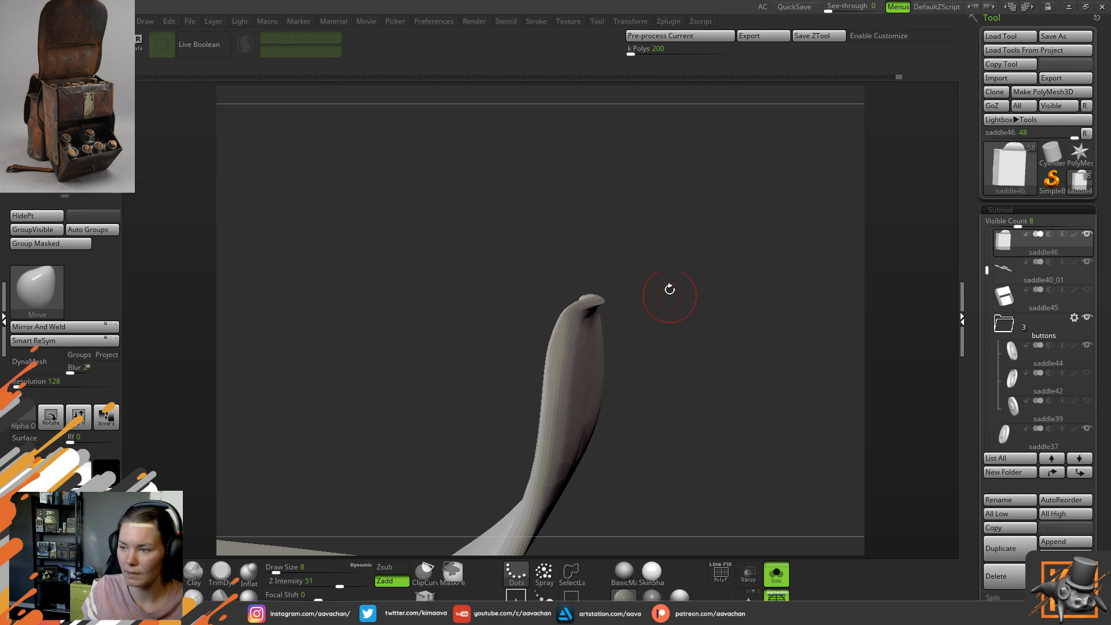
pyautogui.moveTo(669, 295); pyautogui.dragTo(686, 290)
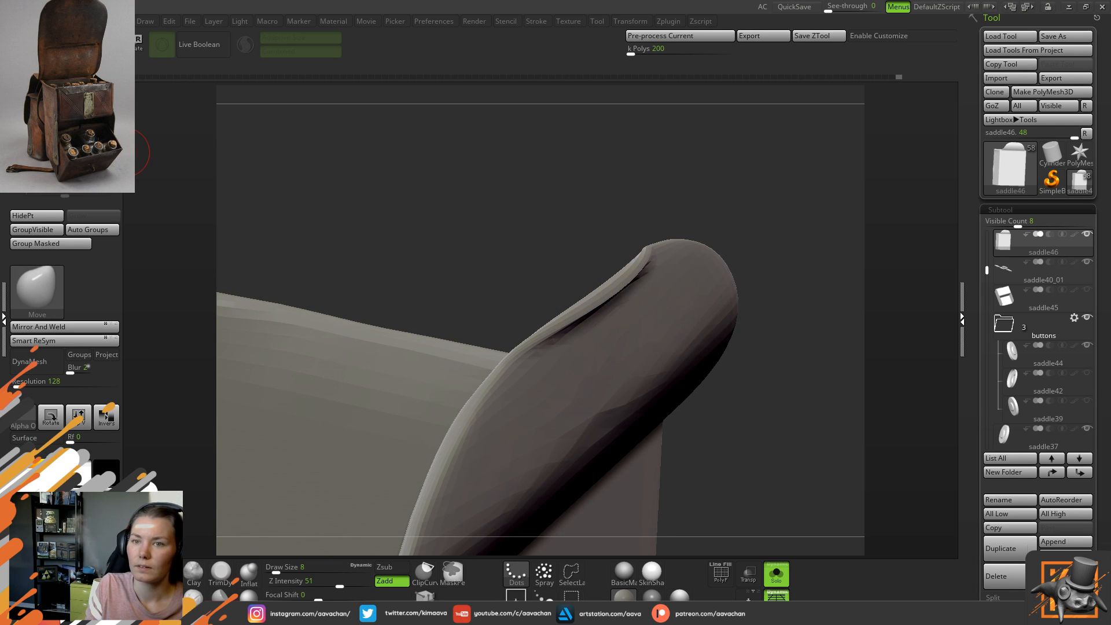
# - Sculpt along the fold under the flap's bent lip with the Standard brush and smooth it
pyautogui.moveTo(590, 280); pyautogui.dragTo(619, 238)
pyautogui.press('b')
pyautogui.press('s')
pyautogui.press('t')
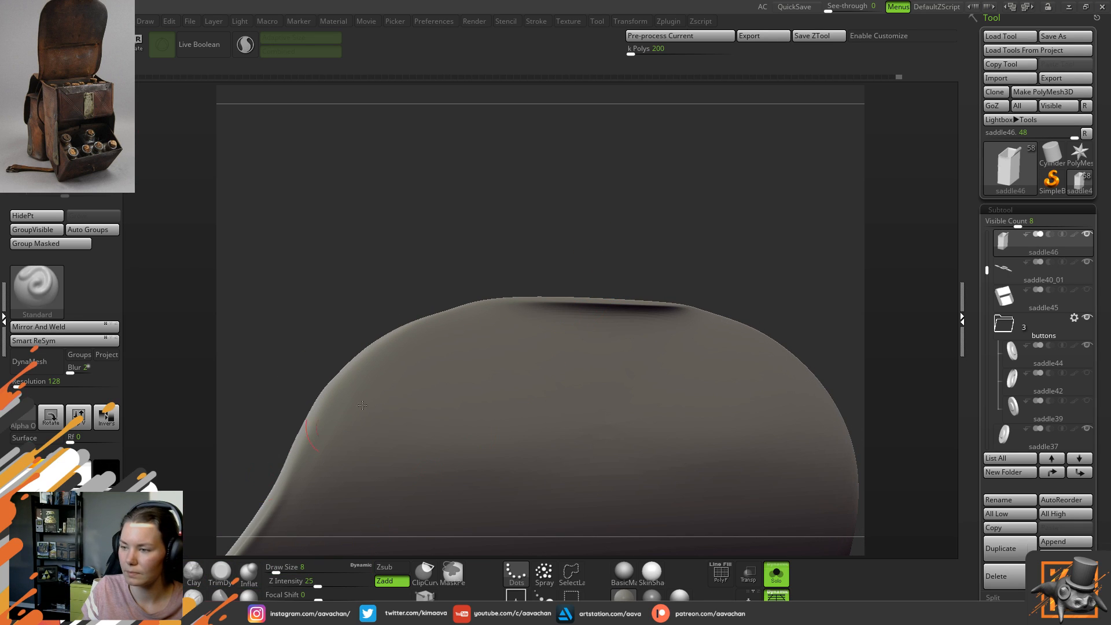
pyautogui.moveTo(561, 305)
pyautogui.mouseDown()
pyautogui.moveTo(600, 304)
pyautogui.moveTo(584, 305)
pyautogui.mouseUp()
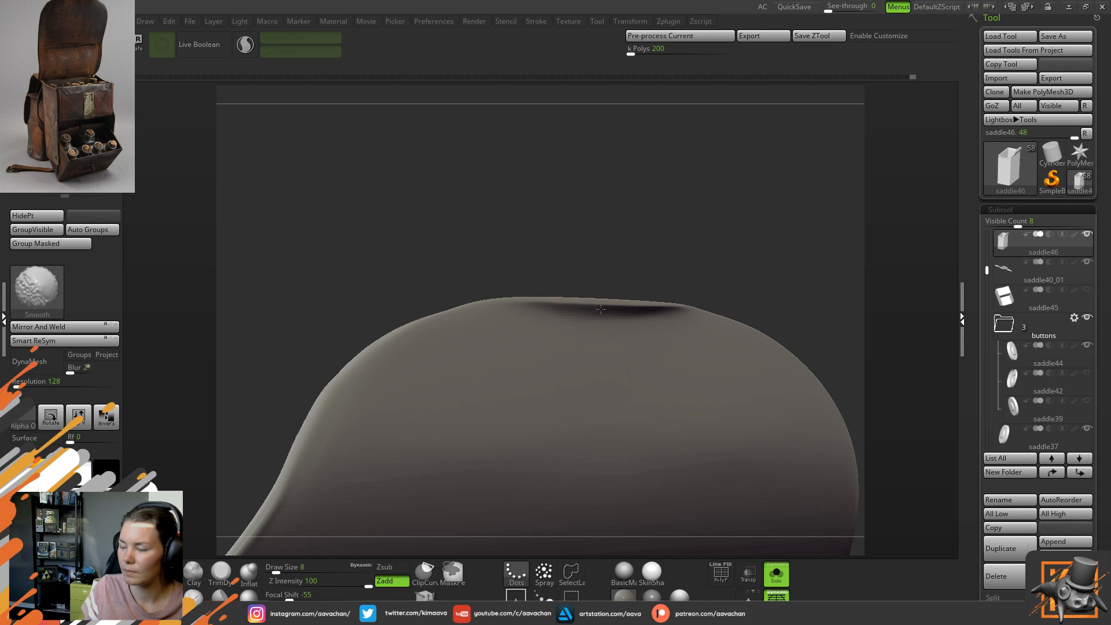
pyautogui.moveTo(640, 248); pyautogui.dragTo(630, 218)
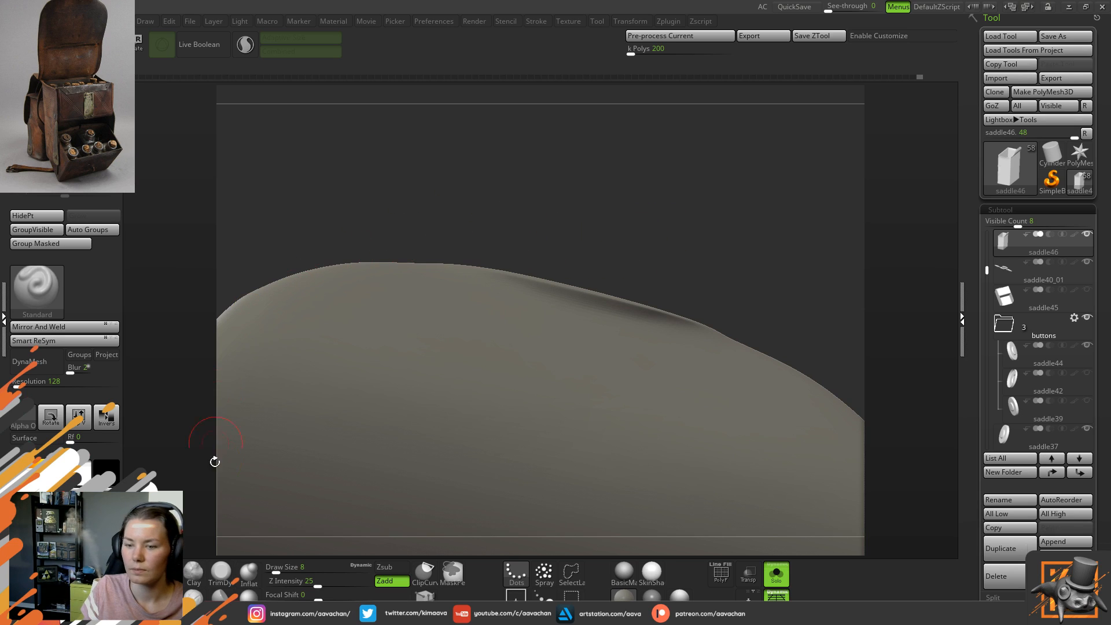
# - Thicken the bent lip on the flap's top edge with the Inflat brush at draw size 5
pyautogui.click(249, 573)
pyautogui.press('space')
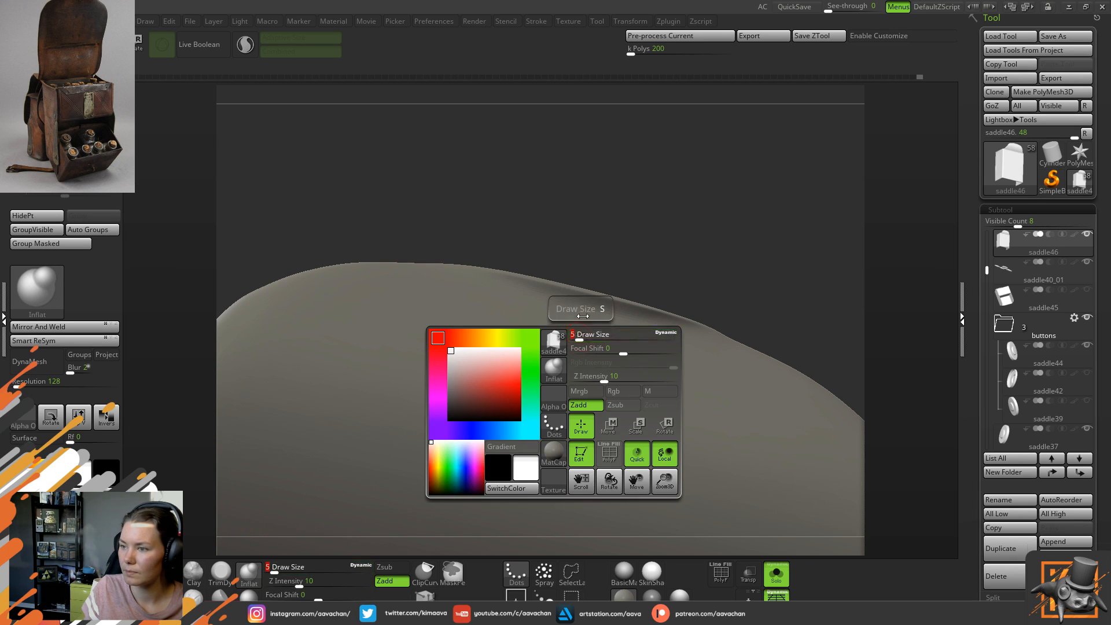
pyautogui.moveTo(665, 313)
pyautogui.mouseDown()
pyautogui.moveTo(690, 319)
pyautogui.moveTo(597, 305)
pyautogui.mouseUp()
pyautogui.moveTo(694, 298); pyautogui.dragTo(584, 330)
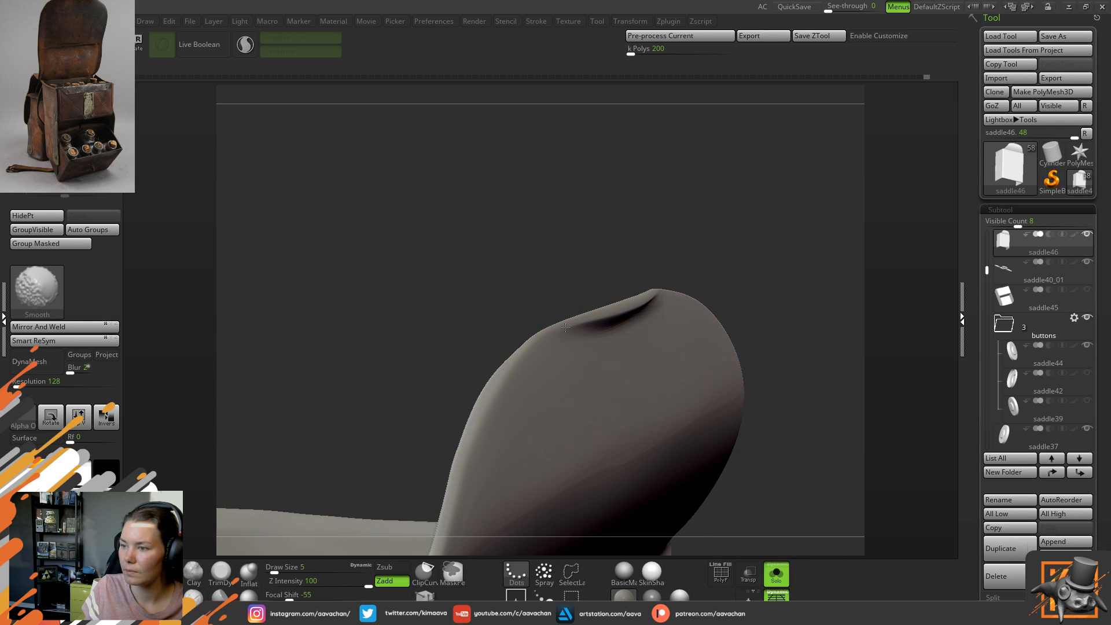
# - Leave solo mode and examine the thickened lip against the surrounding lace, straps and the pocket's sides
pyautogui.moveTo(602, 272)
pyautogui.mouseDown()
pyautogui.moveTo(664, 225)
pyautogui.moveTo(675, 233)
pyautogui.moveTo(650, 252)
pyautogui.moveTo(463, 137)
pyautogui.mouseUp()
pyautogui.click(775, 573)
pyautogui.moveTo(774, 278); pyautogui.dragTo(752, 294)
pyautogui.keyDown('alt'); pyautogui.moveTo(582, 394); pyautogui.dragTo(618, 408); pyautogui.keyUp('alt')
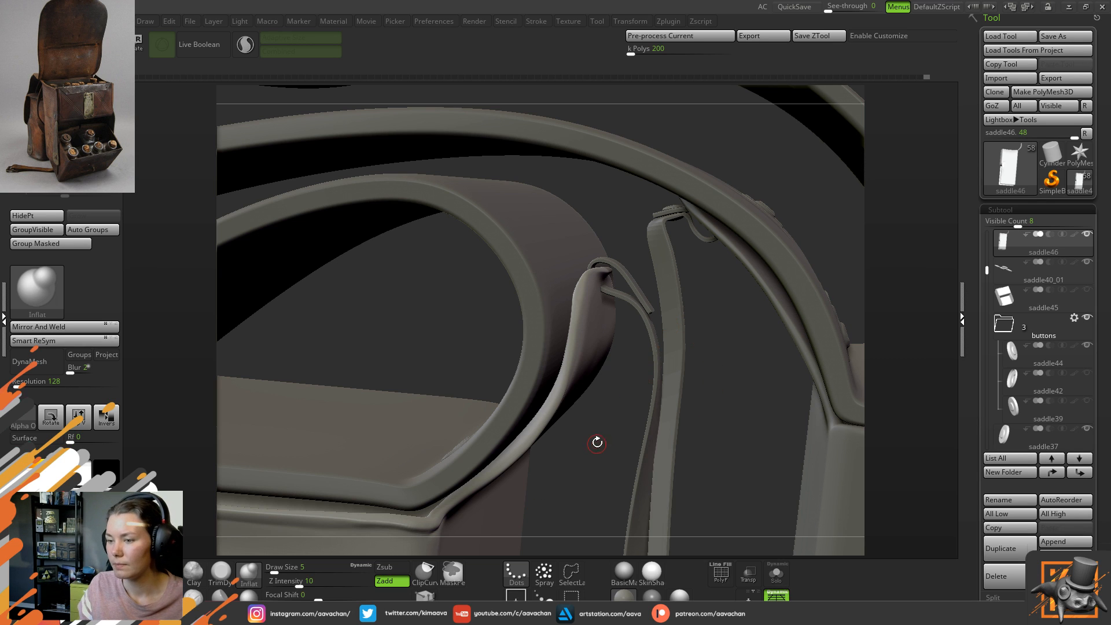
pyautogui.moveTo(611, 448); pyautogui.dragTo(567, 381)
pyautogui.keyDown('alt'); pyautogui.moveTo(603, 416); pyautogui.dragTo(613, 330); pyautogui.keyUp('alt')
pyautogui.moveTo(738, 337)
pyautogui.mouseDown()
pyautogui.moveTo(761, 312)
pyautogui.moveTo(723, 297)
pyautogui.moveTo(619, 327)
pyautogui.mouseUp()
pyautogui.moveTo(547, 435); pyautogui.dragTo(580, 462)
pyautogui.moveTo(574, 396); pyautogui.dragTo(554, 406)
pyautogui.keyDown('alt'); pyautogui.moveTo(553, 465); pyautogui.dragTo(599, 369); pyautogui.keyUp('alt')
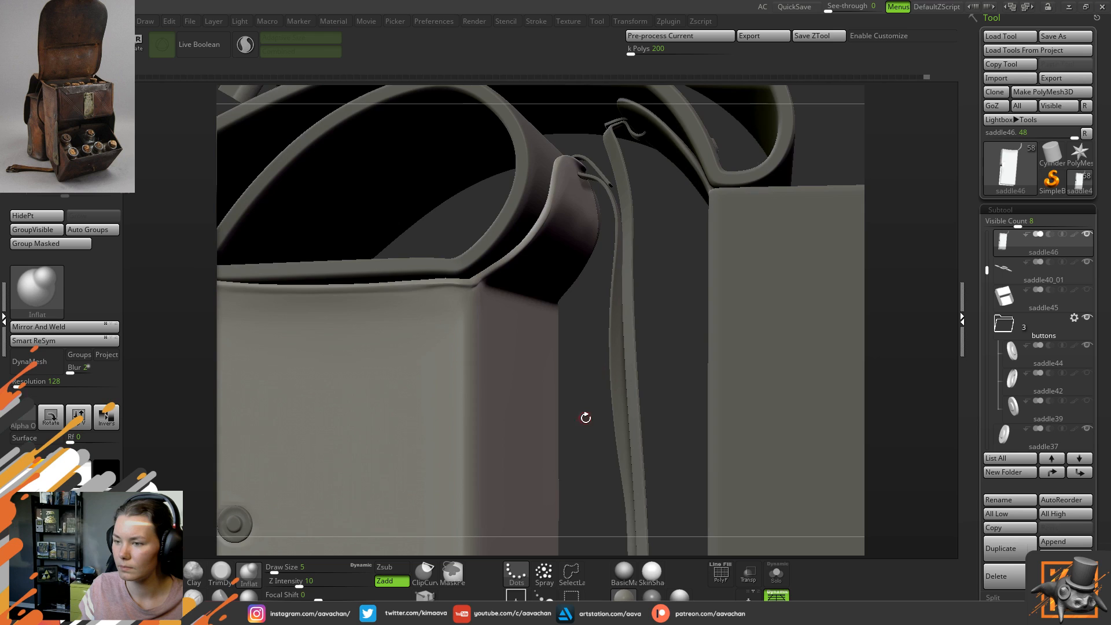
pyautogui.keyDown('alt'); pyautogui.moveTo(586, 417); pyautogui.dragTo(604, 314); pyautogui.keyUp('alt')
# - Isolate the pocket and try the Inflat brush at draw size 22 on its back corner edge, undoing the stroke
pyautogui.press('space')
pyautogui.moveTo(481, 336); pyautogui.dragTo(497, 336)
pyautogui.moveTo(608, 386); pyautogui.dragTo(282, 359)
pyautogui.moveTo(246, 404)
pyautogui.mouseDown()
pyautogui.moveTo(285, 420)
pyautogui.moveTo(257, 416)
pyautogui.mouseUp()
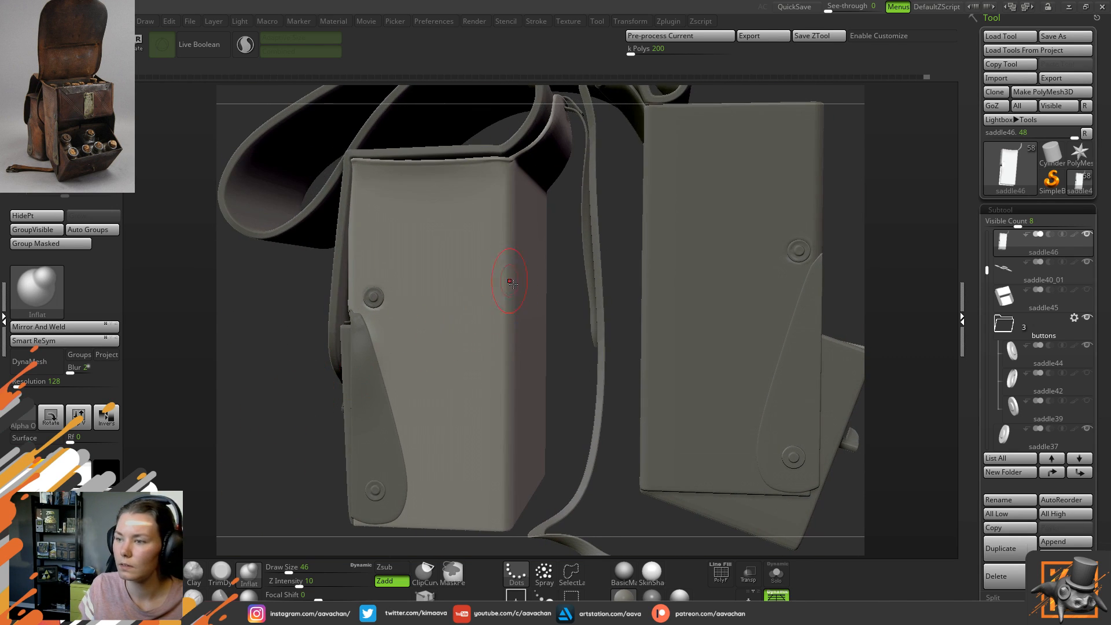
pyautogui.keyDown('alt'); pyautogui.moveTo(568, 292); pyautogui.dragTo(573, 352); pyautogui.keyUp('alt')
pyautogui.press('space')
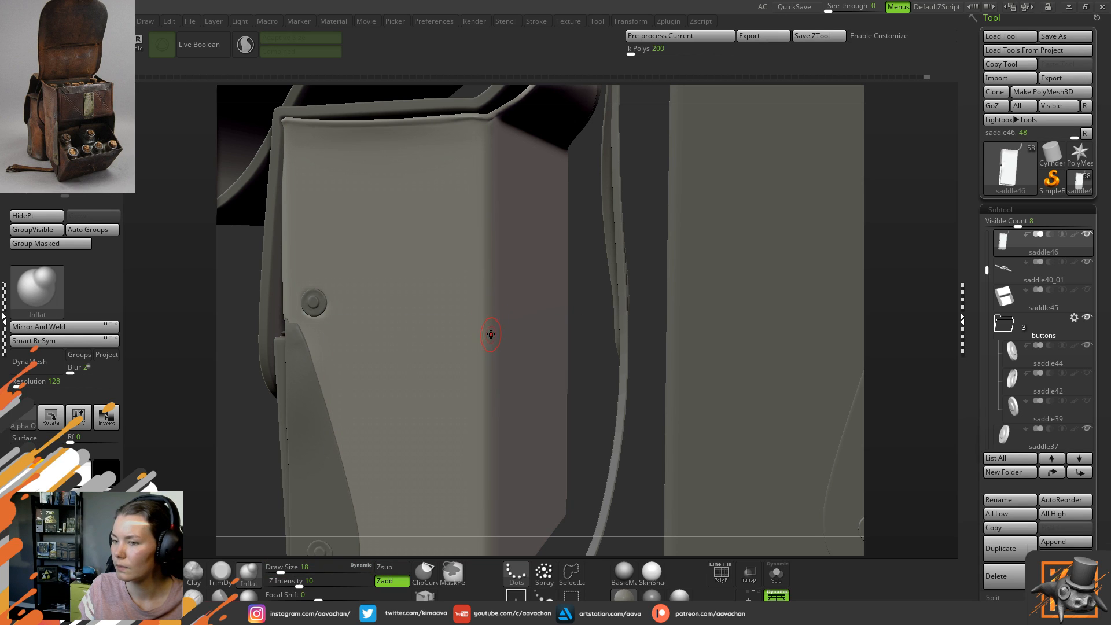
pyautogui.press('space')
pyautogui.moveTo(490, 326); pyautogui.dragTo(491, 330)
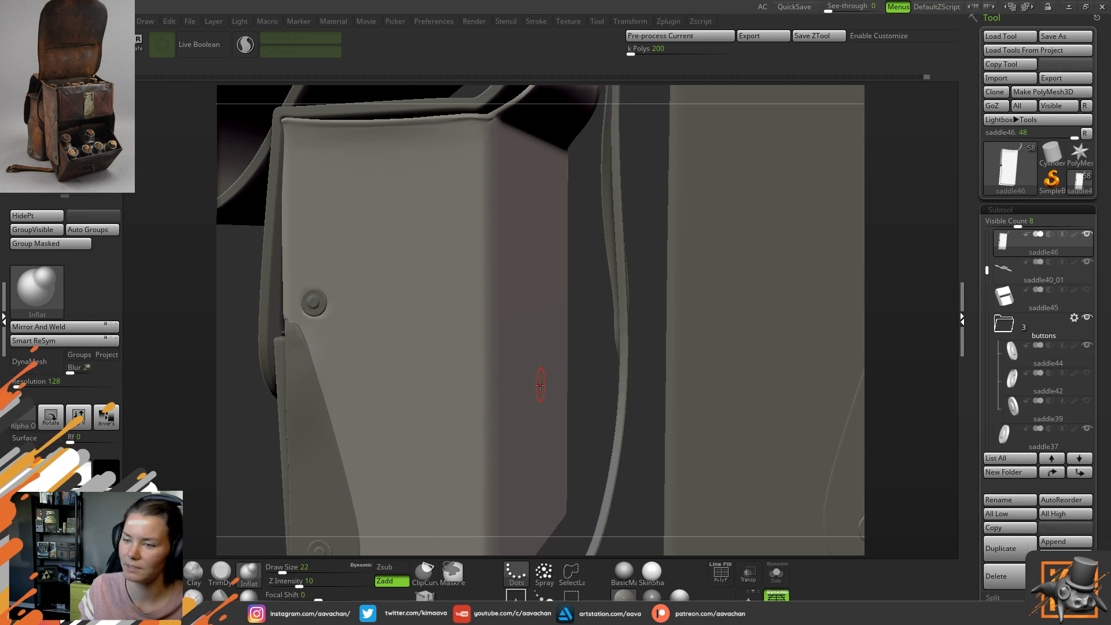
pyautogui.moveTo(582, 270); pyautogui.dragTo(755, 537)
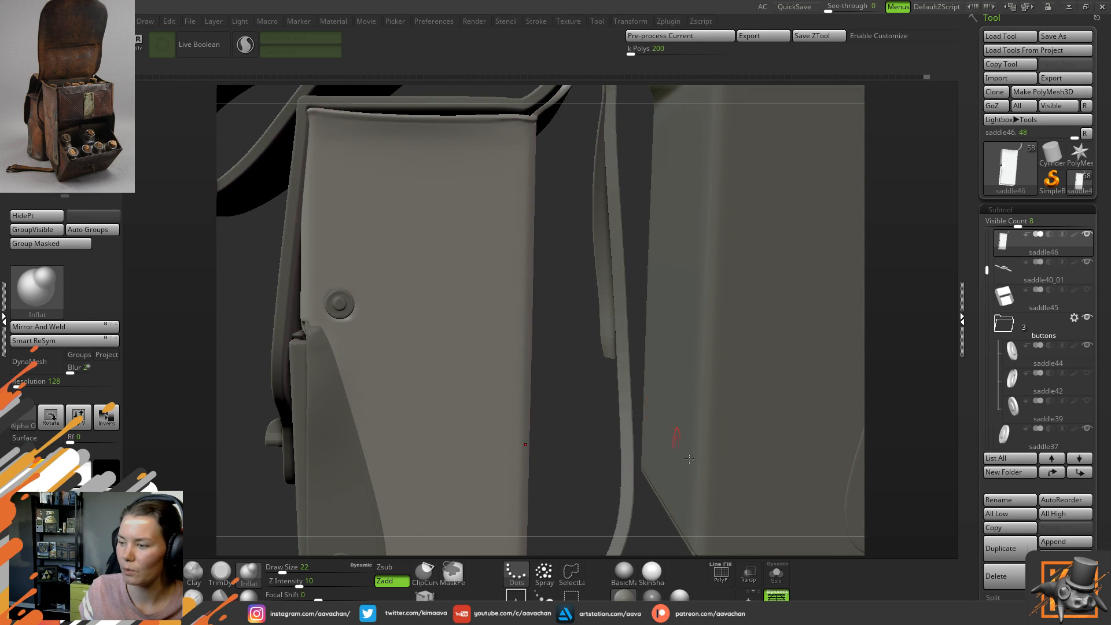
pyautogui.click(776, 575)
pyautogui.keyDown('shift'); pyautogui.moveTo(668, 345); pyautogui.dragTo(475, 324); pyautogui.keyUp('shift')
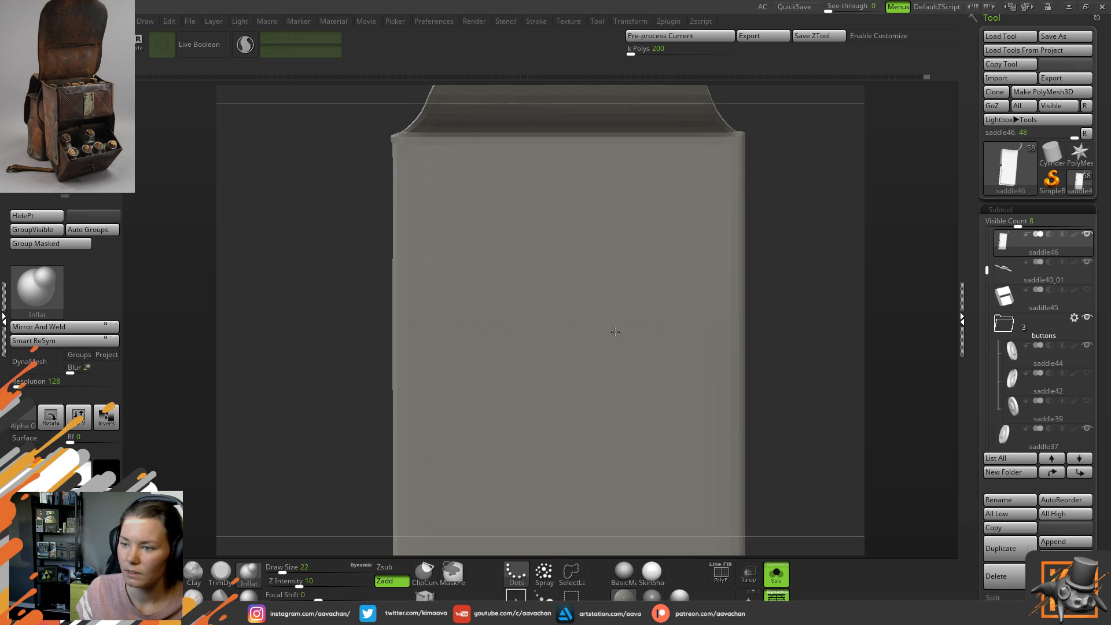
pyautogui.moveTo(344, 350); pyautogui.dragTo(592, 338)
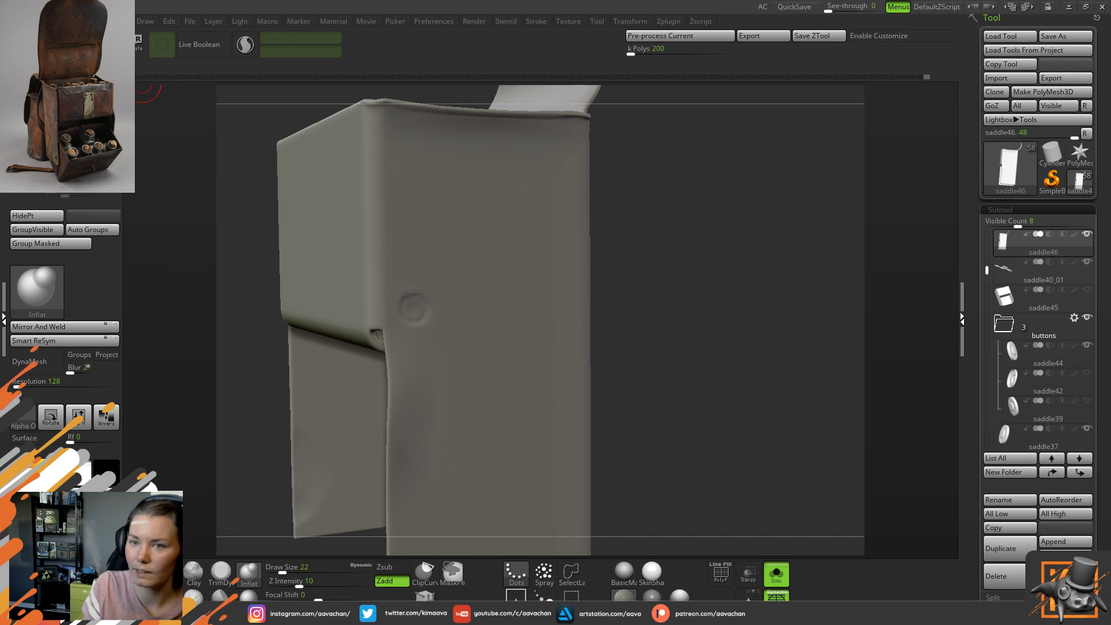
pyautogui.moveTo(649, 339); pyautogui.dragTo(606, 336)
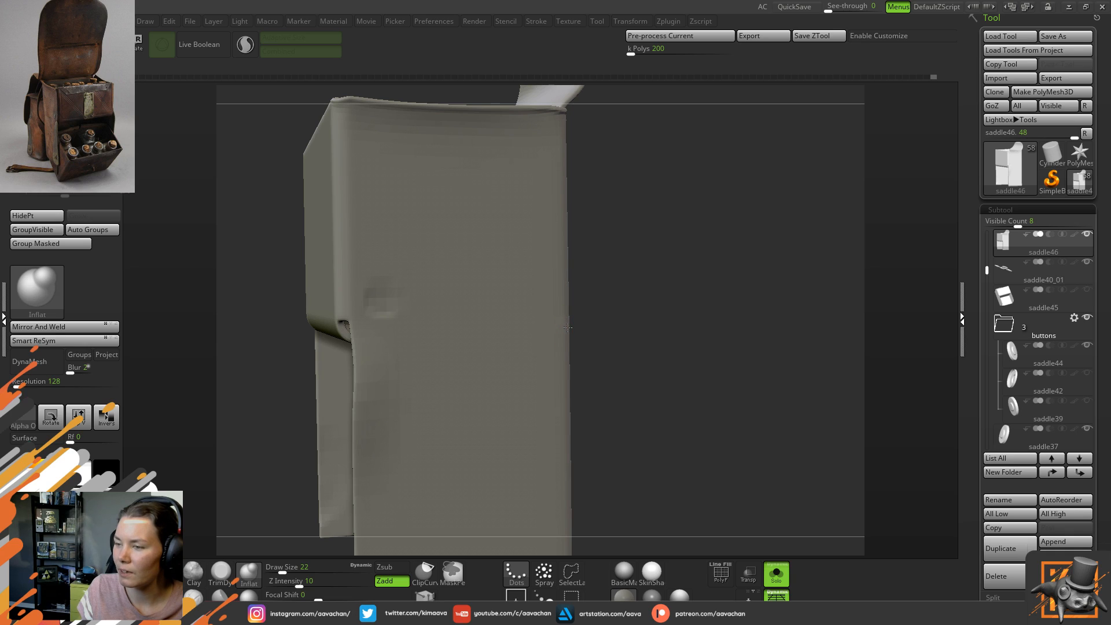
pyautogui.hotkey('ctrl', 'z')
# - Inflate a spot halfway down the pocket's back corner edge at draw size 27 and smooth it at draw size 41
pyautogui.press('space')
pyautogui.moveTo(568, 323); pyautogui.dragTo(573, 322)
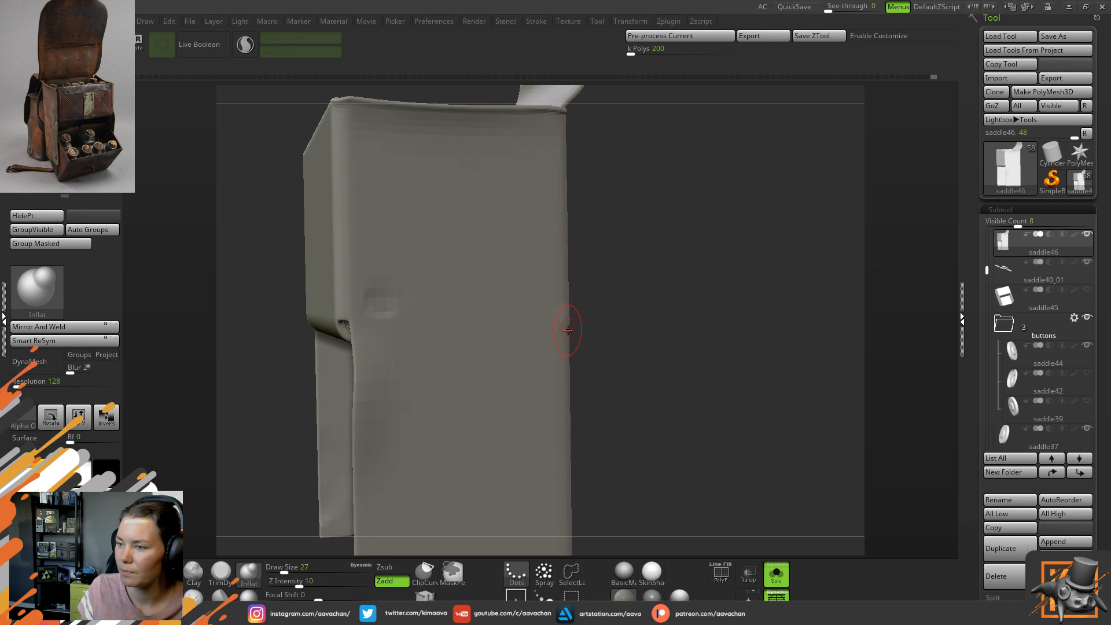
pyautogui.moveTo(618, 319); pyautogui.dragTo(568, 316)
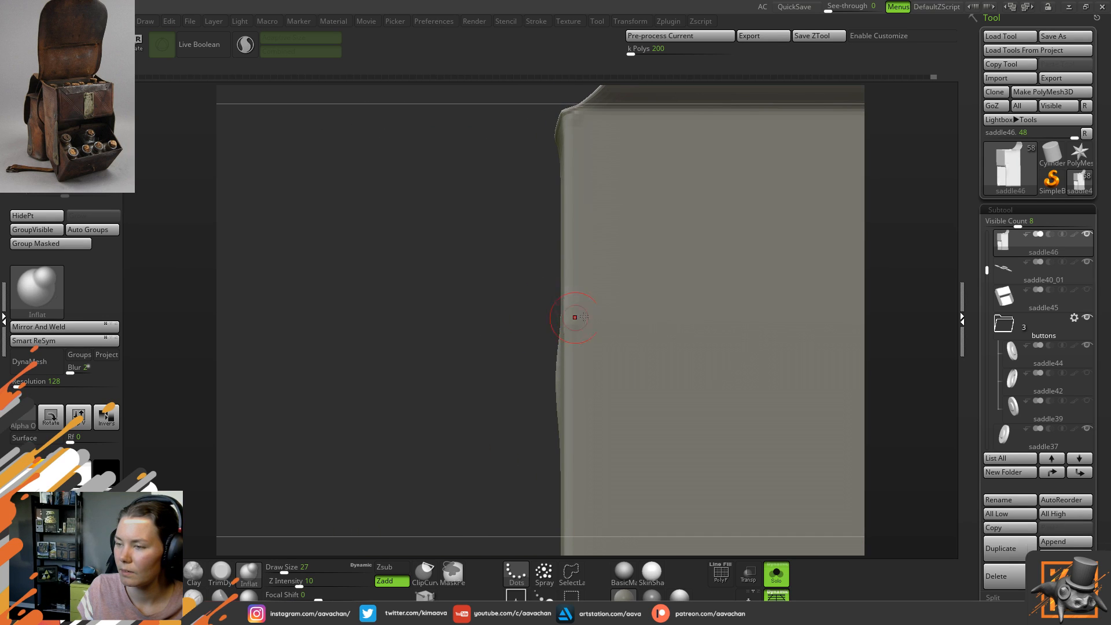
pyautogui.press('shift')
pyautogui.moveTo(574, 328); pyautogui.dragTo(582, 324)
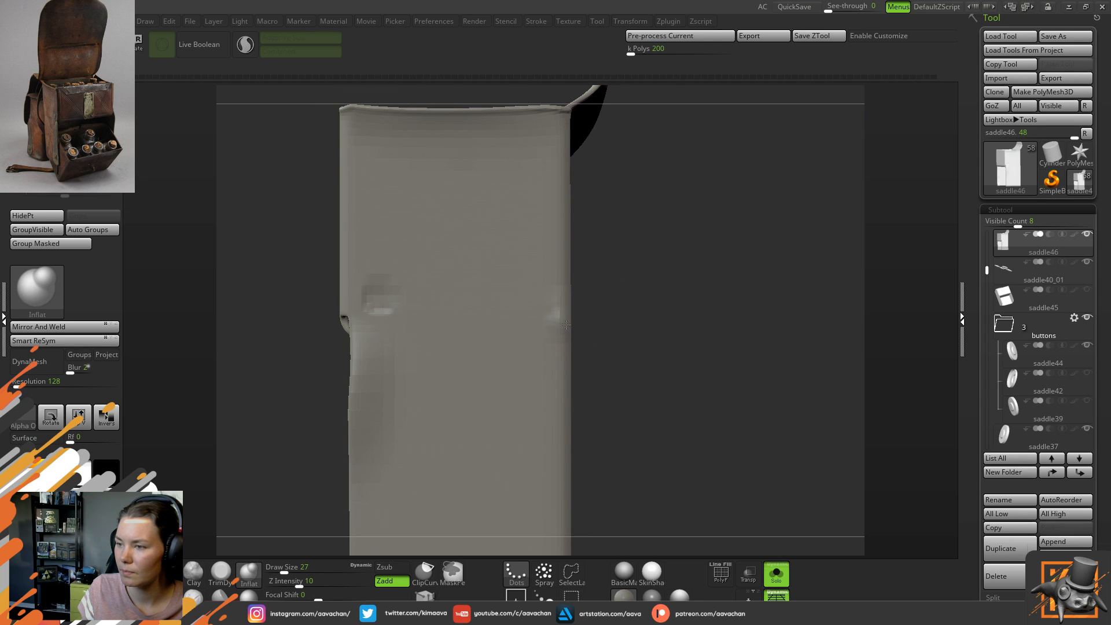
pyautogui.press('space')
pyautogui.click(568, 306)
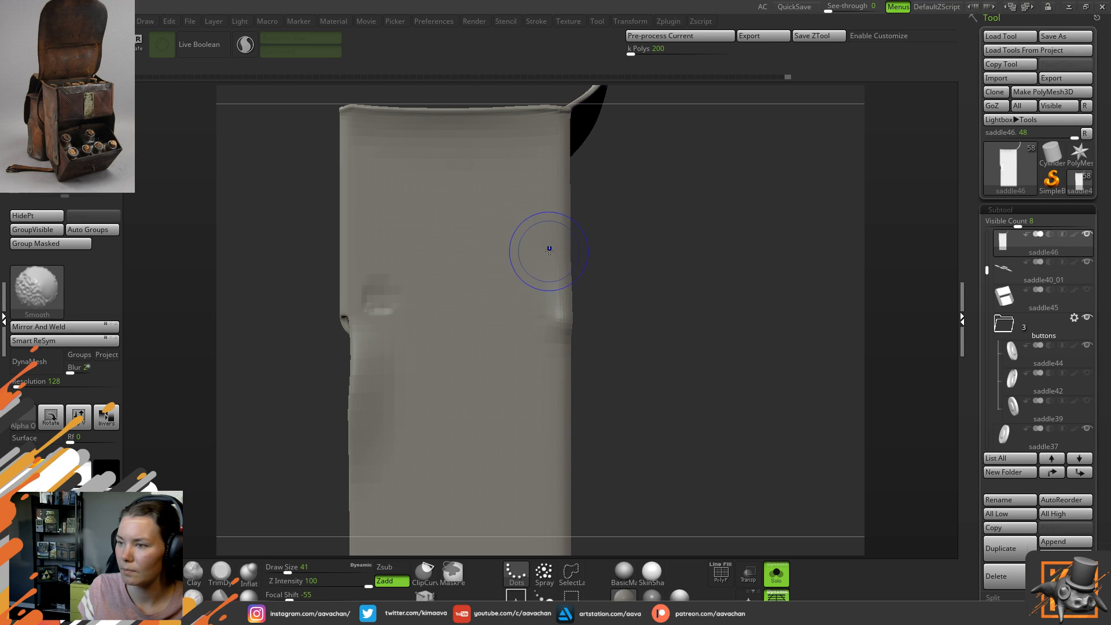
pyautogui.moveTo(619, 310); pyautogui.dragTo(555, 305)
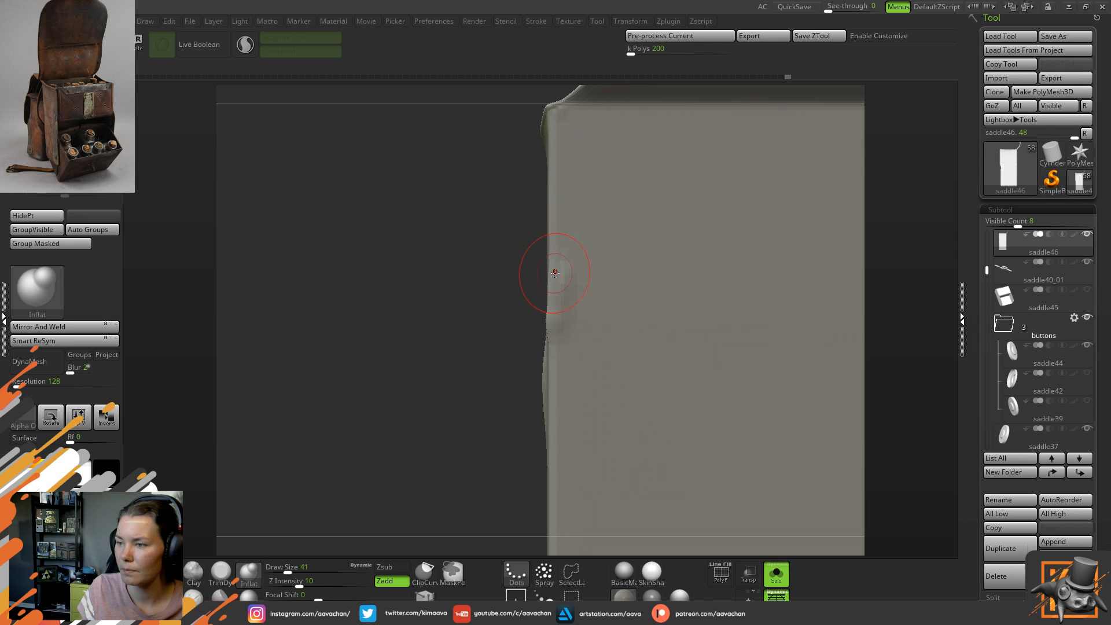
# - Mask a strip along the back corner edge above the inflated bulge and invert the mask
pyautogui.moveTo(553, 255)
pyautogui.keyDown('ctrl'); pyautogui.mouseDown()
pyautogui.moveTo(556, 224)
pyautogui.moveTo(553, 320)
pyautogui.moveTo(554, 184)
pyautogui.mouseUp(); pyautogui.keyUp('ctrl')
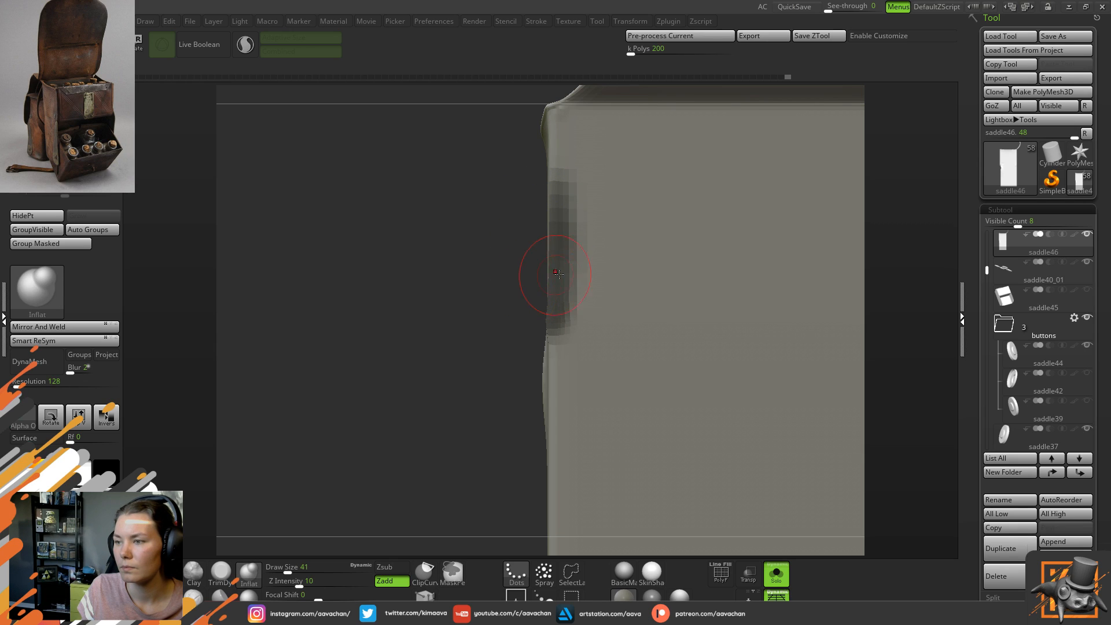
pyautogui.keyDown('ctrl'); pyautogui.click(476, 336); pyautogui.keyUp('ctrl')
pyautogui.press('w')
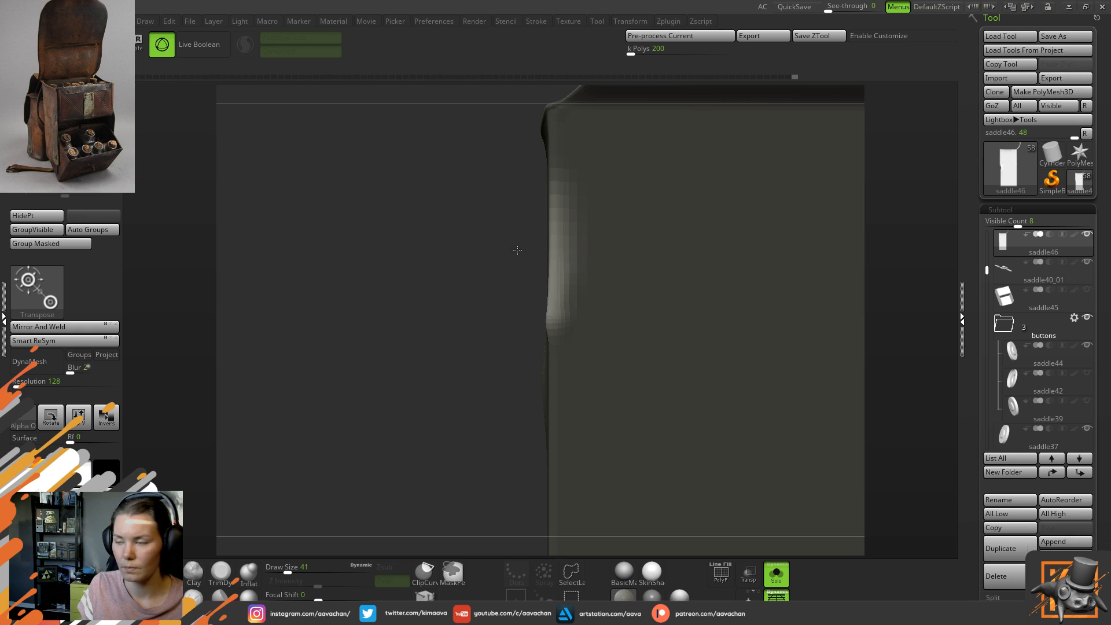
# - Centre the transform gizmo on the unmasked strip of the back corner edge
pyautogui.keyDown('alt'); pyautogui.moveTo(520, 245); pyautogui.dragTo(451, 208); pyautogui.keyUp('alt')
pyautogui.press('f')
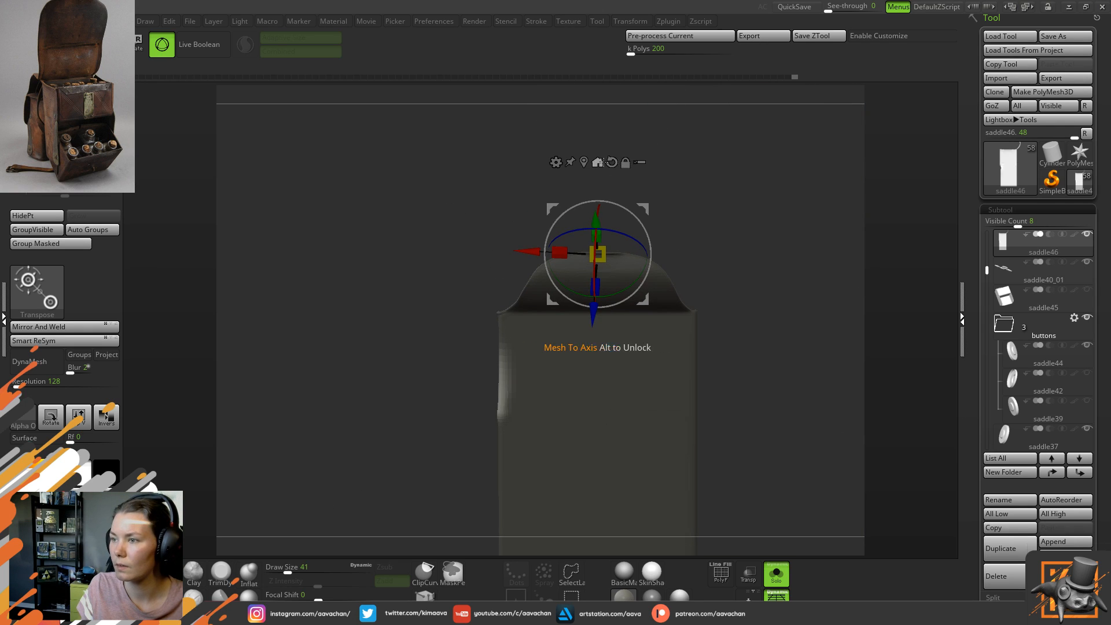
pyautogui.click(584, 162)
pyautogui.keyDown('alt'); pyautogui.moveTo(522, 233); pyautogui.dragTo(546, 266); pyautogui.keyUp('alt')
pyautogui.click(518, 290)
pyautogui.keyDown('alt'); pyautogui.moveTo(553, 333); pyautogui.dragTo(543, 388); pyautogui.keyUp('alt')
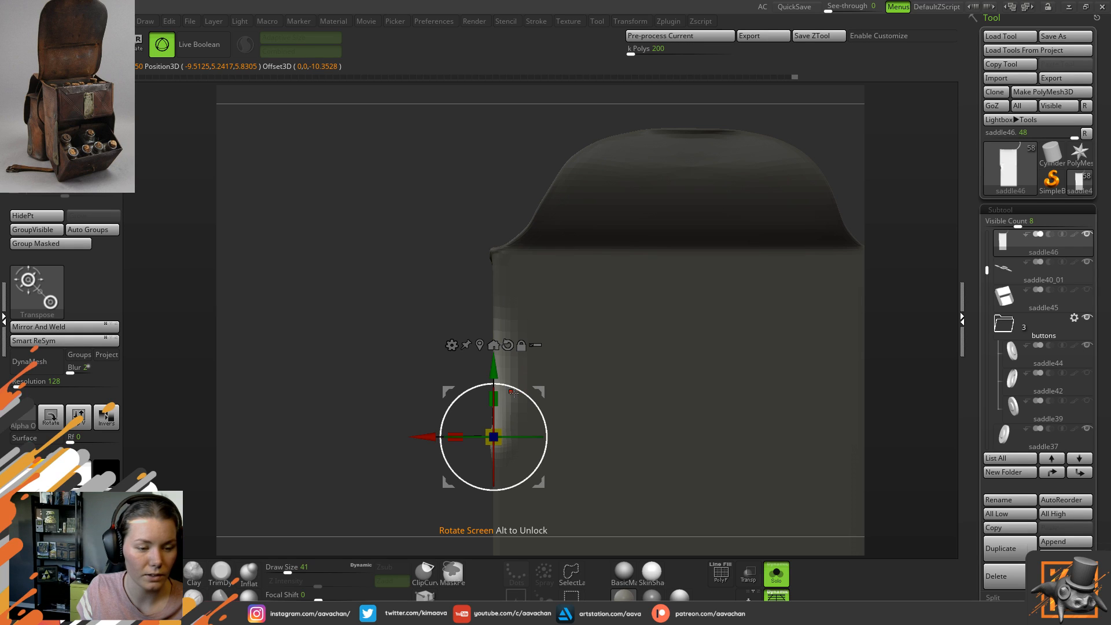
# - Shift and tilt the unmasked strip slightly with the gizmo and clear the mask
pyautogui.click(427, 437)
pyautogui.moveTo(426, 438); pyautogui.dragTo(425, 438)
pyautogui.moveTo(523, 396); pyautogui.dragTo(524, 396)
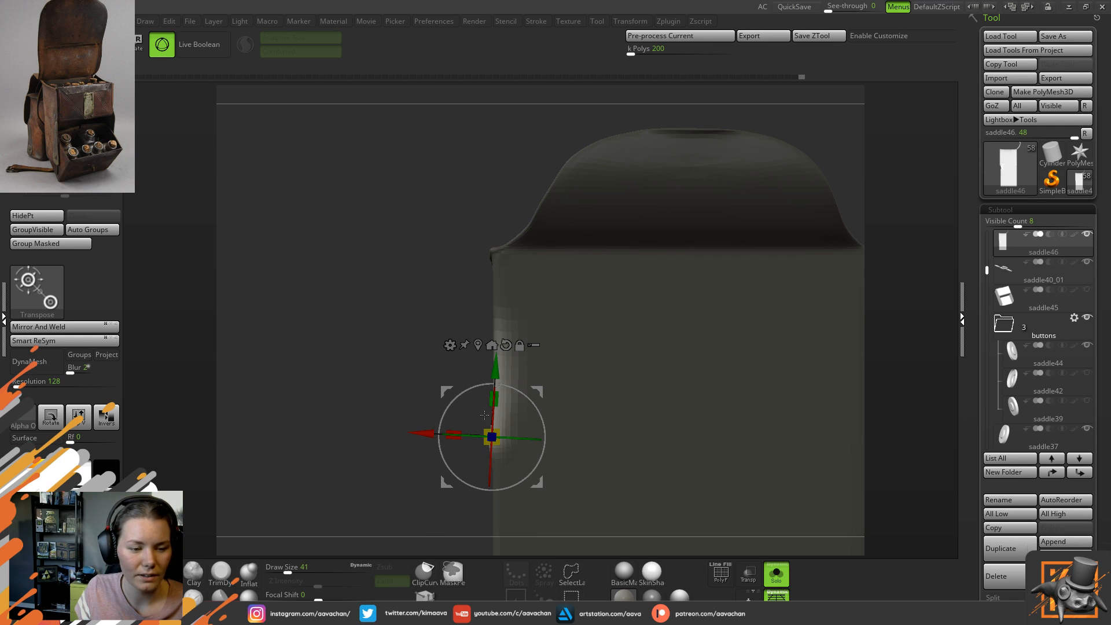
pyautogui.moveTo(392, 447); pyautogui.dragTo(504, 446)
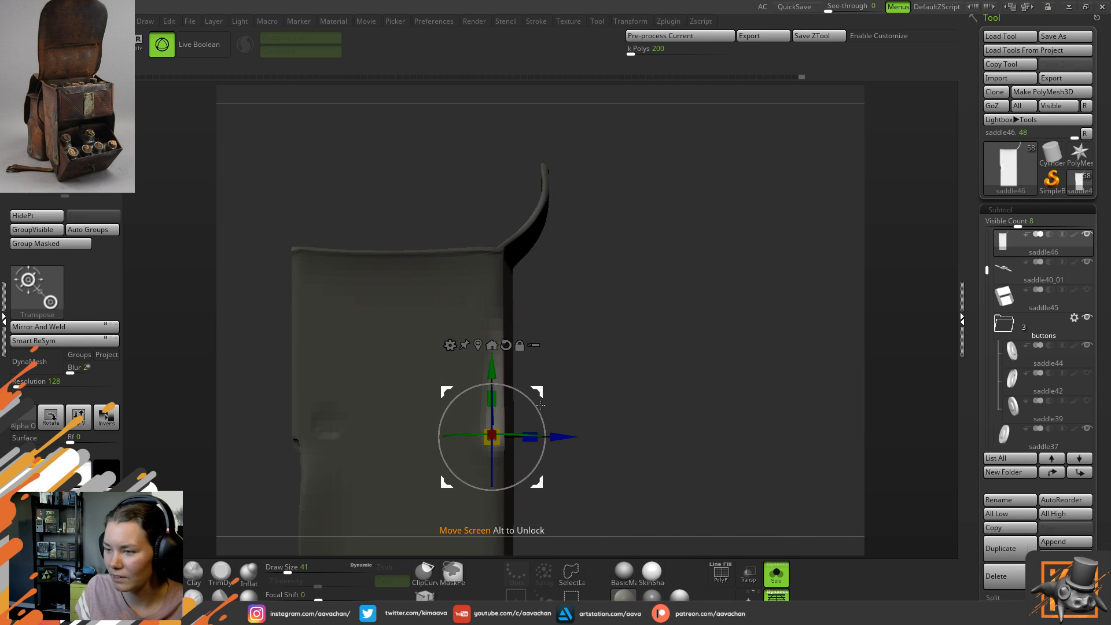
pyautogui.moveTo(540, 408); pyautogui.dragTo(619, 439)
pyautogui.press('q')
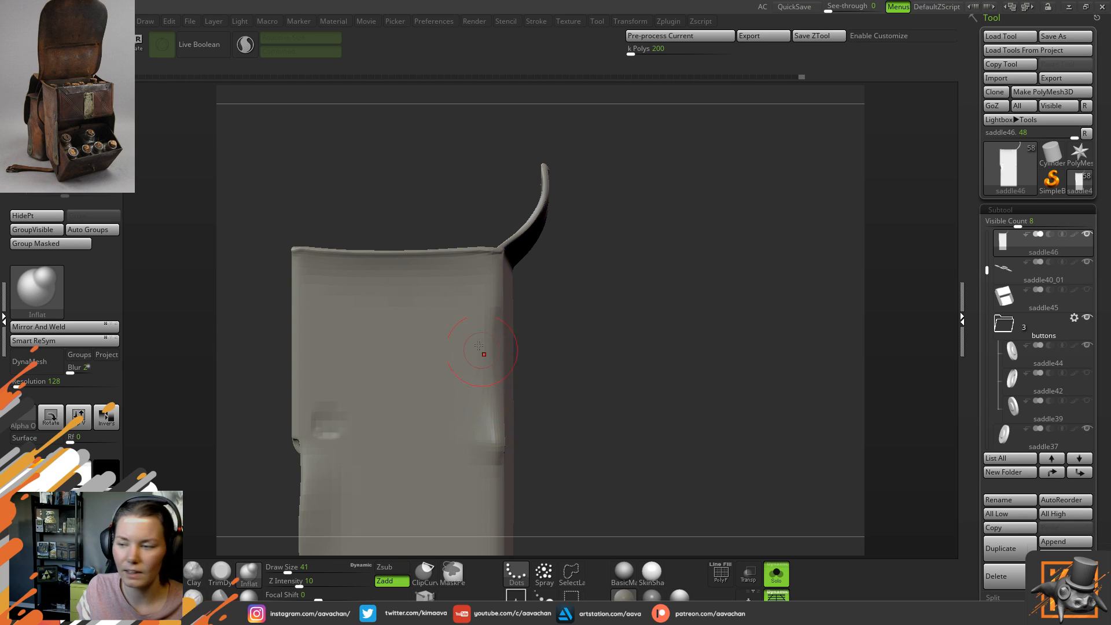
# - Smooth the back corner edge around and above the bulge at draw size 27
pyautogui.press('space')
pyautogui.moveTo(490, 394); pyautogui.dragTo(485, 393)
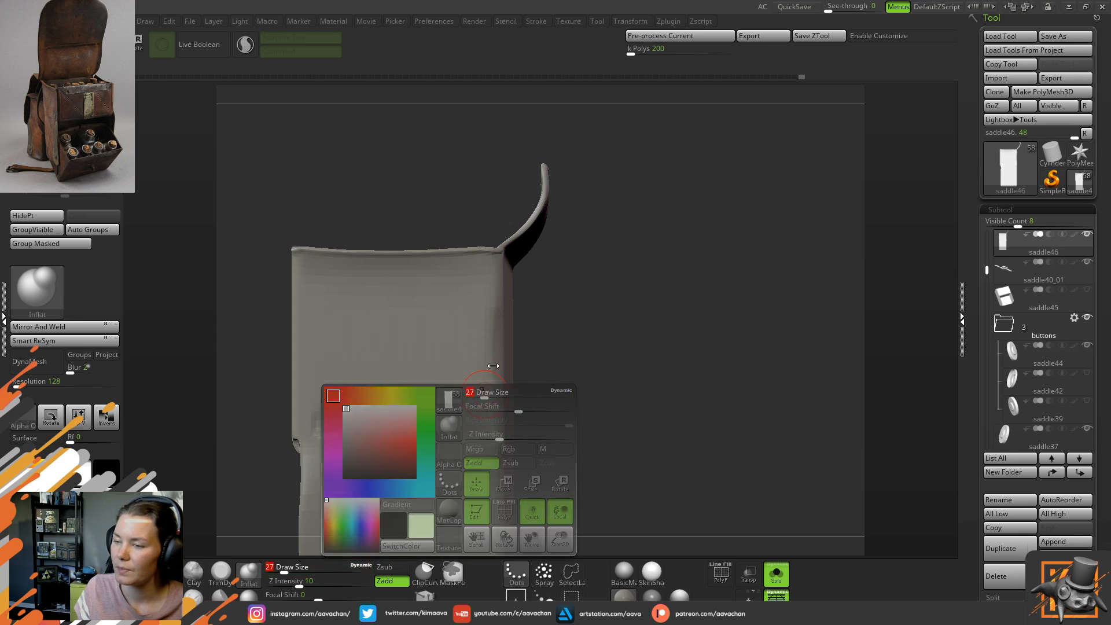
pyautogui.press('shift')
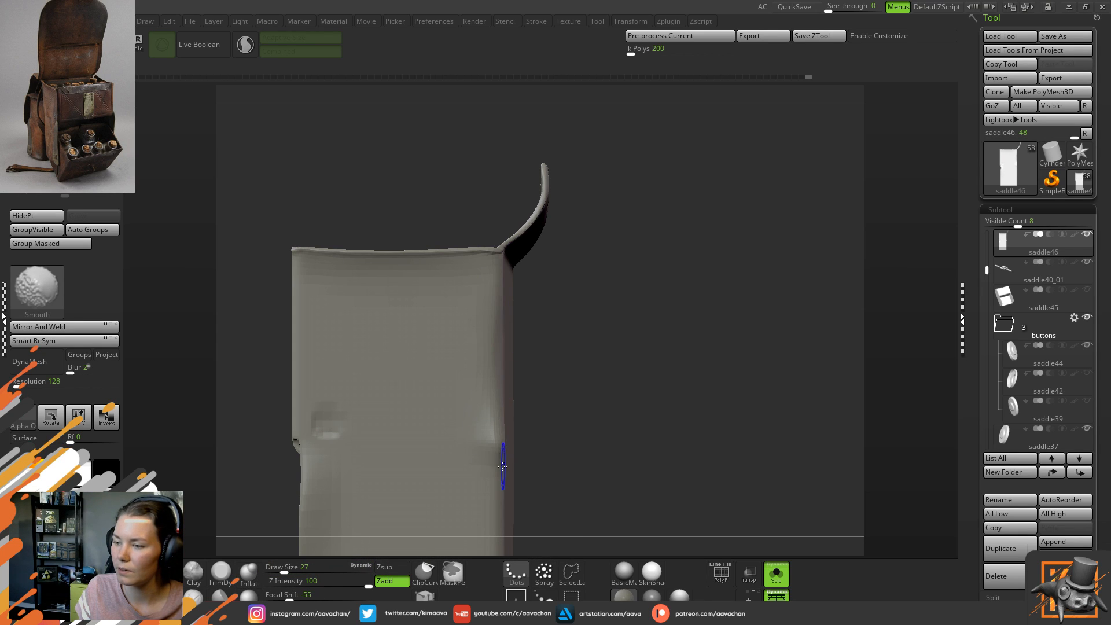
pyautogui.moveTo(583, 410)
pyautogui.mouseDown()
pyautogui.moveTo(494, 421)
pyautogui.moveTo(506, 402)
pyautogui.moveTo(500, 471)
pyautogui.mouseUp()
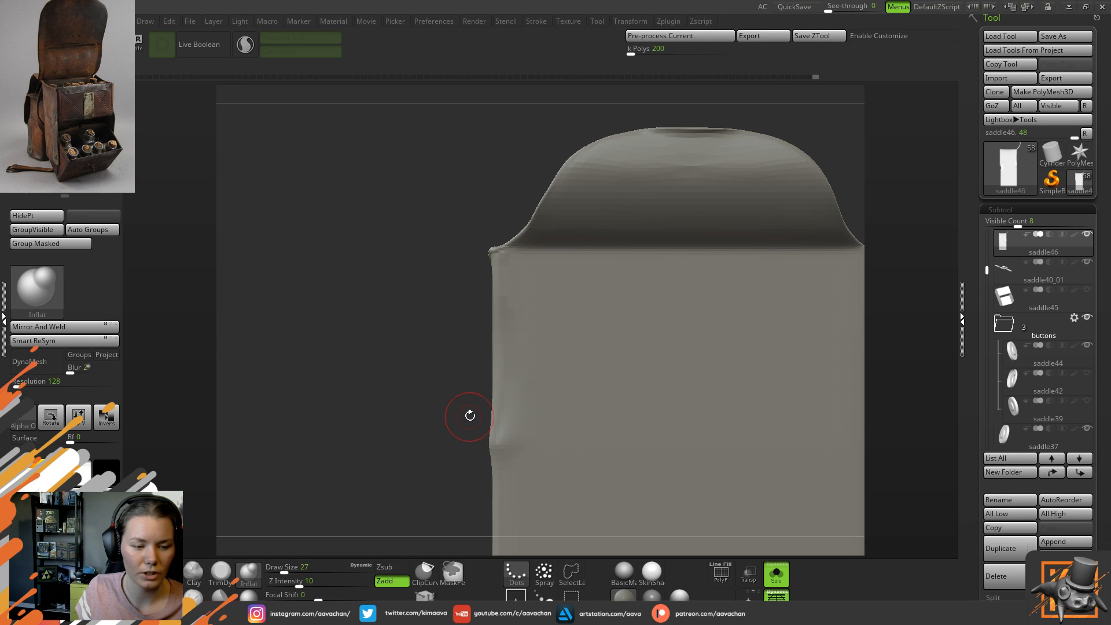
pyautogui.moveTo(422, 414)
pyautogui.mouseDown()
pyautogui.moveTo(342, 388)
pyautogui.moveTo(634, 338)
pyautogui.moveTo(610, 340)
pyautogui.mouseUp()
pyautogui.moveTo(509, 349)
pyautogui.keyDown('shift'); pyautogui.mouseDown()
pyautogui.moveTo(518, 303)
pyautogui.moveTo(493, 306)
pyautogui.moveTo(500, 180)
pyautogui.moveTo(496, 217)
pyautogui.mouseUp(); pyautogui.keyUp('shift')
pyautogui.moveTo(662, 273); pyautogui.dragTo(596, 271)
pyautogui.keyDown('shift'); pyautogui.moveTo(514, 218); pyautogui.dragTo(533, 264); pyautogui.keyUp('shift')
pyautogui.keyDown('shift'); pyautogui.moveTo(518, 189); pyautogui.dragTo(508, 169); pyautogui.keyUp('shift')
pyautogui.moveTo(394, 311)
pyautogui.mouseDown()
pyautogui.moveTo(493, 312)
pyautogui.moveTo(412, 315)
pyautogui.mouseUp()
# - Reshape the back corner edge above the bulge with the Move brush at draw size 80
pyautogui.press('space')
pyautogui.moveTo(521, 270); pyautogui.dragTo(529, 273)
pyautogui.moveTo(642, 247); pyautogui.dragTo(566, 241)
pyautogui.press('space')
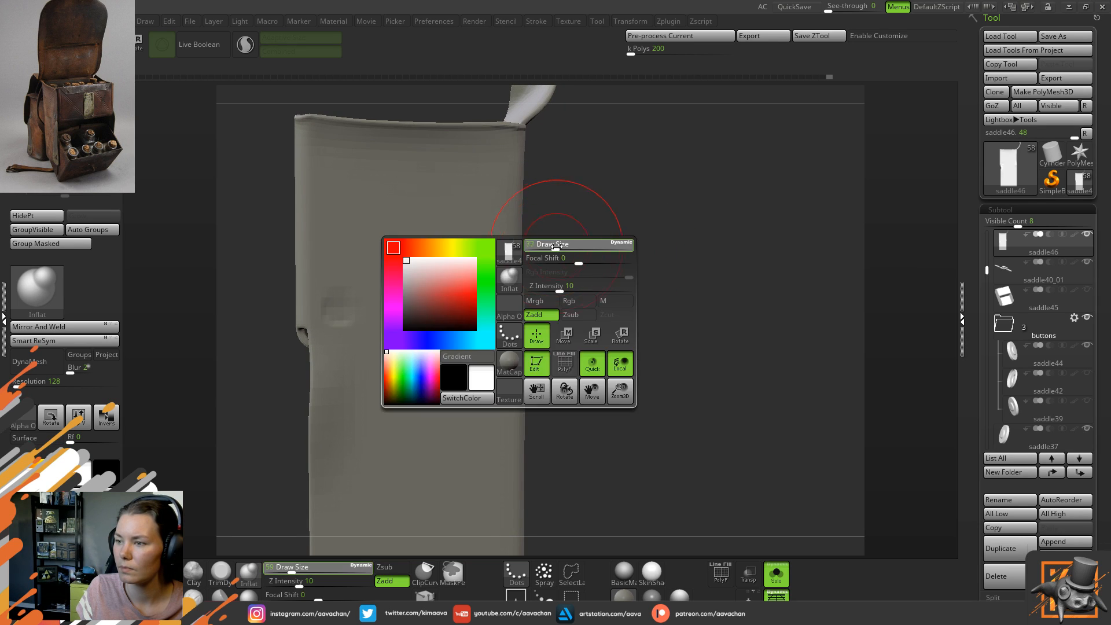
pyautogui.hotkey('ctrl', 'z')
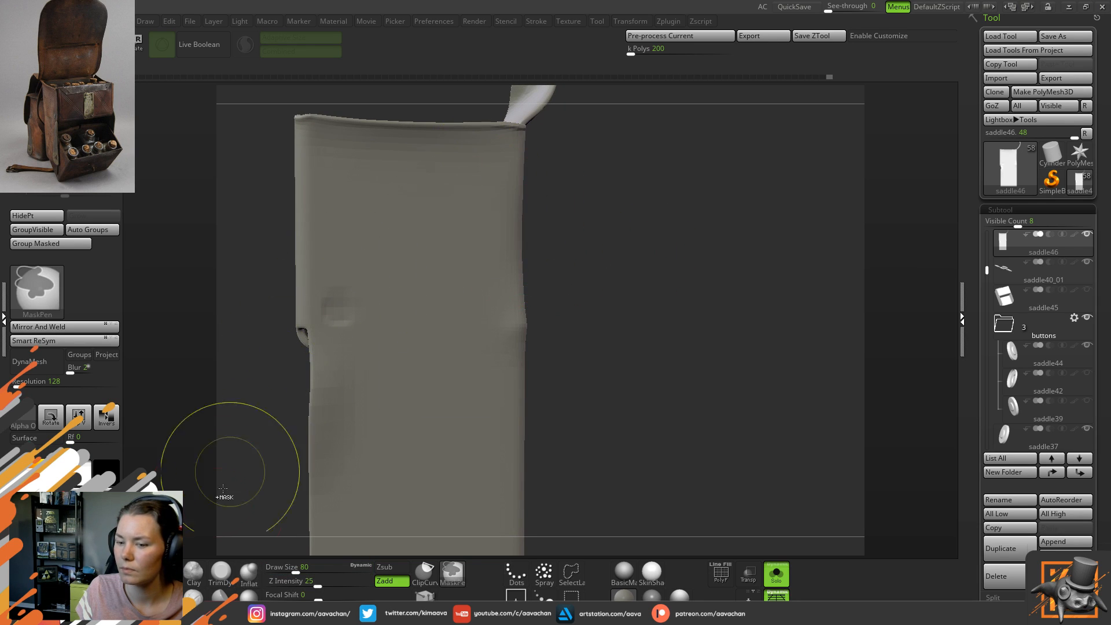
pyautogui.click(193, 594)
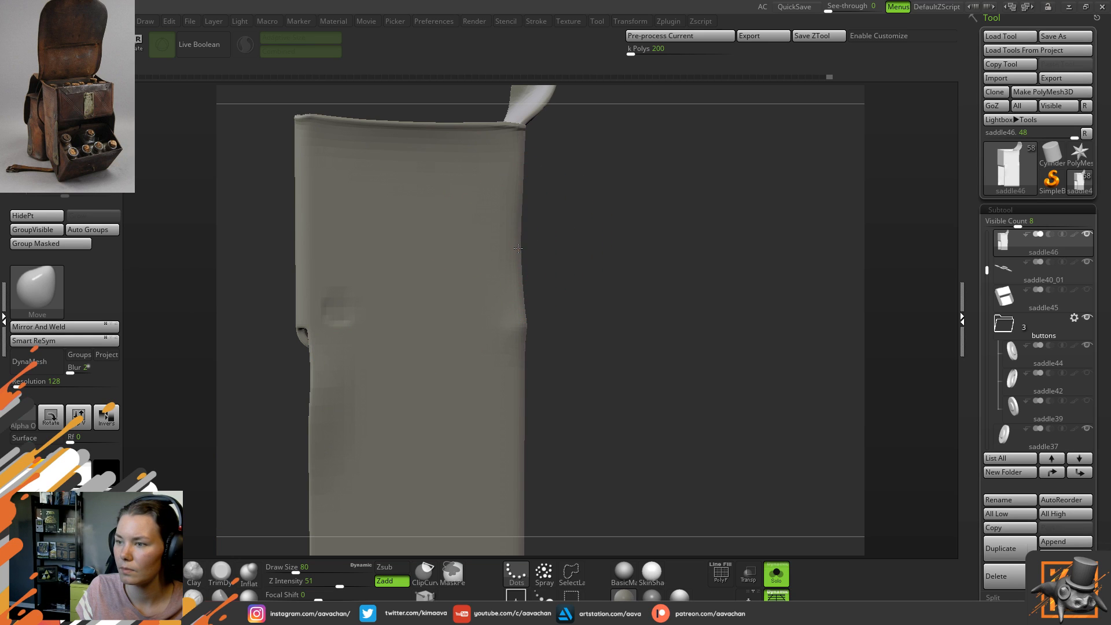
pyautogui.moveTo(556, 387); pyautogui.dragTo(600, 297)
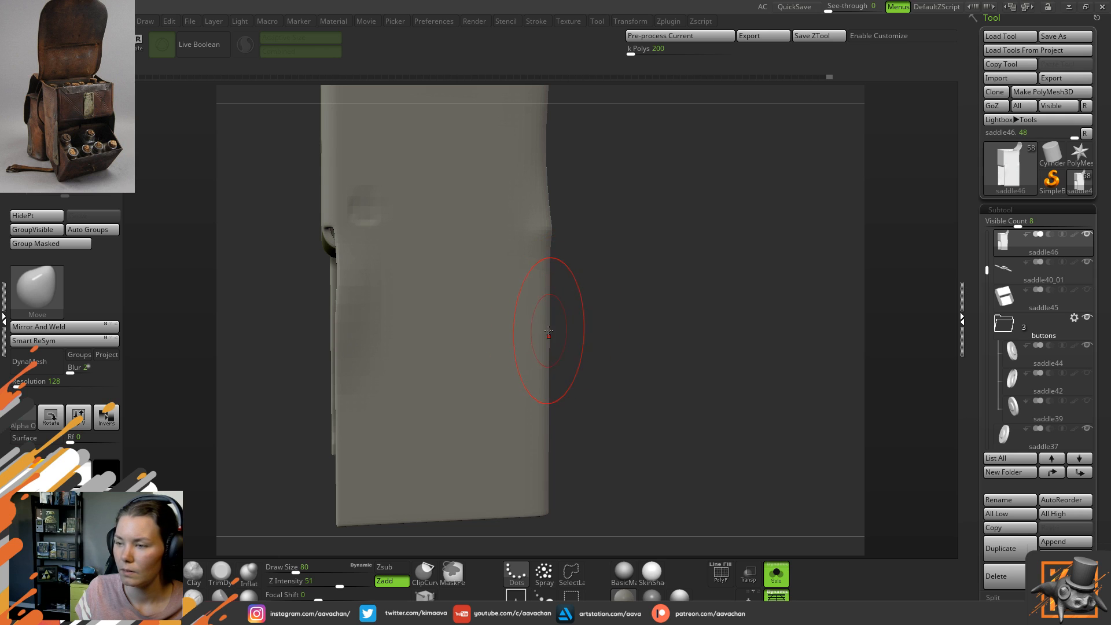
# - Pull the back panel's opposite top corner outward and reshape the edge below it with the Move brush at draw sizes 41 and 68
pyautogui.keyDown('alt'); pyautogui.moveTo(601, 230); pyautogui.dragTo(585, 350); pyautogui.keyUp('alt')
pyautogui.moveTo(643, 298); pyautogui.dragTo(541, 306)
pyautogui.keyDown('alt'); pyautogui.moveTo(372, 381); pyautogui.dragTo(145, 379); pyautogui.keyUp('alt')
pyautogui.moveTo(709, 303); pyautogui.dragTo(649, 315)
pyautogui.press('space')
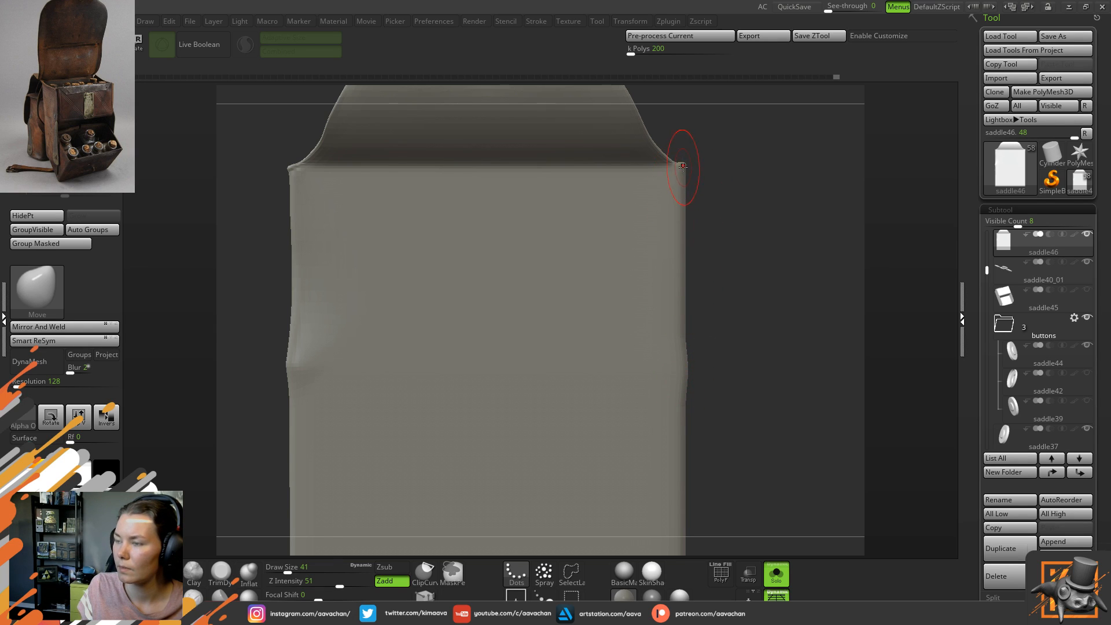
pyautogui.press('space')
pyautogui.moveTo(680, 250); pyautogui.dragTo(689, 249)
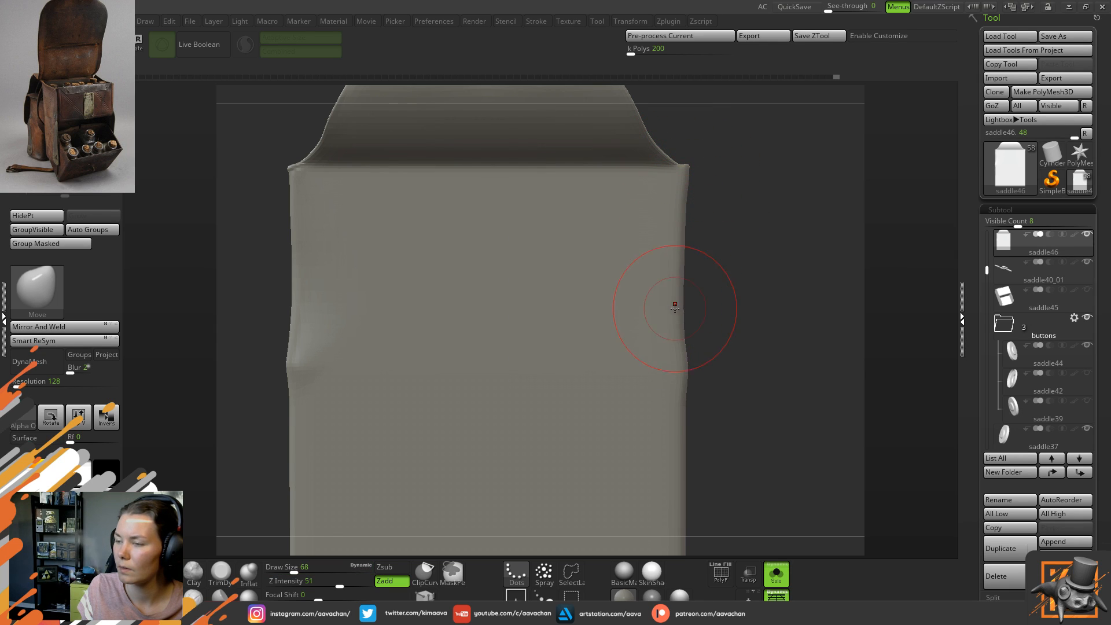
# - Turn off the perspective view and smooth the upper part of the back corner edge at draw size 68
pyautogui.keyDown('shift'); pyautogui.moveTo(711, 364); pyautogui.dragTo(623, 353); pyautogui.keyUp('shift')
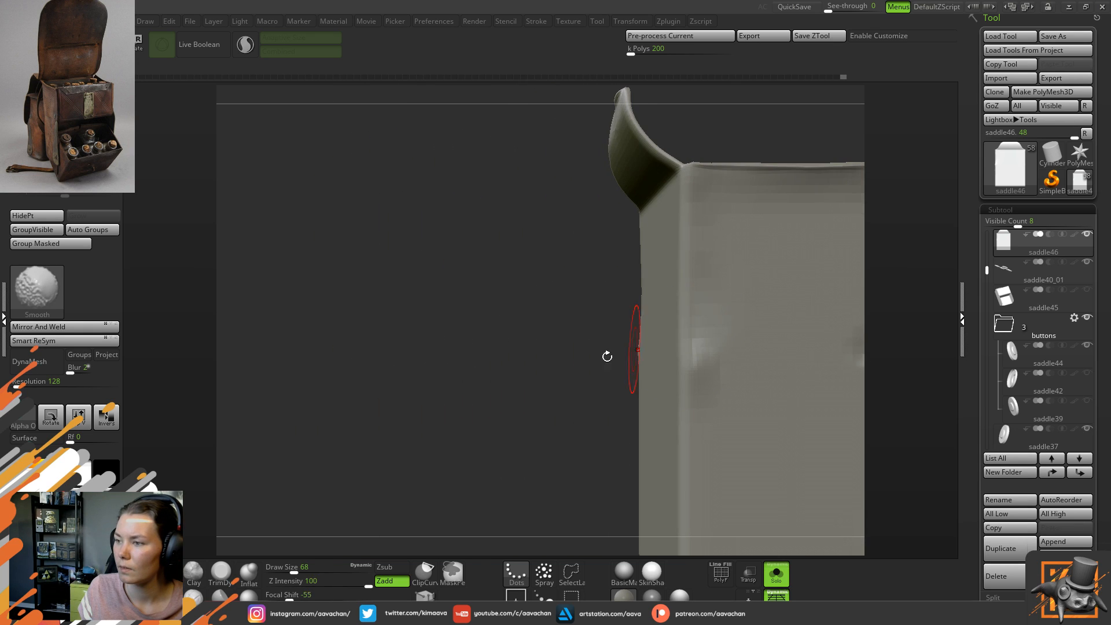
pyautogui.keyDown('alt'); pyautogui.moveTo(555, 354); pyautogui.dragTo(312, 362); pyautogui.keyUp('alt')
pyautogui.click(777, 594)
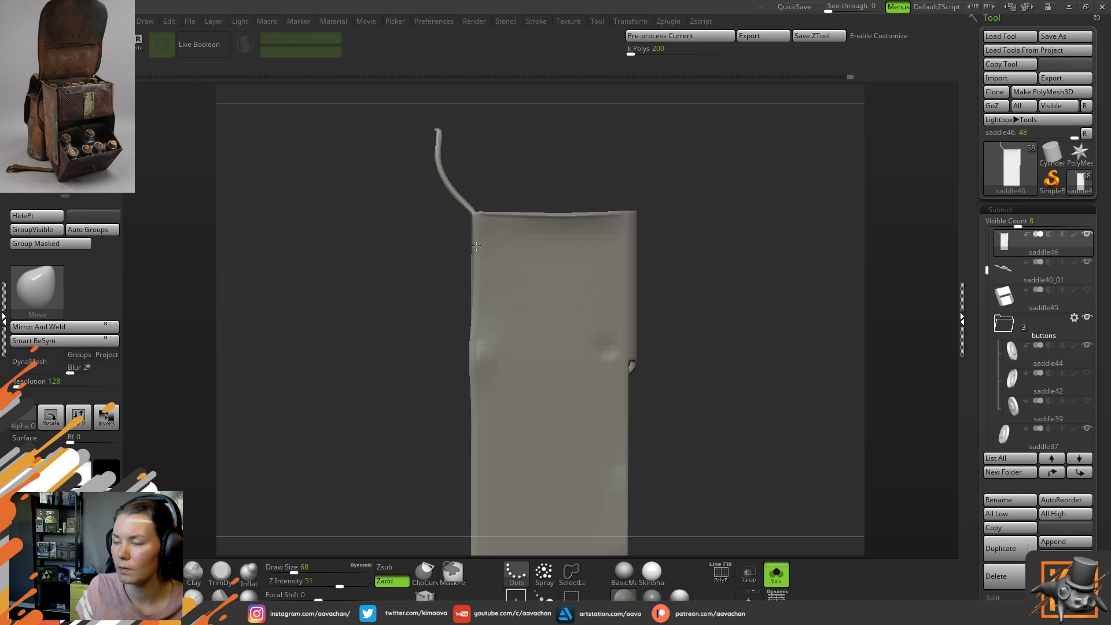
pyautogui.moveTo(483, 275)
pyautogui.keyDown('shift'); pyautogui.mouseDown()
pyautogui.moveTo(491, 337)
pyautogui.moveTo(490, 252)
pyautogui.mouseUp(); pyautogui.keyUp('shift')
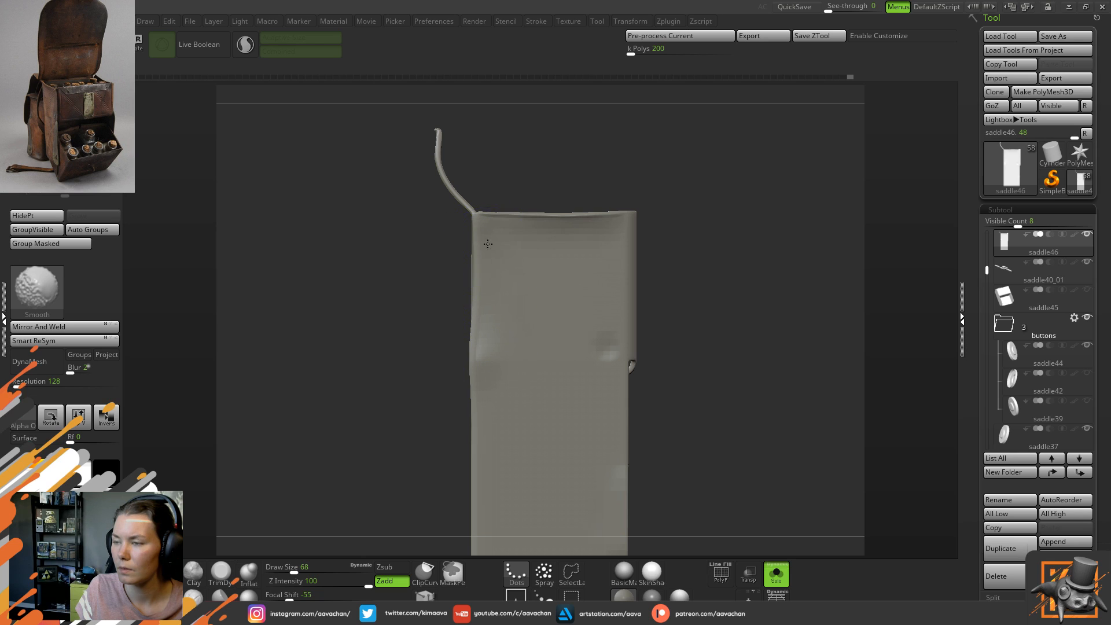
pyautogui.moveTo(404, 330)
pyautogui.mouseDown()
pyautogui.moveTo(406, 370)
pyautogui.moveTo(406, 332)
pyautogui.mouseUp()
pyautogui.moveTo(364, 367); pyautogui.dragTo(398, 375)
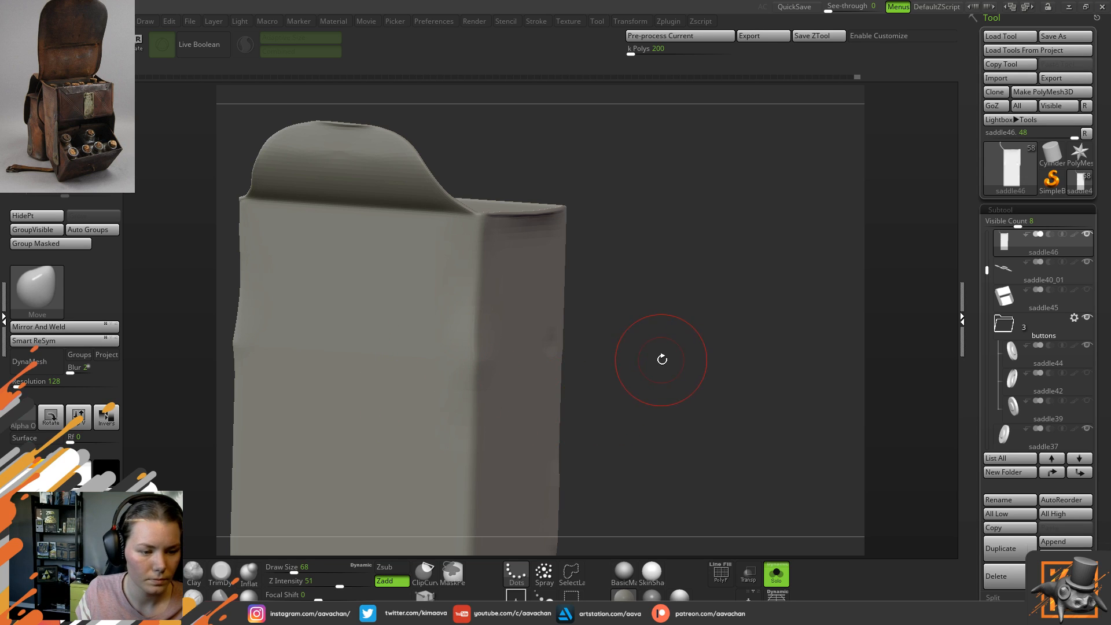
# - Paint a soft horizontal mask band across the middle of the back panel at draw size 59
pyautogui.moveTo(660, 354)
pyautogui.mouseDown()
pyautogui.moveTo(736, 309)
pyautogui.moveTo(785, 299)
pyautogui.mouseUp()
pyautogui.press('space')
pyautogui.moveTo(395, 317); pyautogui.dragTo(384, 317)
pyautogui.press('space')
pyautogui.press('ctrl')
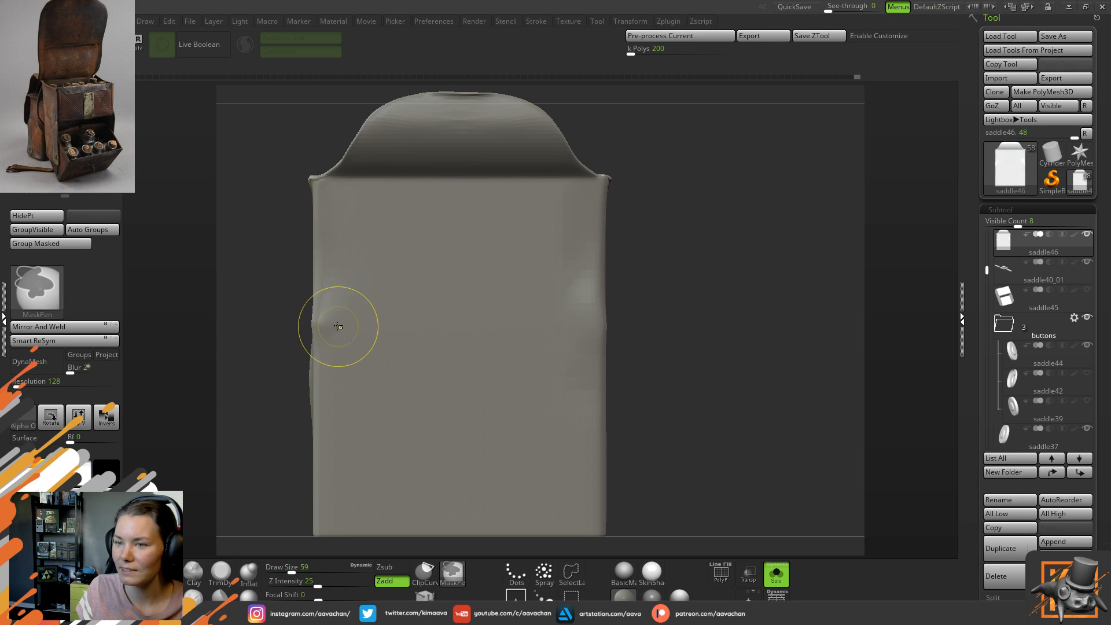
pyautogui.keyDown('ctrl'); pyautogui.moveTo(336, 321); pyautogui.dragTo(576, 311); pyautogui.keyUp('ctrl')
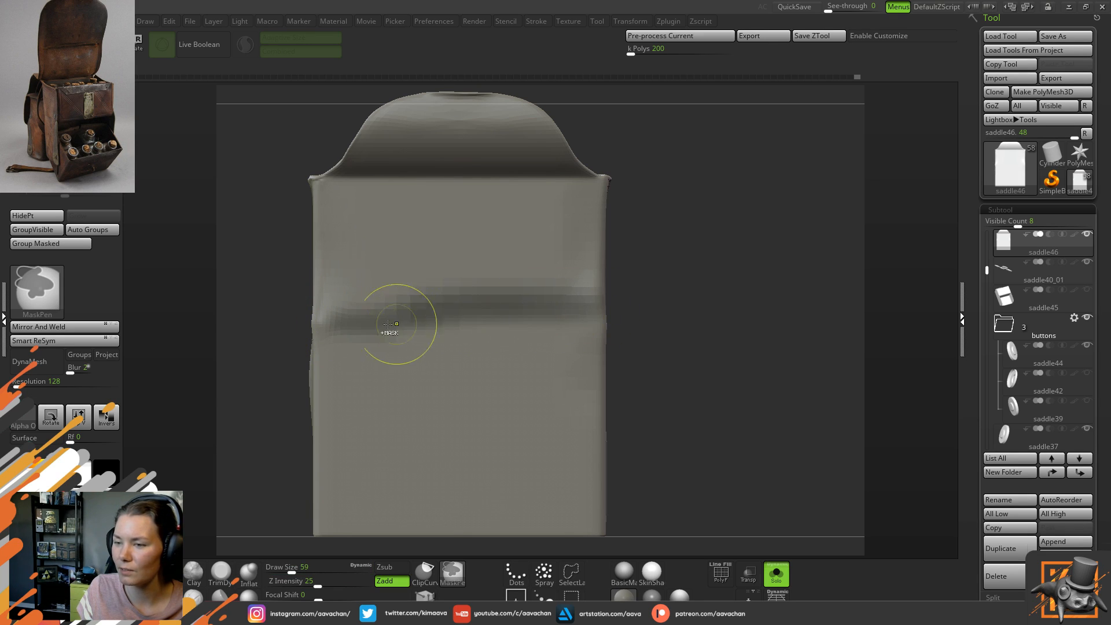
pyautogui.hotkey('ctrl', 'z')
pyautogui.keyDown('ctrl'); pyautogui.moveTo(345, 324); pyautogui.dragTo(590, 308); pyautogui.keyUp('ctrl')
pyautogui.hotkey('ctrl', 'z')
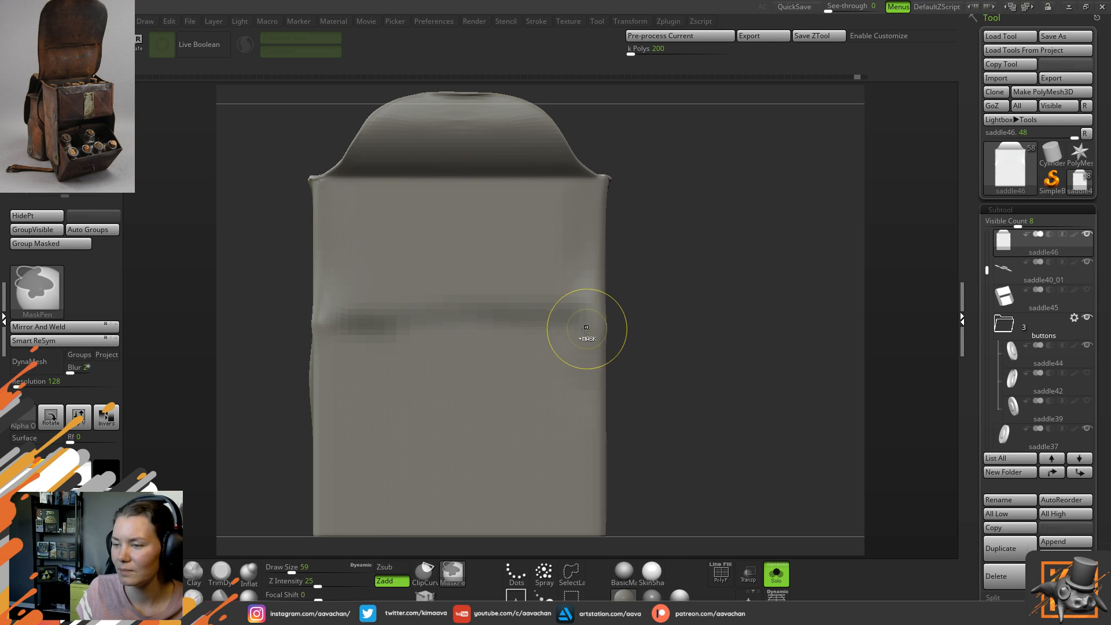
pyautogui.keyDown('ctrl'); pyautogui.moveTo(359, 326); pyautogui.dragTo(579, 315); pyautogui.keyUp('ctrl')
pyautogui.moveTo(350, 324)
pyautogui.keyDown('ctrl'); pyautogui.mouseDown()
pyautogui.moveTo(590, 319)
pyautogui.moveTo(463, 311)
pyautogui.moveTo(585, 308)
pyautogui.mouseUp(); pyautogui.keyUp('ctrl')
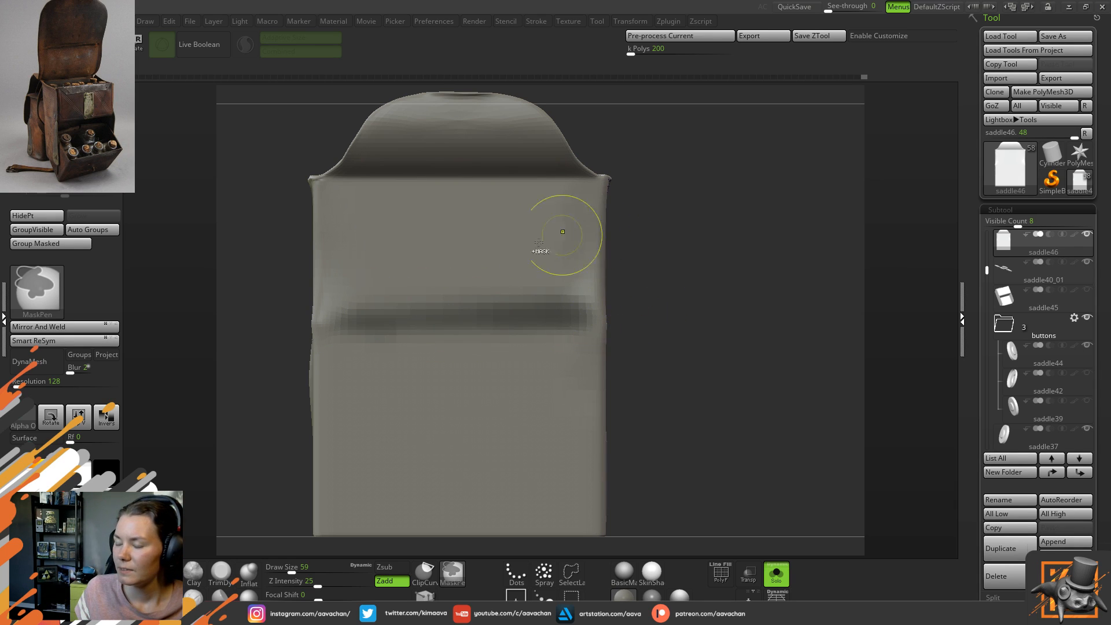
pyautogui.keyDown('ctrl'); pyautogui.moveTo(347, 303); pyautogui.dragTo(585, 289); pyautogui.keyUp('ctrl')
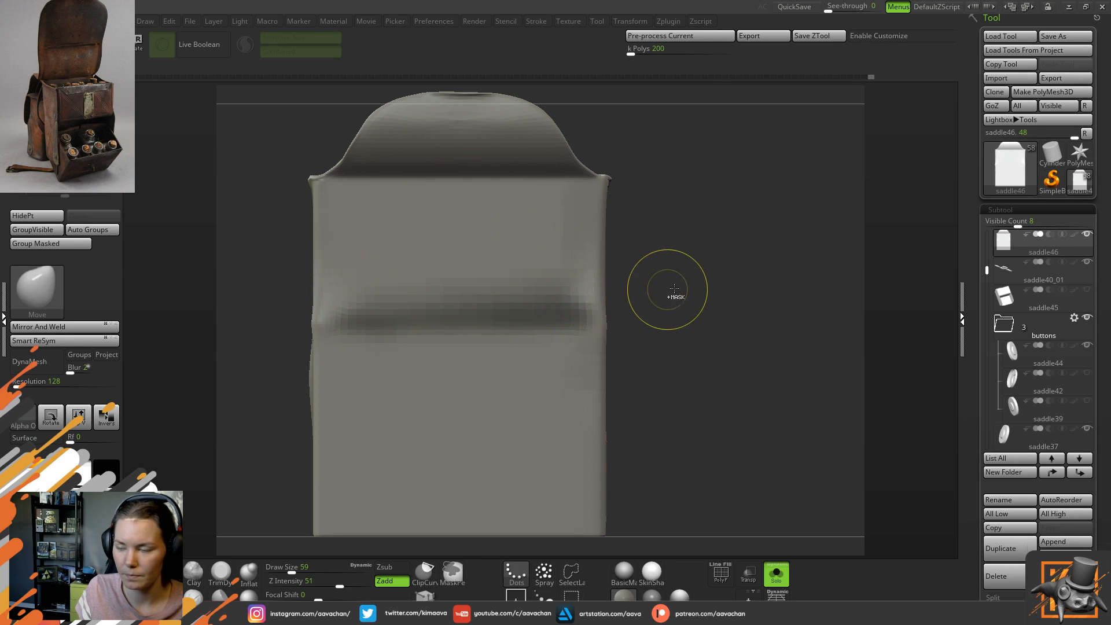
# - Invert the mask and shift the unmasked band slightly in depth with the move gizmo to crease the back panel
pyautogui.keyDown('ctrl'); pyautogui.click(670, 288); pyautogui.keyUp('ctrl')
pyautogui.press('w')
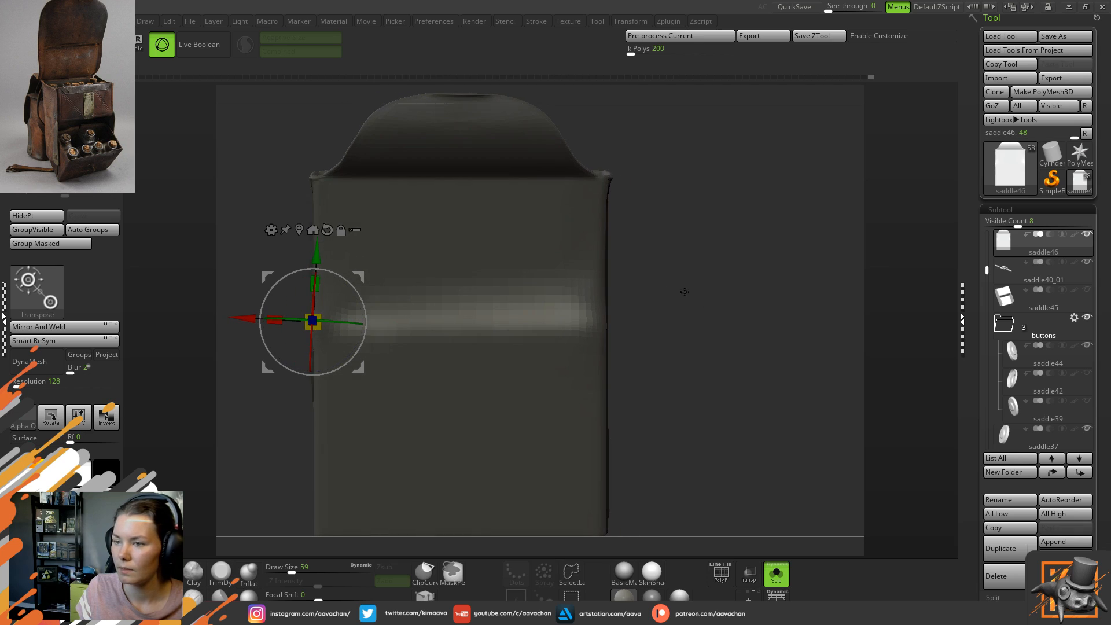
pyautogui.click(312, 230)
pyautogui.keyDown('alt'); pyautogui.click(476, 222); pyautogui.keyUp('alt')
pyautogui.moveTo(729, 315); pyautogui.dragTo(607, 296)
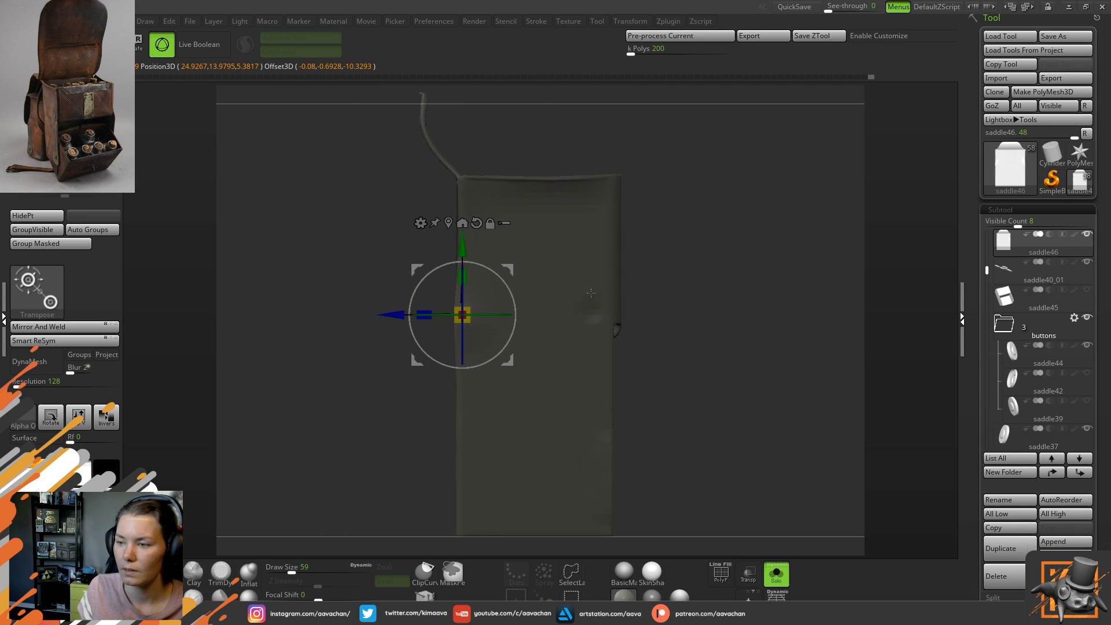
pyautogui.moveTo(396, 315); pyautogui.dragTo(398, 314)
pyautogui.moveTo(500, 277); pyautogui.dragTo(502, 280)
pyautogui.moveTo(403, 312)
pyautogui.mouseDown()
pyautogui.moveTo(381, 398)
pyautogui.moveTo(407, 400)
pyautogui.mouseUp()
# - Smooth the back panel just below the crease near both side edges at draw size 59
pyautogui.press('q')
pyautogui.moveTo(369, 310)
pyautogui.keyDown('shift'); pyautogui.mouseDown()
pyautogui.moveTo(362, 325)
pyautogui.moveTo(379, 338)
pyautogui.mouseUp(); pyautogui.keyUp('shift')
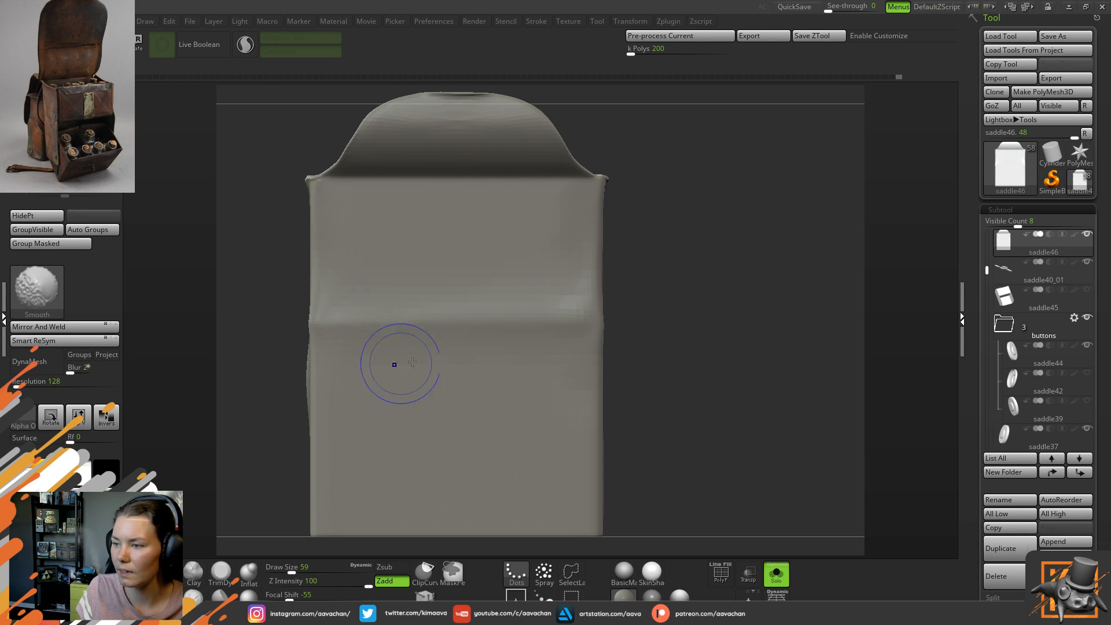
pyautogui.keyDown('shift'); pyautogui.moveTo(538, 358); pyautogui.dragTo(564, 347); pyautogui.keyUp('shift')
pyautogui.moveTo(699, 257)
pyautogui.keyDown('alt'); pyautogui.mouseDown()
pyautogui.moveTo(698, 274)
pyautogui.moveTo(737, 265)
pyautogui.moveTo(731, 298)
pyautogui.moveTo(712, 308)
pyautogui.moveTo(734, 280)
pyautogui.moveTo(683, 283)
pyautogui.moveTo(655, 312)
pyautogui.moveTo(601, 232)
pyautogui.mouseUp(); pyautogui.keyUp('alt')
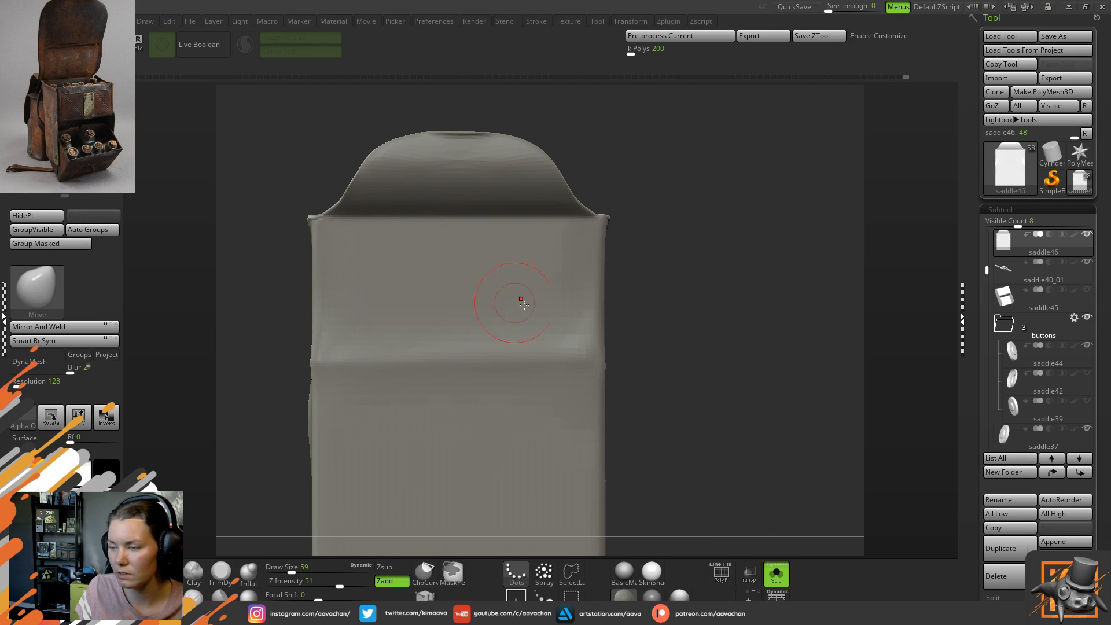
# - Turn on perspective and inspect the pocket's creased back panel from several angles, alone and with the whole bag shown
pyautogui.click(777, 573)
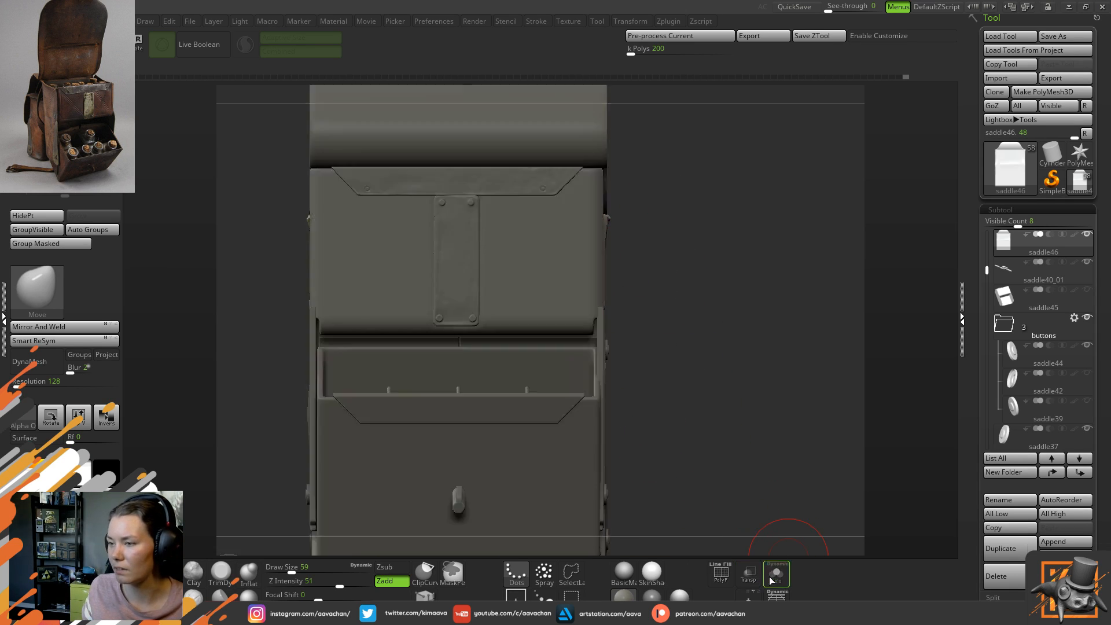
pyautogui.moveTo(789, 454); pyautogui.dragTo(793, 298)
pyautogui.click(777, 593)
pyautogui.keyDown('alt'); pyautogui.moveTo(821, 403); pyautogui.dragTo(346, 343); pyautogui.keyUp('alt')
pyautogui.click(775, 572)
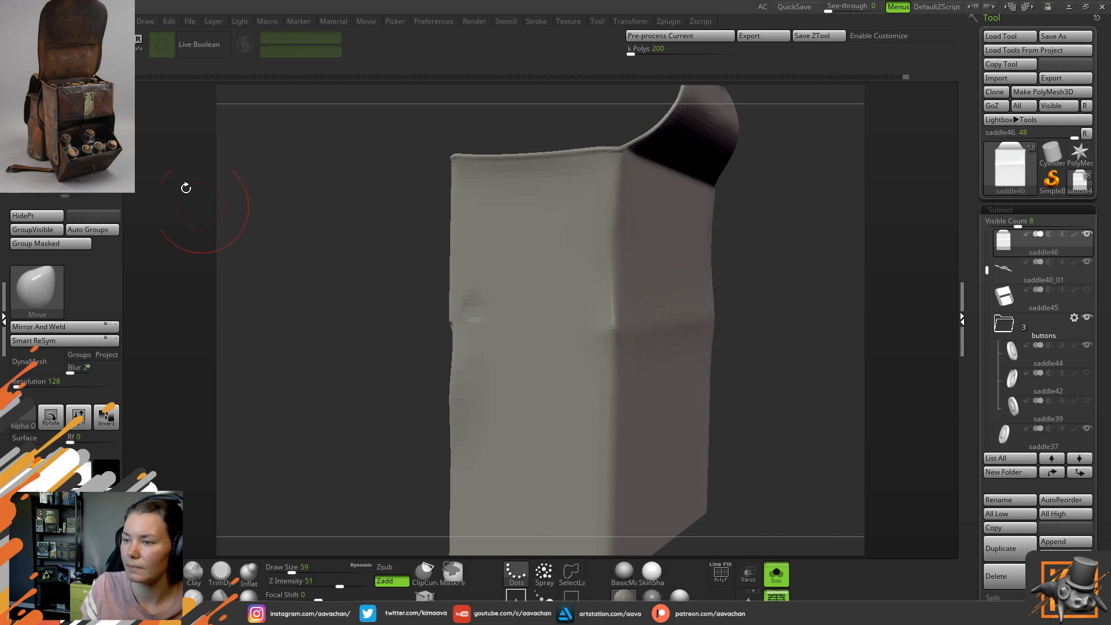
pyautogui.moveTo(771, 298)
pyautogui.mouseDown()
pyautogui.moveTo(744, 293)
pyautogui.moveTo(776, 288)
pyautogui.moveTo(765, 296)
pyautogui.mouseUp()
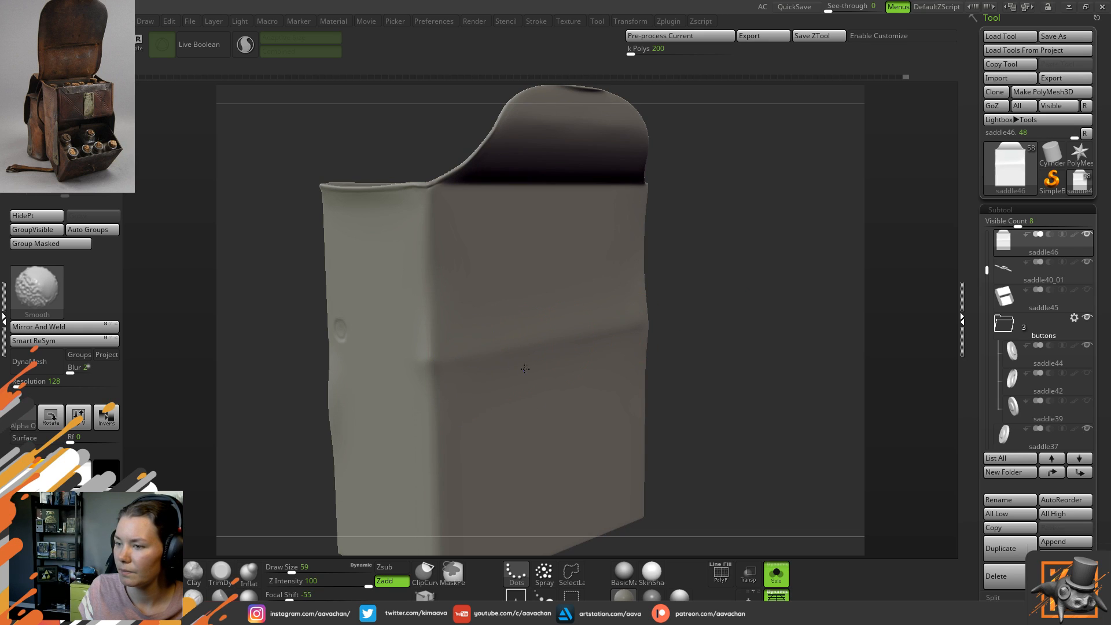
pyautogui.click(776, 573)
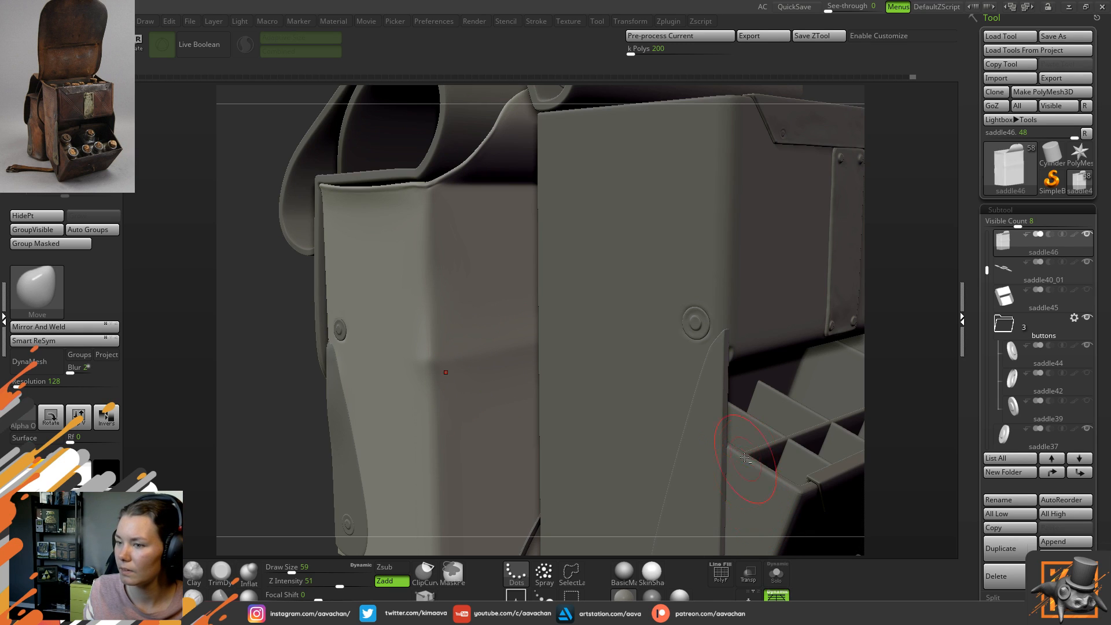
pyautogui.press('f')
pyautogui.keyDown('alt'); pyautogui.moveTo(665, 363); pyautogui.dragTo(664, 339); pyautogui.keyUp('alt')
pyautogui.moveTo(377, 391)
pyautogui.mouseDown()
pyautogui.moveTo(406, 370)
pyautogui.moveTo(403, 396)
pyautogui.moveTo(412, 380)
pyautogui.moveTo(438, 412)
pyautogui.mouseUp()
pyautogui.moveTo(778, 309); pyautogui.dragTo(688, 319)
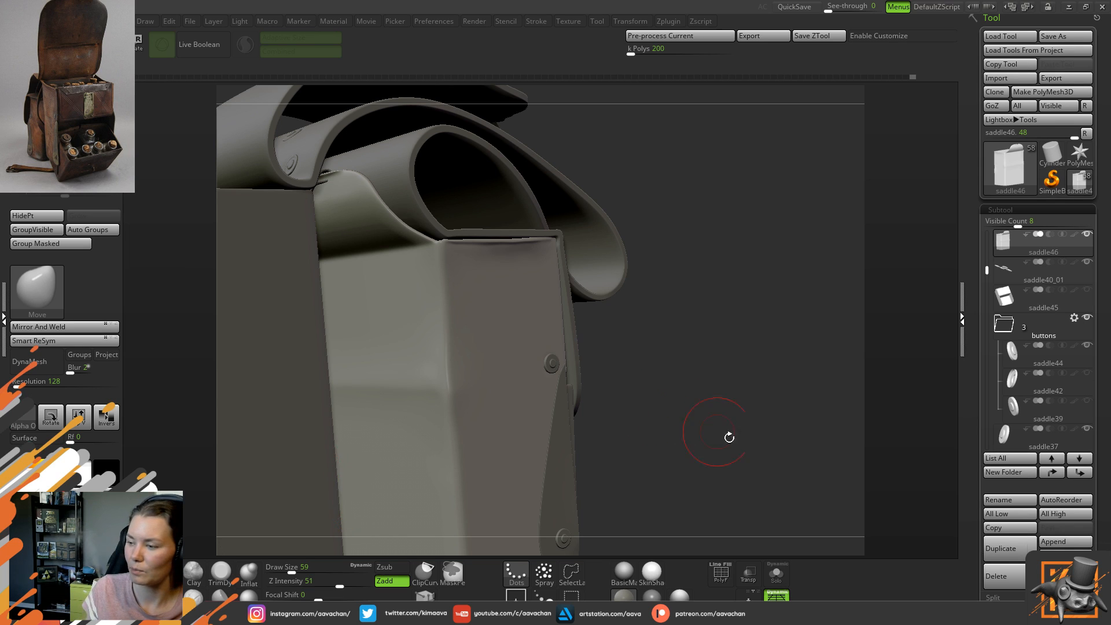
# - Isolate the pocket to set the Move brush's draw size to 25, and show the whole bag again
pyautogui.click(776, 573)
pyautogui.moveTo(721, 382)
pyautogui.mouseDown()
pyautogui.moveTo(710, 392)
pyautogui.moveTo(761, 377)
pyautogui.moveTo(689, 358)
pyautogui.moveTo(698, 403)
pyautogui.mouseUp()
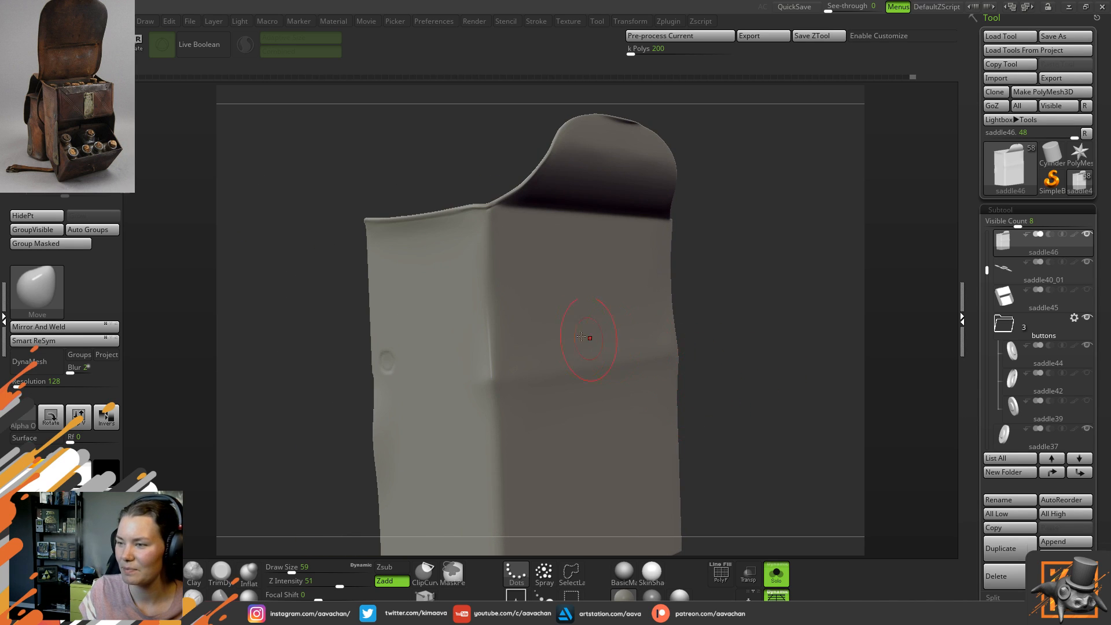
pyautogui.press('space')
pyautogui.moveTo(572, 328); pyautogui.dragTo(555, 329)
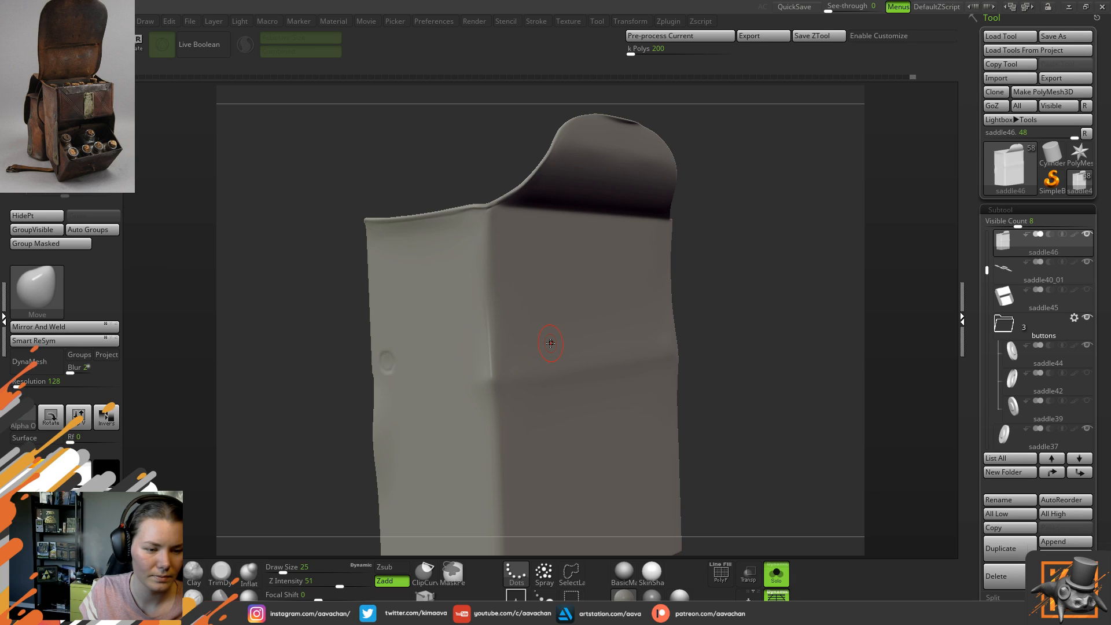
pyautogui.click(776, 577)
pyautogui.press('f')
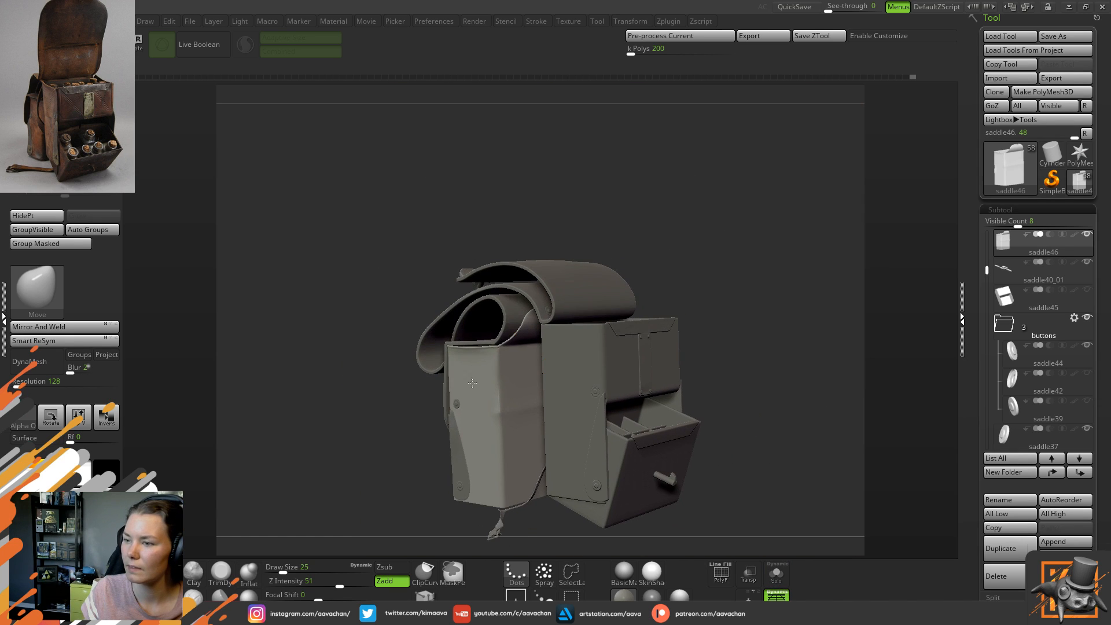
pyautogui.moveTo(358, 424); pyautogui.dragTo(720, 350)
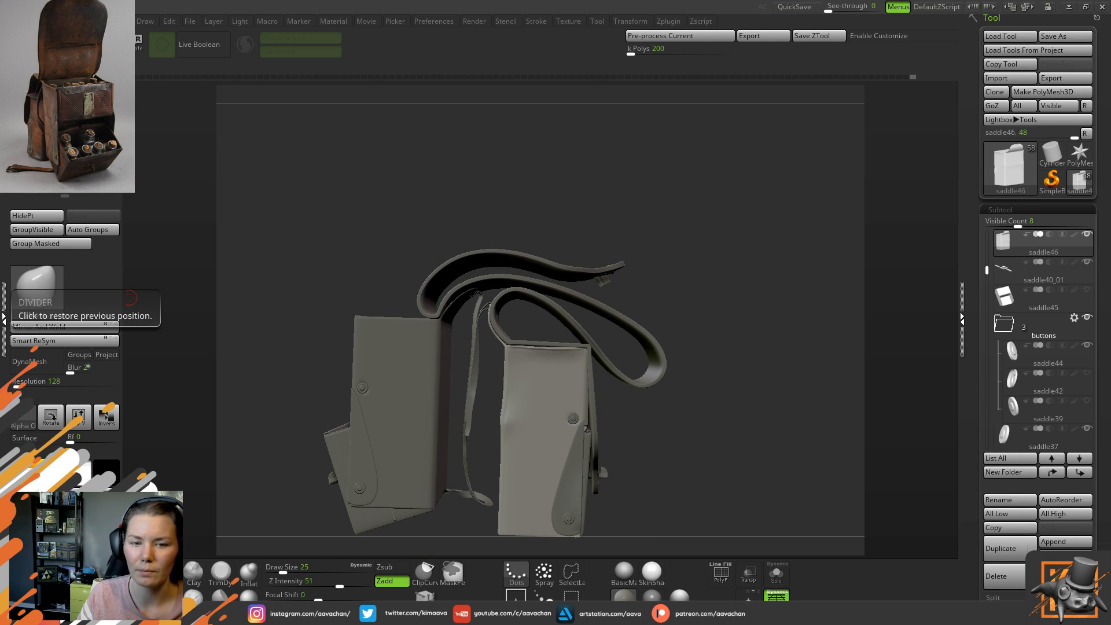
# - Bring the reference board over the model and examine the open-bag photos for the shape of the box edges and side panels
pyautogui.moveTo(2, 286); pyautogui.dragTo(629, 279, button='right')
pyautogui.scroll(-3, 598, 314)
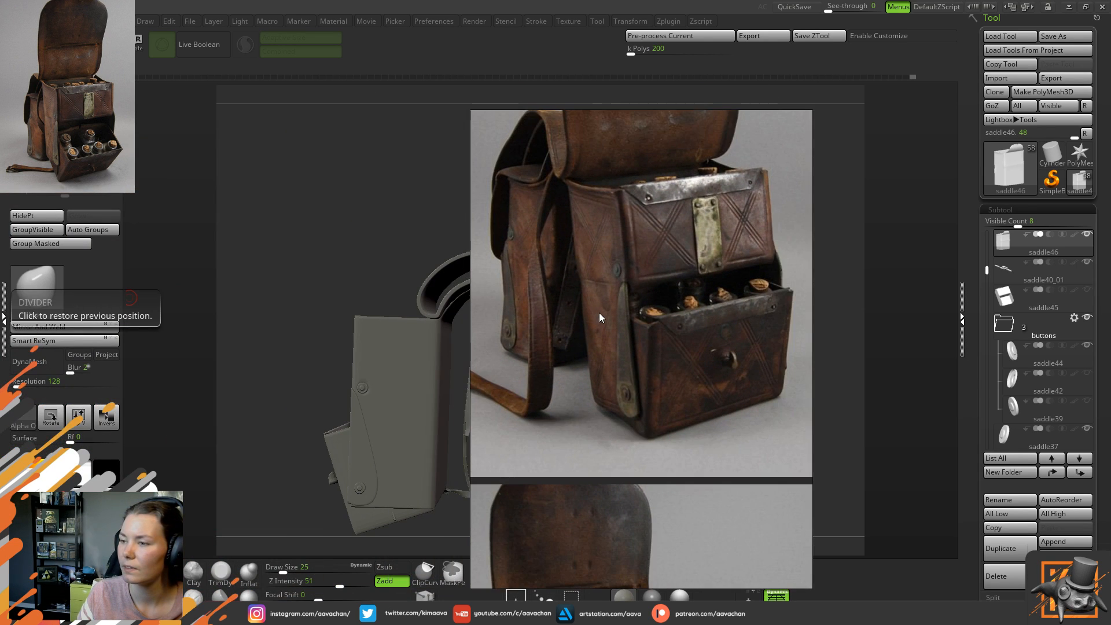
pyautogui.scroll(4, 636, 335)
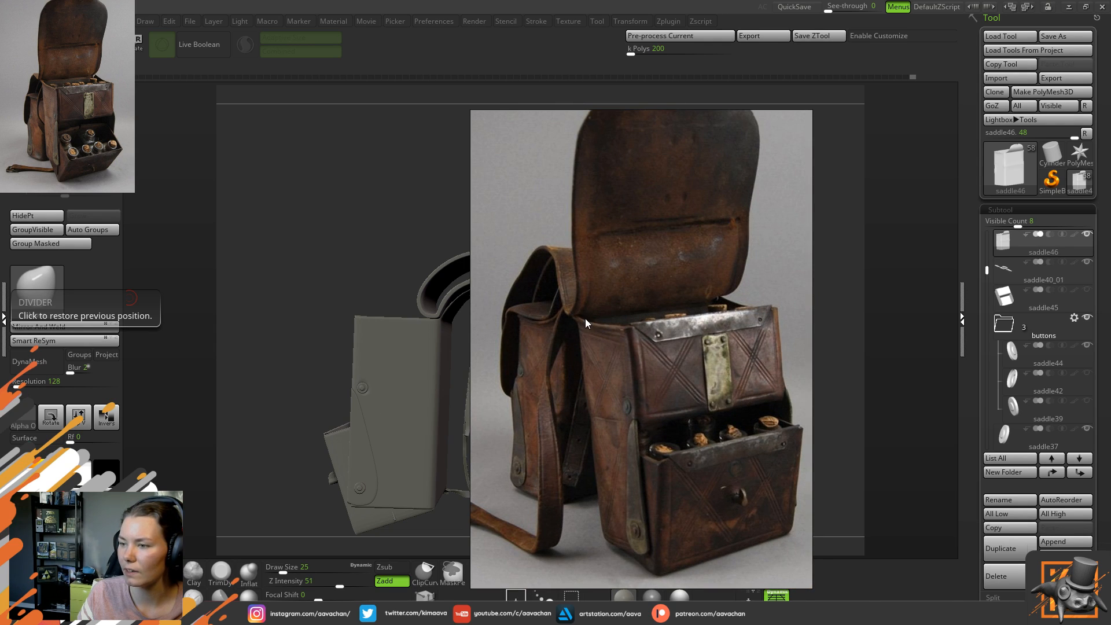
pyautogui.scroll(-3, 666, 359)
pyautogui.moveTo(680, 433); pyautogui.dragTo(638, 221, button='middle')
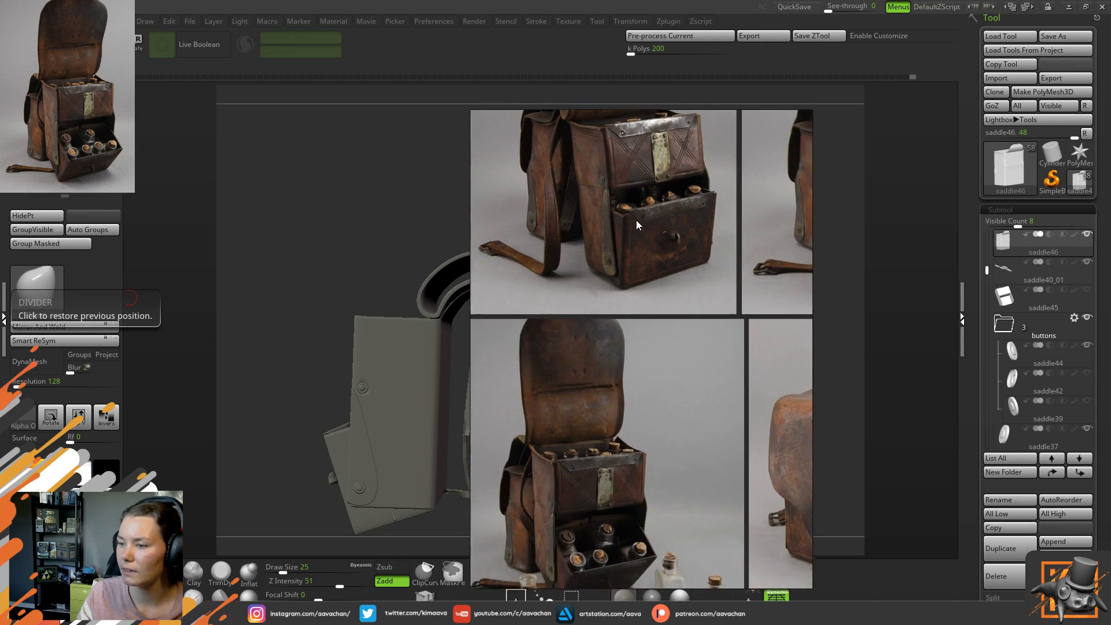
pyautogui.moveTo(589, 414); pyautogui.dragTo(597, 337, button='middle')
pyautogui.scroll(3, 615, 397)
pyautogui.scroll(2, 613, 397)
pyautogui.moveTo(557, 395); pyautogui.dragTo(748, 373, button='middle')
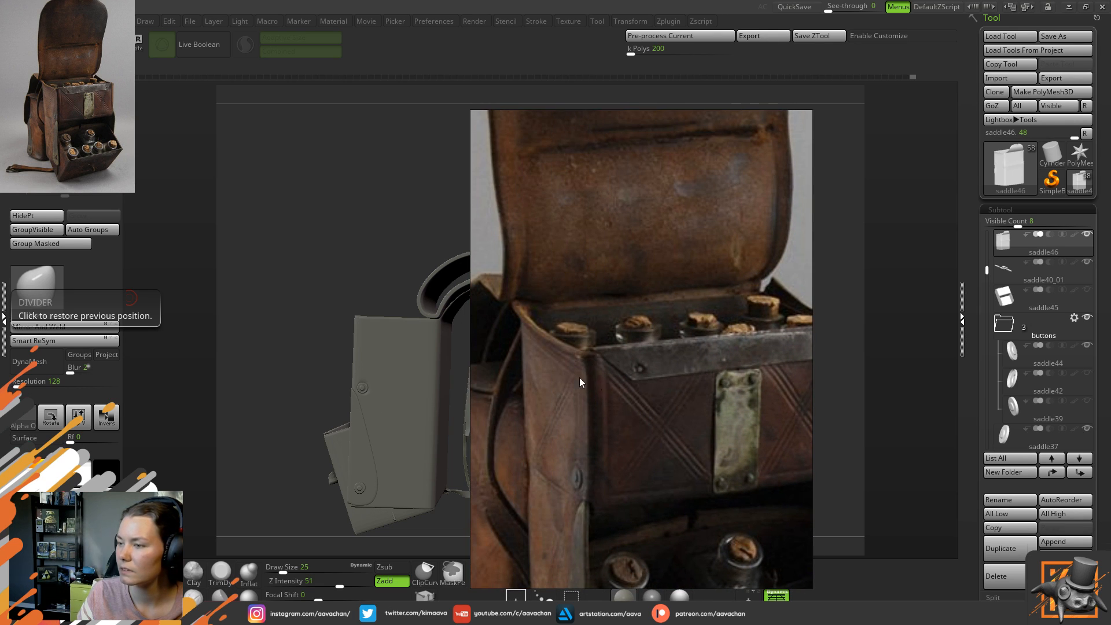
pyautogui.moveTo(683, 345); pyautogui.dragTo(714, 383, button='middle')
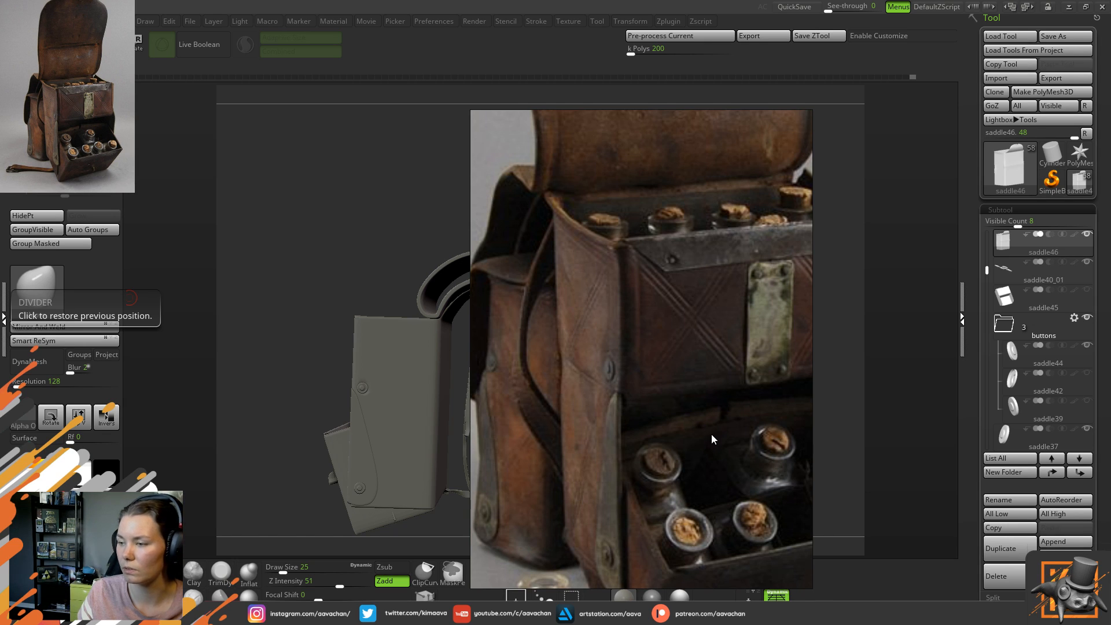
pyautogui.moveTo(710, 434); pyautogui.dragTo(699, 342)
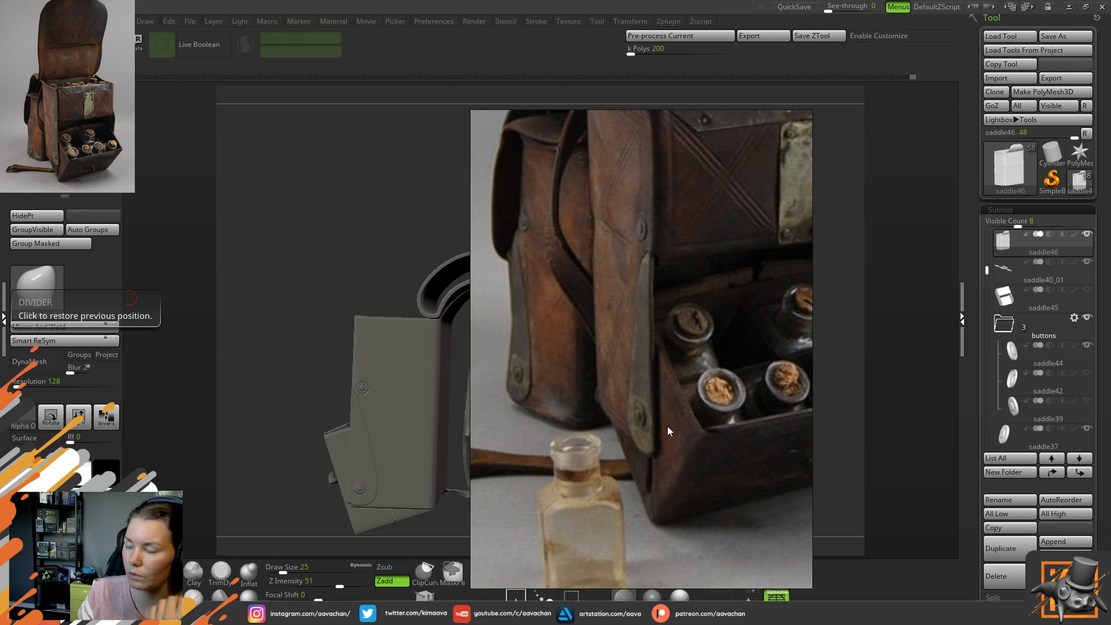
pyautogui.moveTo(736, 460); pyautogui.dragTo(597, 456, button='middle')
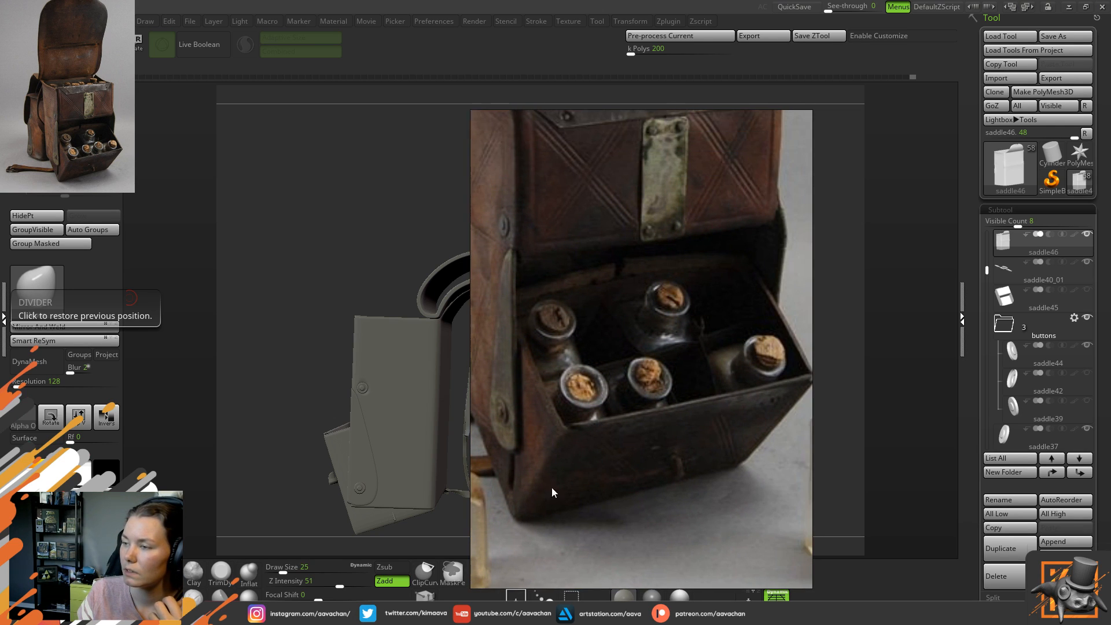
pyautogui.moveTo(706, 424); pyautogui.dragTo(584, 434, button='middle')
# - Examine the closed-bag reference photos for the creases and worn corner edges of the pocket sides
pyautogui.scroll(-3, 687, 428)
pyautogui.scroll(-3, 588, 403)
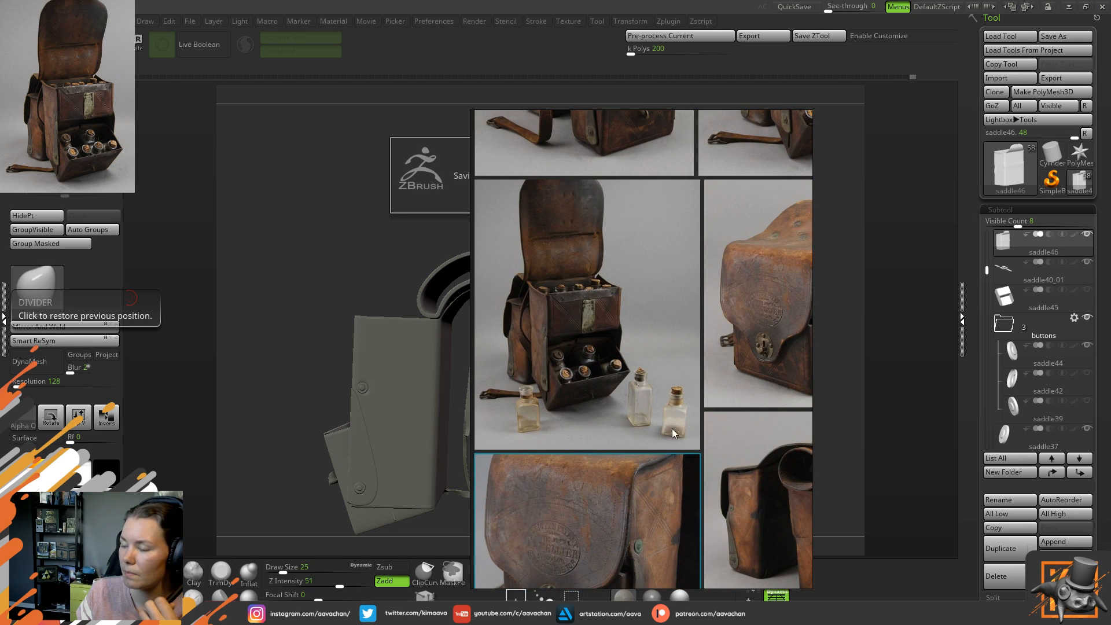
pyautogui.moveTo(654, 422); pyautogui.dragTo(554, 341, button='middle')
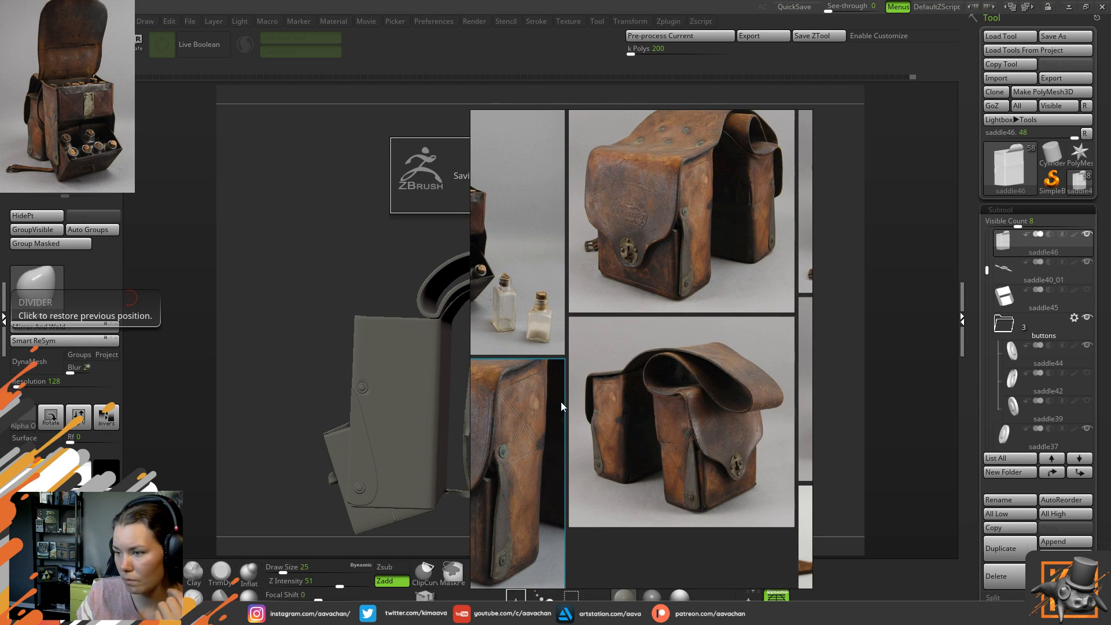
pyautogui.scroll(4, 573, 405)
pyautogui.scroll(-2, 586, 334)
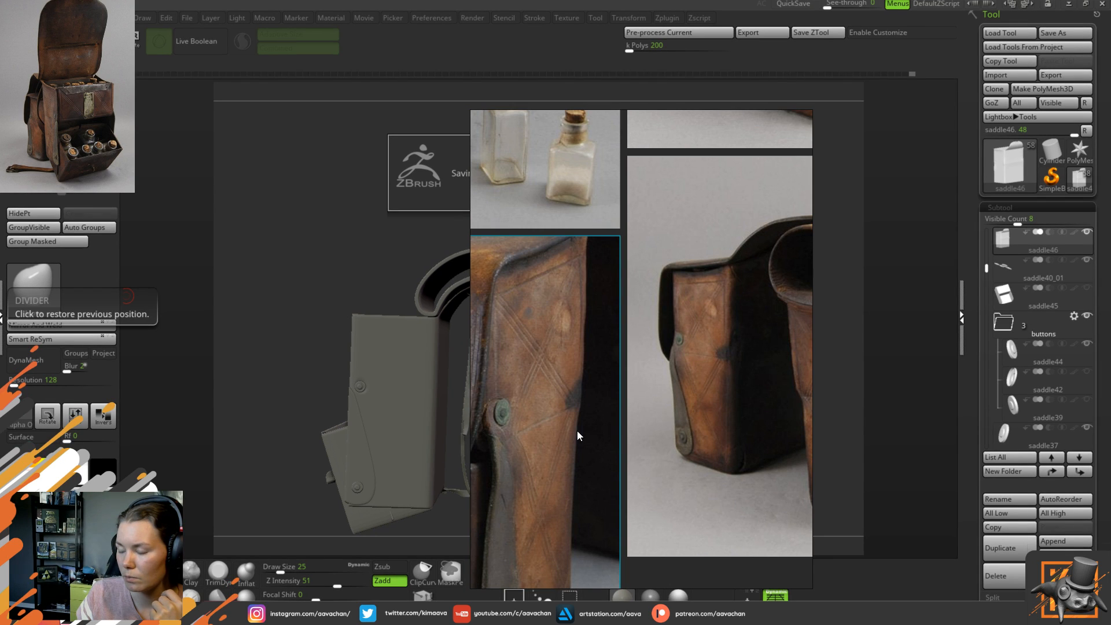
pyautogui.moveTo(571, 517); pyautogui.dragTo(582, 422, button='middle')
pyautogui.moveTo(661, 404); pyautogui.dragTo(581, 403, button='middle')
pyautogui.moveTo(690, 383); pyautogui.dragTo(568, 411, button='middle')
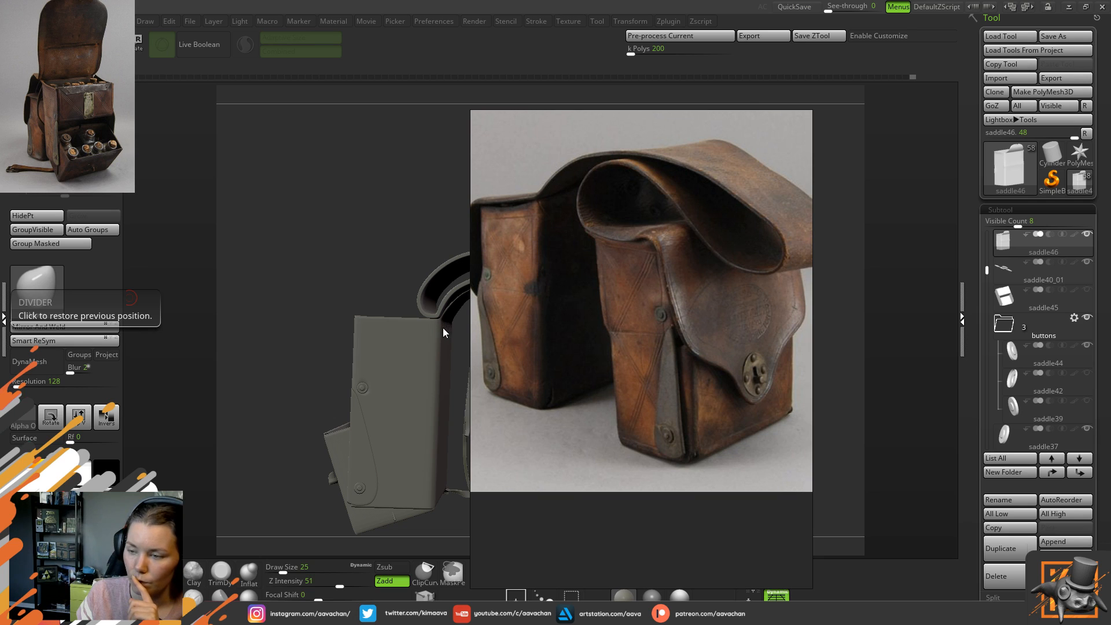
# - Move the reference board beside the pocket model and compare the pocket's sides with the bag photos
pyautogui.moveTo(696, 310); pyautogui.dragTo(317, 308)
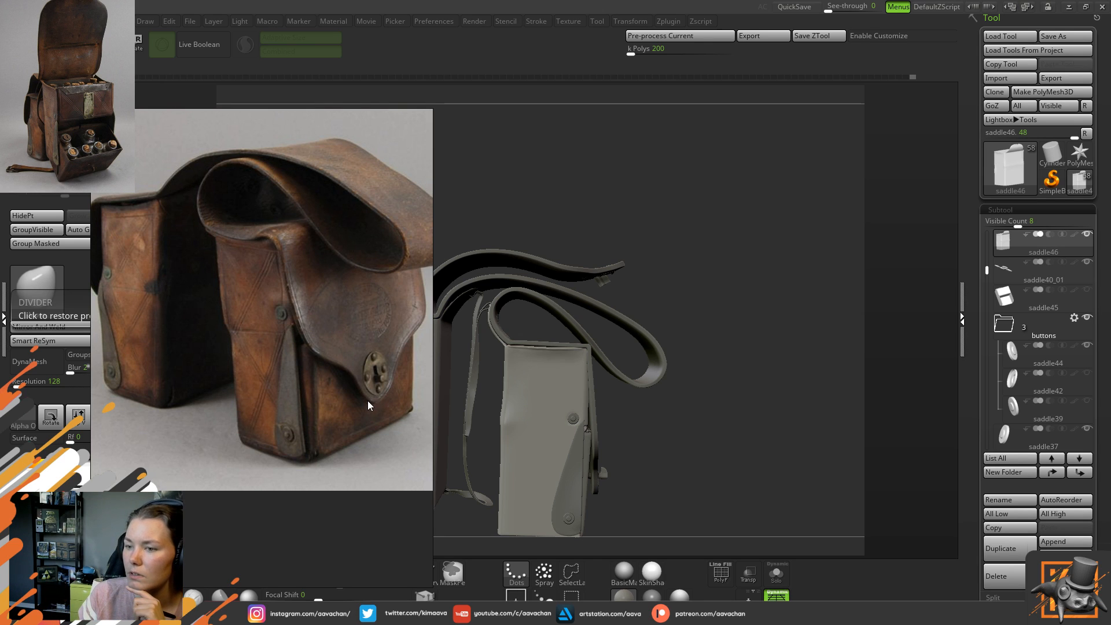
pyautogui.moveTo(370, 400); pyautogui.dragTo(211, 398, button='middle')
pyautogui.moveTo(362, 390); pyautogui.dragTo(165, 330, button='middle')
pyautogui.moveTo(302, 370); pyautogui.dragTo(283, 274, button='middle')
pyautogui.moveTo(429, 223); pyautogui.dragTo(297, 295, button='middle')
pyautogui.moveTo(158, 131); pyautogui.dragTo(386, 546, button='middle')
pyautogui.moveTo(382, 344); pyautogui.dragTo(398, 499, button='middle')
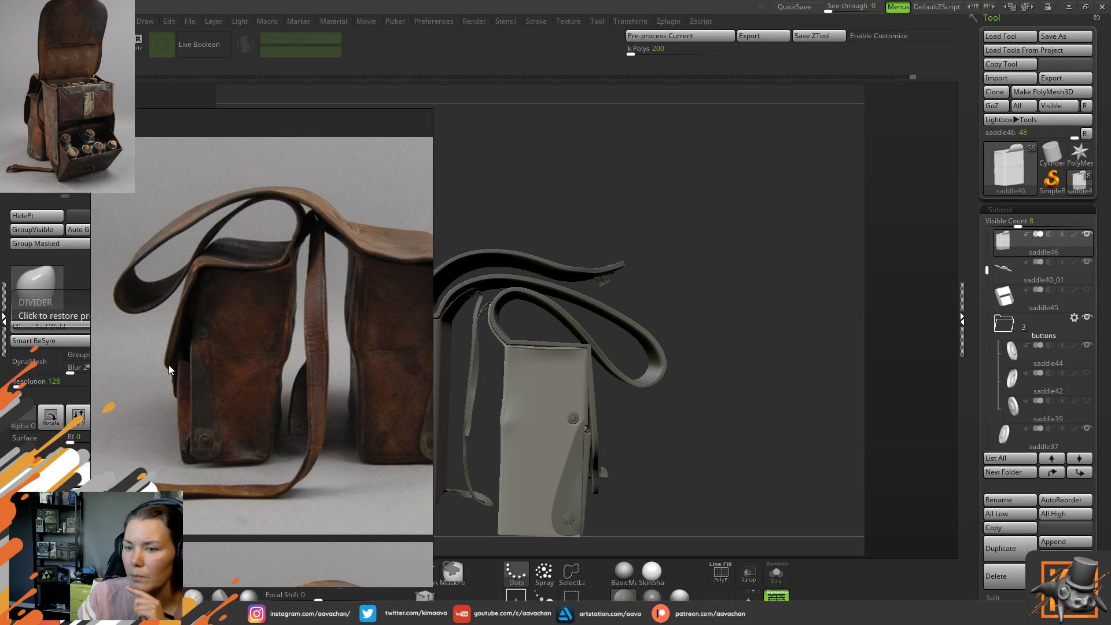
pyautogui.scroll(-3, 304, 411)
pyautogui.moveTo(227, 414); pyautogui.dragTo(379, 380, button='middle')
pyautogui.moveTo(215, 393); pyautogui.dragTo(307, 353, button='middle')
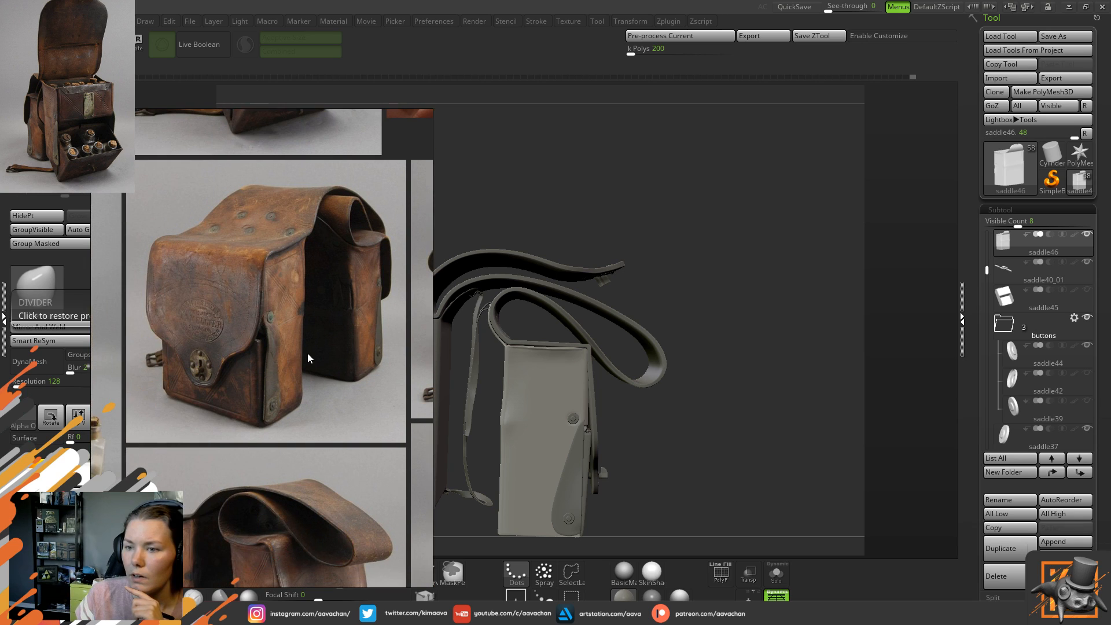
pyautogui.moveTo(323, 454); pyautogui.dragTo(330, 312, button='middle')
pyautogui.scroll(-3, 276, 430)
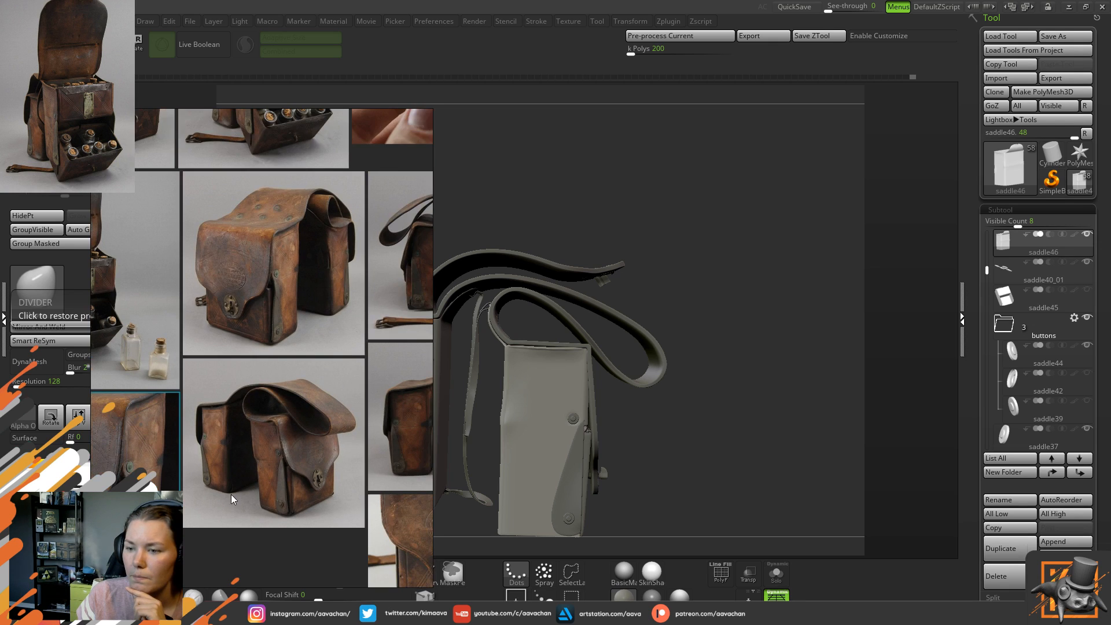
pyautogui.moveTo(232, 482); pyautogui.dragTo(313, 390, button='middle')
pyautogui.moveTo(321, 398); pyautogui.dragTo(360, 457, button='middle')
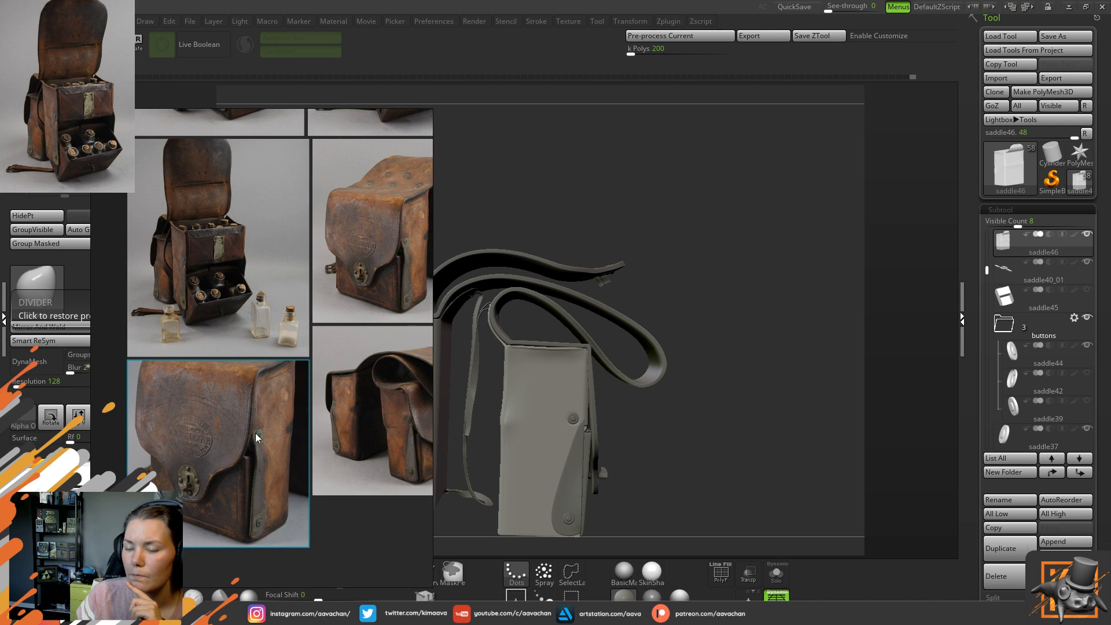
pyautogui.moveTo(367, 392); pyautogui.dragTo(333, 397, button='middle')
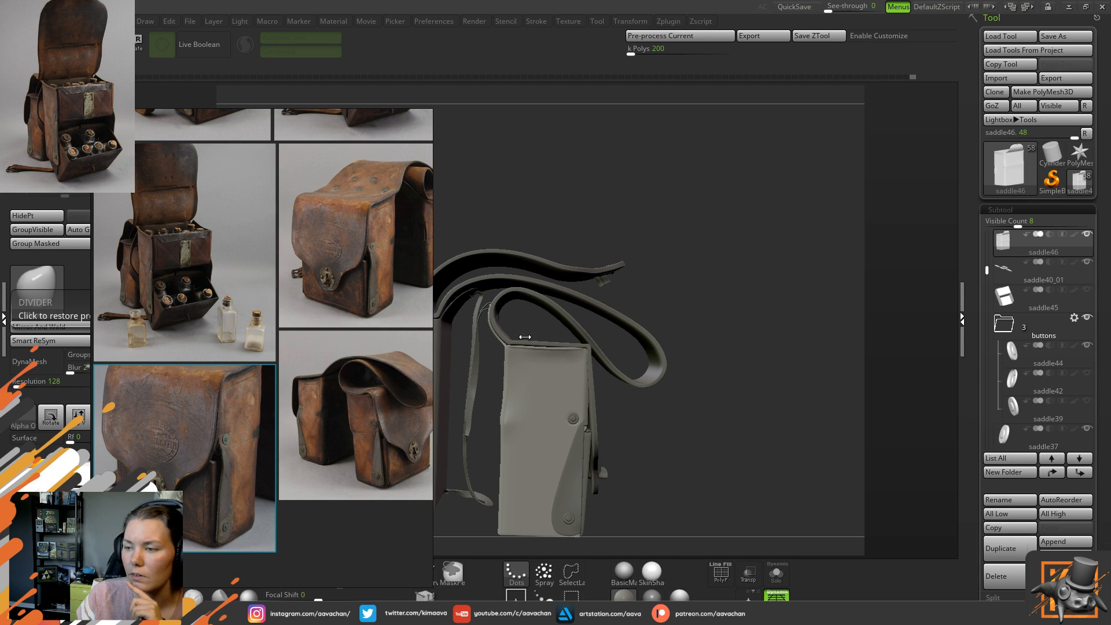
# - Move the reference board off the model and examine the pocket's side panel, top rim and creased back corner
pyautogui.moveTo(364, 328); pyautogui.dragTo(0, 376, button='right')
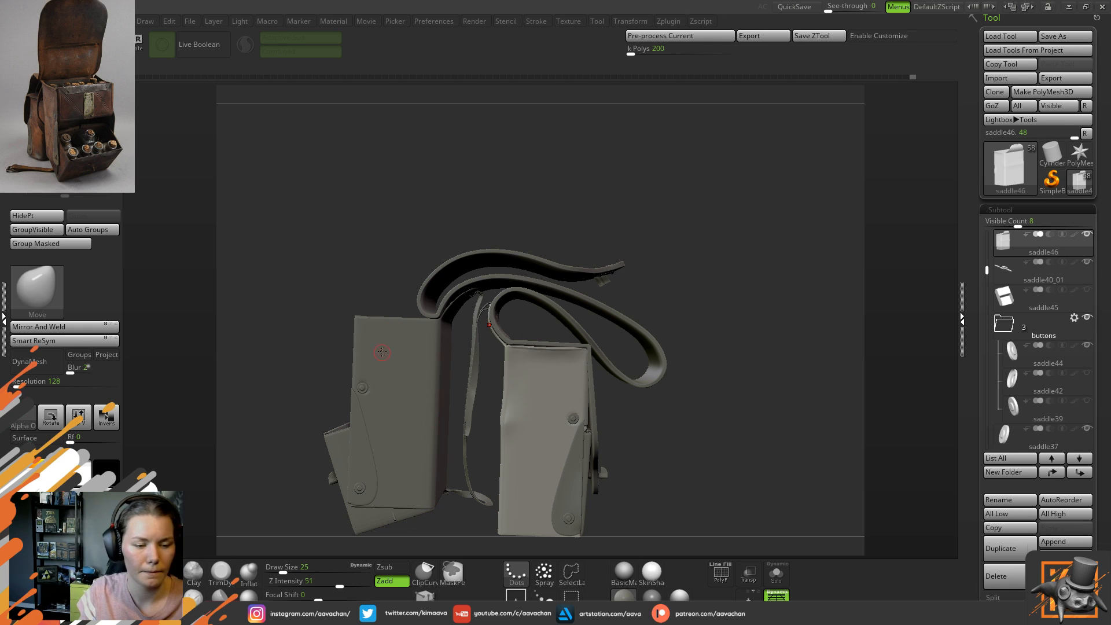
pyautogui.moveTo(300, 370); pyautogui.dragTo(298, 380)
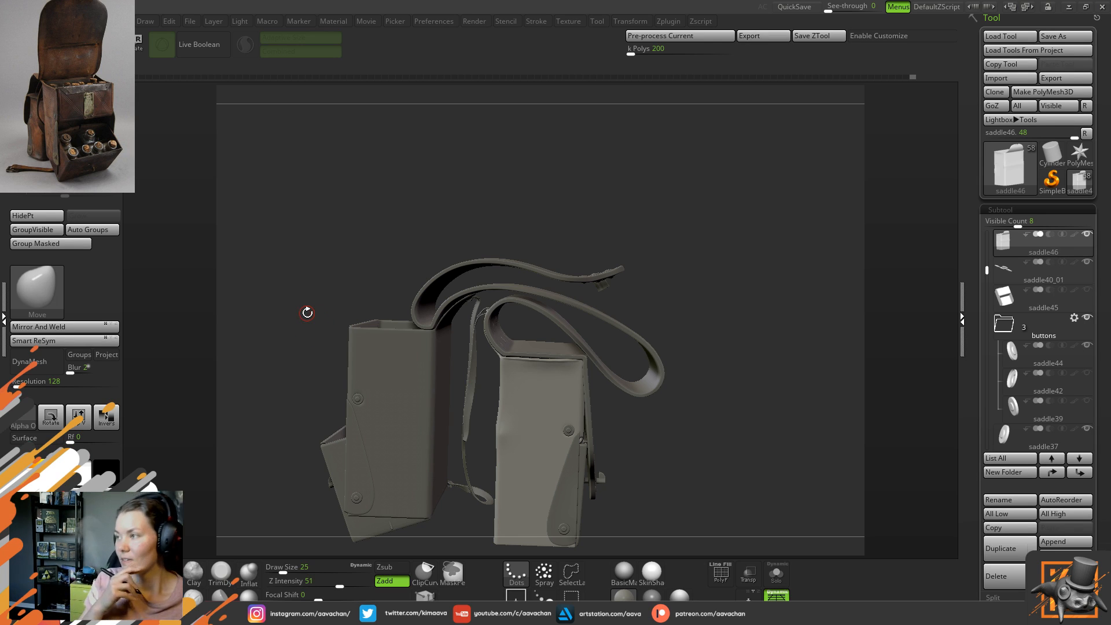
pyautogui.keyDown('alt'); pyautogui.moveTo(646, 469); pyautogui.dragTo(735, 283); pyautogui.keyUp('alt')
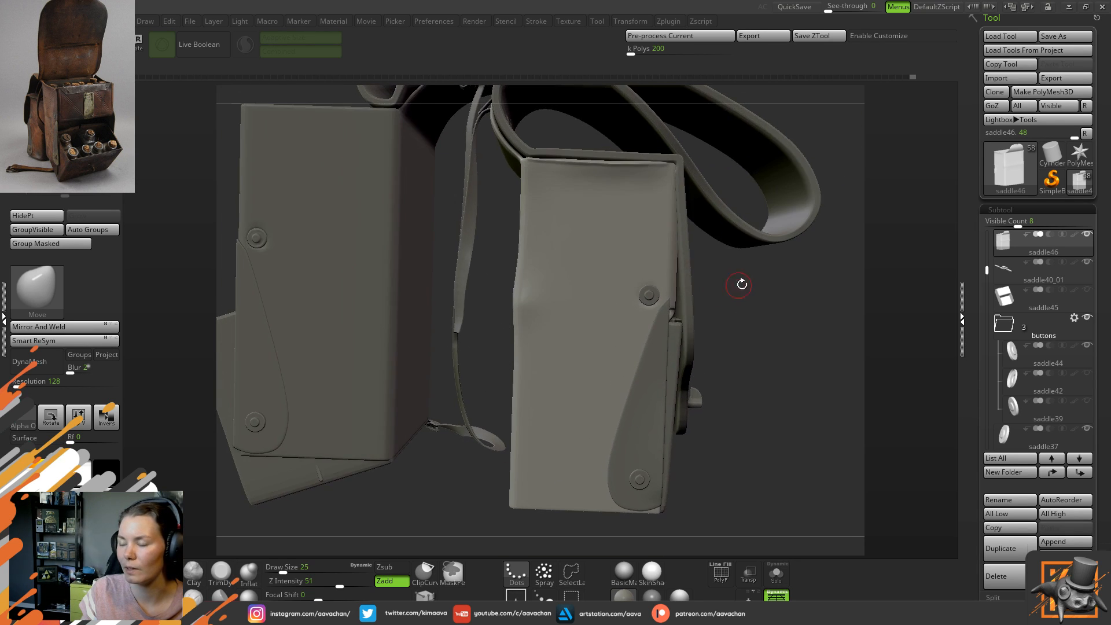
pyautogui.moveTo(753, 323); pyautogui.dragTo(744, 317)
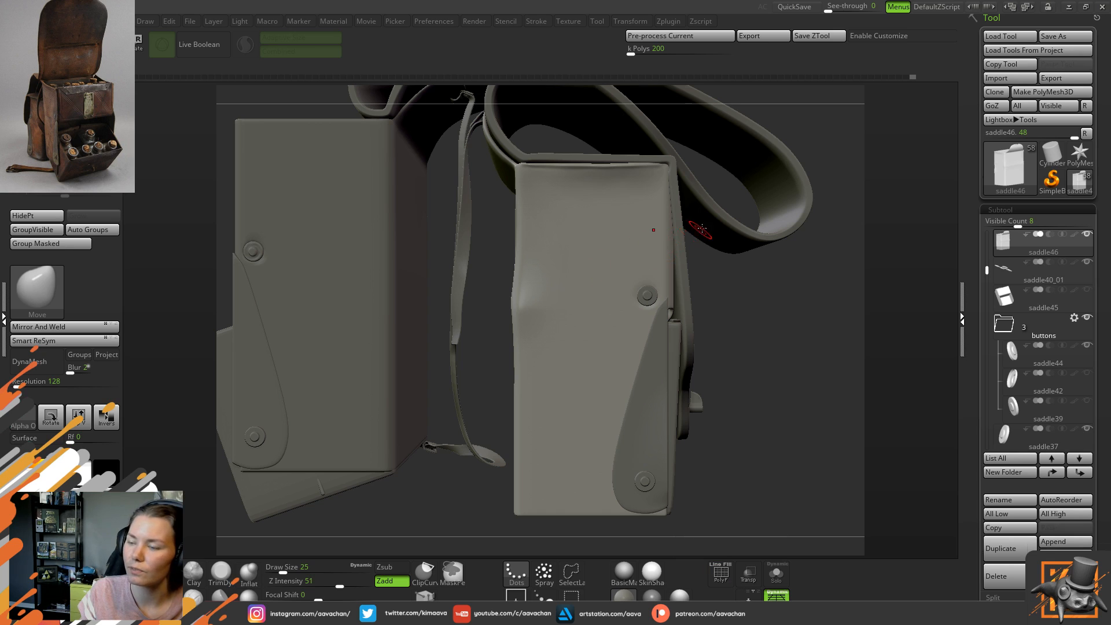
pyautogui.moveTo(768, 275); pyautogui.dragTo(760, 311)
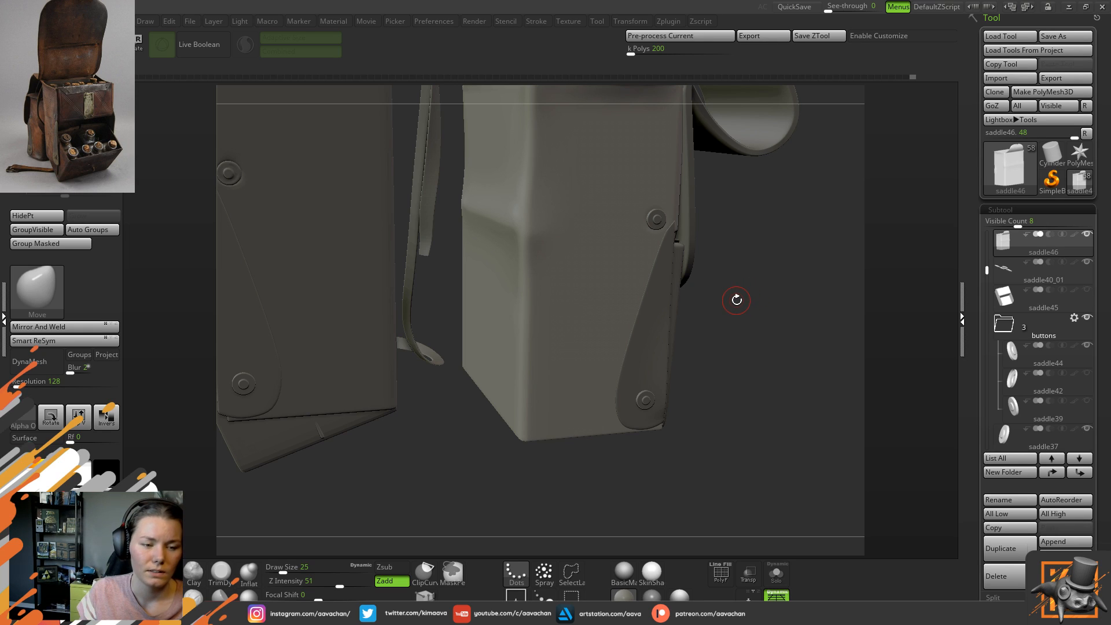
pyautogui.moveTo(731, 211); pyautogui.dragTo(736, 305)
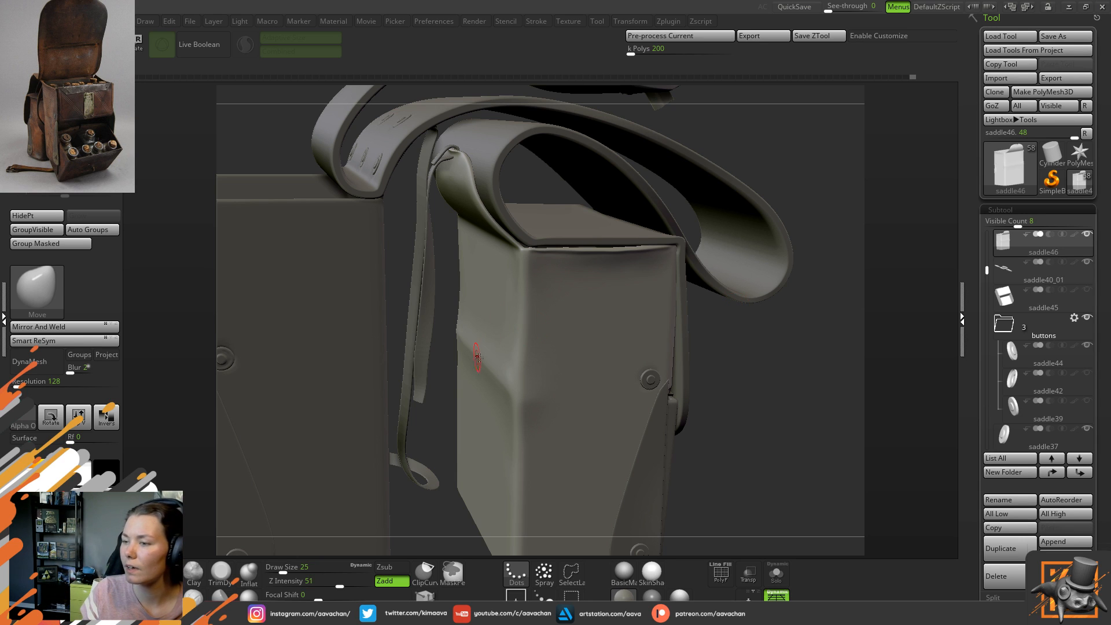
pyautogui.keyDown('alt'); pyautogui.moveTo(523, 336); pyautogui.dragTo(536, 383, button='right'); pyautogui.keyUp('alt')
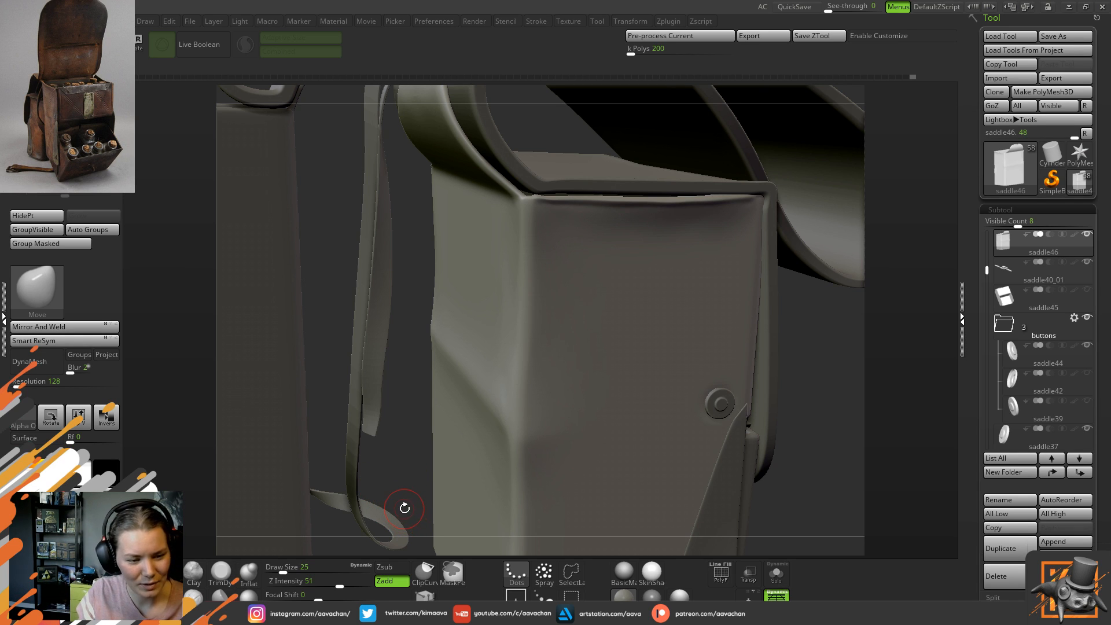
pyautogui.moveTo(412, 410); pyautogui.dragTo(452, 350)
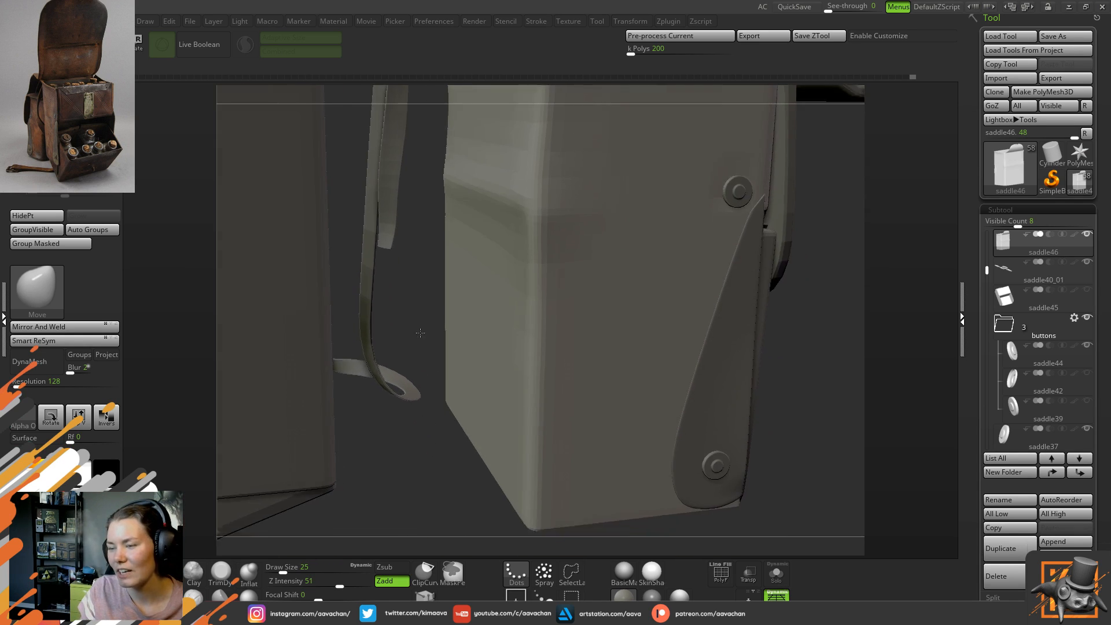
# - Isolate the pocket to examine its side panel and bottom corner edges, show the whole bag again, and check the back corner beside the strap
pyautogui.click(776, 573)
pyautogui.moveTo(805, 432); pyautogui.dragTo(819, 425)
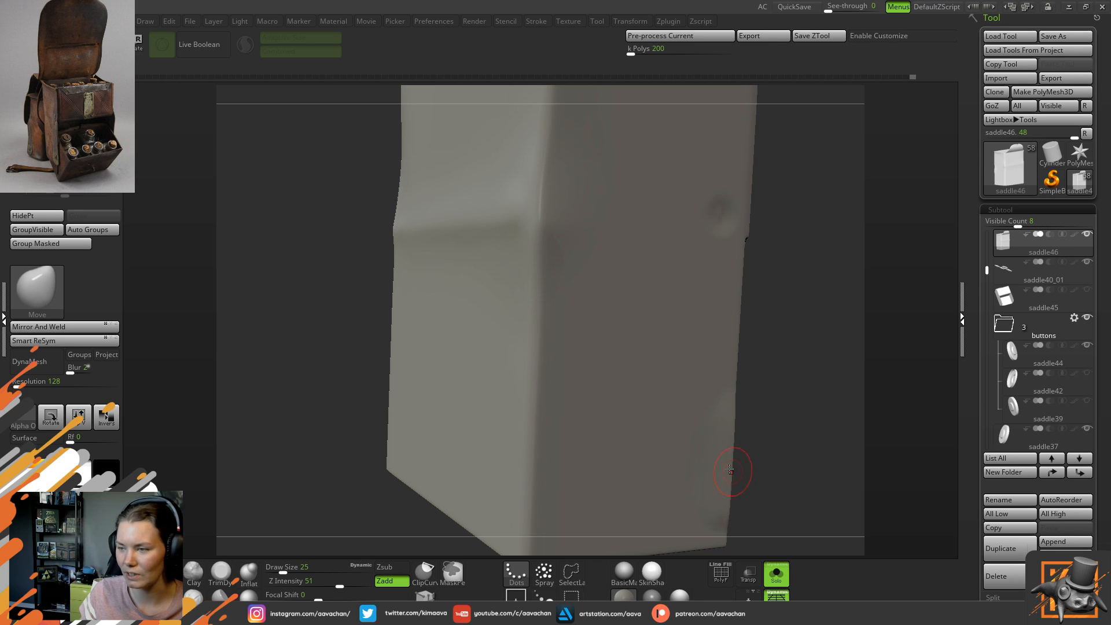
pyautogui.moveTo(367, 428); pyautogui.dragTo(318, 416)
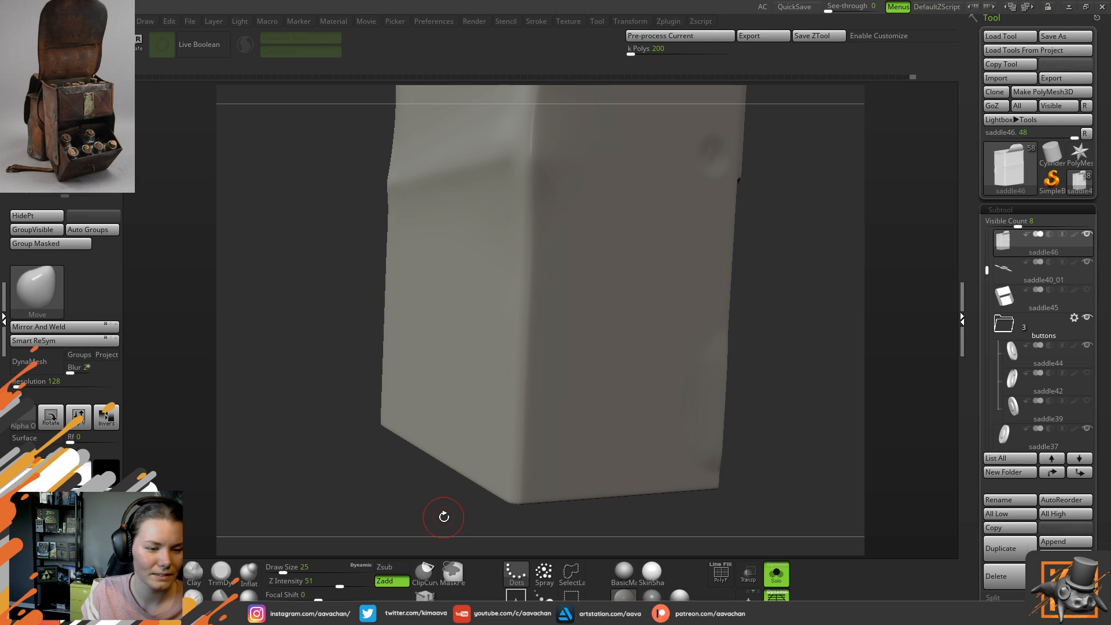
pyautogui.keyDown('alt'); pyautogui.moveTo(412, 498); pyautogui.dragTo(377, 479); pyautogui.keyUp('alt')
pyautogui.moveTo(428, 505)
pyautogui.keyDown('alt'); pyautogui.mouseDown()
pyautogui.moveTo(367, 472)
pyautogui.moveTo(419, 513)
pyautogui.mouseUp(); pyautogui.keyUp('alt')
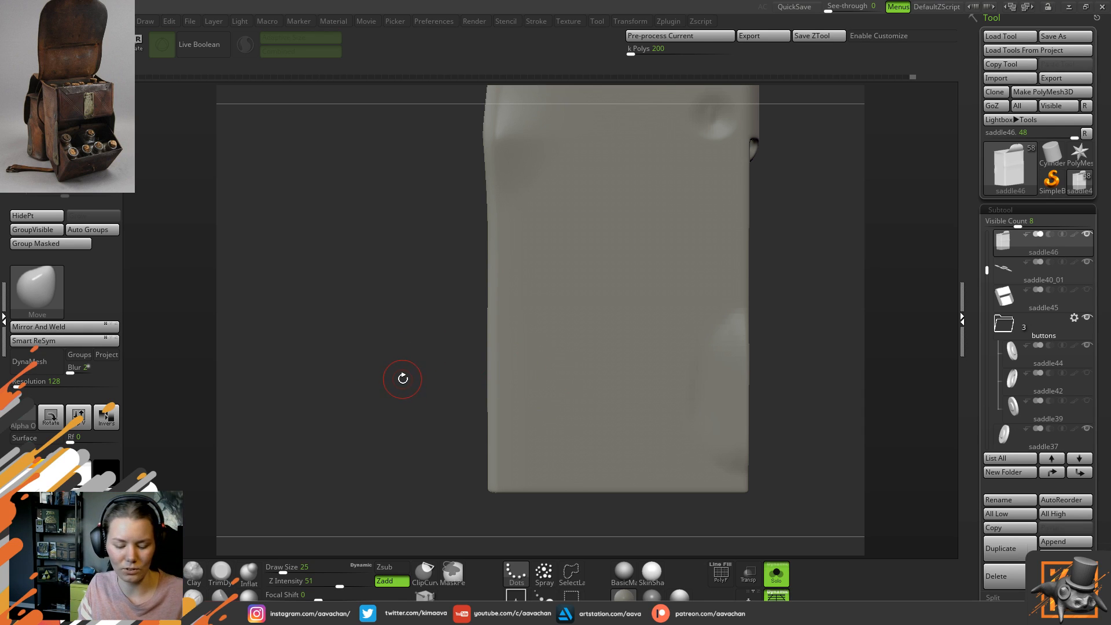
pyautogui.keyDown('alt'); pyautogui.moveTo(367, 293); pyautogui.dragTo(422, 389); pyautogui.keyUp('alt')
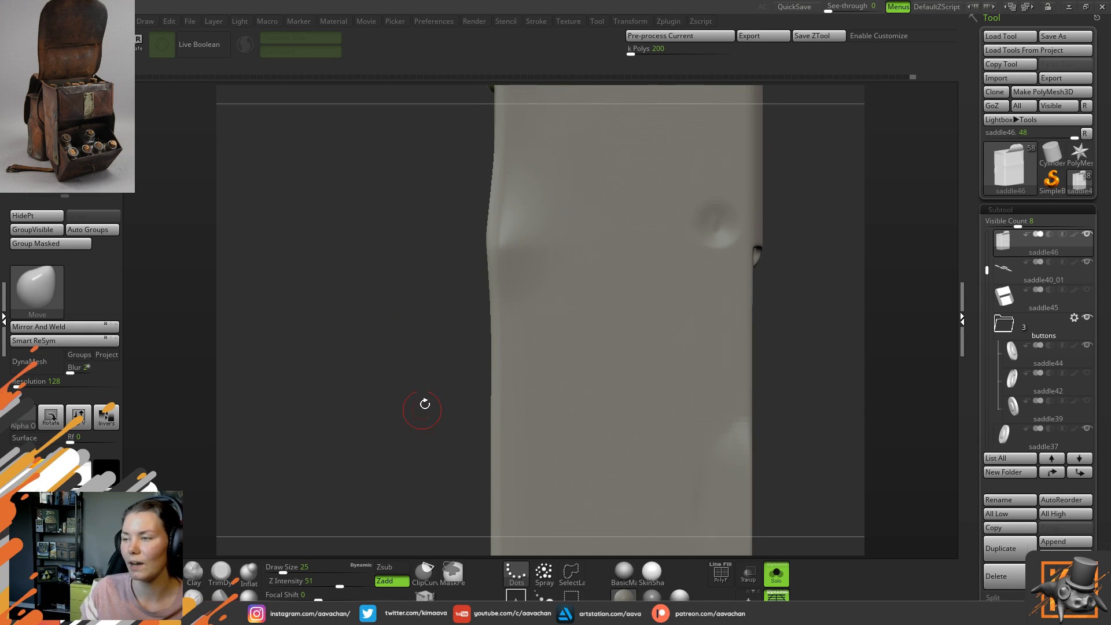
pyautogui.keyDown('alt'); pyautogui.moveTo(432, 441); pyautogui.dragTo(417, 386); pyautogui.keyUp('alt')
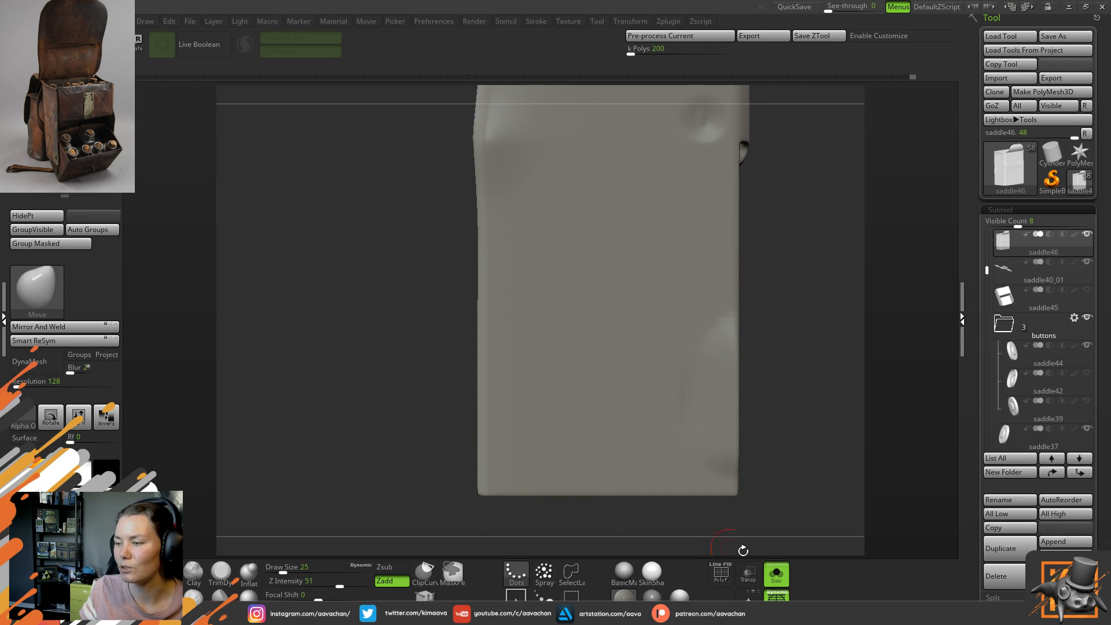
pyautogui.click(777, 575)
pyautogui.moveTo(397, 488); pyautogui.dragTo(437, 549)
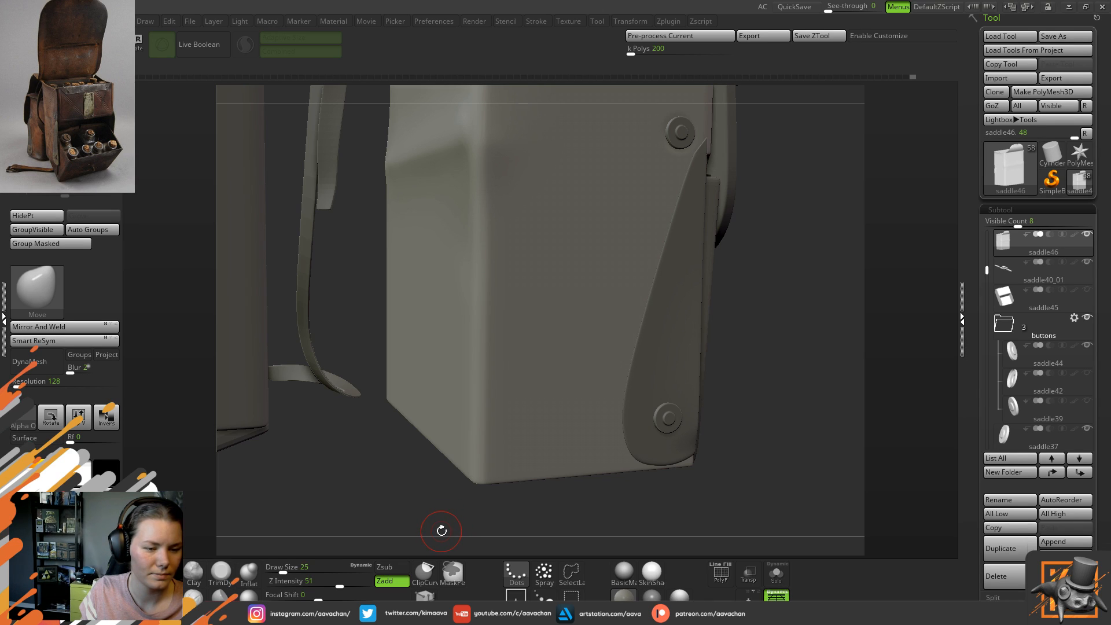
pyautogui.moveTo(435, 527); pyautogui.dragTo(442, 482)
pyautogui.moveTo(407, 422)
pyautogui.mouseDown()
pyautogui.moveTo(397, 374)
pyautogui.moveTo(422, 418)
pyautogui.moveTo(408, 428)
pyautogui.moveTo(434, 491)
pyautogui.moveTo(426, 431)
pyautogui.mouseUp()
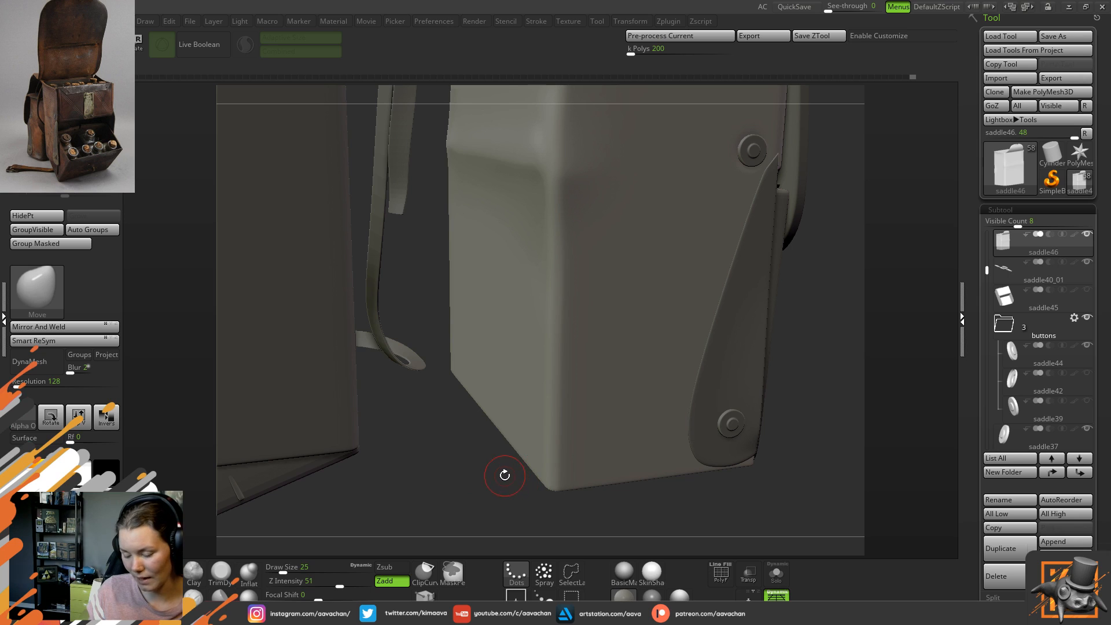
pyautogui.moveTo(481, 490); pyautogui.dragTo(464, 476)
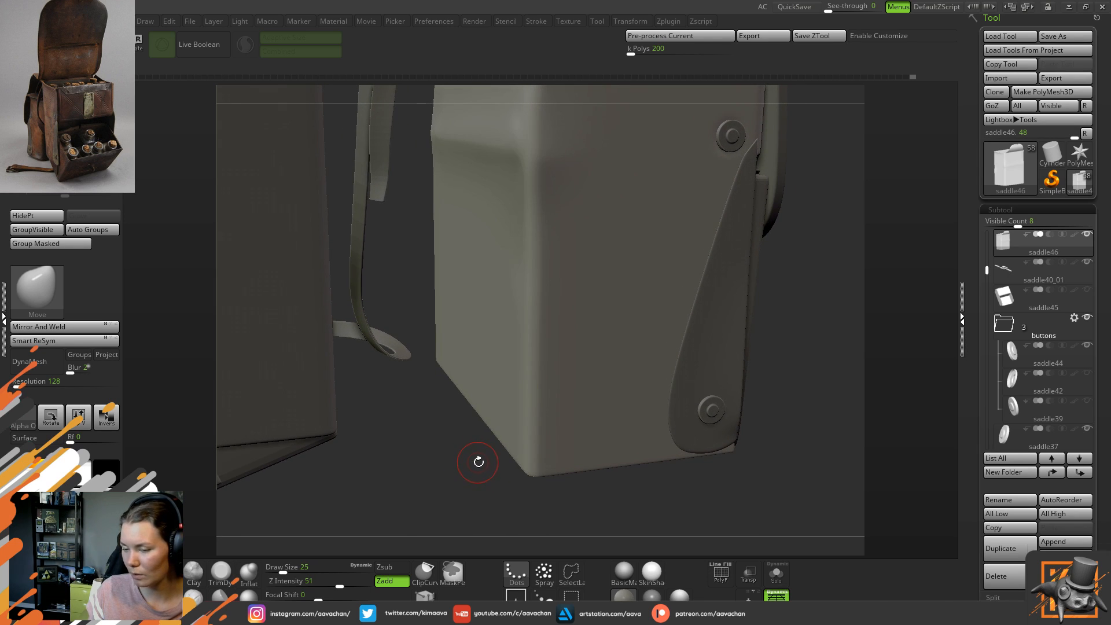
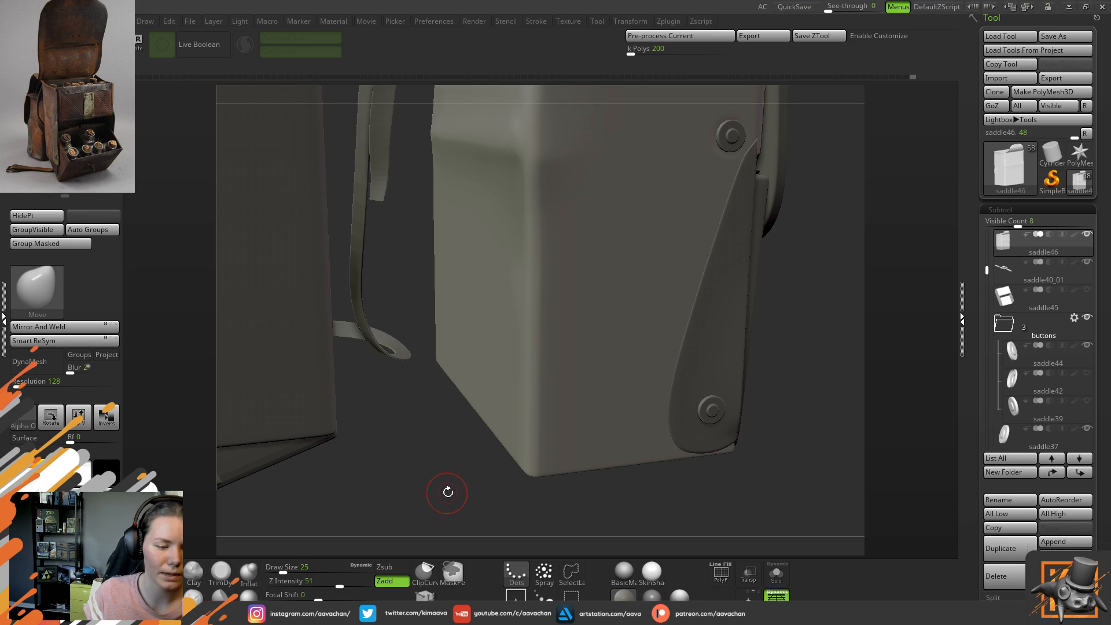
# - Isolate the pocket, smooth the dents near the side panel's lower front edge, and show the whole bag again
pyautogui.moveTo(433, 492); pyautogui.dragTo(518, 485)
pyautogui.click(776, 573)
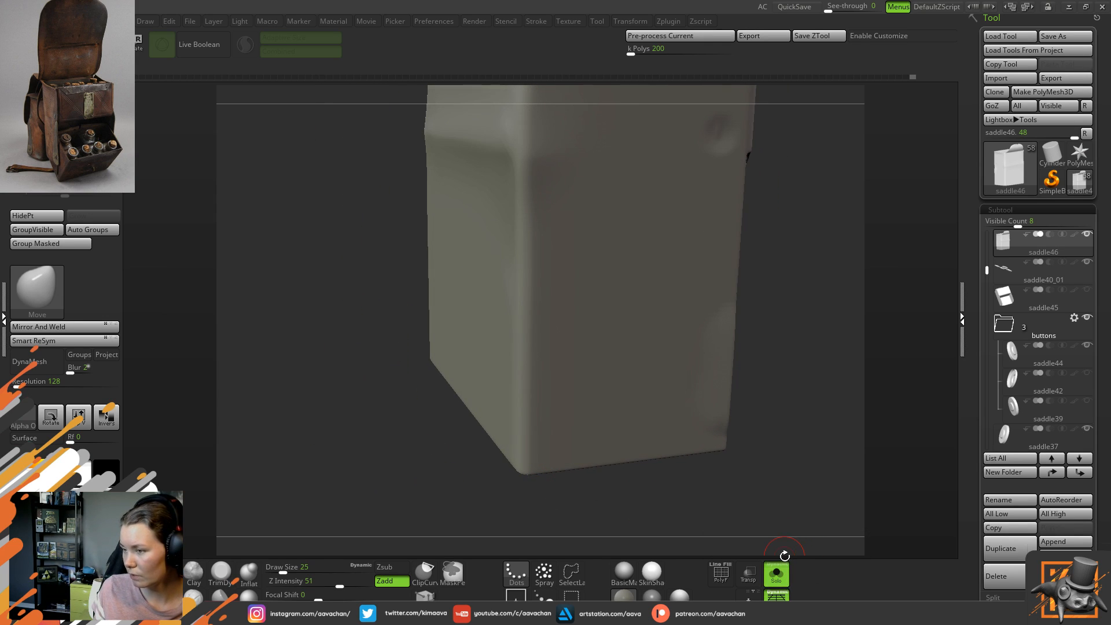
pyautogui.moveTo(726, 460)
pyautogui.mouseDown()
pyautogui.moveTo(667, 517)
pyautogui.moveTo(686, 465)
pyautogui.moveTo(754, 449)
pyautogui.moveTo(648, 394)
pyautogui.mouseUp()
pyautogui.press('shift')
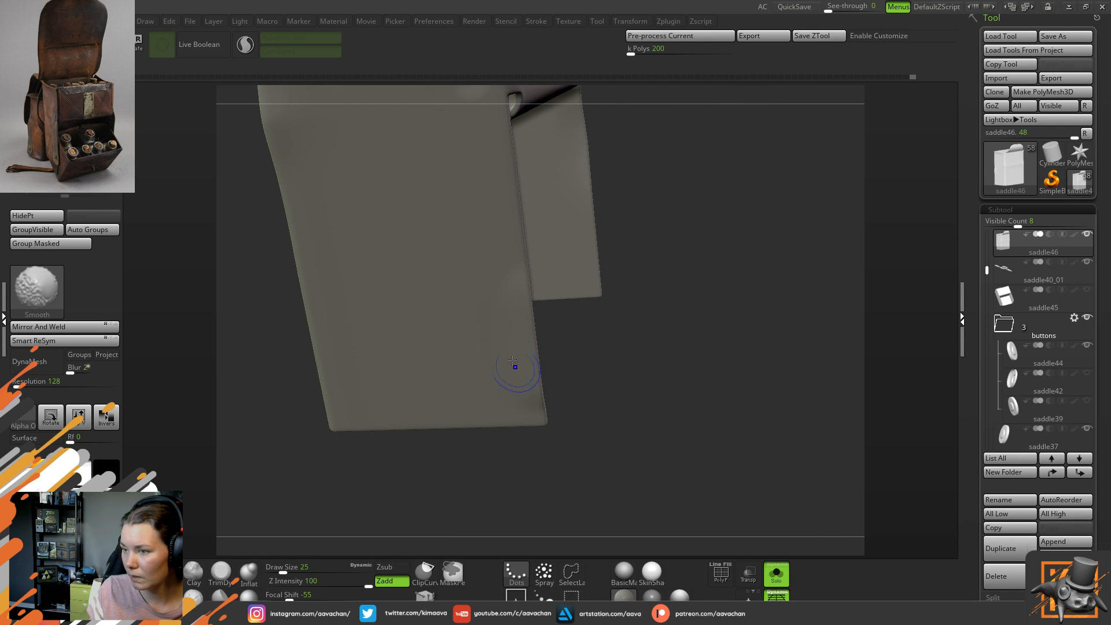
pyautogui.moveTo(625, 389)
pyautogui.mouseDown()
pyautogui.moveTo(677, 372)
pyautogui.moveTo(748, 377)
pyautogui.moveTo(734, 459)
pyautogui.mouseUp()
pyautogui.click(776, 573)
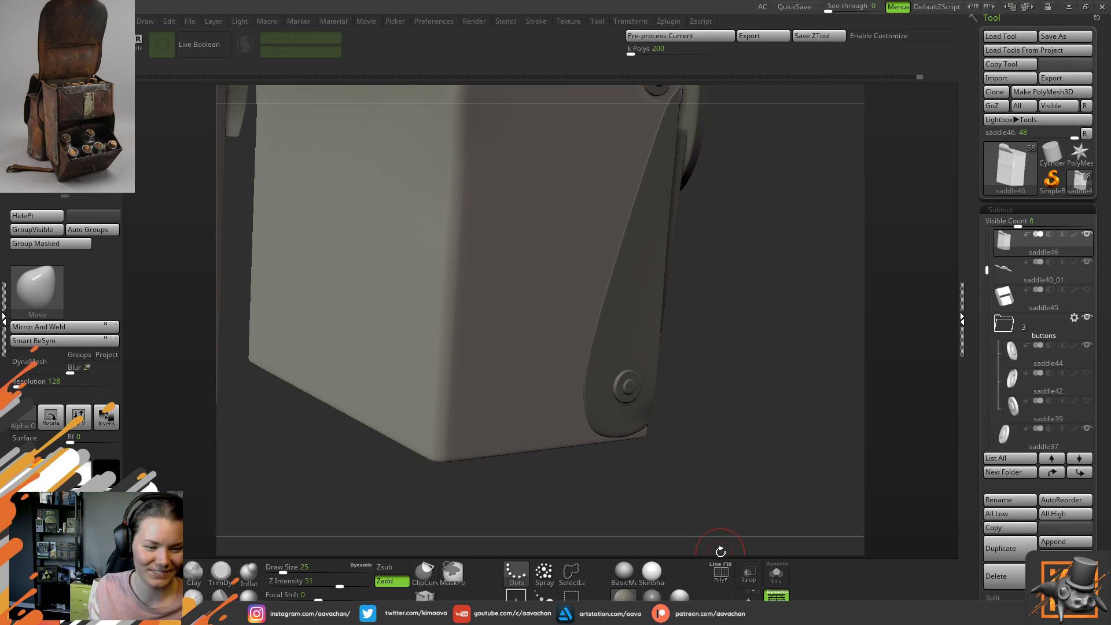
# - Isolate the pocket again and set the Move brush's draw size to 17
pyautogui.moveTo(353, 489); pyautogui.dragTo(361, 510)
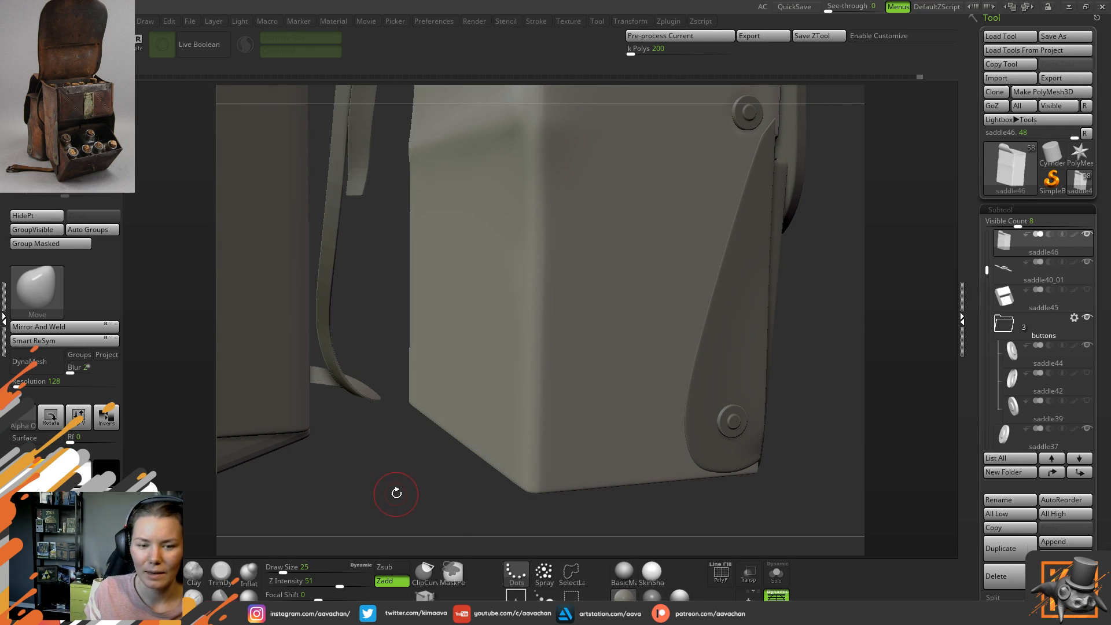
pyautogui.moveTo(485, 499); pyautogui.dragTo(516, 389)
pyautogui.click(775, 572)
pyautogui.moveTo(631, 404); pyautogui.dragTo(631, 458)
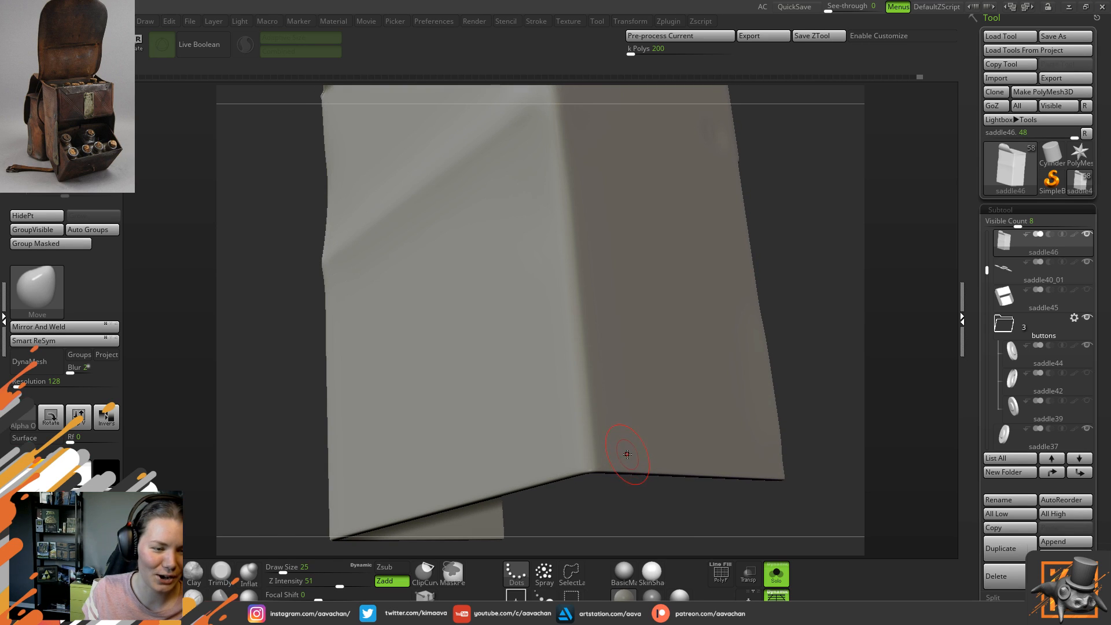
pyautogui.press('space')
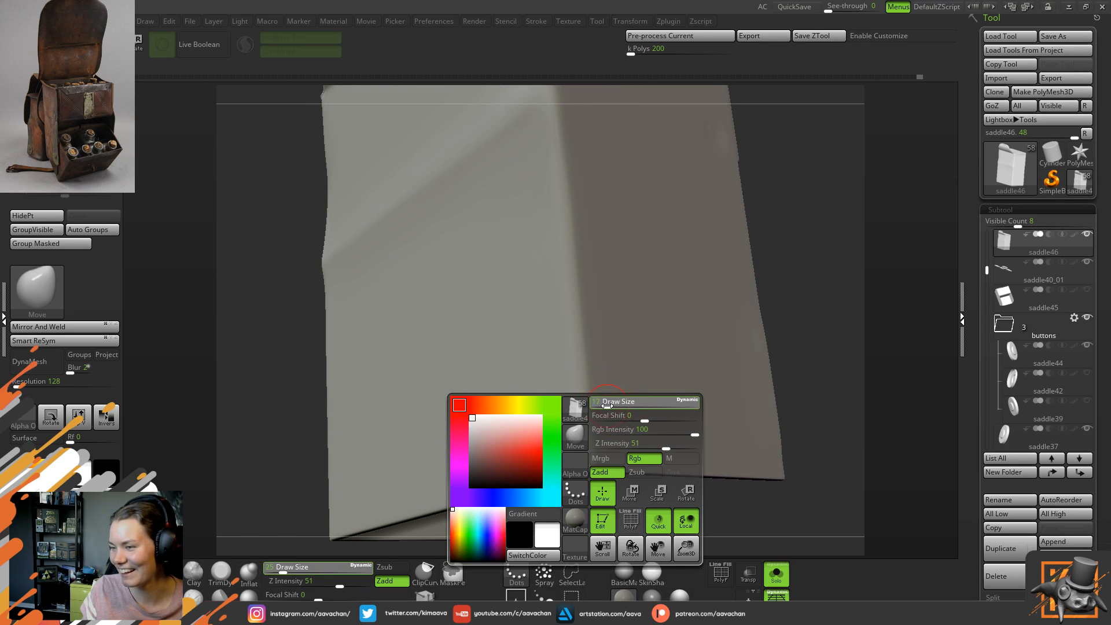
pyautogui.moveTo(694, 384); pyautogui.dragTo(579, 501)
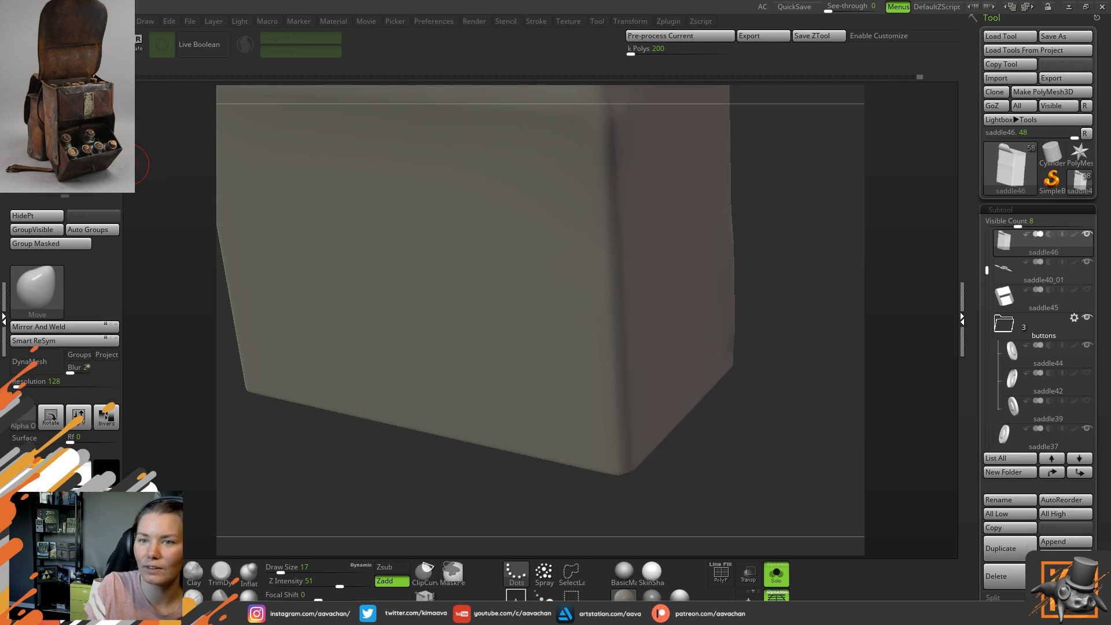
# - Mask a narrow strip along the bottom edge of the pocket's side panel, starting at the back corner
pyautogui.press('ctrl')
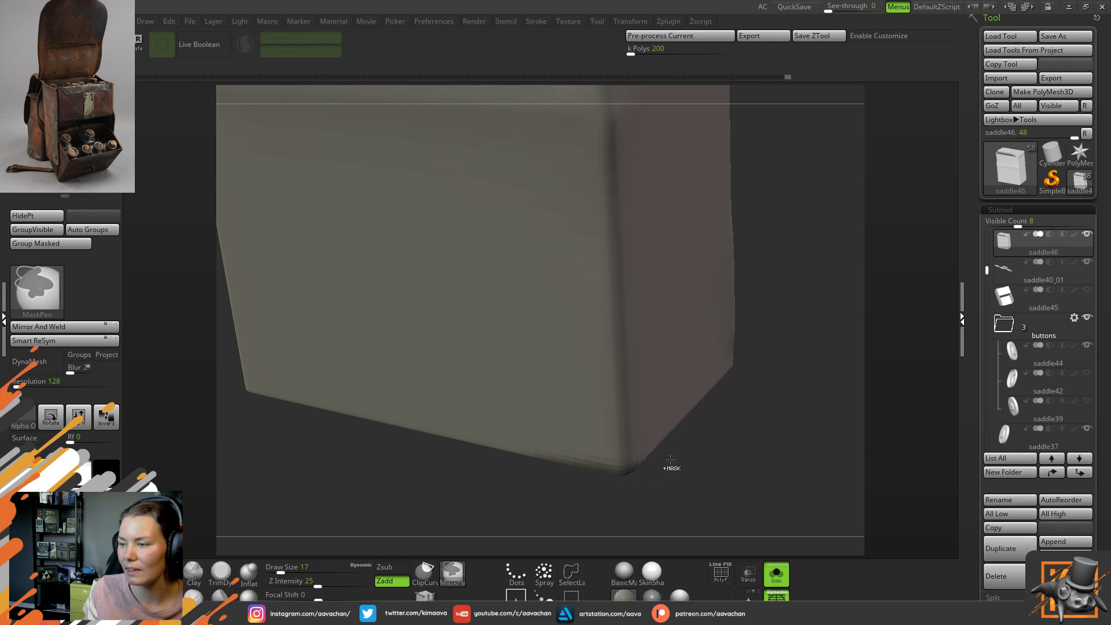
pyautogui.moveTo(694, 475); pyautogui.dragTo(664, 474)
pyautogui.press('ctrl')
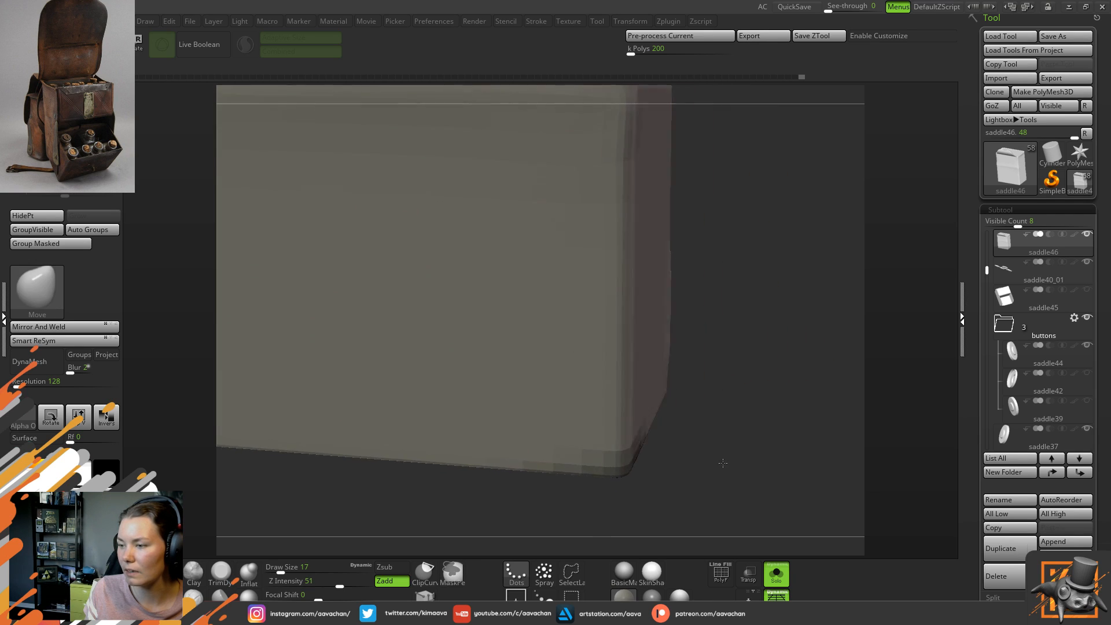
pyautogui.moveTo(725, 442); pyautogui.dragTo(611, 472)
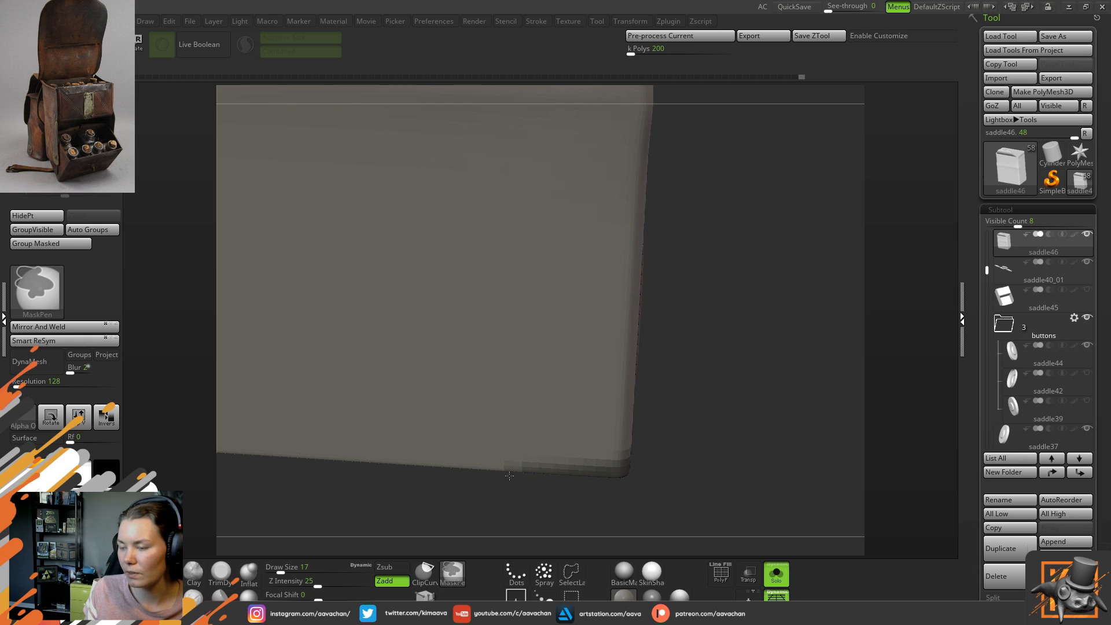
pyautogui.moveTo(687, 462); pyautogui.dragTo(624, 466)
pyautogui.press('ctrl')
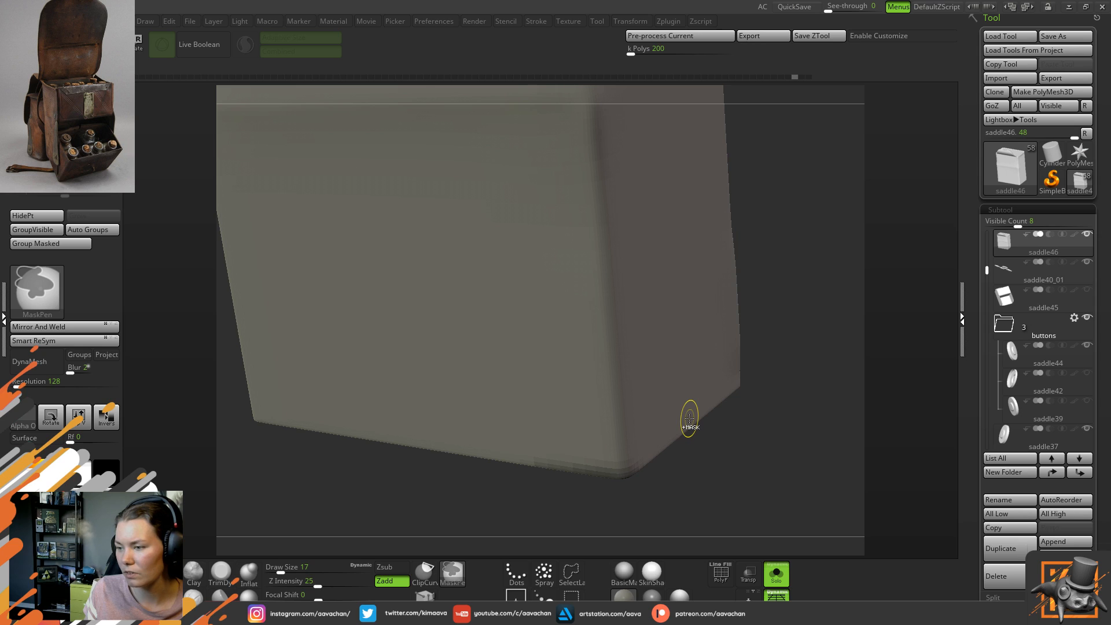
pyautogui.moveTo(495, 504)
pyautogui.mouseDown()
pyautogui.moveTo(531, 506)
pyautogui.moveTo(522, 491)
pyautogui.mouseUp()
pyautogui.moveTo(726, 458)
pyautogui.mouseDown()
pyautogui.moveTo(634, 467)
pyautogui.moveTo(720, 431)
pyautogui.mouseUp()
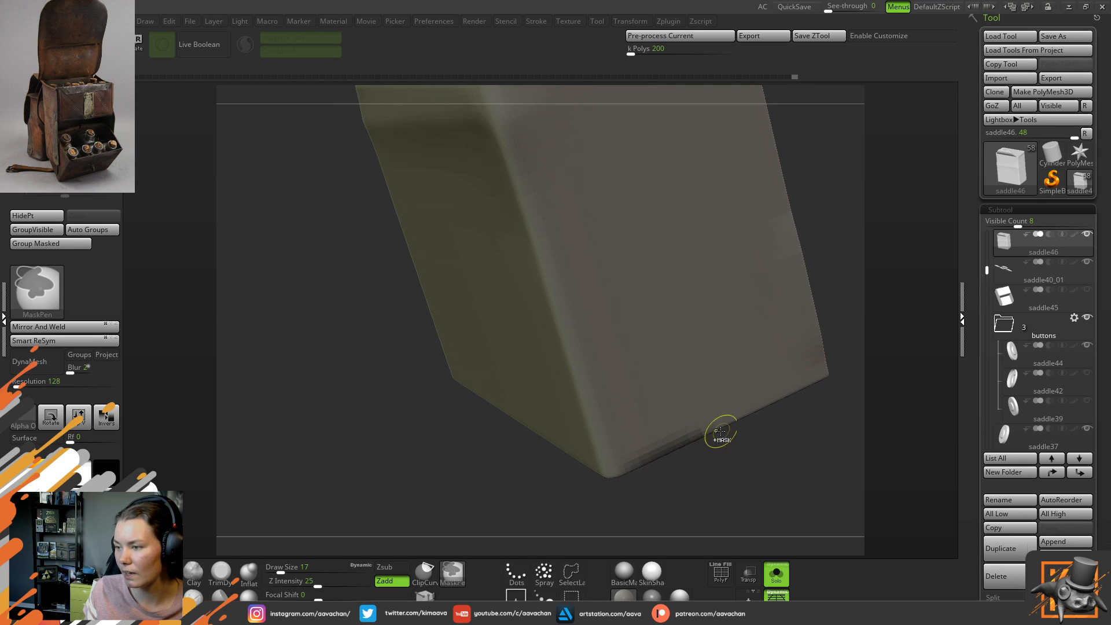
# - Extend the mask along the pocket's bottom edge and onto its inner face, and trim the strip's far end
pyautogui.keyDown('ctrl'); pyautogui.moveTo(623, 467); pyautogui.dragTo(676, 443); pyautogui.keyUp('ctrl')
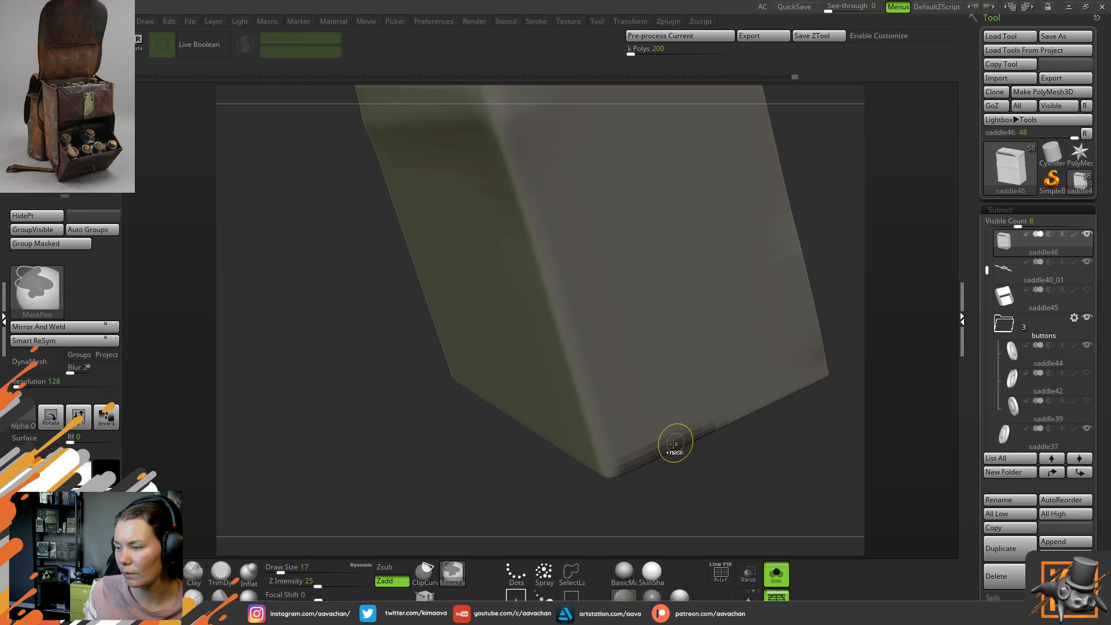
pyautogui.moveTo(674, 492); pyautogui.dragTo(625, 247)
pyautogui.moveTo(629, 449)
pyautogui.keyDown('ctrl'); pyautogui.mouseDown()
pyautogui.moveTo(723, 434)
pyautogui.moveTo(620, 451)
pyautogui.mouseUp(); pyautogui.keyUp('ctrl')
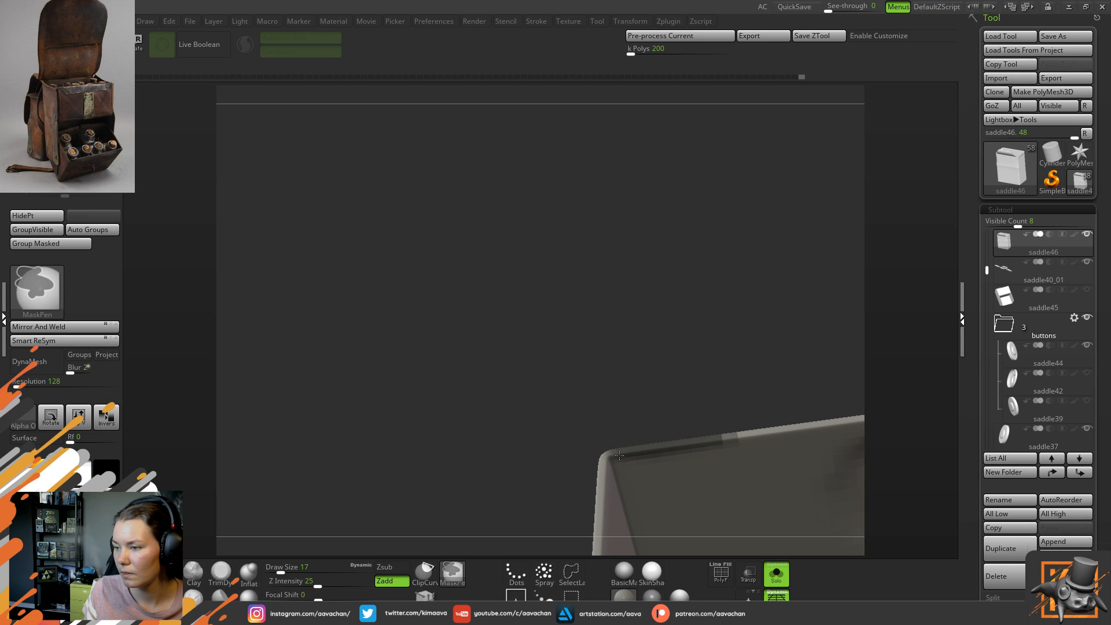
pyautogui.keyDown('ctrl'); pyautogui.keyDown('alt'); pyautogui.moveTo(738, 442); pyautogui.dragTo(711, 447); pyautogui.keyUp('alt'); pyautogui.keyUp('ctrl')
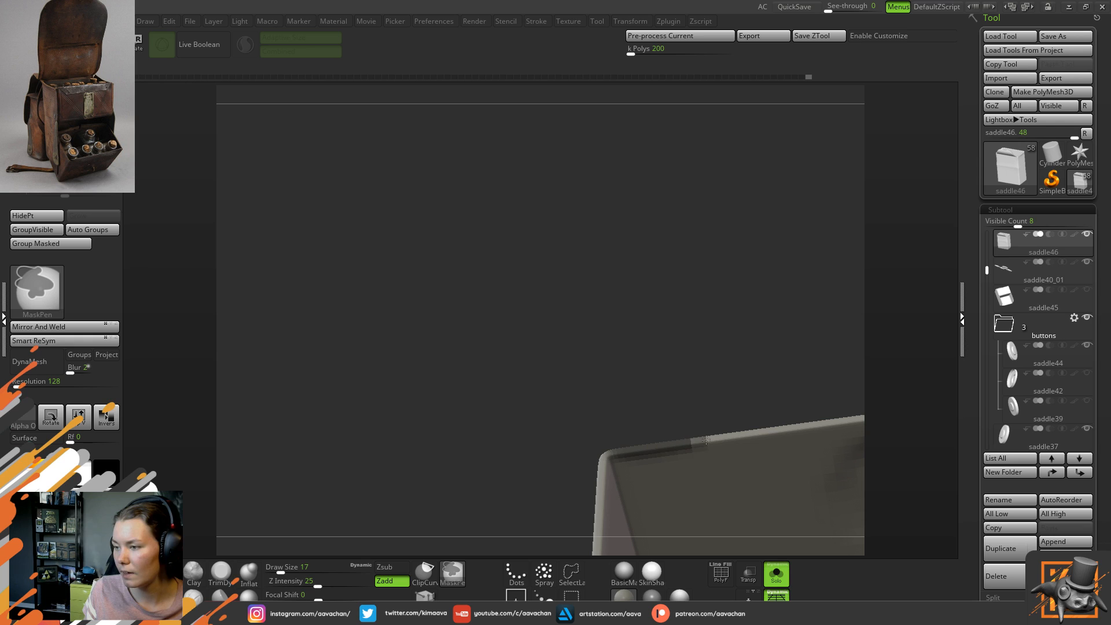
# - Invert the mask so that only the short strip of the pocket's bottom edge stays editable
pyautogui.moveTo(724, 347)
pyautogui.mouseDown()
pyautogui.moveTo(739, 493)
pyautogui.moveTo(780, 526)
pyautogui.mouseUp()
pyautogui.press('ctrl')
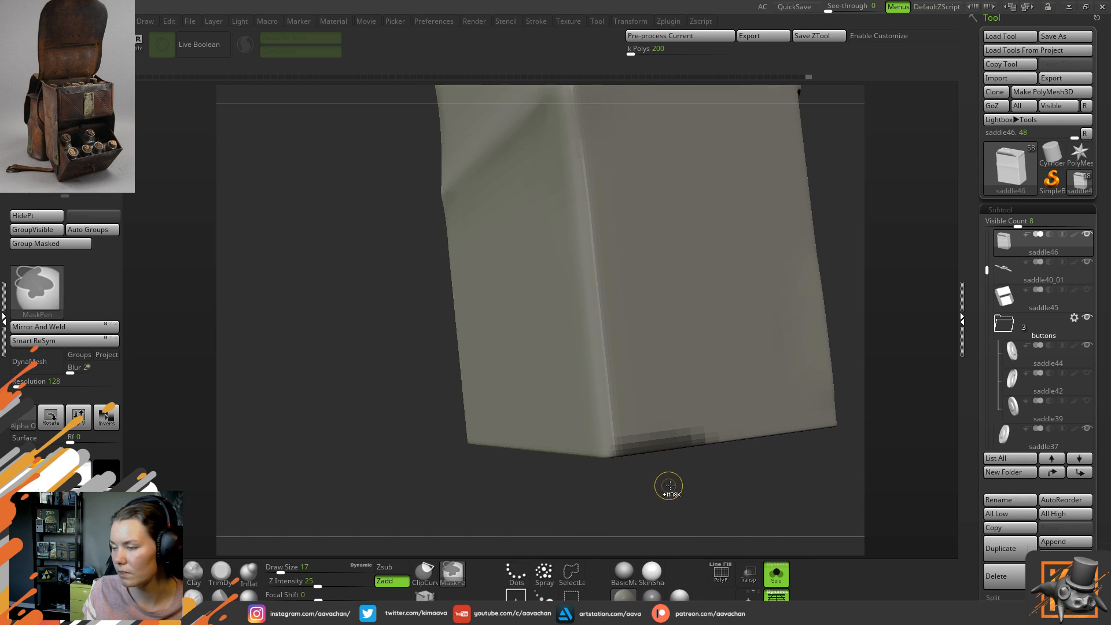
pyautogui.keyDown('ctrl'); pyautogui.moveTo(673, 495); pyautogui.dragTo(721, 472); pyautogui.keyUp('ctrl')
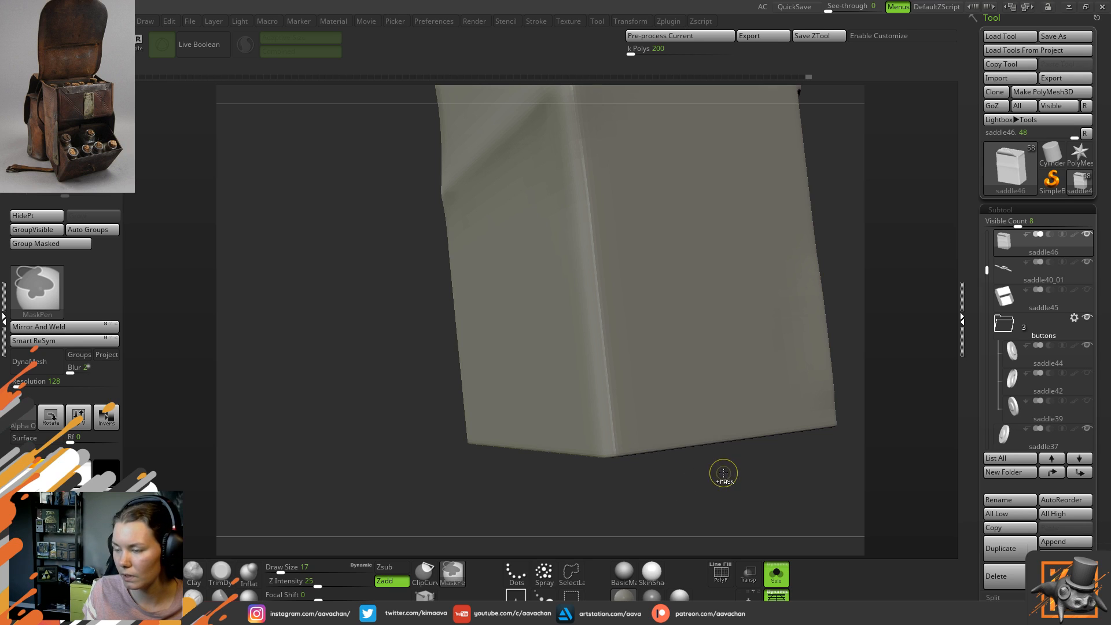
pyautogui.hotkey('ctrl', 'z')
pyautogui.keyDown('ctrl'); pyautogui.click(763, 463); pyautogui.keyUp('ctrl')
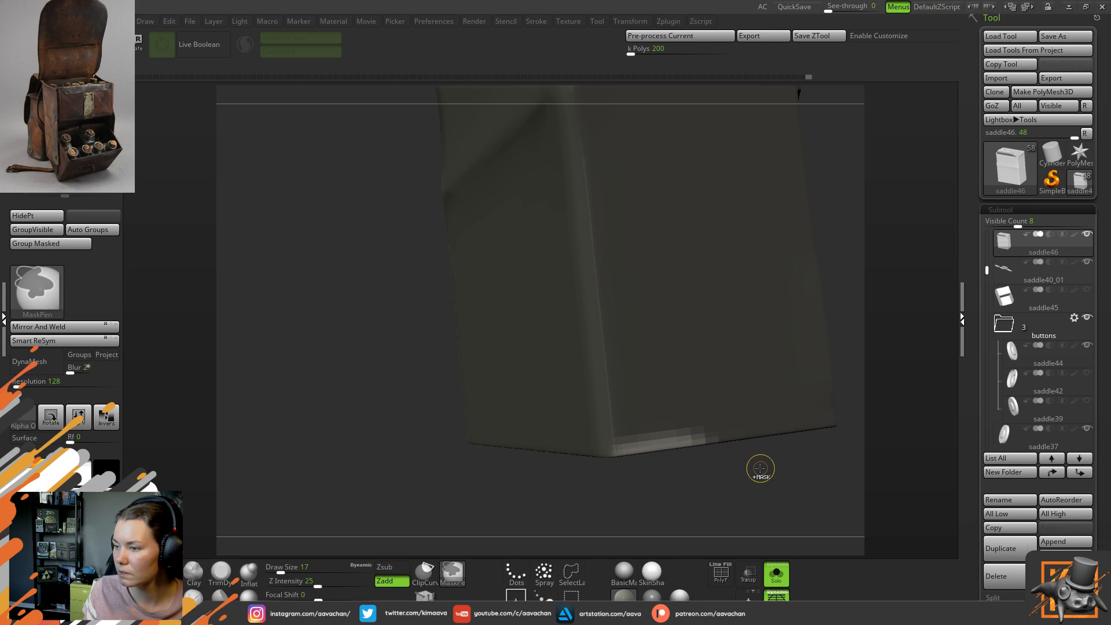
# - Centre the transform gizmo on the unmasked strip of the pocket's bottom edge and reset its orientation
pyautogui.press('w')
pyautogui.keyDown('alt'); pyautogui.moveTo(648, 303); pyautogui.dragTo(677, 434, button='right'); pyautogui.keyUp('alt')
pyautogui.click(513, 177)
pyautogui.keyDown('alt'); pyautogui.moveTo(401, 446); pyautogui.dragTo(309, 171, button='right'); pyautogui.keyUp('alt')
pyautogui.click(619, 228)
pyautogui.moveTo(690, 386); pyautogui.dragTo(719, 385)
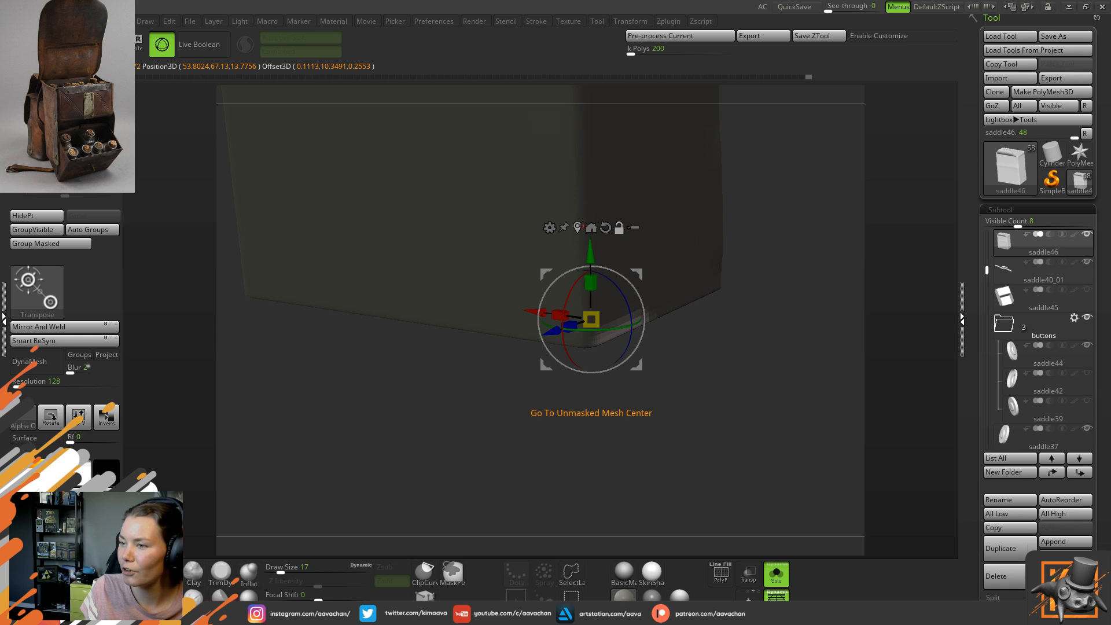
pyautogui.click(605, 227)
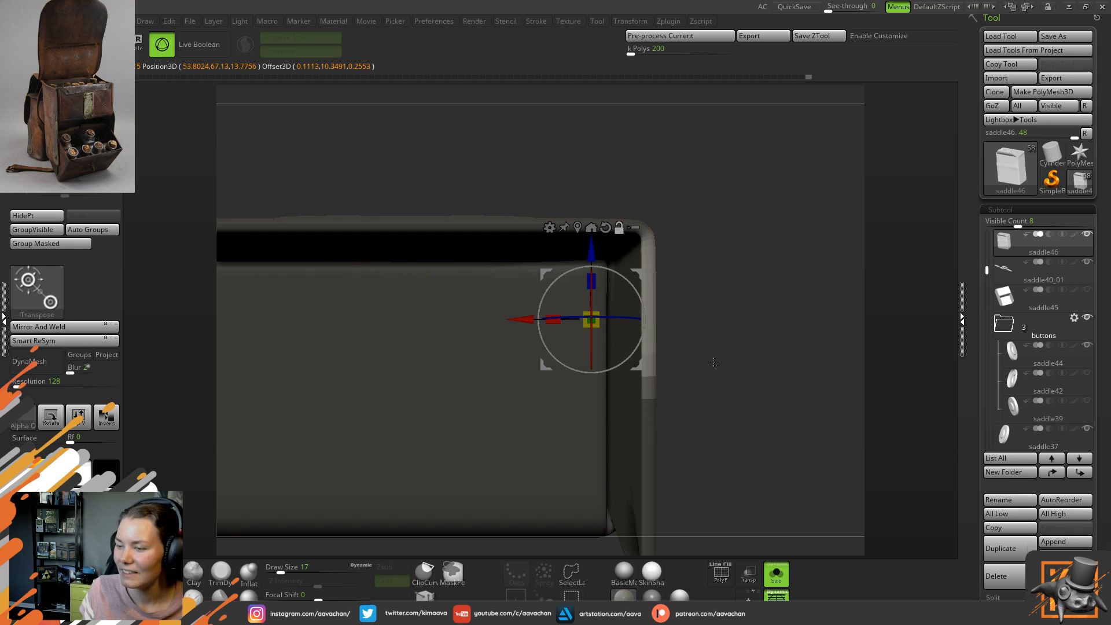
pyautogui.press('q')
pyautogui.press('f')
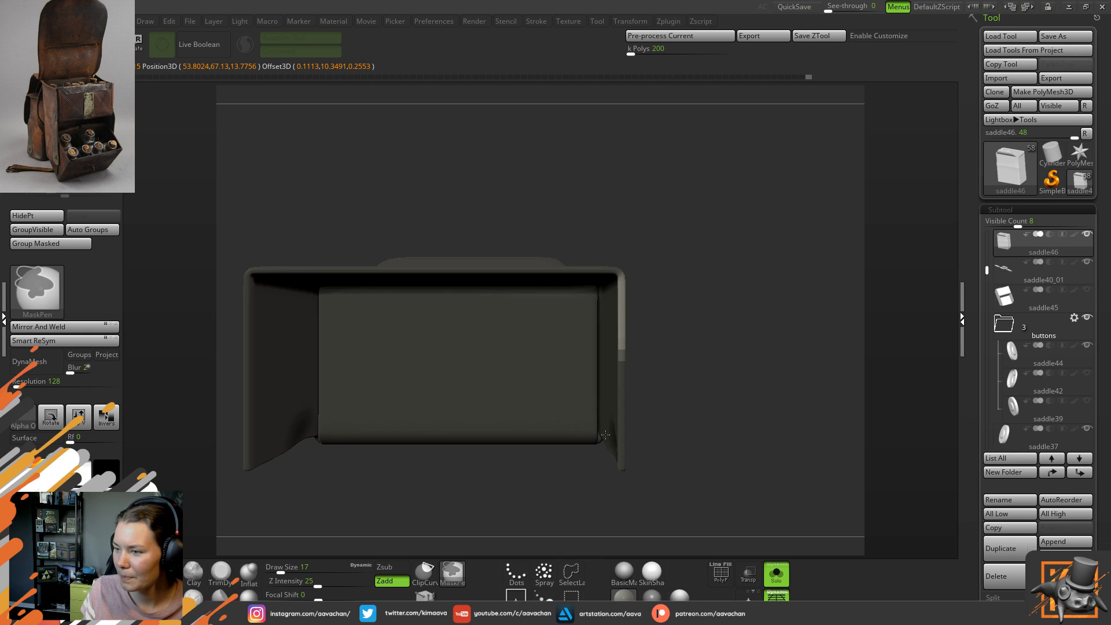
# - Set the Move brush's draw size to 13 for detailed work at the pocket's bottom corner
pyautogui.moveTo(749, 295)
pyautogui.mouseDown()
pyautogui.moveTo(758, 321)
pyautogui.moveTo(737, 329)
pyautogui.moveTo(579, 275)
pyautogui.mouseUp()
pyautogui.press('space')
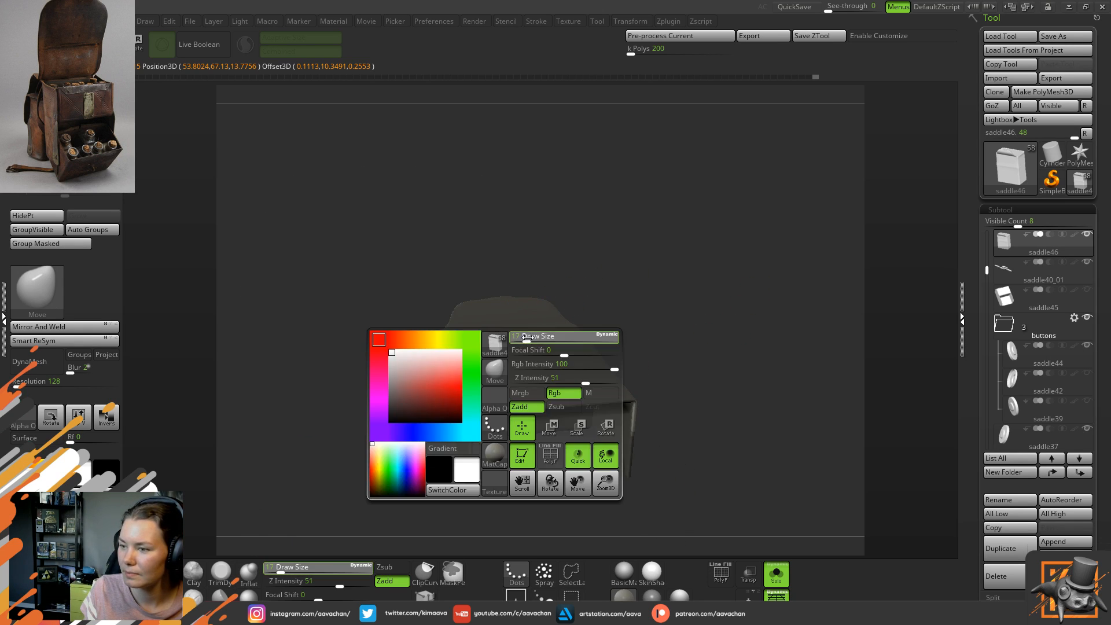
pyautogui.press('ctrl')
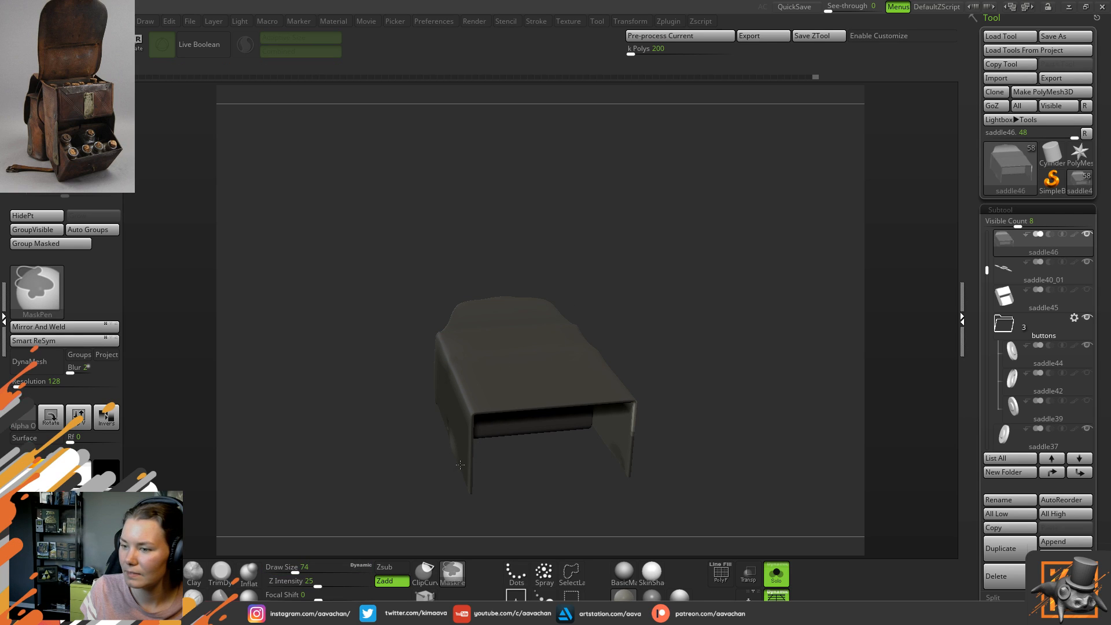
pyautogui.moveTo(366, 245)
pyautogui.keyDown('ctrl'); pyautogui.mouseDown()
pyautogui.moveTo(530, 446)
pyautogui.moveTo(610, 518)
pyautogui.moveTo(614, 509)
pyautogui.mouseUp(); pyautogui.keyUp('ctrl')
pyautogui.keyDown('ctrl'); pyautogui.click(612, 325); pyautogui.keyUp('ctrl')
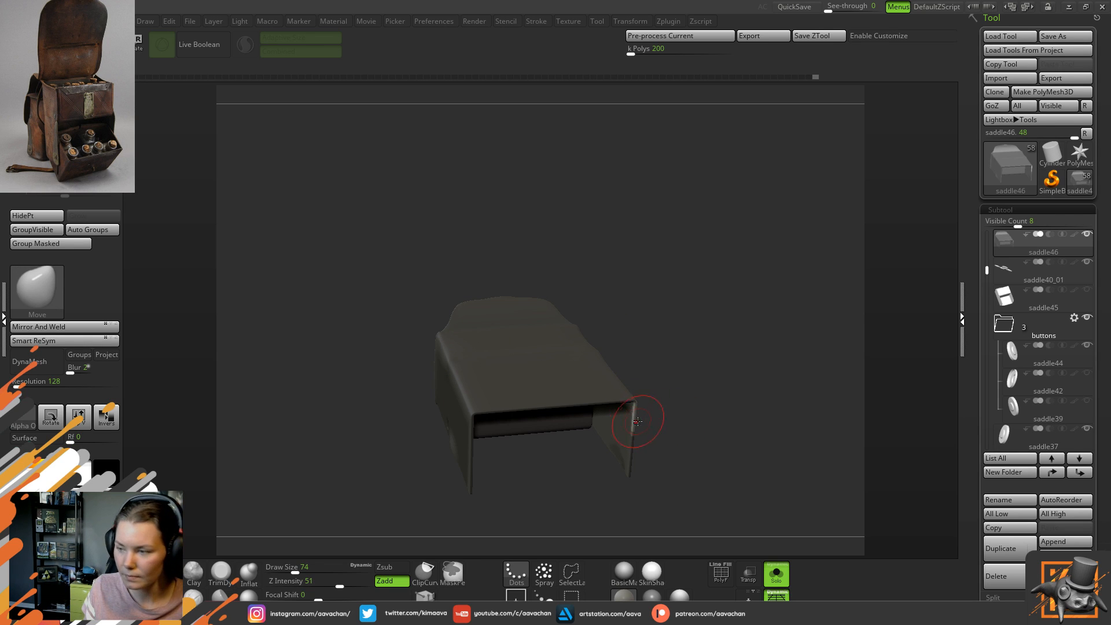
pyautogui.moveTo(643, 413)
pyautogui.keyDown('alt'); pyautogui.mouseDown()
pyautogui.moveTo(796, 345)
pyautogui.moveTo(541, 193)
pyautogui.mouseUp(); pyautogui.keyUp('alt')
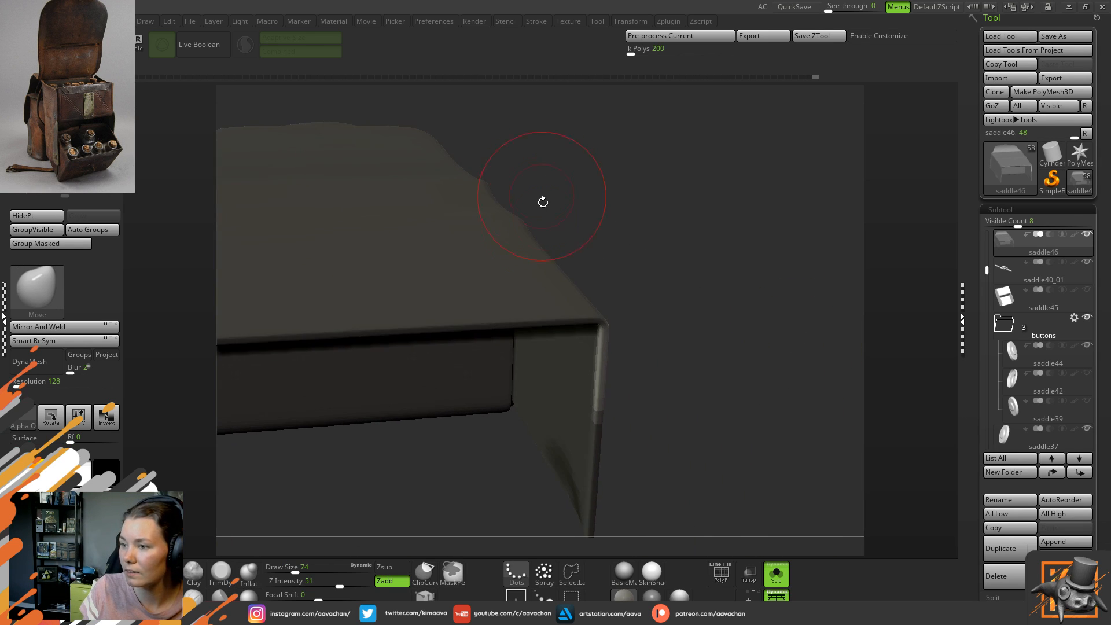
pyautogui.press('space')
pyautogui.moveTo(539, 301); pyautogui.dragTo(521, 301)
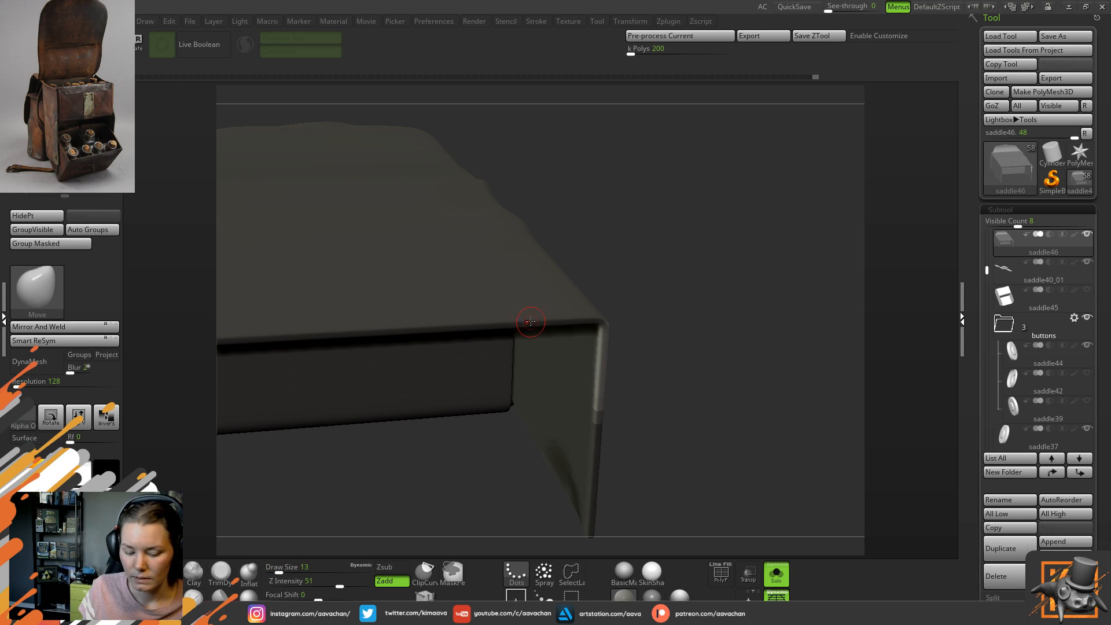
# - Clear the mask from the whole pocket piece
pyautogui.press('w')
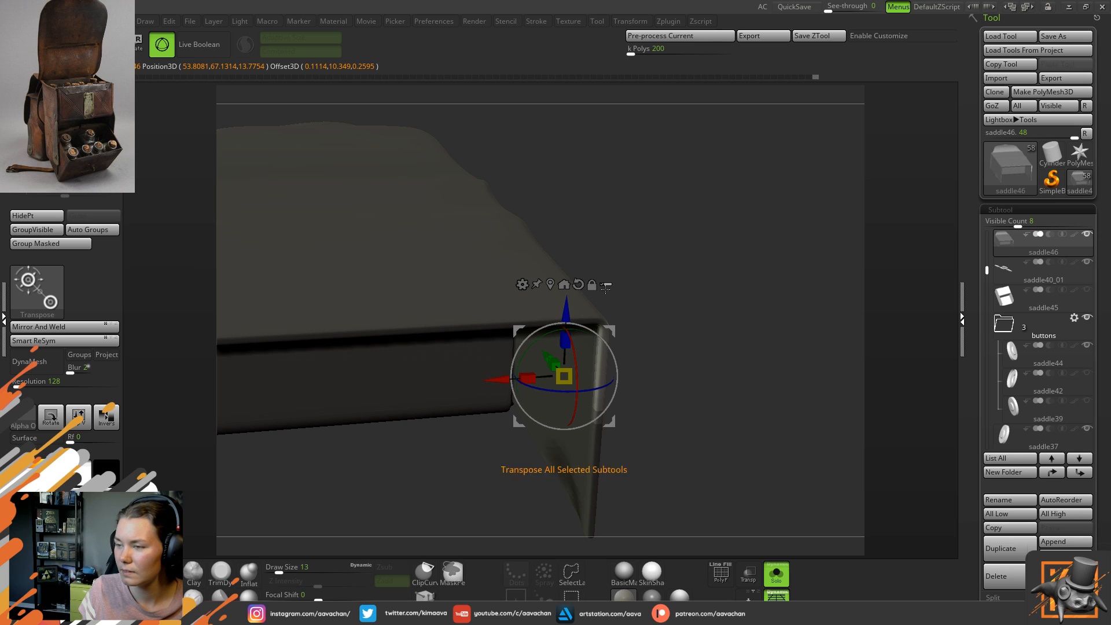
pyautogui.press('q')
pyautogui.keyDown('ctrl'); pyautogui.moveTo(647, 295); pyautogui.dragTo(706, 440); pyautogui.keyUp('ctrl')
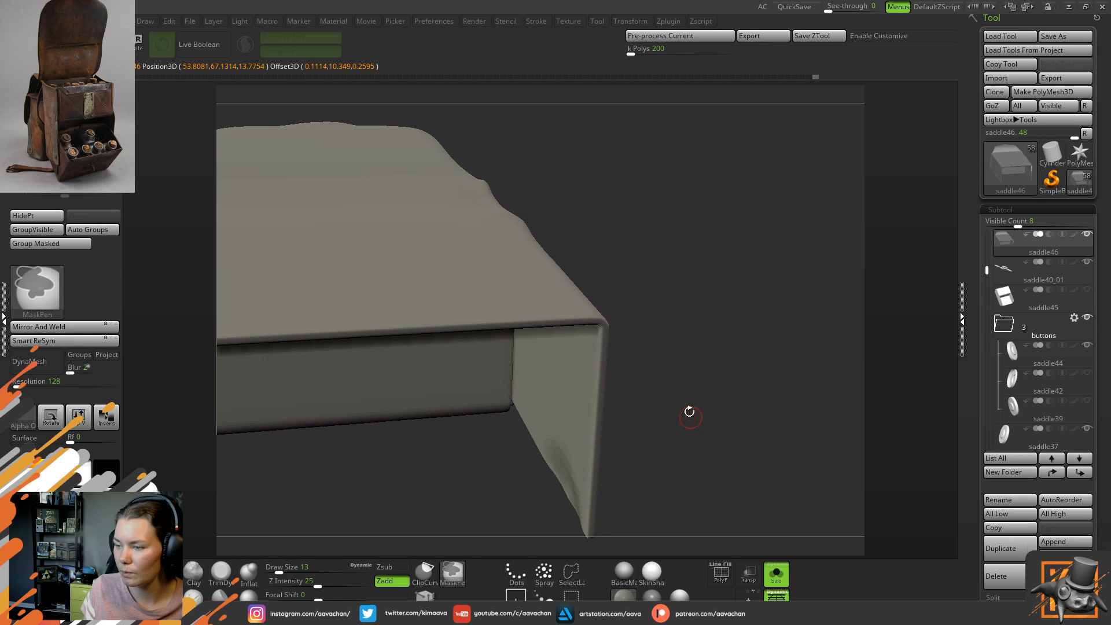
# - Mask a narrow strip on both faces of the side panel's bottom edge near the corner and invert the mask
pyautogui.moveTo(652, 355)
pyautogui.mouseDown()
pyautogui.moveTo(688, 335)
pyautogui.moveTo(559, 354)
pyautogui.moveTo(531, 388)
pyautogui.moveTo(534, 342)
pyautogui.moveTo(542, 435)
pyautogui.moveTo(535, 341)
pyautogui.moveTo(542, 429)
pyautogui.mouseUp()
pyautogui.moveTo(499, 396)
pyautogui.mouseDown()
pyautogui.moveTo(559, 385)
pyautogui.moveTo(560, 358)
pyautogui.moveTo(538, 391)
pyautogui.moveTo(549, 442)
pyautogui.mouseUp()
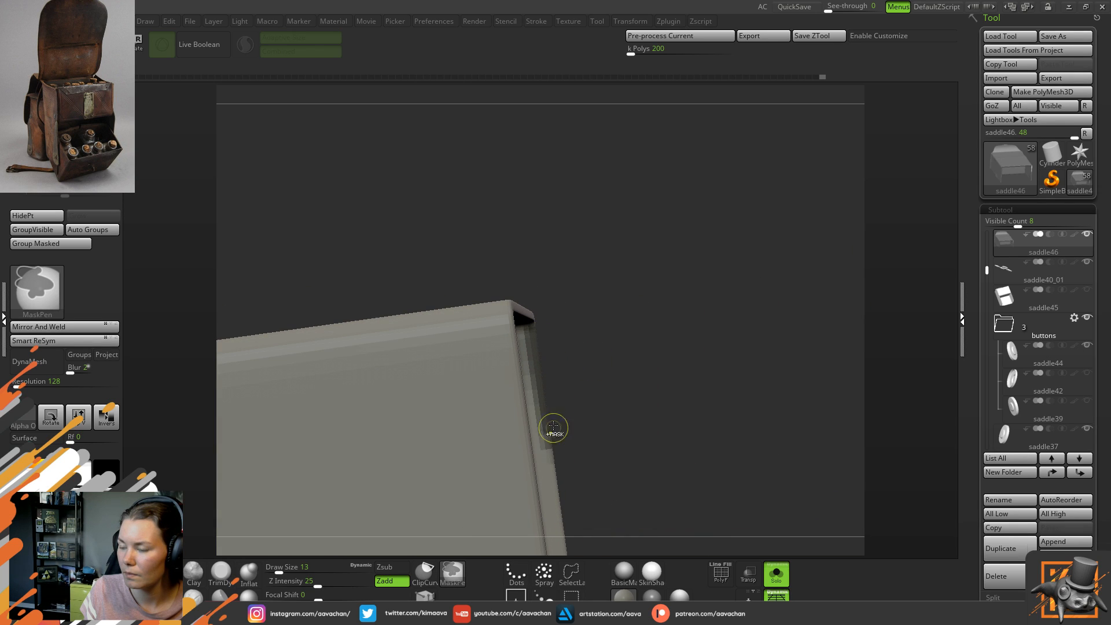
pyautogui.moveTo(616, 334)
pyautogui.mouseDown()
pyautogui.moveTo(558, 343)
pyautogui.moveTo(537, 413)
pyautogui.mouseUp()
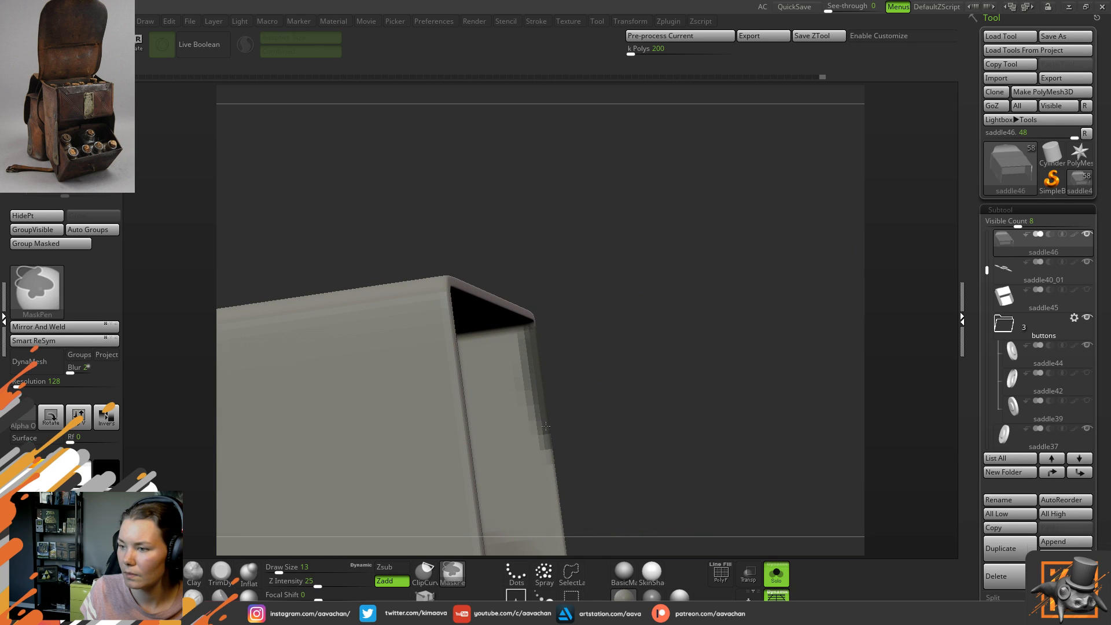
pyautogui.keyDown('ctrl'); pyautogui.click(611, 344); pyautogui.keyUp('ctrl')
# - Rotate the unmasked strip of the side panel's edge slightly around the Z axis with the transform gizmo
pyautogui.press('w')
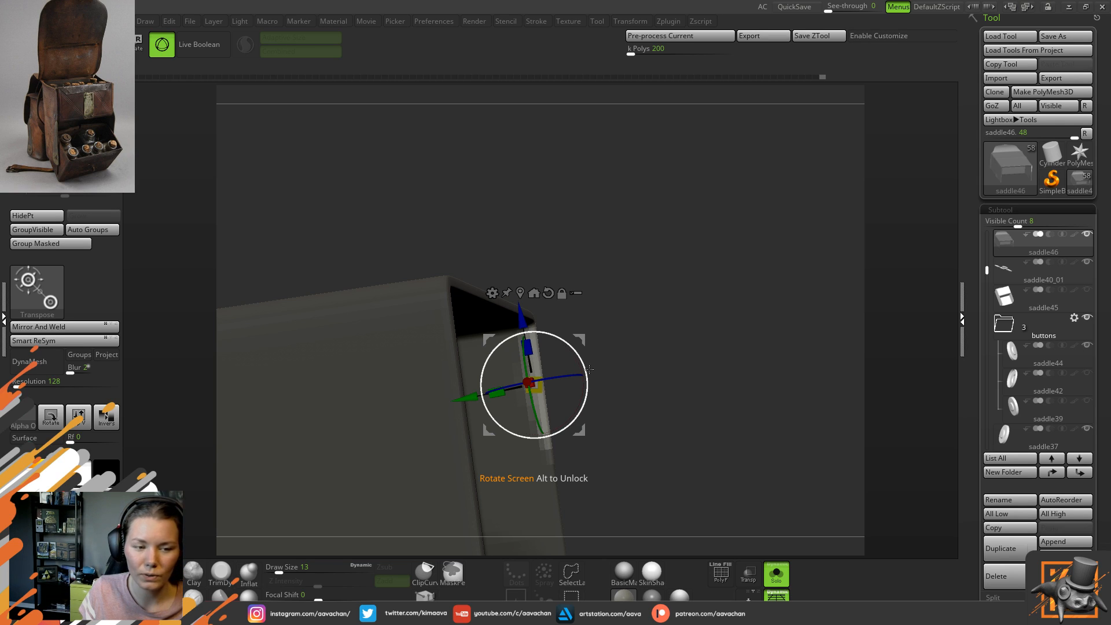
pyautogui.moveTo(603, 321); pyautogui.dragTo(590, 328)
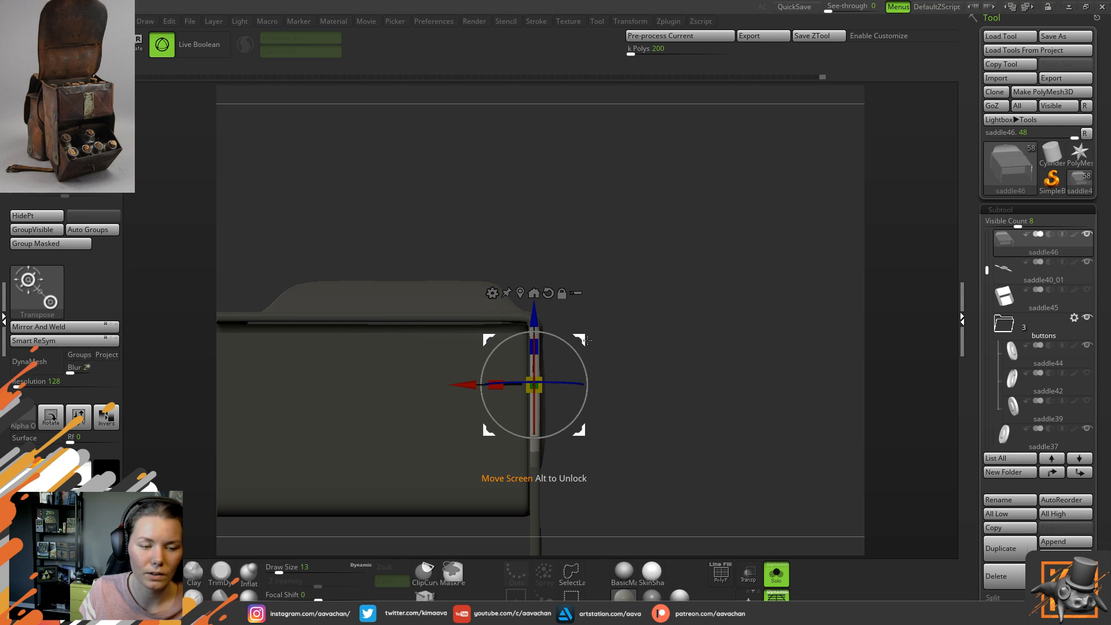
pyautogui.moveTo(586, 341); pyautogui.dragTo(589, 345)
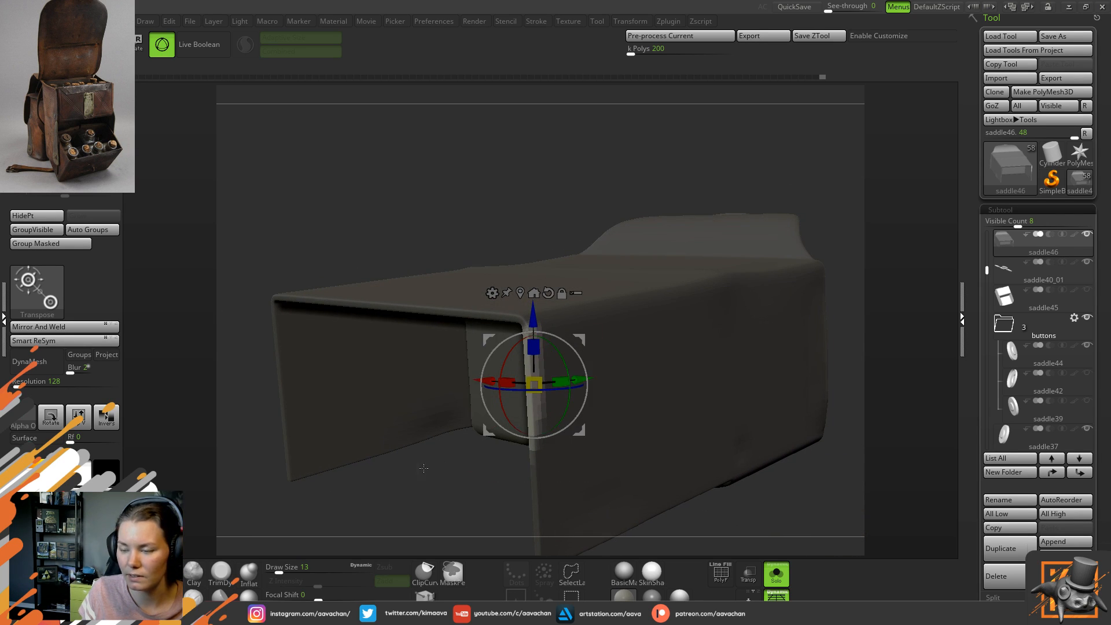
pyautogui.moveTo(452, 443); pyautogui.dragTo(464, 464)
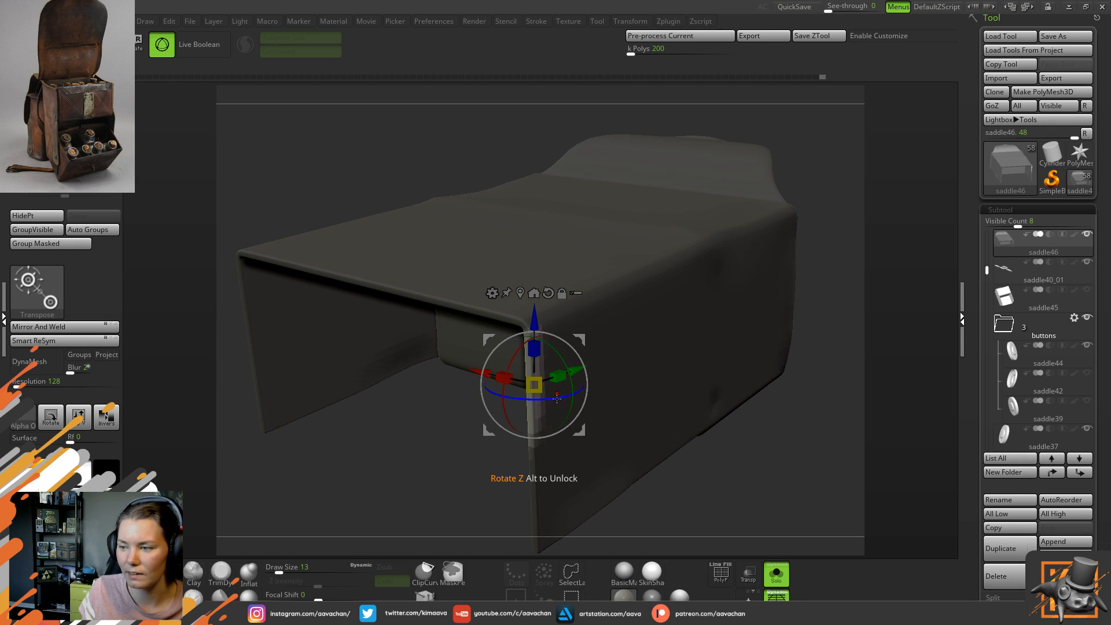
pyautogui.moveTo(540, 399); pyautogui.dragTo(550, 413)
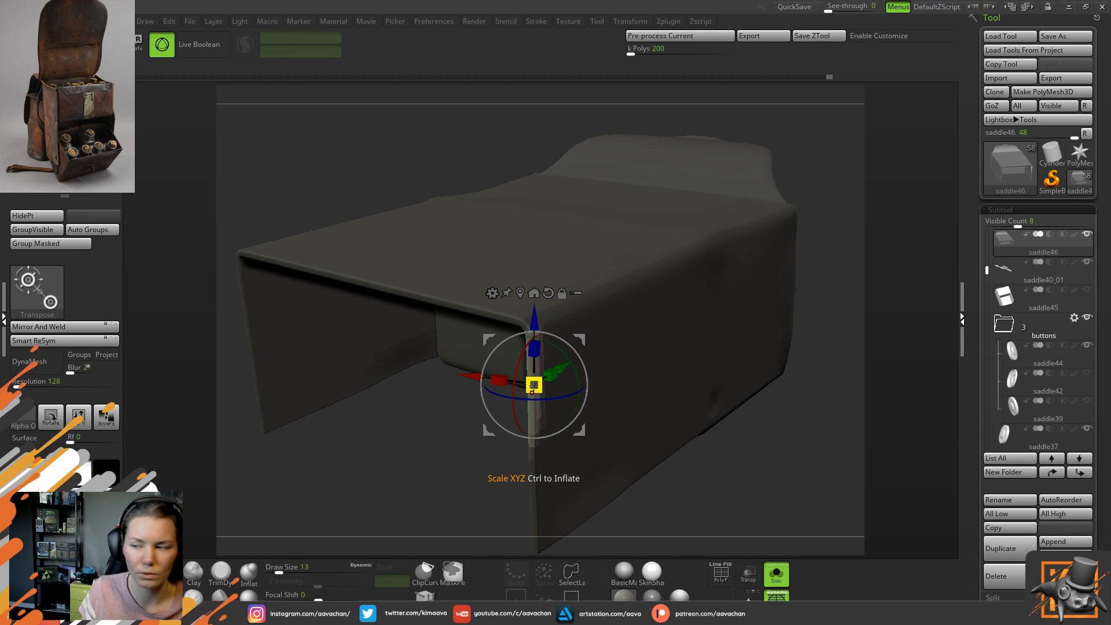
pyautogui.moveTo(448, 424); pyautogui.dragTo(467, 423)
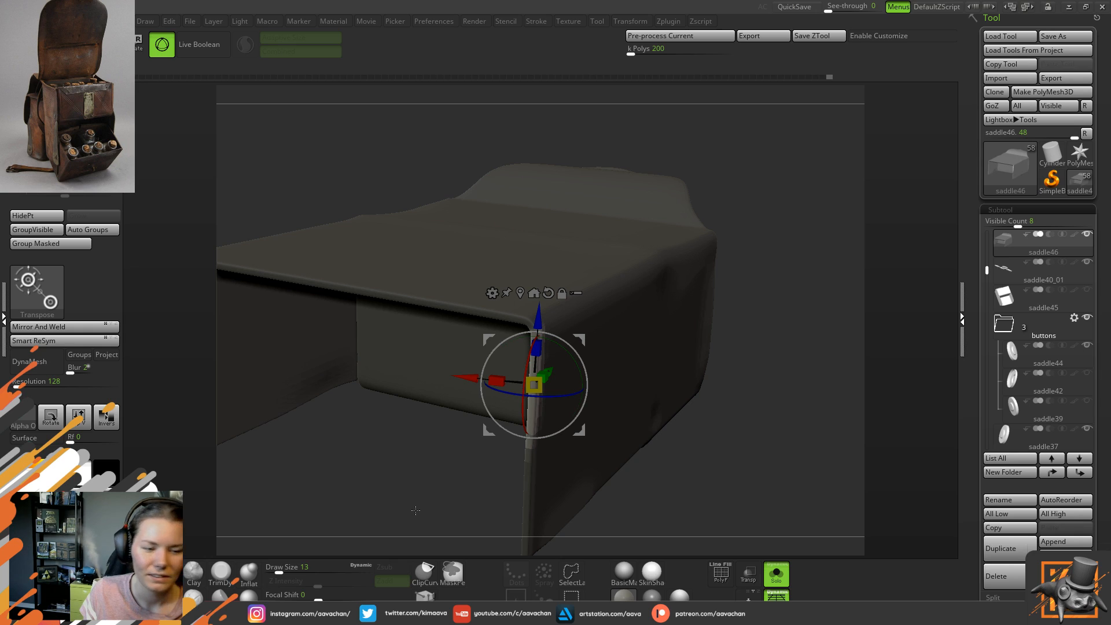
# - Rotate the edge strip a little further, nudge it along the X axis, and clear the mask
pyautogui.moveTo(746, 321); pyautogui.dragTo(718, 389)
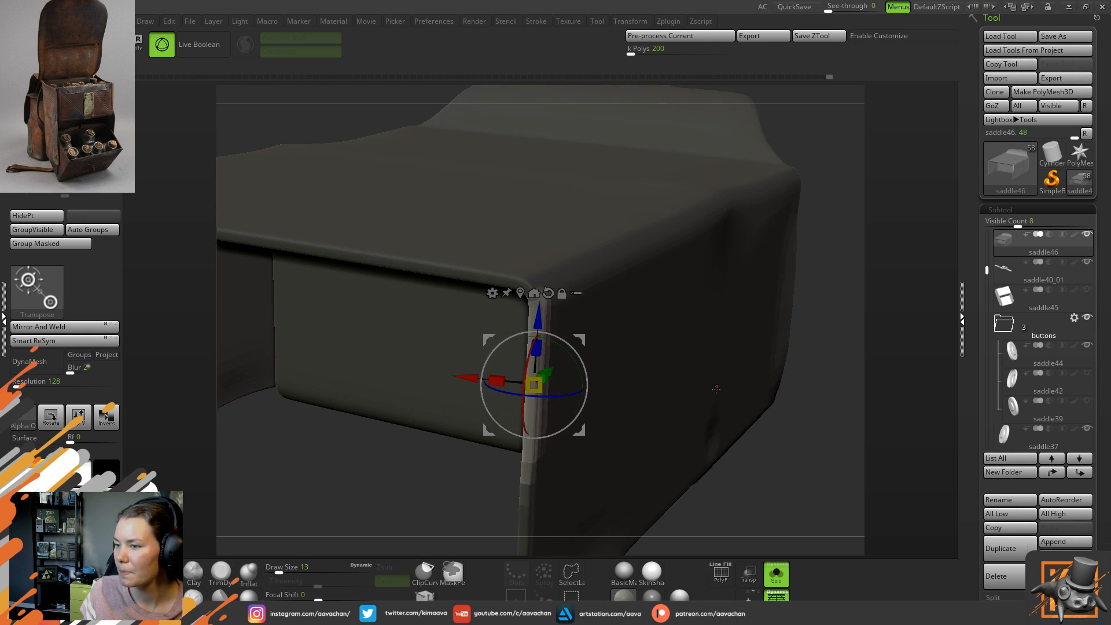
pyautogui.moveTo(560, 397); pyautogui.dragTo(565, 398)
pyautogui.moveTo(319, 492); pyautogui.dragTo(697, 366)
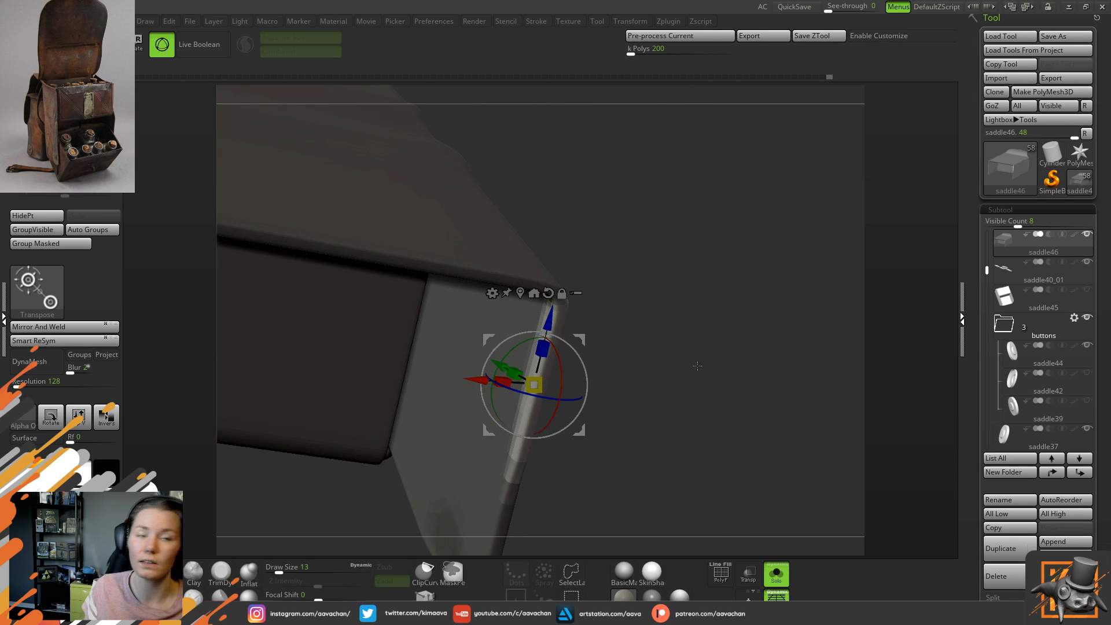
pyautogui.moveTo(685, 351); pyautogui.dragTo(648, 354)
pyautogui.moveTo(479, 379); pyautogui.dragTo(480, 380)
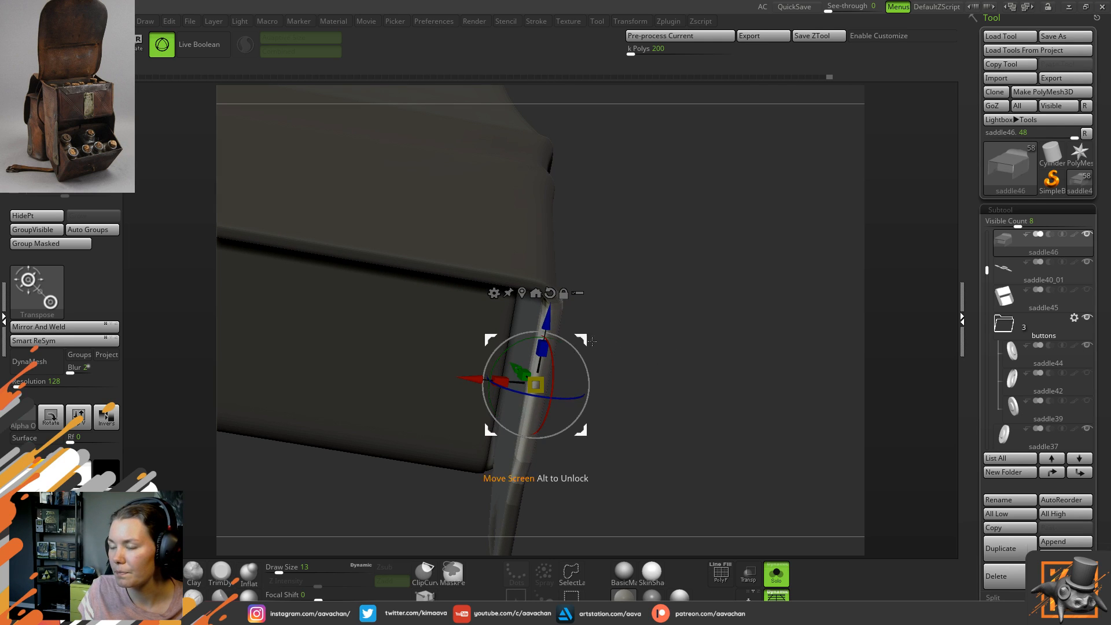
pyautogui.keyDown('ctrl'); pyautogui.moveTo(683, 301); pyautogui.dragTo(704, 394); pyautogui.keyUp('ctrl')
pyautogui.press('q')
pyautogui.moveTo(656, 364); pyautogui.dragTo(652, 359)
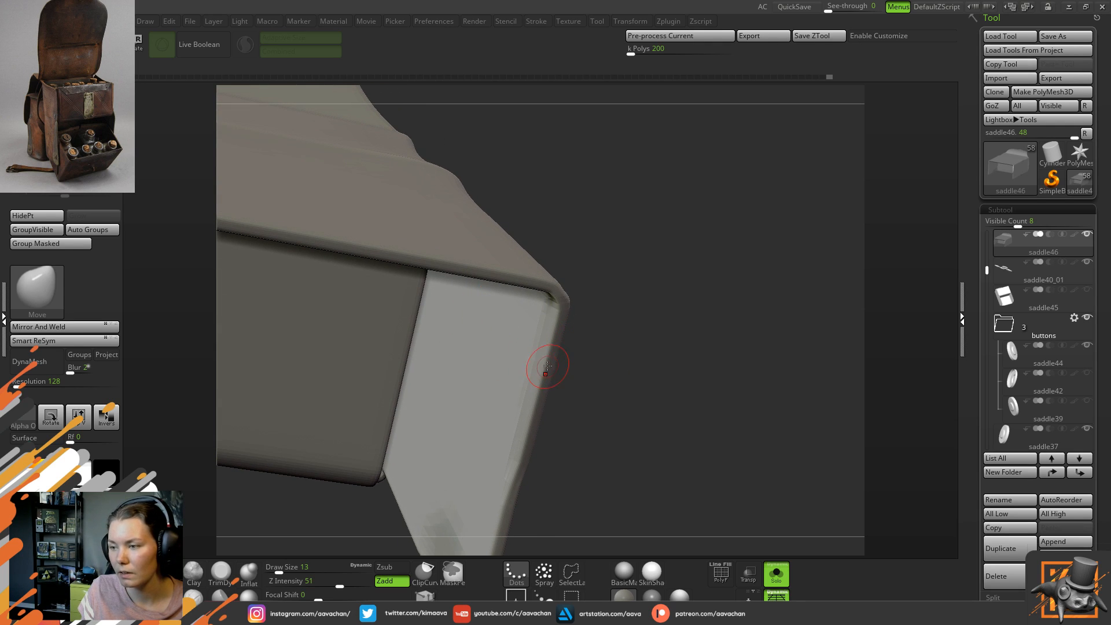
# - Mask a shorter strip of the side panel's bottom edge right beside the corner, redoing the first overlong stroke
pyautogui.keyDown('ctrl'); pyautogui.moveTo(554, 323); pyautogui.dragTo(514, 476); pyautogui.keyUp('ctrl')
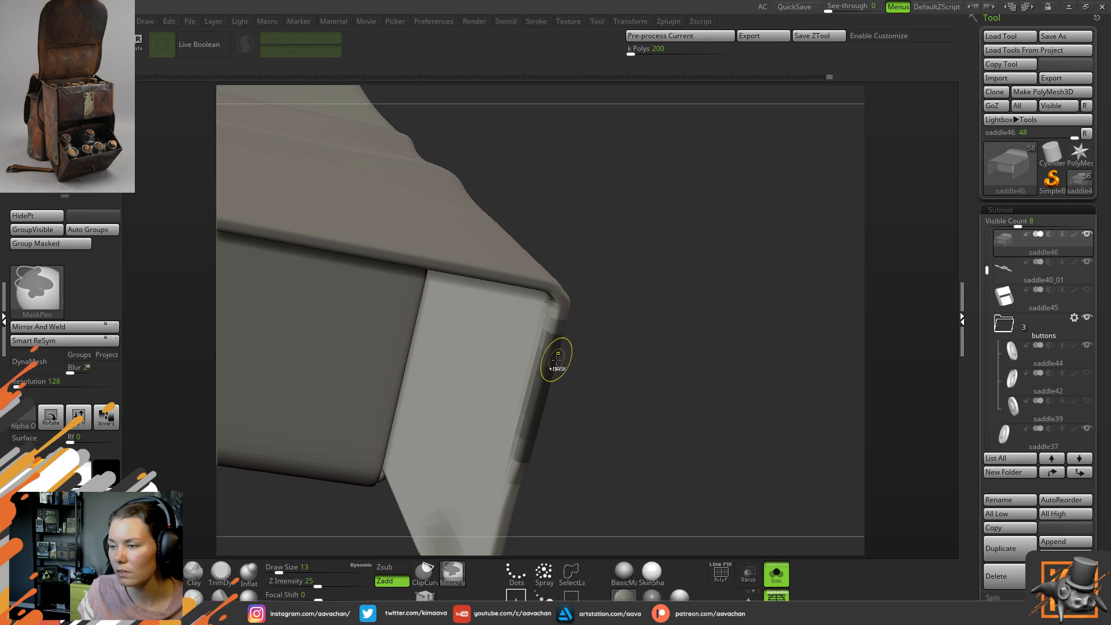
pyautogui.hotkey('ctrl', 'z')
pyautogui.moveTo(553, 340)
pyautogui.keyDown('ctrl'); pyautogui.mouseDown()
pyautogui.moveTo(540, 395)
pyautogui.moveTo(555, 323)
pyautogui.moveTo(537, 411)
pyautogui.moveTo(556, 336)
pyautogui.mouseUp(); pyautogui.keyUp('ctrl')
pyautogui.keyDown('ctrl'); pyautogui.moveTo(556, 336); pyautogui.dragTo(537, 415); pyautogui.keyUp('ctrl')
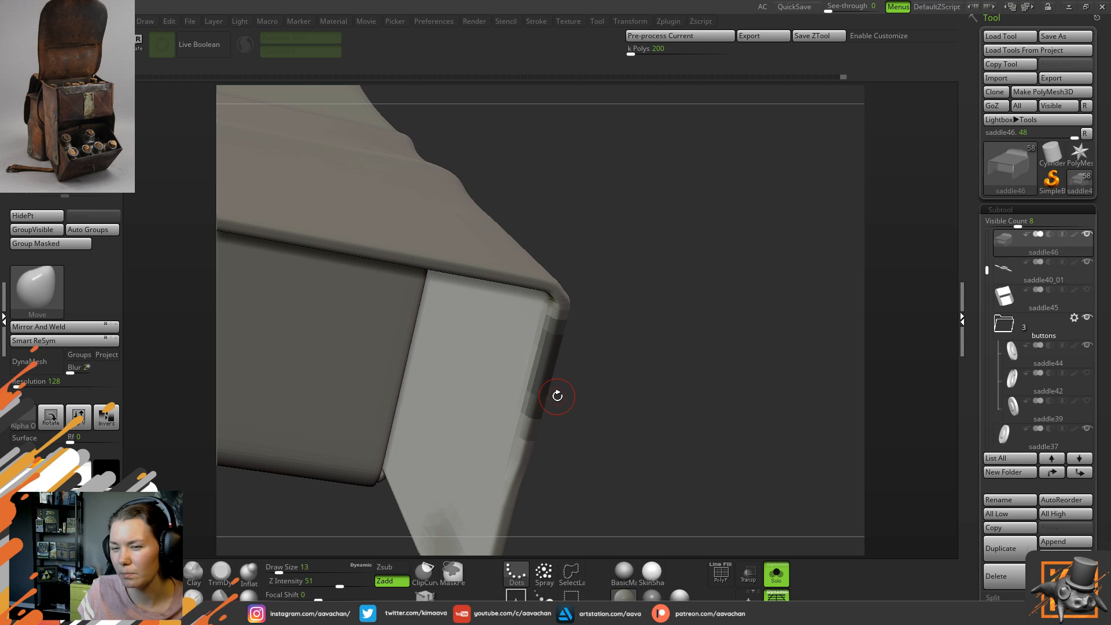
pyautogui.keyDown('ctrl'); pyautogui.moveTo(551, 339); pyautogui.dragTo(559, 325); pyautogui.keyUp('ctrl')
# - Extend the short mask onto the outer and inner faces of the side panel at the corner
pyautogui.moveTo(619, 367); pyautogui.dragTo(584, 336)
pyautogui.moveTo(583, 335); pyautogui.dragTo(565, 339, button='right')
pyautogui.moveTo(548, 328)
pyautogui.keyDown('ctrl'); pyautogui.mouseDown()
pyautogui.moveTo(548, 318)
pyautogui.moveTo(555, 336)
pyautogui.mouseUp(); pyautogui.keyUp('ctrl')
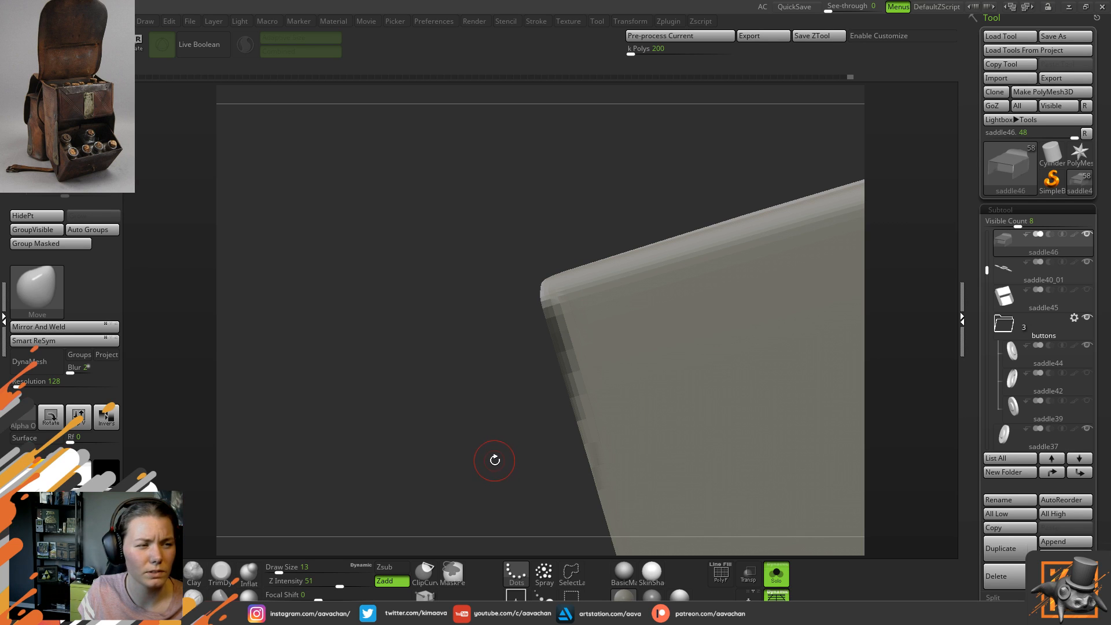
pyautogui.moveTo(422, 393); pyautogui.dragTo(619, 346, button='right')
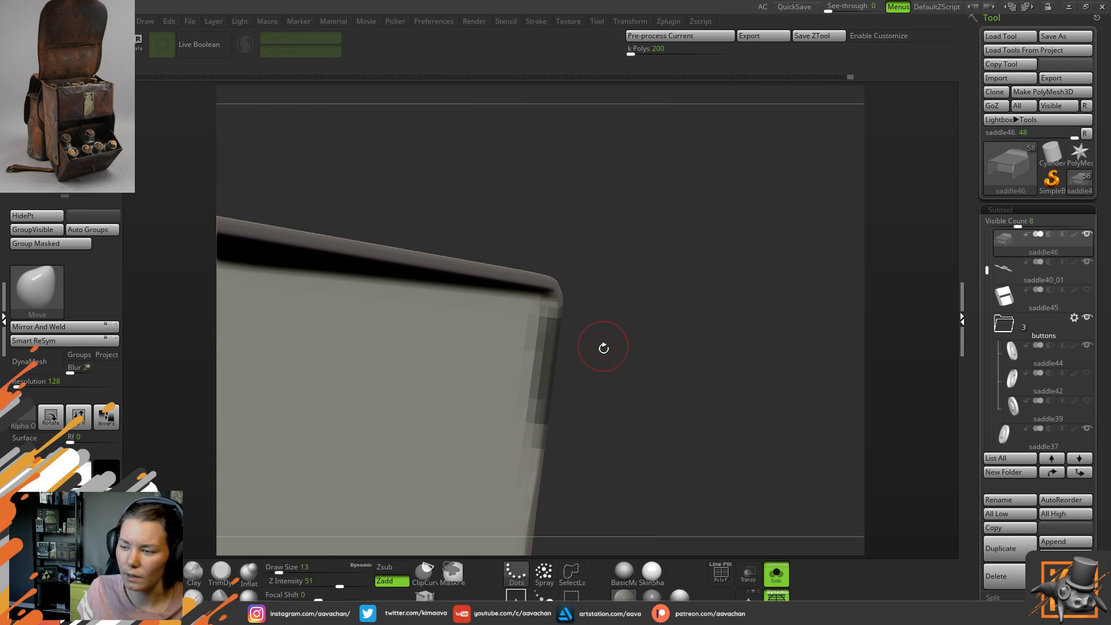
pyautogui.press('ctrl')
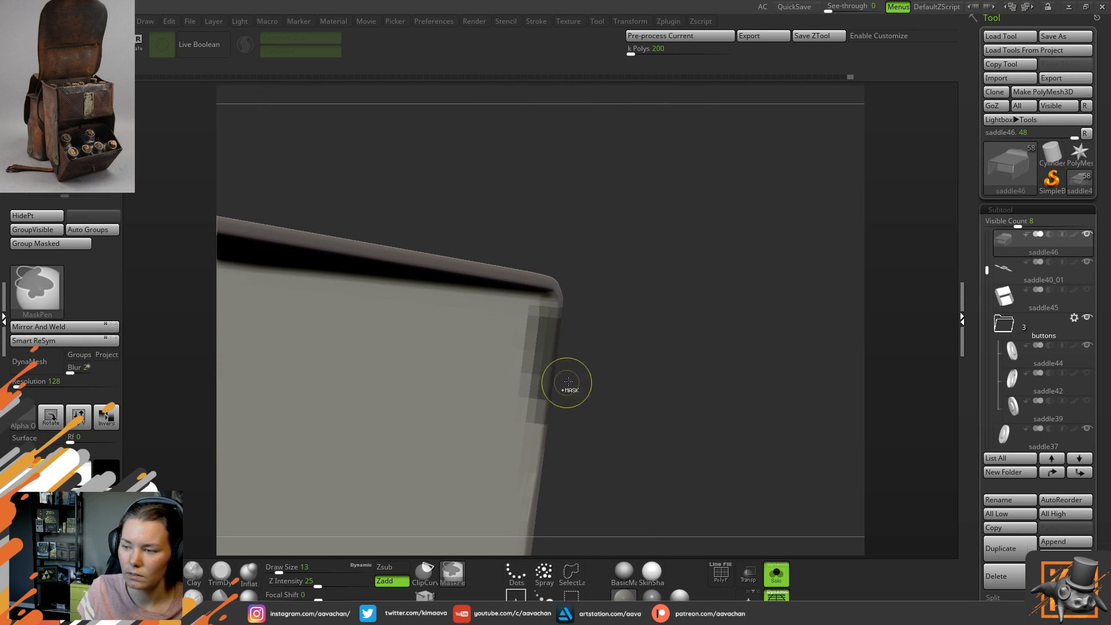
pyautogui.keyDown('ctrl'); pyautogui.keyDown('shift'); pyautogui.click(634, 313); pyautogui.keyUp('shift'); pyautogui.keyUp('ctrl')
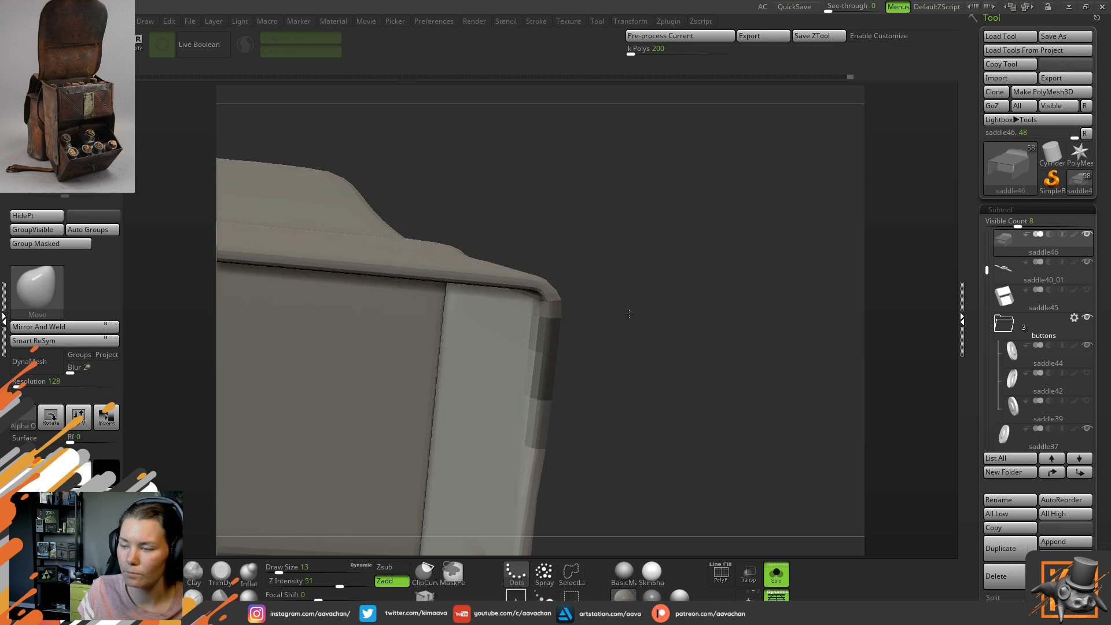
pyautogui.keyDown('ctrl'); pyautogui.keyDown('shift'); pyautogui.click(549, 317); pyautogui.keyUp('shift'); pyautogui.keyUp('ctrl')
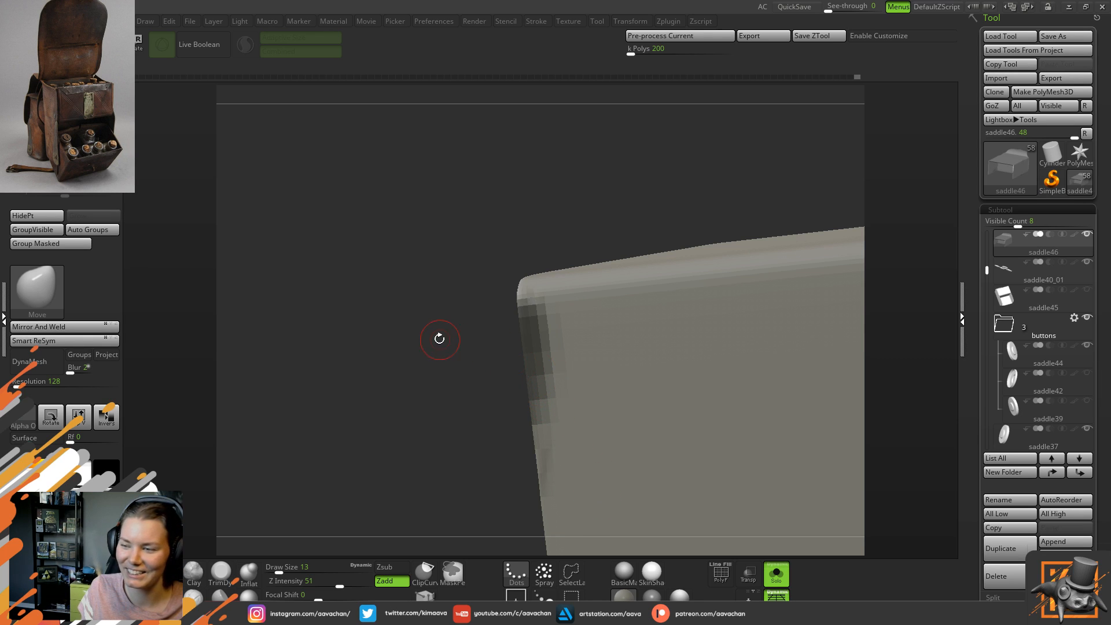
# - Invert the mask and centre the transform gizmo on the unmasked strip beside the corner
pyautogui.moveTo(461, 397); pyautogui.dragTo(508, 272)
pyautogui.keyDown('alt'); pyautogui.moveTo(502, 314); pyautogui.dragTo(444, 231); pyautogui.keyUp('alt')
pyautogui.keyDown('alt'); pyautogui.moveTo(482, 296); pyautogui.dragTo(557, 244); pyautogui.keyUp('alt')
pyautogui.press('w')
pyautogui.keyDown('alt'); pyautogui.moveTo(461, 402); pyautogui.dragTo(468, 463); pyautogui.keyUp('alt')
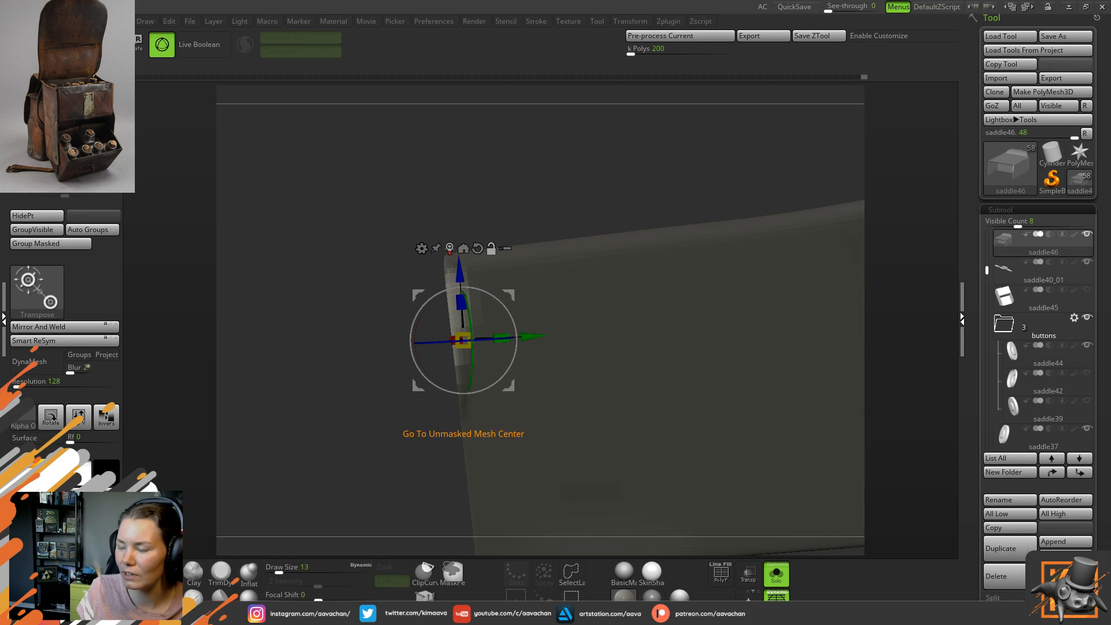
pyautogui.click(450, 249)
pyautogui.click(489, 224)
# - Move the strip outward along the X axis, rotate it about 24 degrees around the Z axis, and clear the mask
pyautogui.moveTo(511, 200); pyautogui.dragTo(523, 228)
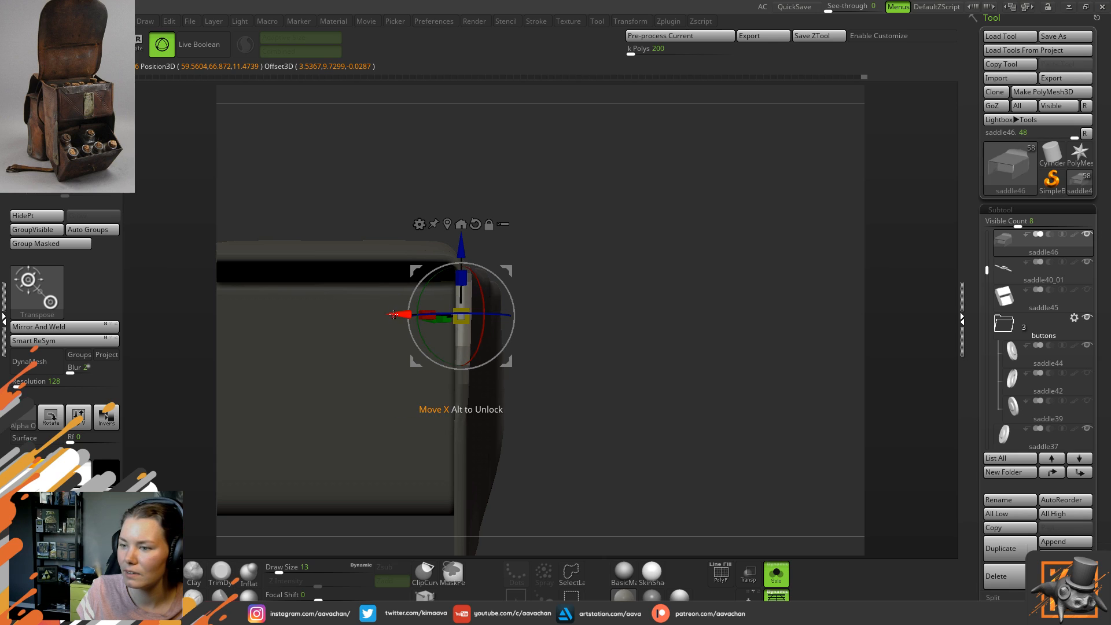
pyautogui.moveTo(569, 233); pyautogui.dragTo(526, 193)
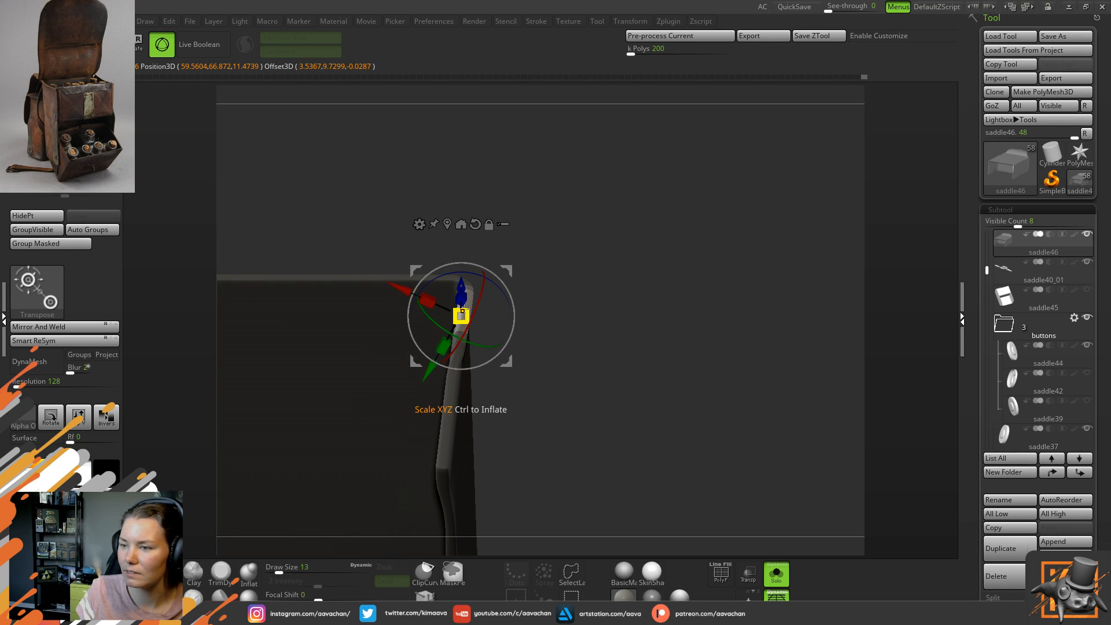
pyautogui.click(488, 225)
pyautogui.moveTo(401, 316); pyautogui.dragTo(408, 316)
pyautogui.moveTo(486, 279); pyautogui.dragTo(500, 286)
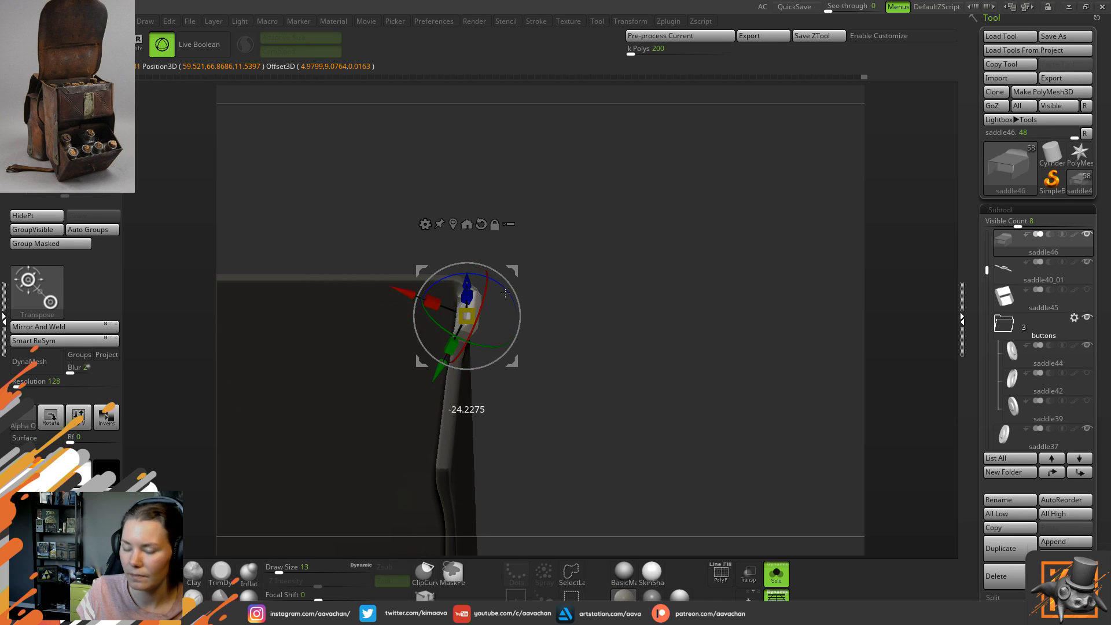
pyautogui.moveTo(405, 289); pyautogui.dragTo(403, 290)
pyautogui.press('q')
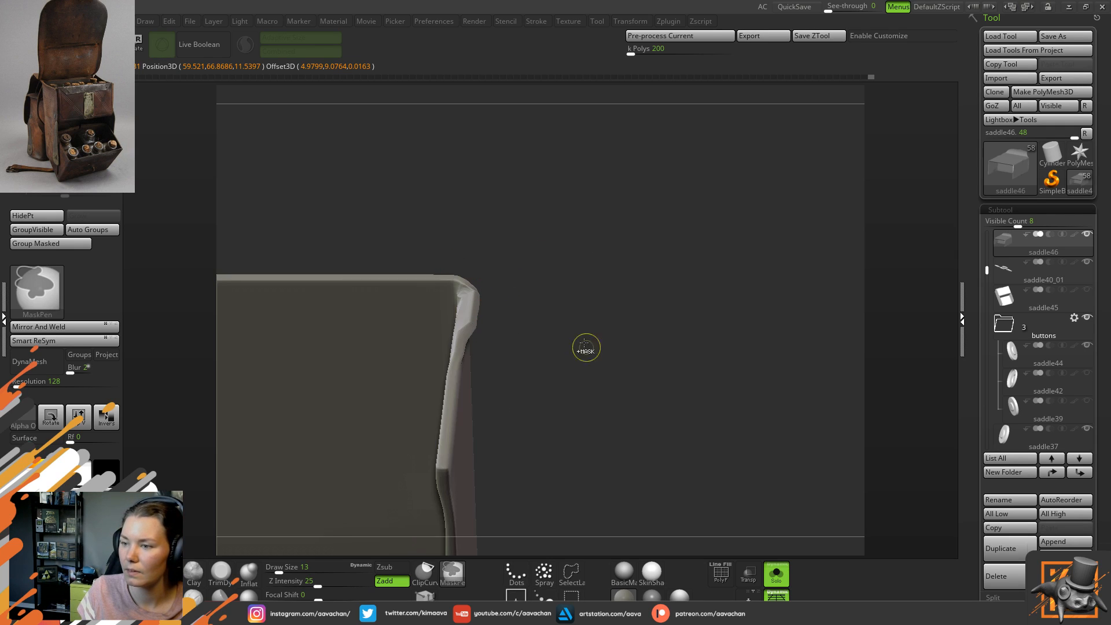
# - Smooth the bent corner of the pocket's bottom edge and inspect it from the outside
pyautogui.moveTo(522, 240)
pyautogui.mouseDown()
pyautogui.moveTo(483, 280)
pyautogui.moveTo(470, 350)
pyautogui.moveTo(478, 362)
pyautogui.moveTo(474, 343)
pyautogui.moveTo(490, 383)
pyautogui.moveTo(445, 286)
pyautogui.mouseUp()
pyautogui.press('shift')
pyautogui.moveTo(570, 284)
pyautogui.mouseDown()
pyautogui.moveTo(520, 307)
pyautogui.moveTo(449, 274)
pyautogui.mouseUp()
pyautogui.moveTo(534, 224); pyautogui.dragTo(553, 259)
pyautogui.moveTo(318, 328)
pyautogui.mouseDown()
pyautogui.moveTo(322, 342)
pyautogui.moveTo(553, 280)
pyautogui.moveTo(472, 317)
pyautogui.moveTo(466, 290)
pyautogui.moveTo(482, 318)
pyautogui.moveTo(457, 317)
pyautogui.moveTo(496, 335)
pyautogui.moveTo(457, 332)
pyautogui.moveTo(487, 391)
pyautogui.mouseUp()
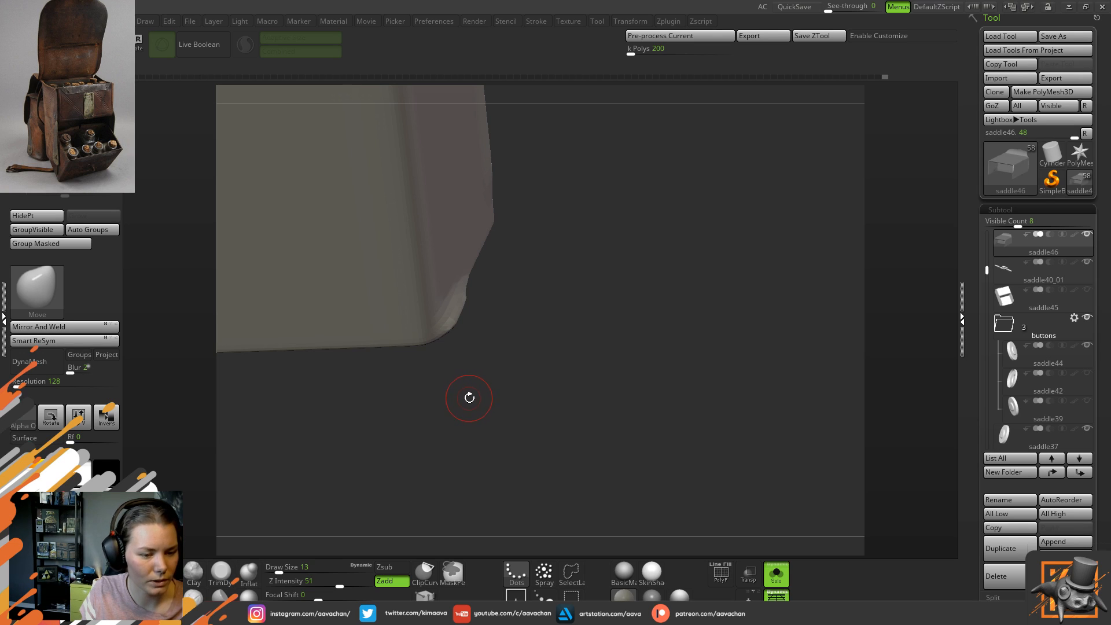
# - Reshape the bent corner of the pocket's rim with the Move brush, using draw size 22 and a finer size of 12
pyautogui.moveTo(461, 340); pyautogui.dragTo(566, 278)
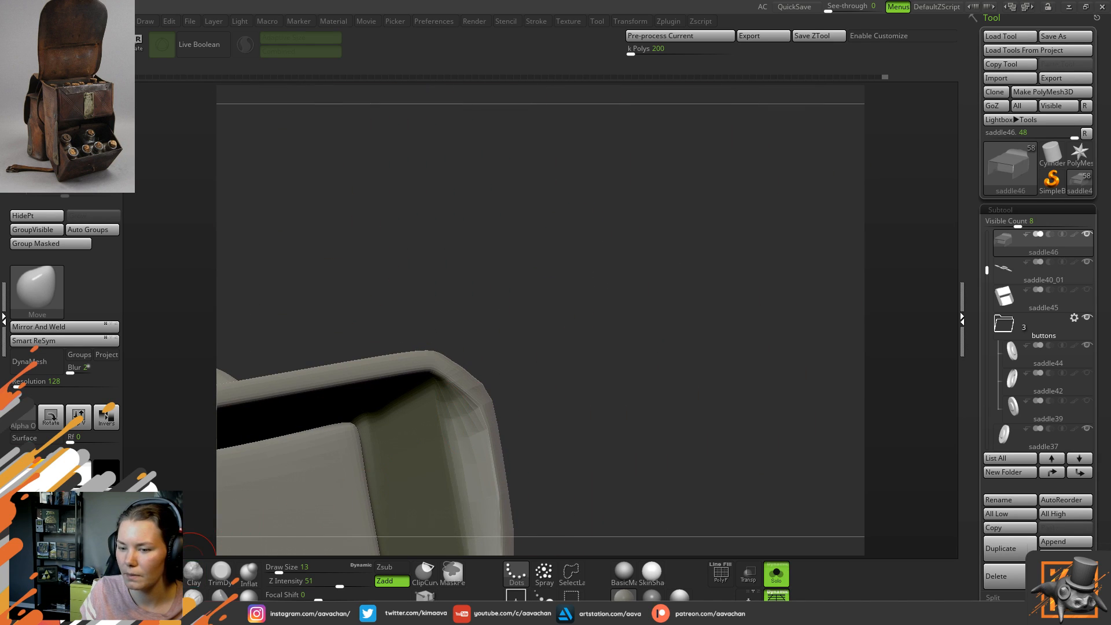
pyautogui.click(168, 571)
pyautogui.press('space')
pyautogui.click(462, 360)
pyautogui.click(502, 314)
pyautogui.moveTo(455, 367); pyautogui.dragTo(450, 360)
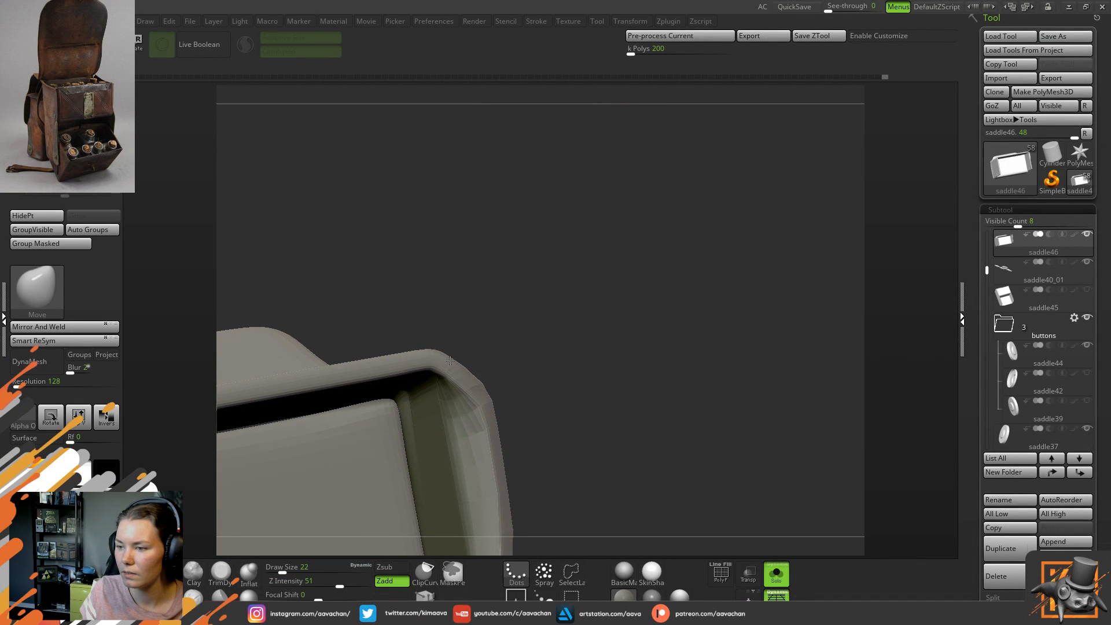
pyautogui.press('space')
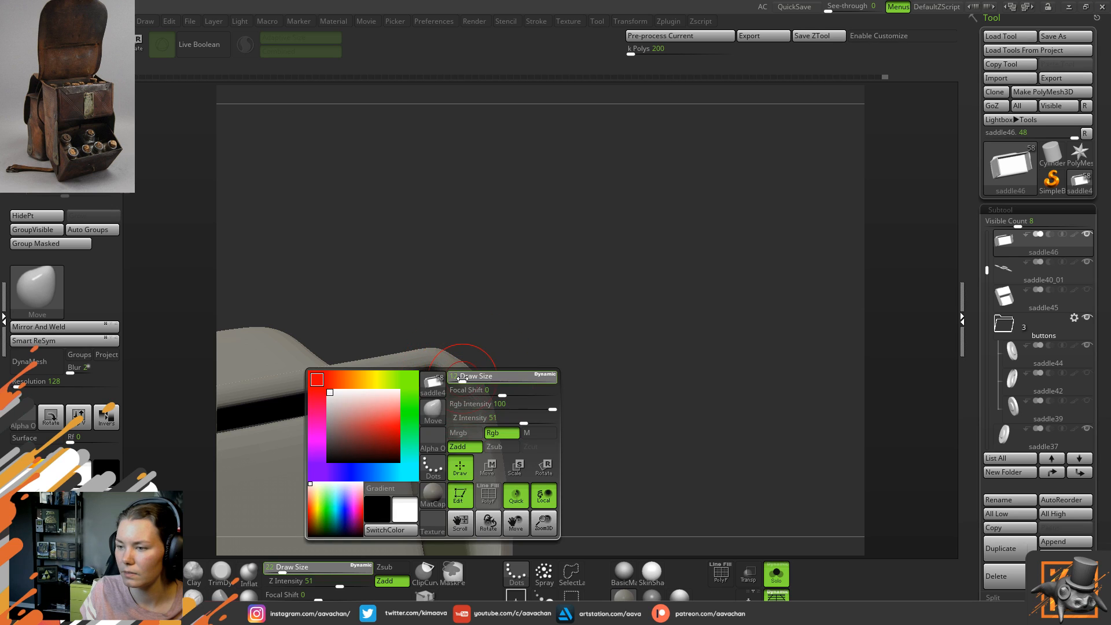
pyautogui.click(463, 379)
pyautogui.moveTo(462, 357); pyautogui.dragTo(458, 351)
pyautogui.moveTo(566, 290)
pyautogui.mouseDown()
pyautogui.moveTo(565, 446)
pyautogui.moveTo(549, 463)
pyautogui.mouseUp()
pyautogui.moveTo(528, 278); pyautogui.dragTo(551, 347)
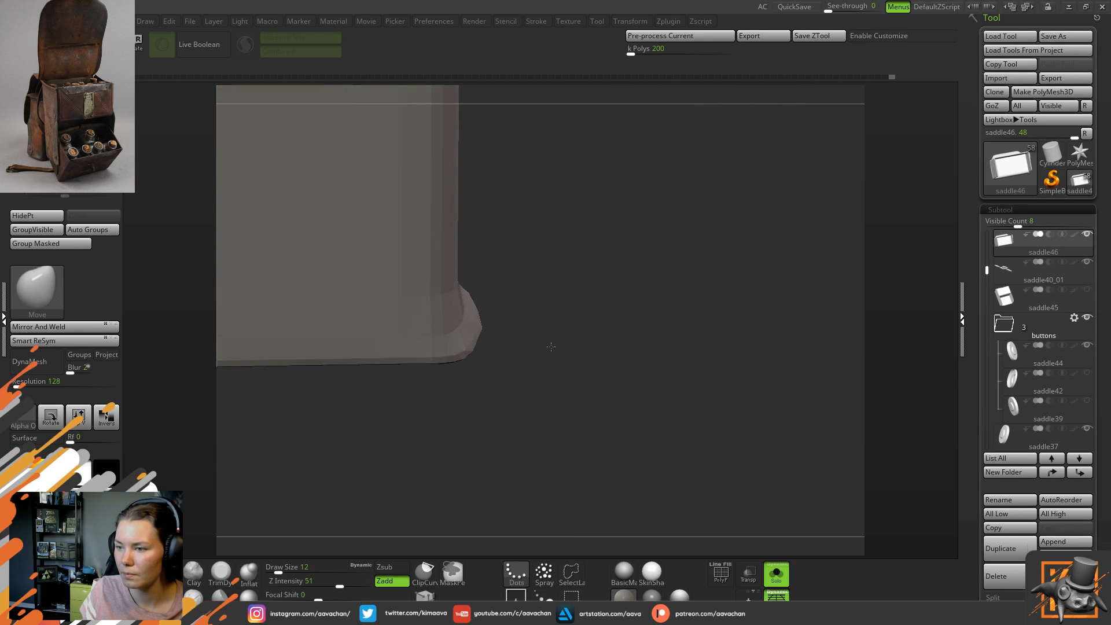
# - Pull the lower corner of the pocket into a softer flare and smooth it at draw size 29
pyautogui.moveTo(540, 298)
pyautogui.mouseDown()
pyautogui.moveTo(459, 314)
pyautogui.moveTo(449, 279)
pyautogui.mouseUp()
pyautogui.press('space')
pyautogui.click(458, 298)
pyautogui.moveTo(473, 324); pyautogui.dragTo(477, 347)
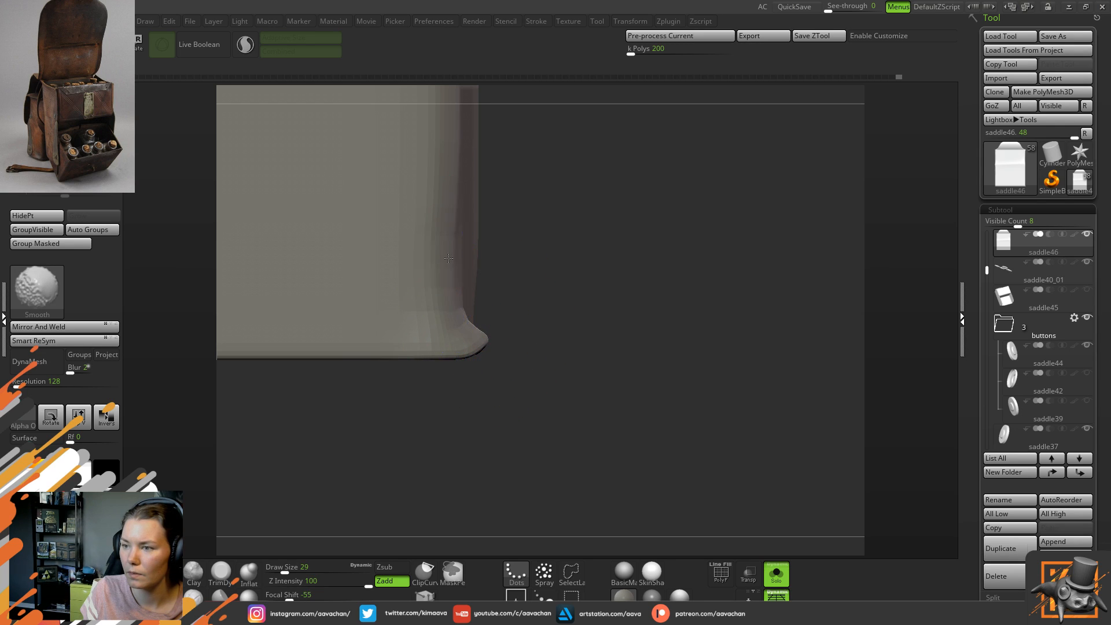
pyautogui.moveTo(576, 312)
pyautogui.keyDown('alt'); pyautogui.mouseDown()
pyautogui.moveTo(543, 218)
pyautogui.moveTo(583, 362)
pyautogui.mouseUp(); pyautogui.keyUp('alt')
pyautogui.keyDown('shift'); pyautogui.moveTo(486, 333); pyautogui.dragTo(496, 266); pyautogui.keyUp('shift')
# - Check the corner against the surrounding bag parts, set the draw size to 17, and isolate the pocket again
pyautogui.click(775, 572)
pyautogui.moveTo(691, 440); pyautogui.dragTo(505, 414)
pyautogui.moveTo(522, 347)
pyautogui.mouseDown()
pyautogui.moveTo(568, 312)
pyautogui.moveTo(578, 385)
pyautogui.mouseUp()
pyautogui.press('space')
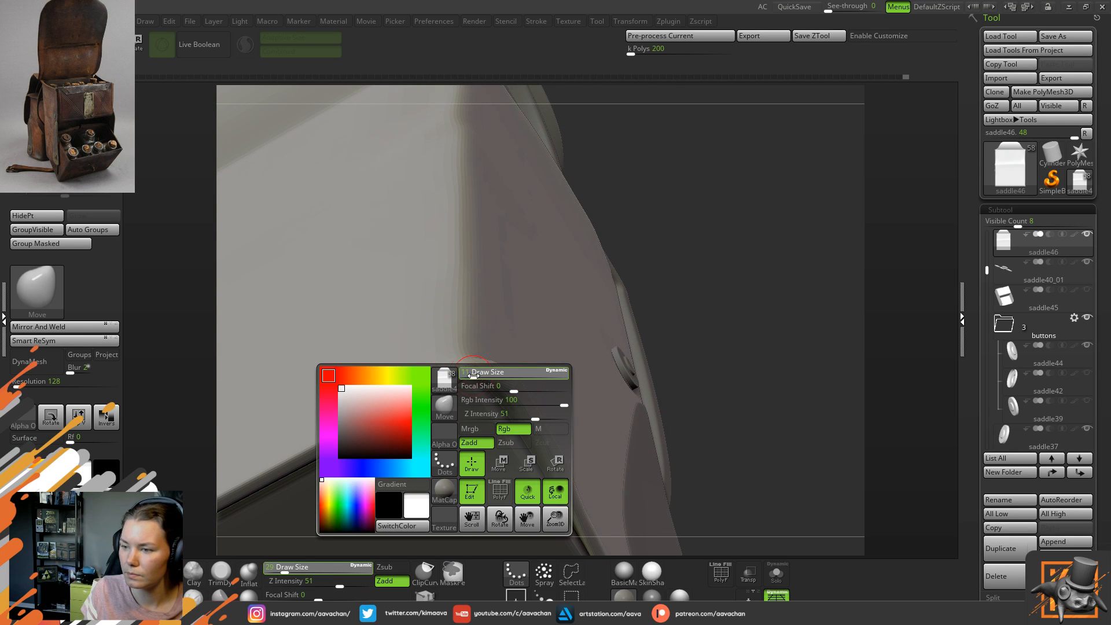
pyautogui.moveTo(473, 376); pyautogui.dragTo(469, 376)
pyautogui.moveTo(692, 491); pyautogui.dragTo(744, 506)
pyautogui.click(774, 572)
pyautogui.moveTo(662, 354)
pyautogui.mouseDown()
pyautogui.moveTo(704, 413)
pyautogui.moveTo(684, 335)
pyautogui.moveTo(670, 366)
pyautogui.moveTo(683, 384)
pyautogui.mouseUp()
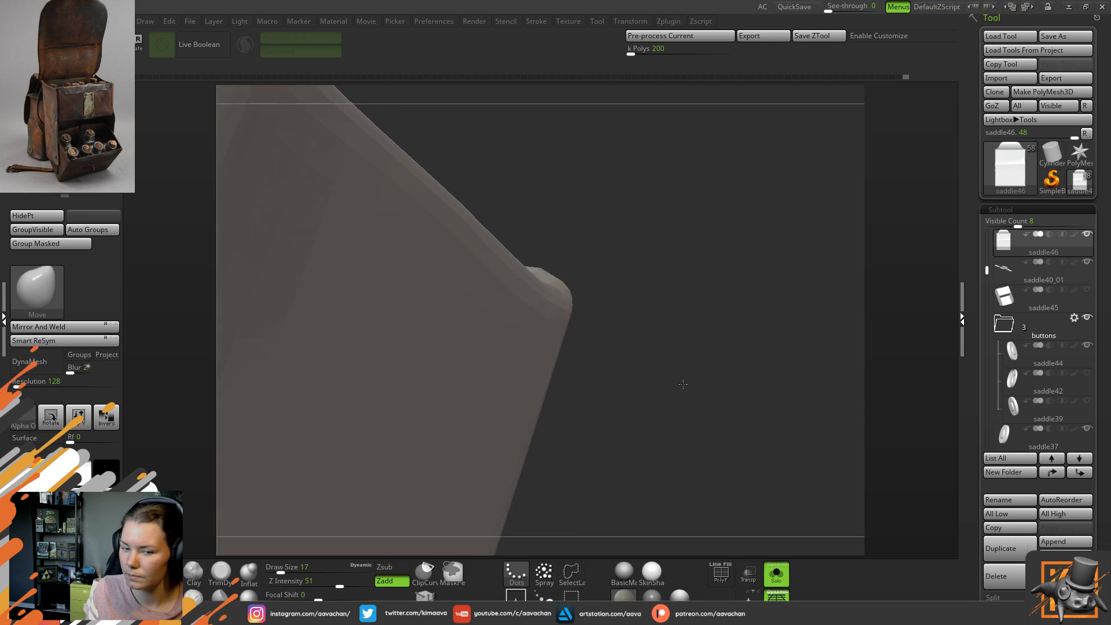
# - Mask a short strip along the side panel's edge beside the corner, clean up its outline, and invert the mask
pyautogui.moveTo(609, 275)
pyautogui.mouseDown()
pyautogui.moveTo(607, 303)
pyautogui.moveTo(546, 296)
pyautogui.moveTo(524, 411)
pyautogui.mouseUp()
pyautogui.press('ctrl')
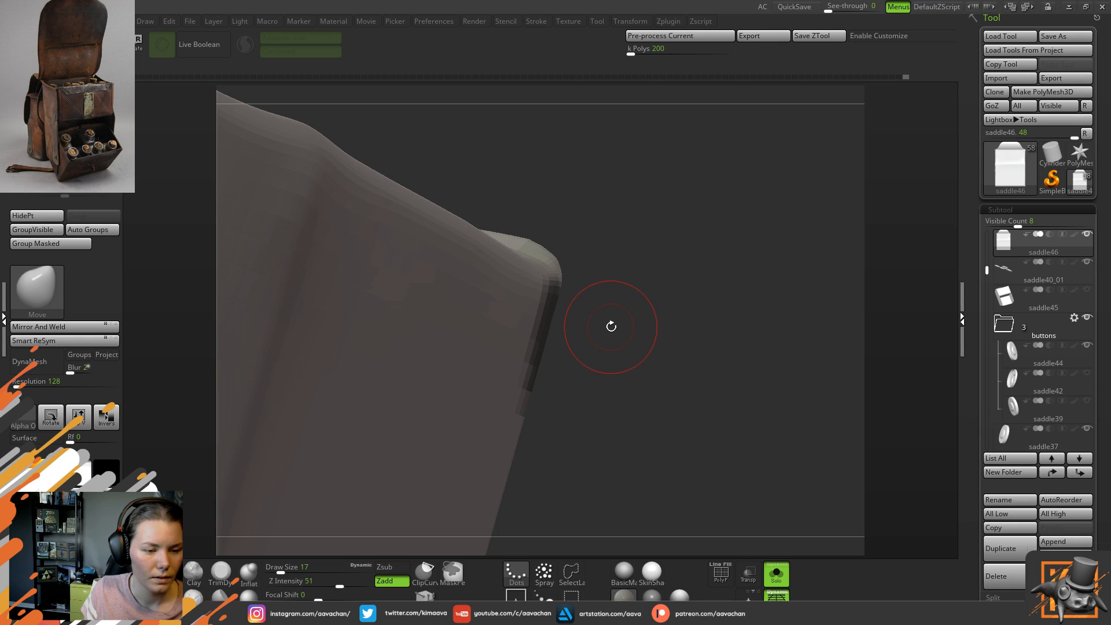
pyautogui.moveTo(579, 354); pyautogui.dragTo(600, 318)
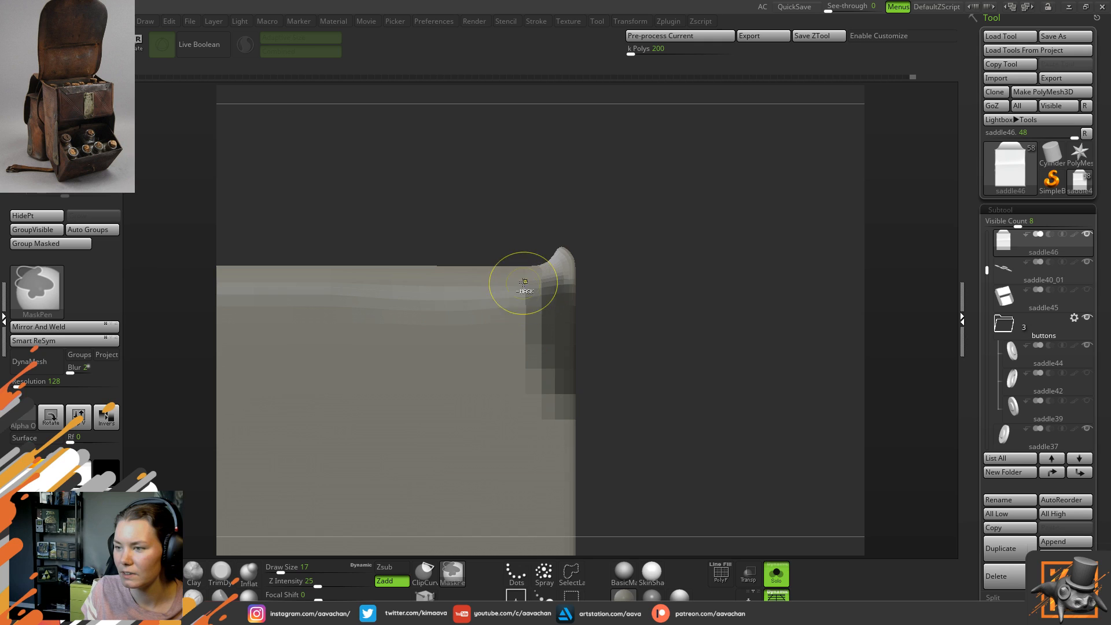
pyautogui.keyDown('ctrl'); pyautogui.keyDown('alt'); pyautogui.click(528, 375); pyautogui.keyUp('alt'); pyautogui.keyUp('ctrl')
pyautogui.moveTo(623, 299)
pyautogui.mouseDown()
pyautogui.moveTo(659, 324)
pyautogui.moveTo(588, 285)
pyautogui.mouseUp()
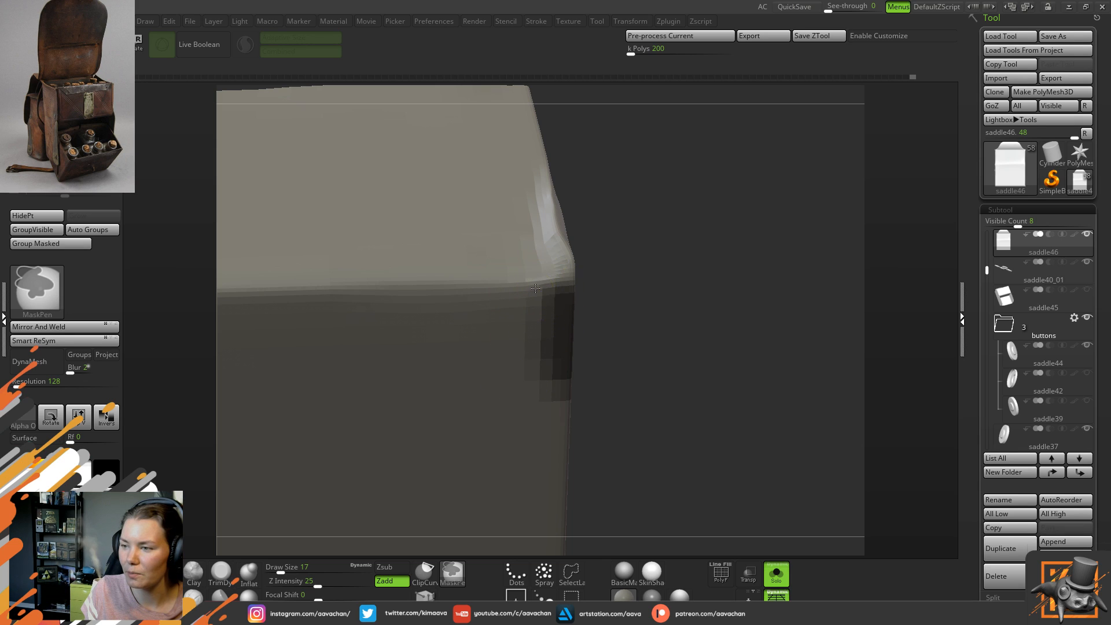
pyautogui.moveTo(647, 335)
pyautogui.mouseDown()
pyautogui.moveTo(611, 299)
pyautogui.moveTo(643, 330)
pyautogui.moveTo(656, 283)
pyautogui.moveTo(564, 291)
pyautogui.mouseUp()
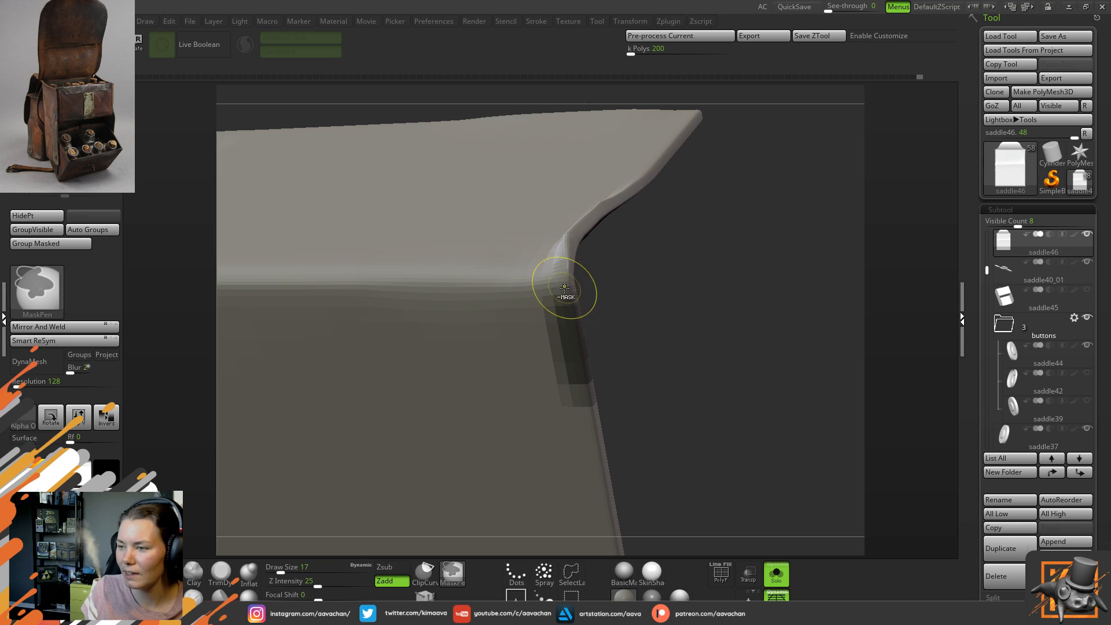
pyautogui.moveTo(645, 285); pyautogui.dragTo(564, 354)
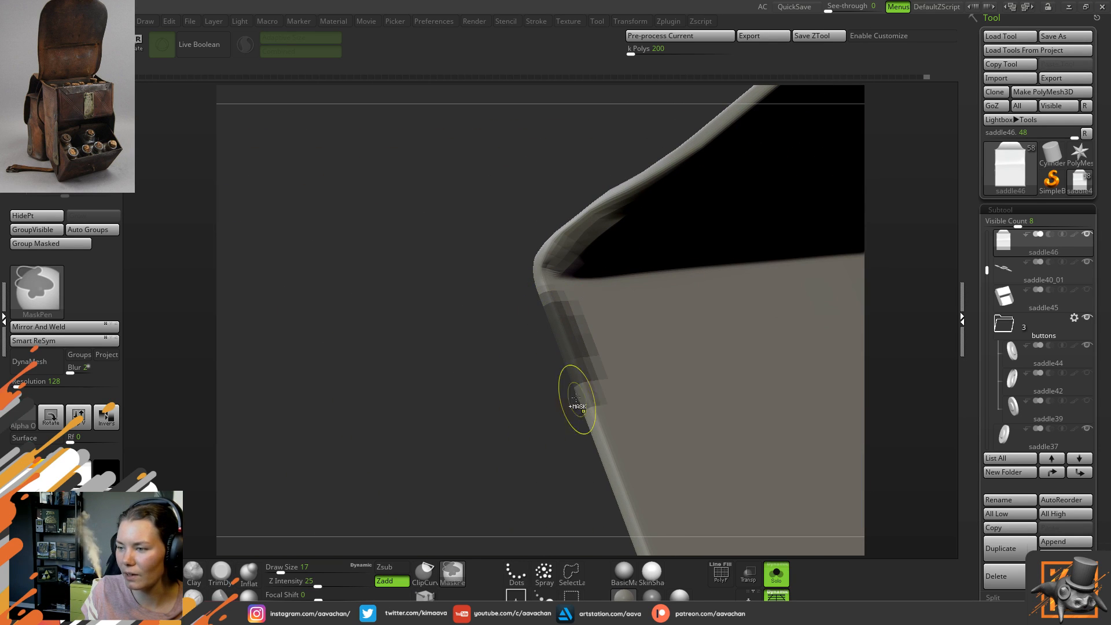
pyautogui.moveTo(585, 392)
pyautogui.mouseDown()
pyautogui.moveTo(573, 370)
pyautogui.moveTo(592, 345)
pyautogui.moveTo(478, 392)
pyautogui.mouseUp()
pyautogui.moveTo(646, 351); pyautogui.dragTo(637, 331)
pyautogui.keyDown('ctrl'); pyautogui.click(638, 331); pyautogui.keyUp('ctrl')
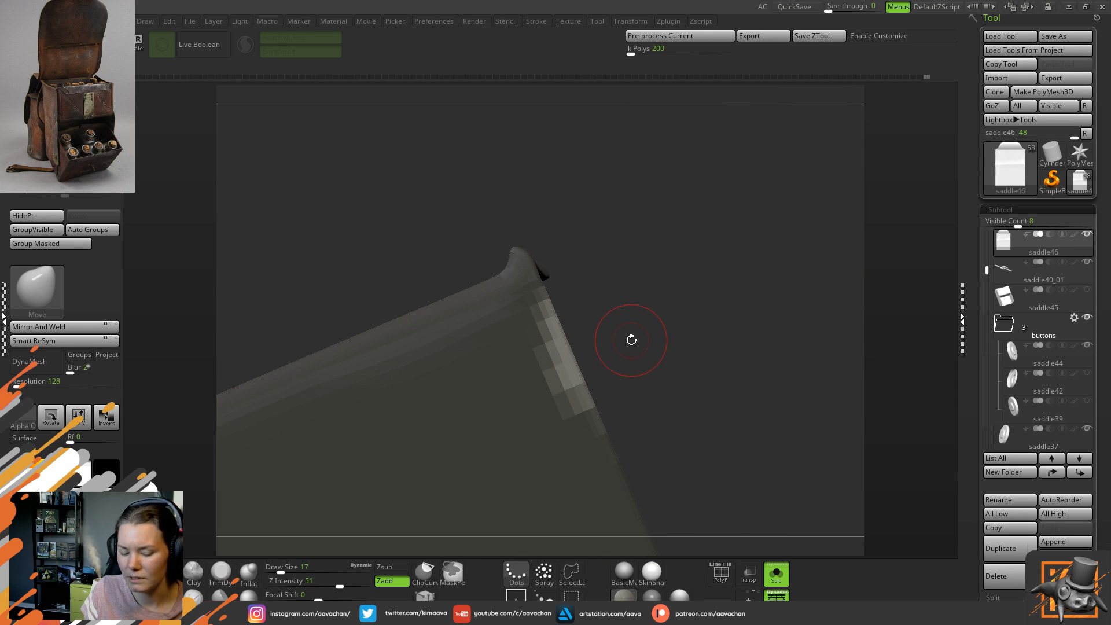
# - Centre and reorient the transform gizmo on the unmasked edge strip and shift the strip along the Z axis
pyautogui.press('w')
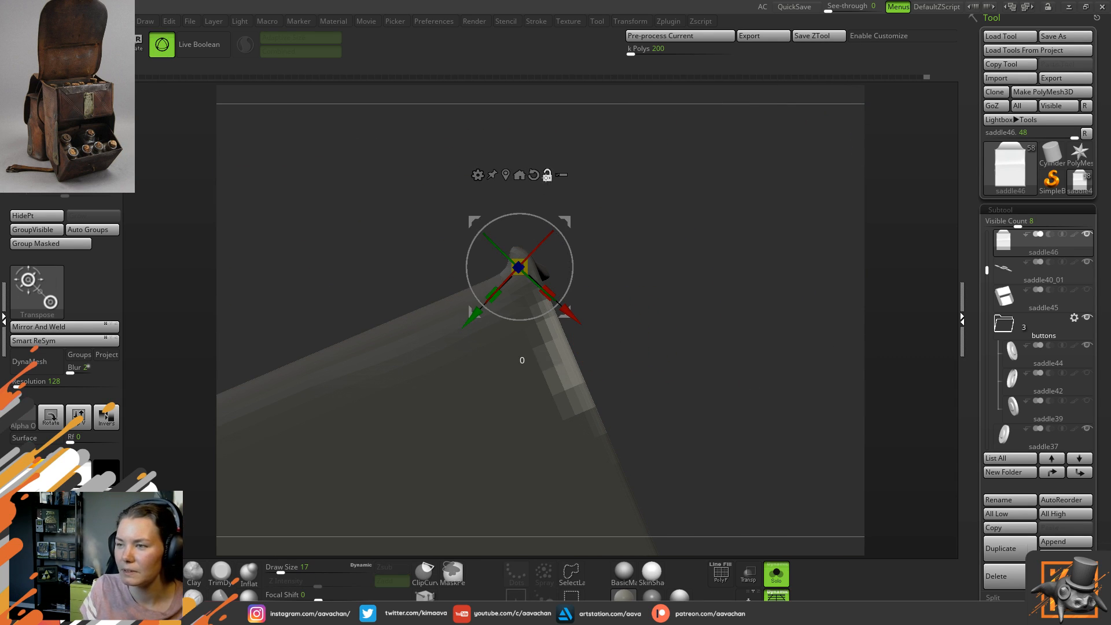
pyautogui.click(555, 364)
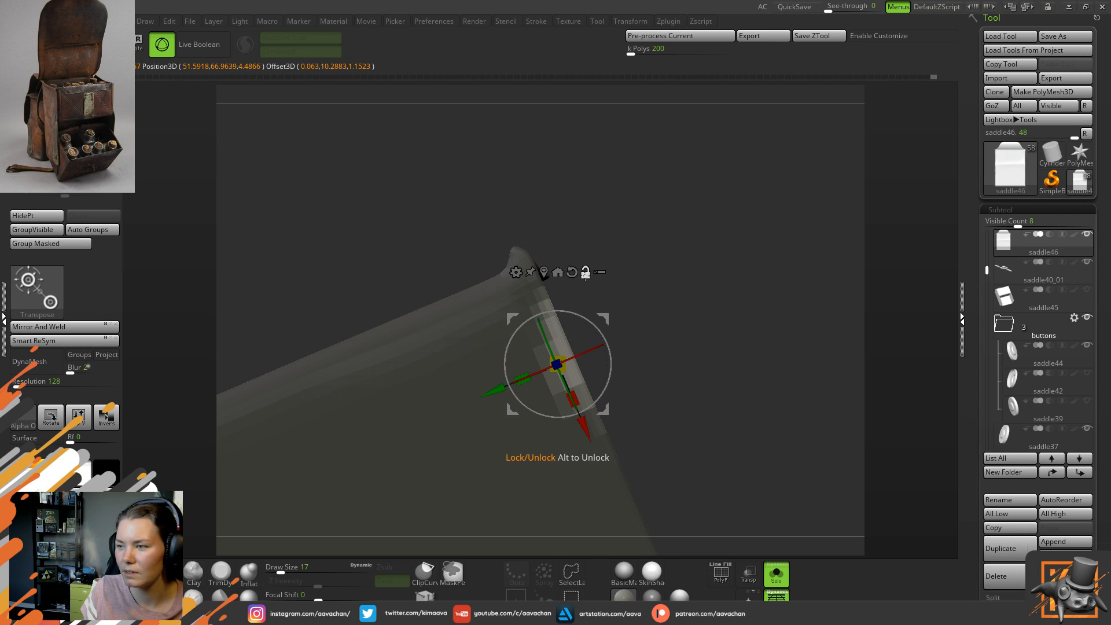
pyautogui.moveTo(645, 274); pyautogui.dragTo(584, 289)
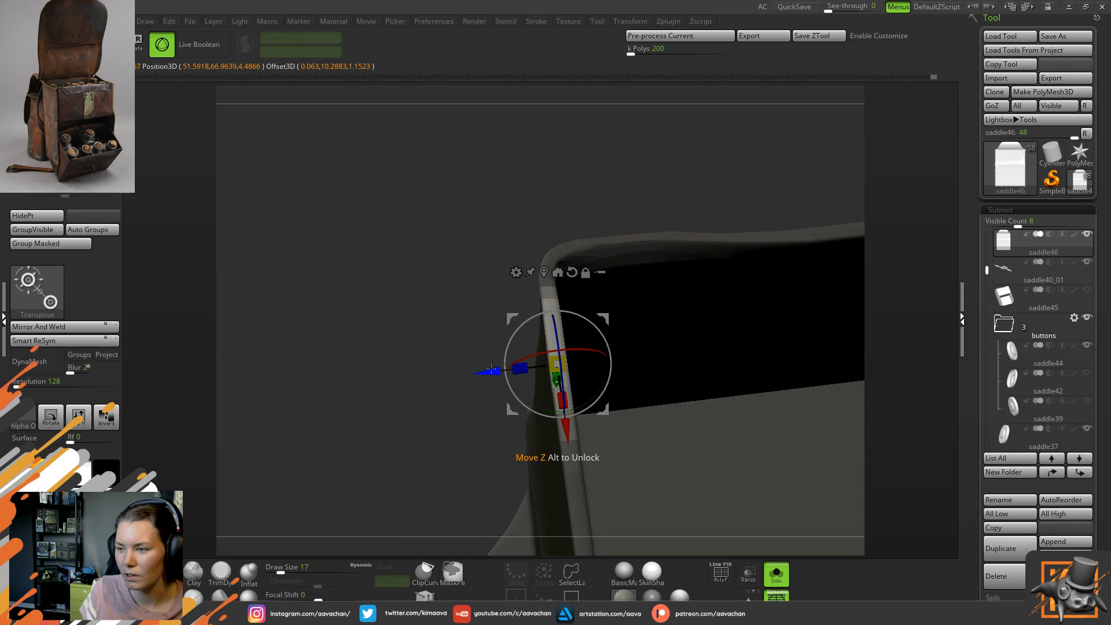
pyautogui.moveTo(579, 349); pyautogui.dragTo(549, 385)
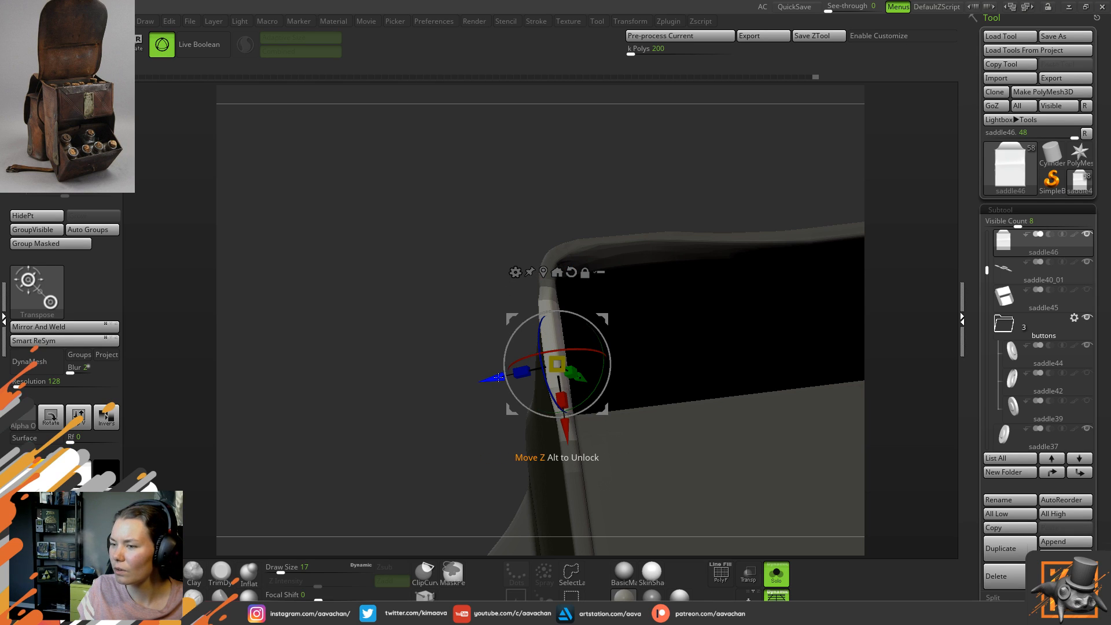
pyautogui.moveTo(505, 379); pyautogui.dragTo(505, 369)
pyautogui.moveTo(505, 370); pyautogui.dragTo(615, 342, button='right')
pyautogui.moveTo(611, 340); pyautogui.dragTo(616, 338)
pyautogui.moveTo(618, 337); pyautogui.dragTo(635, 277, button='right')
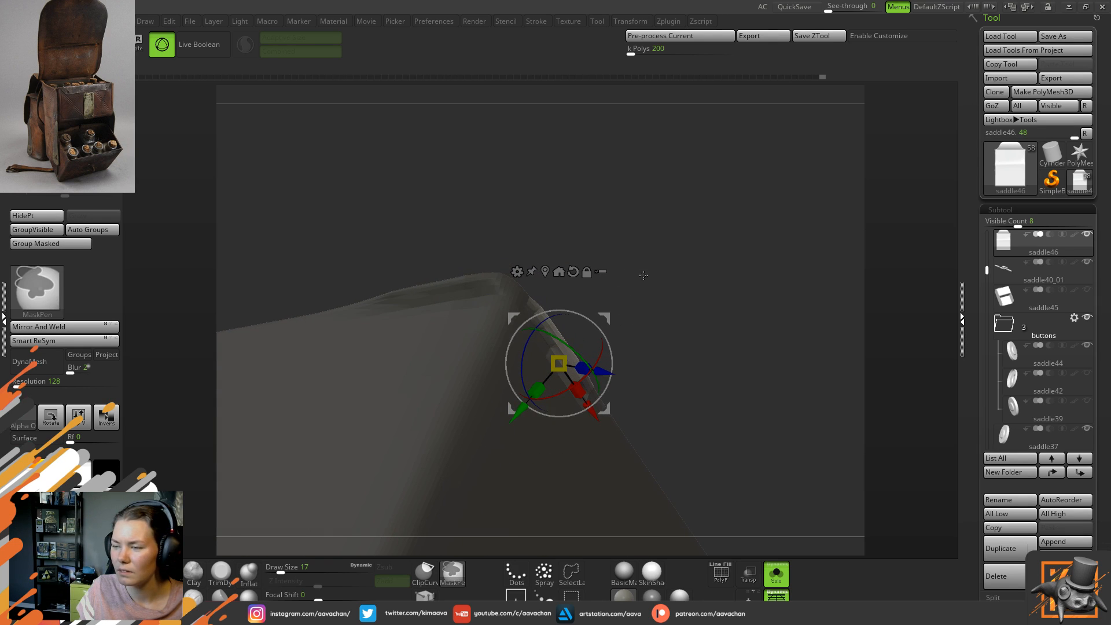
# - Clear the mask and smooth the shifted edge strip beside the pocket corner
pyautogui.keyDown('ctrl'); pyautogui.moveTo(640, 269); pyautogui.dragTo(669, 323); pyautogui.keyUp('ctrl')
pyautogui.press('q')
pyautogui.moveTo(603, 287); pyautogui.dragTo(625, 307, button='right')
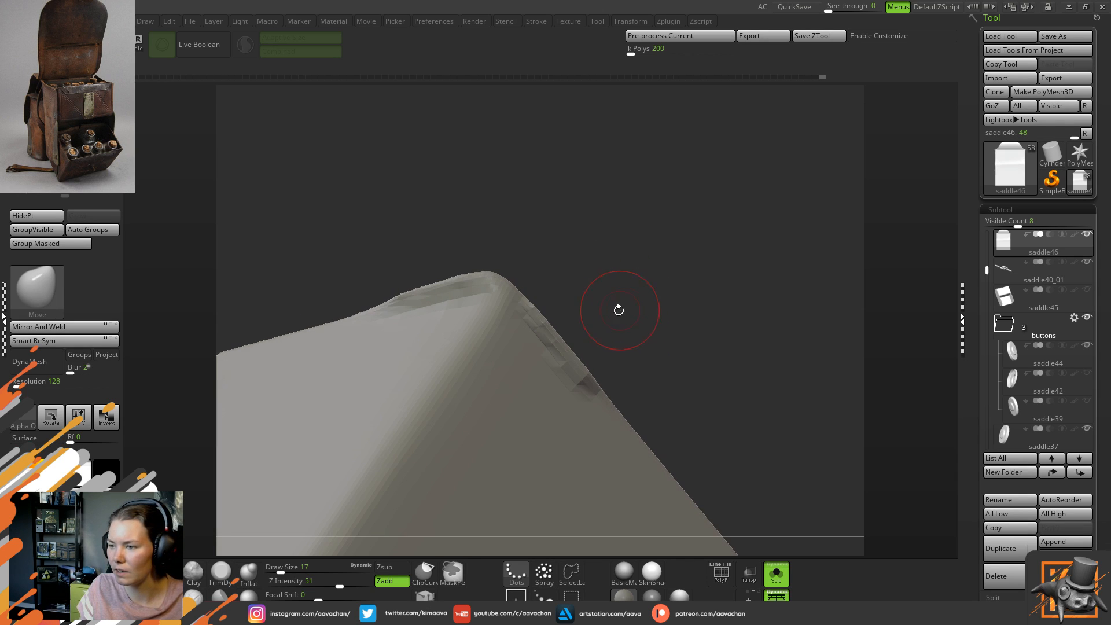
pyautogui.keyDown('shift'); pyautogui.moveTo(568, 372); pyautogui.dragTo(589, 399); pyautogui.keyUp('shift')
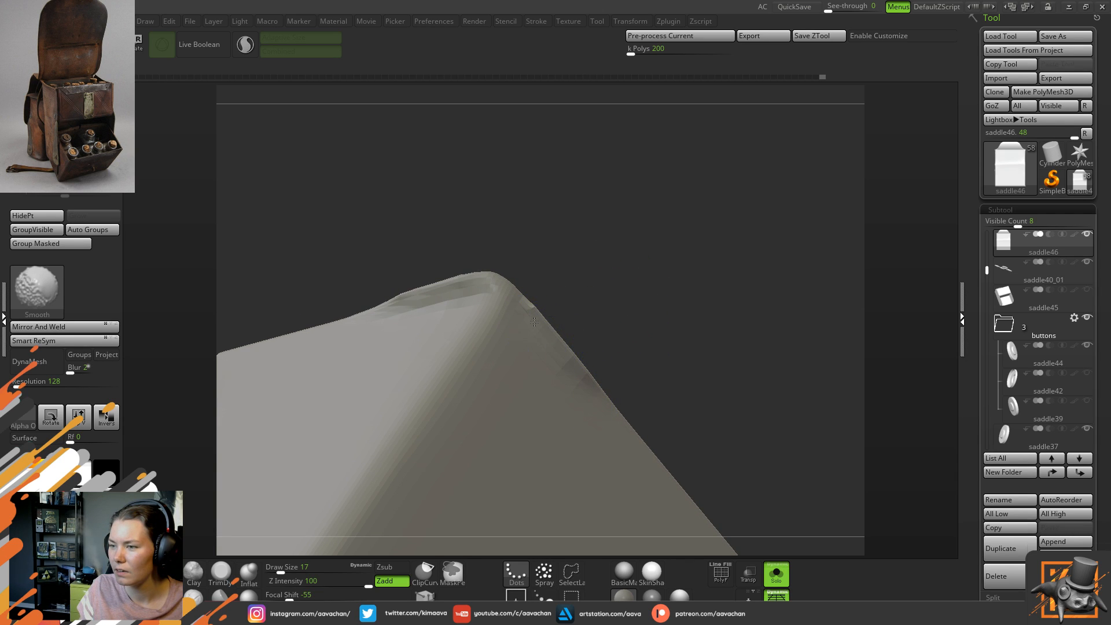
pyautogui.keyDown('shift'); pyautogui.moveTo(535, 325); pyautogui.dragTo(527, 309); pyautogui.keyUp('shift')
pyautogui.moveTo(618, 258)
pyautogui.mouseDown()
pyautogui.moveTo(610, 407)
pyautogui.moveTo(636, 379)
pyautogui.mouseUp()
pyautogui.moveTo(667, 345); pyautogui.dragTo(628, 350)
pyautogui.moveTo(563, 337)
pyautogui.keyDown('shift'); pyautogui.mouseDown()
pyautogui.moveTo(509, 355)
pyautogui.moveTo(555, 357)
pyautogui.mouseUp(); pyautogui.keyUp('shift')
# - Inspect the corner from the inside and refine its edge with the Move brush at draw size 13
pyautogui.moveTo(639, 358); pyautogui.dragTo(249, 505)
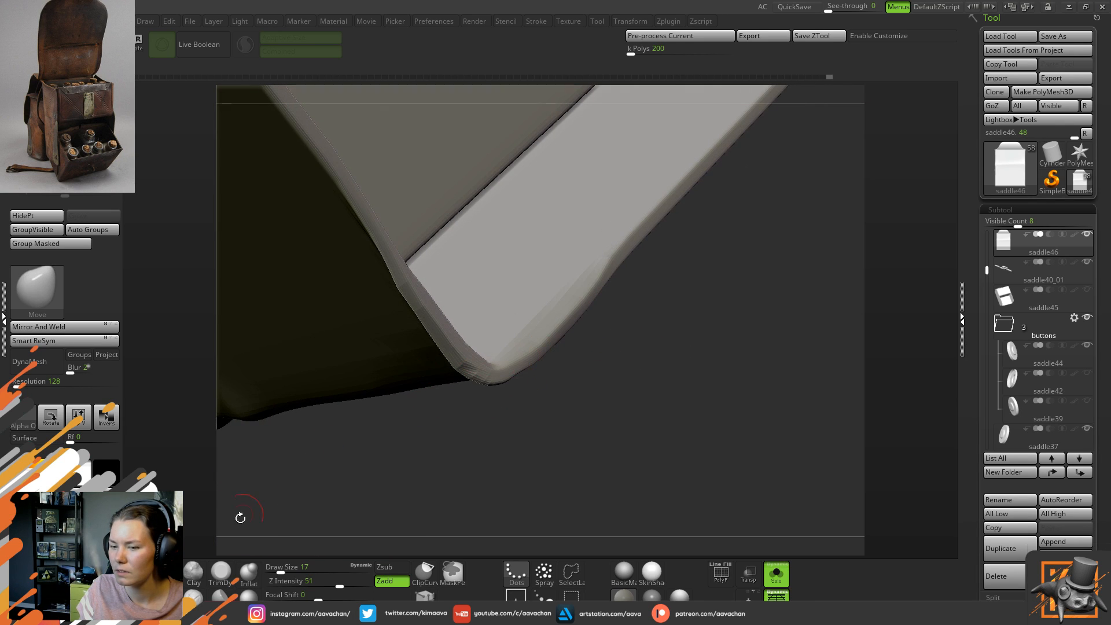
pyautogui.moveTo(372, 466); pyautogui.dragTo(489, 386)
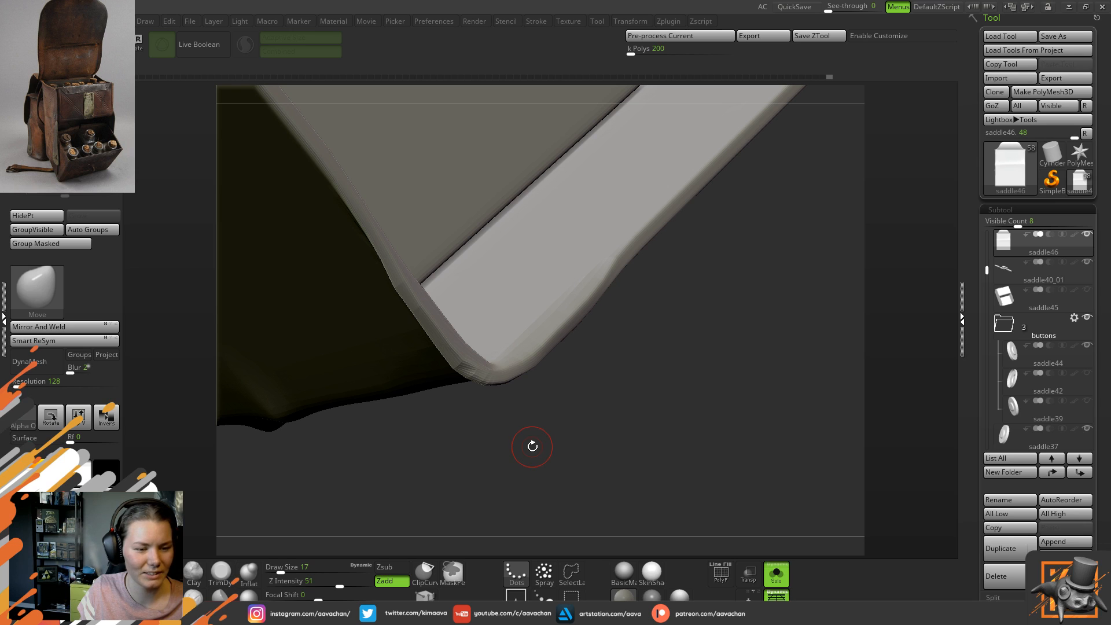
pyautogui.moveTo(537, 458); pyautogui.dragTo(475, 232)
pyautogui.press('space')
pyautogui.moveTo(503, 340); pyautogui.dragTo(520, 351)
# - Mask the rounded tip of the pocket corner and invert the mask to leave only the tip editable
pyautogui.press('ctrl')
pyautogui.moveTo(560, 276); pyautogui.dragTo(533, 322)
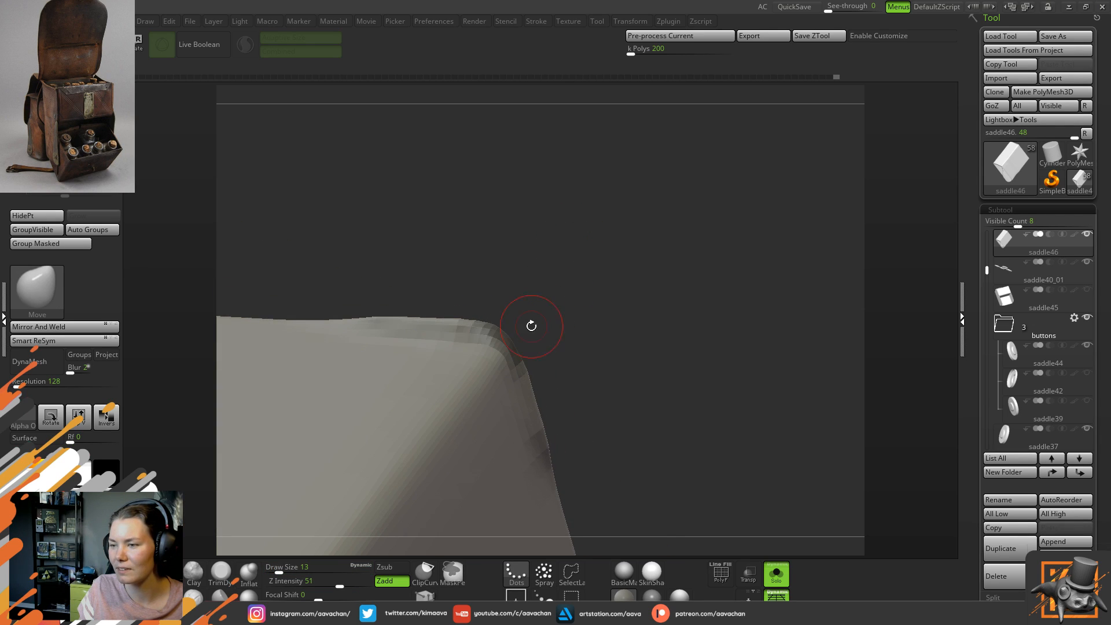
pyautogui.press('ctrl')
pyautogui.keyDown('ctrl'); pyautogui.moveTo(469, 337); pyautogui.dragTo(500, 345); pyautogui.keyUp('ctrl')
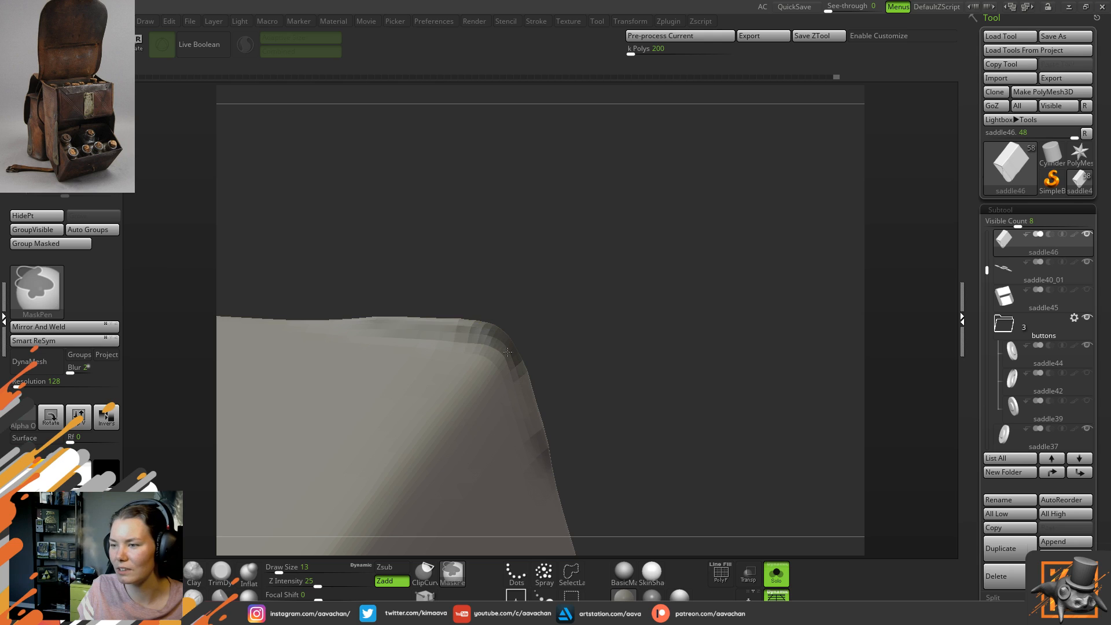
pyautogui.keyDown('ctrl'); pyautogui.click(537, 287); pyautogui.keyUp('ctrl')
# - Place the transform gizmo on the unmasked corner tip and tilt its axes to follow the corner's direction
pyautogui.press('w')
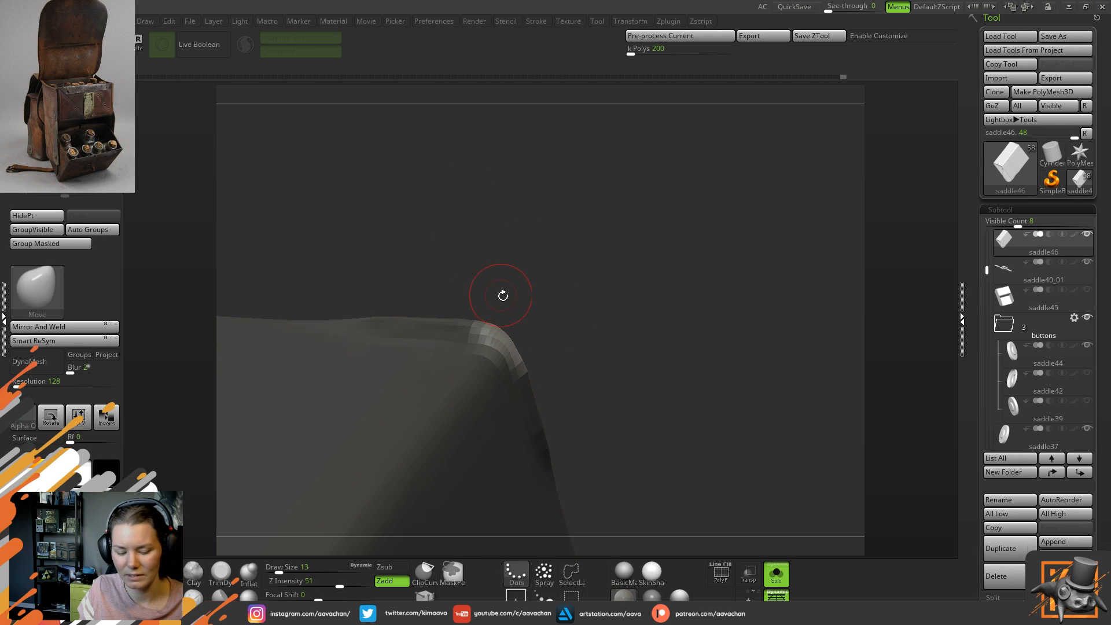
pyautogui.moveTo(578, 302); pyautogui.dragTo(599, 256)
pyautogui.click(554, 340)
pyautogui.click(499, 343)
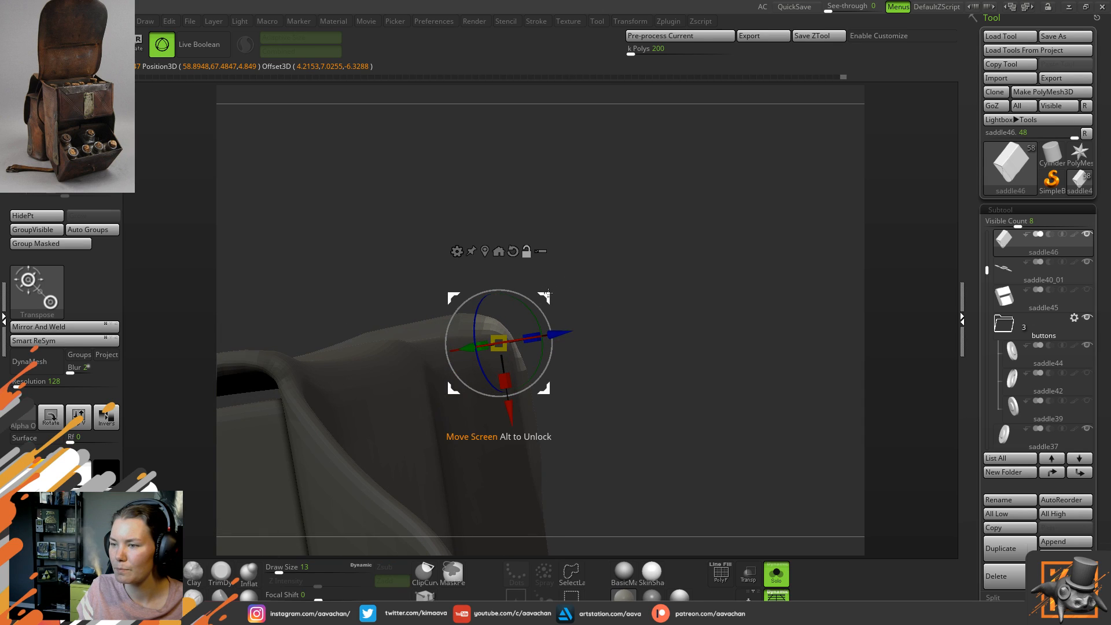
pyautogui.moveTo(546, 290); pyautogui.dragTo(546, 280)
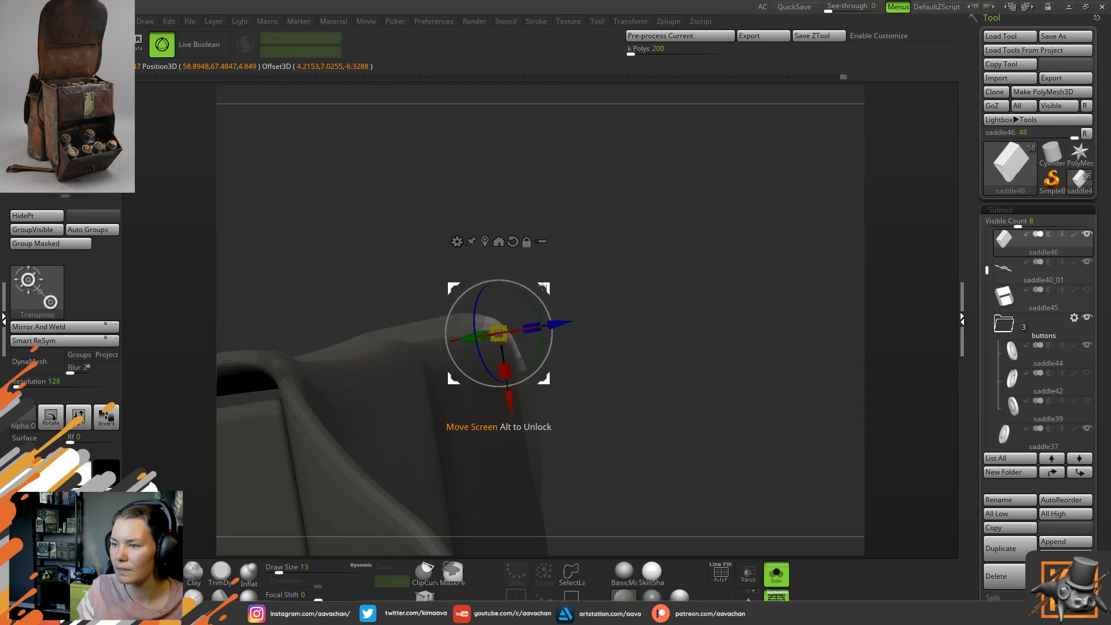
pyautogui.keyDown('alt'); pyautogui.moveTo(539, 313); pyautogui.dragTo(524, 277); pyautogui.keyUp('alt')
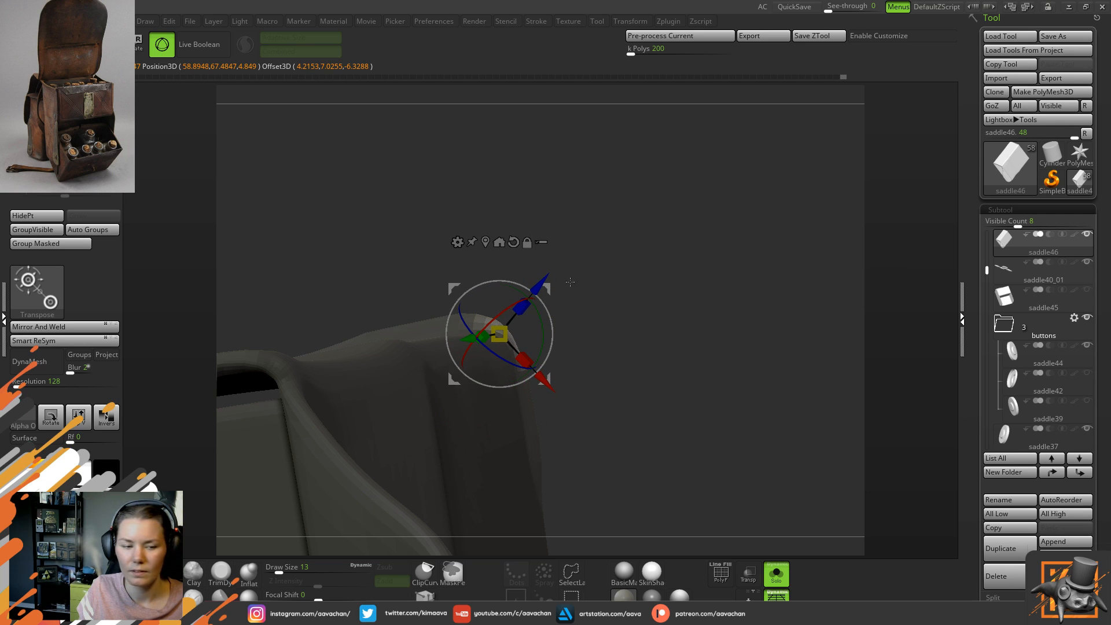
# - Nudge the corner tip slightly along the gizmo's Y axis and clear the mask
pyautogui.moveTo(563, 292); pyautogui.dragTo(542, 299)
pyautogui.moveTo(608, 324); pyautogui.dragTo(521, 353)
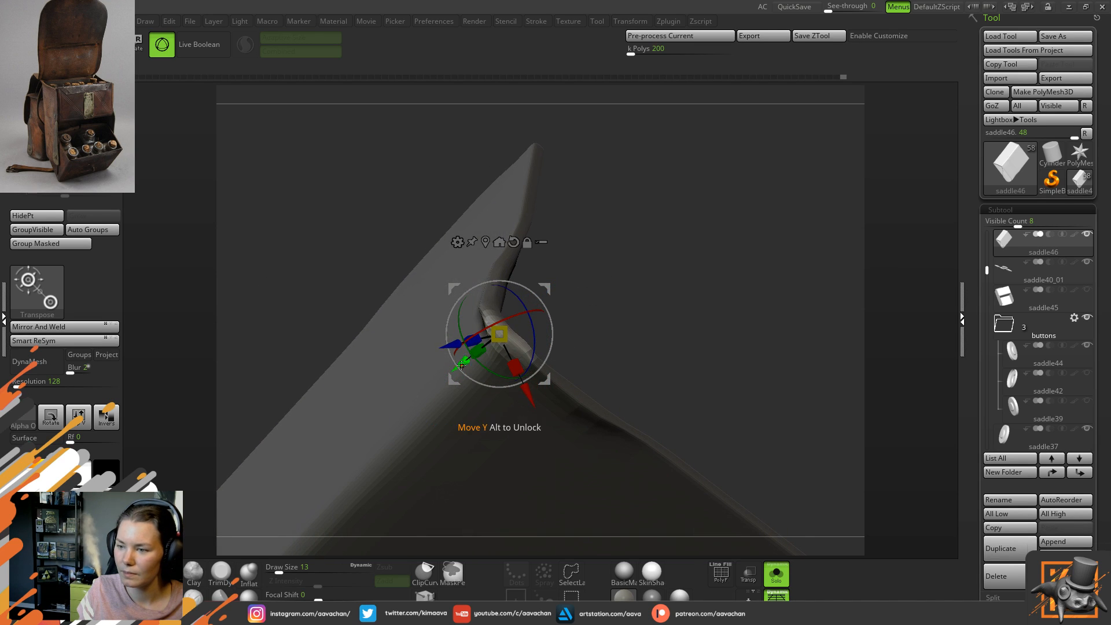
pyautogui.moveTo(560, 271); pyautogui.dragTo(600, 262)
pyautogui.moveTo(448, 368); pyautogui.dragTo(446, 368)
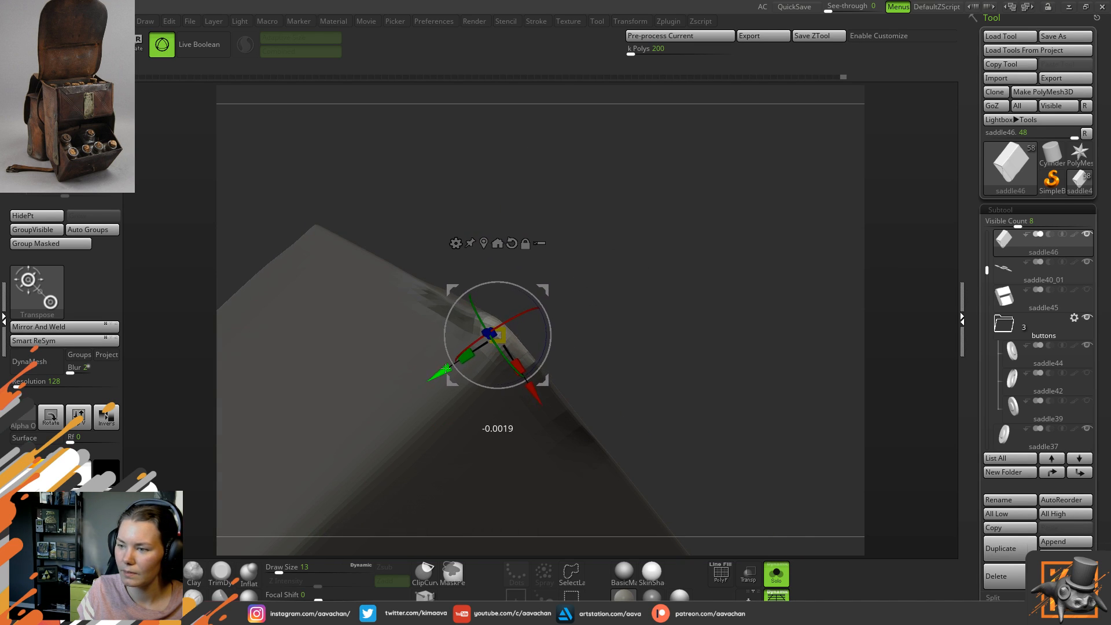
pyautogui.press('q')
pyautogui.keyDown('ctrl'); pyautogui.moveTo(575, 303); pyautogui.dragTo(476, 334); pyautogui.keyUp('ctrl')
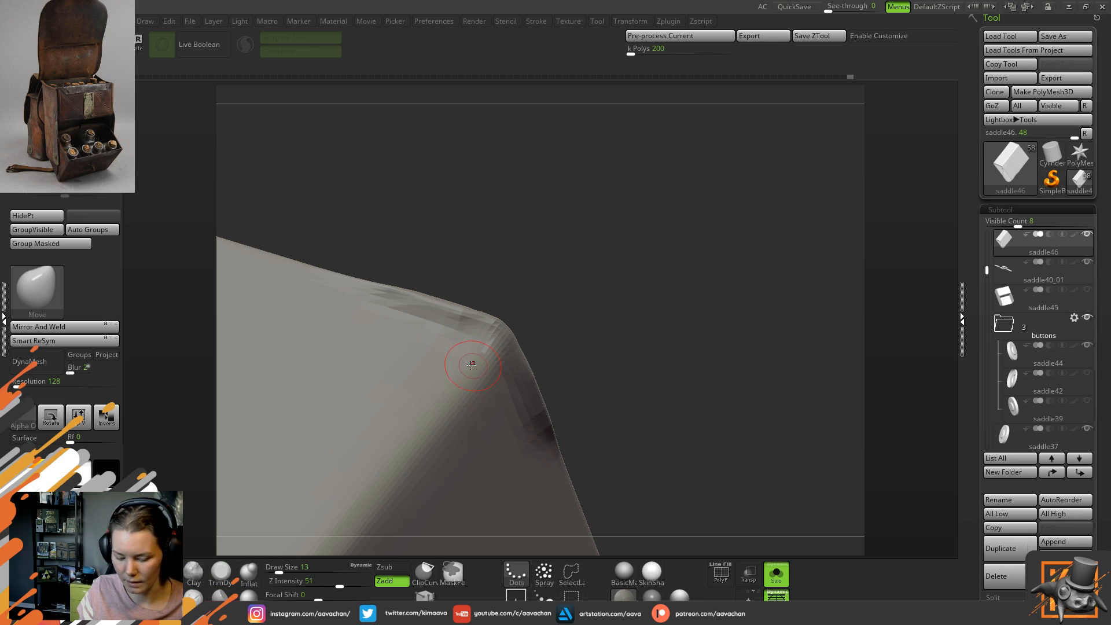
# - Switch to the DamStandard brush, refine the corner tip, and smooth its edge from the inner side
pyautogui.press('b')
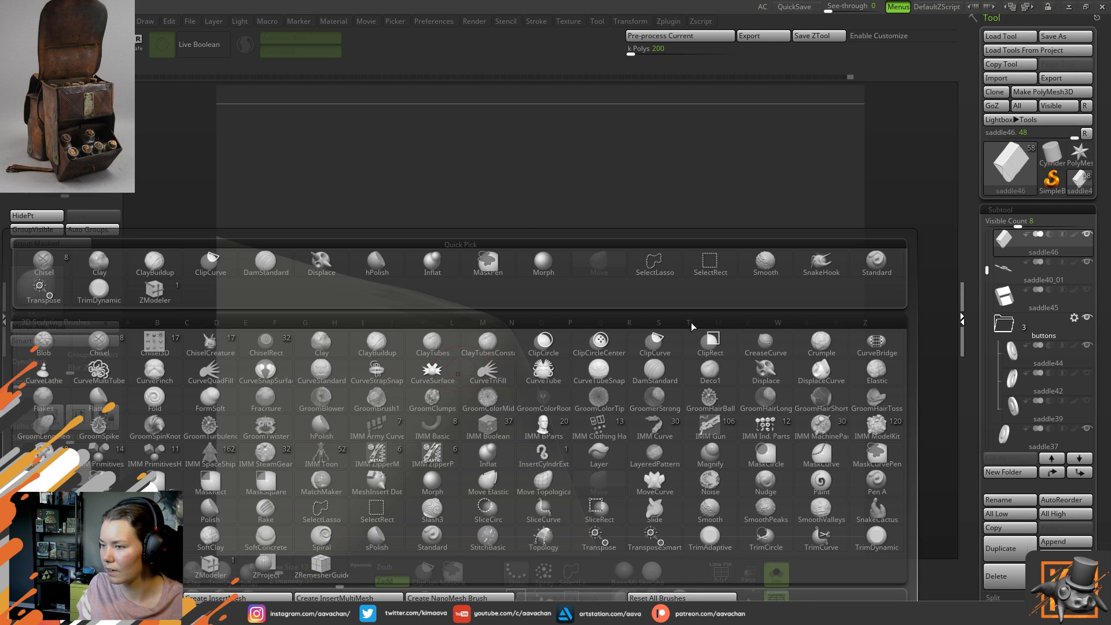
pyautogui.press('d')
pyautogui.press('s')
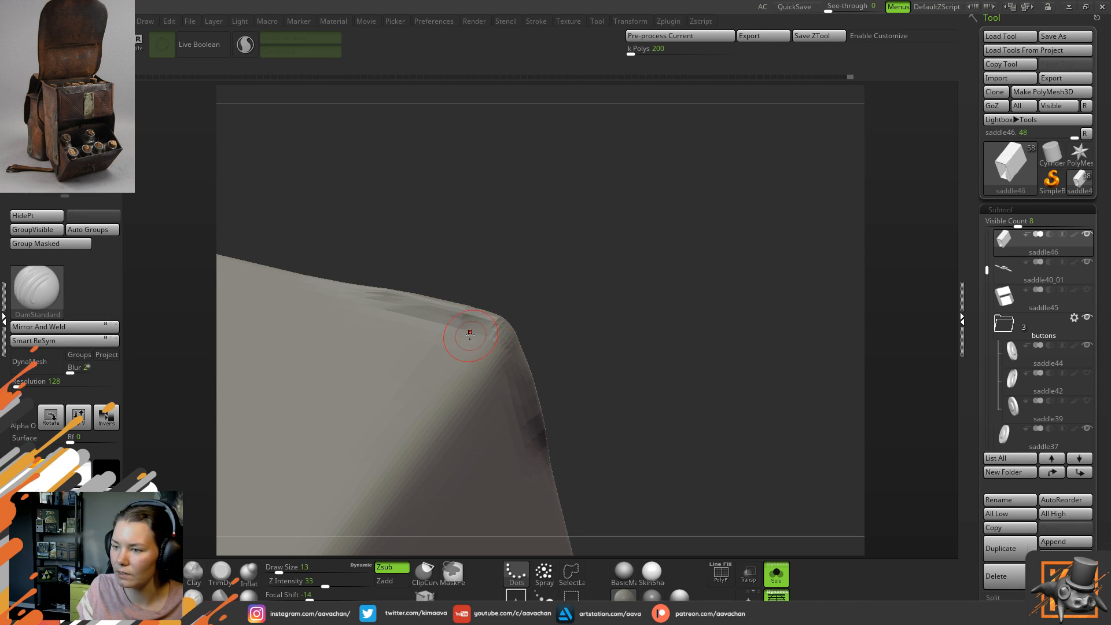
pyautogui.moveTo(544, 357)
pyautogui.mouseDown()
pyautogui.moveTo(595, 292)
pyautogui.moveTo(405, 278)
pyautogui.moveTo(496, 258)
pyautogui.moveTo(538, 221)
pyautogui.moveTo(550, 322)
pyautogui.moveTo(461, 249)
pyautogui.moveTo(531, 268)
pyautogui.moveTo(549, 230)
pyautogui.mouseUp()
pyautogui.moveTo(491, 345); pyautogui.dragTo(502, 333)
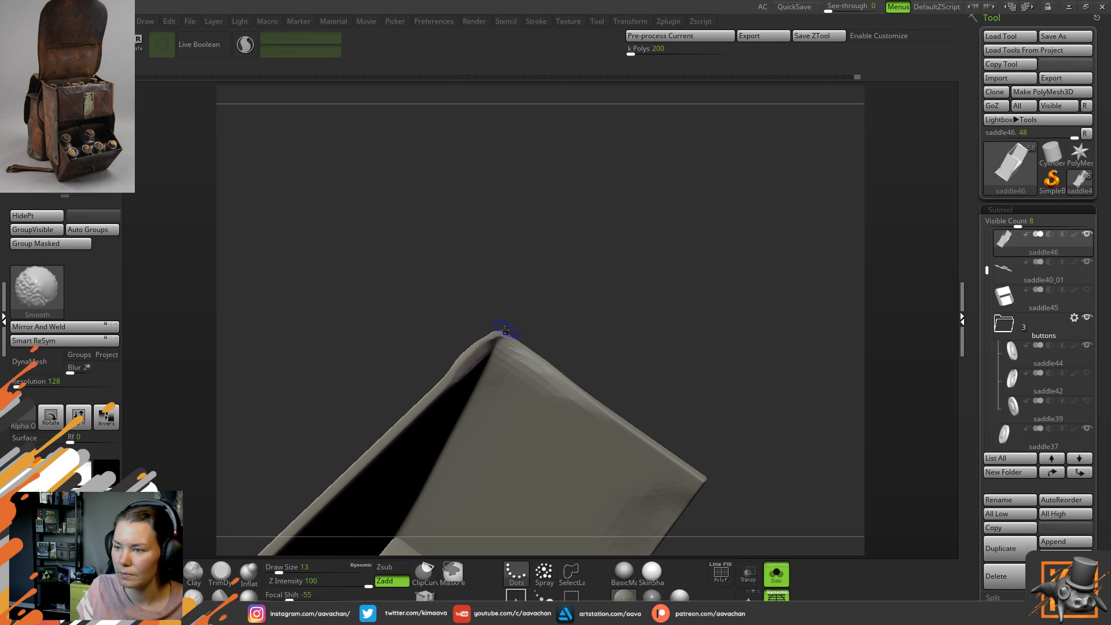
pyautogui.moveTo(557, 303)
pyautogui.mouseDown()
pyautogui.moveTo(571, 300)
pyautogui.moveTo(521, 297)
pyautogui.moveTo(542, 299)
pyautogui.mouseUp()
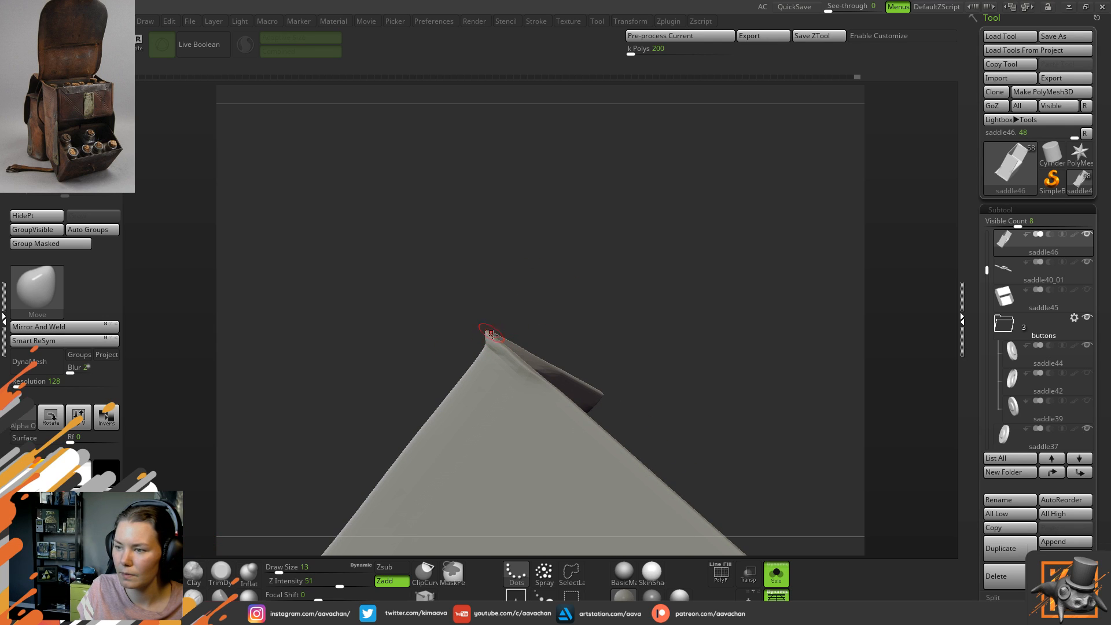
# - Smooth the pocket's corner tip and reshape it with the Move brush at draw size 39
pyautogui.press('shift')
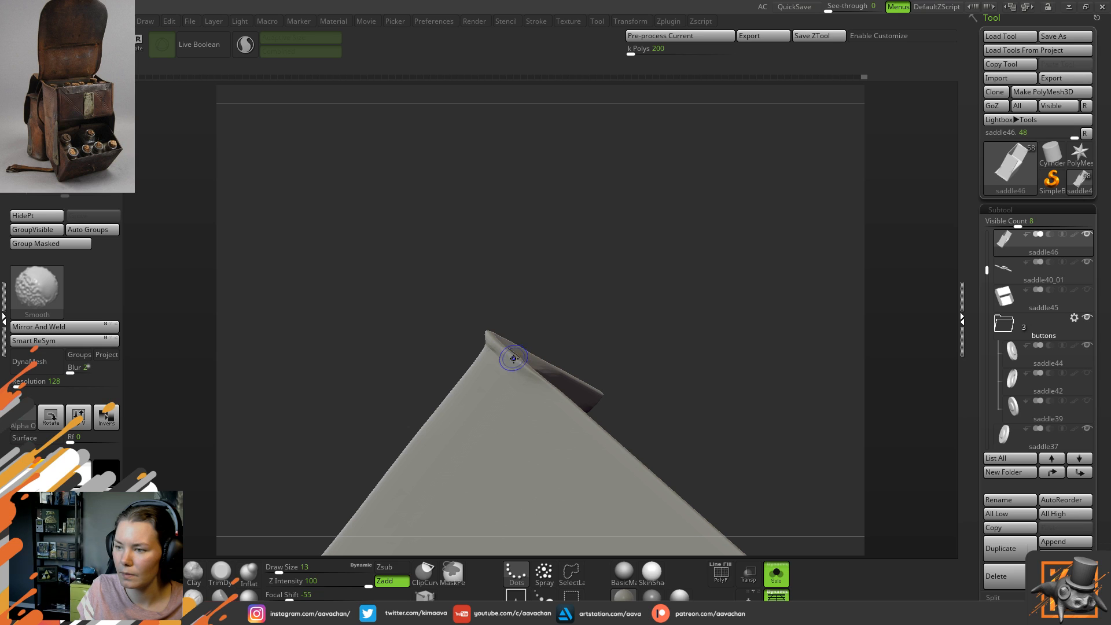
pyautogui.moveTo(485, 336)
pyautogui.keyDown('shift'); pyautogui.mouseDown()
pyautogui.moveTo(526, 280)
pyautogui.moveTo(558, 372)
pyautogui.moveTo(498, 442)
pyautogui.moveTo(630, 415)
pyautogui.moveTo(490, 353)
pyautogui.mouseUp(); pyautogui.keyUp('shift')
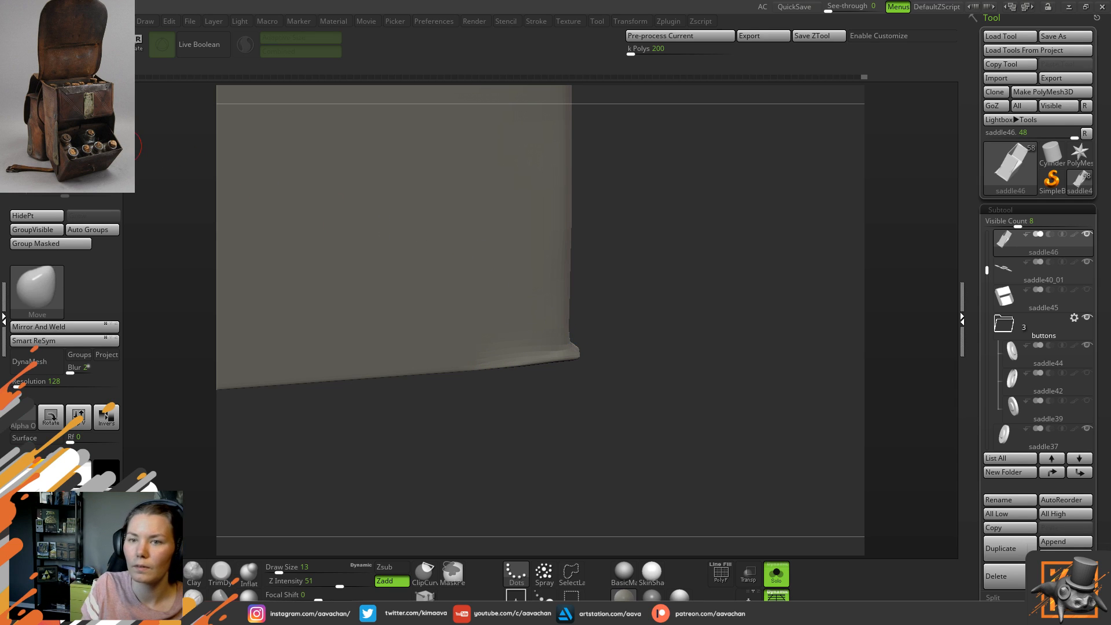
pyautogui.press('space')
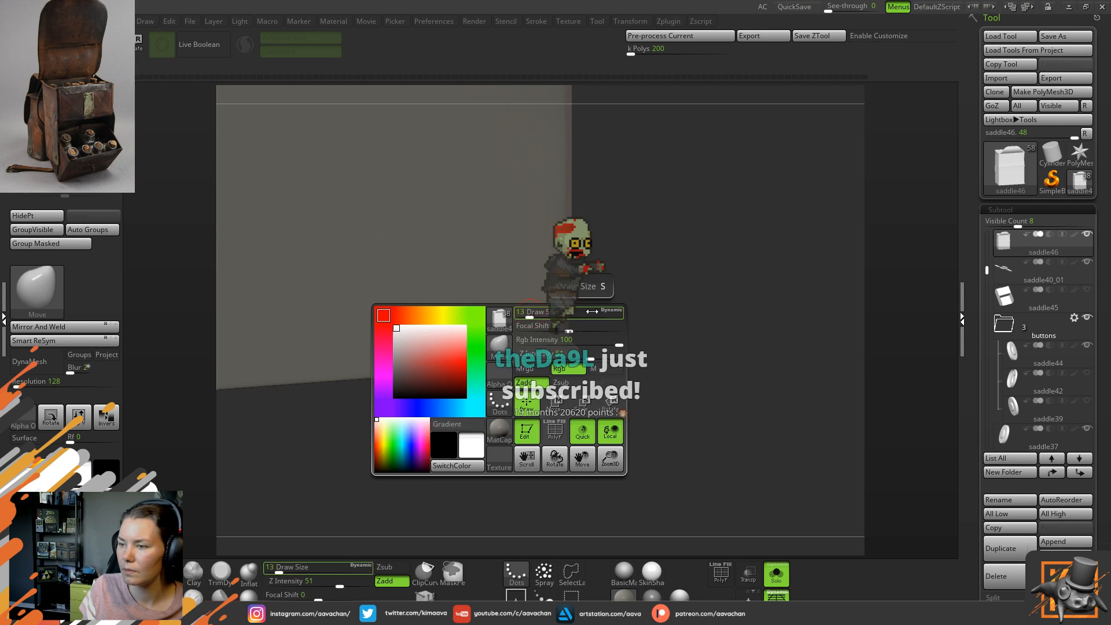
pyautogui.moveTo(630, 255); pyautogui.dragTo(614, 261)
pyautogui.press('space')
pyautogui.moveTo(552, 316); pyautogui.dragTo(561, 316)
pyautogui.moveTo(631, 347); pyautogui.dragTo(599, 341)
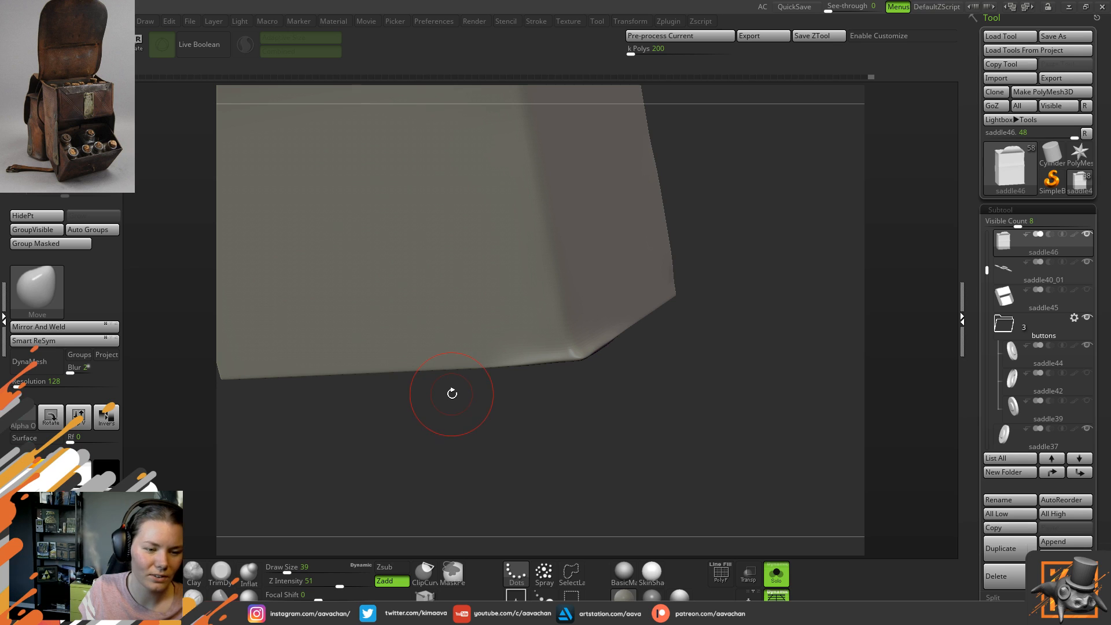
# - Reduce the draw size to 18, check the corner with and without the surrounding pieces, and smooth the corner's rounded rim
pyautogui.press('space')
pyautogui.moveTo(489, 300); pyautogui.dragTo(490, 299)
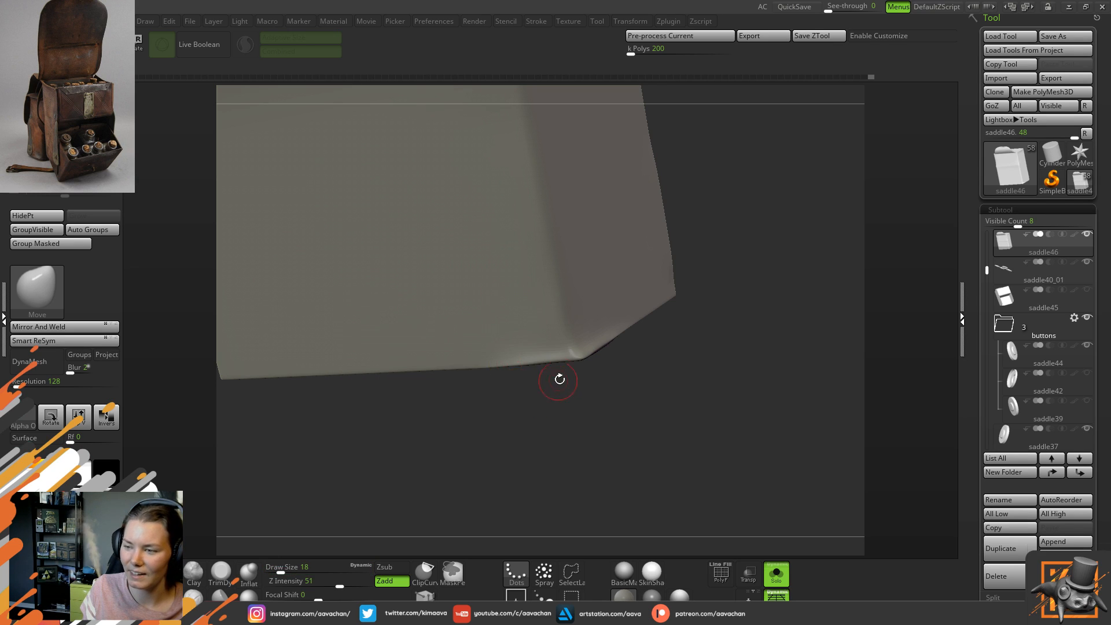
pyautogui.keyDown('alt'); pyautogui.moveTo(555, 382); pyautogui.dragTo(625, 438); pyautogui.keyUp('alt')
pyautogui.moveTo(694, 401)
pyautogui.mouseDown()
pyautogui.moveTo(664, 431)
pyautogui.moveTo(689, 396)
pyautogui.moveTo(685, 318)
pyautogui.moveTo(572, 312)
pyautogui.mouseUp()
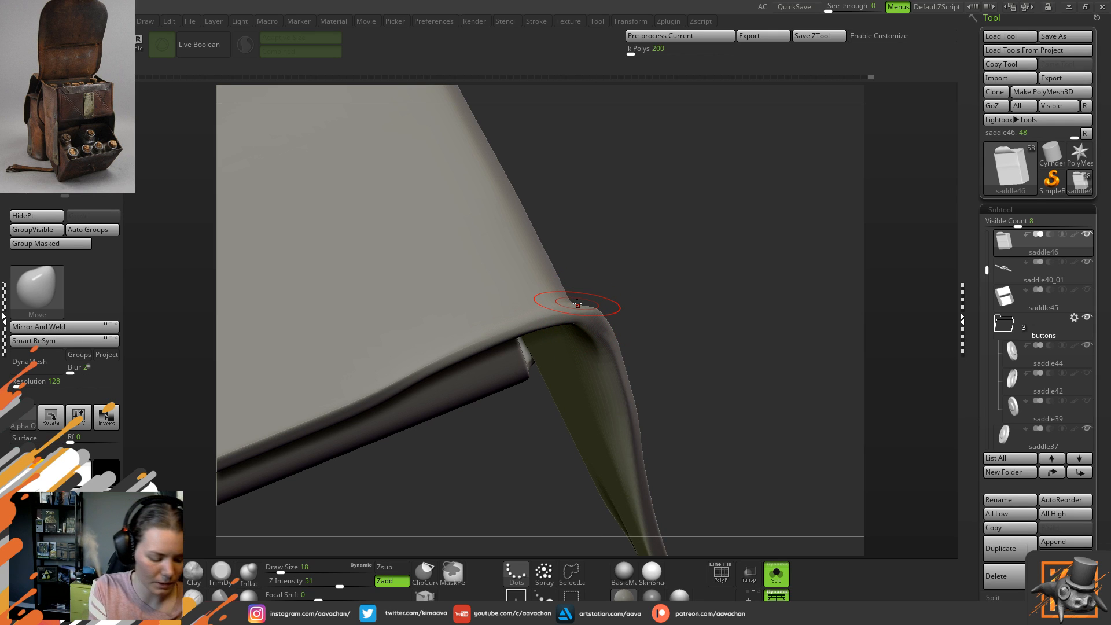
pyautogui.moveTo(590, 251); pyautogui.dragTo(570, 416)
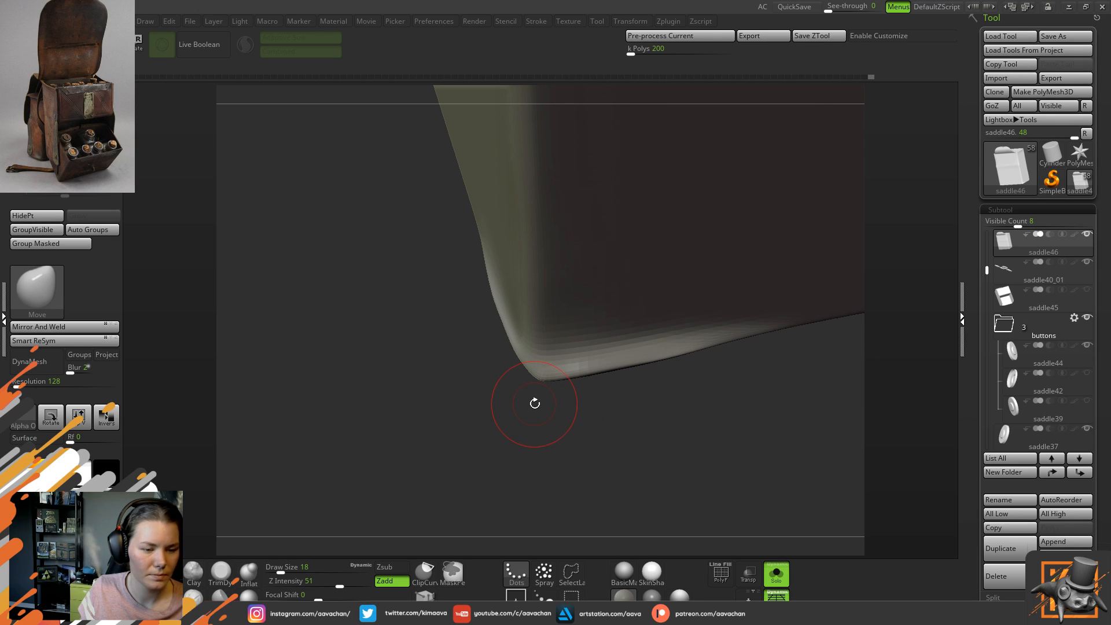
pyautogui.moveTo(493, 401); pyautogui.dragTo(387, 187)
pyautogui.click(773, 573)
pyautogui.moveTo(711, 459); pyautogui.dragTo(338, 546)
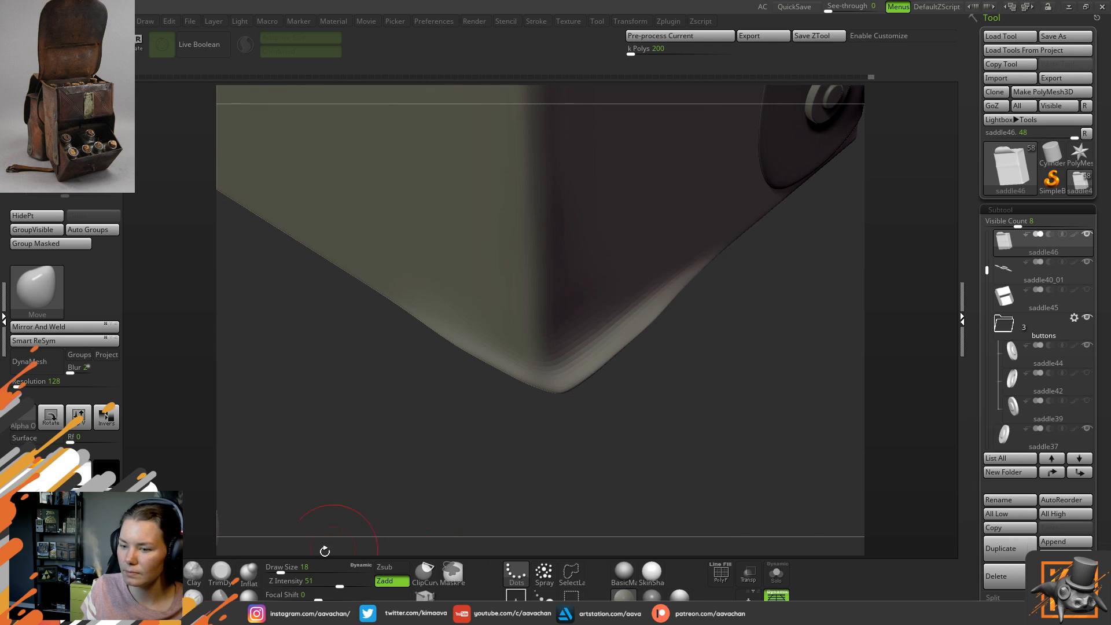
pyautogui.click(776, 573)
pyautogui.moveTo(727, 505); pyautogui.dragTo(527, 391)
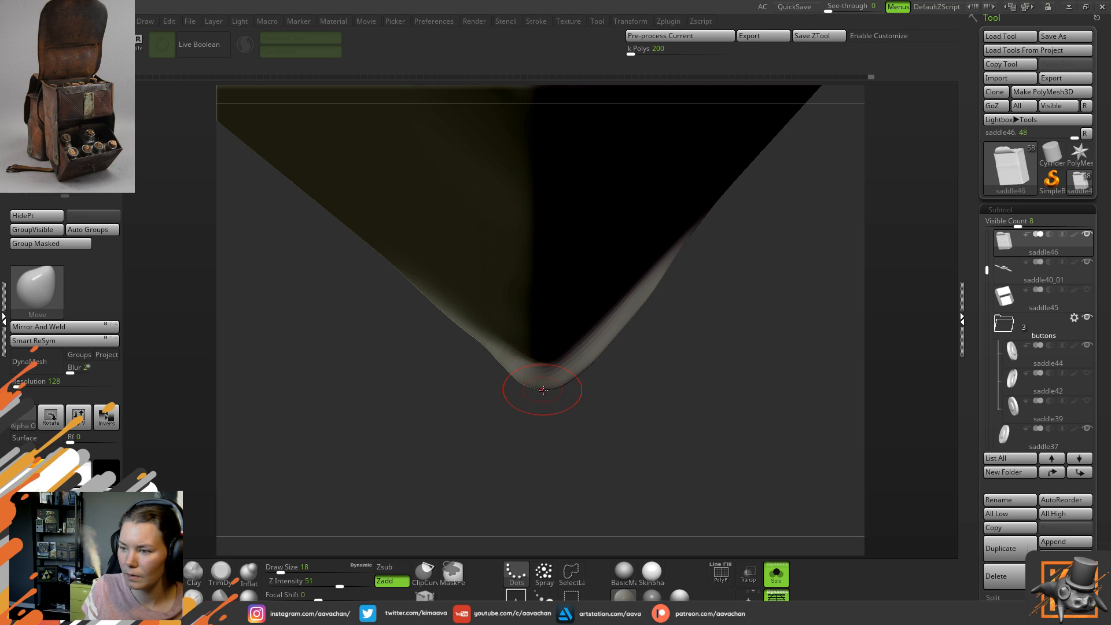
pyautogui.press('shift')
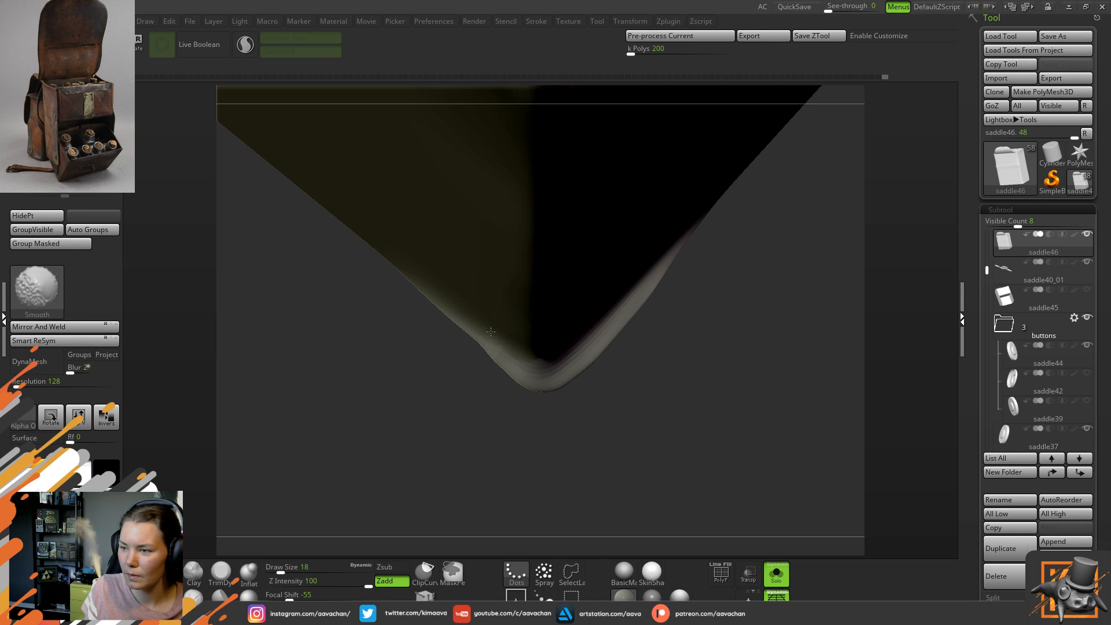
pyautogui.keyDown('ctrl'); pyautogui.moveTo(586, 306); pyautogui.dragTo(436, 159, button='right'); pyautogui.keyUp('ctrl')
pyautogui.moveTo(621, 436)
pyautogui.mouseDown()
pyautogui.moveTo(672, 419)
pyautogui.moveTo(631, 396)
pyautogui.moveTo(651, 396)
pyautogui.mouseUp()
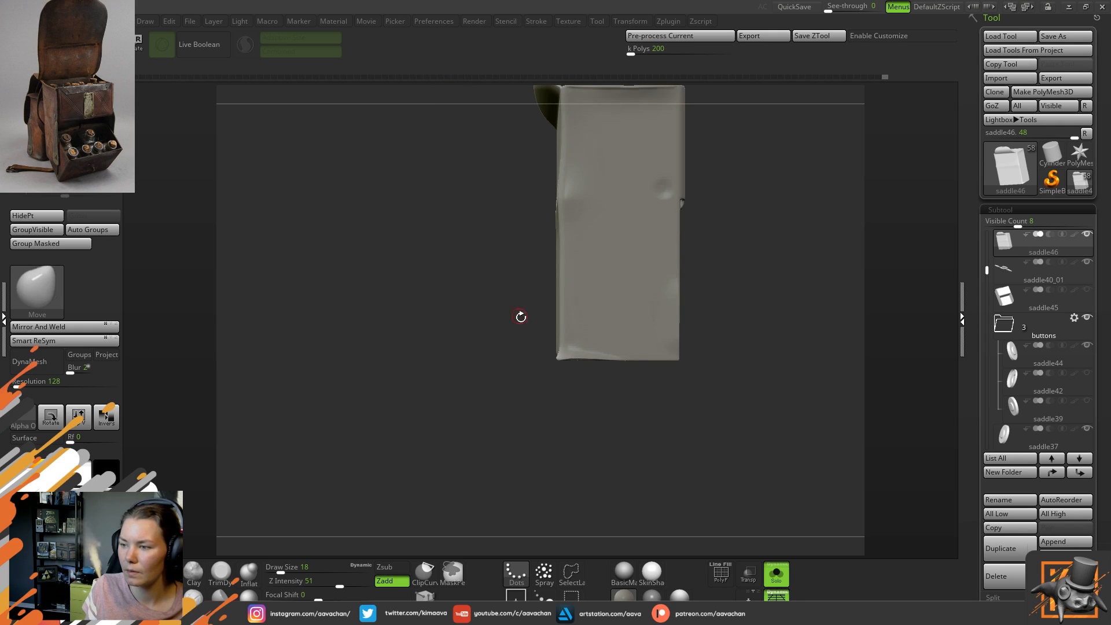
# - Adjust the silhouette of the pocket's lower back corner with the Move brush, varying the draw size
pyautogui.keyDown('ctrl'); pyautogui.moveTo(515, 311); pyautogui.dragTo(633, 499, button='right'); pyautogui.keyUp('ctrl')
pyautogui.press('space')
pyautogui.moveTo(551, 348)
pyautogui.mouseDown()
pyautogui.moveTo(558, 300)
pyautogui.moveTo(573, 288)
pyautogui.moveTo(562, 289)
pyautogui.moveTo(561, 218)
pyautogui.moveTo(566, 319)
pyautogui.moveTo(561, 263)
pyautogui.mouseUp()
pyautogui.press('space')
pyautogui.press('space')
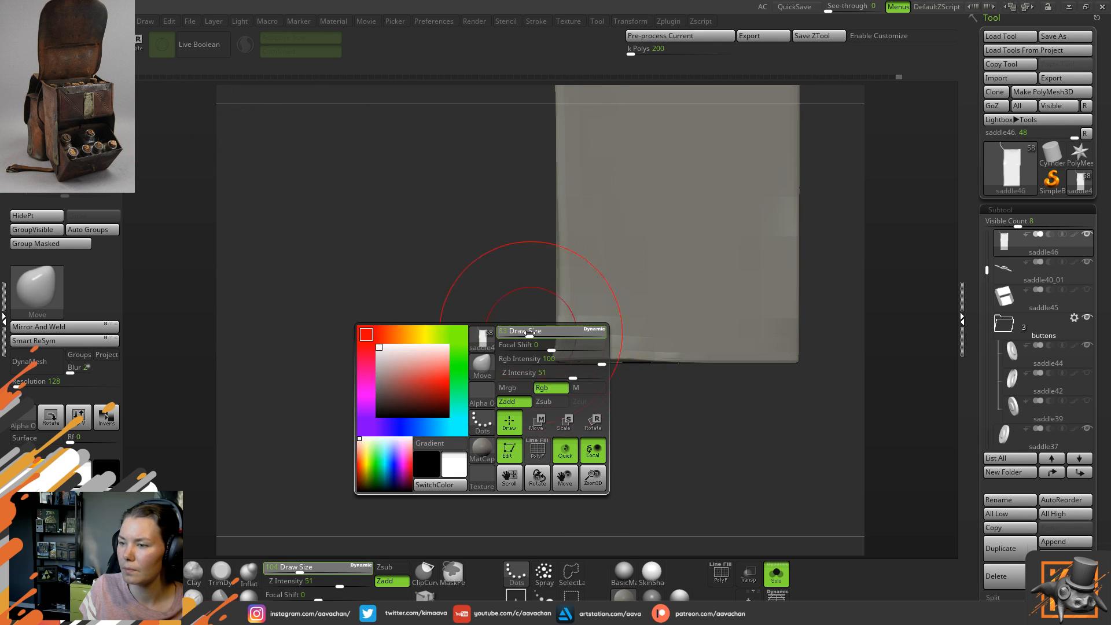
pyautogui.moveTo(512, 332); pyautogui.dragTo(506, 332)
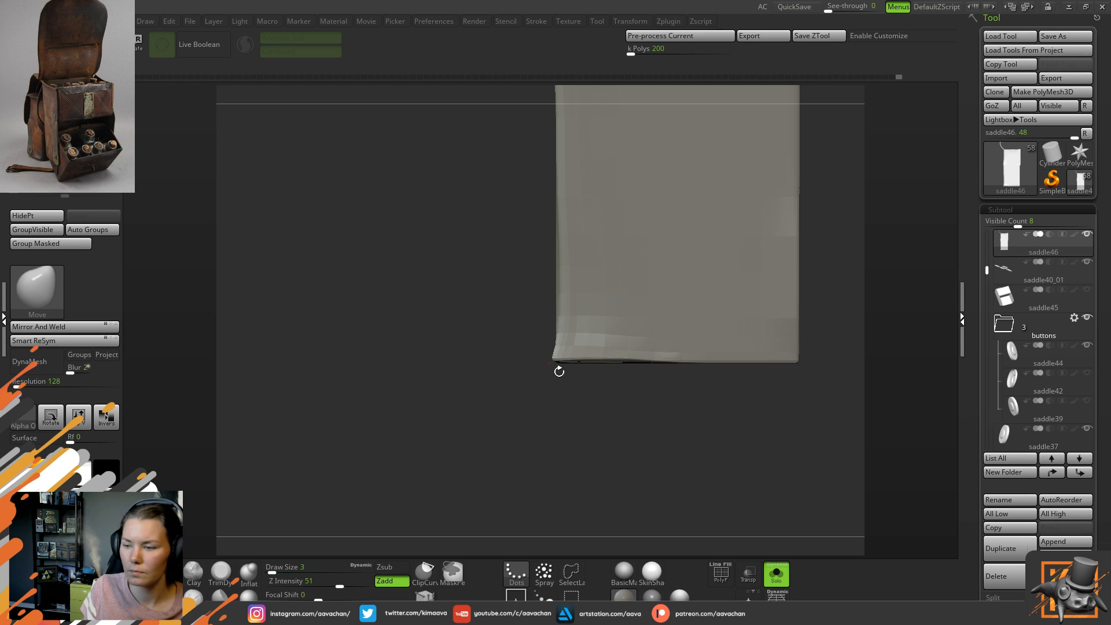
# - Leave Solo mode to show the whole bag and turn the perspective view back on
pyautogui.click(775, 573)
pyautogui.keyDown('alt'); pyautogui.moveTo(723, 442); pyautogui.dragTo(585, 338); pyautogui.keyUp('alt')
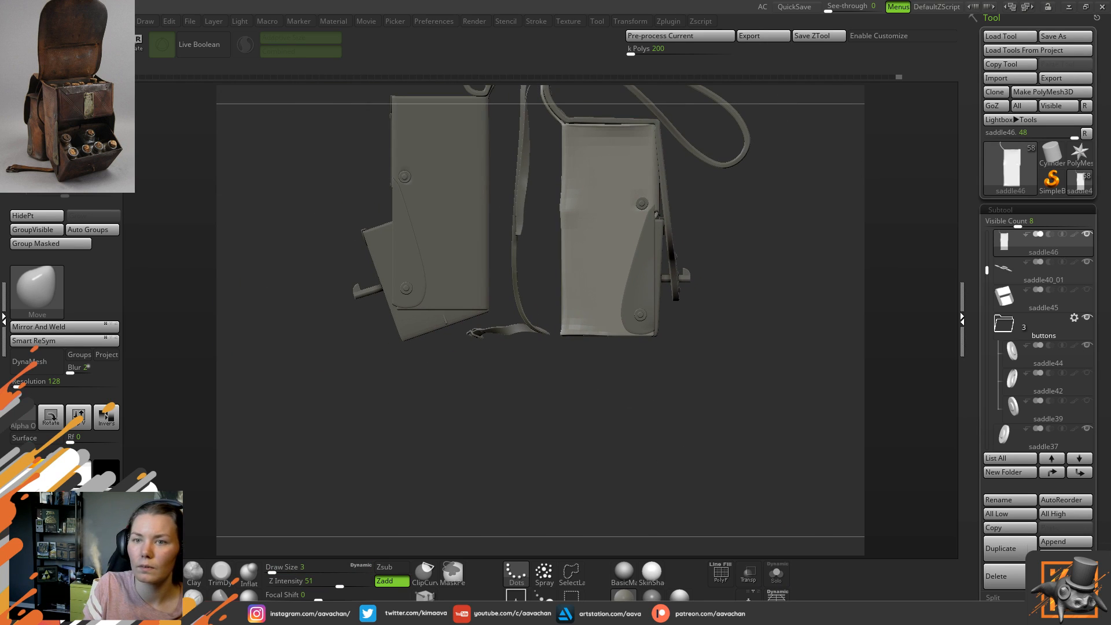
pyautogui.moveTo(652, 382); pyautogui.dragTo(611, 478)
pyautogui.moveTo(620, 438); pyautogui.dragTo(622, 412)
pyautogui.keyDown('alt'); pyautogui.moveTo(604, 375); pyautogui.dragTo(609, 446); pyautogui.keyUp('alt')
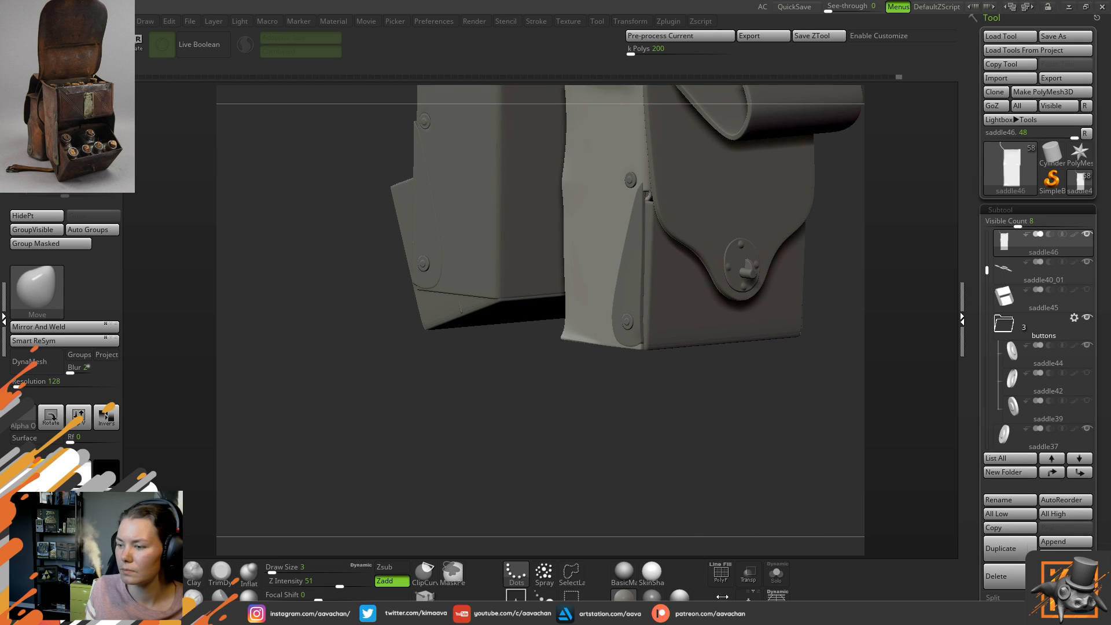
pyautogui.click(775, 593)
pyautogui.moveTo(515, 369)
pyautogui.mouseDown()
pyautogui.moveTo(473, 486)
pyautogui.moveTo(518, 485)
pyautogui.mouseUp()
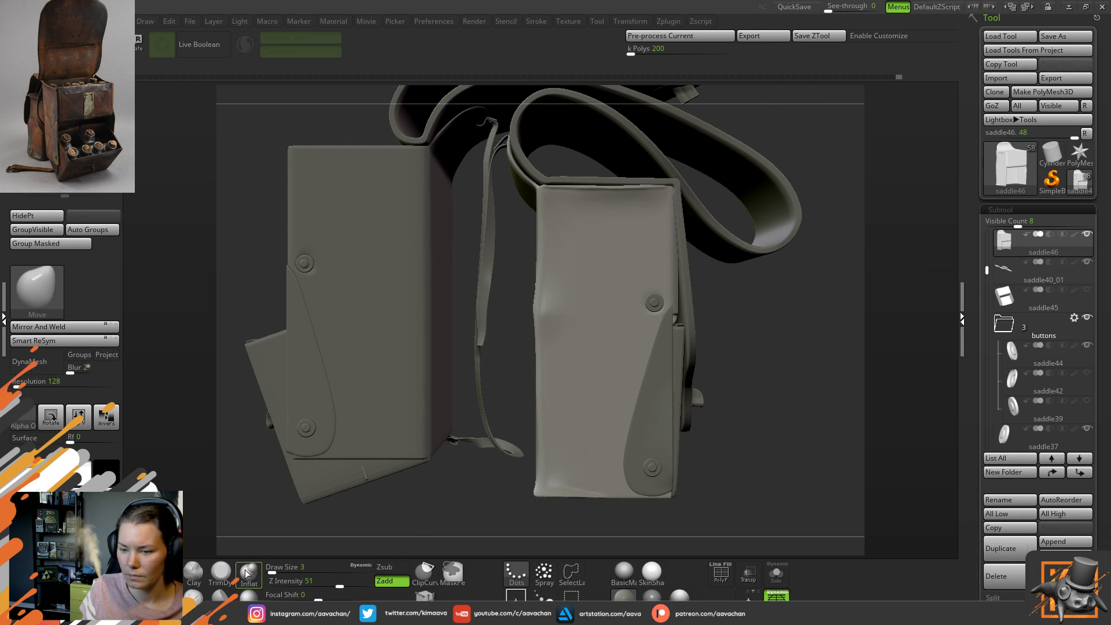
# - Reshape the pocket's lower back corner and bottom edge with the Move brush at draw size 56, and smooth them
pyautogui.press('space')
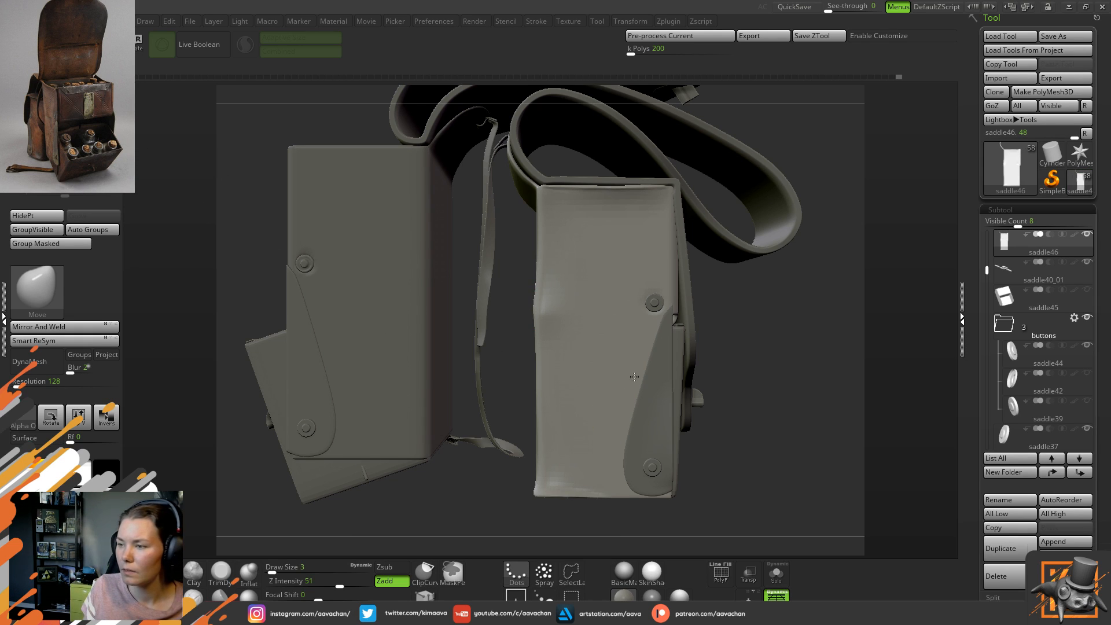
pyautogui.press('space')
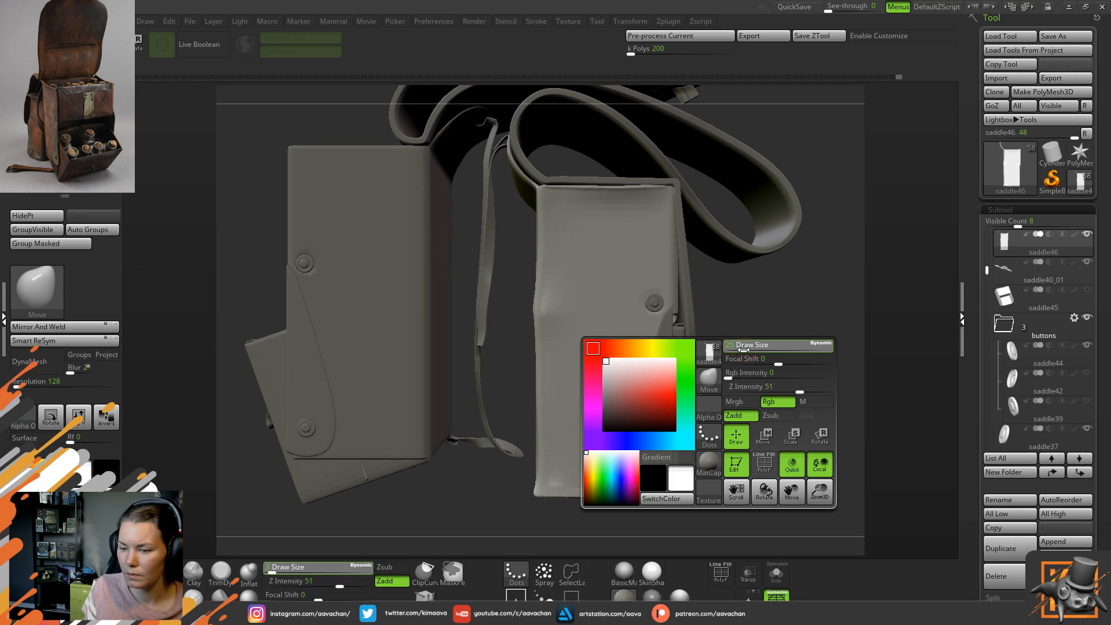
pyautogui.moveTo(743, 350); pyautogui.dragTo(741, 350)
pyautogui.keyDown('alt'); pyautogui.moveTo(496, 503); pyautogui.dragTo(527, 408); pyautogui.keyUp('alt')
pyautogui.press('space')
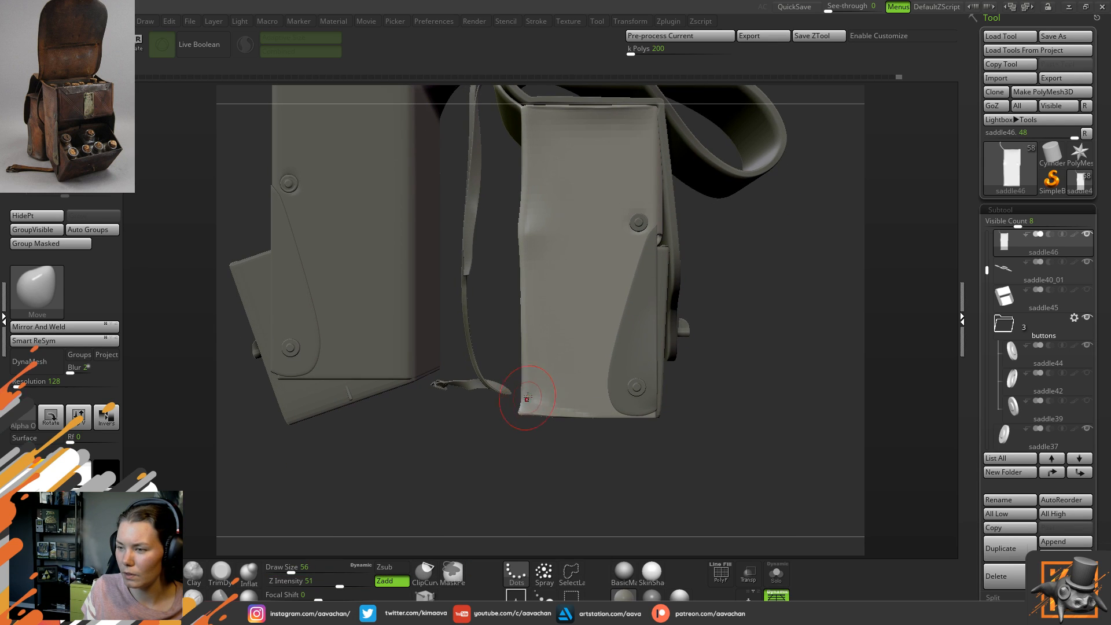
pyautogui.moveTo(577, 412); pyautogui.dragTo(581, 411)
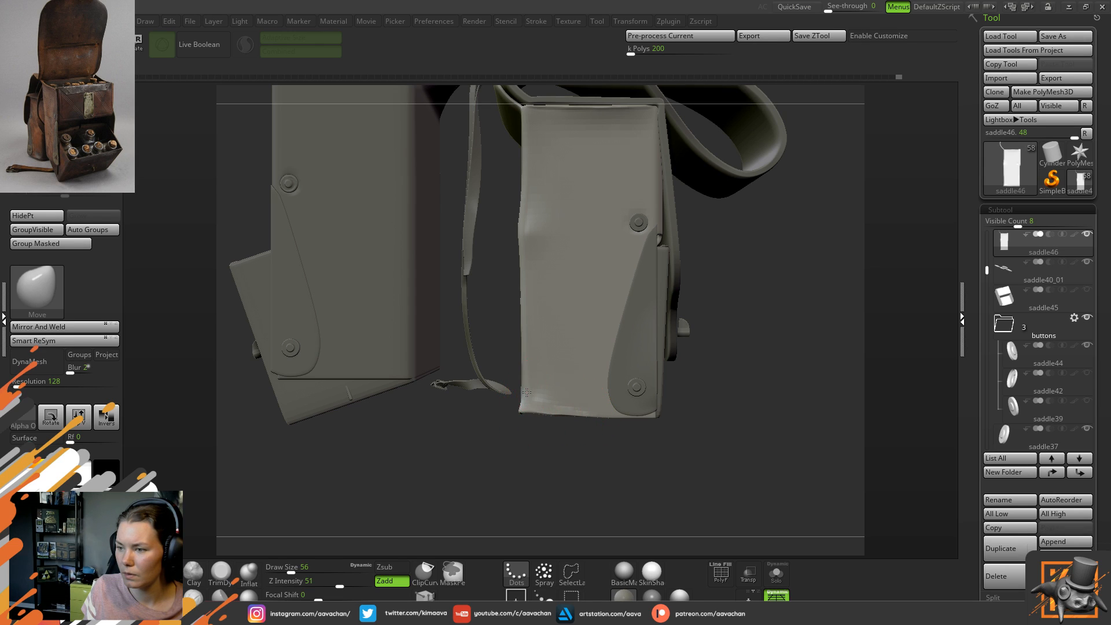
pyautogui.press('ctrl')
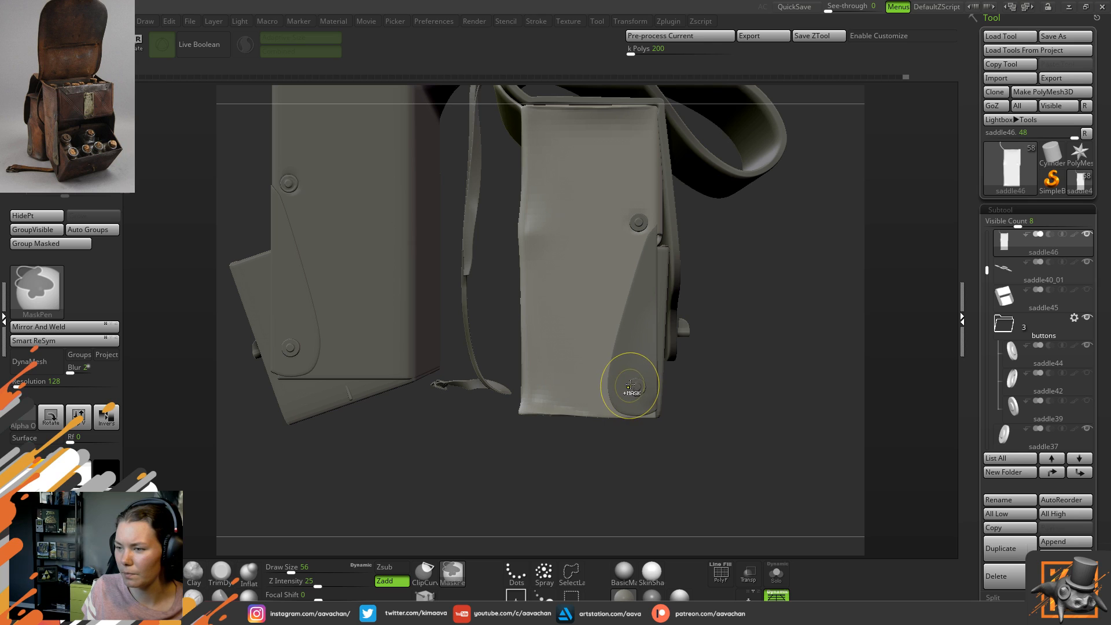
pyautogui.moveTo(588, 426)
pyautogui.mouseDown()
pyautogui.moveTo(528, 470)
pyautogui.moveTo(565, 394)
pyautogui.moveTo(538, 398)
pyautogui.mouseUp()
pyautogui.press('shift')
pyautogui.moveTo(516, 440)
pyautogui.mouseDown()
pyautogui.moveTo(568, 442)
pyautogui.moveTo(561, 476)
pyautogui.moveTo(506, 457)
pyautogui.moveTo(539, 517)
pyautogui.mouseUp()
pyautogui.press('shift')
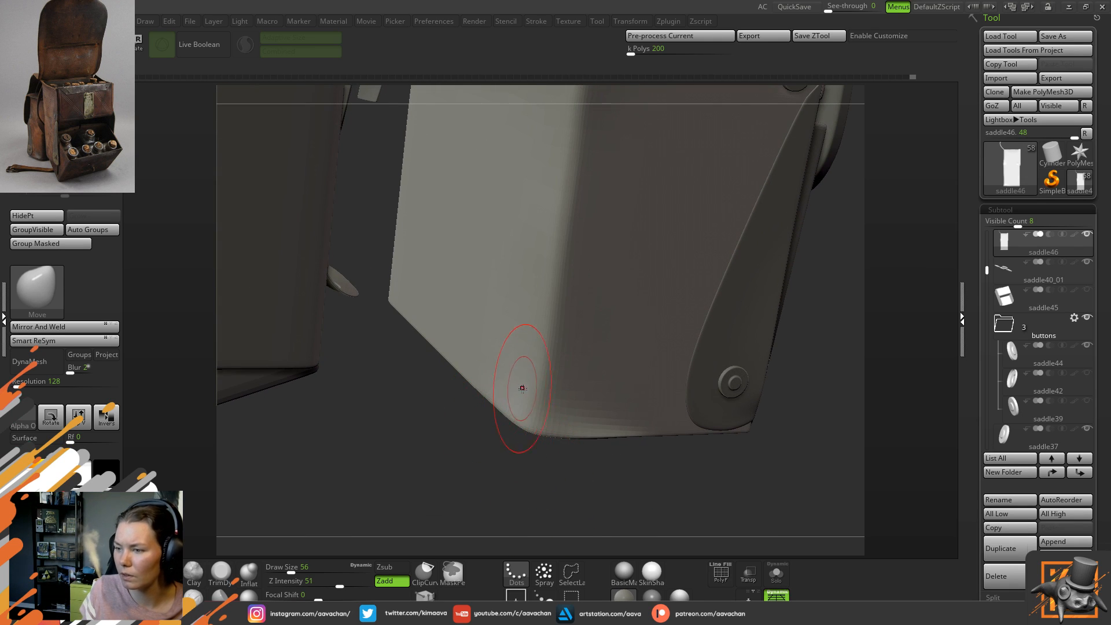
# - Carve a shallow crease just above the pocket's bottom edge at the corner with the DamStandard brush at draw size 18
pyautogui.press('space')
pyautogui.moveTo(523, 395); pyautogui.dragTo(513, 398)
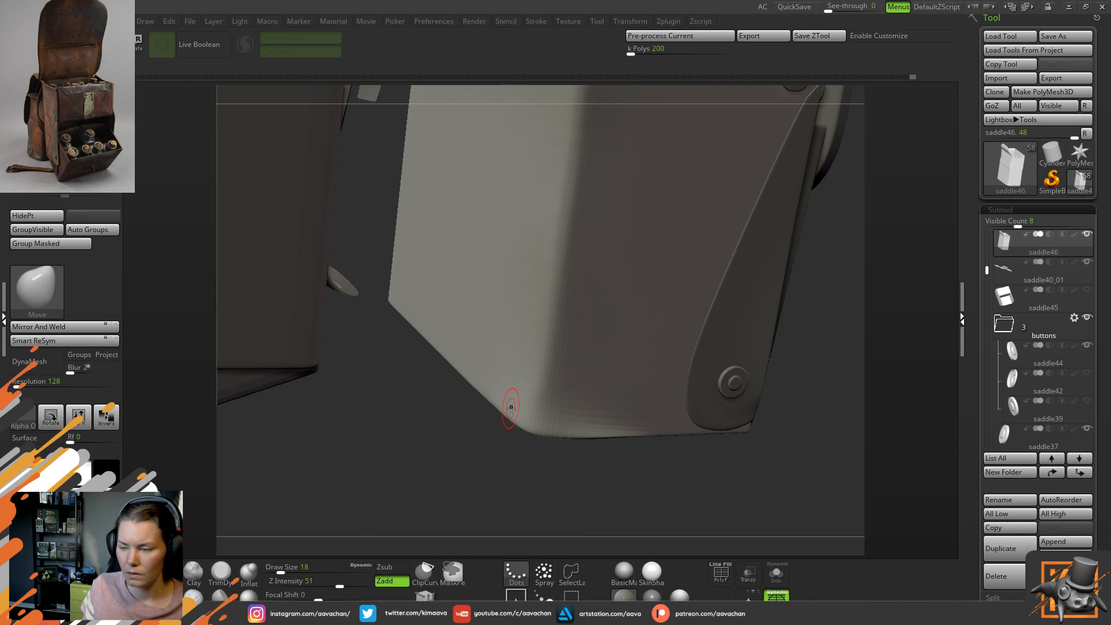
pyautogui.press('b')
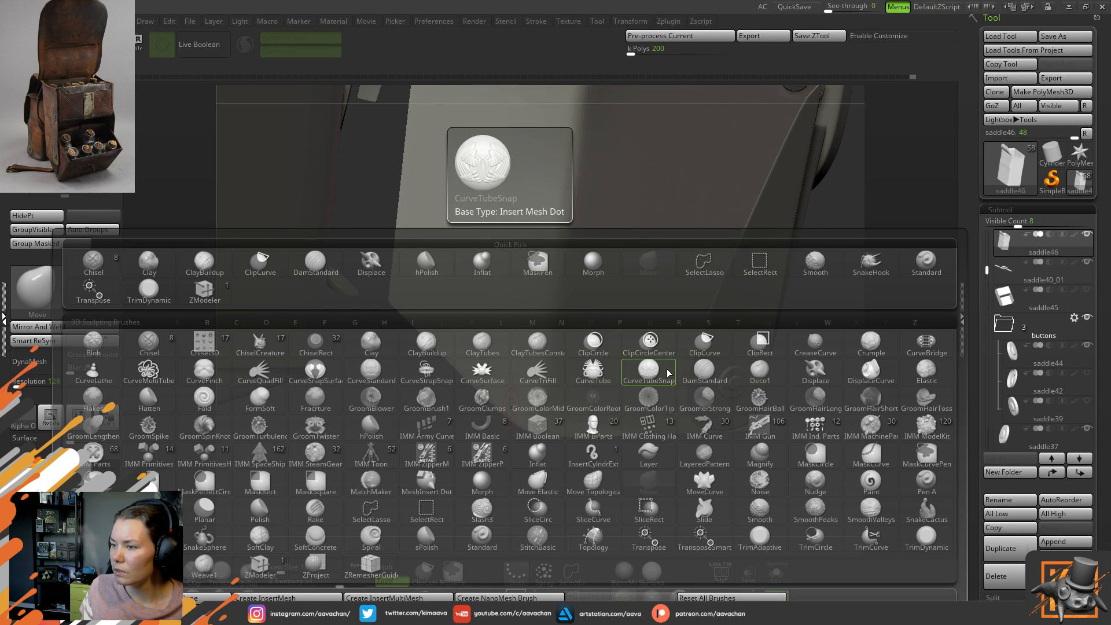
pyautogui.click(704, 370)
pyautogui.moveTo(596, 467); pyautogui.dragTo(521, 426)
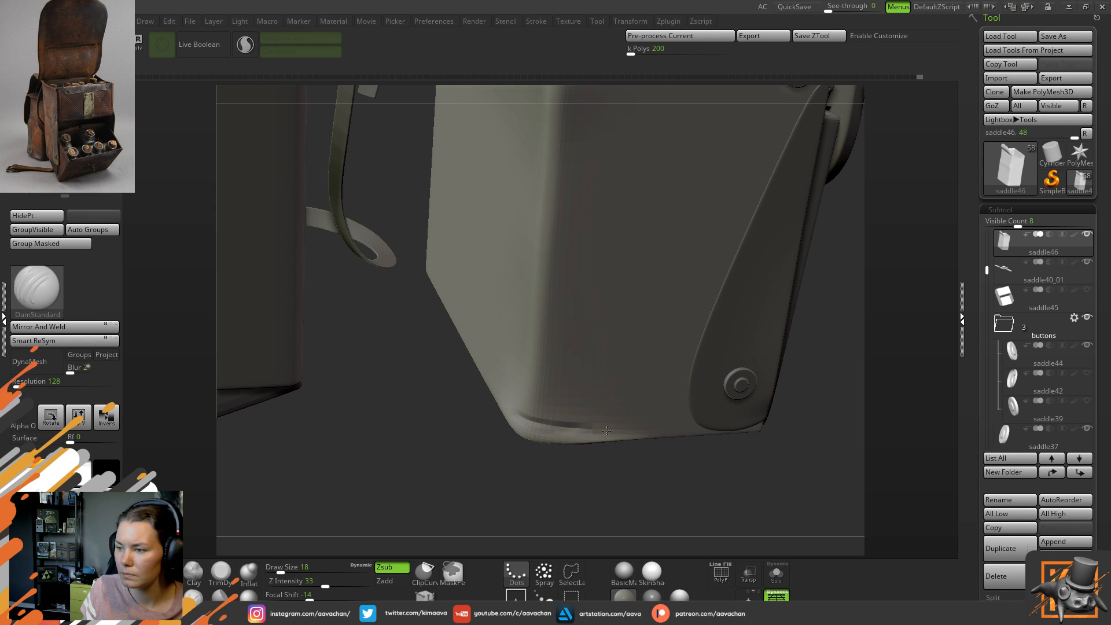
pyautogui.moveTo(419, 432)
pyautogui.mouseDown()
pyautogui.moveTo(606, 408)
pyautogui.moveTo(591, 407)
pyautogui.mouseUp()
# - Switch the pocket piece to a higher subdivision level and view the creased corner from the side
pyautogui.hotkey('ctrl', 'z')
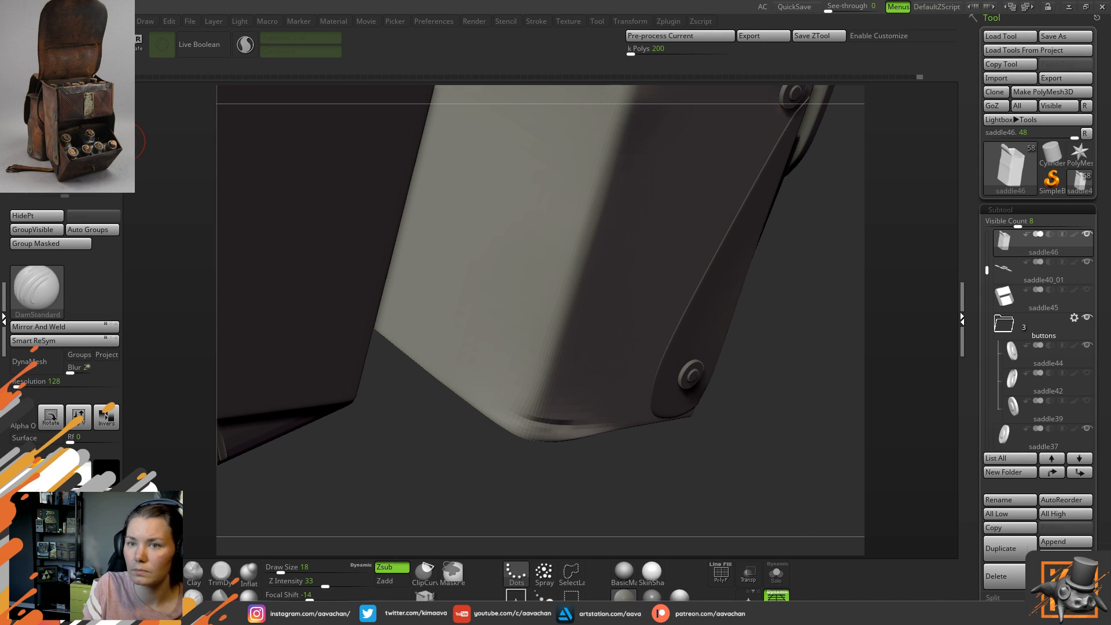
pyautogui.hotkey('ctrl', 'd')
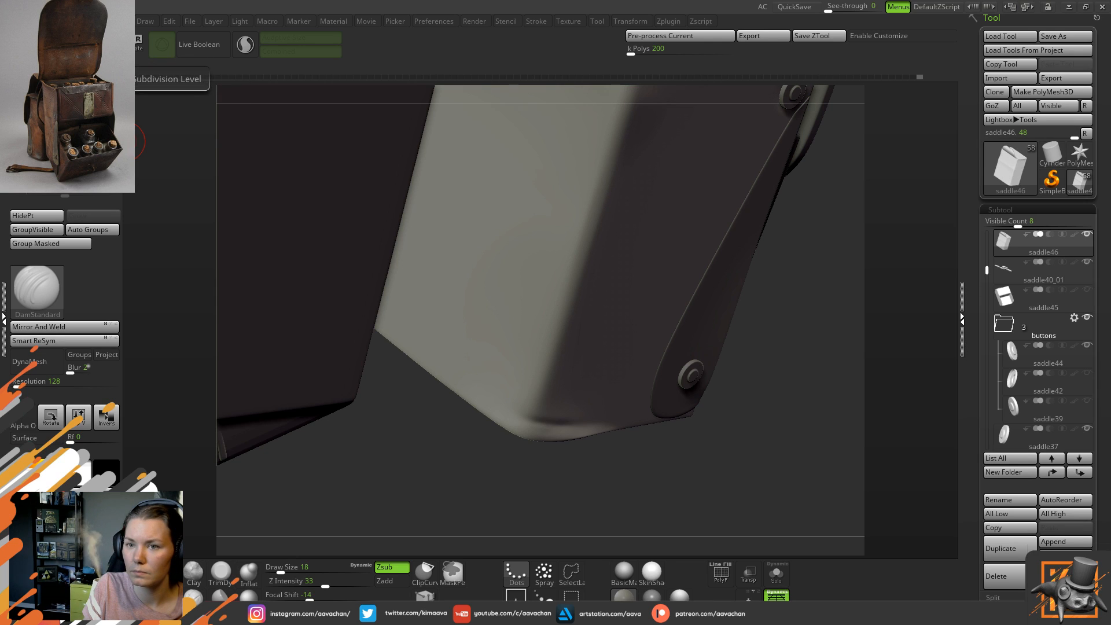
pyautogui.moveTo(417, 429); pyautogui.dragTo(347, 431)
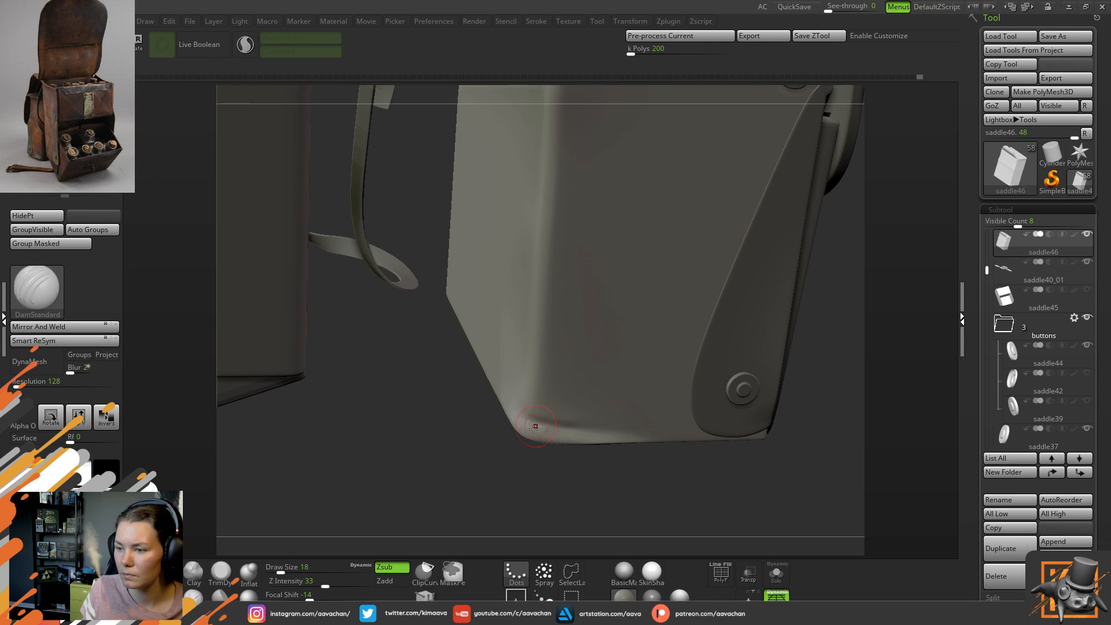
# - Puff up the creased lower corner with the Inflat brush at draw sizes 12 and 22, and smooth the swelling
pyautogui.click(258, 583)
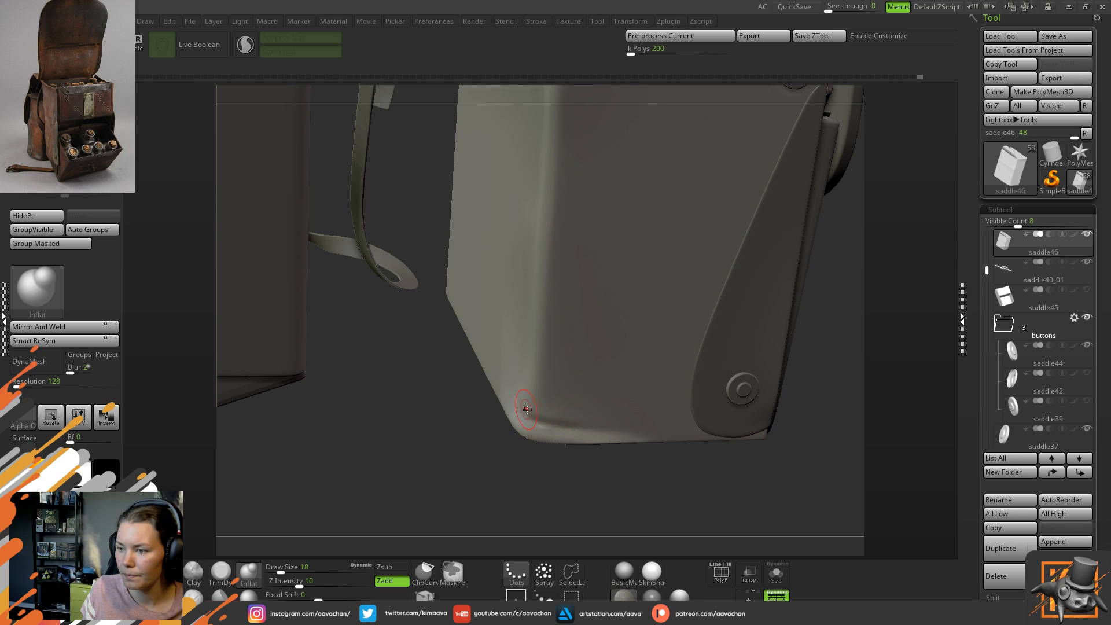
pyautogui.press('space')
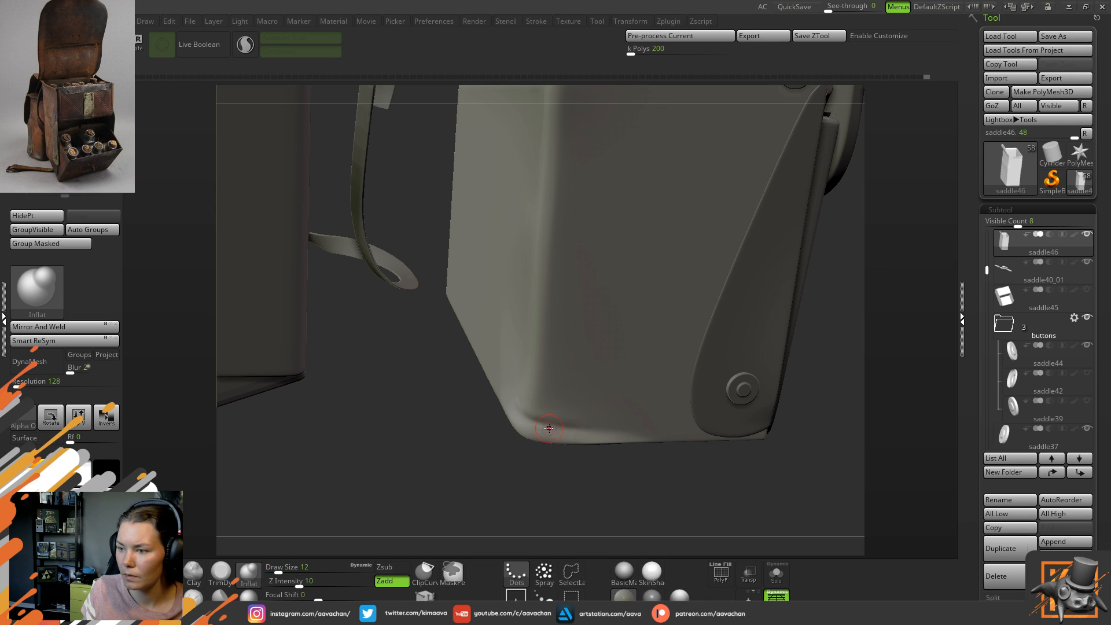
pyautogui.press('shift')
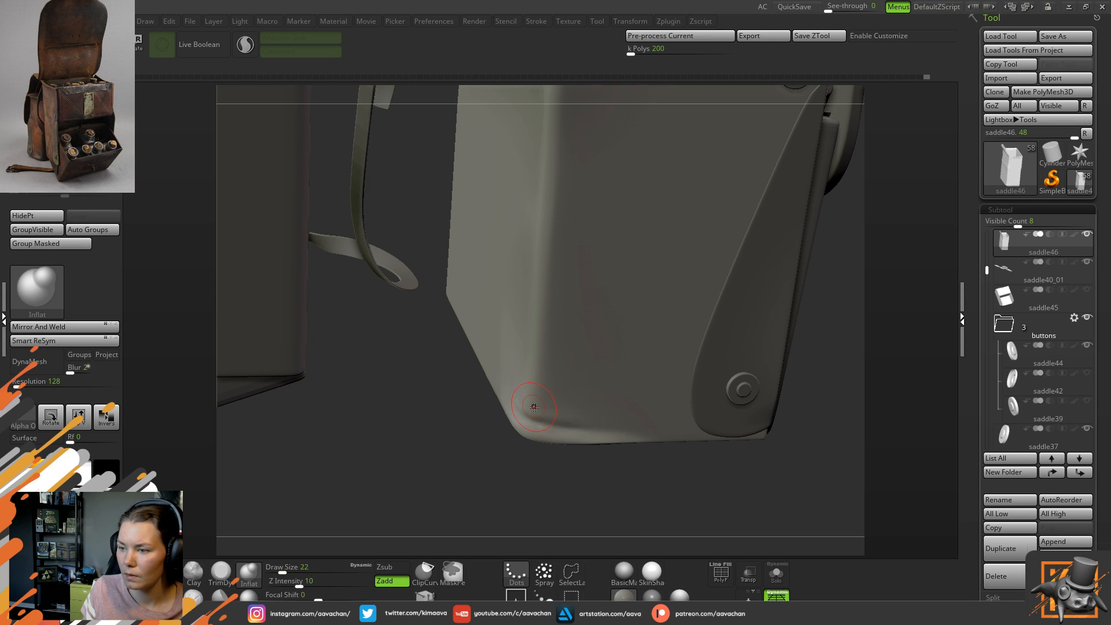
pyautogui.press('shift')
pyautogui.keyDown('shift'); pyautogui.moveTo(537, 408); pyautogui.dragTo(559, 415); pyautogui.keyUp('shift')
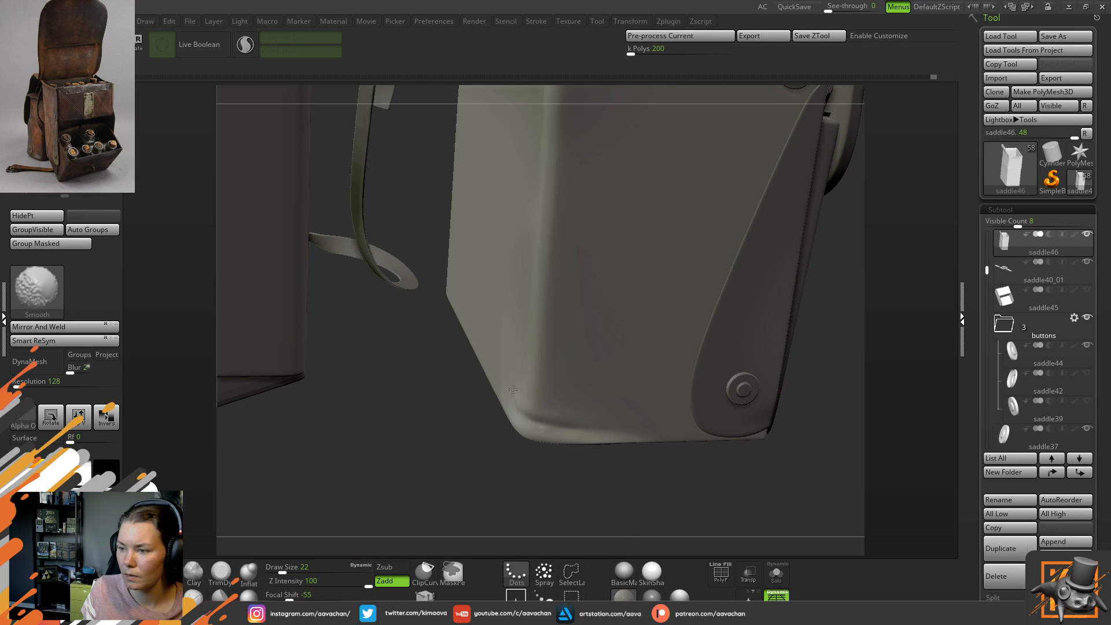
# - Nudge the surface beside the lower corner crease with the Move brush at draw size 23 and smooth it
pyautogui.press('space')
pyautogui.moveTo(534, 379); pyautogui.dragTo(532, 406)
pyautogui.press('space')
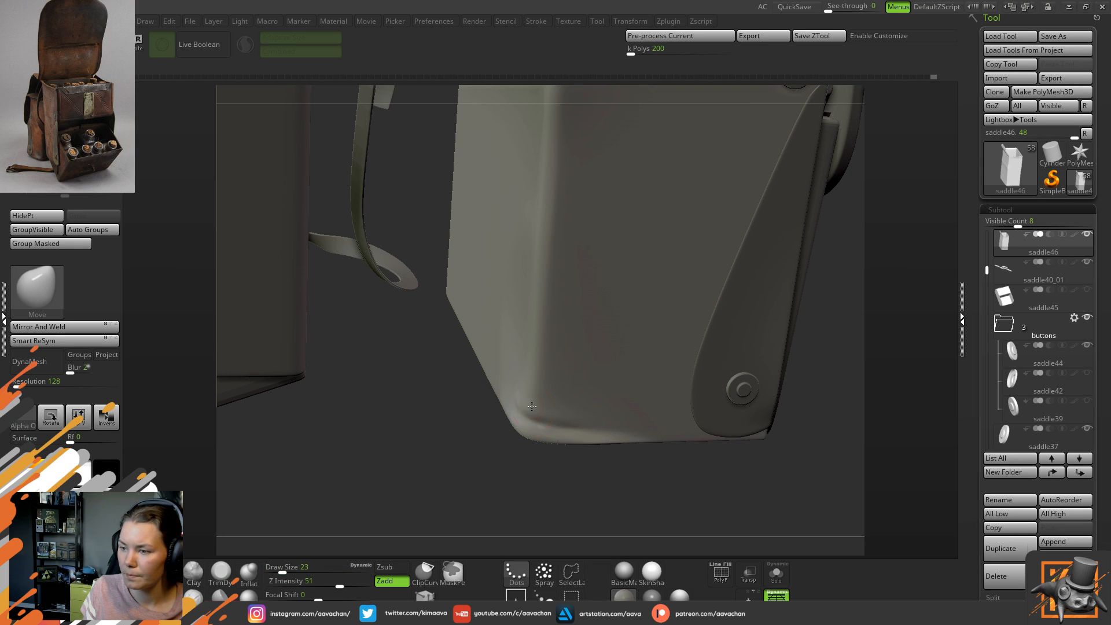
pyautogui.press('shift')
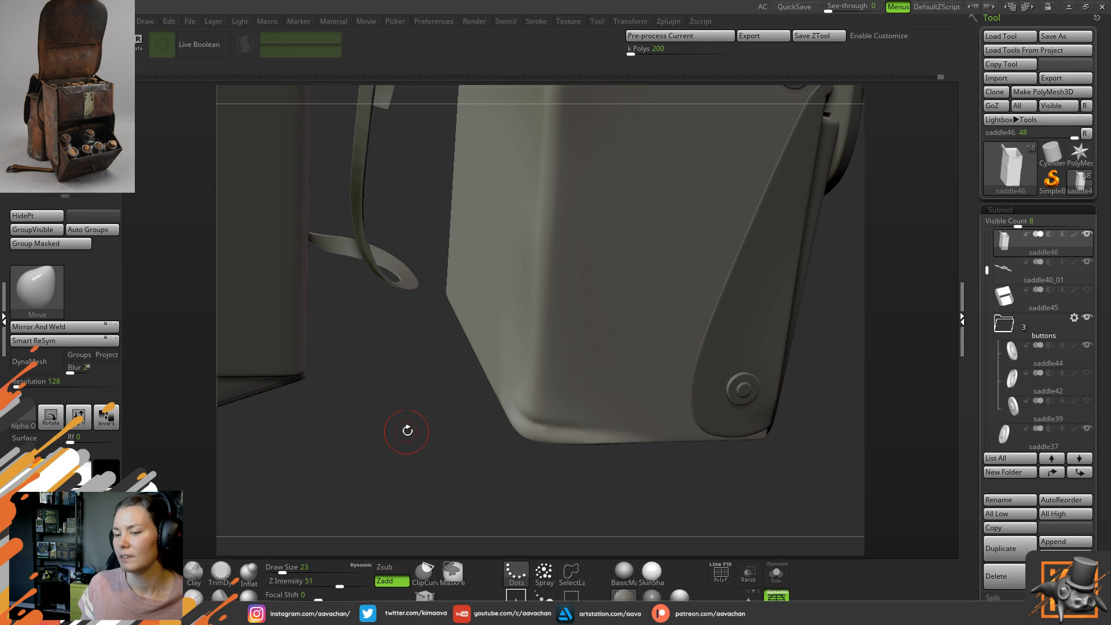
# - Carve a second short crease above the pocket's lower corner with the DamStandard brush at draw size 23, and smooth it into the edge
pyautogui.press('b')
pyautogui.press('d')
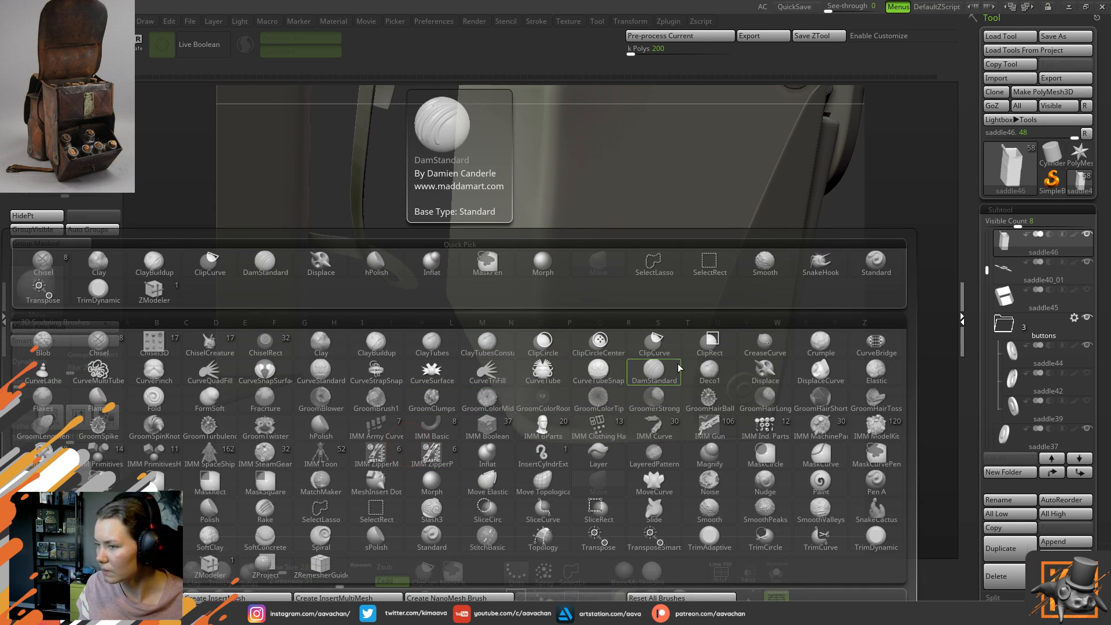
pyautogui.press('s')
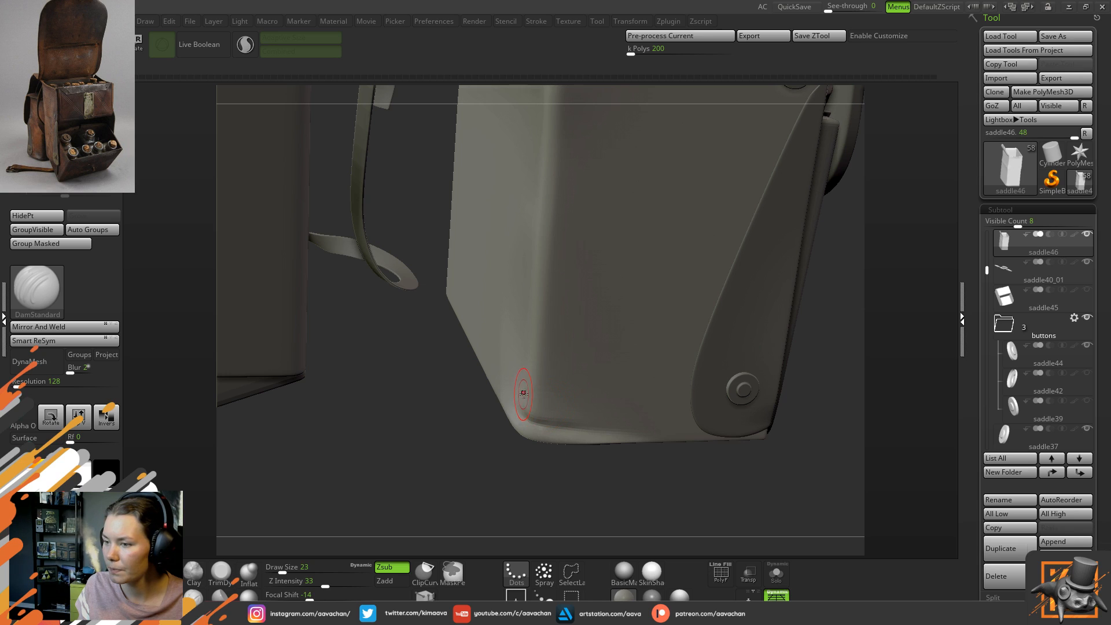
pyautogui.moveTo(527, 397); pyautogui.dragTo(555, 406)
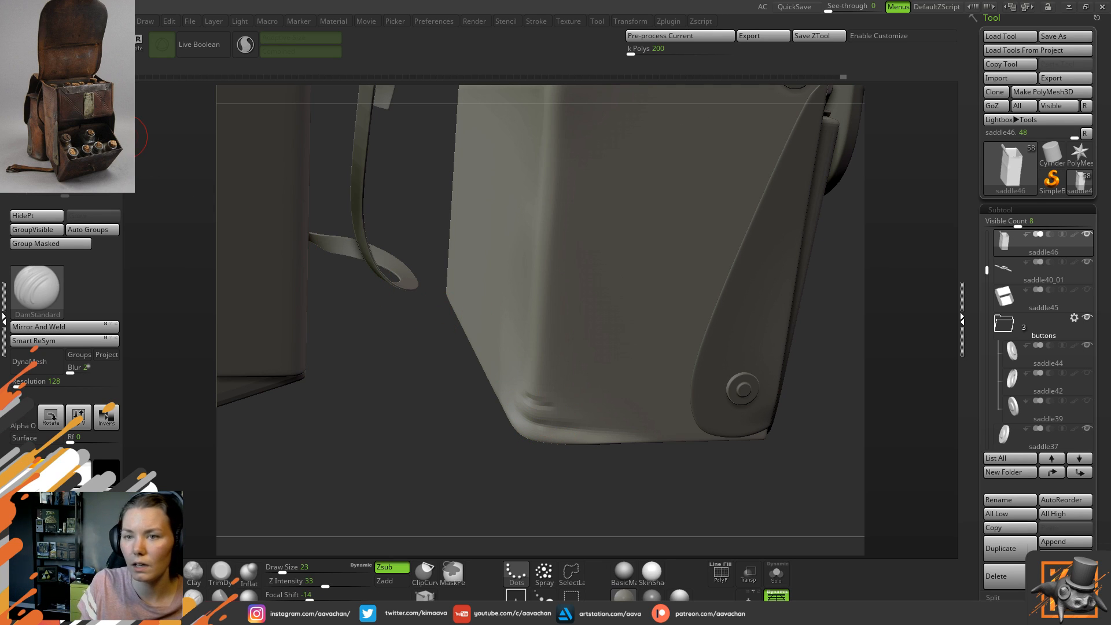
pyautogui.moveTo(534, 374)
pyautogui.keyDown('shift'); pyautogui.mouseDown()
pyautogui.moveTo(544, 397)
pyautogui.moveTo(534, 379)
pyautogui.mouseUp(); pyautogui.keyUp('shift')
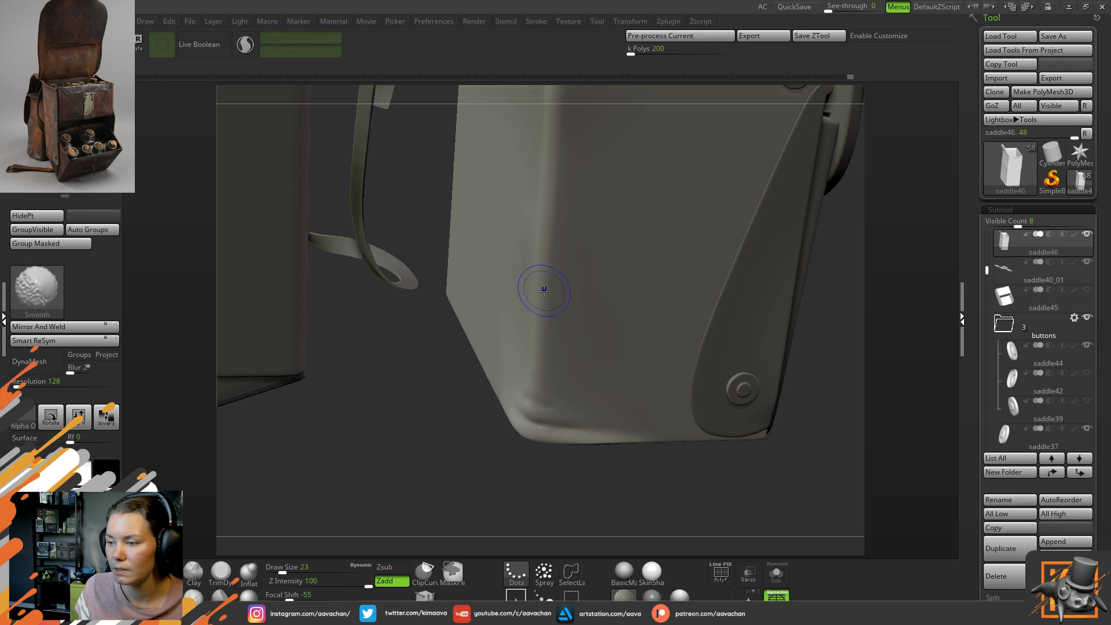
pyautogui.moveTo(538, 395)
pyautogui.keyDown('shift'); pyautogui.mouseDown()
pyautogui.moveTo(528, 388)
pyautogui.moveTo(541, 376)
pyautogui.mouseUp(); pyautogui.keyUp('shift')
pyautogui.moveTo(509, 467)
pyautogui.mouseDown()
pyautogui.moveTo(472, 451)
pyautogui.moveTo(486, 457)
pyautogui.moveTo(566, 372)
pyautogui.moveTo(543, 370)
pyautogui.moveTo(541, 394)
pyautogui.moveTo(558, 370)
pyautogui.mouseUp()
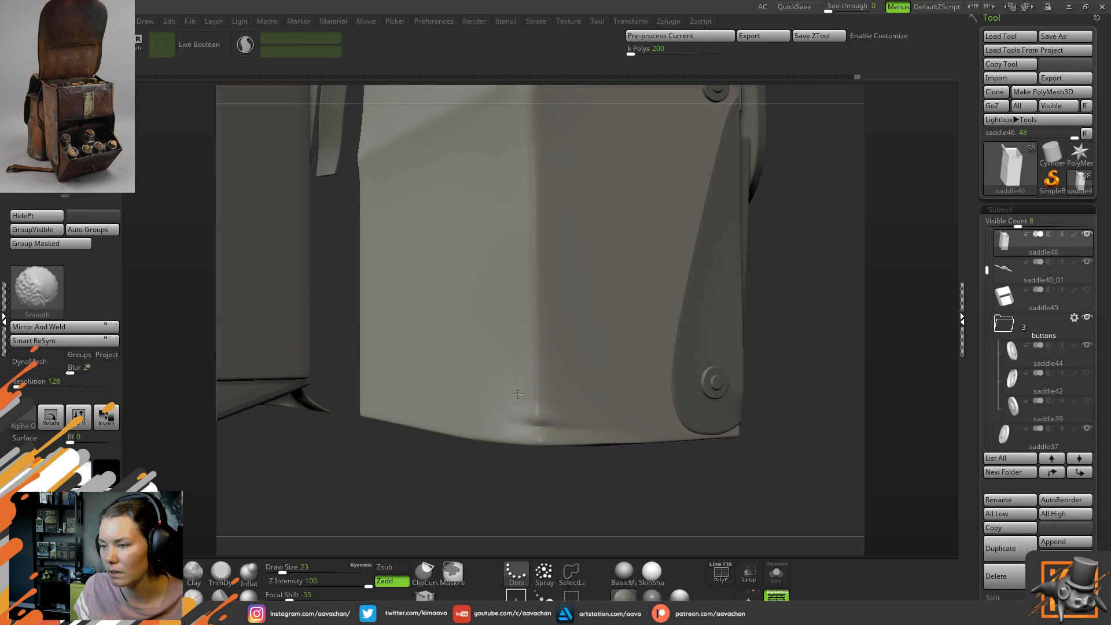
# - View the whole bag, return to the pocket's narrow side, and set the brush draw size to 39
pyautogui.moveTo(496, 446)
pyautogui.mouseDown()
pyautogui.moveTo(476, 476)
pyautogui.moveTo(420, 437)
pyautogui.mouseUp()
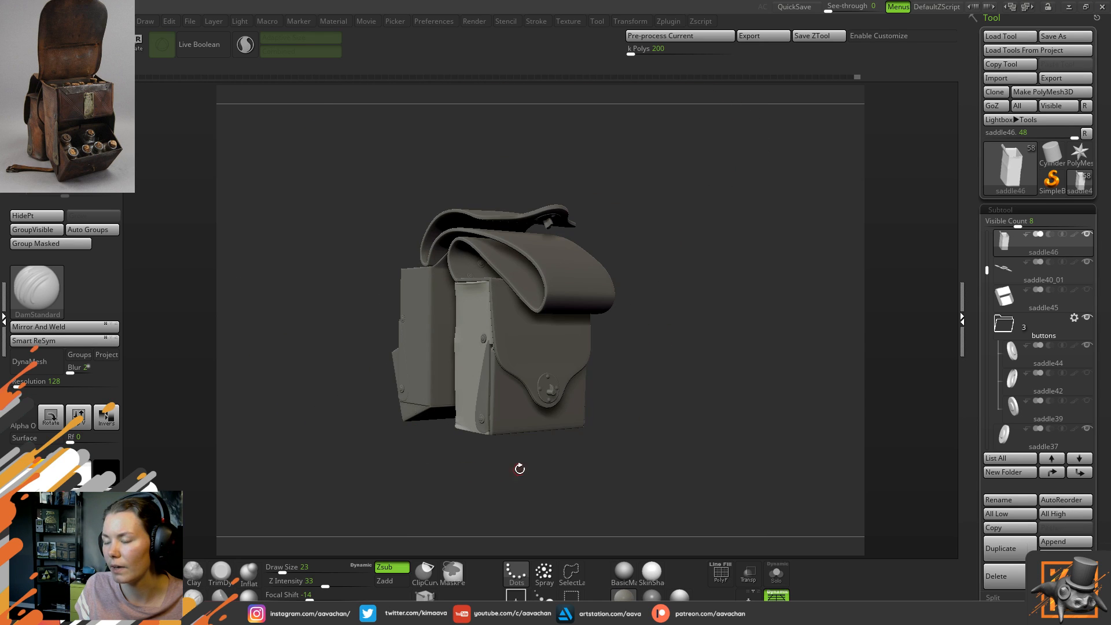
pyautogui.moveTo(516, 469); pyautogui.dragTo(539, 476)
pyautogui.keyDown('alt'); pyautogui.moveTo(470, 448); pyautogui.dragTo(500, 499); pyautogui.keyUp('alt')
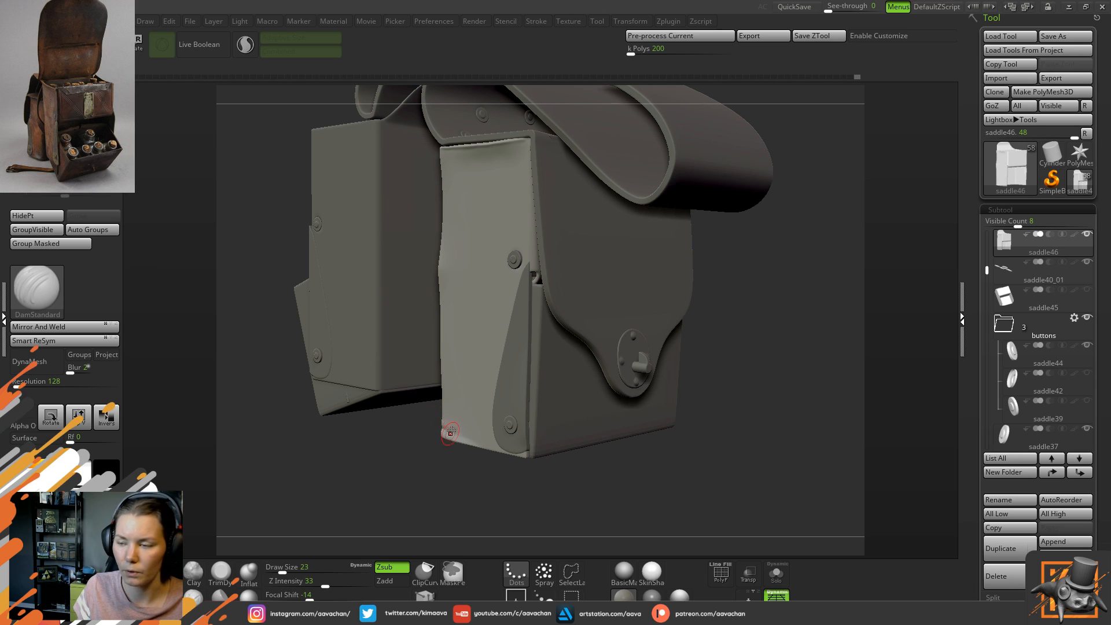
pyautogui.keyDown('alt'); pyautogui.moveTo(422, 291); pyautogui.dragTo(447, 326); pyautogui.keyUp('alt')
pyautogui.press('space')
pyautogui.moveTo(382, 463); pyautogui.dragTo(505, 328)
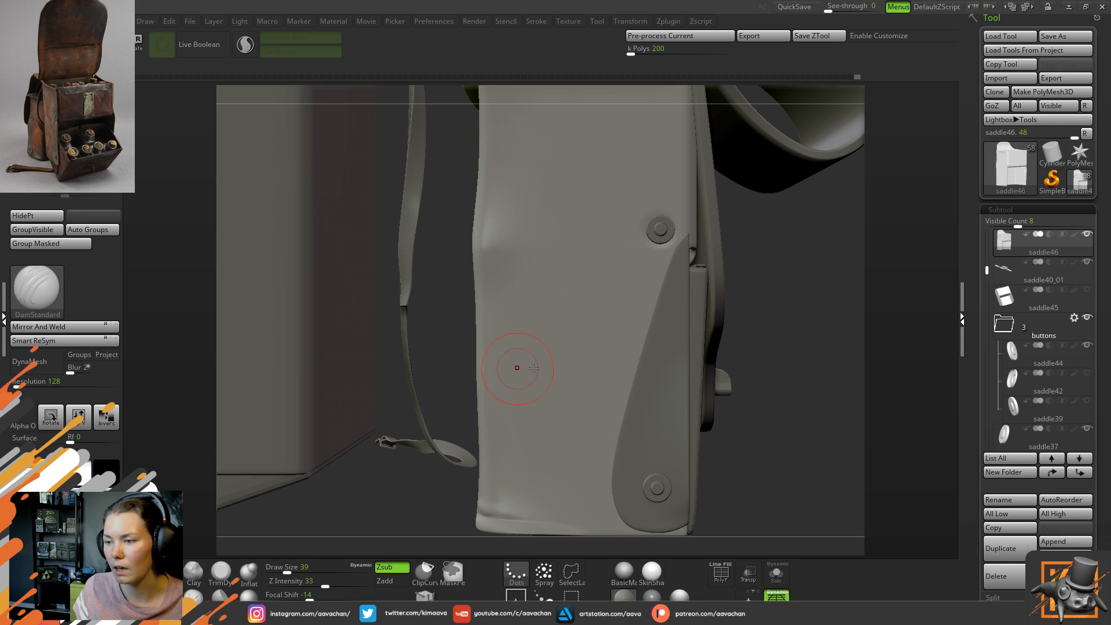
# - Examine the pocket's narrow side, bent vertical edge and lower corner from several angles and distances
pyautogui.press('ctrl')
pyautogui.press('ctrl')
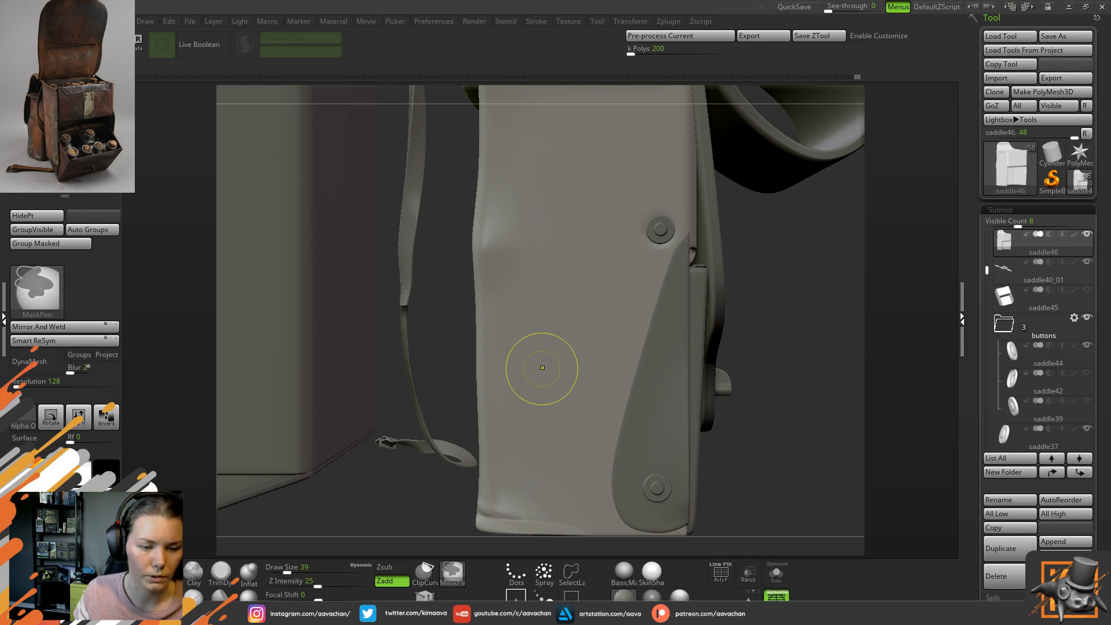
pyautogui.press('ctrl')
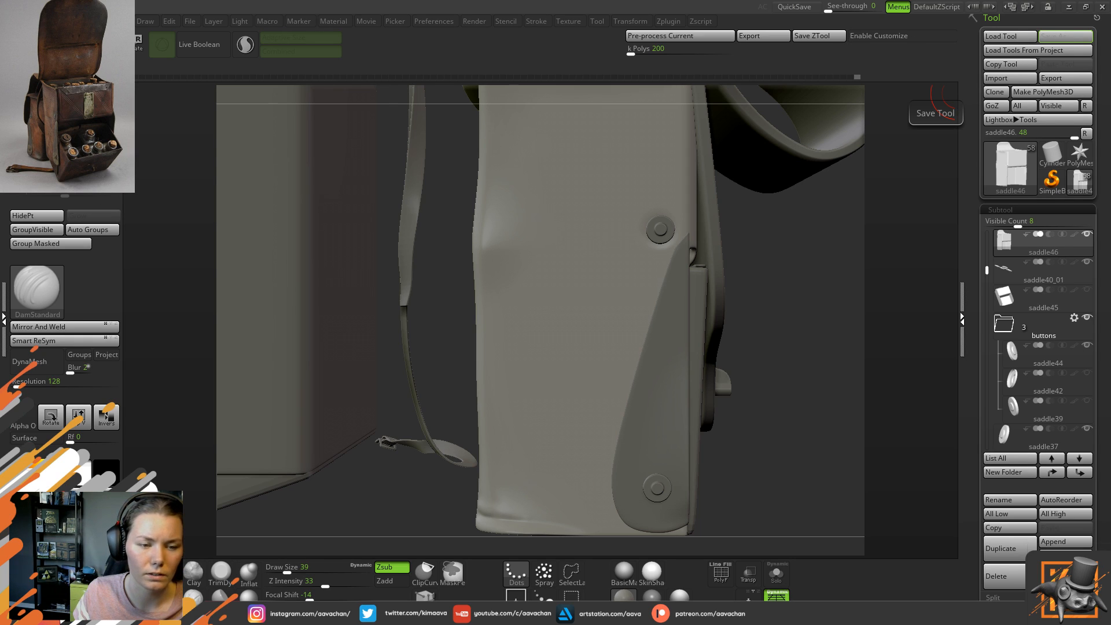
pyautogui.click(469, 192)
pyautogui.moveTo(455, 280)
pyautogui.mouseDown()
pyautogui.moveTo(444, 282)
pyautogui.moveTo(455, 289)
pyautogui.mouseUp()
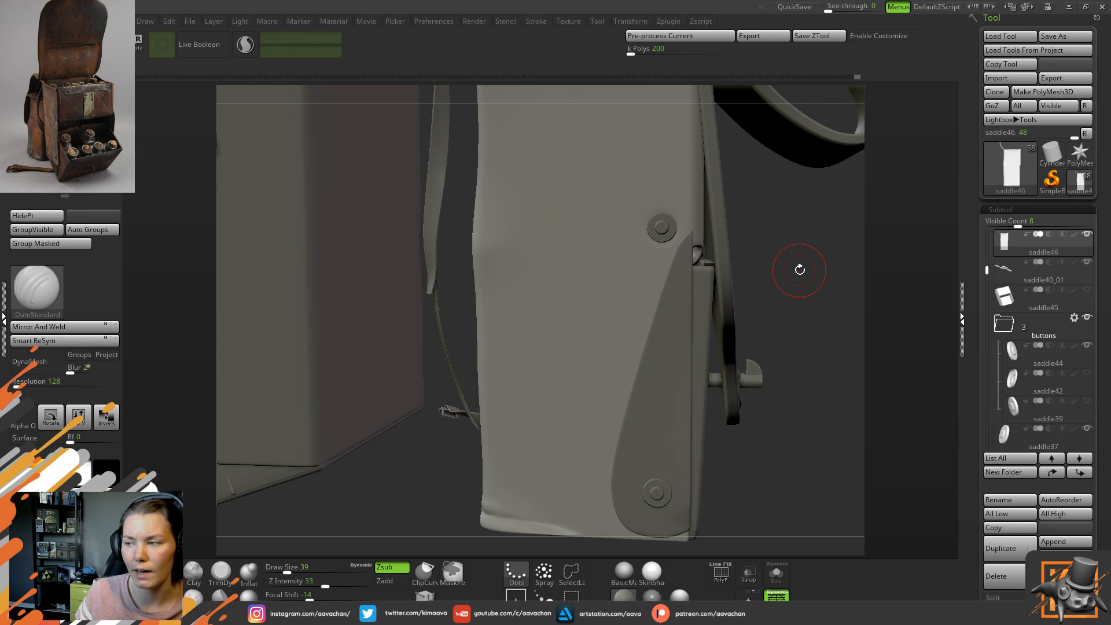
pyautogui.keyDown('alt'); pyautogui.moveTo(813, 283); pyautogui.dragTo(777, 257); pyautogui.keyUp('alt')
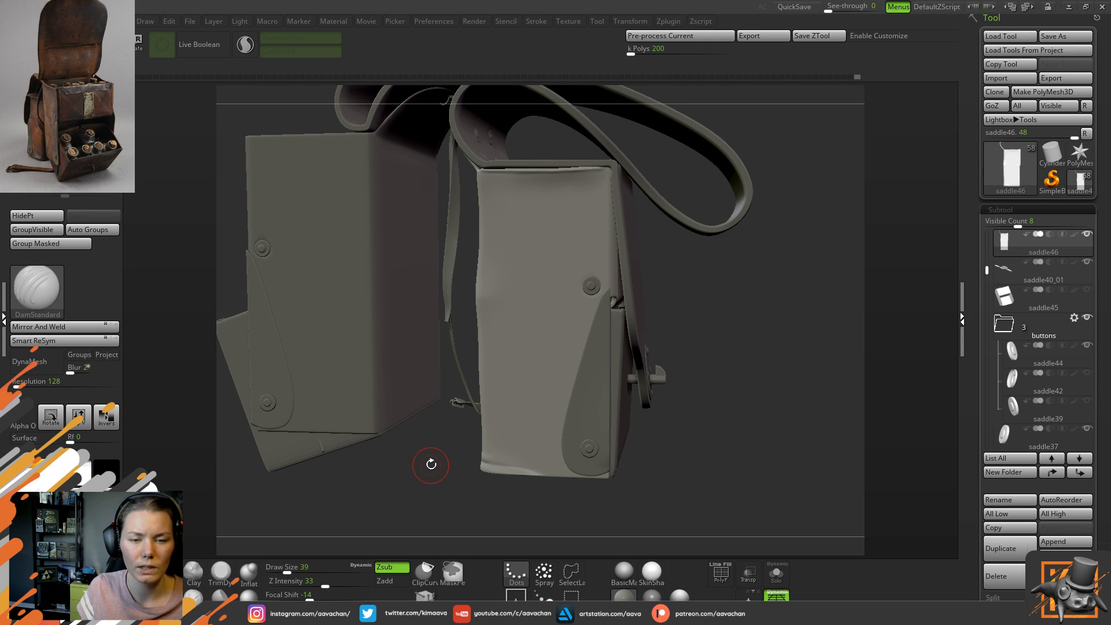
pyautogui.keyDown('alt'); pyautogui.moveTo(730, 297); pyautogui.dragTo(734, 312); pyautogui.keyUp('alt')
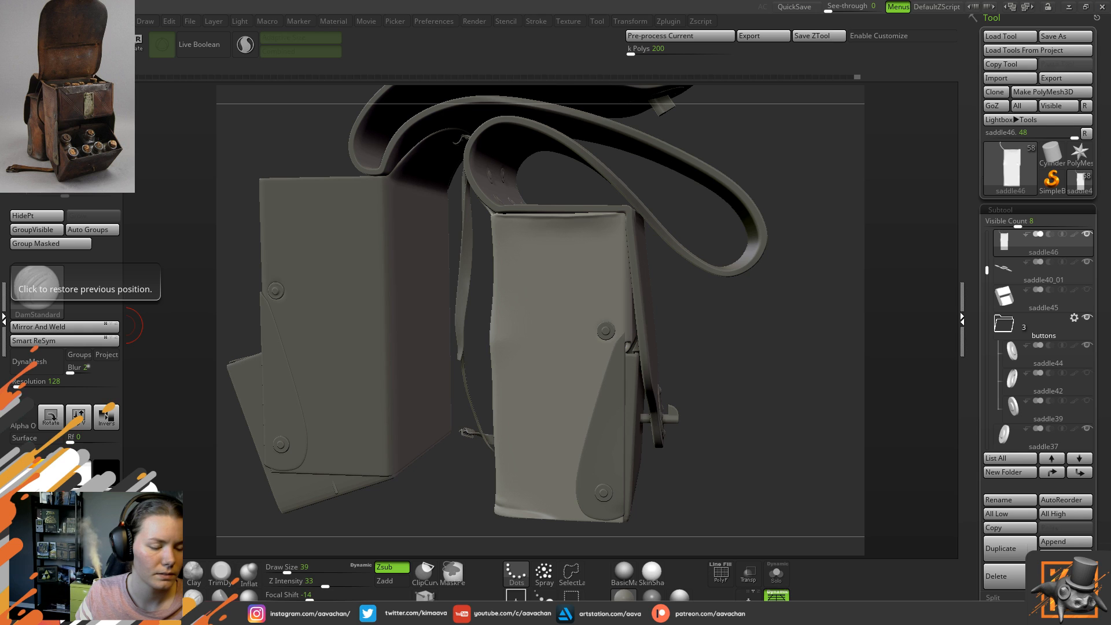
pyautogui.moveTo(735, 294); pyautogui.dragTo(734, 387)
pyautogui.moveTo(710, 342)
pyautogui.mouseDown()
pyautogui.moveTo(699, 350)
pyautogui.moveTo(701, 375)
pyautogui.moveTo(717, 332)
pyautogui.mouseUp()
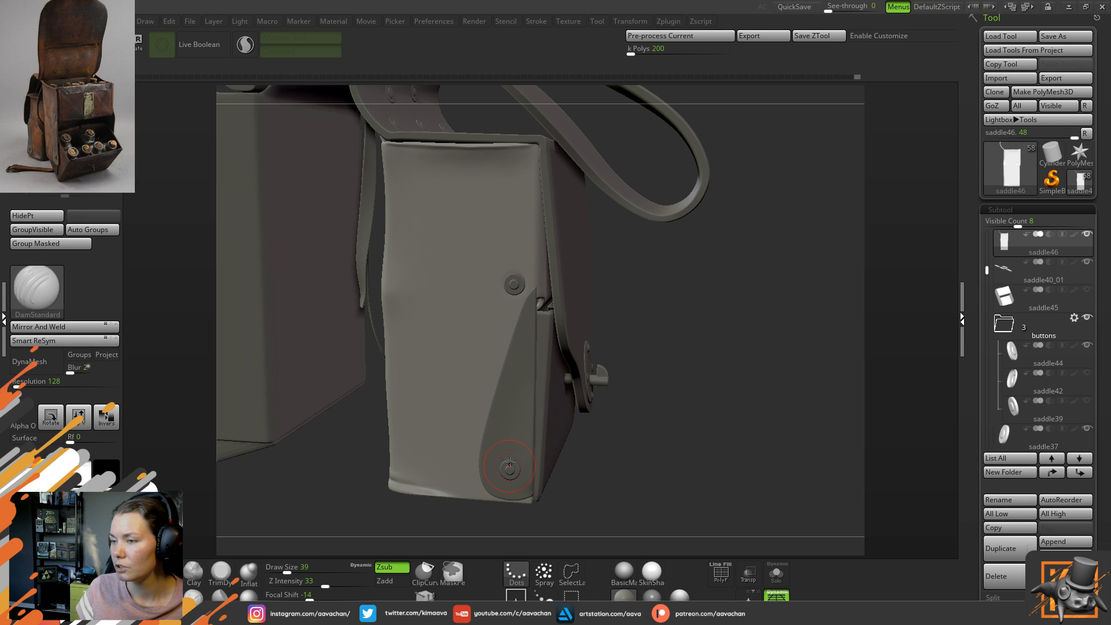
pyautogui.moveTo(619, 274); pyautogui.dragTo(676, 276)
pyautogui.moveTo(783, 322)
pyautogui.mouseDown()
pyautogui.moveTo(719, 376)
pyautogui.moveTo(708, 370)
pyautogui.moveTo(749, 338)
pyautogui.moveTo(781, 342)
pyautogui.moveTo(765, 351)
pyautogui.moveTo(803, 331)
pyautogui.moveTo(787, 341)
pyautogui.mouseUp()
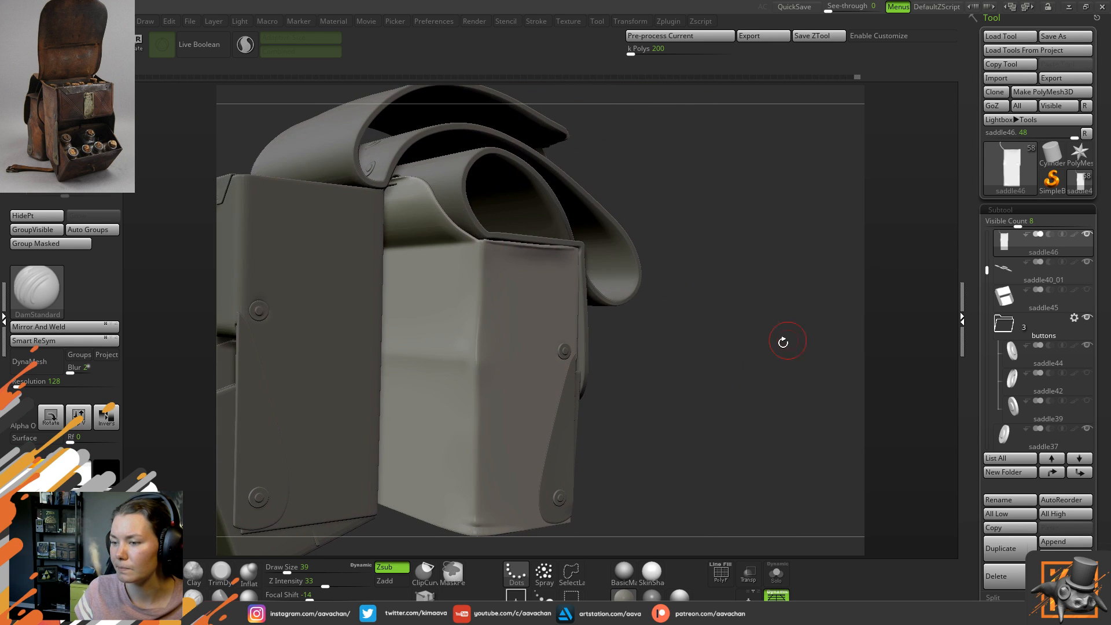
pyautogui.moveTo(731, 375)
pyautogui.mouseDown()
pyautogui.moveTo(721, 366)
pyautogui.moveTo(706, 390)
pyautogui.moveTo(737, 373)
pyautogui.mouseUp()
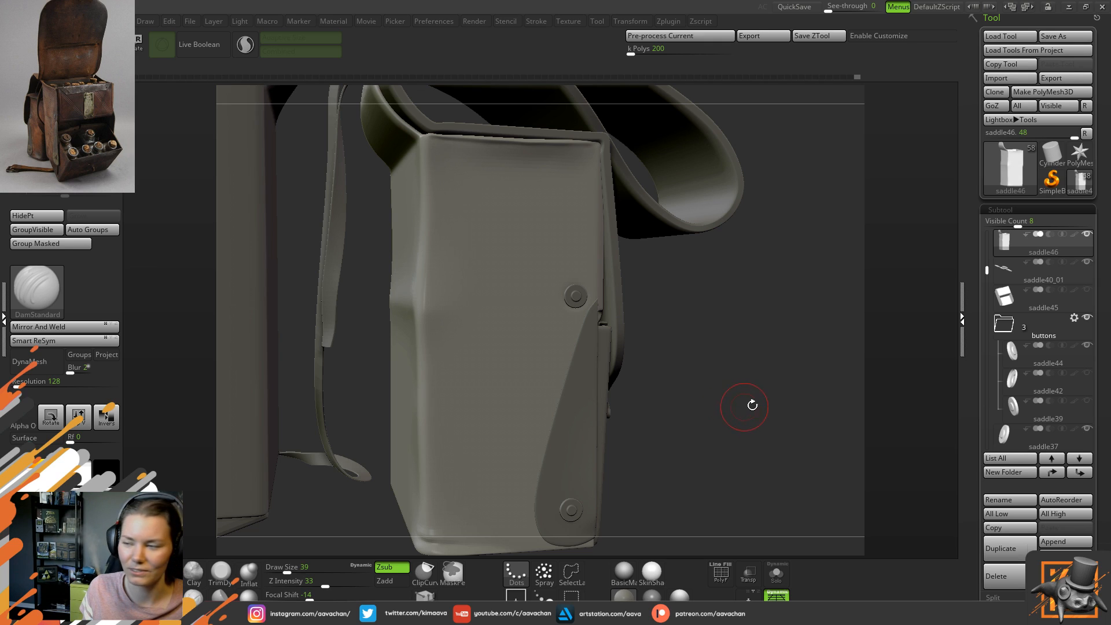
# - Paint a soft horizontal mask band across the pocket's narrow side, from the bend in the edge to the upper rivet, at draw size 39
pyautogui.press('b')
pyautogui.press('m')
pyautogui.press('v')
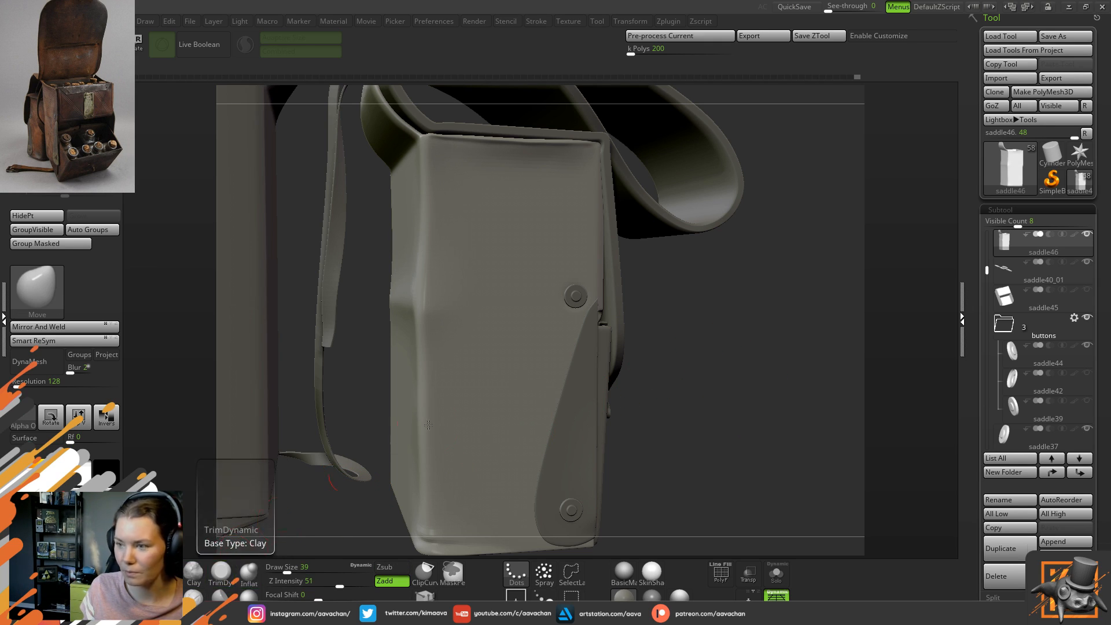
pyautogui.moveTo(774, 318); pyautogui.dragTo(632, 322)
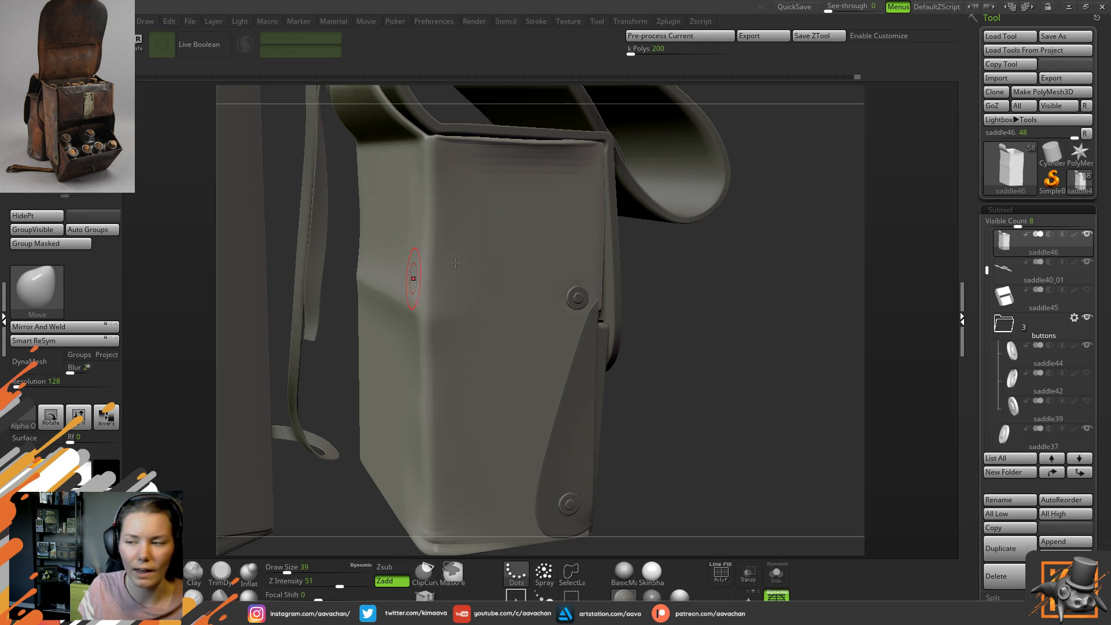
pyautogui.moveTo(697, 270); pyautogui.dragTo(665, 285)
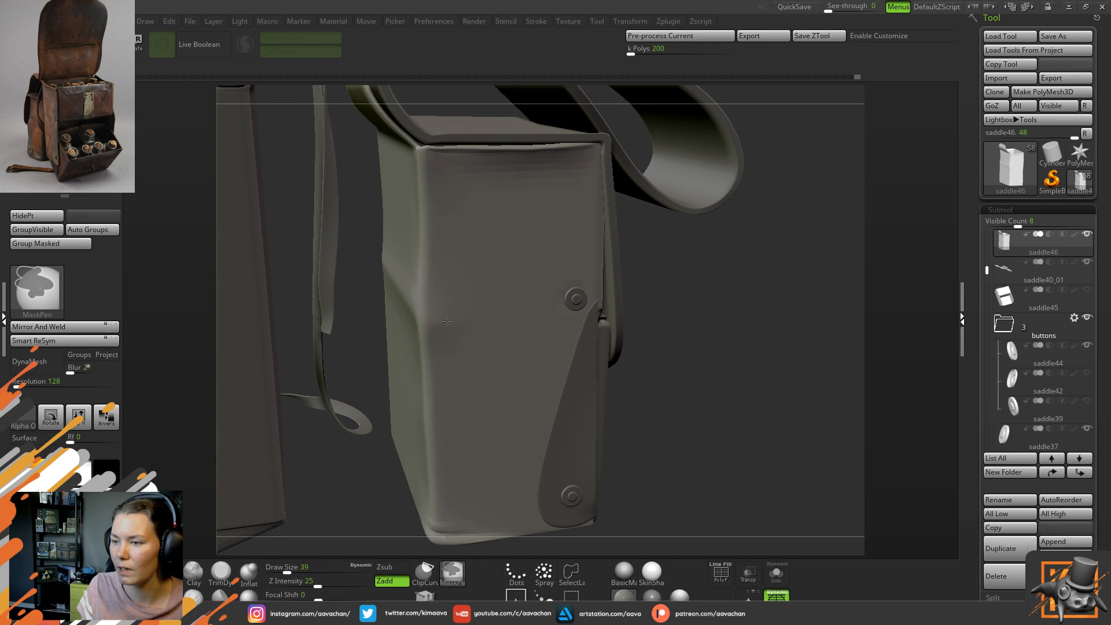
pyautogui.keyDown('ctrl'); pyautogui.moveTo(457, 318); pyautogui.dragTo(547, 311); pyautogui.keyUp('ctrl')
pyautogui.keyDown('ctrl'); pyautogui.moveTo(462, 315); pyautogui.dragTo(547, 308); pyautogui.keyUp('ctrl')
pyautogui.keyDown('ctrl'); pyautogui.moveTo(498, 311); pyautogui.dragTo(561, 308); pyautogui.keyUp('ctrl')
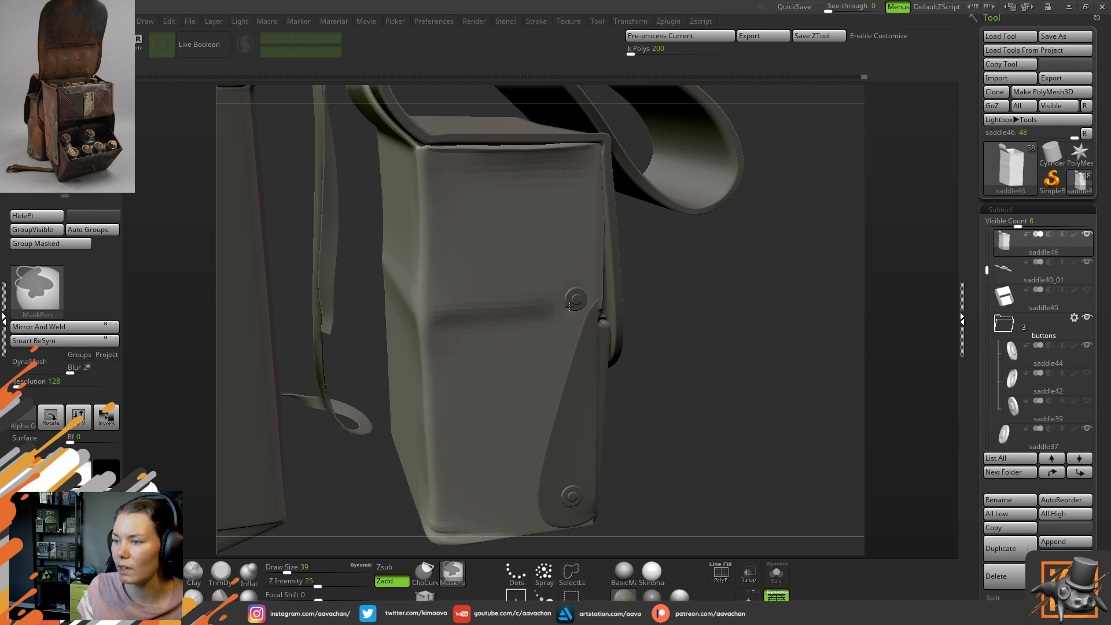
pyautogui.keyDown('ctrl'); pyautogui.moveTo(429, 320); pyautogui.dragTo(549, 314); pyautogui.keyUp('ctrl')
pyautogui.keyDown('ctrl'); pyautogui.moveTo(430, 313); pyautogui.dragTo(528, 301); pyautogui.keyUp('ctrl')
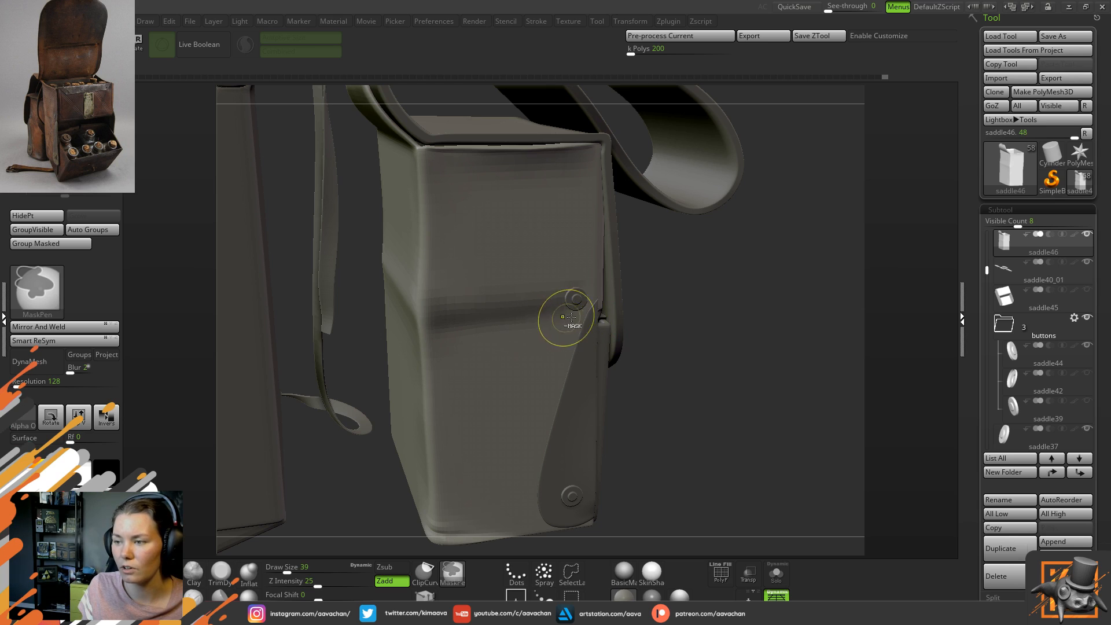
# - Restore the painted band mask after clearing it, invert it, and centre the transform gizmo on the unmasked band
pyautogui.keyDown('ctrl'); pyautogui.moveTo(715, 319); pyautogui.dragTo(717, 319); pyautogui.keyUp('ctrl')
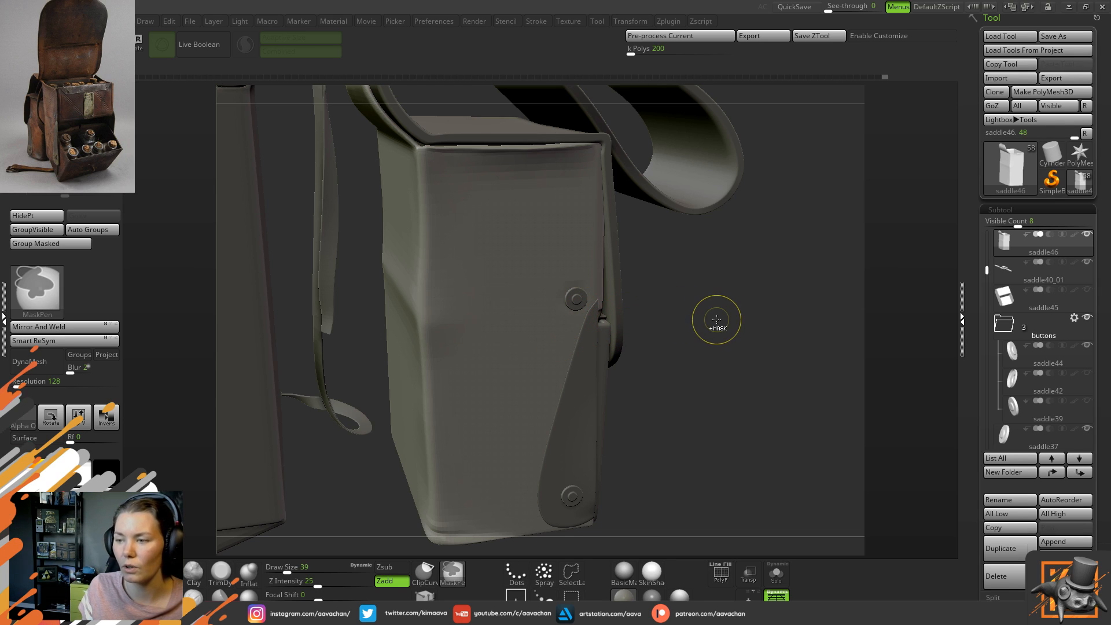
pyautogui.hotkey('ctrl', 'z')
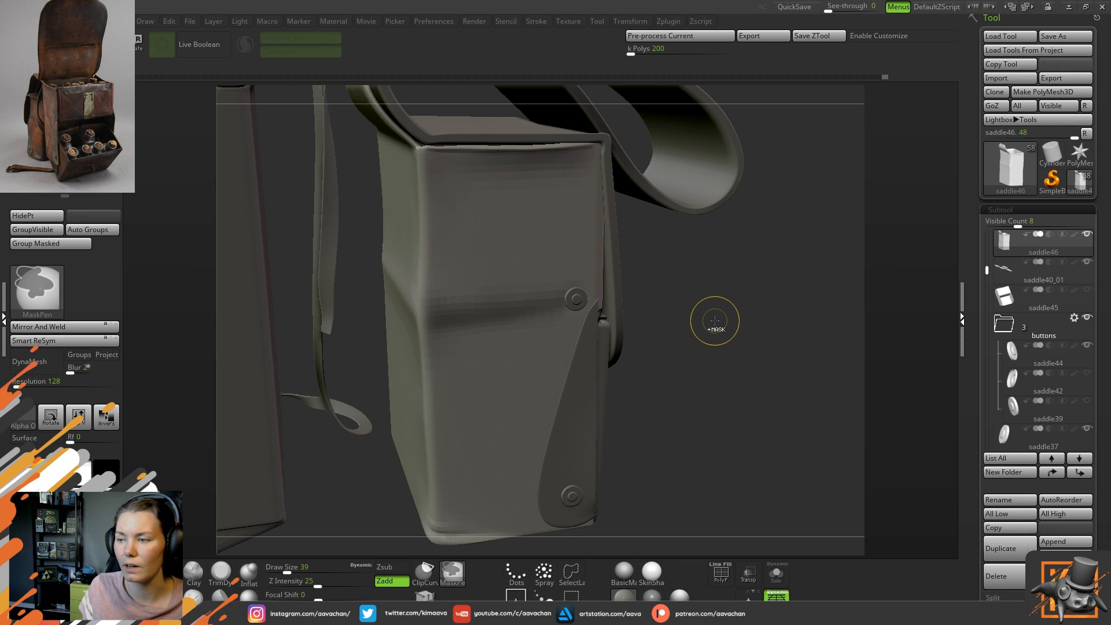
pyautogui.keyDown('ctrl'); pyautogui.click(670, 266); pyautogui.keyUp('ctrl')
pyautogui.press('w')
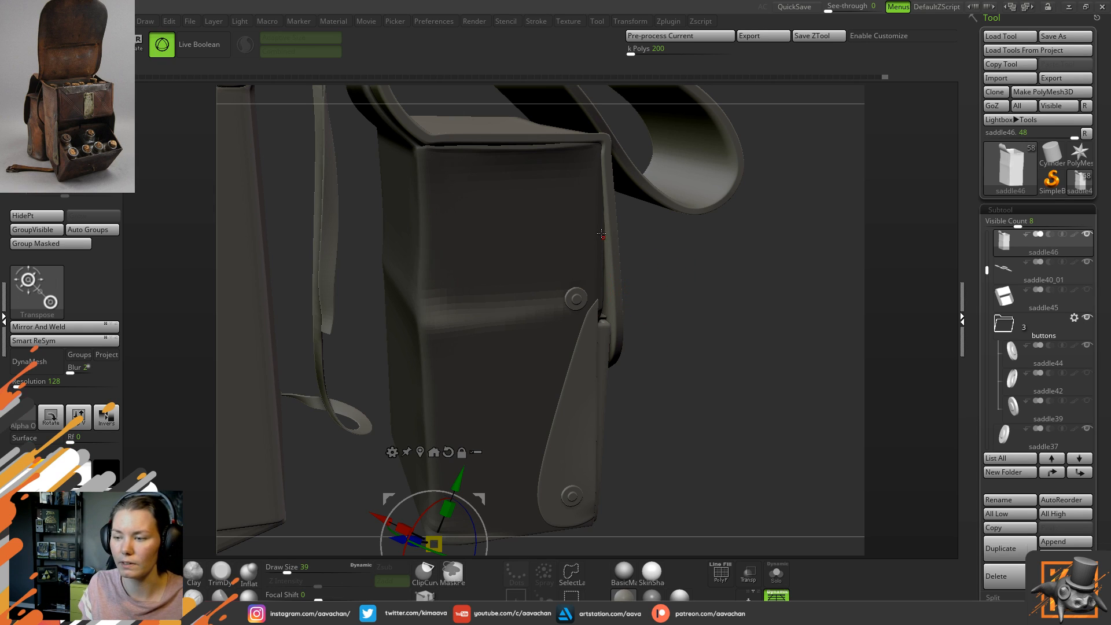
pyautogui.click(420, 452)
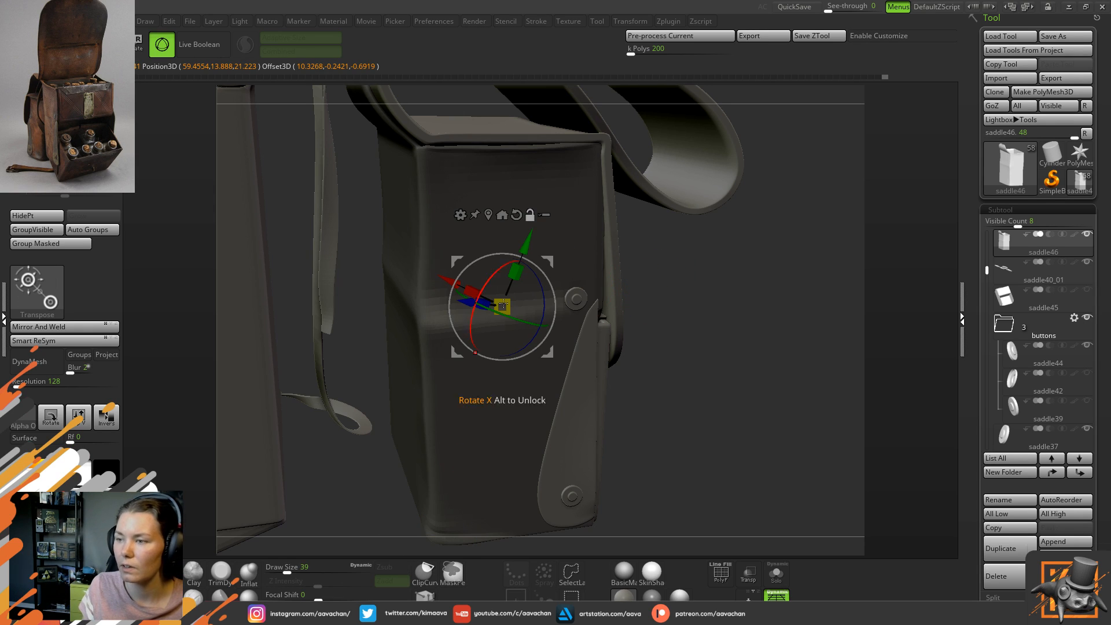
# - Reset the gizmo's orientation on the side panel's unmasked crease, return to sculpting and clear the mask
pyautogui.click(516, 215)
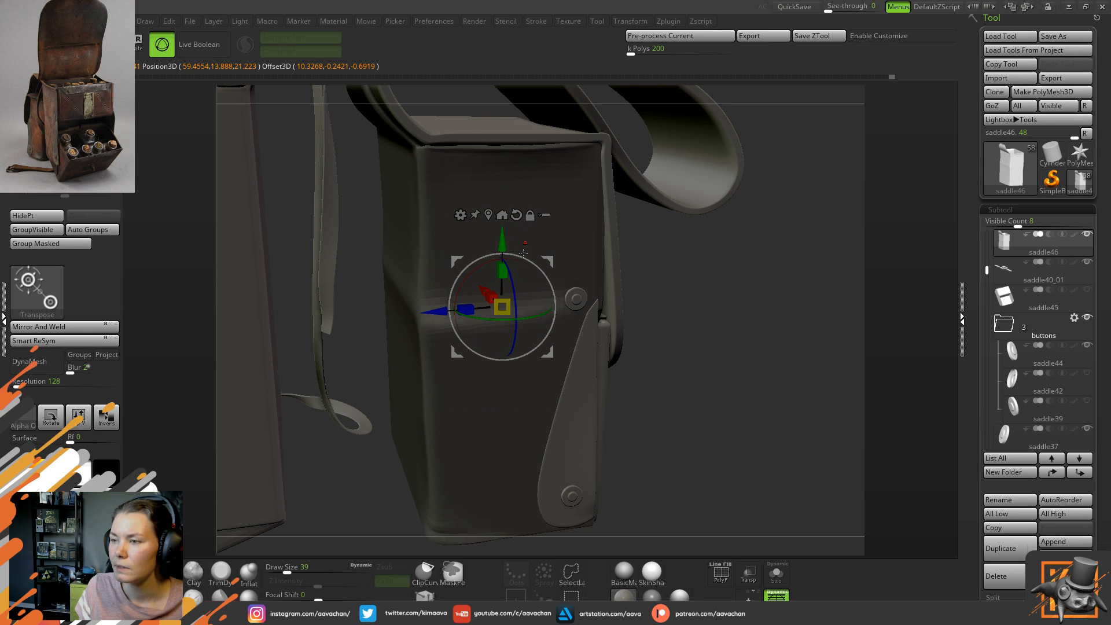
pyautogui.moveTo(704, 260); pyautogui.dragTo(685, 283)
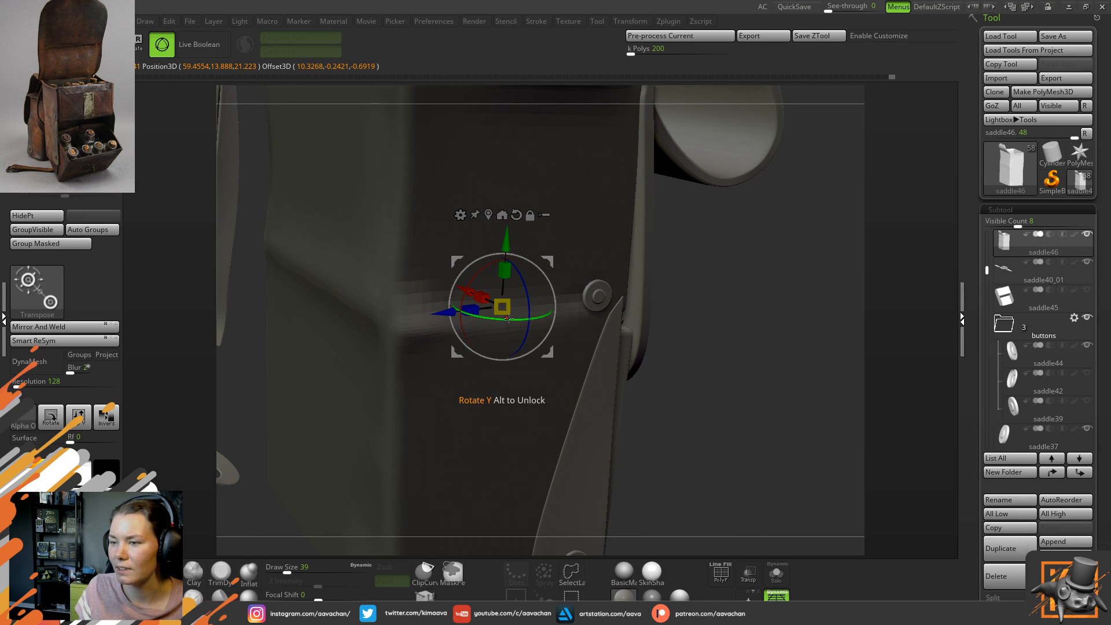
pyautogui.moveTo(505, 321); pyautogui.dragTo(506, 320)
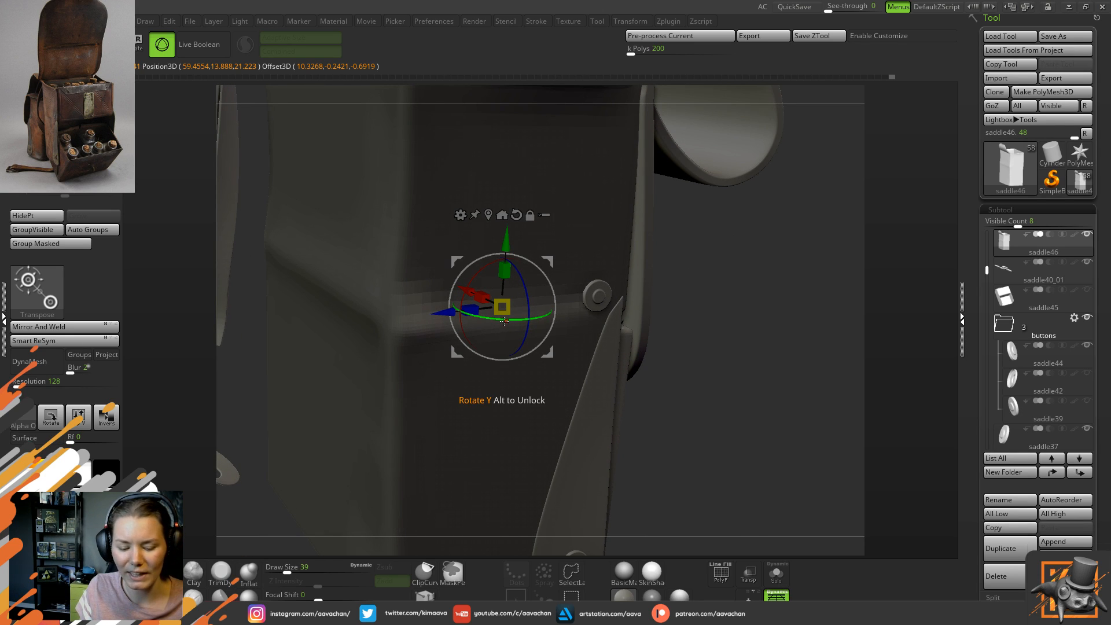
pyautogui.press('q')
pyautogui.keyDown('ctrl'); pyautogui.click(742, 371); pyautogui.keyUp('ctrl')
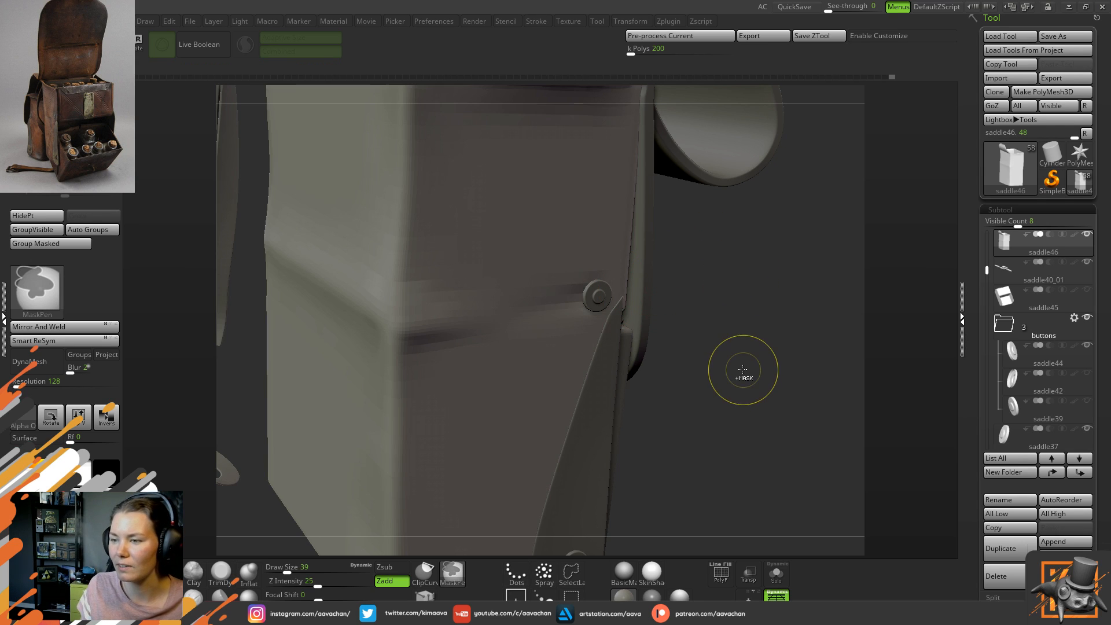
# - Smooth the stepped shading along the crease from the side panel's rear edge to the upper rivet
pyautogui.moveTo(742, 371); pyautogui.dragTo(747, 309)
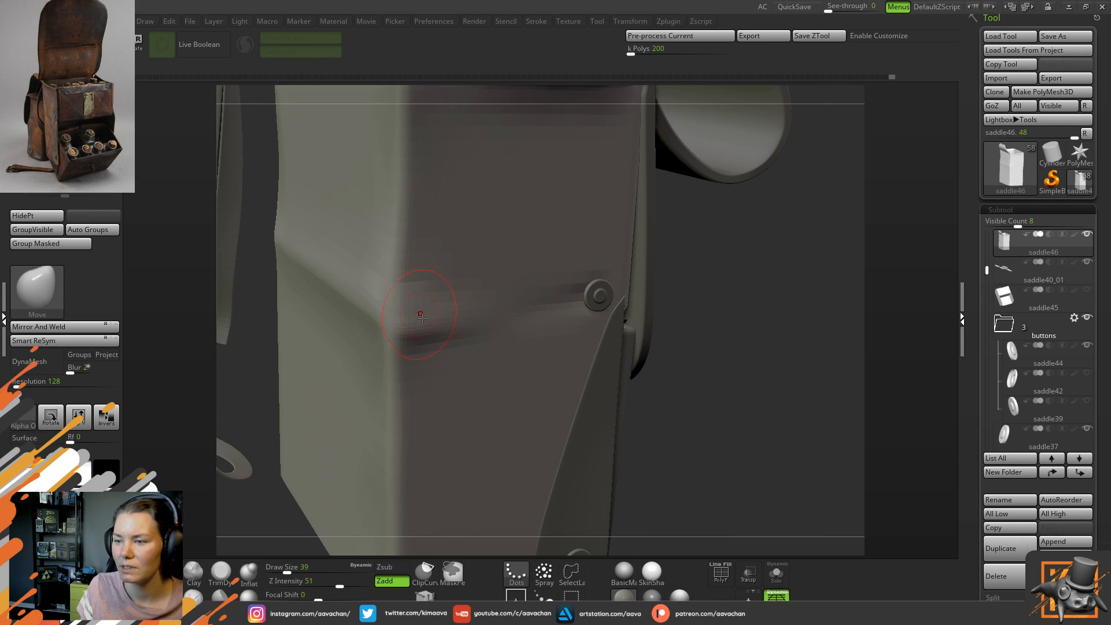
pyautogui.press('shift')
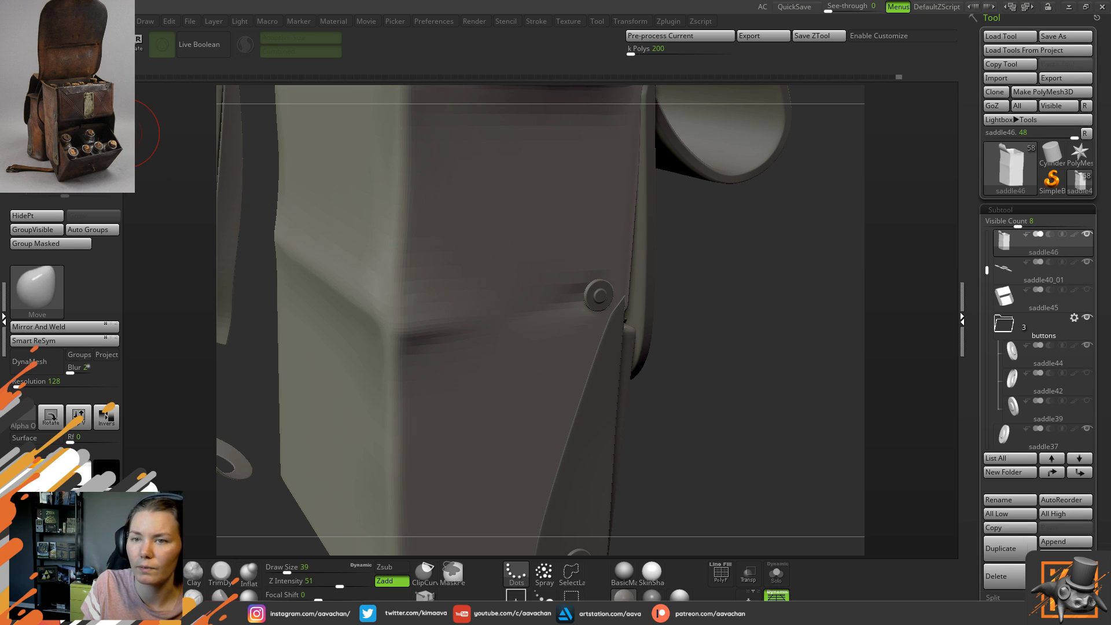
pyautogui.press('d')
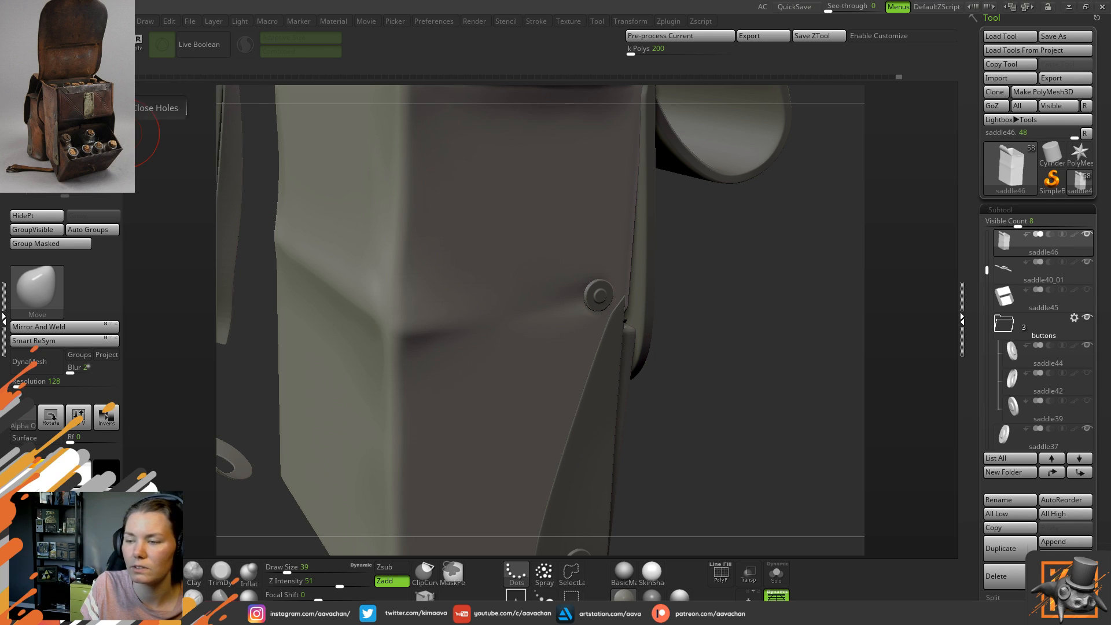
pyautogui.press('shift')
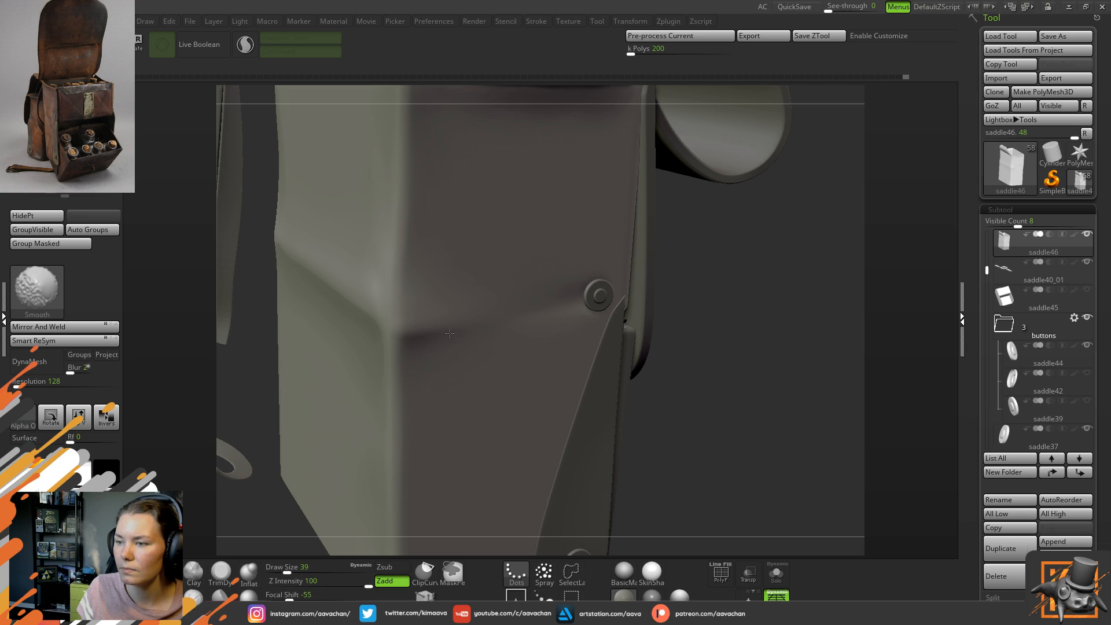
pyautogui.moveTo(421, 321)
pyautogui.keyDown('shift'); pyautogui.mouseDown()
pyautogui.moveTo(415, 308)
pyautogui.moveTo(432, 336)
pyautogui.mouseUp(); pyautogui.keyUp('shift')
pyautogui.click(110, 99)
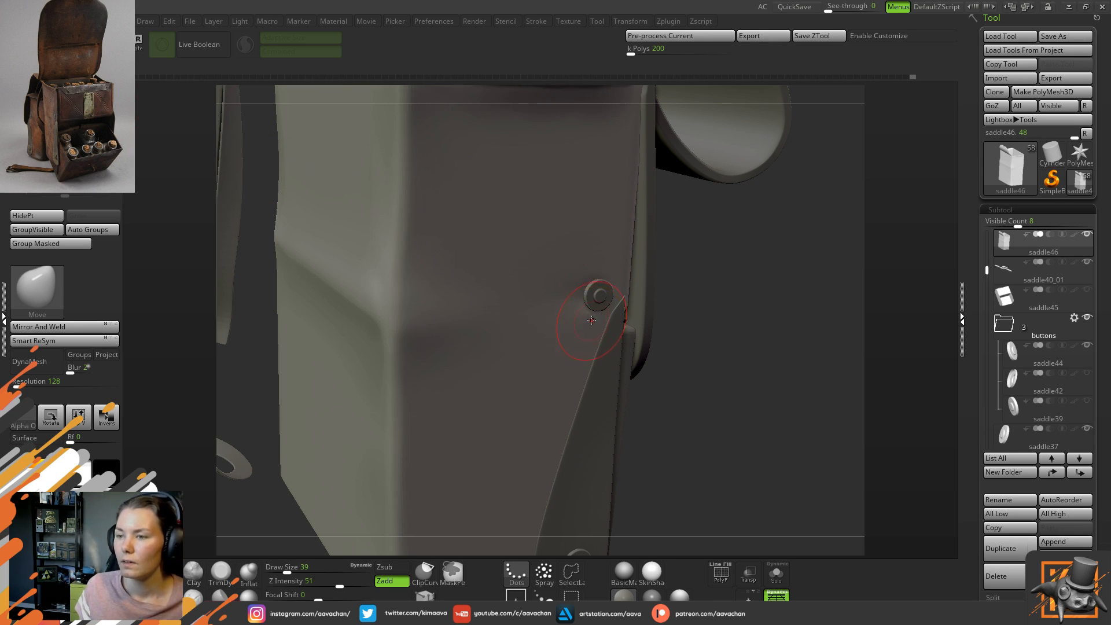
# - Mask a strip along the opposite side panel's crease, between the upper rivet and the rear edge, using draw size 33
pyautogui.press('f')
pyautogui.moveTo(641, 296); pyautogui.dragTo(553, 341)
pyautogui.moveTo(596, 241); pyautogui.dragTo(409, 294)
pyautogui.press('ctrl')
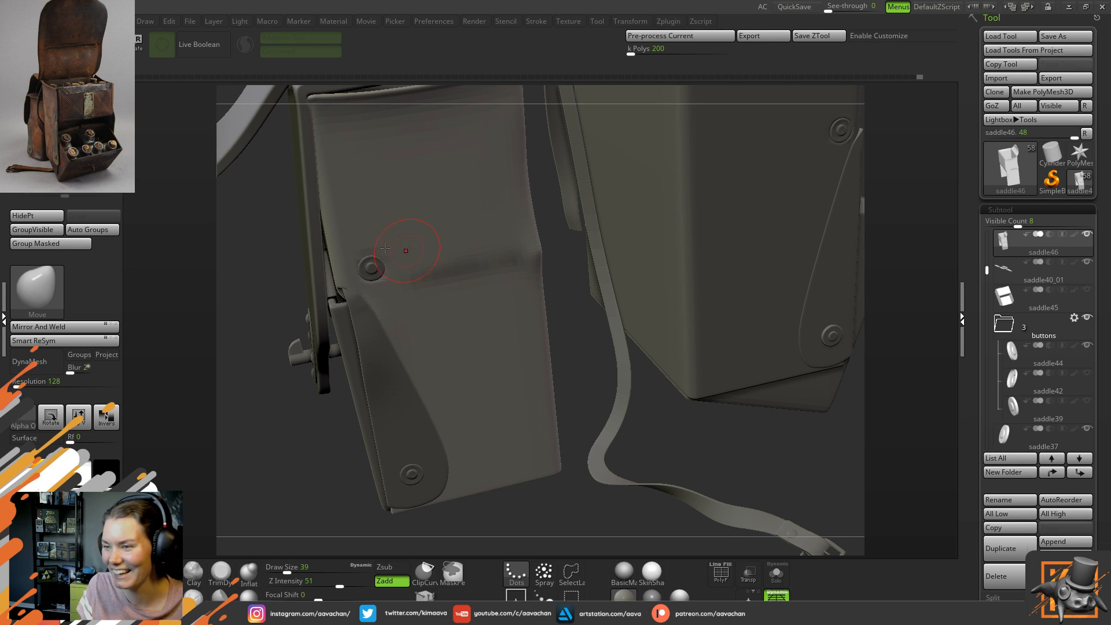
pyautogui.press('space')
pyautogui.moveTo(427, 283); pyautogui.dragTo(443, 279)
pyautogui.press('space')
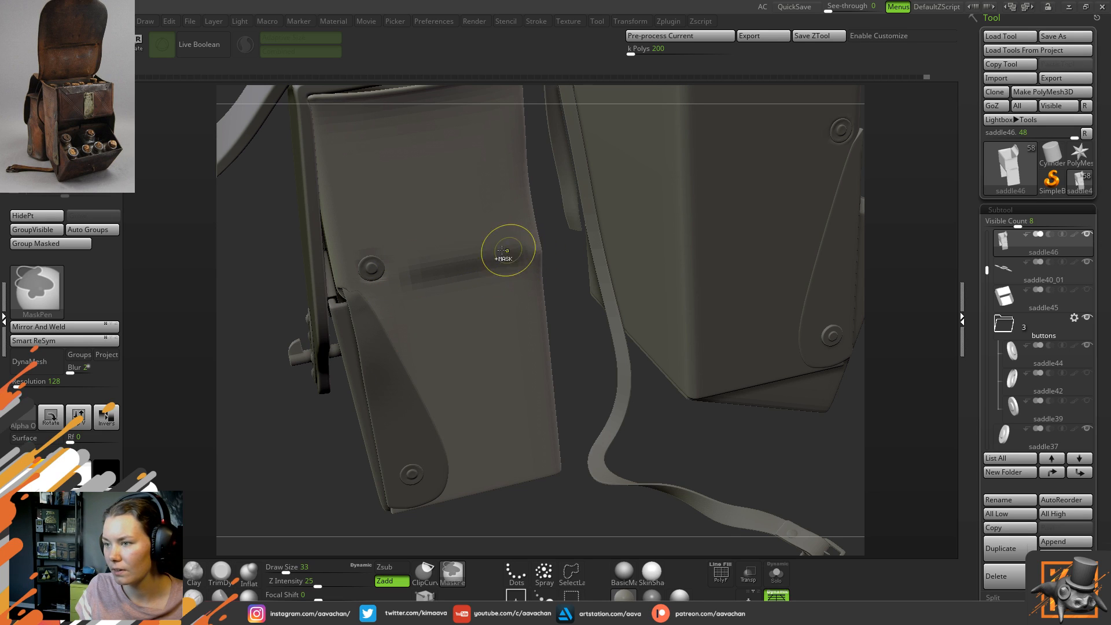
pyautogui.moveTo(520, 258); pyautogui.dragTo(437, 265)
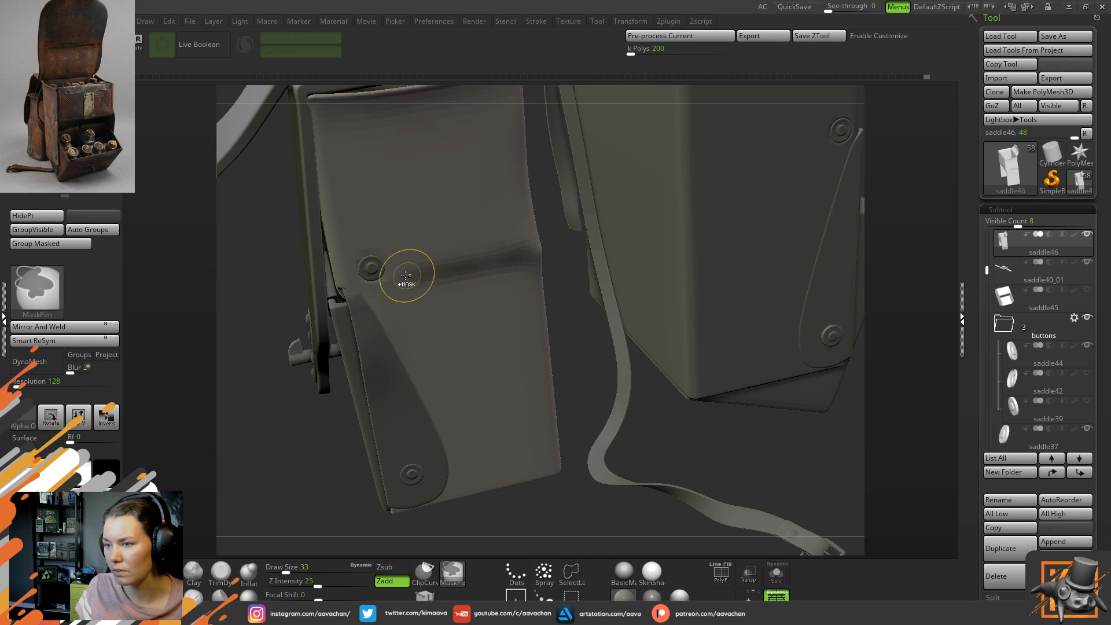
pyautogui.keyDown('ctrl'); pyautogui.moveTo(524, 252); pyautogui.dragTo(430, 273); pyautogui.keyUp('ctrl')
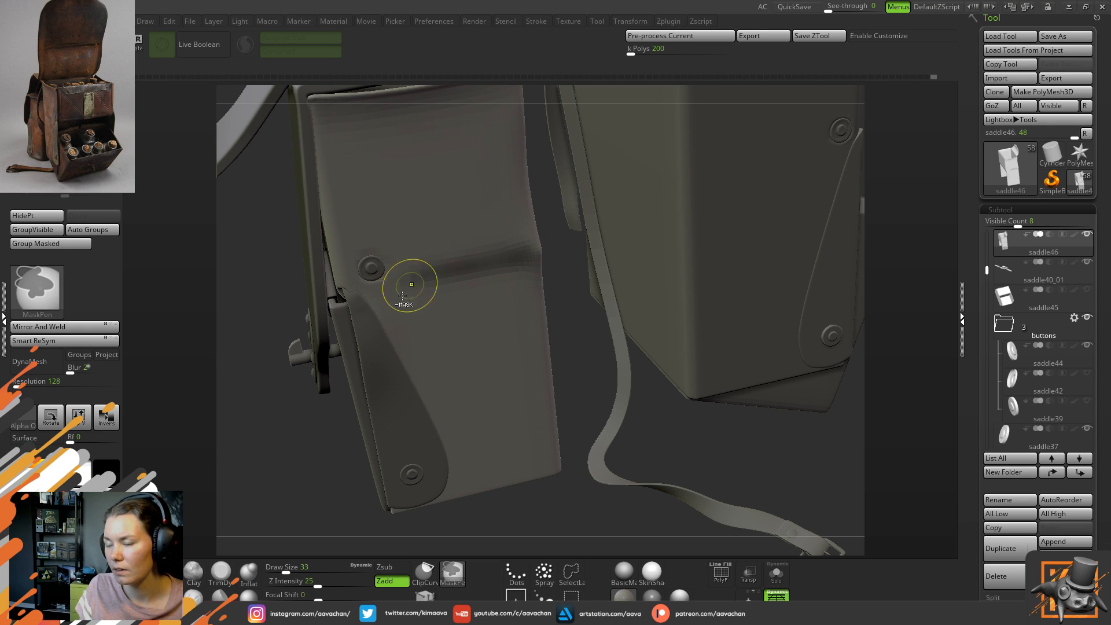
pyautogui.keyDown('ctrl'); pyautogui.moveTo(440, 262); pyautogui.dragTo(527, 251); pyautogui.keyUp('ctrl')
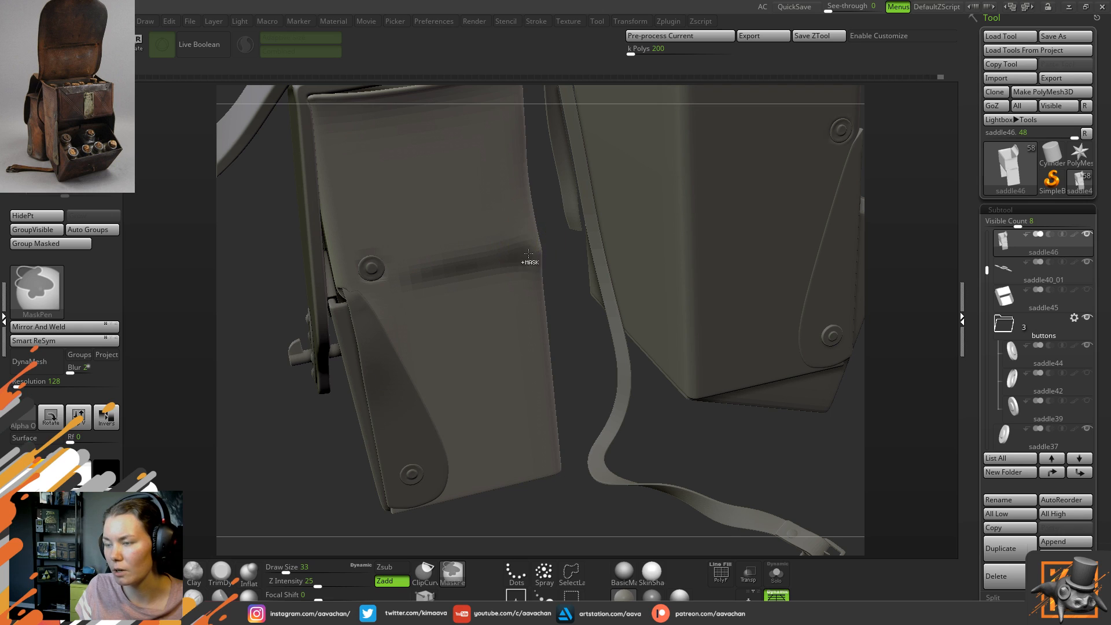
# - Invert the crease mask, choose the Move brush and refine the upper edge of the unmasked strip
pyautogui.keyDown('ctrl'); pyautogui.click(563, 298); pyautogui.keyUp('ctrl')
pyautogui.press('b')
pyautogui.press('m')
pyautogui.press('v')
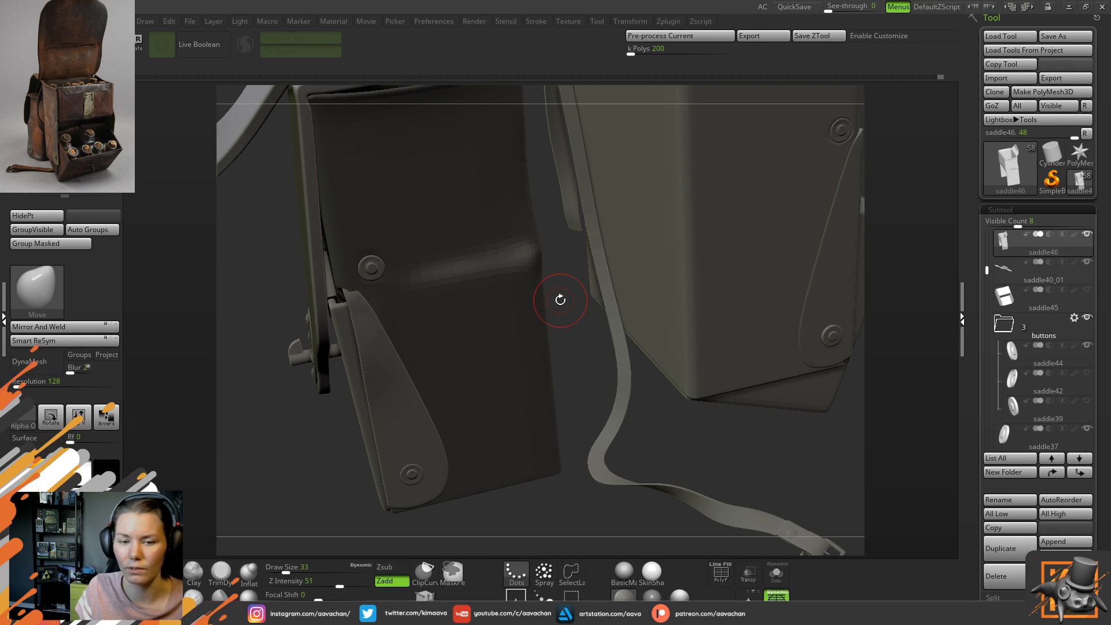
pyautogui.keyDown('ctrl'); pyautogui.keyDown('alt'); pyautogui.moveTo(426, 267); pyautogui.dragTo(496, 244); pyautogui.keyUp('alt'); pyautogui.keyUp('ctrl')
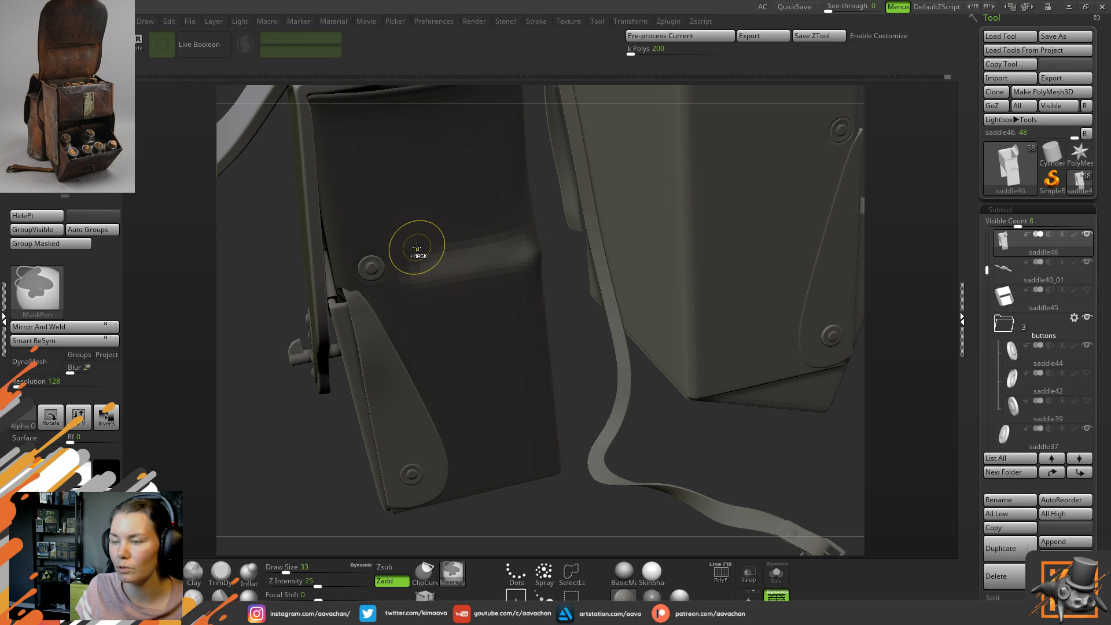
pyautogui.moveTo(474, 227)
pyautogui.keyDown('ctrl'); pyautogui.keyDown('alt'); pyautogui.mouseDown()
pyautogui.moveTo(521, 203)
pyautogui.moveTo(528, 248)
pyautogui.moveTo(453, 268)
pyautogui.moveTo(428, 254)
pyautogui.mouseUp(); pyautogui.keyUp('alt'); pyautogui.keyUp('ctrl')
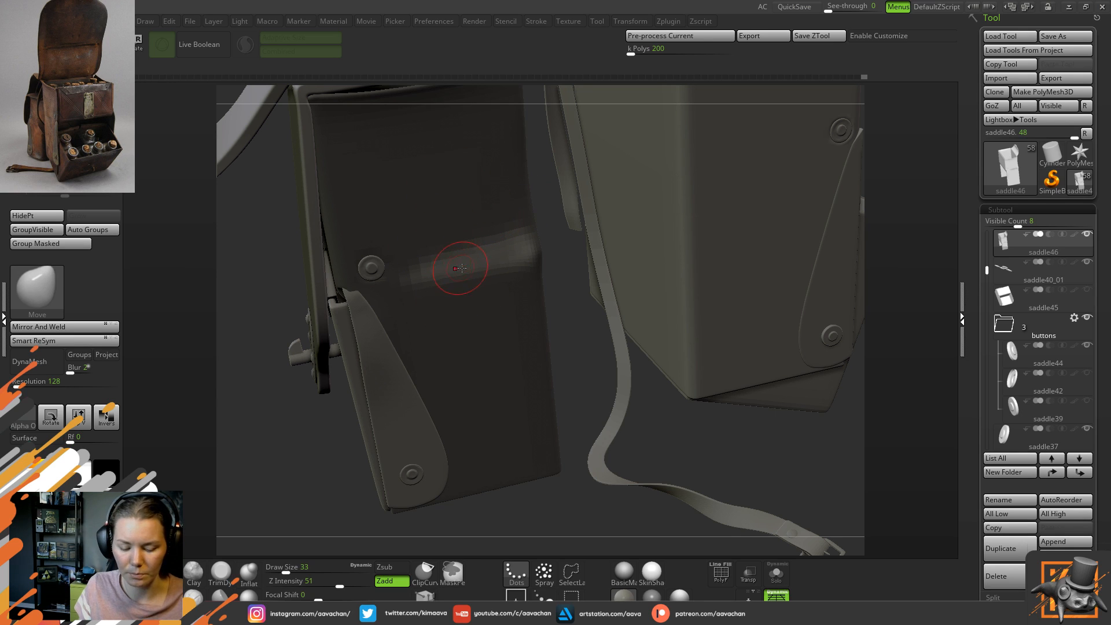
# - Place the transform gizmo on the unmasked crease strip of the side panel
pyautogui.press('w')
pyautogui.keyDown('alt'); pyautogui.moveTo(430, 88); pyautogui.dragTo(452, 159, button='right'); pyautogui.keyUp('alt')
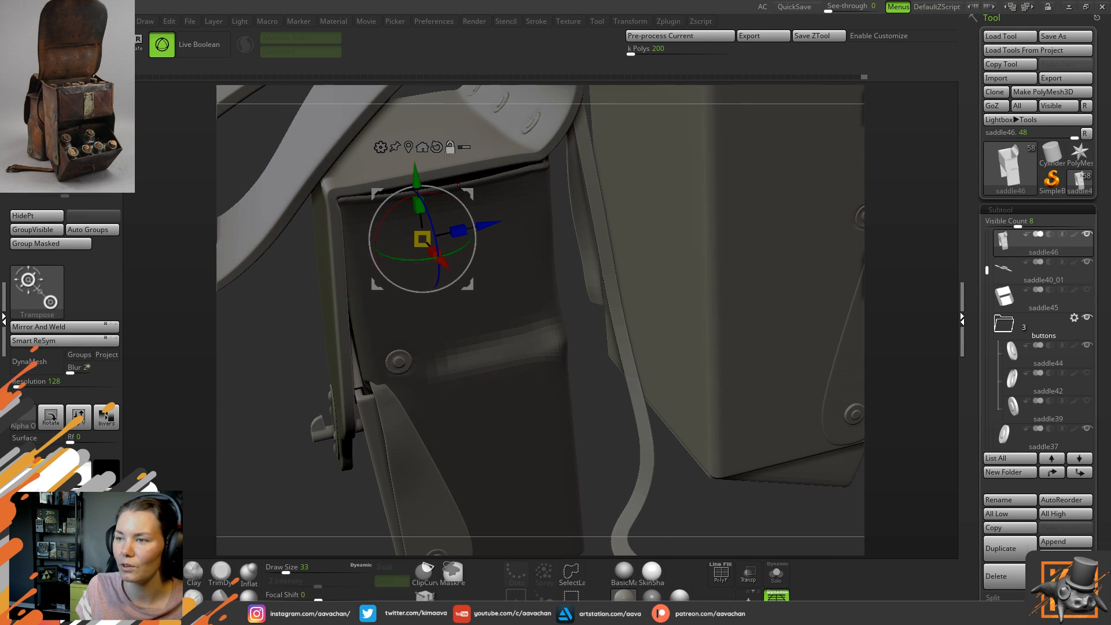
pyautogui.click(491, 349)
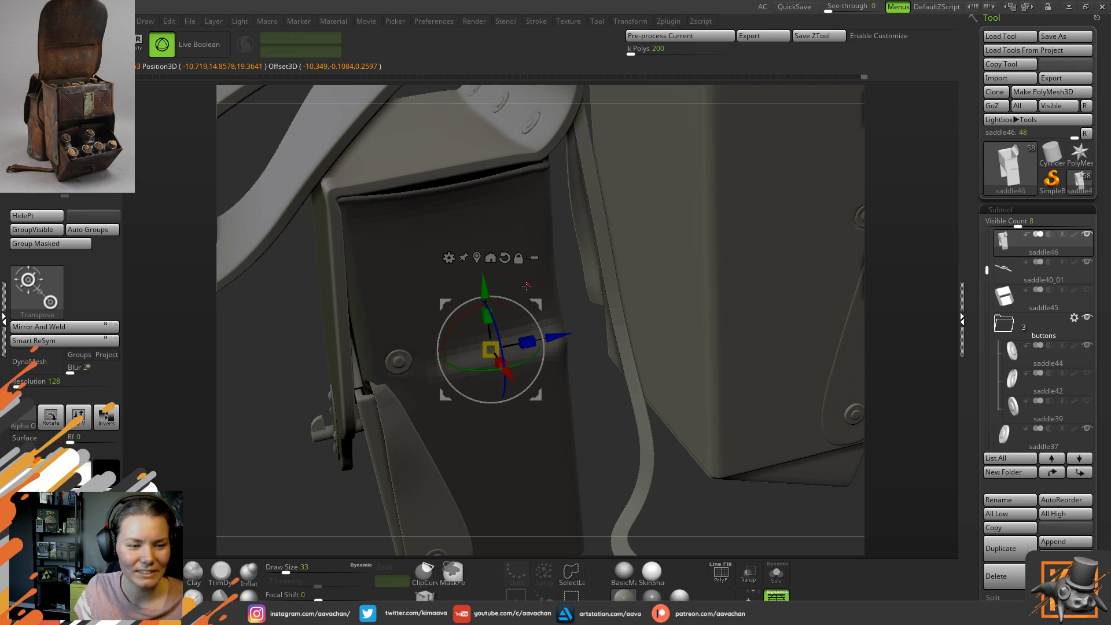
pyautogui.keyDown('ctrl'); pyautogui.moveTo(508, 266); pyautogui.dragTo(503, 261, button='right'); pyautogui.keyUp('ctrl')
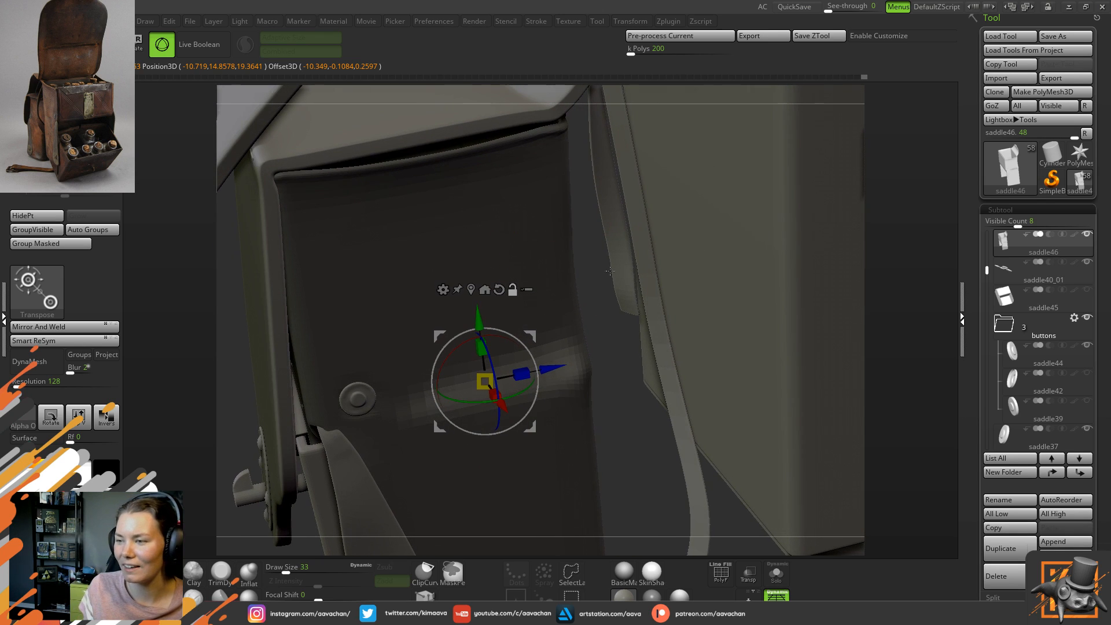
pyautogui.keyDown('alt'); pyautogui.moveTo(614, 321); pyautogui.dragTo(618, 285, button='right'); pyautogui.keyUp('alt')
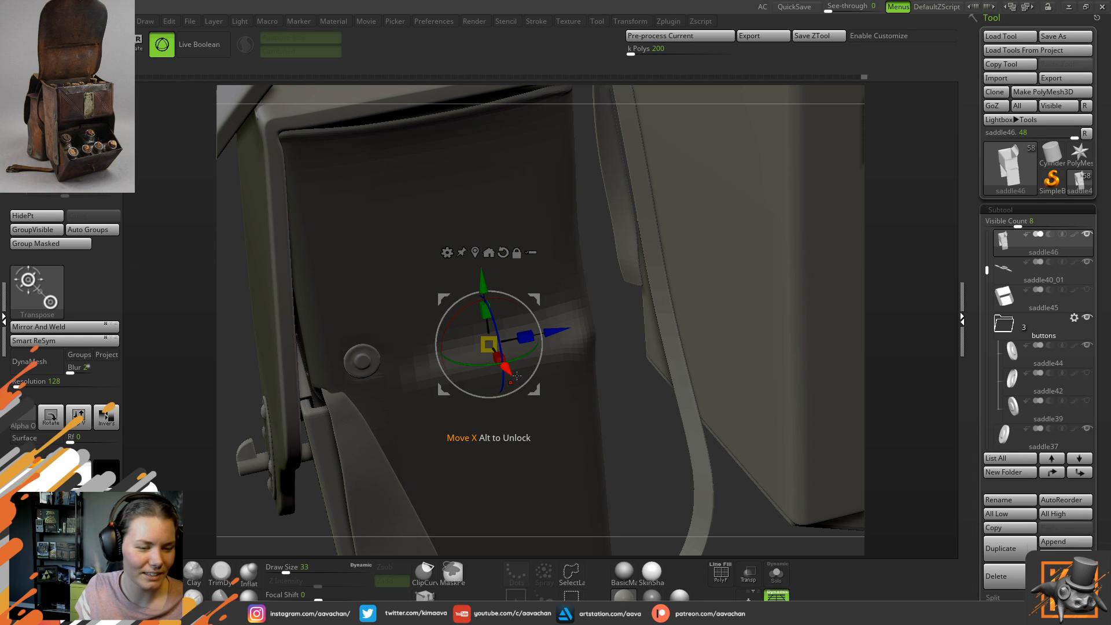
# - Shift the unmasked crease strip along the gizmo's X axis, return to sculpting and clear the mask
pyautogui.moveTo(523, 359); pyautogui.dragTo(521, 360)
pyautogui.moveTo(638, 330); pyautogui.dragTo(692, 336)
pyautogui.moveTo(522, 373); pyautogui.dragTo(500, 370)
pyautogui.press('q')
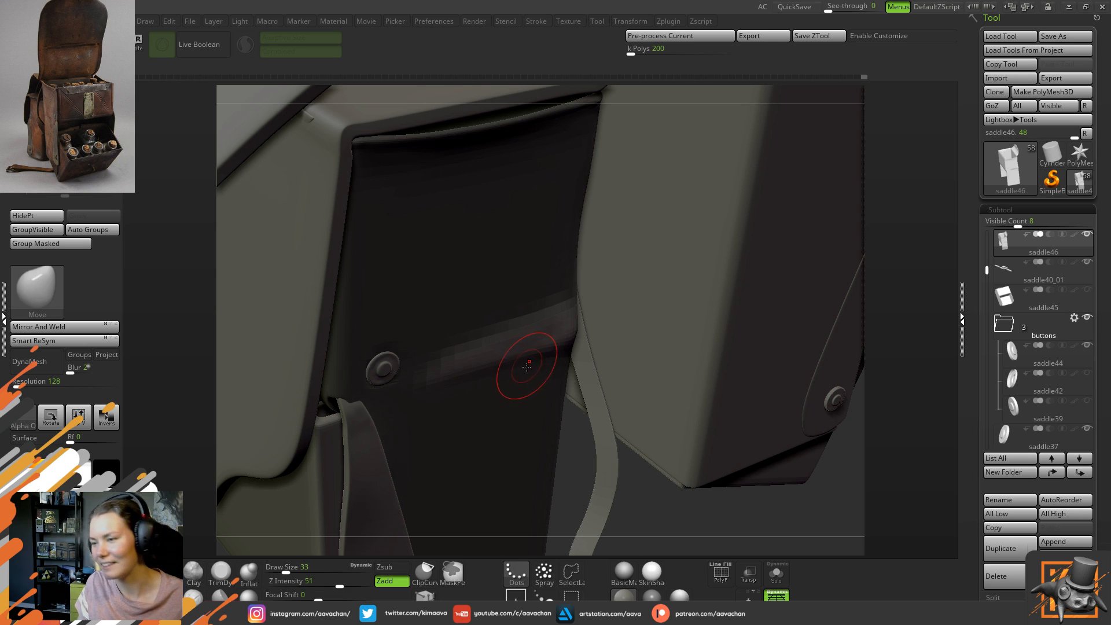
pyautogui.moveTo(581, 455)
pyautogui.keyDown('ctrl'); pyautogui.mouseDown()
pyautogui.moveTo(574, 433)
pyautogui.moveTo(533, 429)
pyautogui.mouseUp(); pyautogui.keyUp('ctrl')
# - Smooth the surface around the crease near the side panel's rear edge
pyautogui.press('shift')
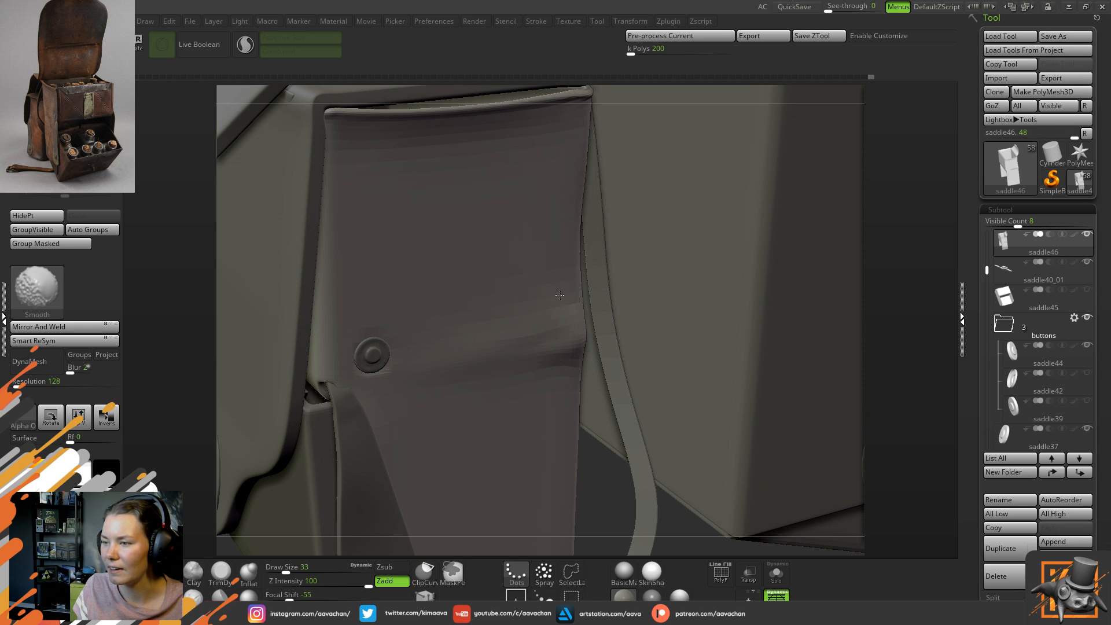
pyautogui.moveTo(555, 386)
pyautogui.keyDown('shift'); pyautogui.mouseDown()
pyautogui.moveTo(563, 372)
pyautogui.moveTo(534, 326)
pyautogui.mouseUp(); pyautogui.keyUp('shift')
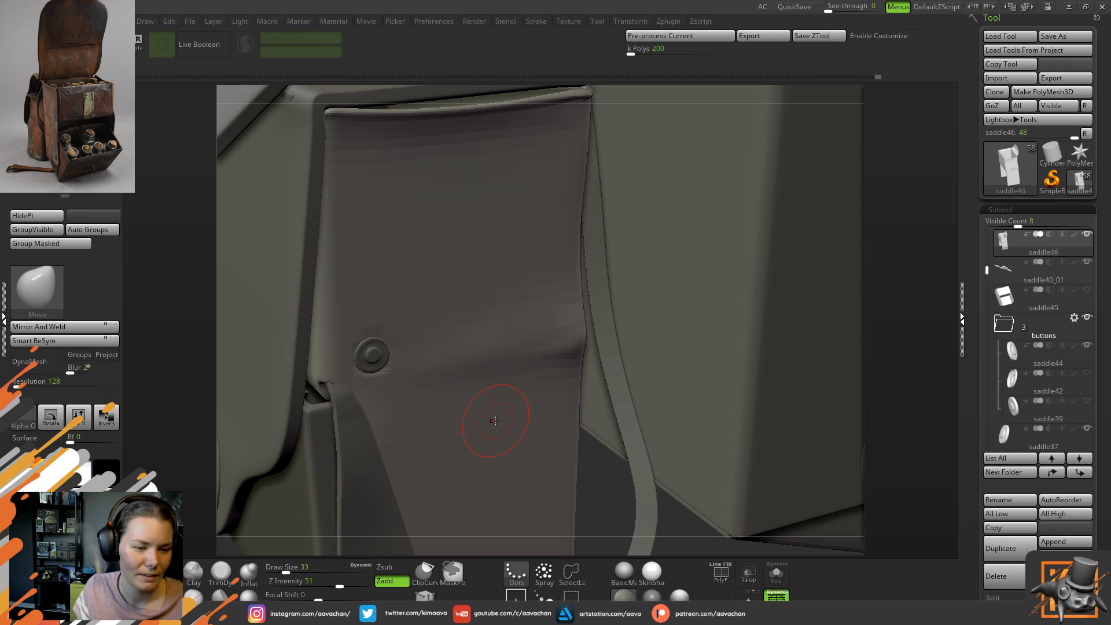
pyautogui.keyDown('shift'); pyautogui.moveTo(542, 322); pyautogui.dragTo(563, 322); pyautogui.keyUp('shift')
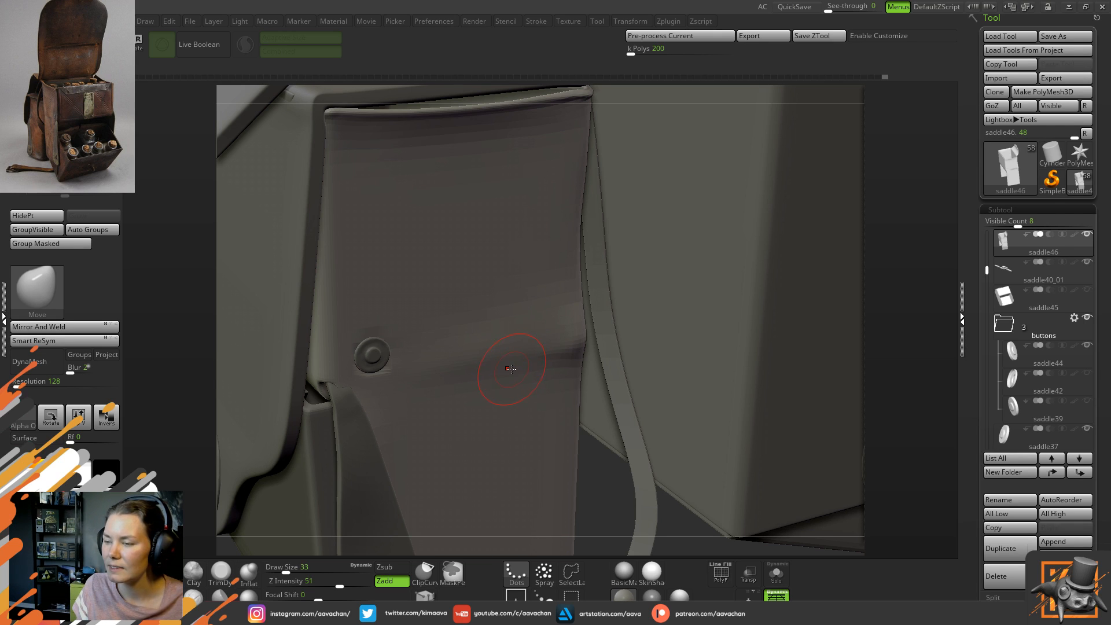
# - Set the draw size to 158 and nudge the side panel's rear edge below the crease with the Move brush
pyautogui.moveTo(618, 487); pyautogui.dragTo(596, 416)
pyautogui.press('f')
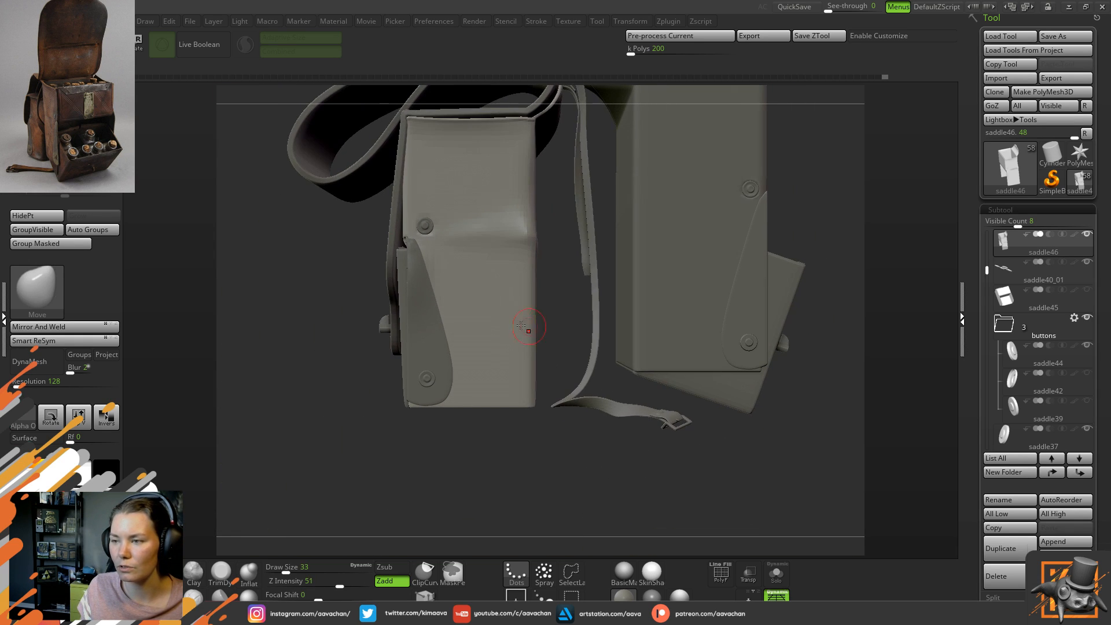
pyautogui.moveTo(309, 379); pyautogui.dragTo(347, 438)
pyautogui.moveTo(340, 481); pyautogui.dragTo(345, 478)
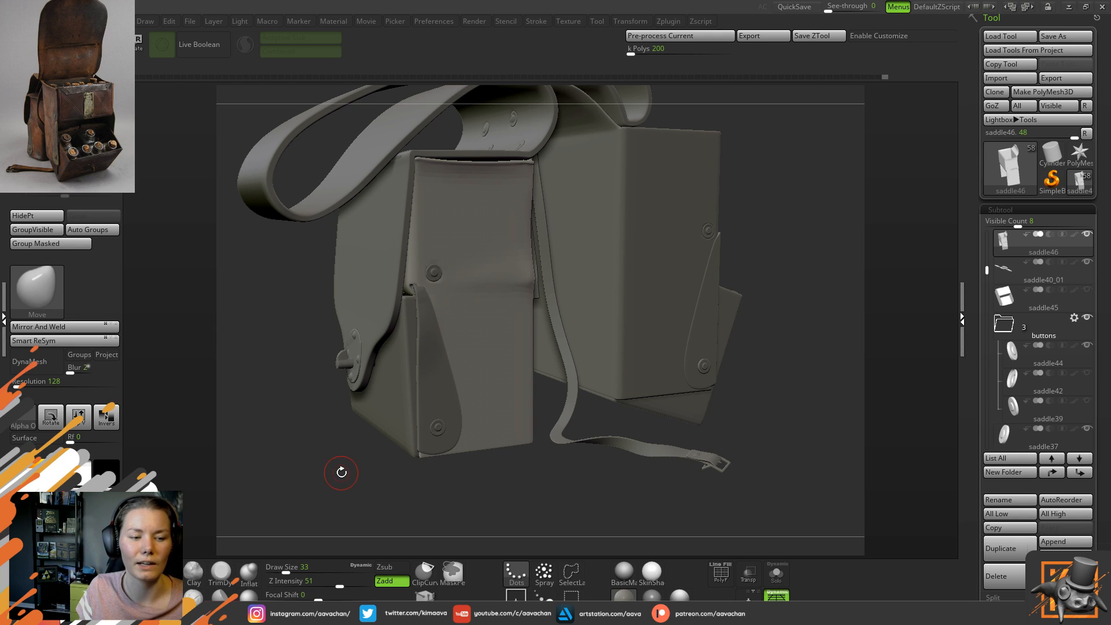
pyautogui.press('space')
pyautogui.moveTo(499, 315); pyautogui.dragTo(531, 352)
pyautogui.press('space')
pyautogui.press('space')
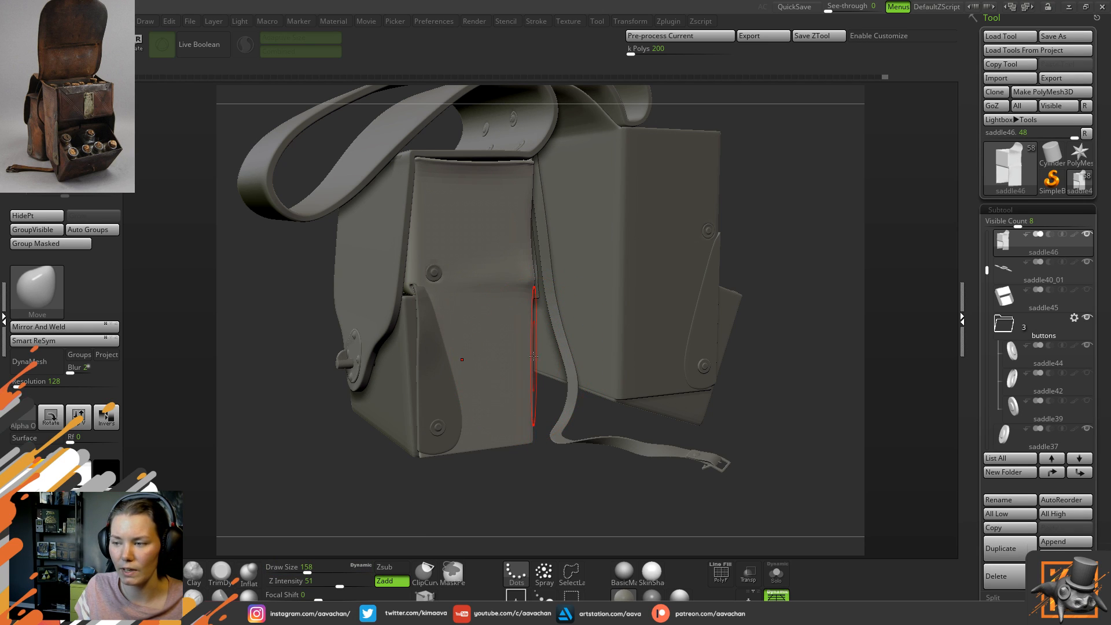
pyautogui.moveTo(528, 359); pyautogui.dragTo(526, 364)
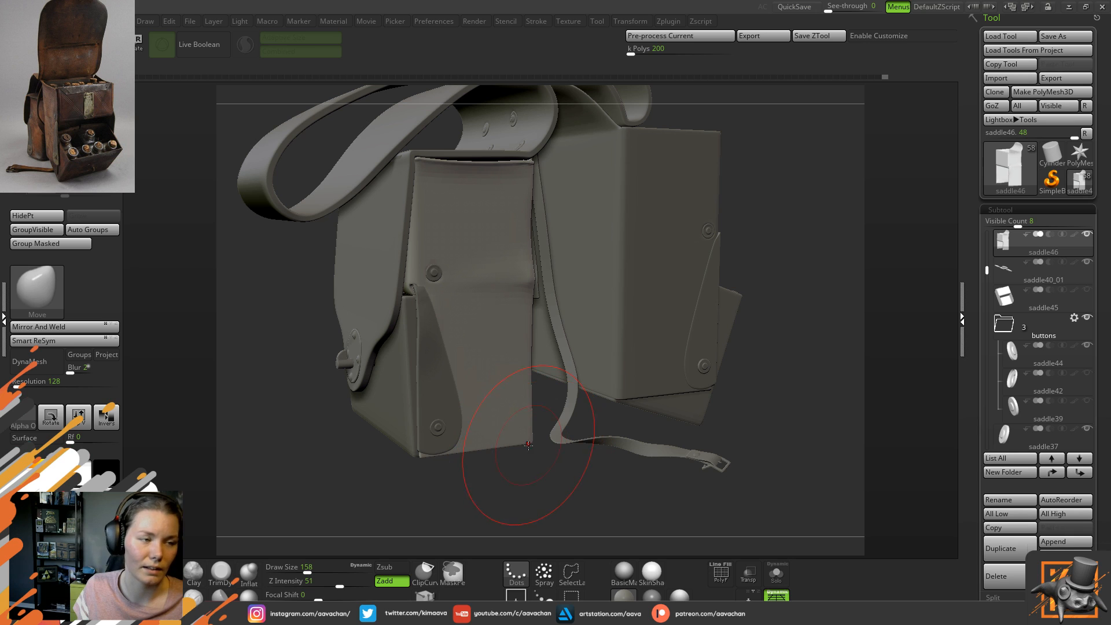
# - Set the draw size to 20 and mask the front bottom corner of the side panel
pyautogui.keyDown('alt'); pyautogui.moveTo(495, 355); pyautogui.dragTo(569, 463, button='right'); pyautogui.keyUp('alt')
pyautogui.moveTo(794, 181); pyautogui.dragTo(832, 236, button='right')
pyautogui.moveTo(489, 398)
pyautogui.keyDown('ctrl'); pyautogui.mouseDown(button='right')
pyautogui.moveTo(408, 502)
pyautogui.moveTo(477, 407)
pyautogui.mouseUp(button='right'); pyautogui.keyUp('ctrl')
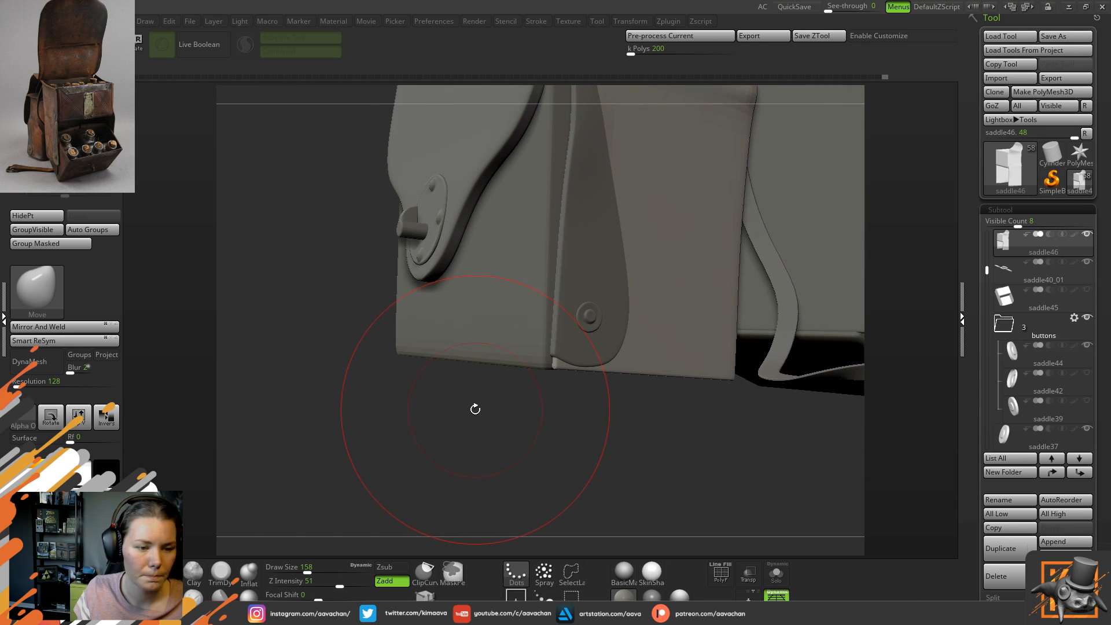
pyautogui.press('space')
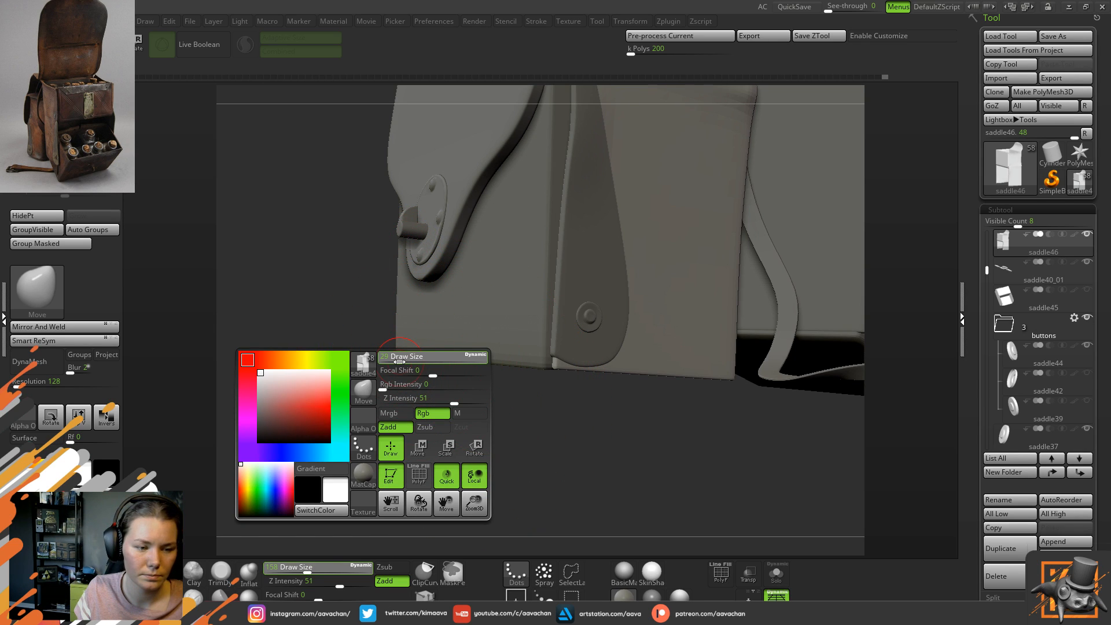
pyautogui.moveTo(399, 362); pyautogui.dragTo(399, 362)
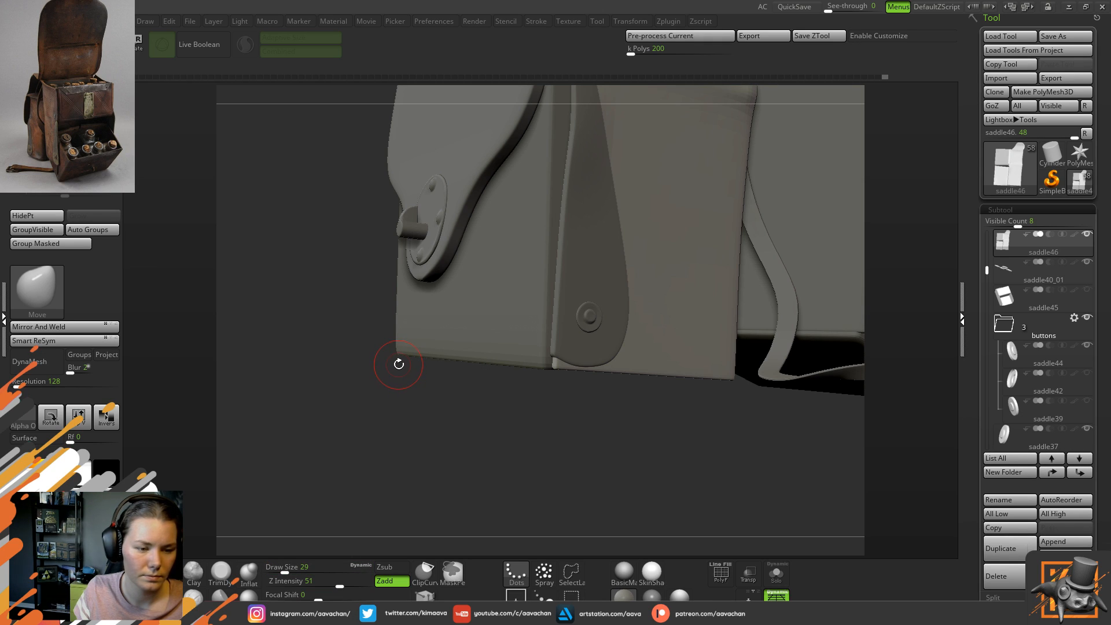
pyautogui.keyDown('alt'); pyautogui.moveTo(535, 394); pyautogui.dragTo(529, 427); pyautogui.keyUp('alt')
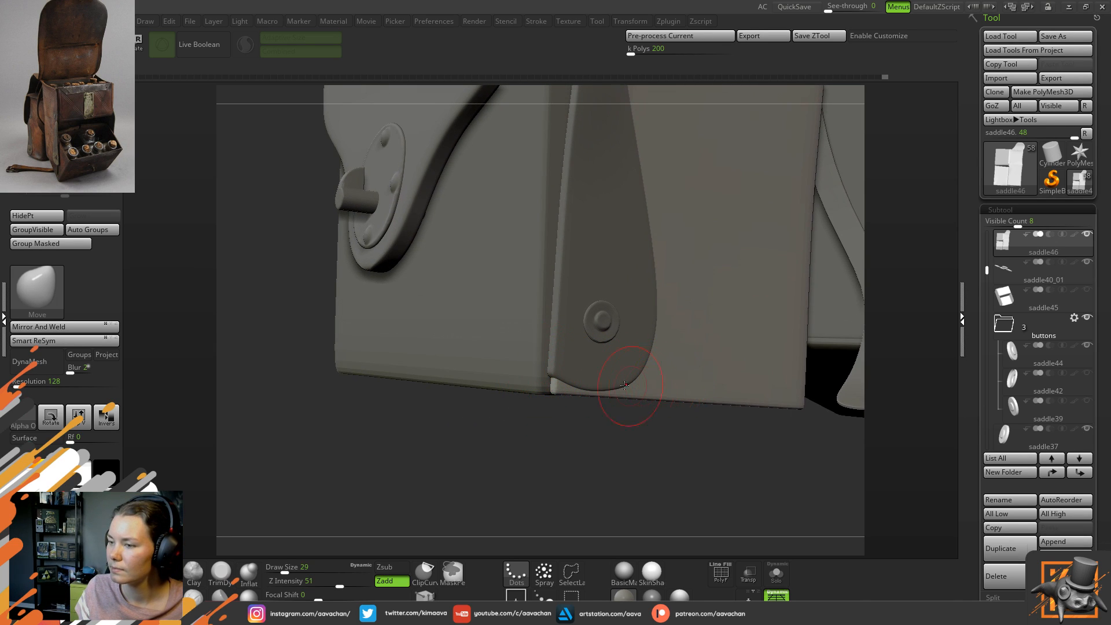
pyautogui.press('space')
pyautogui.moveTo(519, 425)
pyautogui.mouseDown()
pyautogui.moveTo(580, 446)
pyautogui.moveTo(594, 479)
pyautogui.moveTo(579, 475)
pyautogui.moveTo(577, 397)
pyautogui.moveTo(577, 422)
pyautogui.mouseUp()
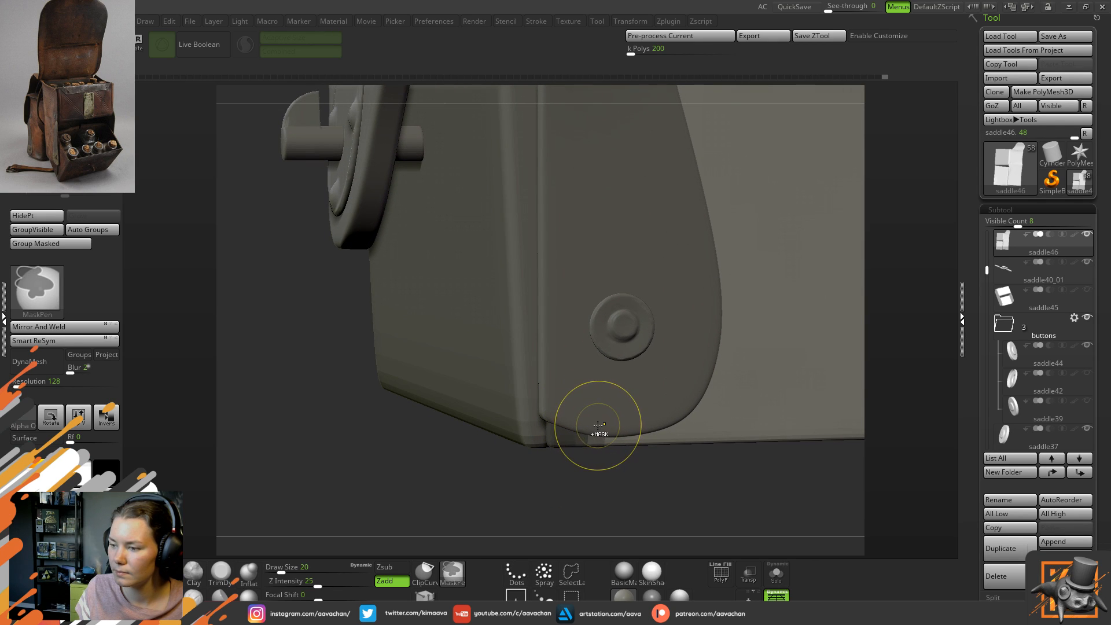
pyautogui.moveTo(570, 446); pyautogui.dragTo(616, 478)
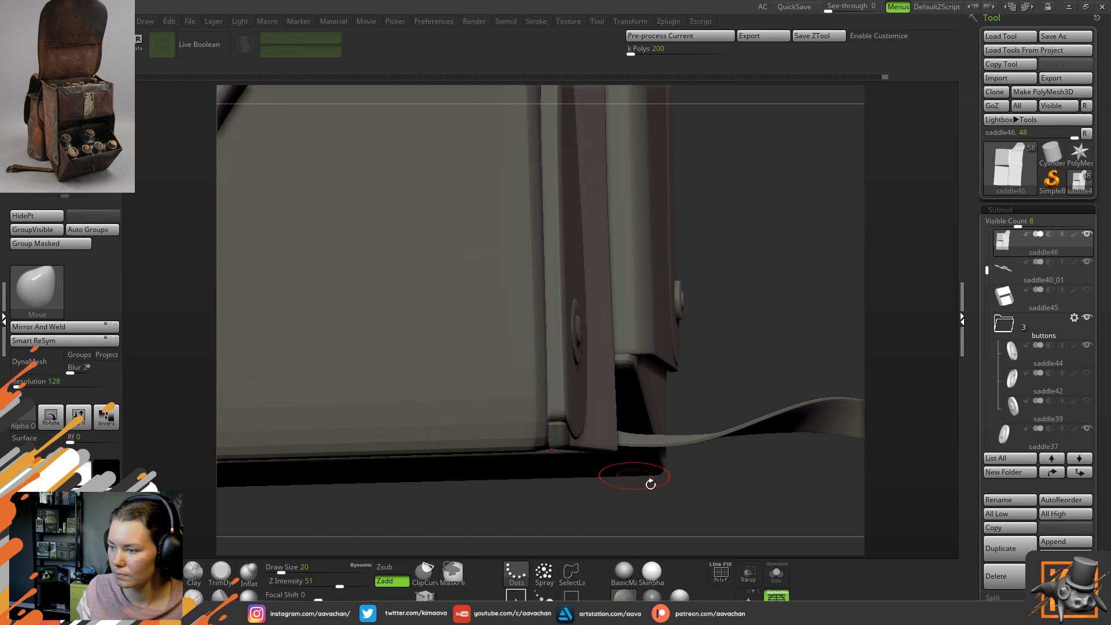
# - Check the side panel's masked corner in isolation, show the whole bag again and invert the mask
pyautogui.click(776, 573)
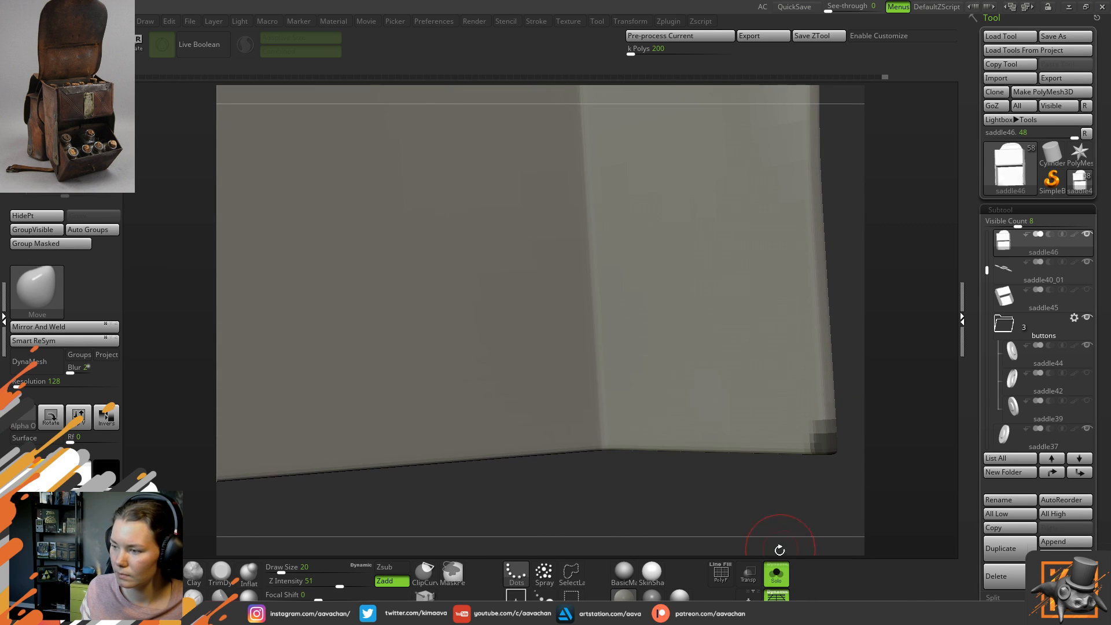
pyautogui.click(776, 573)
pyautogui.moveTo(793, 483)
pyautogui.mouseDown()
pyautogui.moveTo(734, 498)
pyautogui.moveTo(546, 454)
pyautogui.moveTo(450, 453)
pyautogui.moveTo(349, 302)
pyautogui.mouseUp()
pyautogui.keyDown('ctrl'); pyautogui.click(449, 453); pyautogui.keyUp('ctrl')
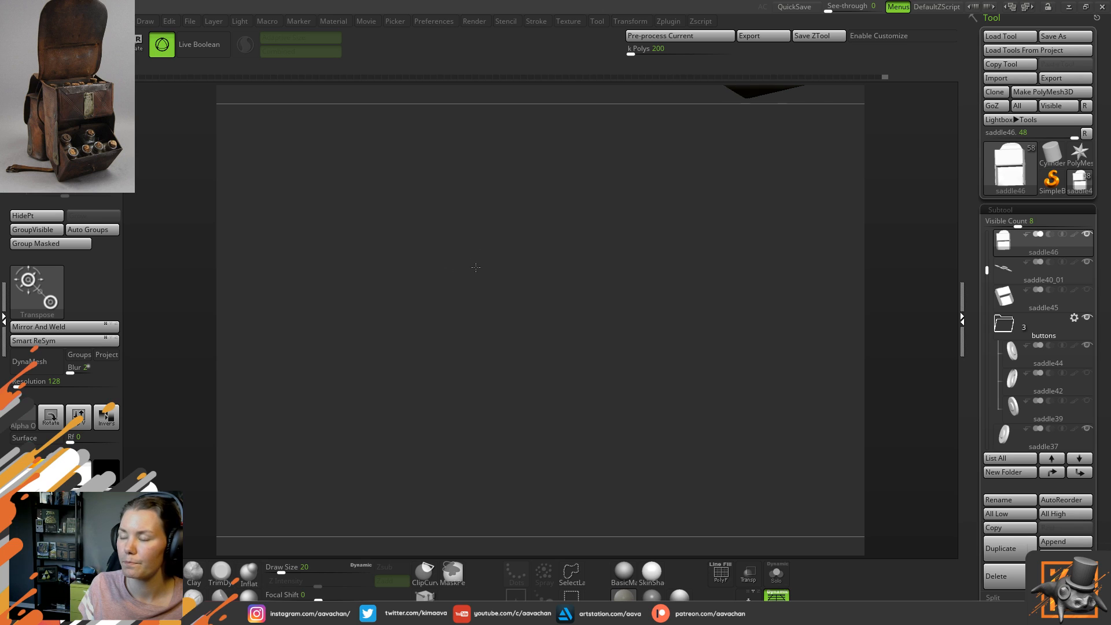
# - Place the transform gizmo on the unmasked front bottom corner of the side panel
pyautogui.press('f')
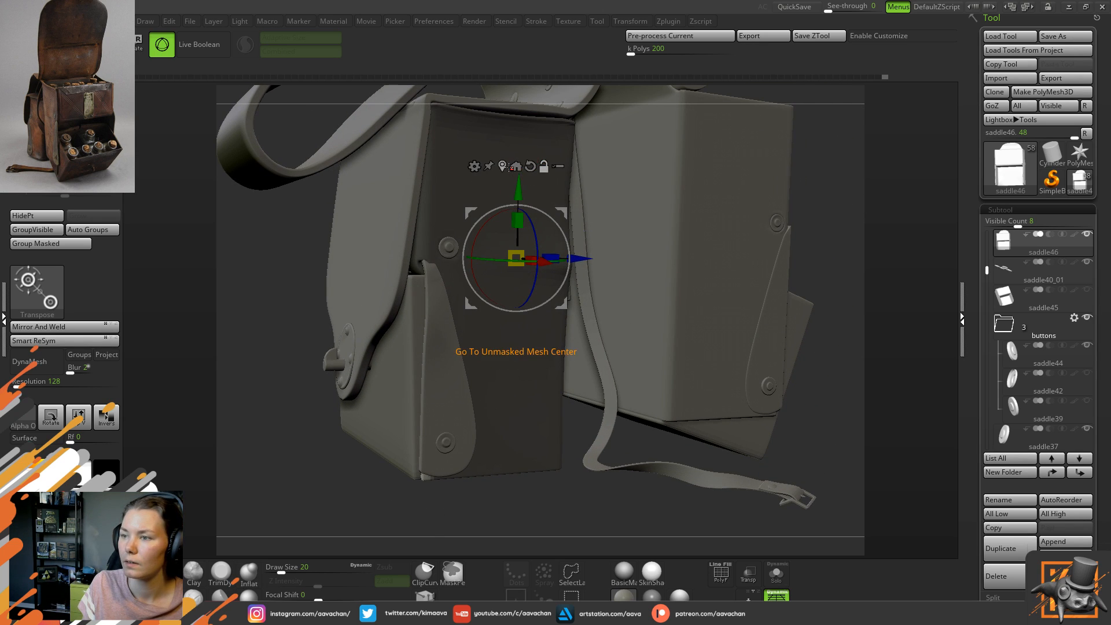
pyautogui.click(507, 168)
pyautogui.click(453, 383)
pyautogui.keyDown('alt'); pyautogui.moveTo(375, 462); pyautogui.dragTo(366, 489); pyautogui.keyUp('alt')
pyautogui.moveTo(550, 496); pyautogui.dragTo(522, 499)
pyautogui.click(450, 386)
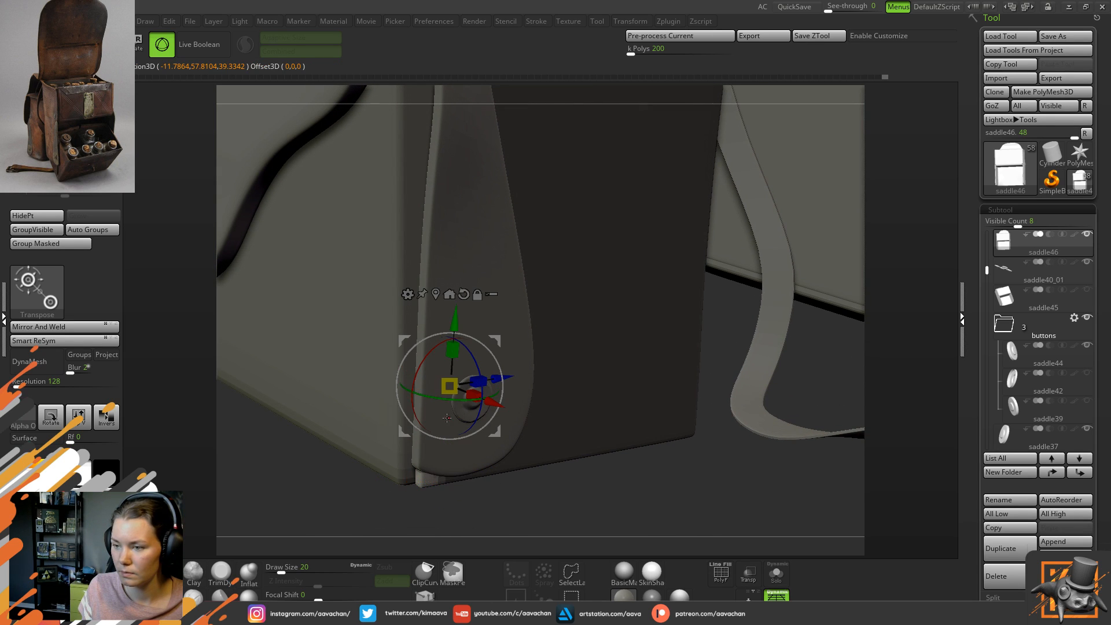
pyautogui.press('q')
pyautogui.keyDown('ctrl'); pyautogui.moveTo(472, 399); pyautogui.dragTo(547, 168, button='right'); pyautogui.keyUp('ctrl')
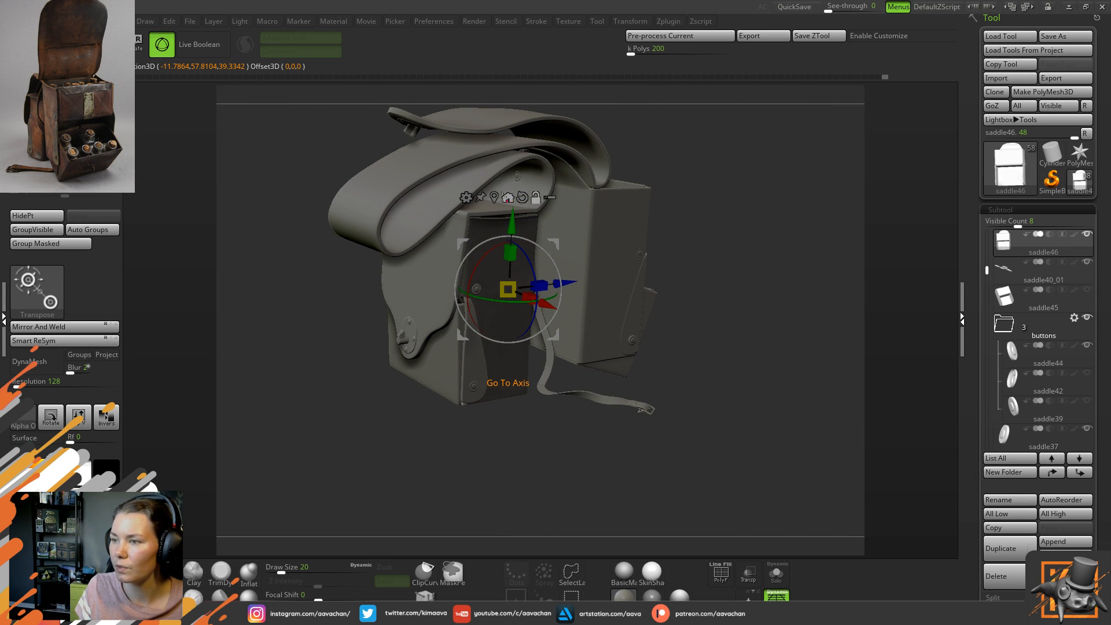
pyautogui.click(499, 200)
pyautogui.keyDown('ctrl'); pyautogui.moveTo(271, 400); pyautogui.dragTo(341, 492, button='right'); pyautogui.keyUp('ctrl')
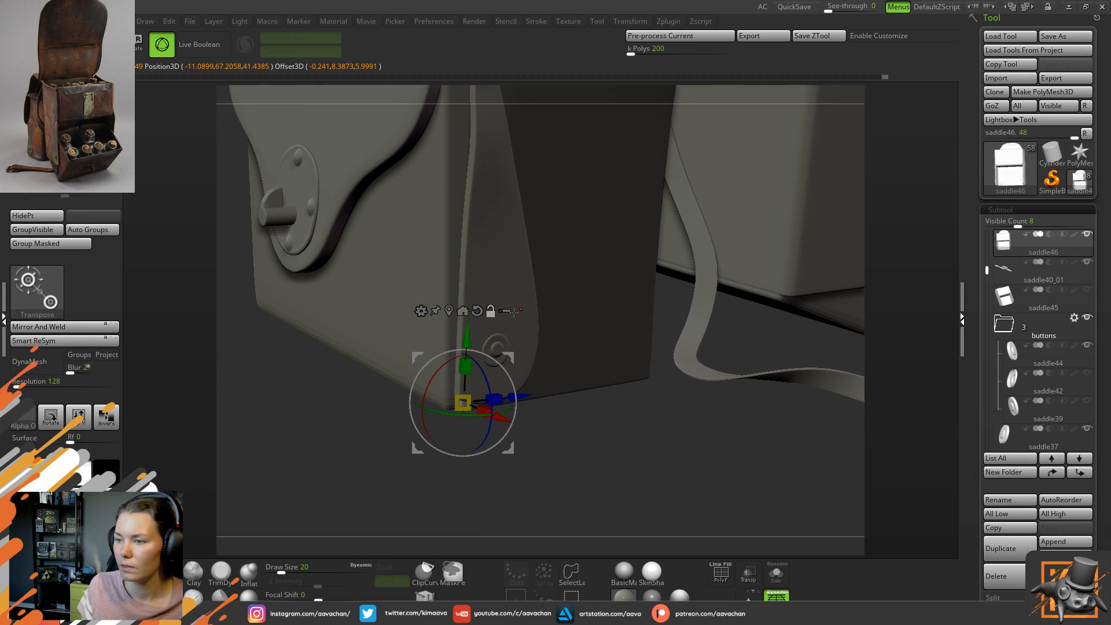
pyautogui.press('q')
pyautogui.keyDown('ctrl'); pyautogui.moveTo(383, 432); pyautogui.dragTo(402, 480, button='right'); pyautogui.keyUp('ctrl')
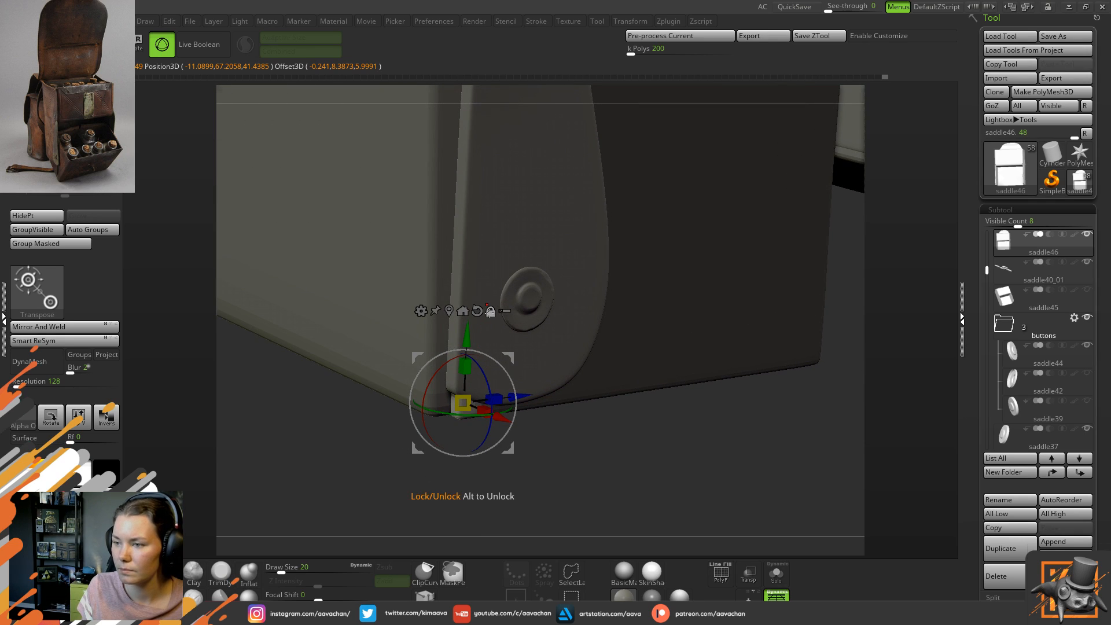
# - Rotate the gizmo to fit the unmasked corner, shift the corner slightly inward, return to sculpting and clear the mask
pyautogui.moveTo(474, 415); pyautogui.dragTo(436, 433)
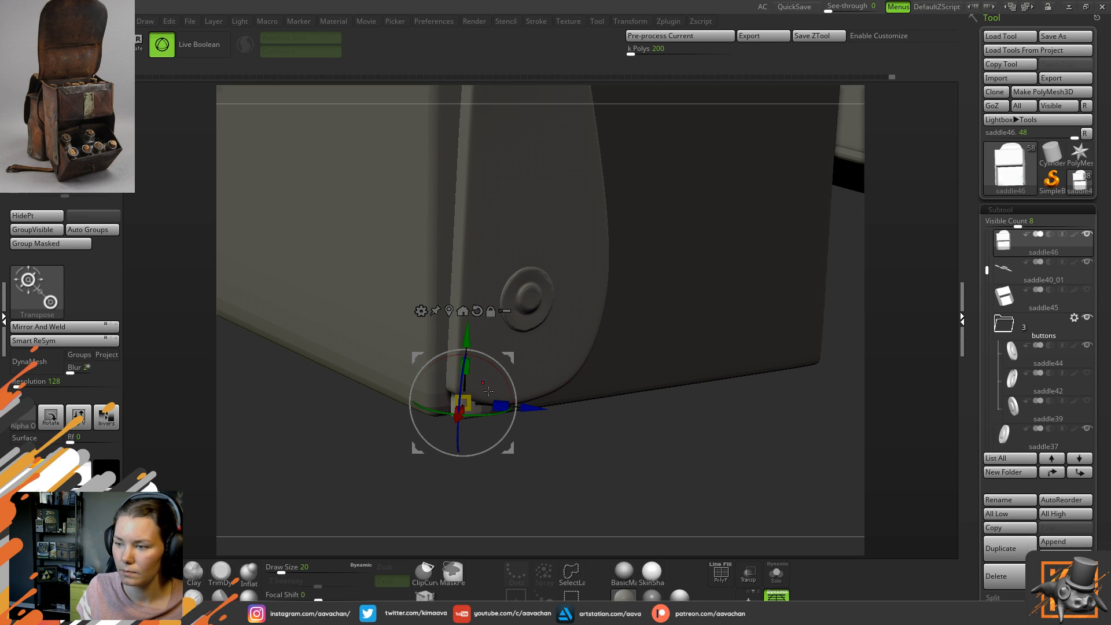
pyautogui.moveTo(485, 415); pyautogui.dragTo(489, 414)
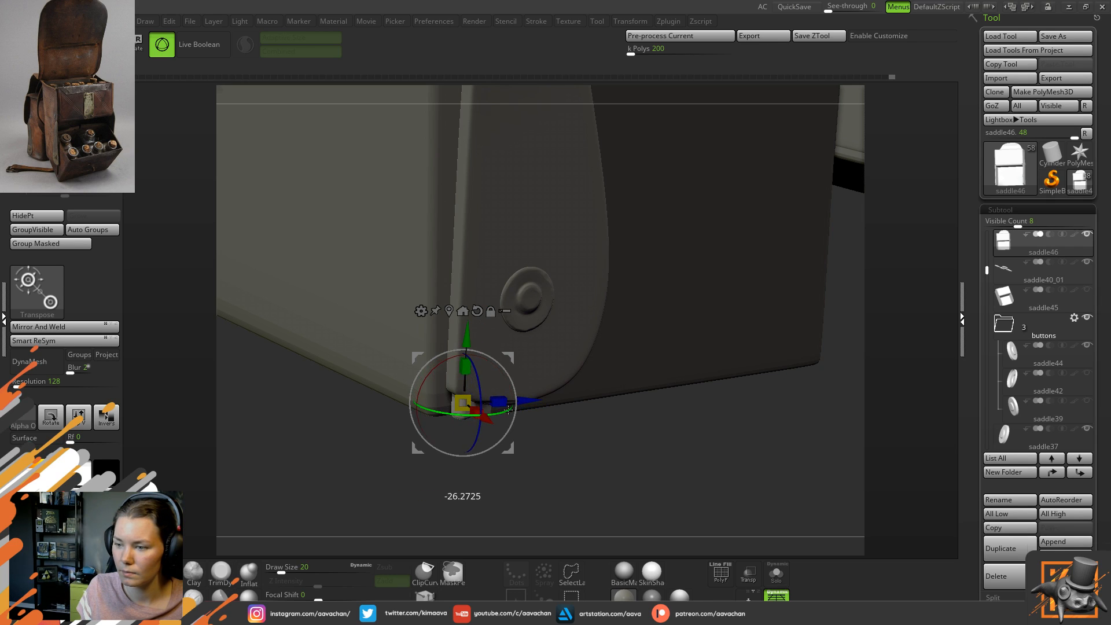
pyautogui.moveTo(507, 410)
pyautogui.mouseDown()
pyautogui.moveTo(479, 371)
pyautogui.moveTo(441, 402)
pyautogui.moveTo(491, 405)
pyautogui.mouseUp()
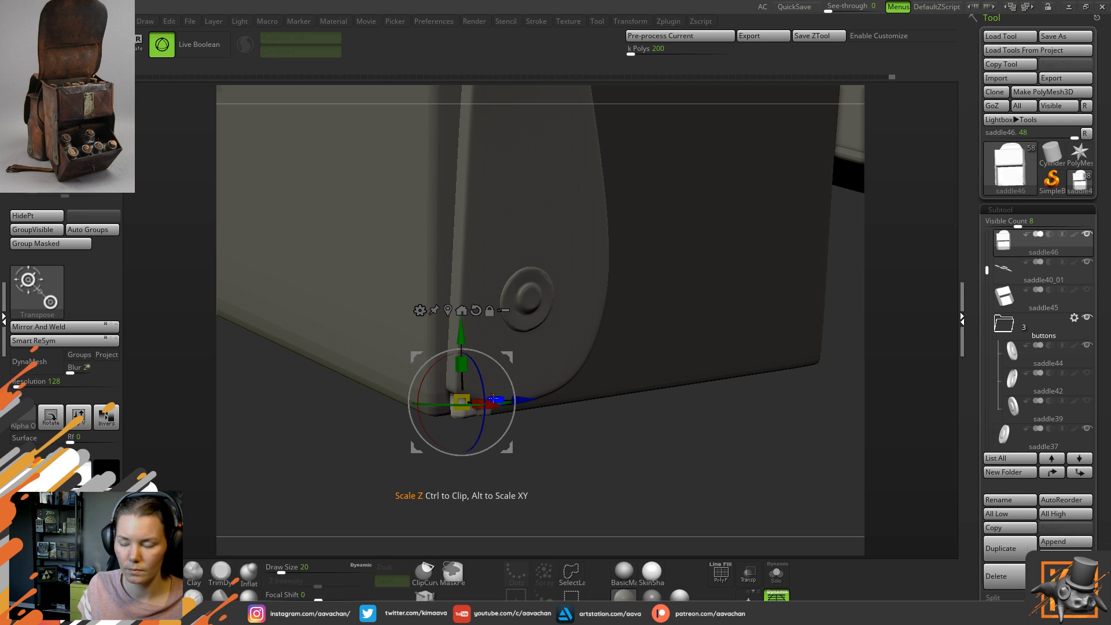
pyautogui.press('q')
pyautogui.moveTo(488, 459); pyautogui.dragTo(423, 439)
pyautogui.moveTo(261, 384)
pyautogui.mouseDown()
pyautogui.moveTo(488, 407)
pyautogui.moveTo(463, 392)
pyautogui.mouseUp()
# - Smooth the front bottom corner of the side panel where it emerges below the riveted tab
pyautogui.press('shift')
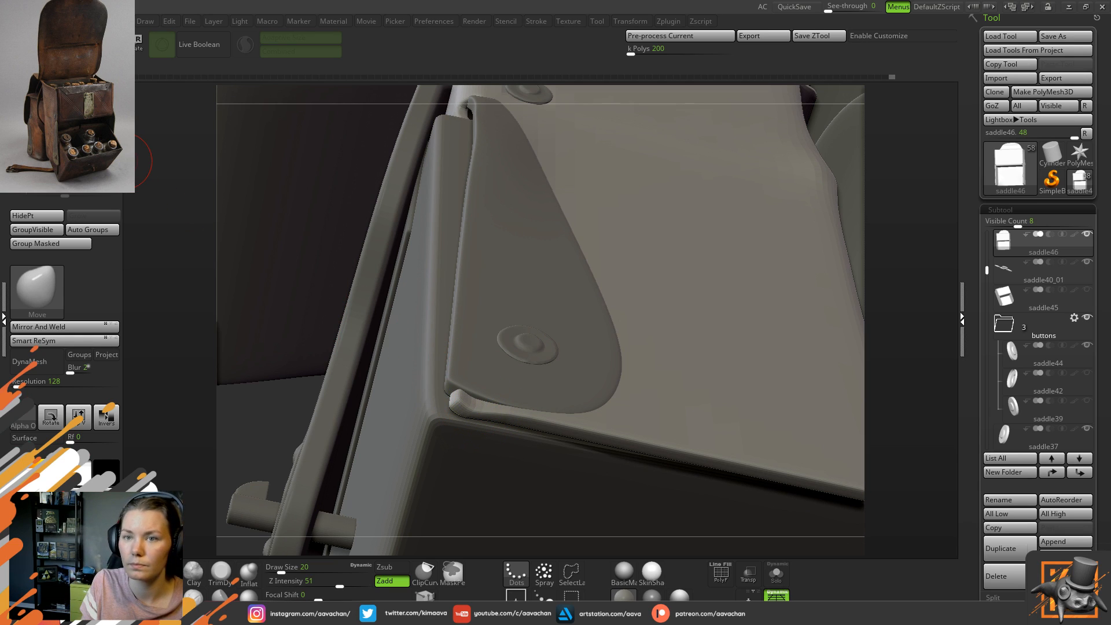
pyautogui.keyDown('shift'); pyautogui.moveTo(498, 401); pyautogui.dragTo(468, 399); pyautogui.keyUp('shift')
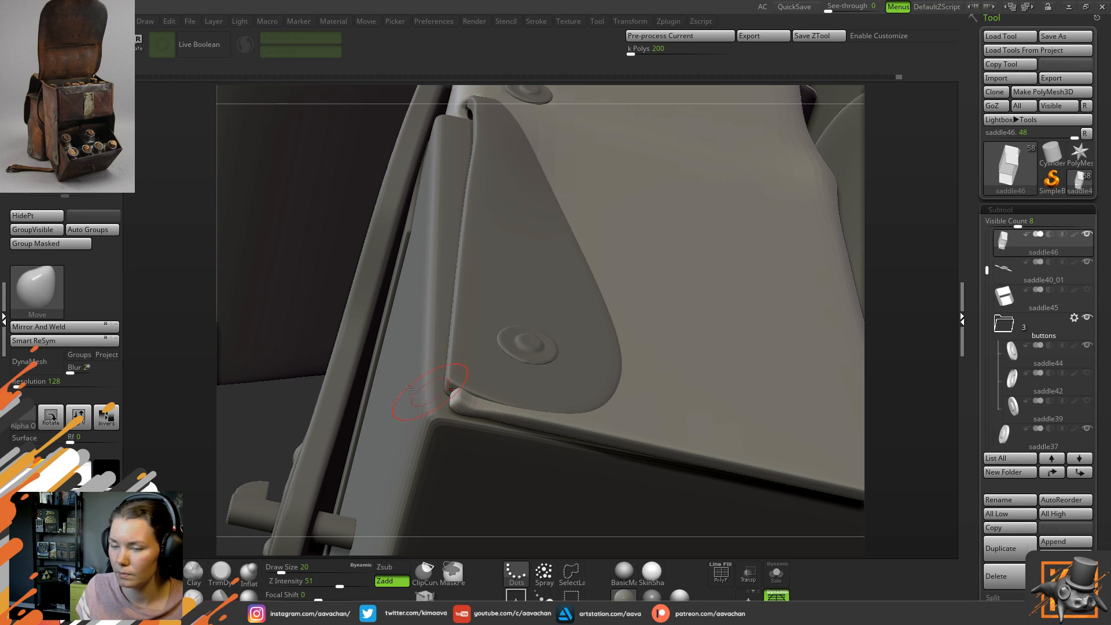
pyautogui.moveTo(252, 397); pyautogui.dragTo(328, 487)
pyautogui.keyDown('alt'); pyautogui.moveTo(439, 471); pyautogui.dragTo(542, 501); pyautogui.keyUp('alt')
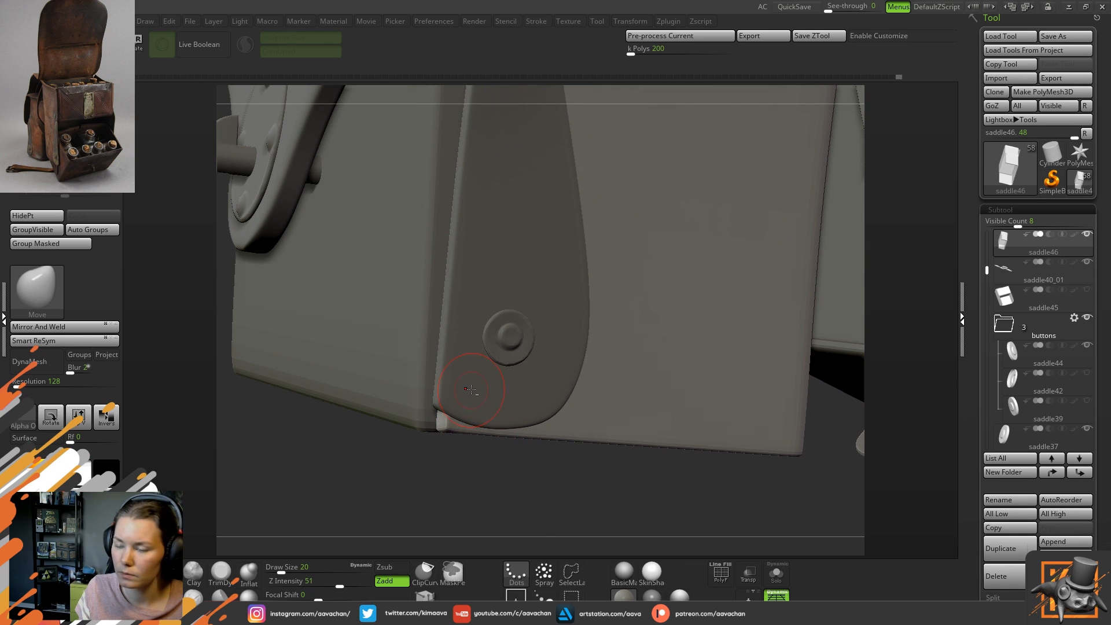
# - Select the riveted side tab, set the draw size to 83 and nudge its lower end with the Move brush
pyautogui.keyDown('alt'); pyautogui.click(472, 388); pyautogui.keyUp('alt')
pyautogui.keyDown('alt'); pyautogui.moveTo(431, 457); pyautogui.dragTo(380, 322); pyautogui.keyUp('alt')
pyautogui.moveTo(362, 434)
pyautogui.keyDown('alt'); pyautogui.mouseDown()
pyautogui.moveTo(379, 463)
pyautogui.moveTo(368, 463)
pyautogui.moveTo(428, 460)
pyautogui.mouseUp(); pyautogui.keyUp('alt')
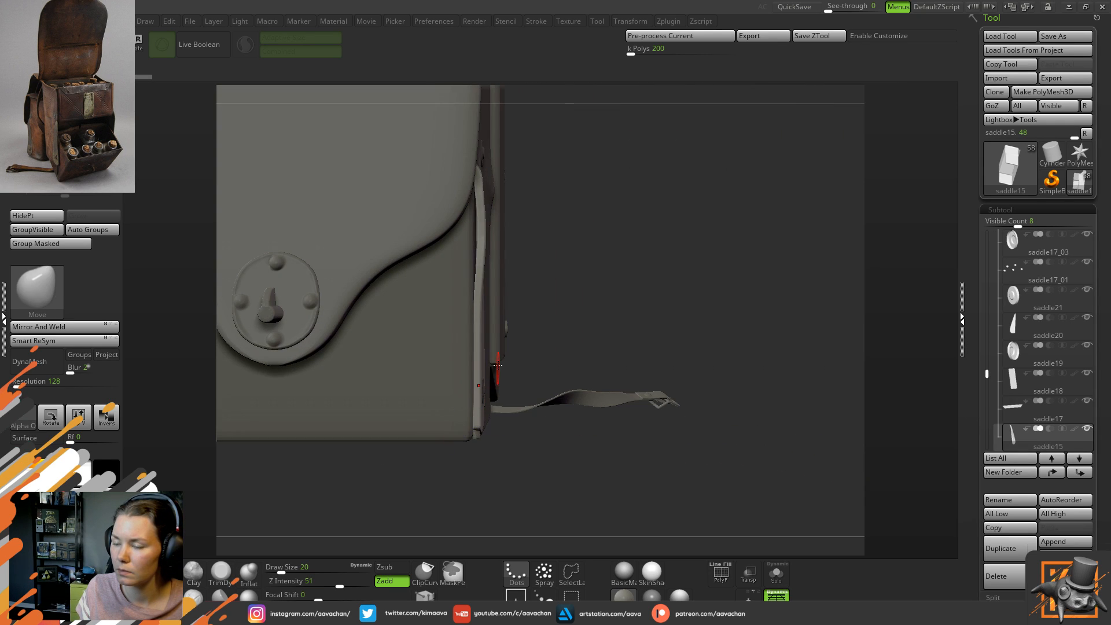
pyautogui.press('space')
pyautogui.moveTo(488, 365); pyautogui.dragTo(540, 346)
pyautogui.press('space')
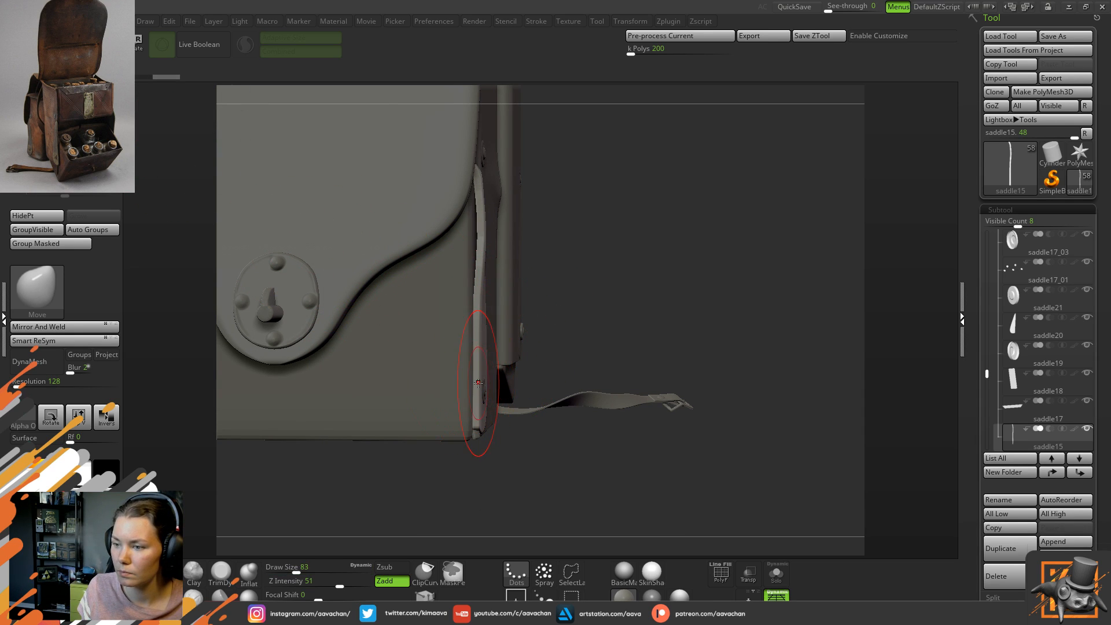
pyautogui.moveTo(476, 383); pyautogui.dragTo(474, 384)
pyautogui.hotkey('ctrl', 'z')
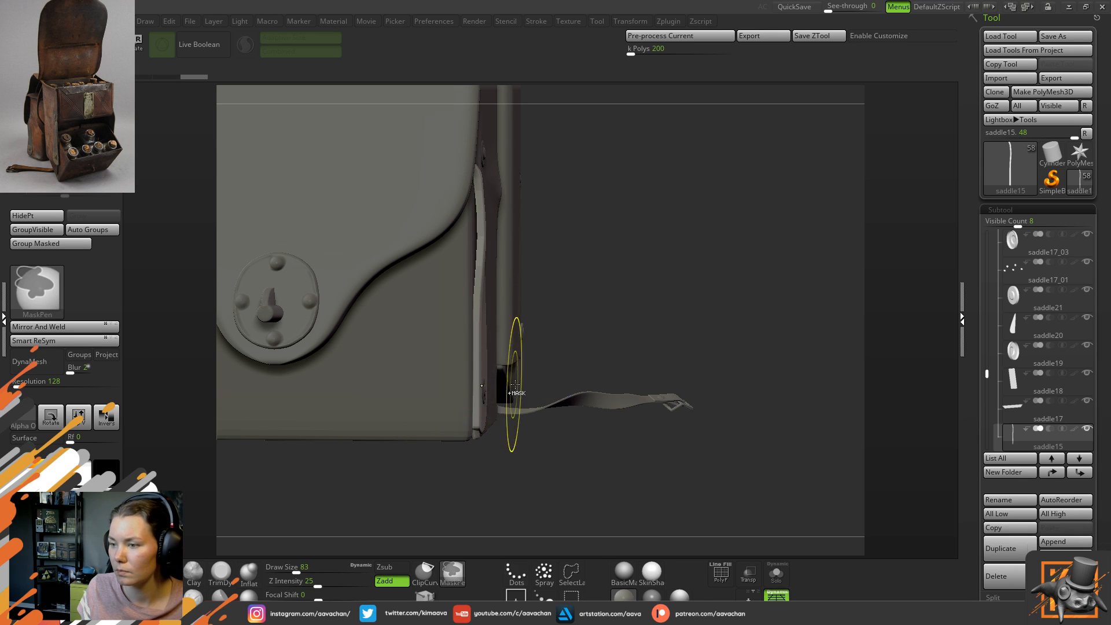
# - Save the project and set the draw size to 23
pyautogui.moveTo(519, 466)
pyautogui.mouseDown()
pyautogui.moveTo(491, 468)
pyautogui.moveTo(409, 364)
pyautogui.mouseUp()
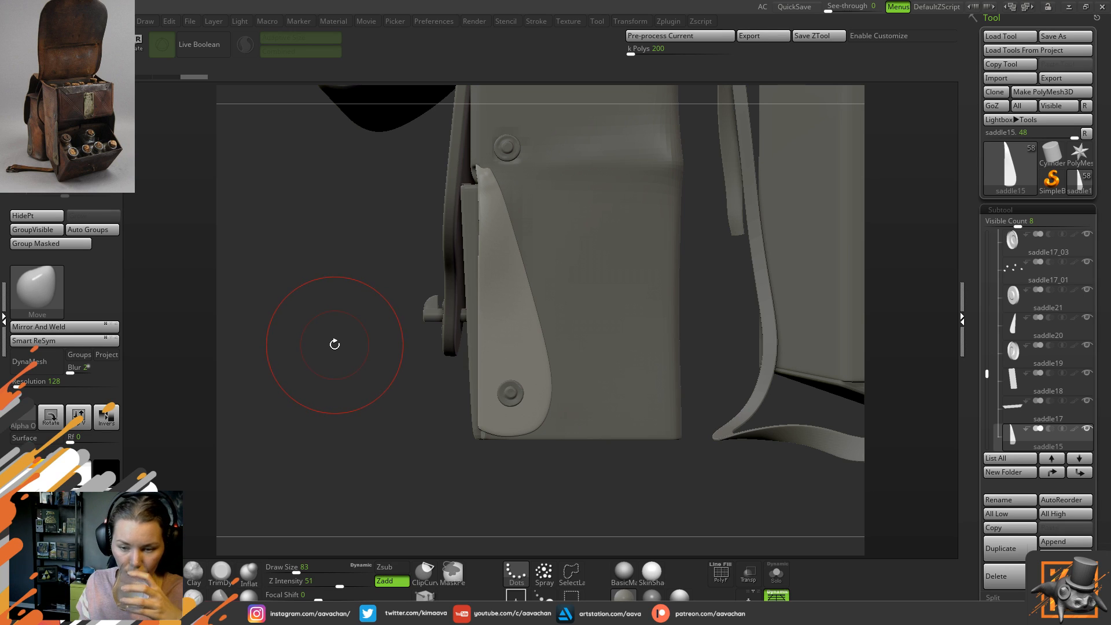
pyautogui.hotkey('ctrl', 's')
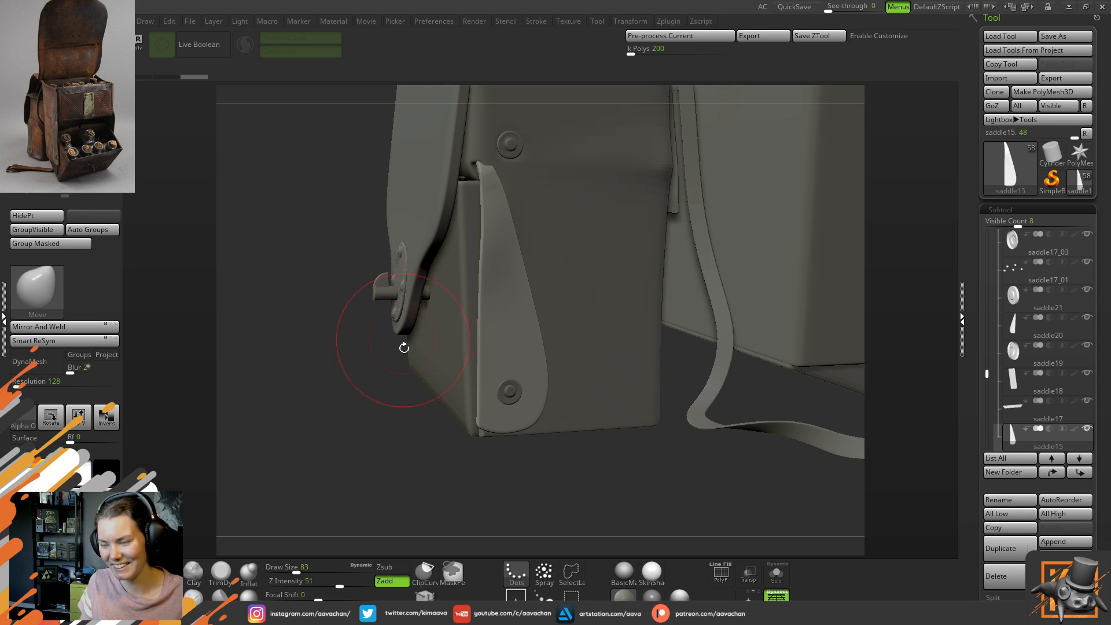
pyautogui.press('space')
pyautogui.moveTo(400, 352)
pyautogui.mouseDown()
pyautogui.moveTo(350, 362)
pyautogui.moveTo(351, 375)
pyautogui.moveTo(335, 337)
pyautogui.mouseUp()
pyautogui.moveTo(344, 423)
pyautogui.mouseDown()
pyautogui.moveTo(353, 390)
pyautogui.moveTo(346, 463)
pyautogui.moveTo(345, 395)
pyautogui.moveTo(436, 403)
pyautogui.moveTo(461, 336)
pyautogui.mouseUp()
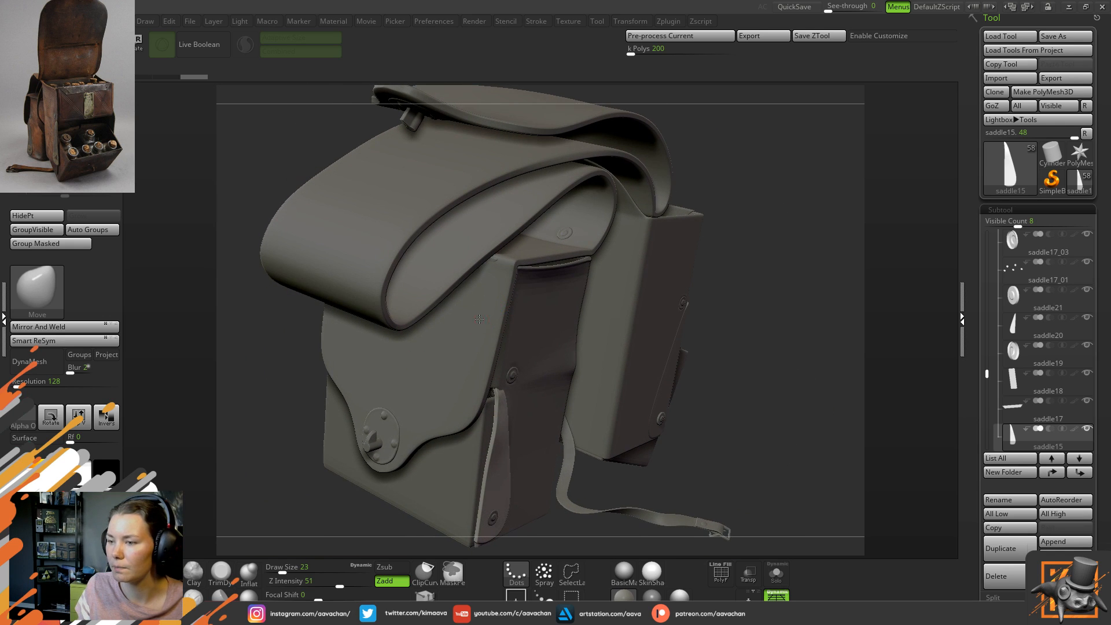
# - Select the bag's top flap and show it straight from the front with perspective turned off
pyautogui.keyDown('alt'); pyautogui.click(485, 327); pyautogui.keyUp('alt')
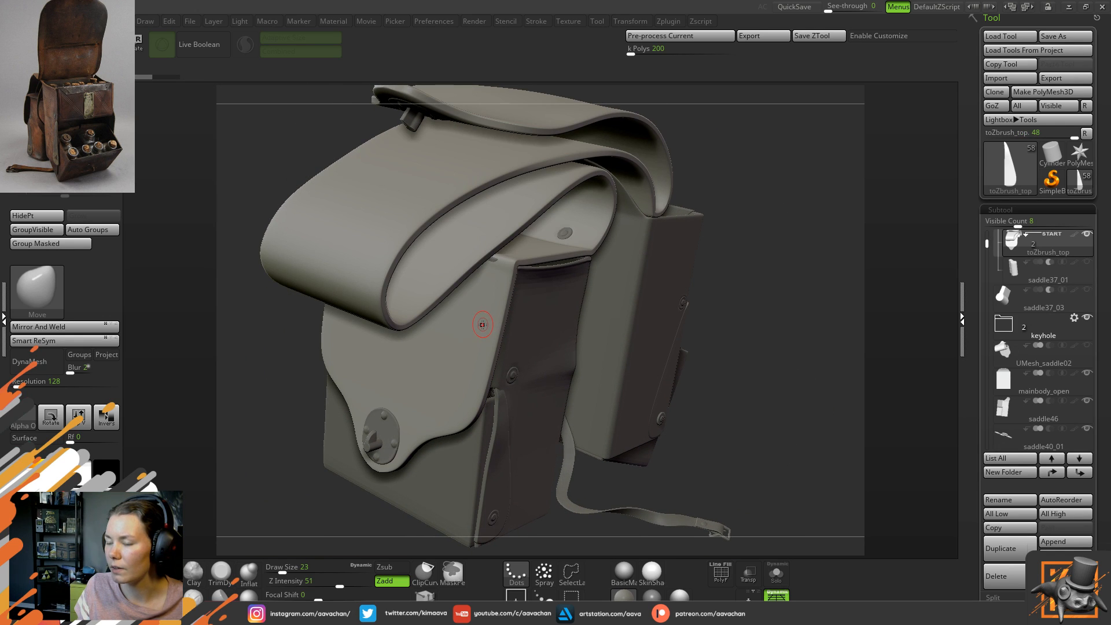
pyautogui.keyDown('shift'); pyautogui.moveTo(761, 392); pyautogui.dragTo(775, 382); pyautogui.keyUp('shift')
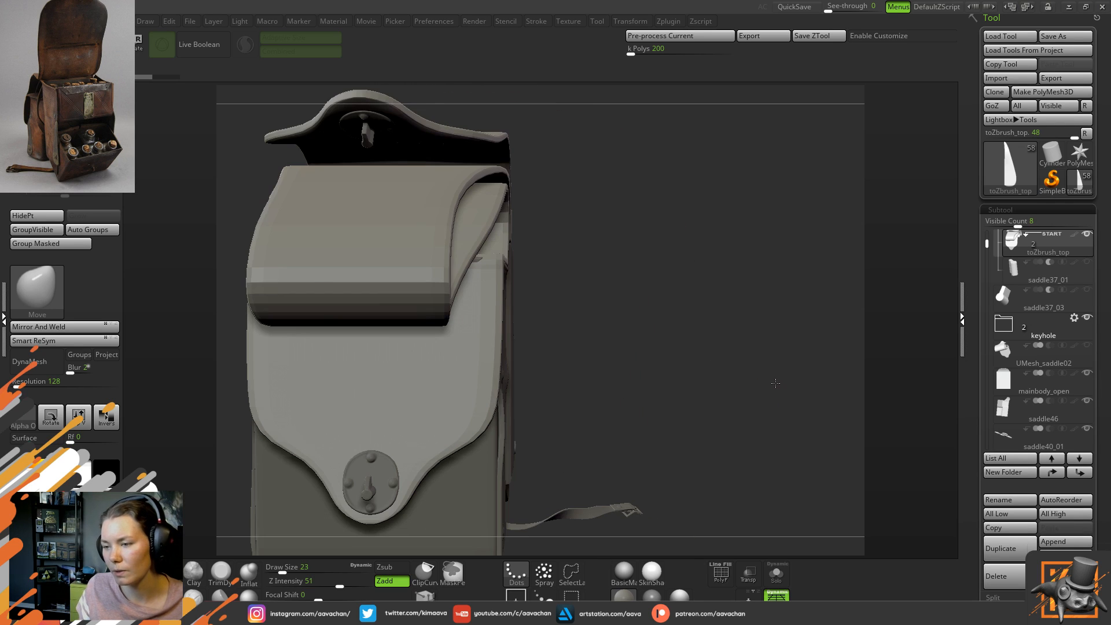
pyautogui.keyDown('alt'); pyautogui.moveTo(637, 315); pyautogui.dragTo(792, 303); pyautogui.keyUp('alt')
pyautogui.click(775, 595)
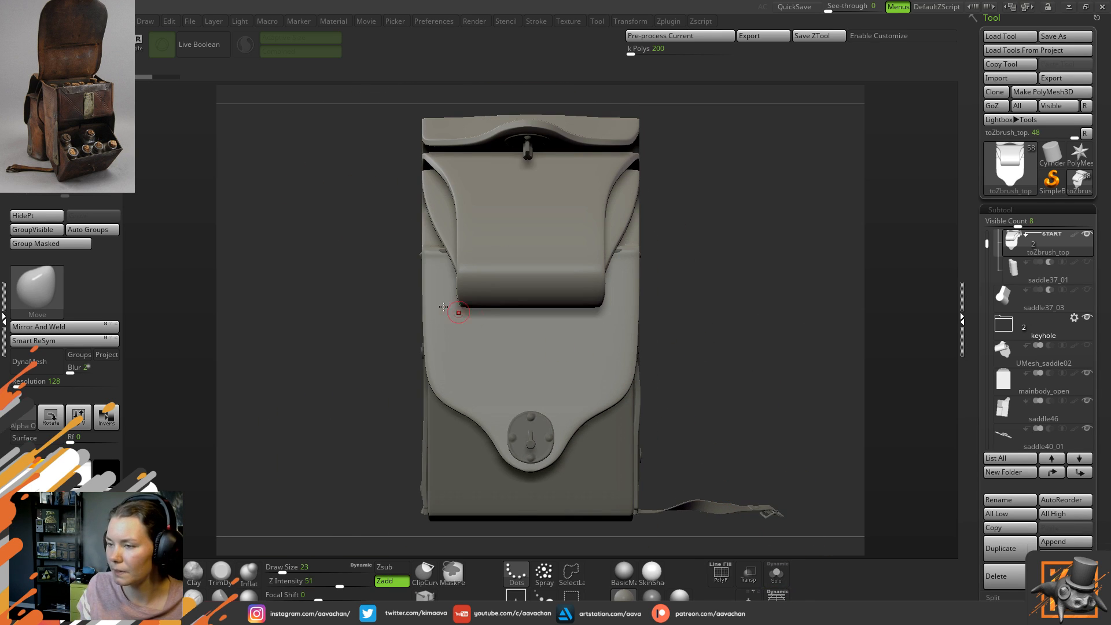
# - Set the draw size to 132 and mask the lower part of the front flap up to the folded strap
pyautogui.press('space')
pyautogui.moveTo(752, 481)
pyautogui.keyDown('ctrl'); pyautogui.mouseDown()
pyautogui.moveTo(398, 346)
pyautogui.moveTo(370, 312)
pyautogui.mouseUp(); pyautogui.keyUp('ctrl')
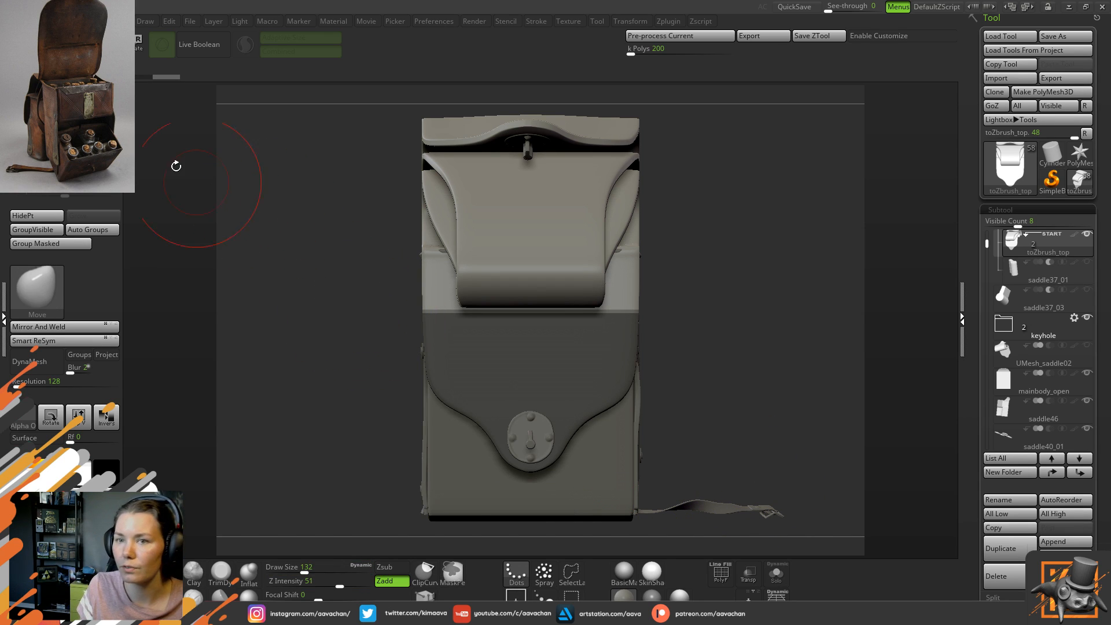
pyautogui.moveTo(708, 328); pyautogui.dragTo(666, 320)
pyautogui.moveTo(396, 399); pyautogui.dragTo(463, 332)
# - Set the draw size to 68 and extend the mask upward across the front flap beneath the folded strap
pyautogui.press('space')
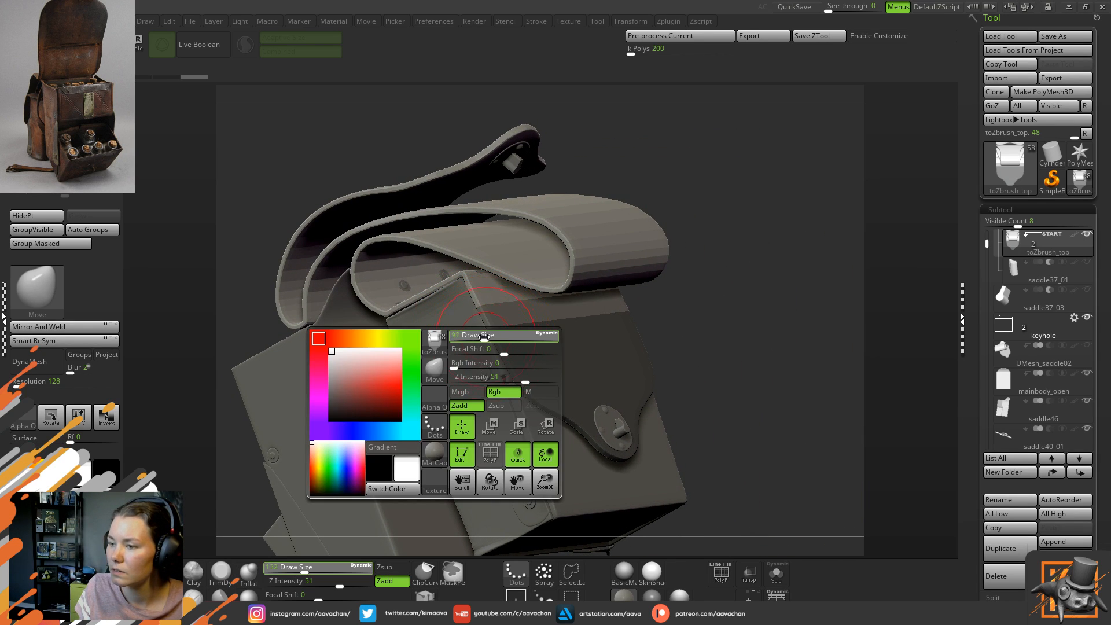
pyautogui.press('ctrl')
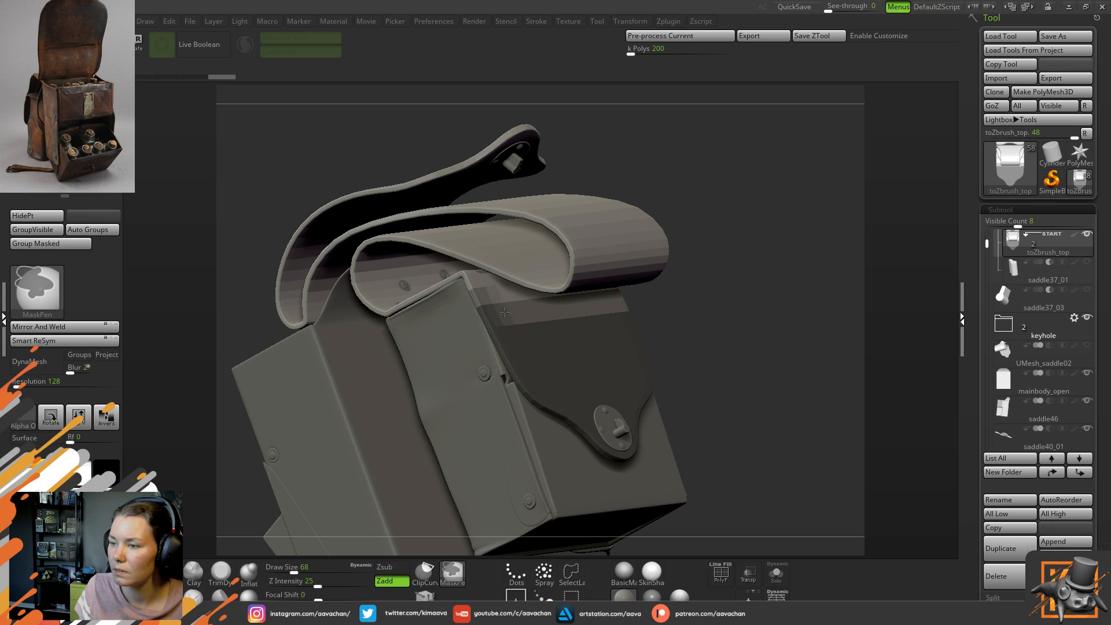
pyautogui.press('b')
pyautogui.press('m')
pyautogui.press('v')
pyautogui.moveTo(669, 297)
pyautogui.mouseDown()
pyautogui.moveTo(753, 271)
pyautogui.moveTo(711, 267)
pyautogui.mouseUp()
pyautogui.keyDown('ctrl'); pyautogui.moveTo(550, 312); pyautogui.dragTo(705, 318); pyautogui.keyUp('ctrl')
pyautogui.moveTo(757, 377)
pyautogui.mouseDown()
pyautogui.moveTo(744, 397)
pyautogui.moveTo(697, 408)
pyautogui.mouseUp()
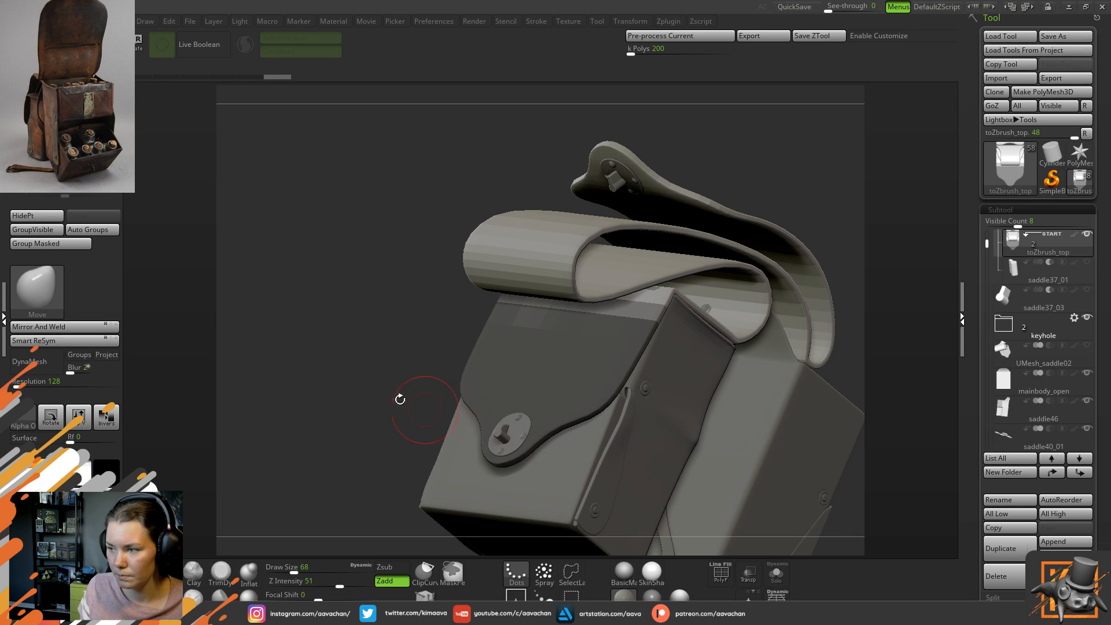
# - Undo the last two mask strokes and repaint the mask on the front flap just below the folded strap
pyautogui.moveTo(392, 320)
pyautogui.mouseDown()
pyautogui.moveTo(374, 337)
pyautogui.moveTo(466, 367)
pyautogui.moveTo(451, 364)
pyautogui.mouseUp()
pyautogui.press('ctrl')
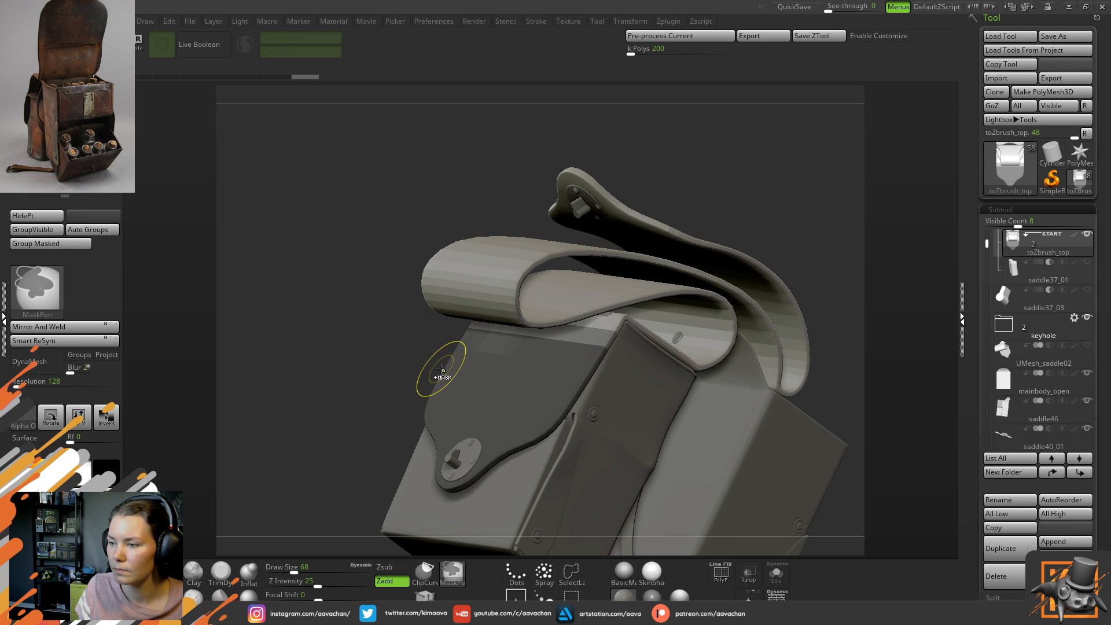
pyautogui.hotkey('ctrl', 'z')
pyautogui.hotkey('ctrl', 'z')
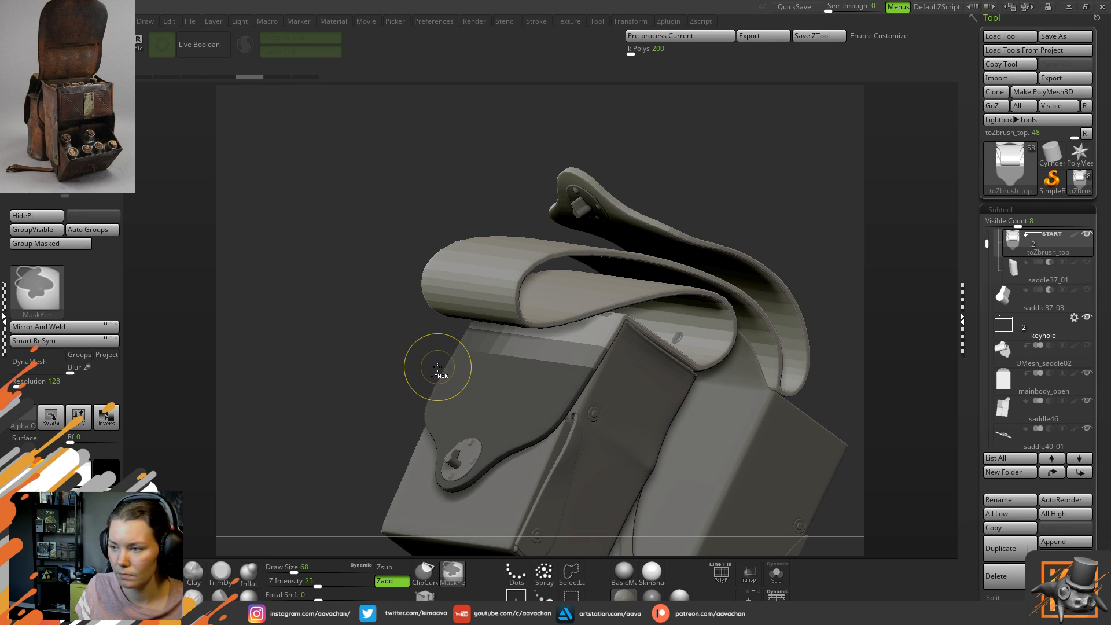
pyautogui.moveTo(592, 361)
pyautogui.keyDown('ctrl'); pyautogui.mouseDown()
pyautogui.moveTo(502, 342)
pyautogui.moveTo(592, 354)
pyautogui.mouseUp(); pyautogui.keyUp('ctrl')
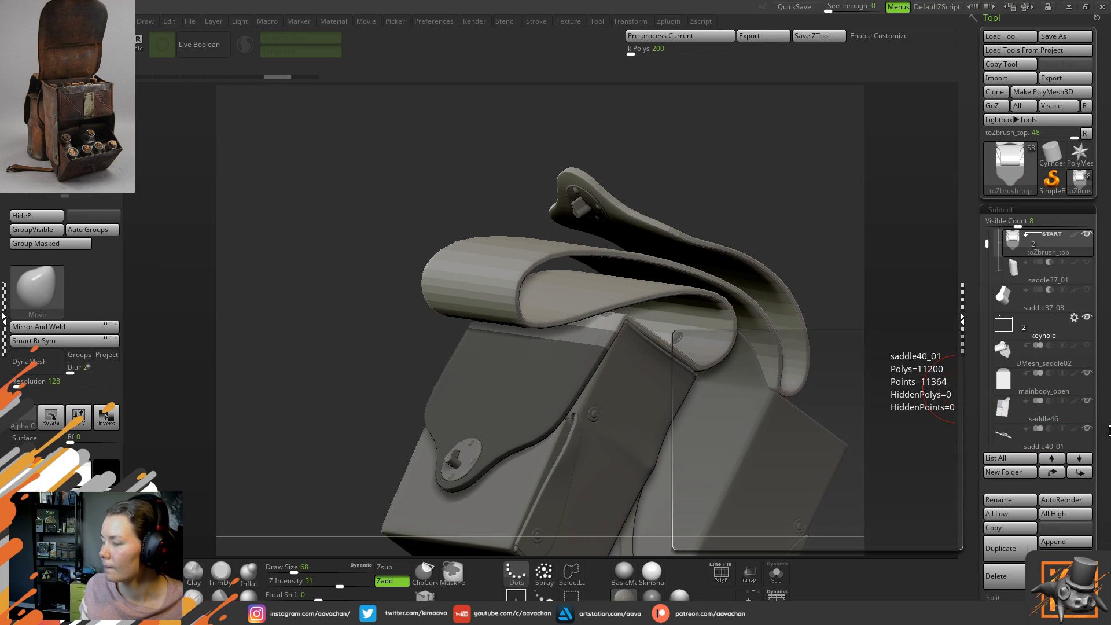
# - Grow the mask on the front flap repeatedly until it reaches up to the fold at the bag's top edge
pyautogui.scroll(-6, 1033, 442)
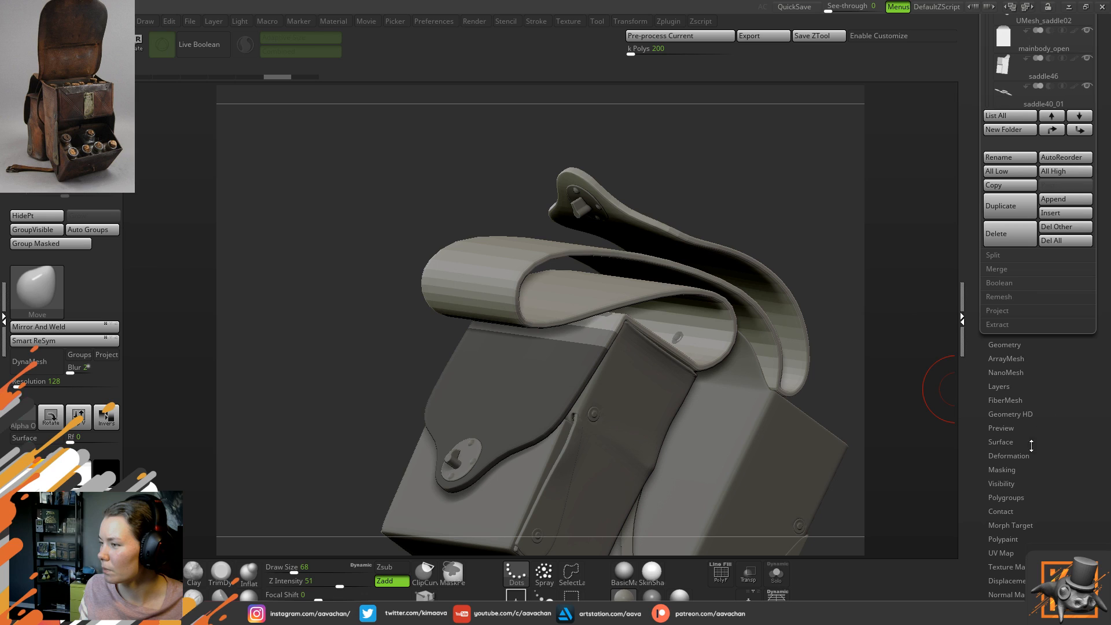
pyautogui.click(1010, 469)
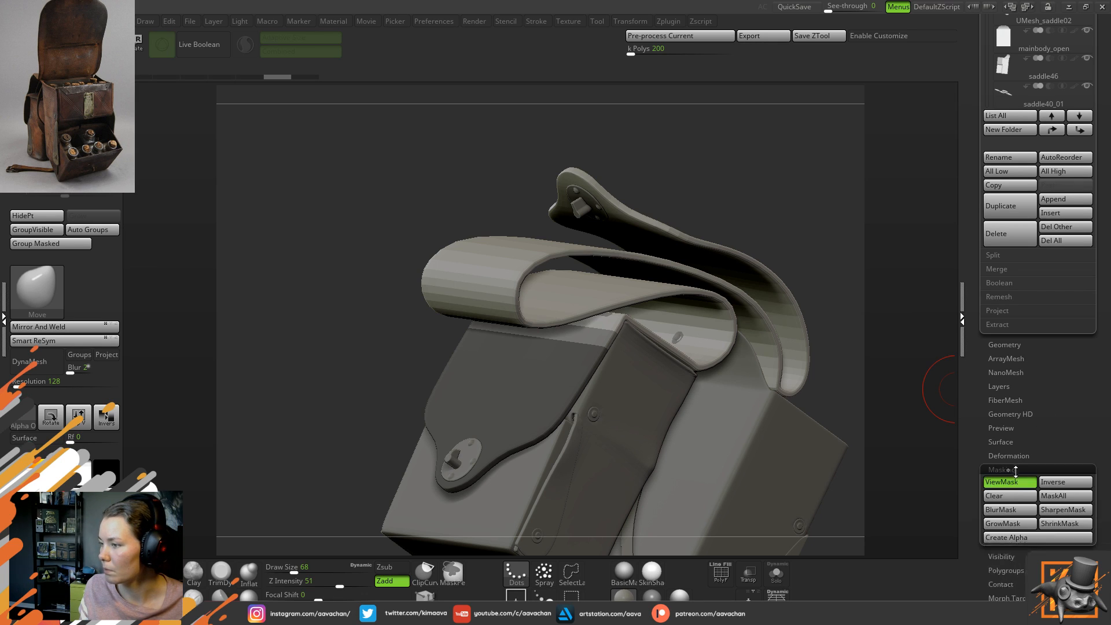
pyautogui.scroll(-2, 1069, 405)
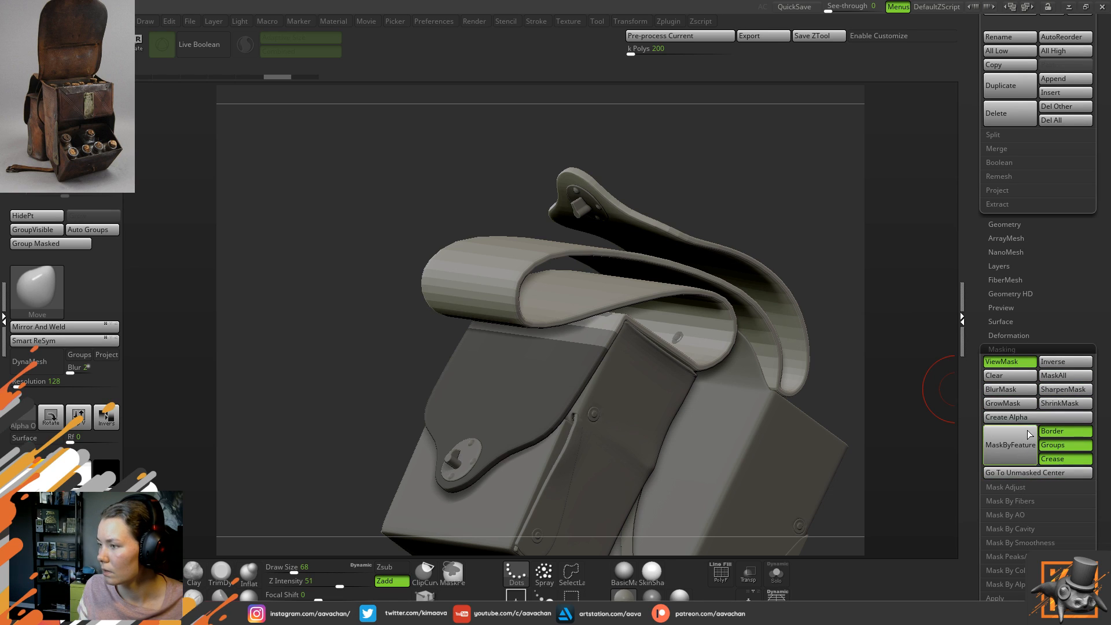
pyautogui.click(1019, 403)
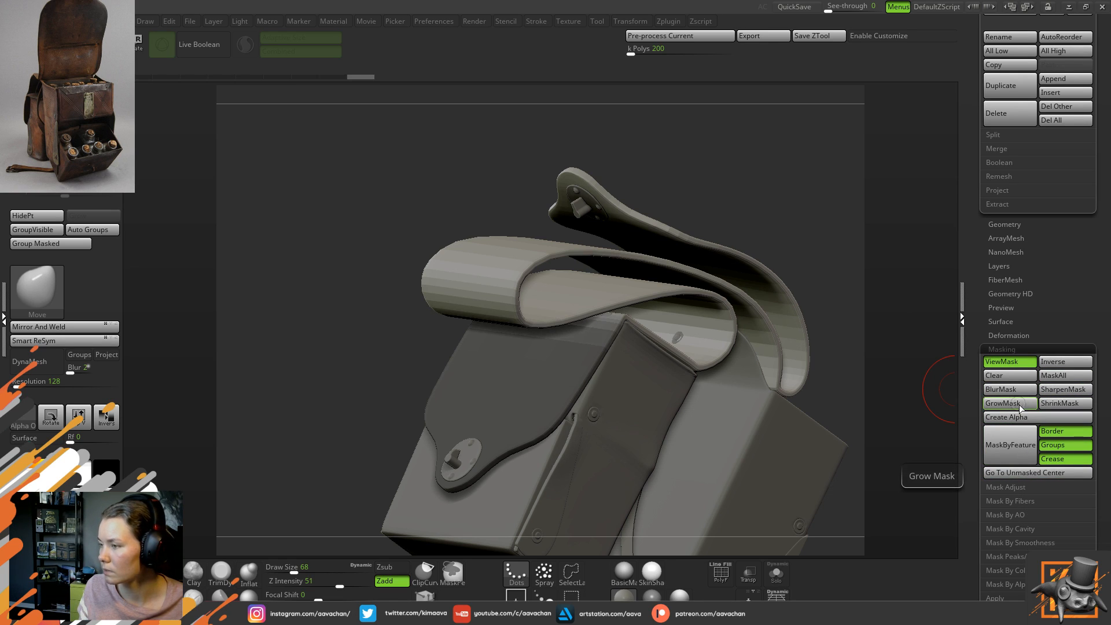
pyautogui.click(1019, 404)
pyautogui.click(1021, 407)
pyautogui.click(1021, 407)
pyautogui.moveTo(793, 192); pyautogui.dragTo(755, 212)
pyautogui.click(1004, 404)
pyautogui.click(1002, 404)
pyautogui.click(1003, 405)
pyautogui.click(1004, 405)
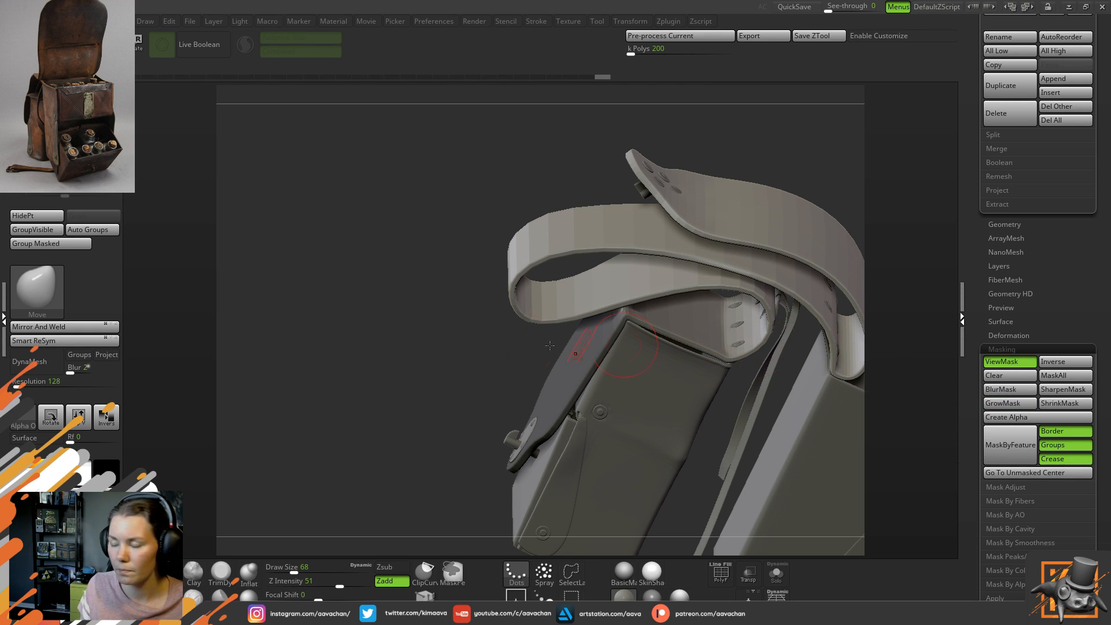
# - Invert the mask and centre the transform gizmo on the unmasked front flap
pyautogui.keyDown('ctrl'); pyautogui.click(347, 334); pyautogui.keyUp('ctrl')
pyautogui.press('w')
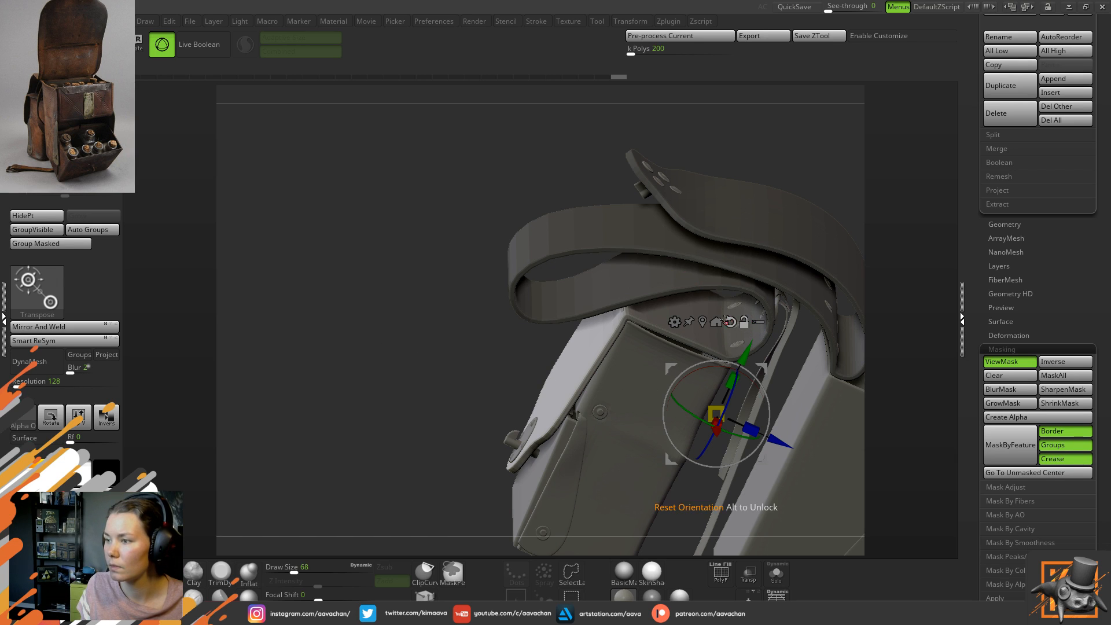
pyautogui.click(703, 322)
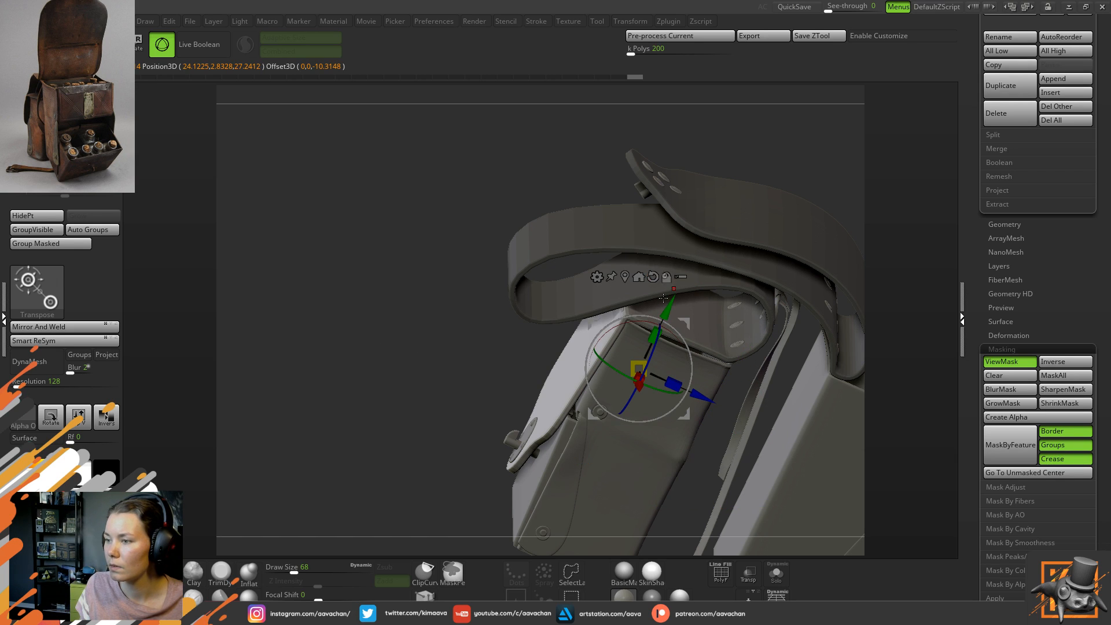
pyautogui.rightClick(467, 391)
pyautogui.moveTo(459, 335); pyautogui.dragTo(587, 358)
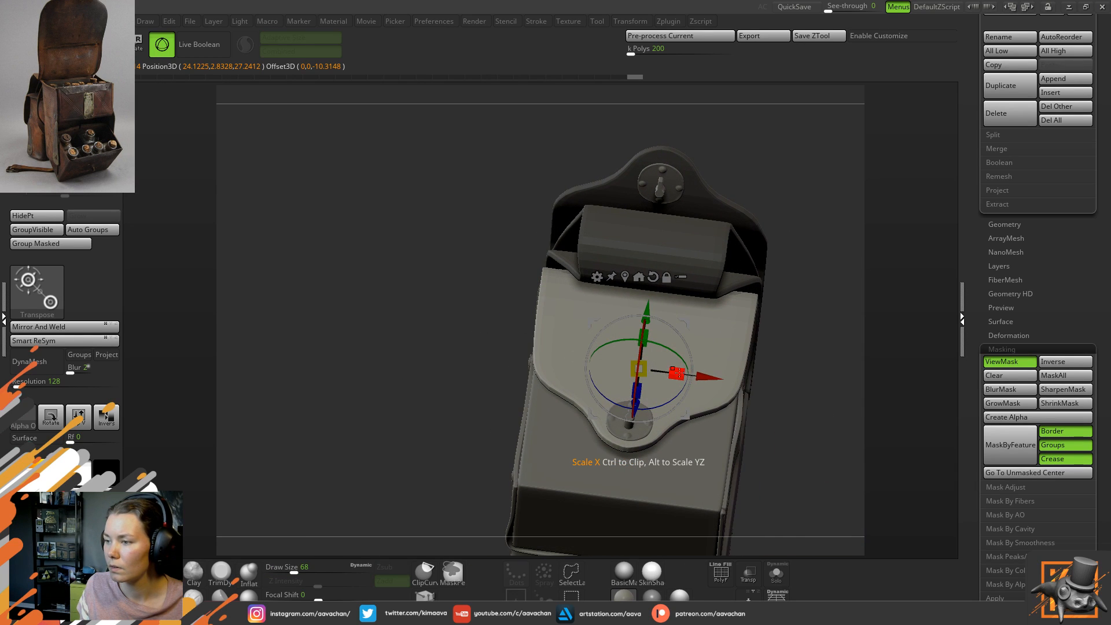
pyautogui.rightClick(680, 374)
pyautogui.moveTo(812, 327); pyautogui.dragTo(684, 386)
pyautogui.moveTo(443, 346); pyautogui.dragTo(401, 389)
# - Shrink the mask surrounding the front flap four times
pyautogui.press('q')
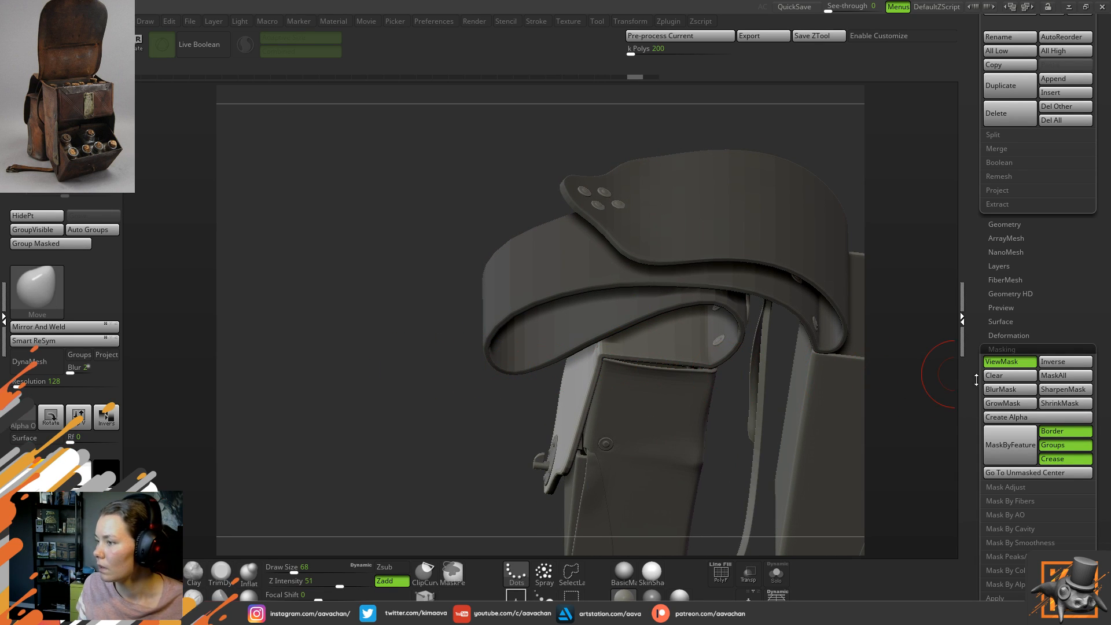
pyautogui.click(1065, 404)
pyautogui.click(1064, 404)
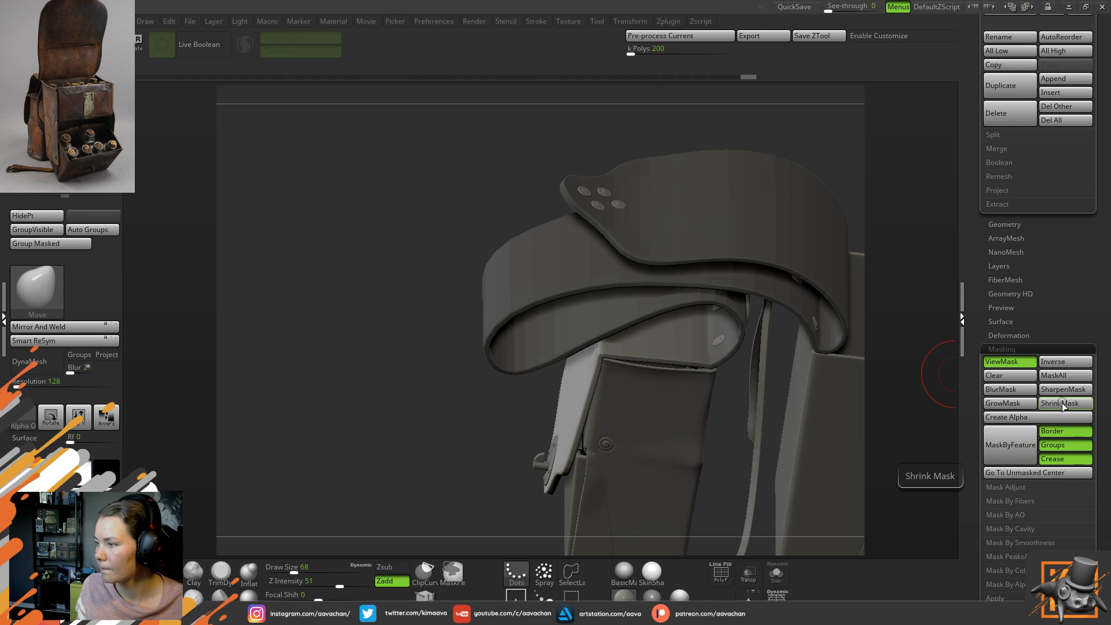
pyautogui.click(1062, 404)
pyautogui.click(1062, 403)
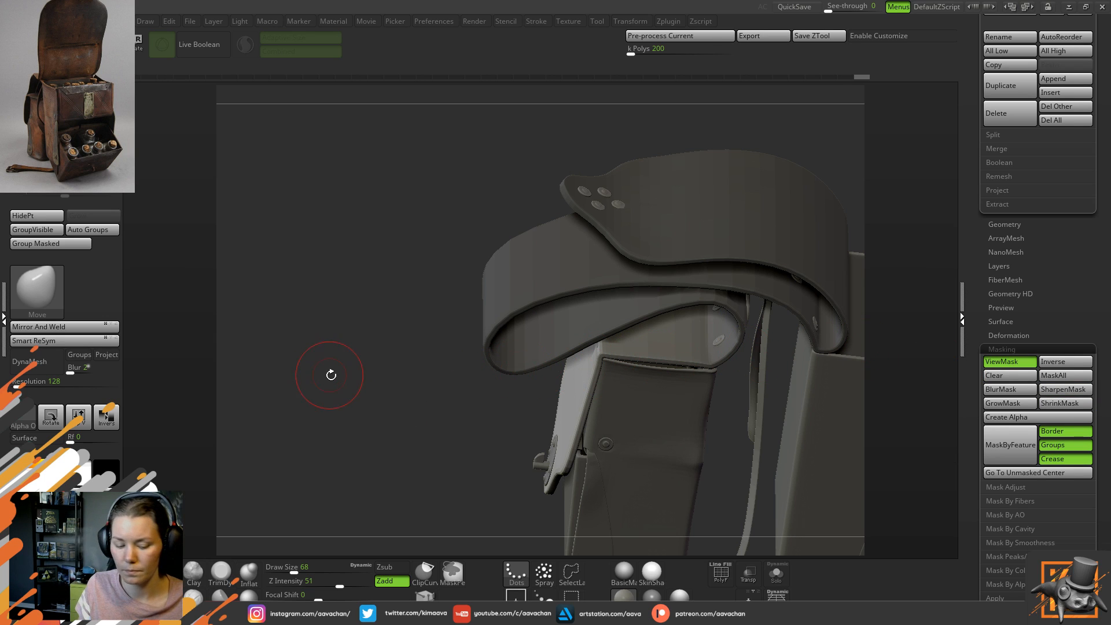
# - Scale the unmasked front flap slightly wider along X and clear the mask
pyautogui.press('w')
pyautogui.moveTo(528, 411); pyautogui.dragTo(584, 370)
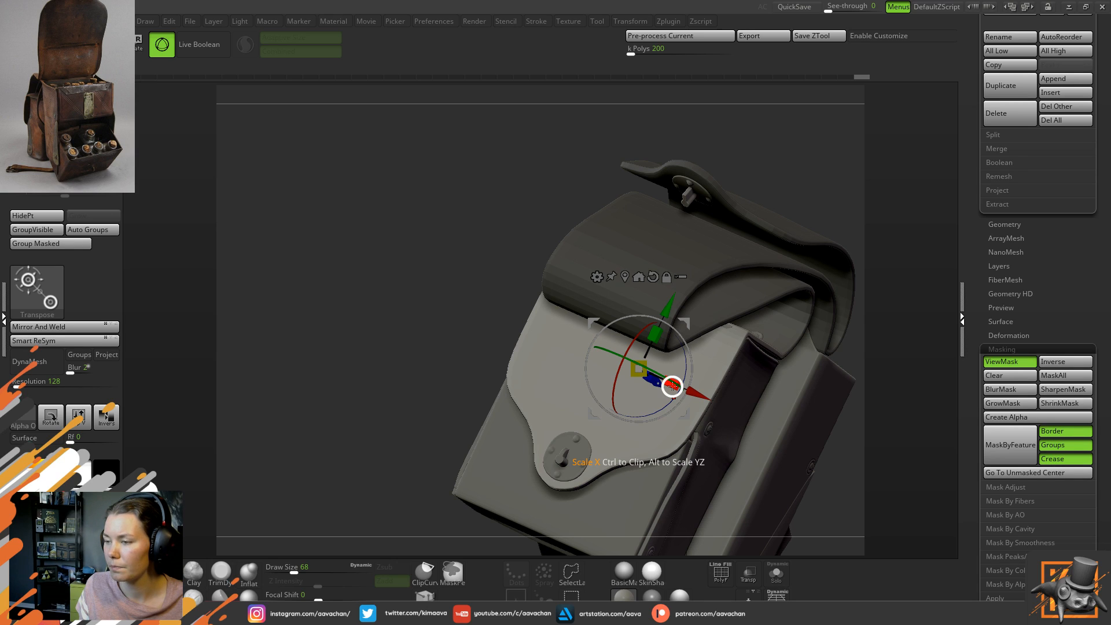
pyautogui.moveTo(672, 386); pyautogui.dragTo(685, 398)
pyautogui.press('q')
pyautogui.moveTo(411, 311)
pyautogui.keyDown('ctrl'); pyautogui.mouseDown()
pyautogui.moveTo(452, 390)
pyautogui.moveTo(360, 351)
pyautogui.moveTo(752, 237)
pyautogui.mouseUp(); pyautogui.keyUp('ctrl')
pyautogui.moveTo(825, 217); pyautogui.dragTo(648, 278)
pyautogui.press('shift')
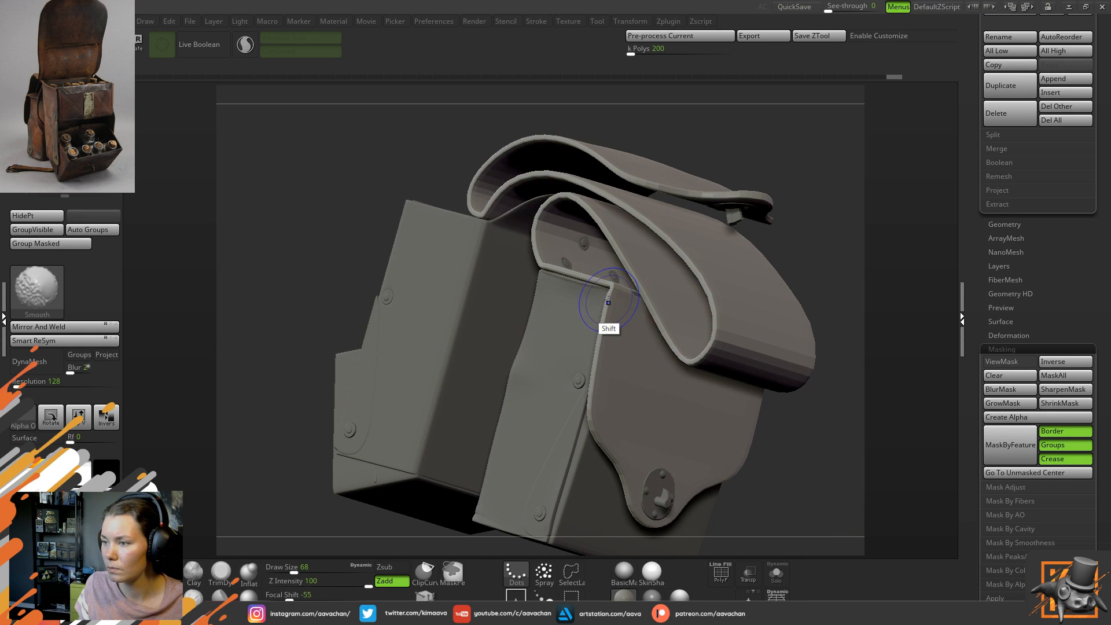
# - Turn perspective on and smooth both side edges of the front flap below the folded strap
pyautogui.moveTo(776, 409); pyautogui.dragTo(773, 438)
pyautogui.moveTo(773, 438); pyautogui.dragTo(769, 437, button='right')
pyautogui.keyDown('alt'); pyautogui.click(774, 348); pyautogui.keyUp('alt')
pyautogui.moveTo(766, 338)
pyautogui.keyDown('shift'); pyautogui.mouseDown()
pyautogui.moveTo(761, 370)
pyautogui.moveTo(765, 334)
pyautogui.mouseUp(); pyautogui.keyUp('shift')
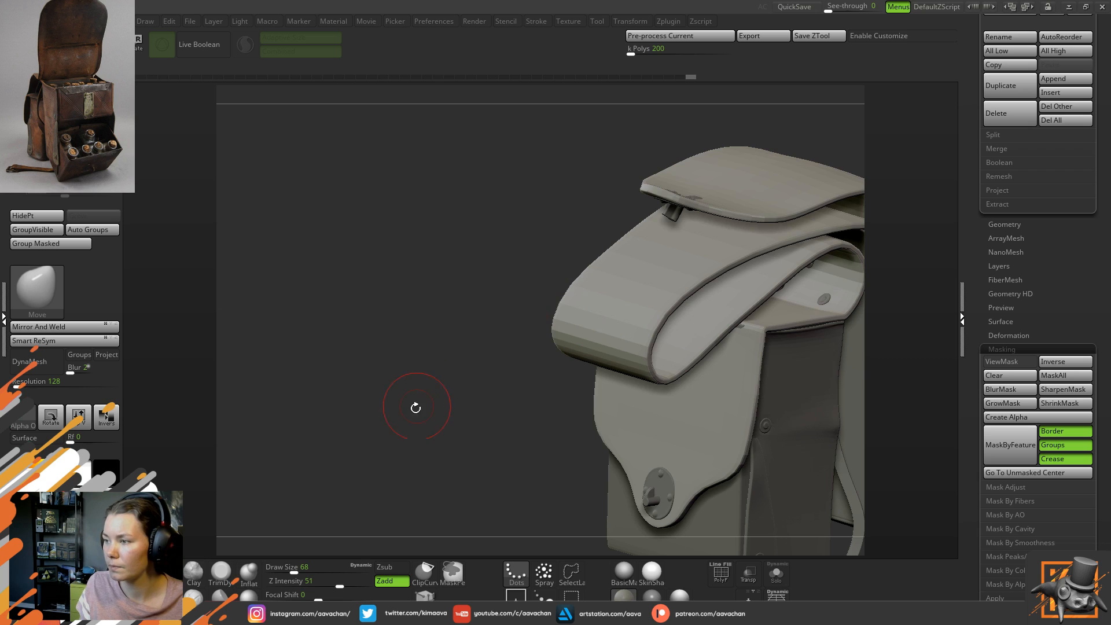
pyautogui.moveTo(417, 404); pyautogui.dragTo(371, 391)
pyautogui.moveTo(476, 397); pyautogui.dragTo(507, 403)
pyautogui.click(776, 595)
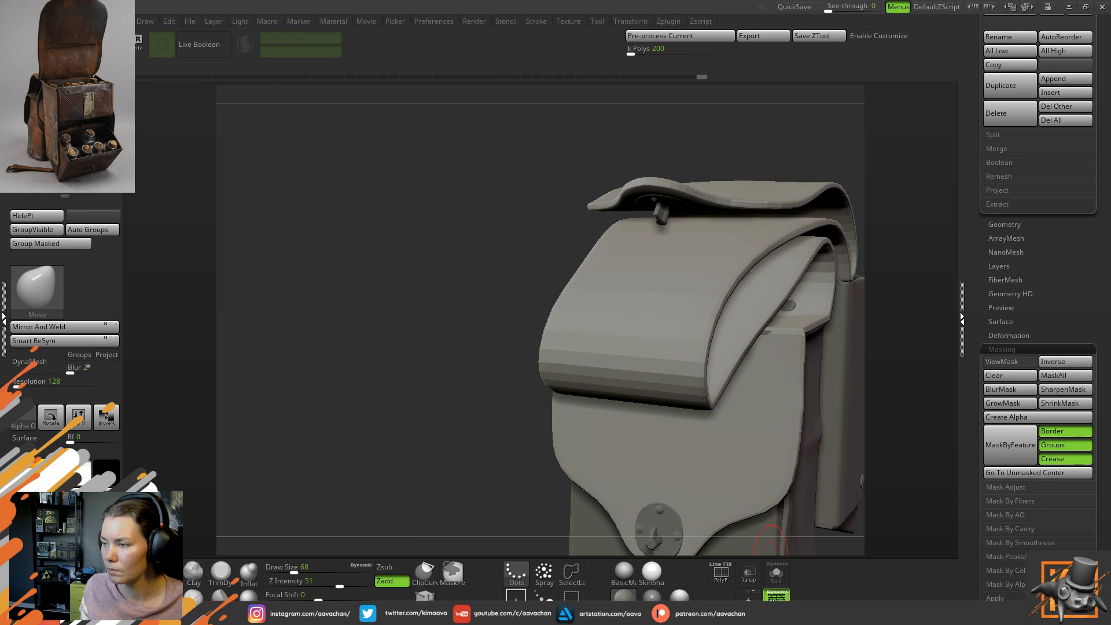
pyautogui.keyDown('alt'); pyautogui.moveTo(425, 461); pyautogui.dragTo(286, 344); pyautogui.keyUp('alt')
pyautogui.moveTo(330, 397); pyautogui.dragTo(521, 321)
pyautogui.moveTo(384, 404); pyautogui.dragTo(629, 381)
pyautogui.press('shift')
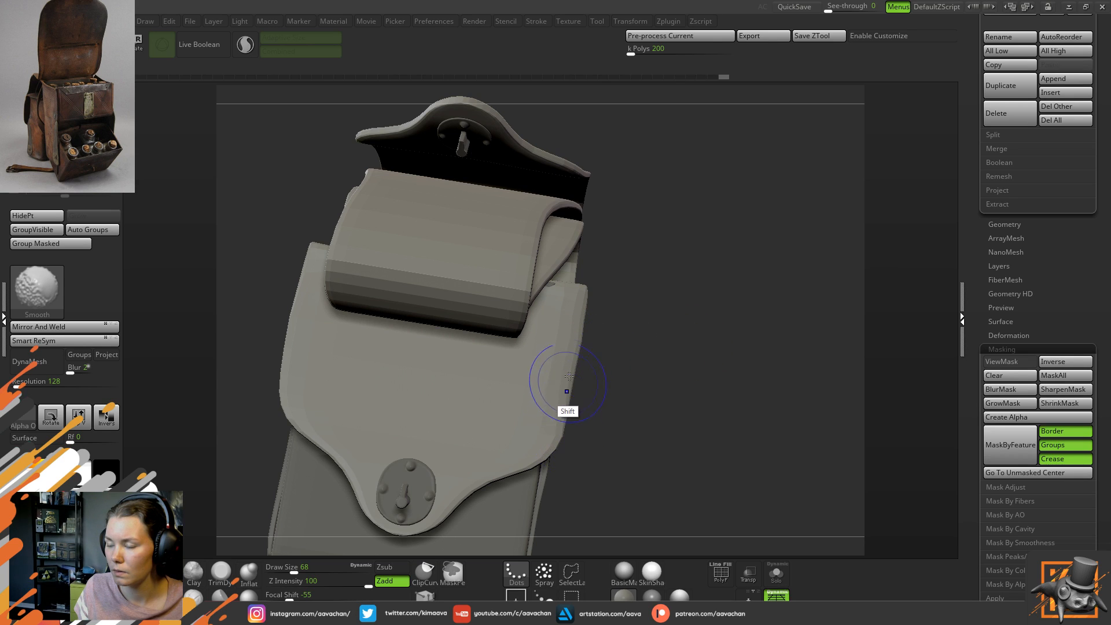
pyautogui.press('ctrl')
pyautogui.press('shift')
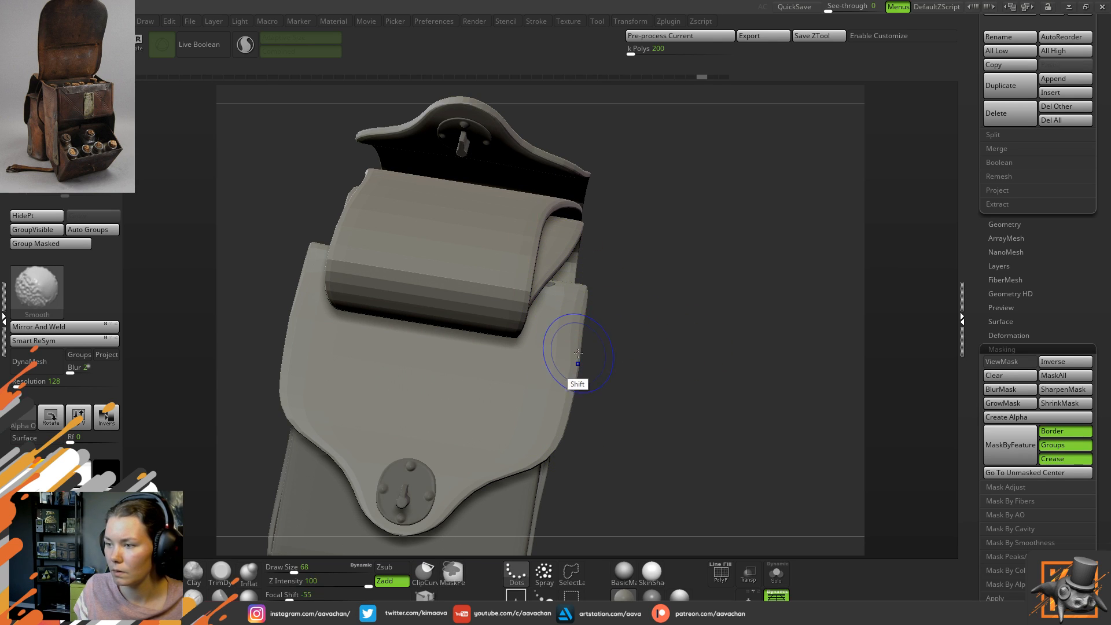
pyautogui.press('shift')
pyautogui.keyDown('shift'); pyautogui.moveTo(291, 297); pyautogui.dragTo(290, 339); pyautogui.keyUp('shift')
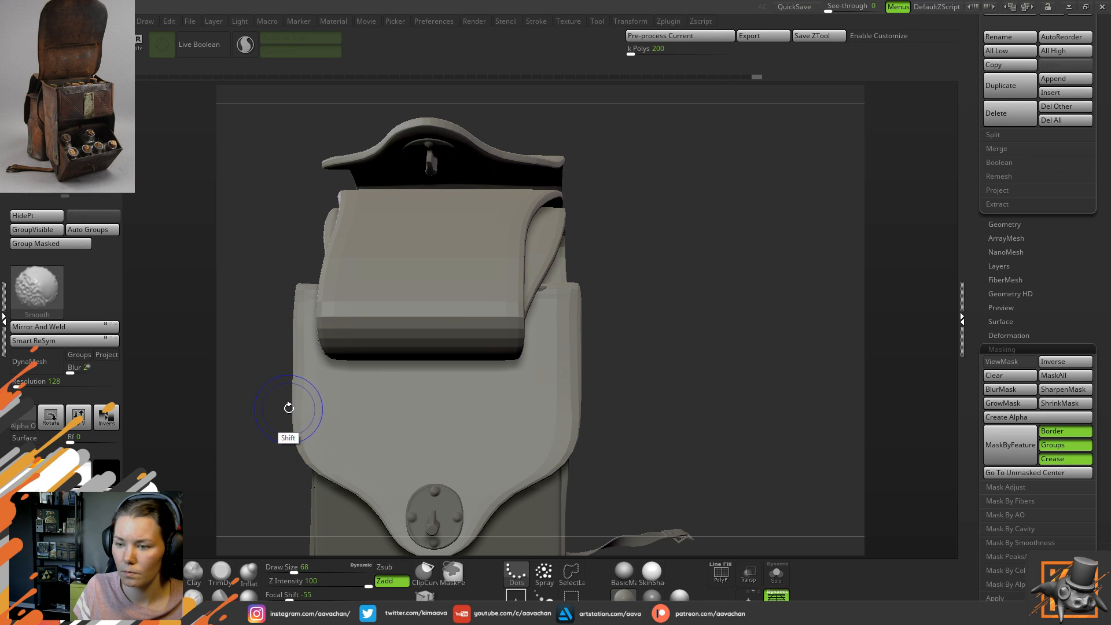
# - Examine the front flap's proportions against the bag from the front and side, with perspective off and on
pyautogui.keyDown('alt'); pyautogui.moveTo(677, 379); pyautogui.dragTo(682, 436); pyautogui.keyUp('alt')
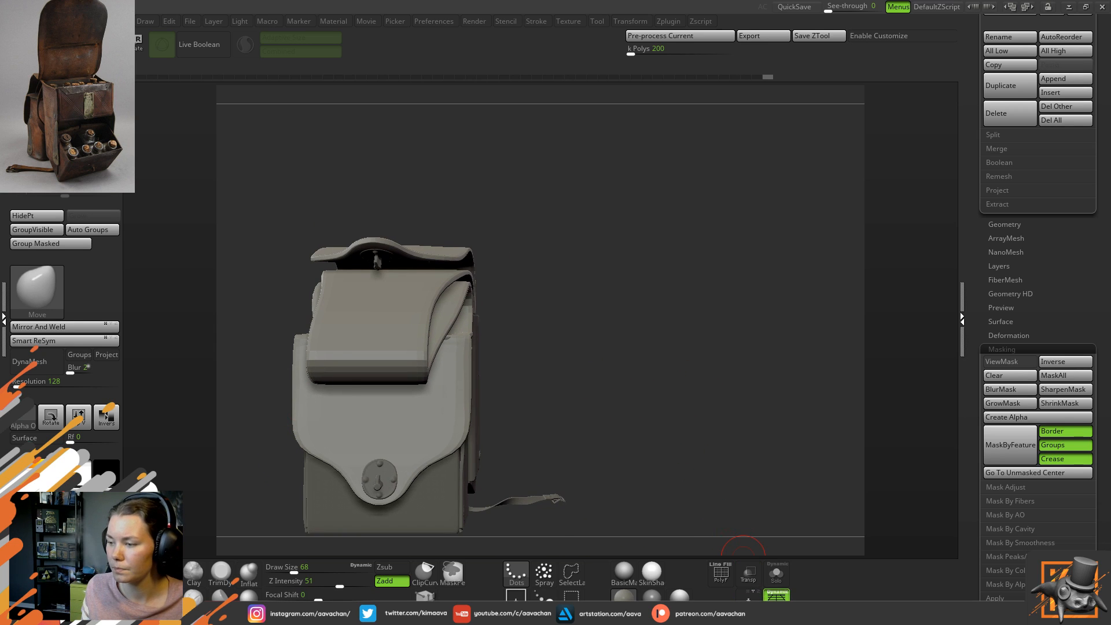
pyautogui.click(776, 595)
pyautogui.keyDown('alt'); pyautogui.moveTo(549, 355); pyautogui.dragTo(611, 354); pyautogui.keyUp('alt')
pyautogui.click(776, 595)
pyautogui.moveTo(667, 323); pyautogui.dragTo(754, 340)
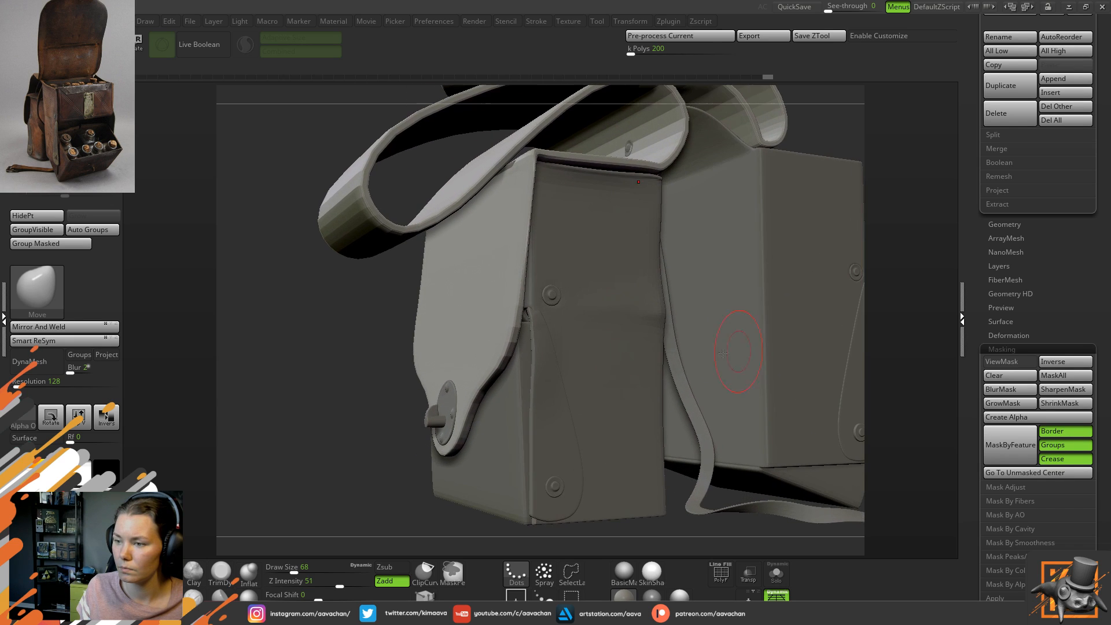
pyautogui.moveTo(310, 389); pyautogui.dragTo(316, 419)
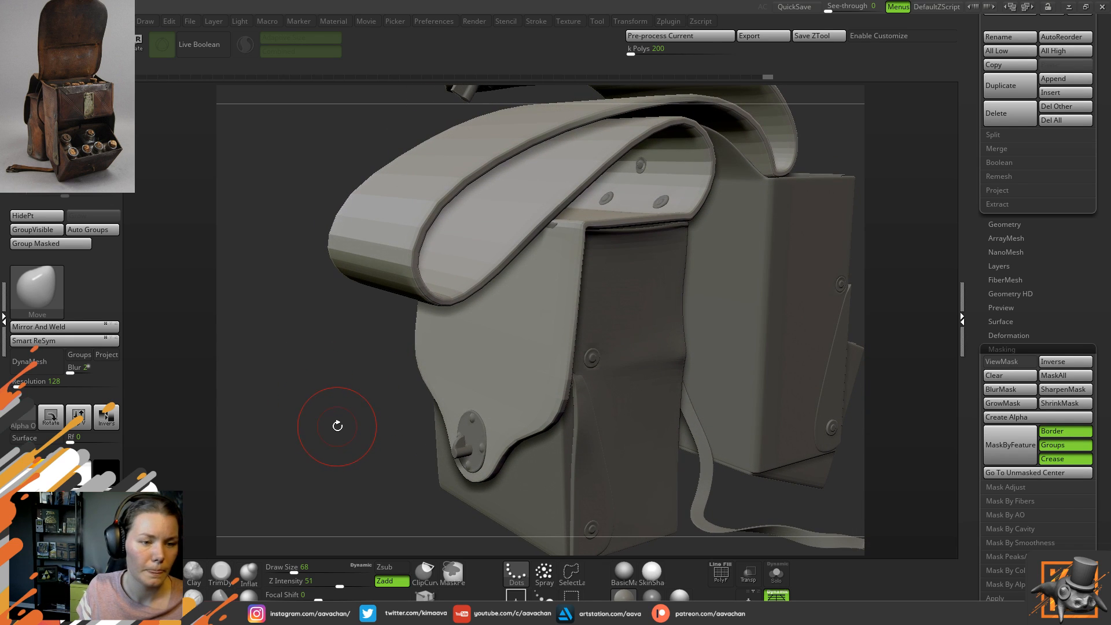
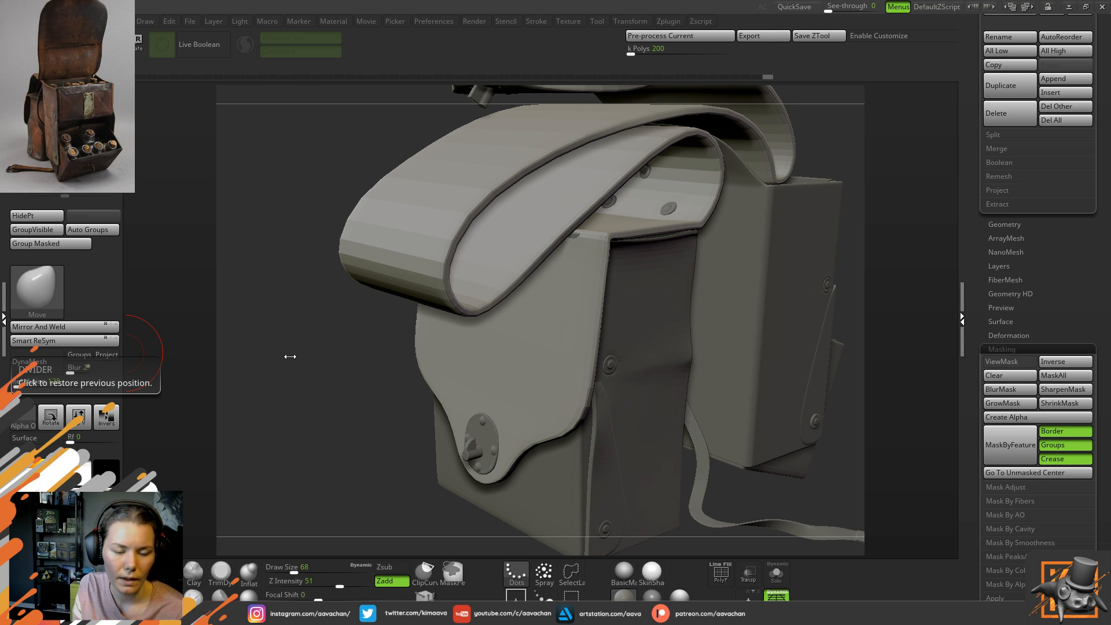
pyautogui.moveTo(312, 379); pyautogui.dragTo(306, 334)
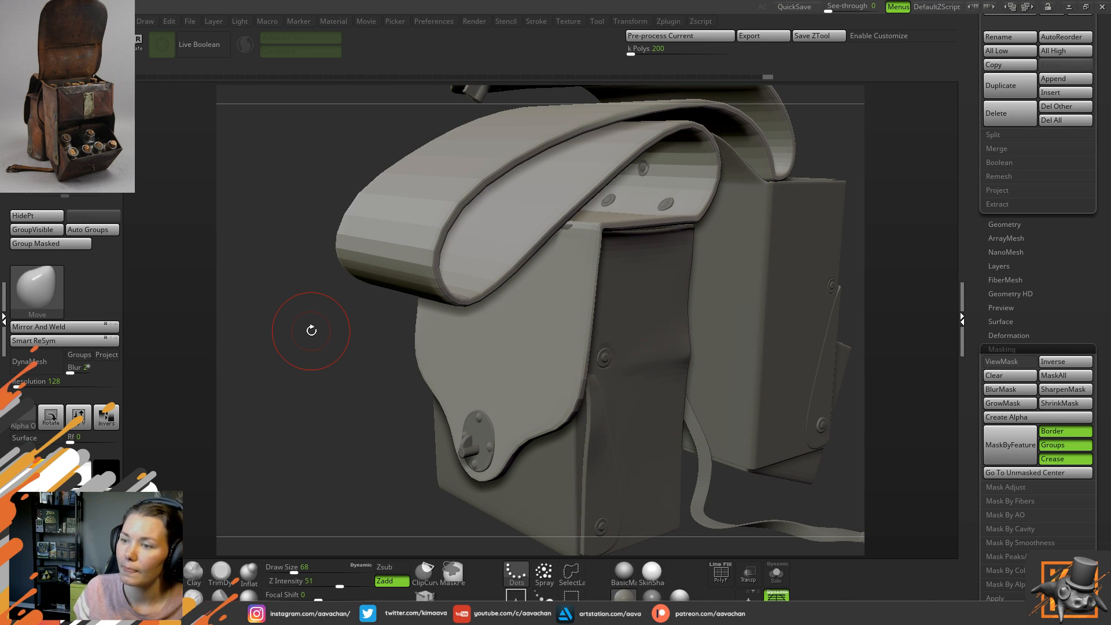
pyautogui.moveTo(379, 440); pyautogui.dragTo(306, 384)
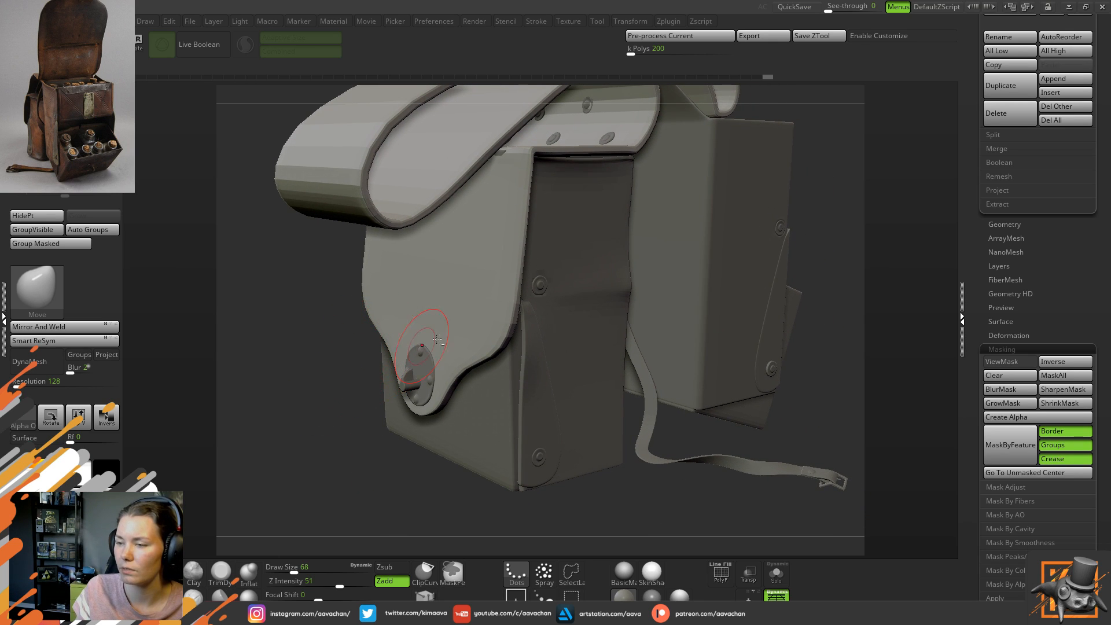
# - Try subdividing the flap and strap mesh to preview smoother curved surfaces
pyautogui.hotkey('ctrl', 'd')
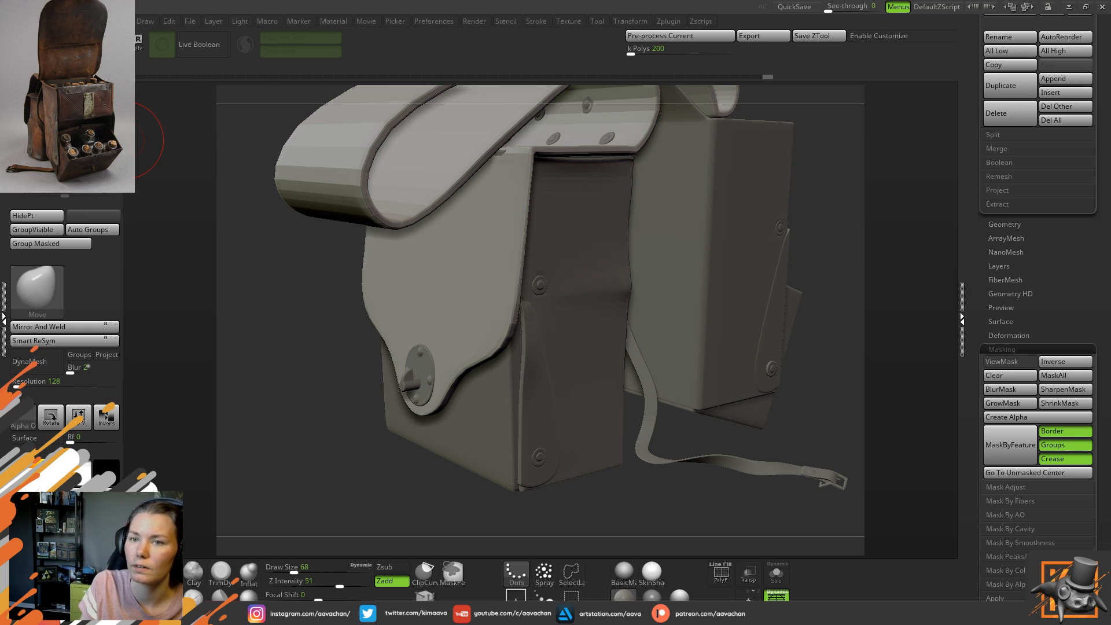
pyautogui.keyDown('alt'); pyautogui.moveTo(309, 348); pyautogui.dragTo(322, 397); pyautogui.keyUp('alt')
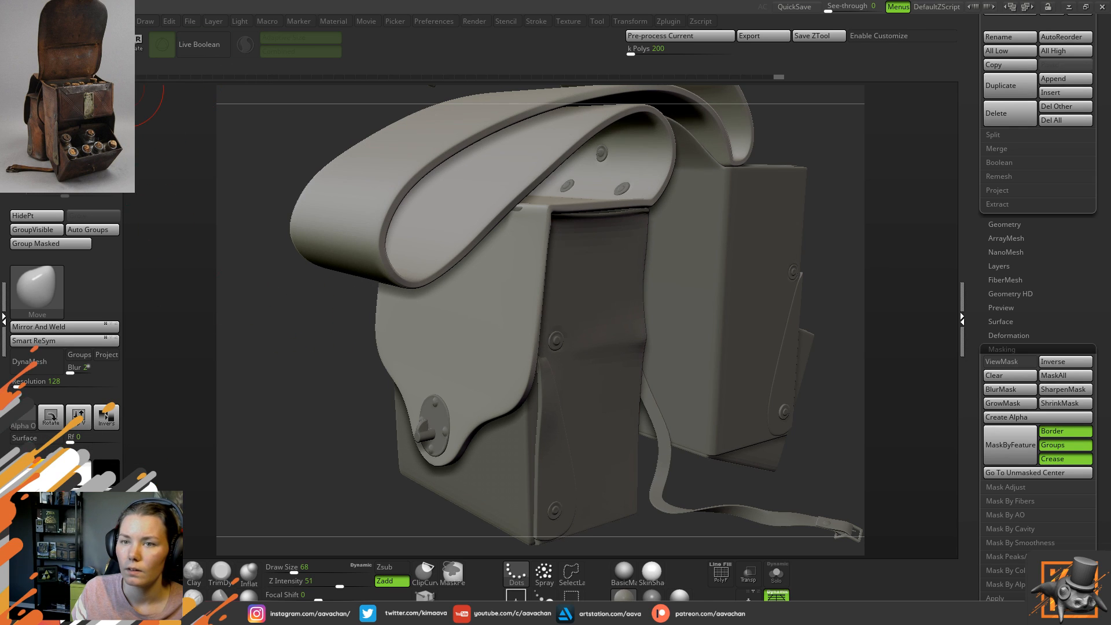
pyautogui.moveTo(259, 200); pyautogui.dragTo(240, 232)
pyautogui.keyDown('alt'); pyautogui.moveTo(241, 231); pyautogui.dragTo(202, 231); pyautogui.keyUp('alt')
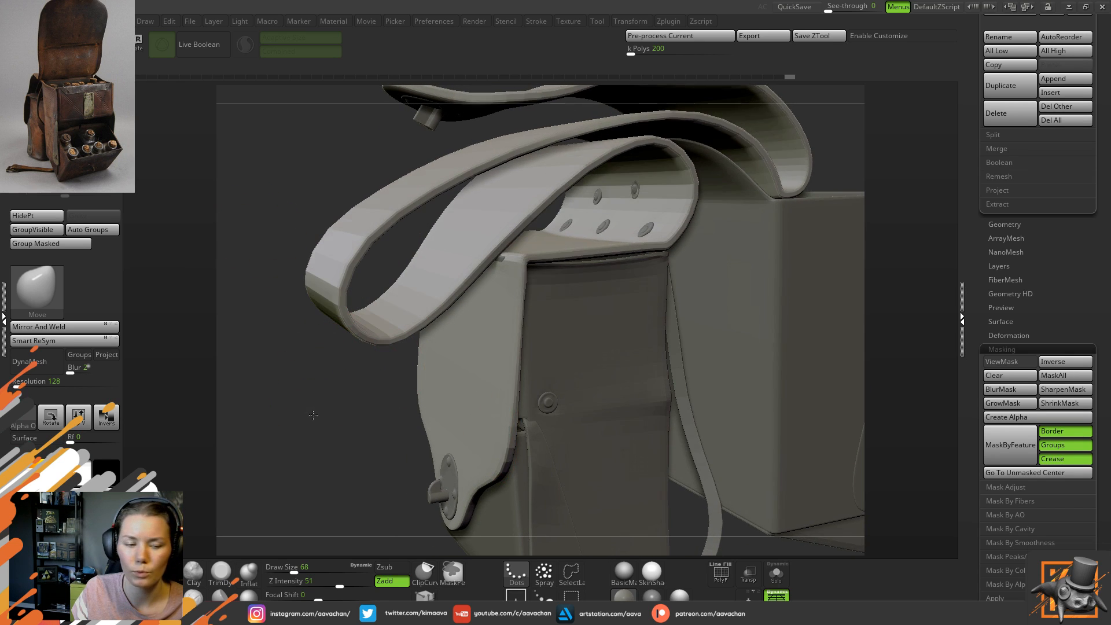
# - Set the draw size to 62 and reshape the flap's edge along the top of the side panel with the Move brush
pyautogui.moveTo(313, 414); pyautogui.dragTo(327, 441)
pyautogui.moveTo(318, 191); pyautogui.dragTo(260, 297)
pyautogui.press('space')
pyautogui.moveTo(440, 222)
pyautogui.mouseDown()
pyautogui.moveTo(429, 224)
pyautogui.moveTo(449, 193)
pyautogui.mouseUp()
pyautogui.press('space')
pyautogui.moveTo(480, 253); pyautogui.dragTo(537, 254)
pyautogui.press('space')
pyautogui.moveTo(558, 203); pyautogui.dragTo(559, 224)
pyautogui.moveTo(508, 260); pyautogui.dragTo(581, 267)
pyautogui.moveTo(478, 262); pyautogui.dragTo(451, 268)
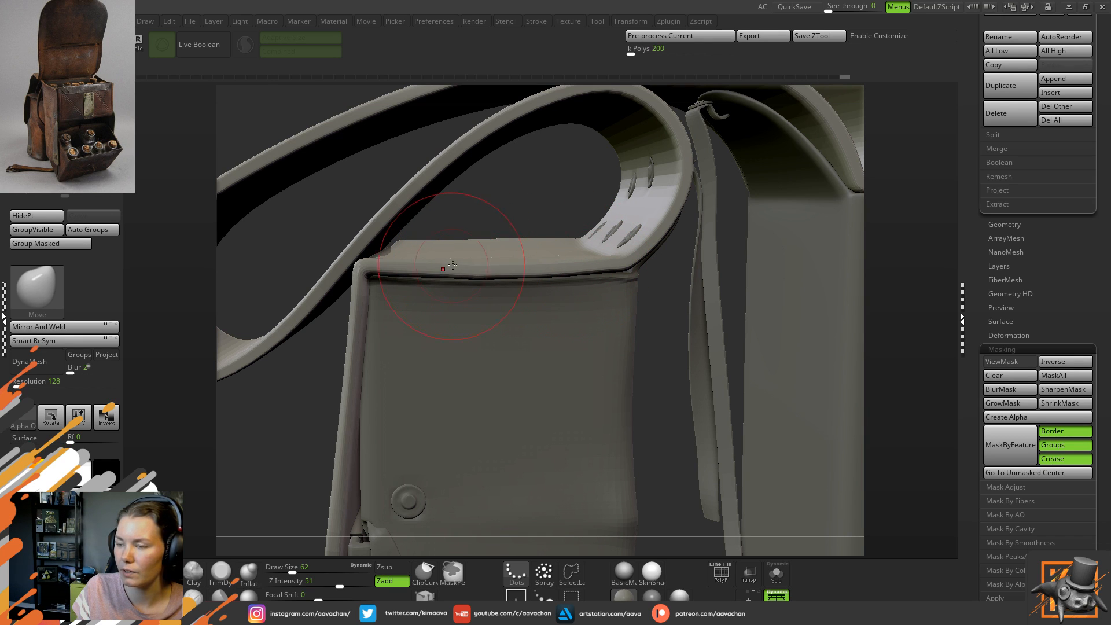
pyautogui.moveTo(538, 201)
pyautogui.mouseDown()
pyautogui.moveTo(538, 191)
pyautogui.moveTo(535, 205)
pyautogui.mouseUp()
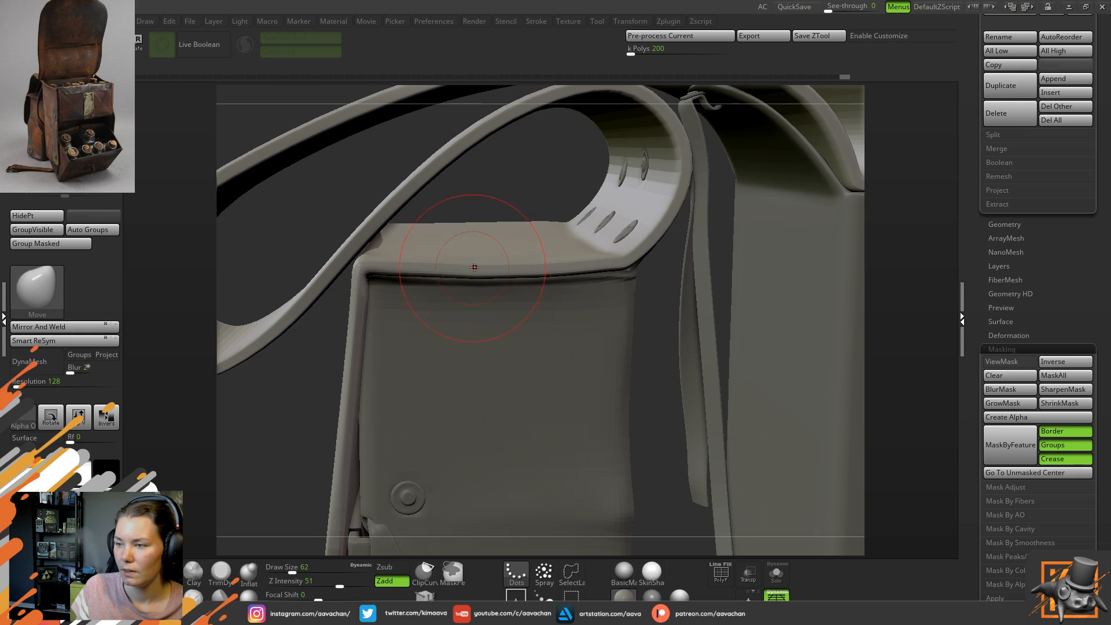
pyautogui.moveTo(616, 266); pyautogui.dragTo(591, 270)
pyautogui.moveTo(452, 269)
pyautogui.mouseDown()
pyautogui.moveTo(466, 269)
pyautogui.moveTo(393, 268)
pyautogui.moveTo(578, 269)
pyautogui.moveTo(616, 255)
pyautogui.mouseUp()
# - Set the draw size to 31 and soften the flap's fold corner at the top of the side panel
pyautogui.press('space')
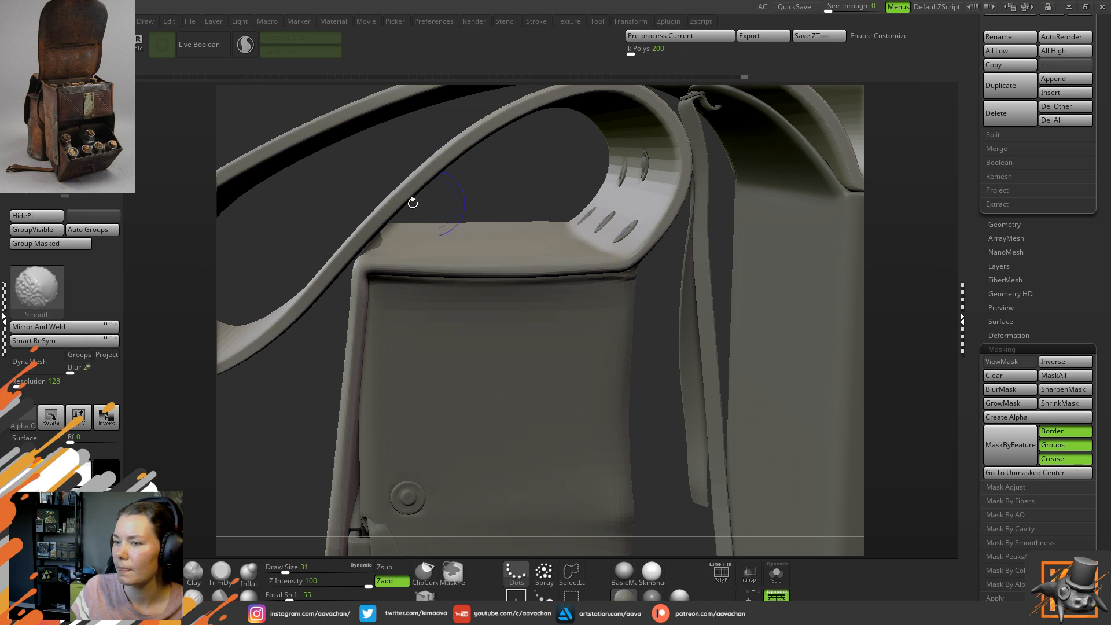
pyautogui.moveTo(363, 283)
pyautogui.keyDown('shift'); pyautogui.mouseDown()
pyautogui.moveTo(341, 360)
pyautogui.moveTo(278, 360)
pyautogui.moveTo(289, 371)
pyautogui.mouseUp(); pyautogui.keyUp('shift')
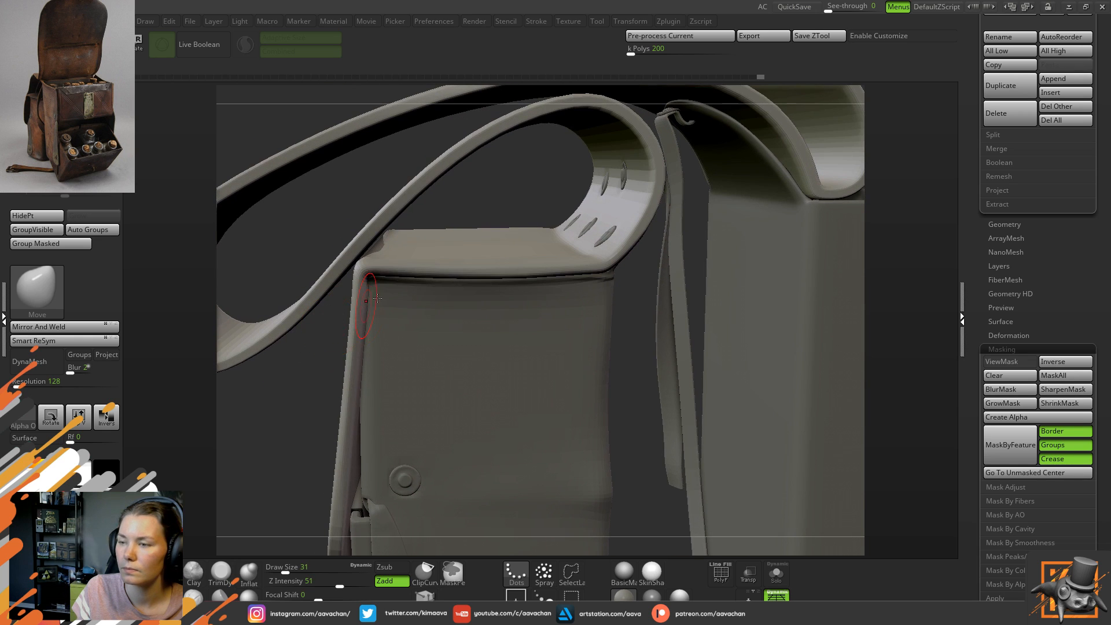
pyautogui.moveTo(280, 409); pyautogui.dragTo(469, 240)
pyautogui.moveTo(698, 239)
pyautogui.mouseDown()
pyautogui.moveTo(585, 302)
pyautogui.moveTo(601, 301)
pyautogui.mouseUp()
# - Adjust the flap's fold corner at draw size 90 and its front edge just below at draw size 54
pyautogui.press('space')
pyautogui.press('space')
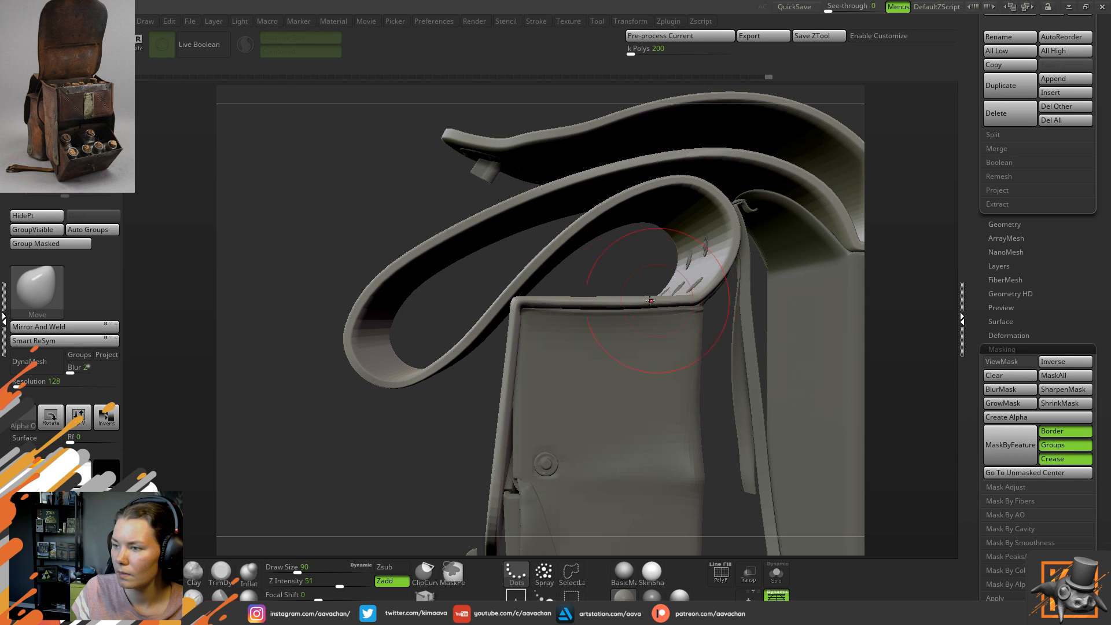
pyautogui.moveTo(547, 304); pyautogui.dragTo(546, 303)
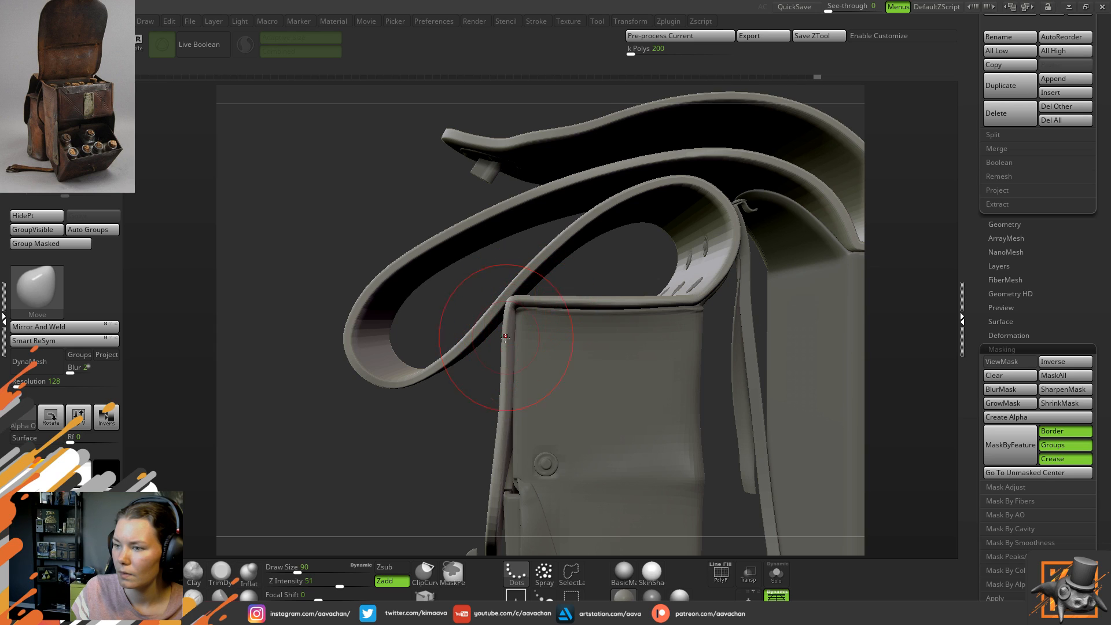
pyautogui.press('space')
pyautogui.moveTo(511, 342); pyautogui.dragTo(504, 341)
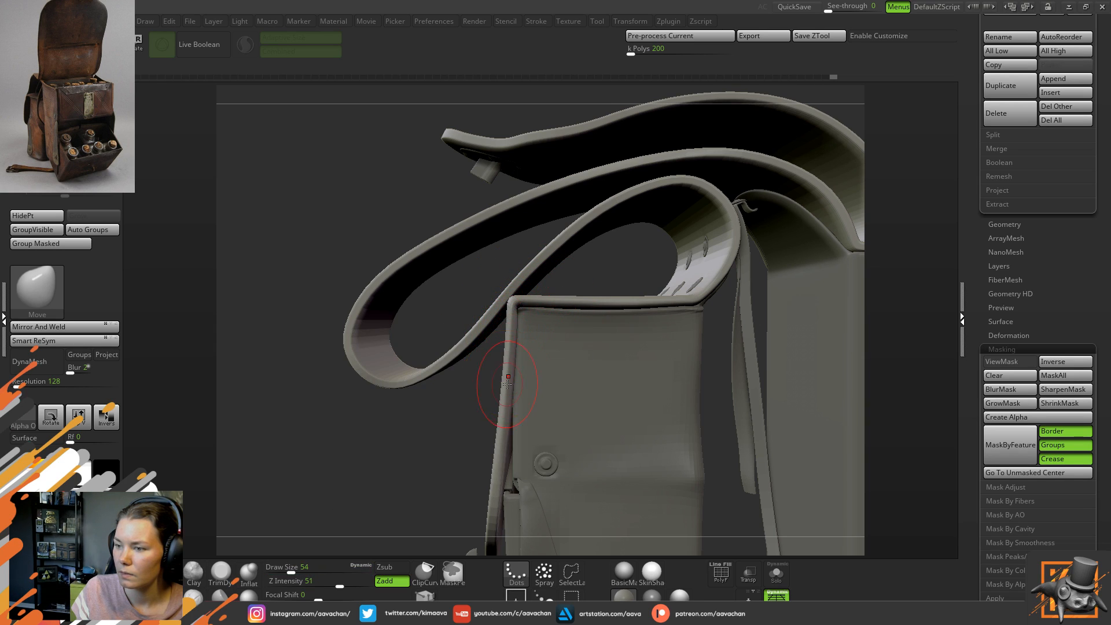
pyautogui.moveTo(463, 446); pyautogui.dragTo(511, 435)
pyautogui.moveTo(719, 275); pyautogui.dragTo(536, 343)
pyautogui.moveTo(645, 322); pyautogui.dragTo(681, 308)
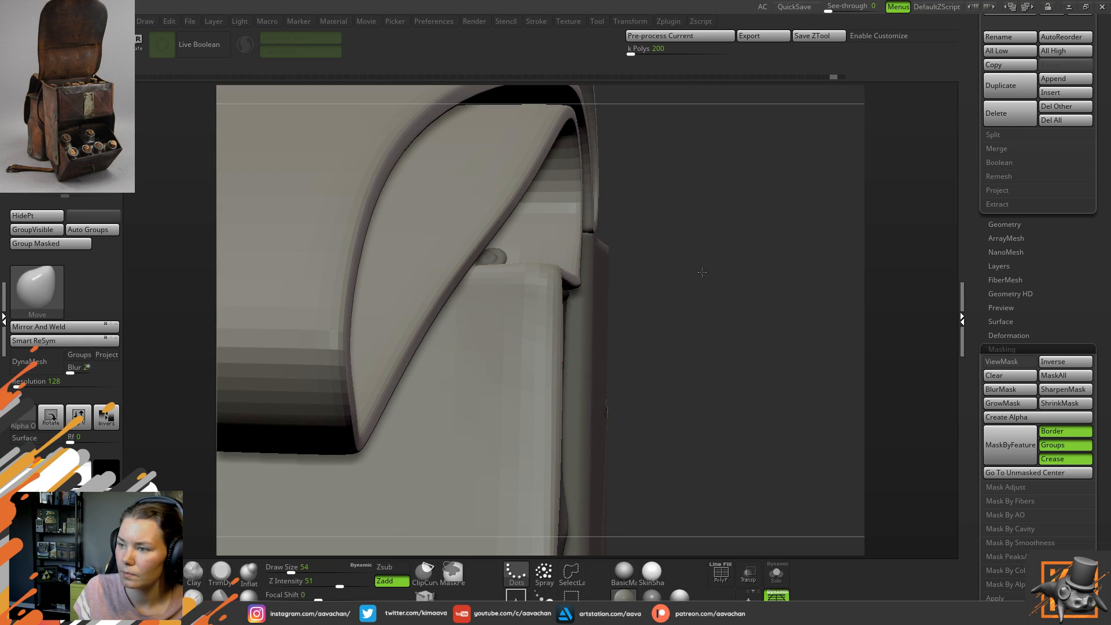
# - Reshape the flap's fold corner at the top of the side panel with the Move brush at draw sizes 37 and 27
pyautogui.moveTo(701, 271); pyautogui.dragTo(715, 271)
pyautogui.press('space')
pyautogui.moveTo(579, 299); pyautogui.dragTo(578, 295)
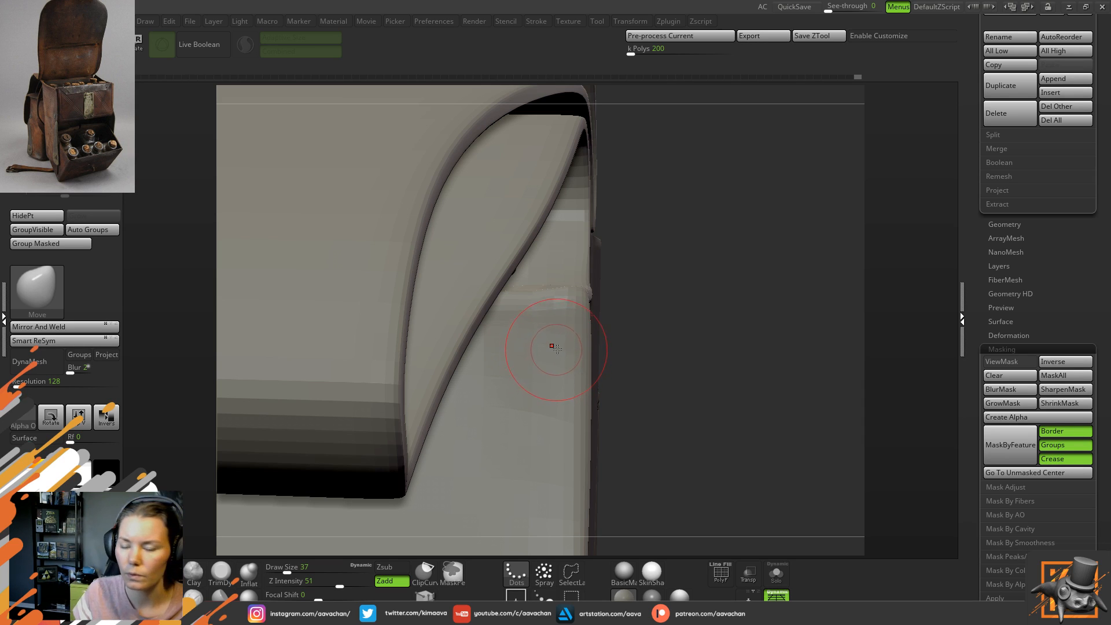
pyautogui.moveTo(675, 353)
pyautogui.mouseDown()
pyautogui.moveTo(653, 394)
pyautogui.moveTo(683, 370)
pyautogui.moveTo(674, 359)
pyautogui.mouseUp()
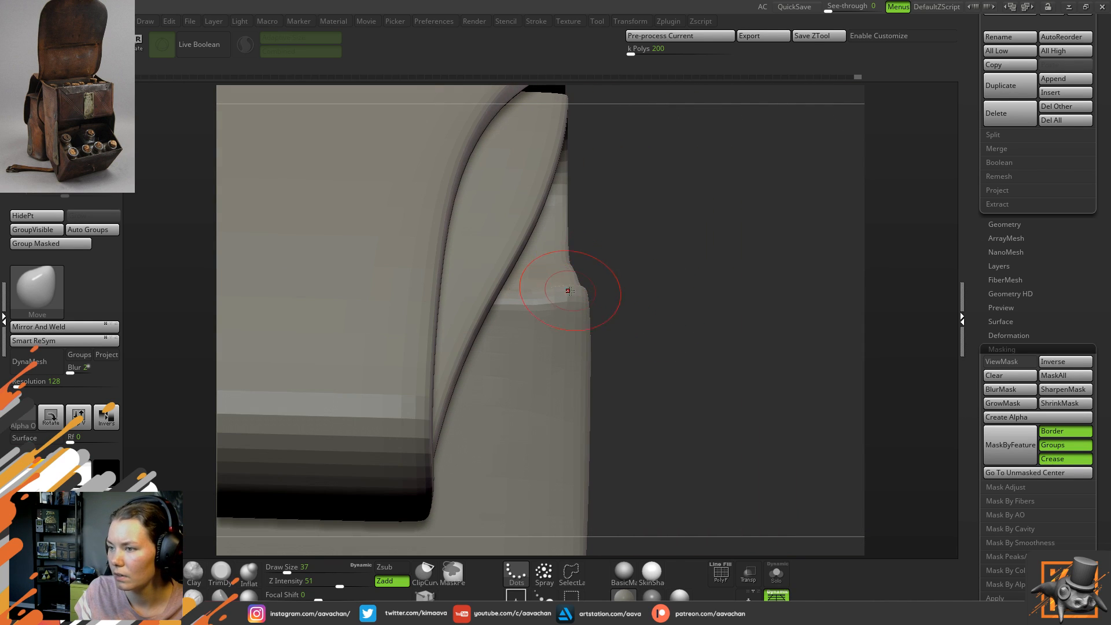
pyautogui.press('space')
pyautogui.moveTo(568, 291); pyautogui.dragTo(558, 290)
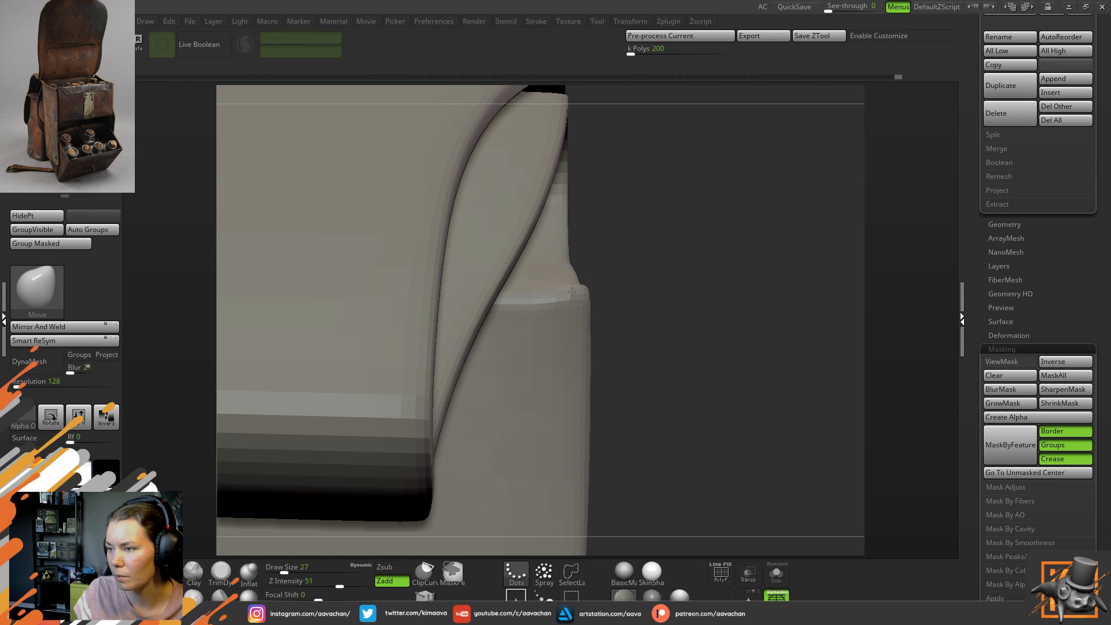
pyautogui.moveTo(586, 324); pyautogui.dragTo(589, 322)
pyautogui.moveTo(680, 357)
pyautogui.mouseDown()
pyautogui.moveTo(422, 329)
pyautogui.moveTo(440, 327)
pyautogui.mouseUp()
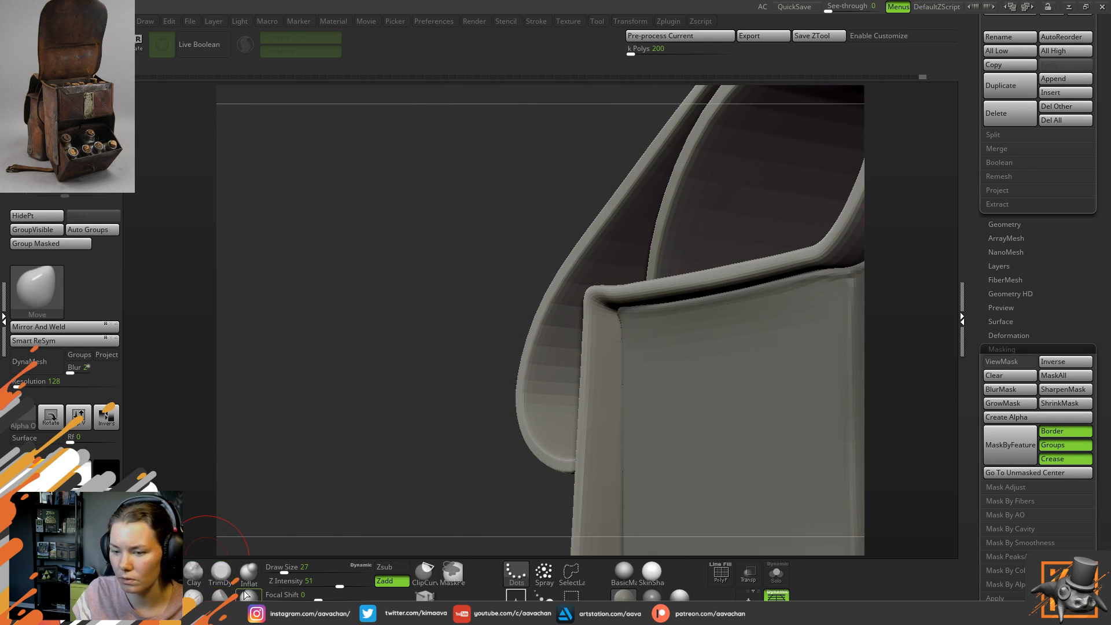
# - Carve soft creases across the flap's fold corner with the DamStandard brush at draw size 22
pyautogui.press('b')
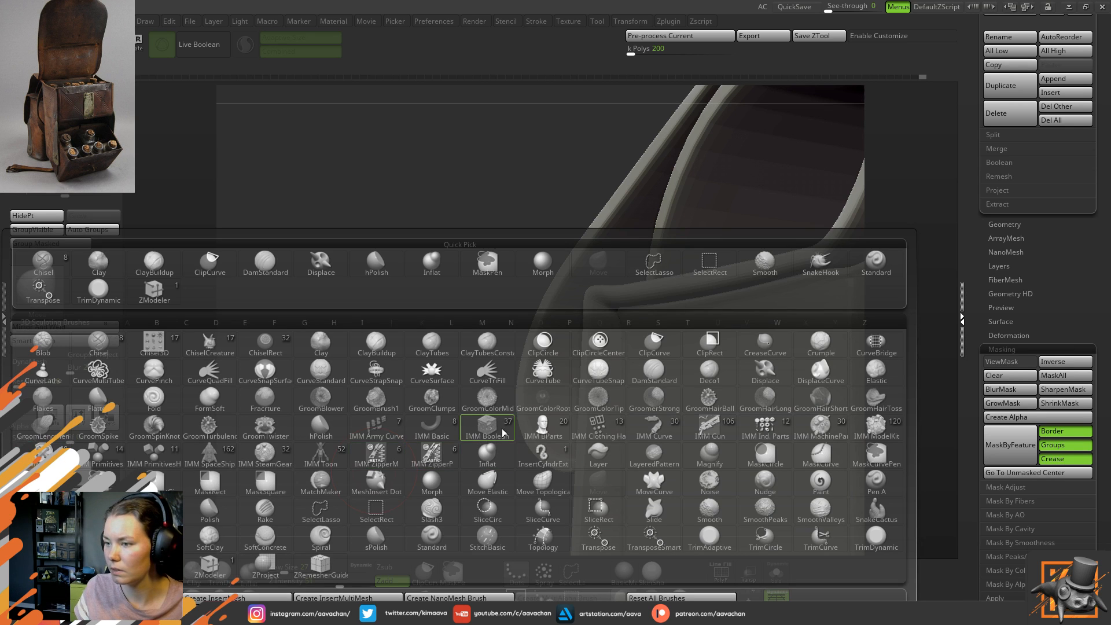
pyautogui.click(403, 259)
pyautogui.moveTo(403, 259)
pyautogui.mouseDown()
pyautogui.moveTo(905, 345)
pyautogui.moveTo(602, 289)
pyautogui.mouseUp()
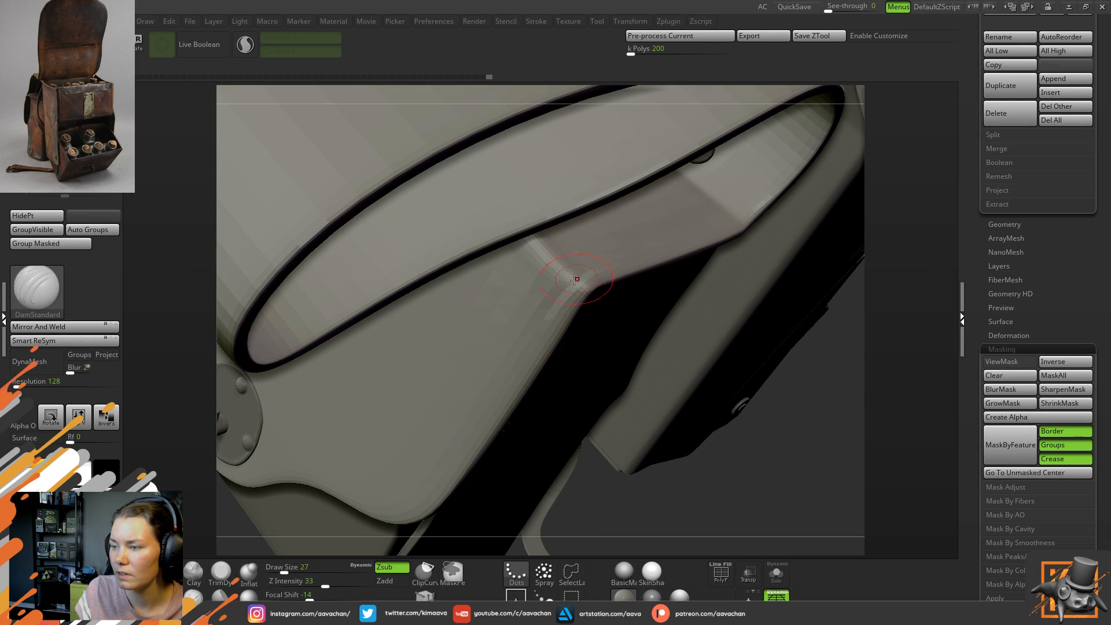
pyautogui.press('space')
pyautogui.click(600, 269)
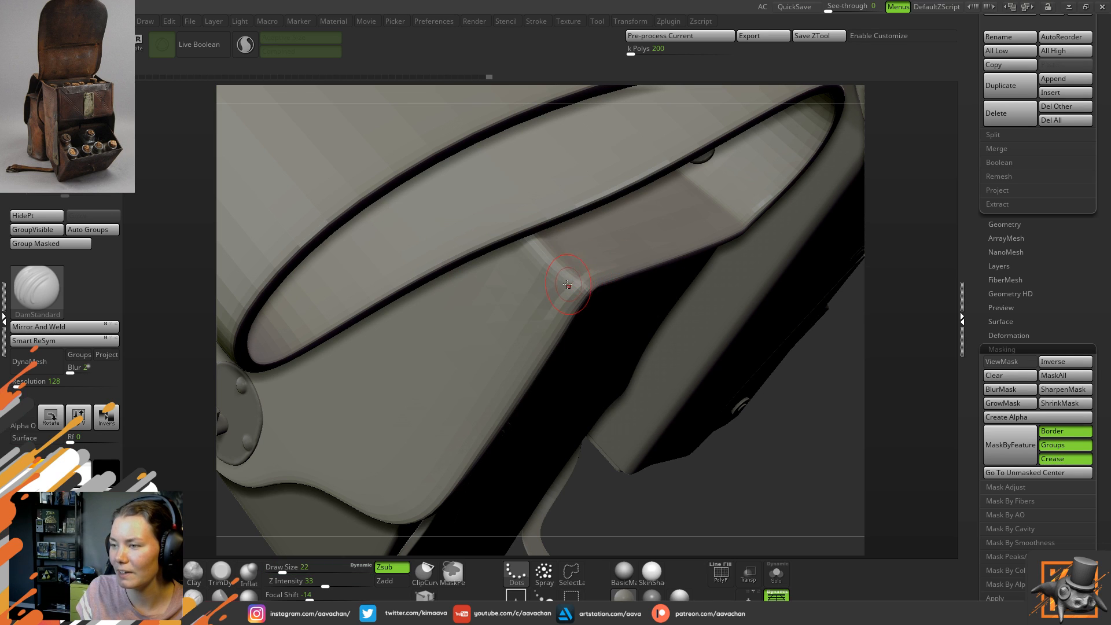
pyautogui.moveTo(610, 257); pyautogui.dragTo(540, 315)
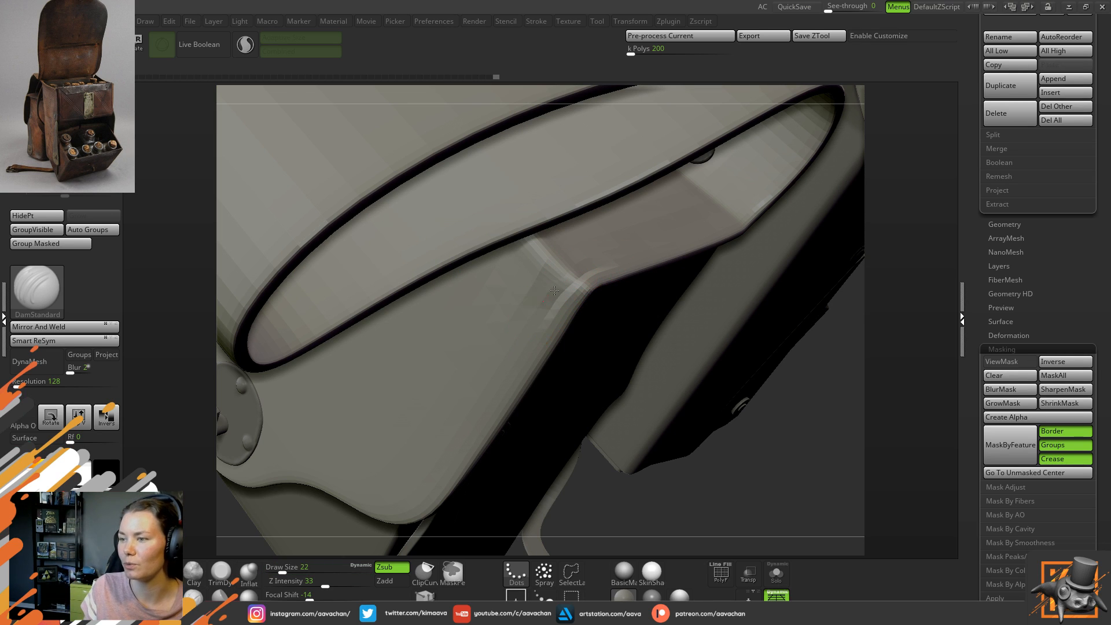
# - Subdivide the flap mesh, smooth the creases around the fold corner and touch up the corner's edge
pyautogui.click(104, 118)
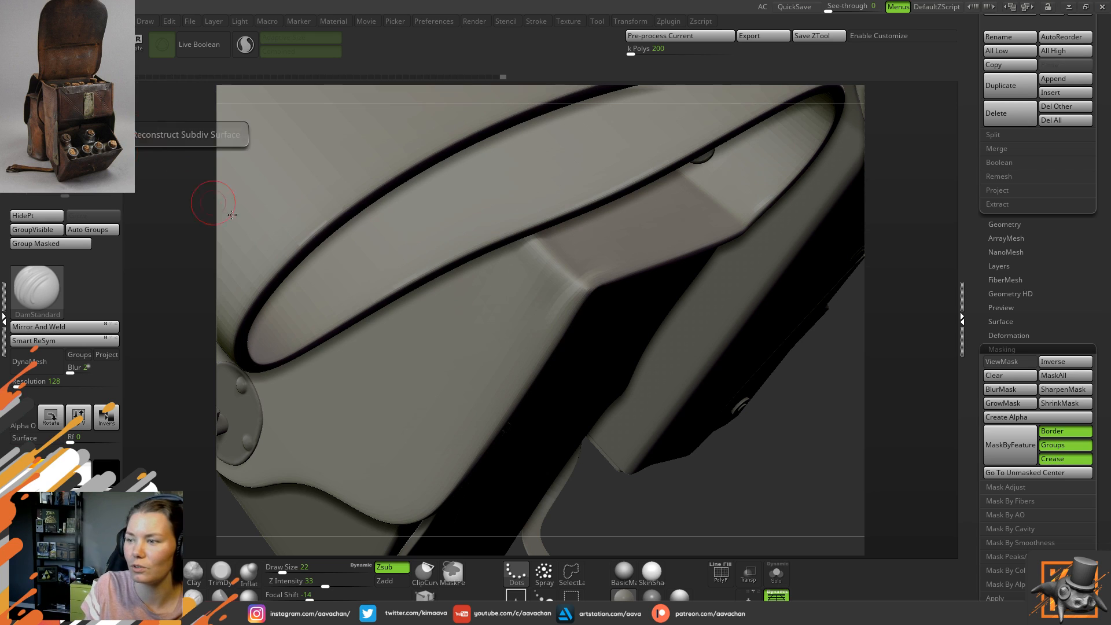
pyautogui.keyDown('shift'); pyautogui.moveTo(588, 283); pyautogui.dragTo(562, 268); pyautogui.keyUp('shift')
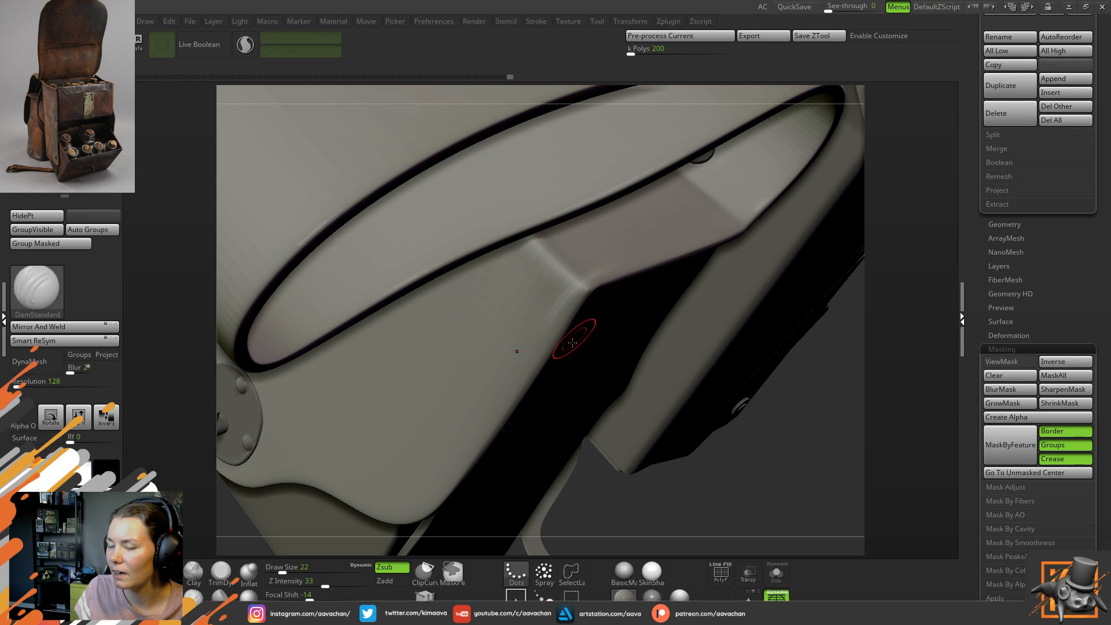
pyautogui.moveTo(781, 392)
pyautogui.mouseDown()
pyautogui.moveTo(757, 405)
pyautogui.moveTo(762, 420)
pyautogui.moveTo(809, 454)
pyautogui.moveTo(819, 410)
pyautogui.moveTo(815, 439)
pyautogui.moveTo(732, 376)
pyautogui.mouseUp()
pyautogui.moveTo(785, 346); pyautogui.dragTo(640, 365)
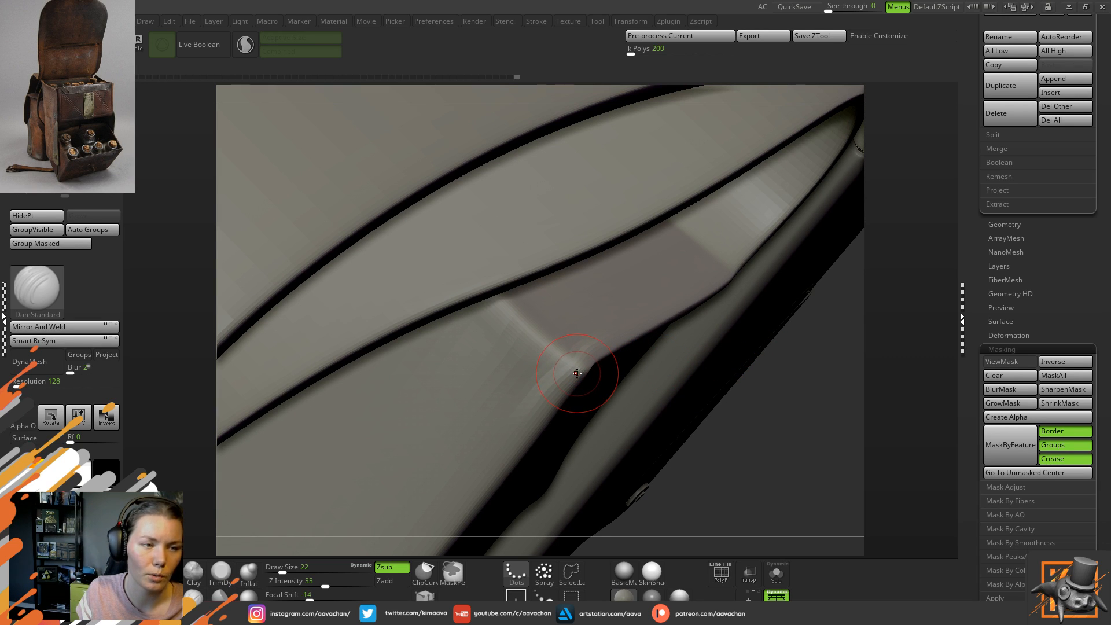
pyautogui.moveTo(578, 368); pyautogui.dragTo(595, 372)
pyautogui.moveTo(809, 435); pyautogui.dragTo(769, 437)
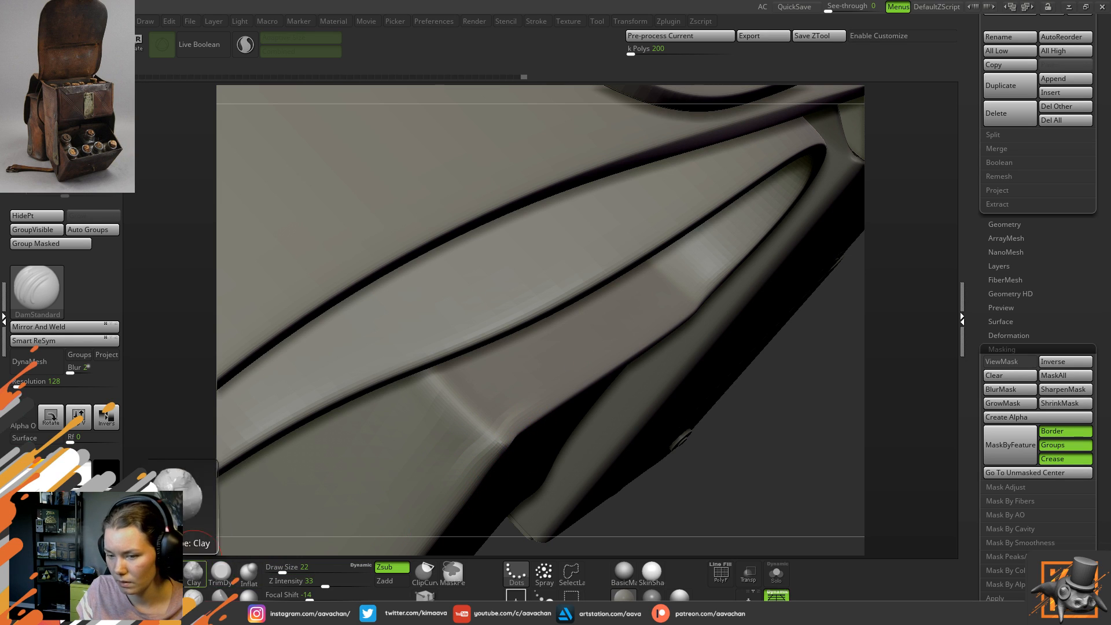
# - Build up the outer edge of the fold corner with the Standard brush at draw size 13
pyautogui.click(167, 578)
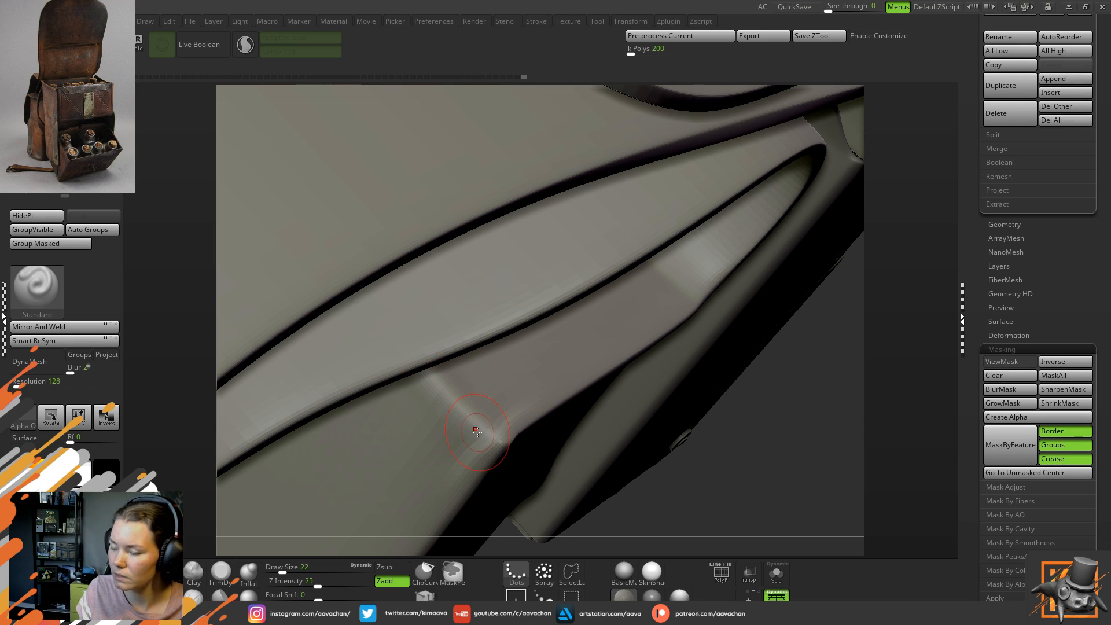
pyautogui.press('space')
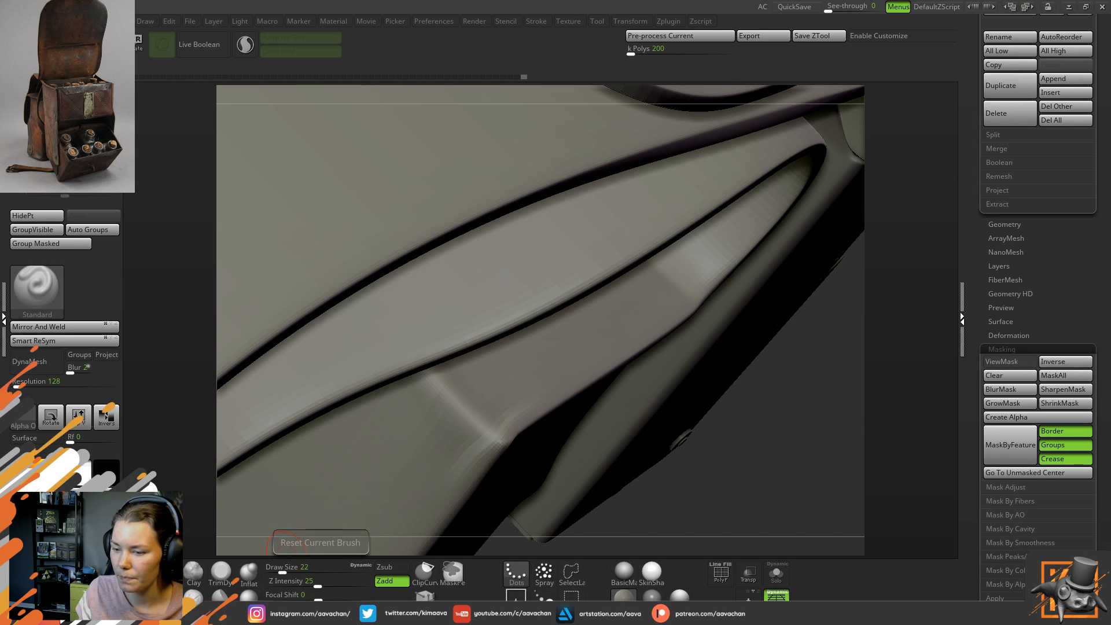
pyautogui.press('space')
pyautogui.moveTo(528, 402); pyautogui.dragTo(525, 401)
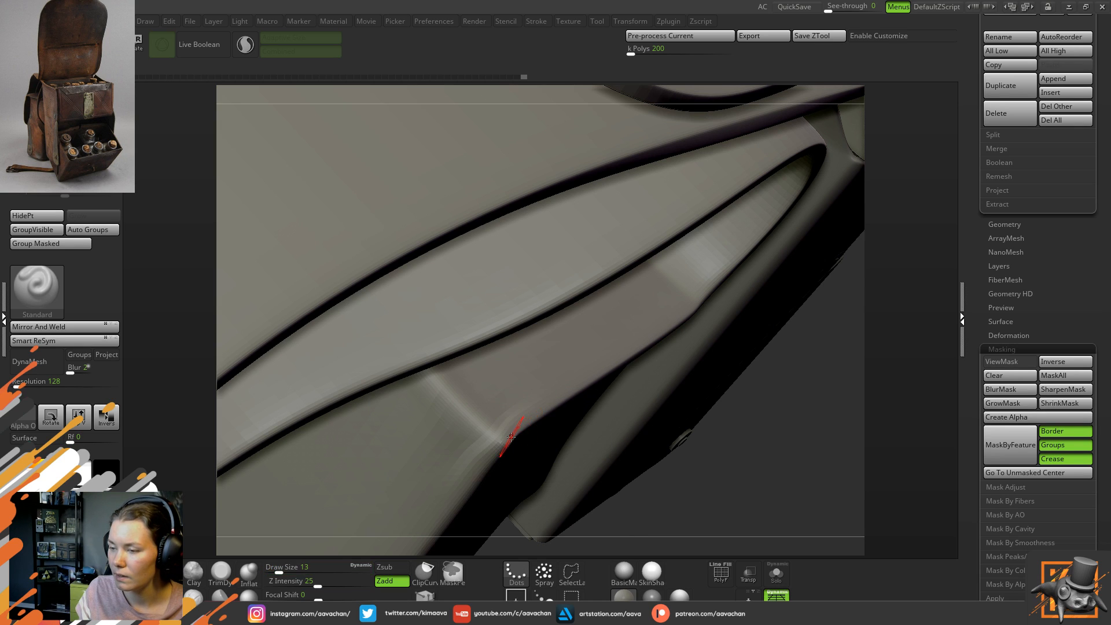
pyautogui.moveTo(520, 422); pyautogui.dragTo(506, 435)
pyautogui.moveTo(751, 434)
pyautogui.mouseDown()
pyautogui.moveTo(654, 437)
pyautogui.moveTo(630, 425)
pyautogui.mouseUp()
pyautogui.moveTo(517, 431)
pyautogui.mouseDown()
pyautogui.moveTo(565, 427)
pyautogui.moveTo(538, 422)
pyautogui.moveTo(550, 417)
pyautogui.moveTo(489, 462)
pyautogui.moveTo(512, 430)
pyautogui.mouseUp()
# - Set the draw size to 31 and pull the tip of the fold corner into shape with the Move brush
pyautogui.press('b')
pyautogui.press('m')
pyautogui.press('v')
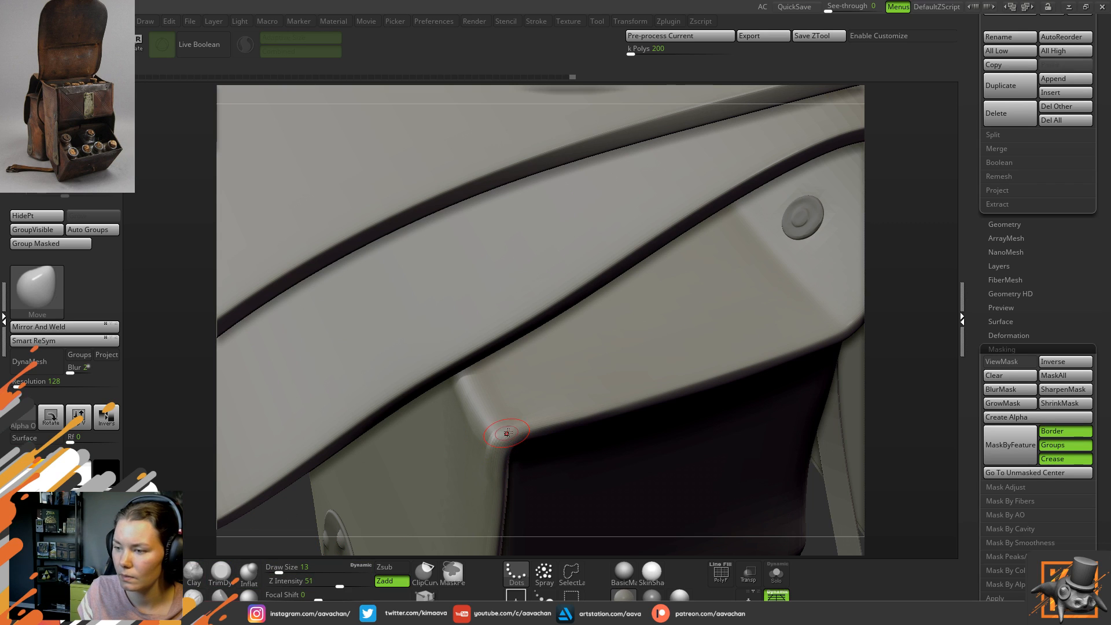
pyautogui.press('space')
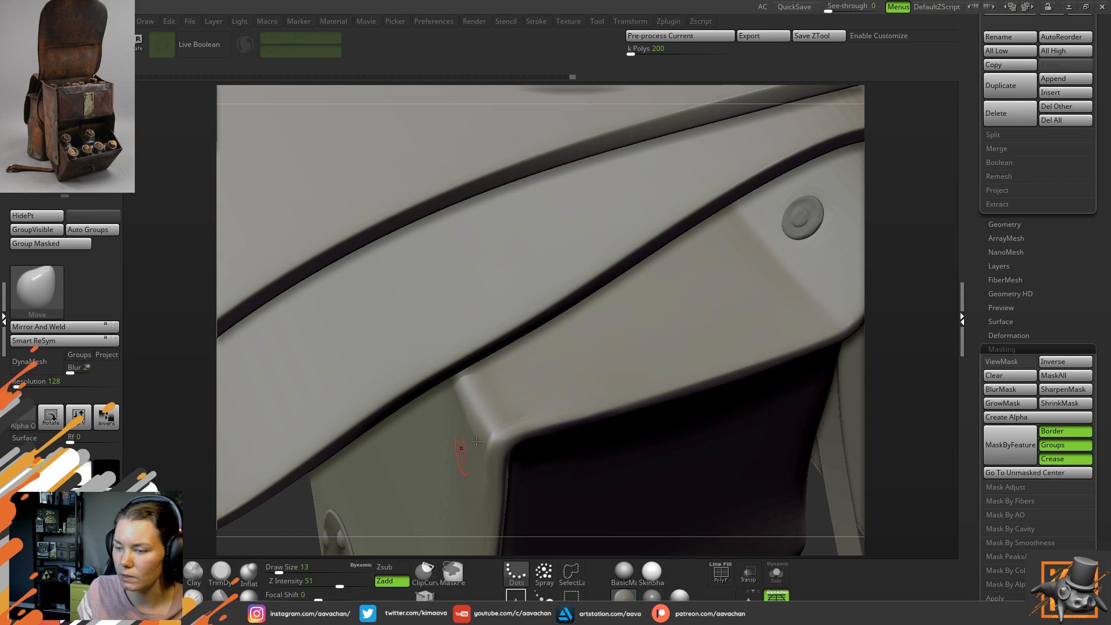
pyautogui.press('space')
pyautogui.moveTo(497, 416); pyautogui.dragTo(504, 440)
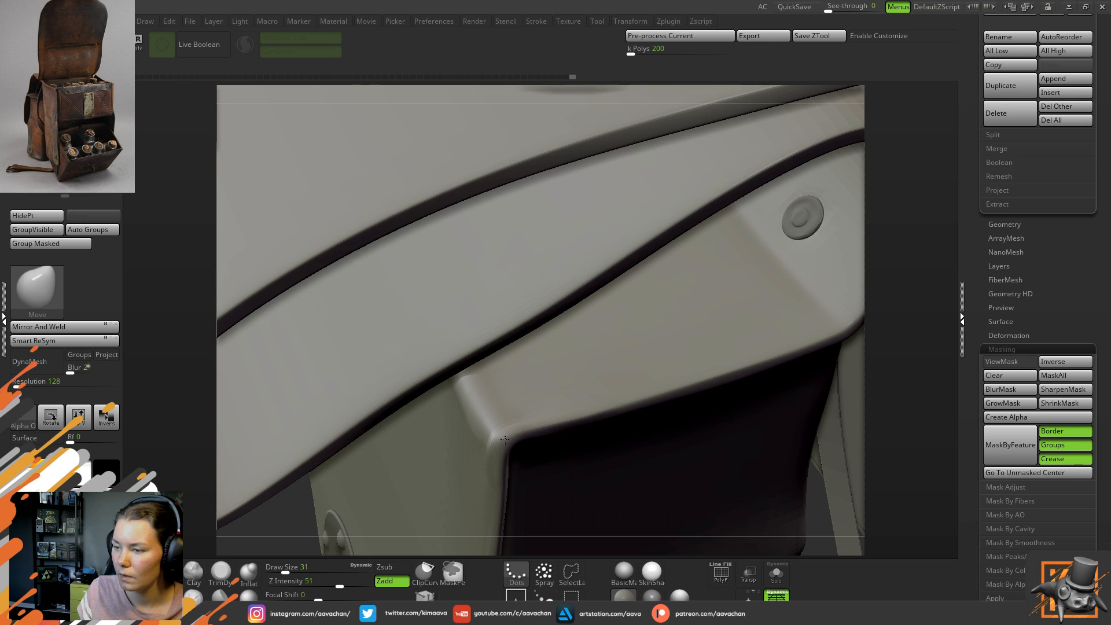
pyautogui.moveTo(798, 396)
pyautogui.mouseDown()
pyautogui.moveTo(798, 513)
pyautogui.moveTo(665, 414)
pyautogui.mouseUp()
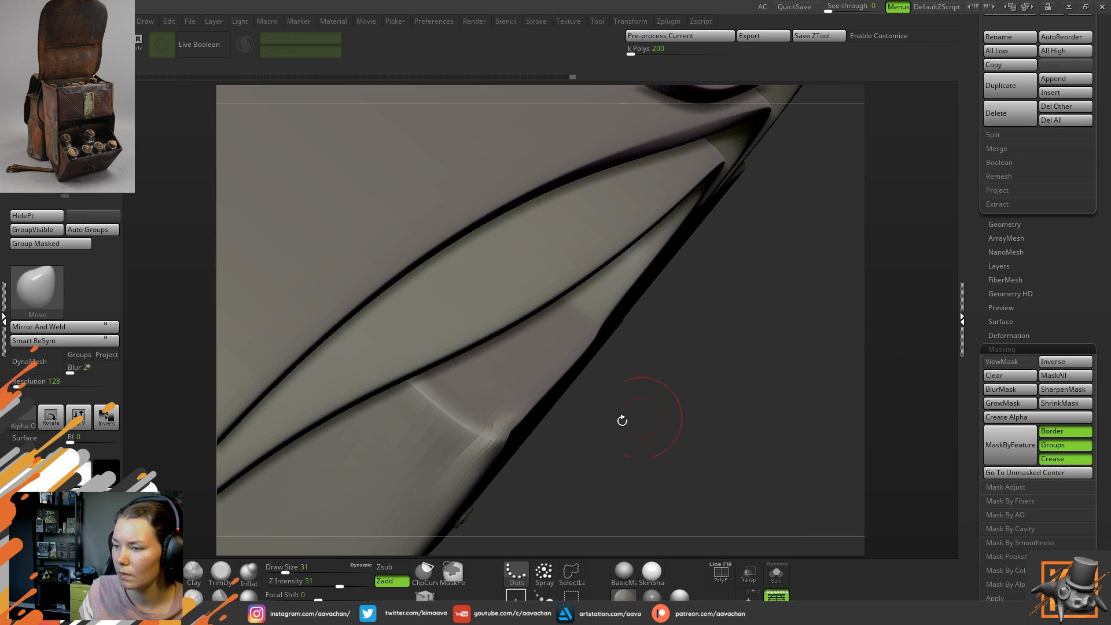
pyautogui.moveTo(515, 431); pyautogui.dragTo(504, 442)
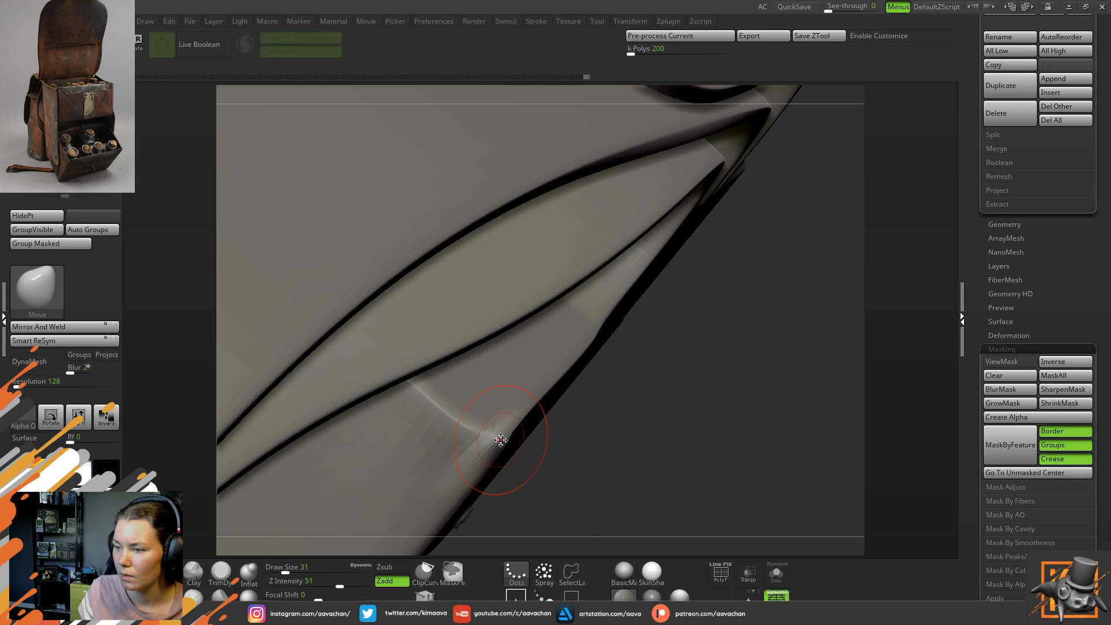
# - Refine the fold corner at draw size 22, smooth the creases beside it and undo the last smoothing stroke
pyautogui.press('space')
pyautogui.moveTo(497, 423)
pyautogui.mouseDown()
pyautogui.moveTo(493, 441)
pyautogui.moveTo(498, 422)
pyautogui.mouseUp()
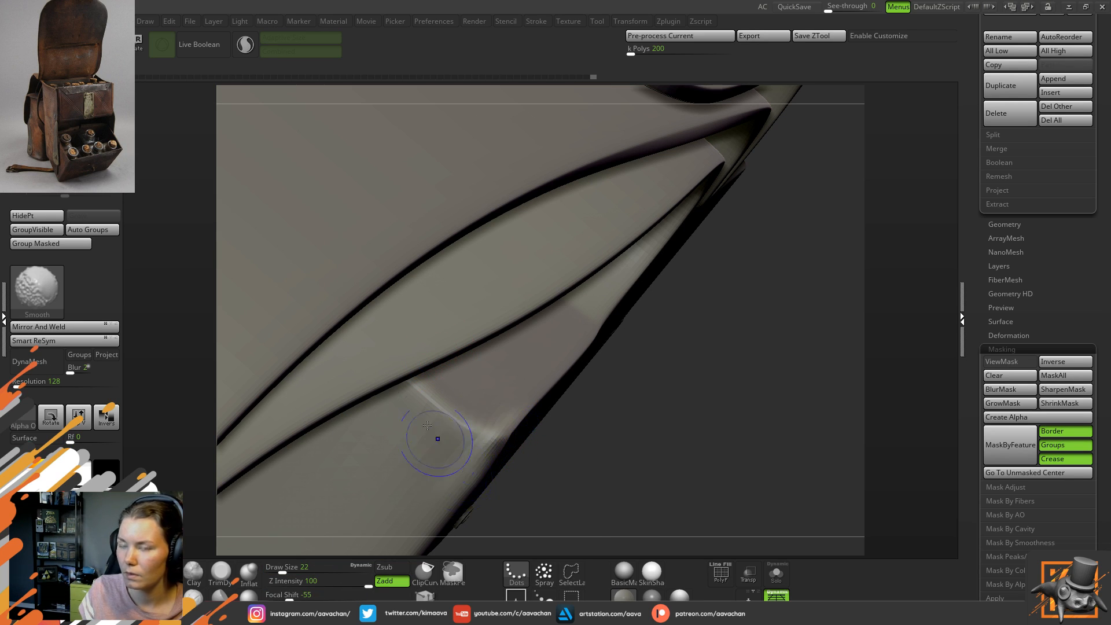
pyautogui.keyDown('shift'); pyautogui.moveTo(435, 439); pyautogui.dragTo(431, 420); pyautogui.keyUp('shift')
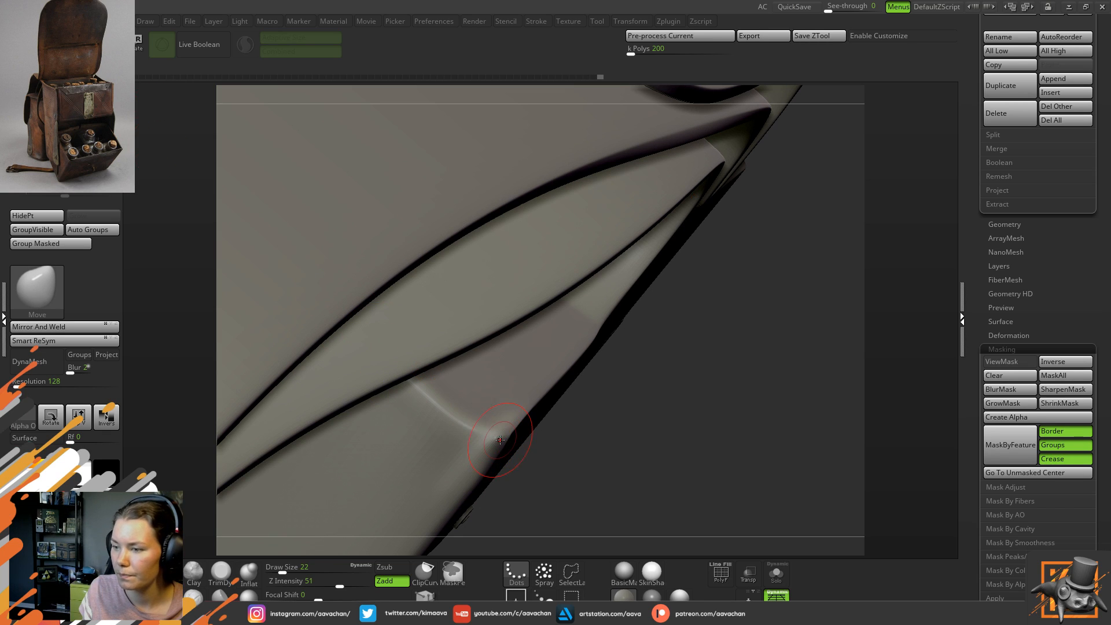
pyautogui.keyDown('shift'); pyautogui.moveTo(496, 440); pyautogui.dragTo(490, 435); pyautogui.keyUp('shift')
pyautogui.hotkey('ctrl', 'z')
# - Set the focal shift to 0 and the draw size to 54, and adjust the fold corner's profile from the side
pyautogui.press('space')
pyautogui.click(357, 595)
pyautogui.write('0')
pyautogui.press('Return')
pyautogui.moveTo(645, 442)
pyautogui.mouseDown()
pyautogui.moveTo(592, 393)
pyautogui.moveTo(382, 353)
pyautogui.moveTo(366, 476)
pyautogui.moveTo(307, 470)
pyautogui.moveTo(542, 427)
pyautogui.mouseUp()
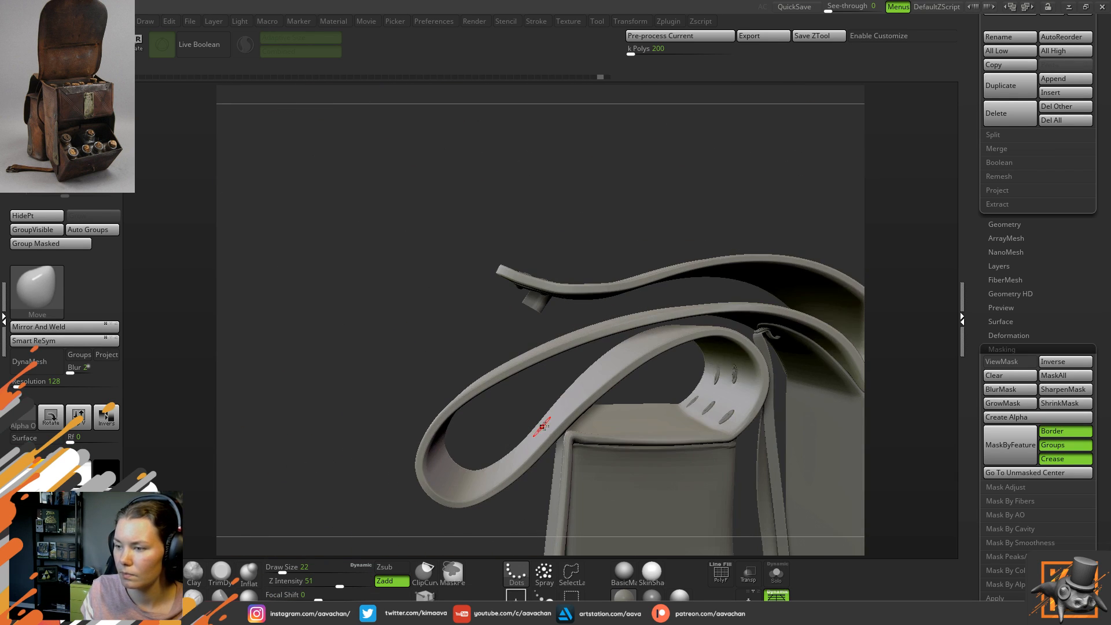
pyautogui.moveTo(431, 338); pyautogui.dragTo(494, 325)
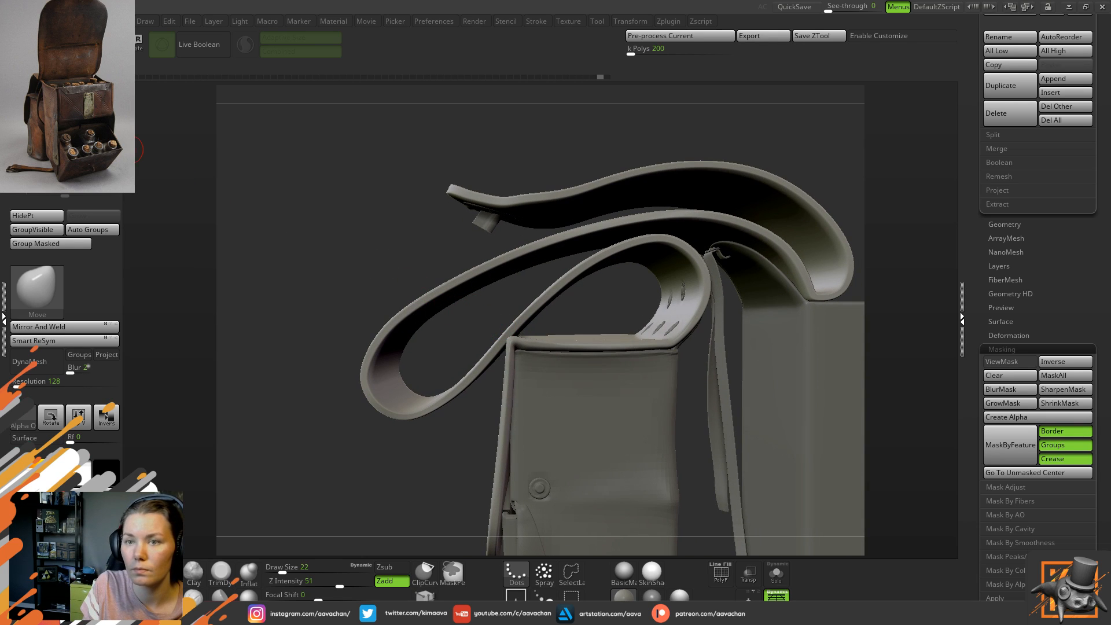
pyautogui.press('space')
pyautogui.moveTo(516, 340); pyautogui.dragTo(525, 340)
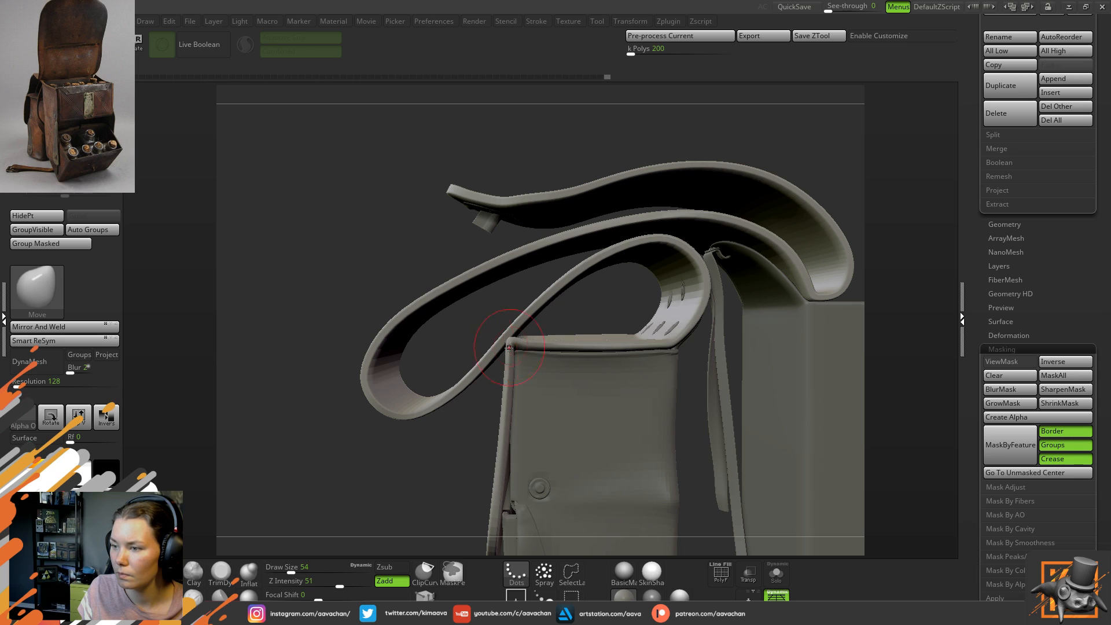
pyautogui.press('shift')
pyautogui.keyDown('shift'); pyautogui.moveTo(513, 343); pyautogui.dragTo(517, 356); pyautogui.keyUp('shift')
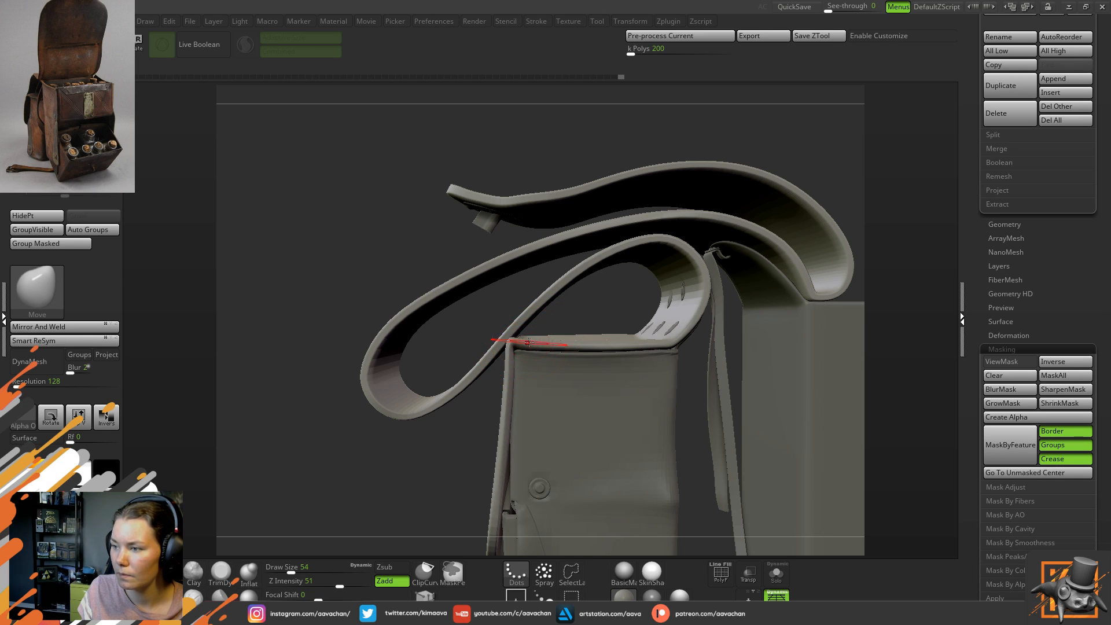
# - Save the current work and open the save option for the saddlebag tool
pyautogui.moveTo(444, 452); pyautogui.dragTo(508, 249)
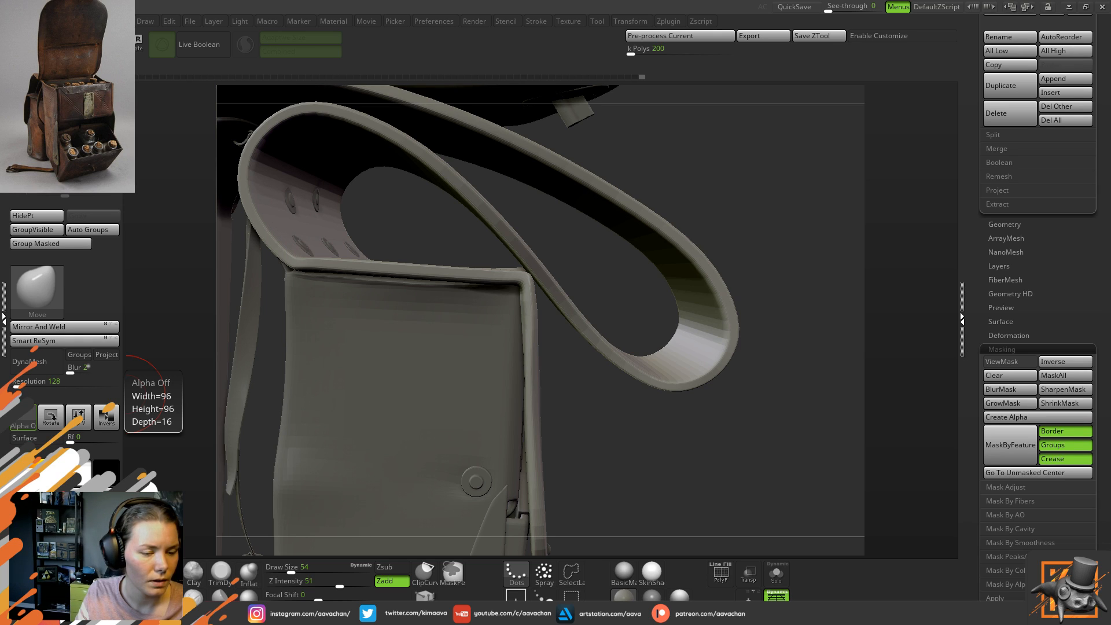
pyautogui.hotkey('ctrl', 's')
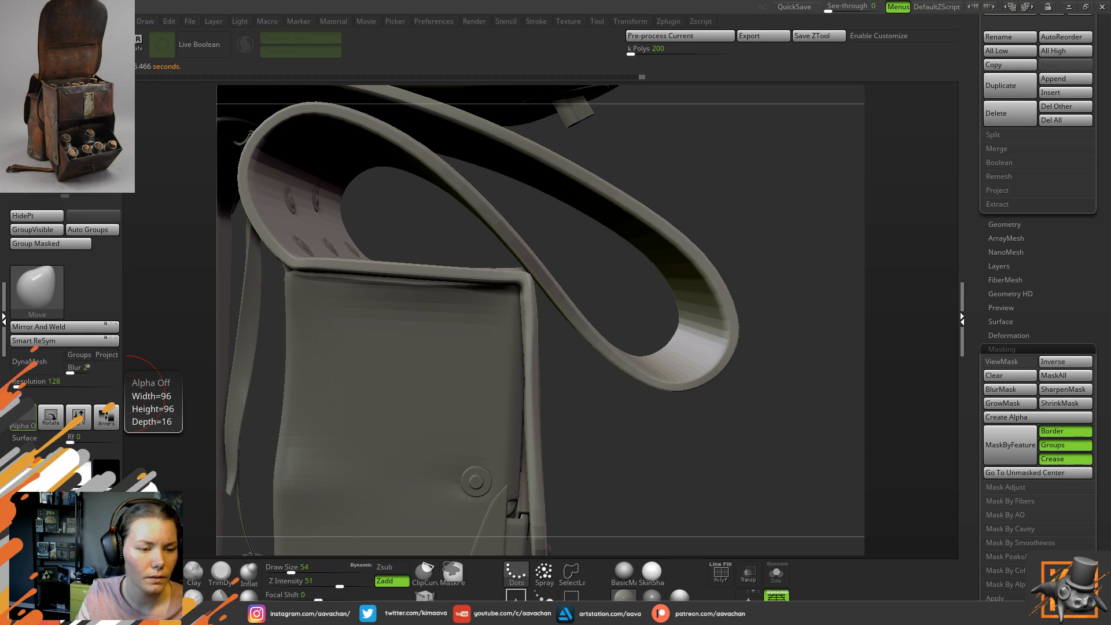
pyautogui.moveTo(725, 418); pyautogui.dragTo(652, 439)
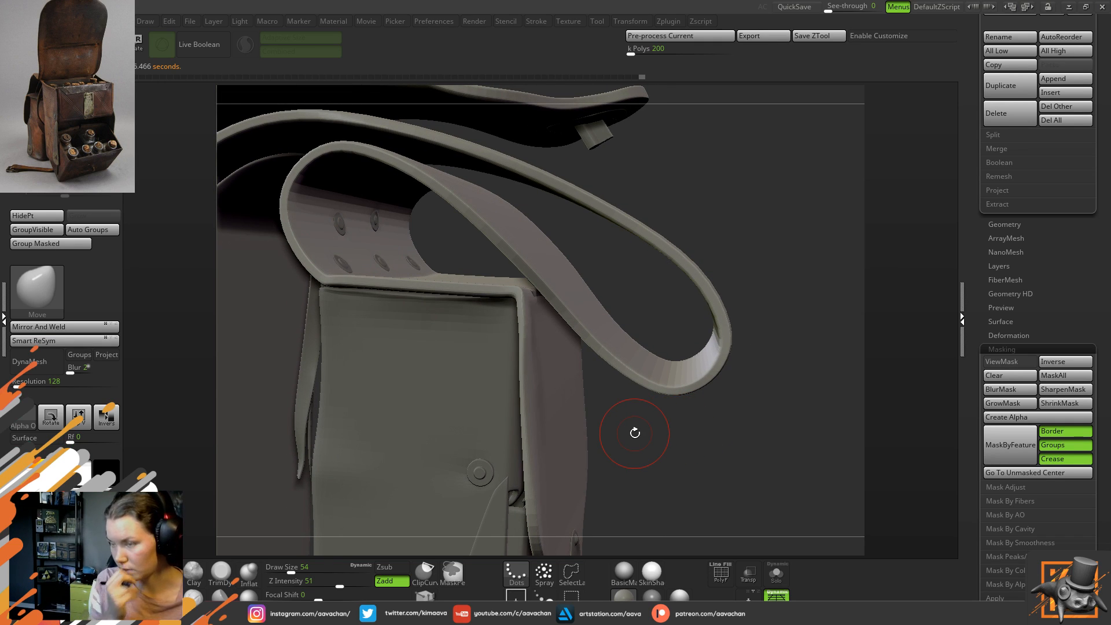
pyautogui.moveTo(1067, 237); pyautogui.dragTo(1047, 491)
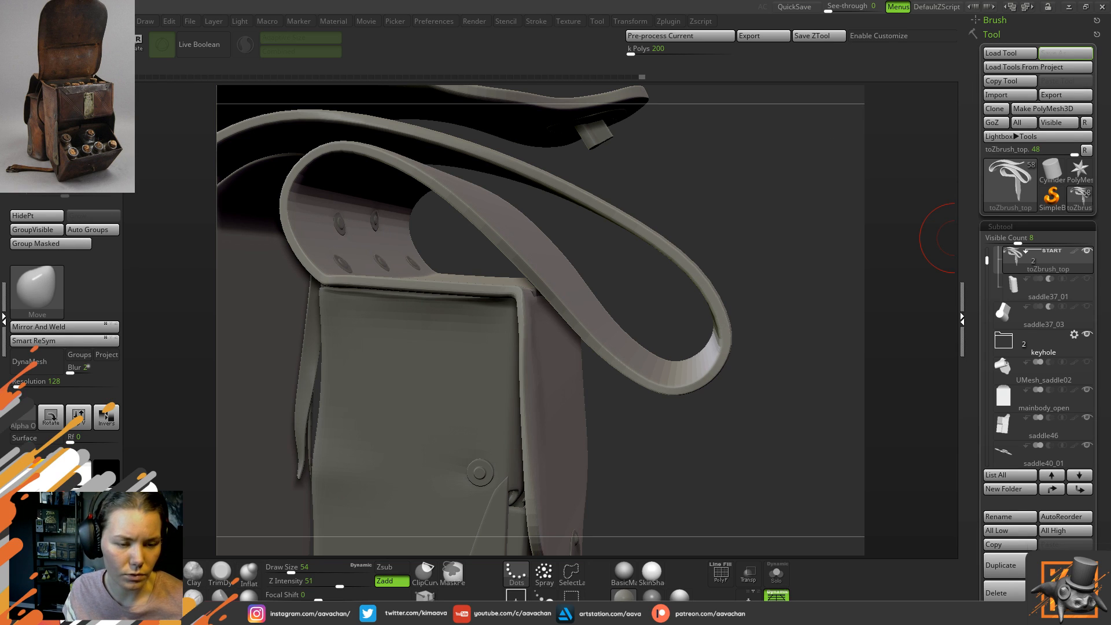
pyautogui.click(1065, 53)
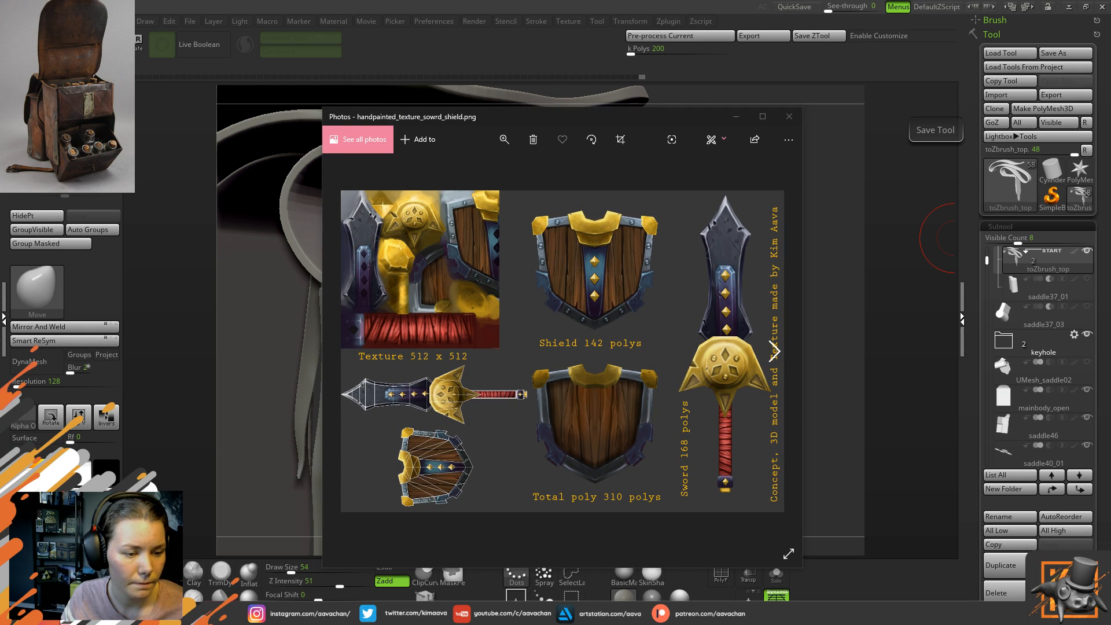
# - Compare the two hand-painted sword and shield texture images side by side in Photos and close both
pyautogui.click(774, 350)
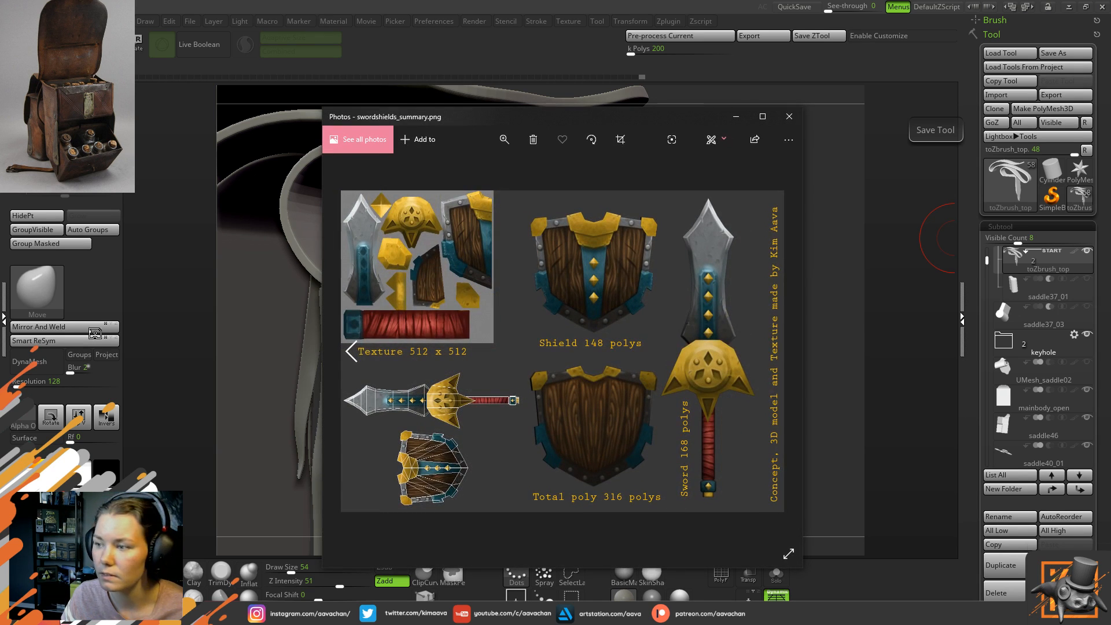
pyautogui.moveTo(550, 113); pyautogui.dragTo(328, 93)
pyautogui.moveTo(605, 115); pyautogui.dragTo(797, 89)
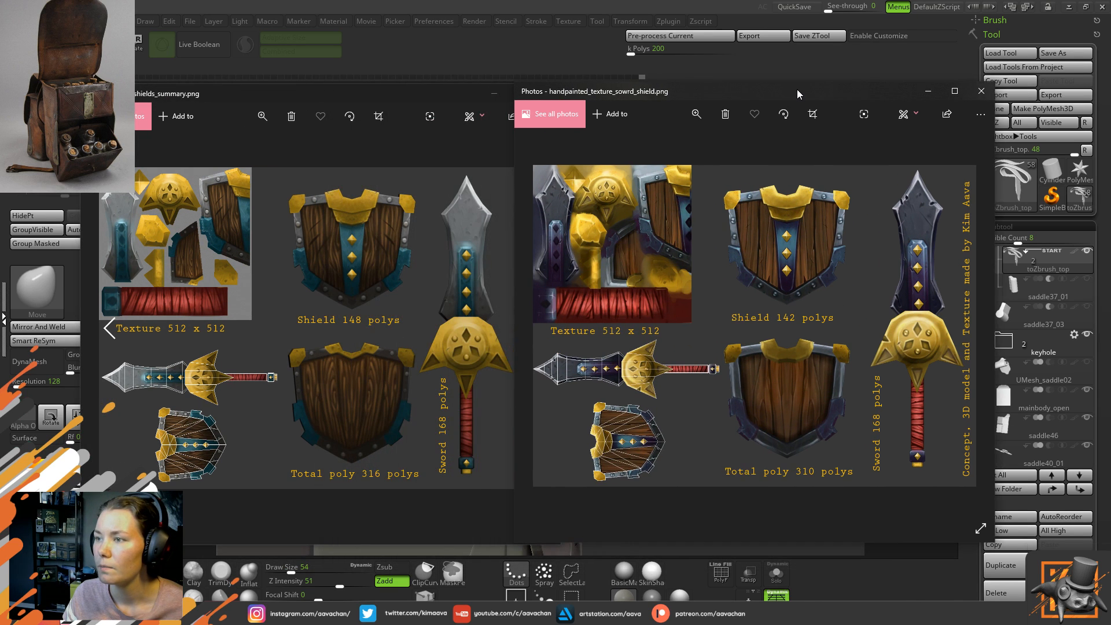
pyautogui.moveTo(404, 94); pyautogui.dragTo(364, 94)
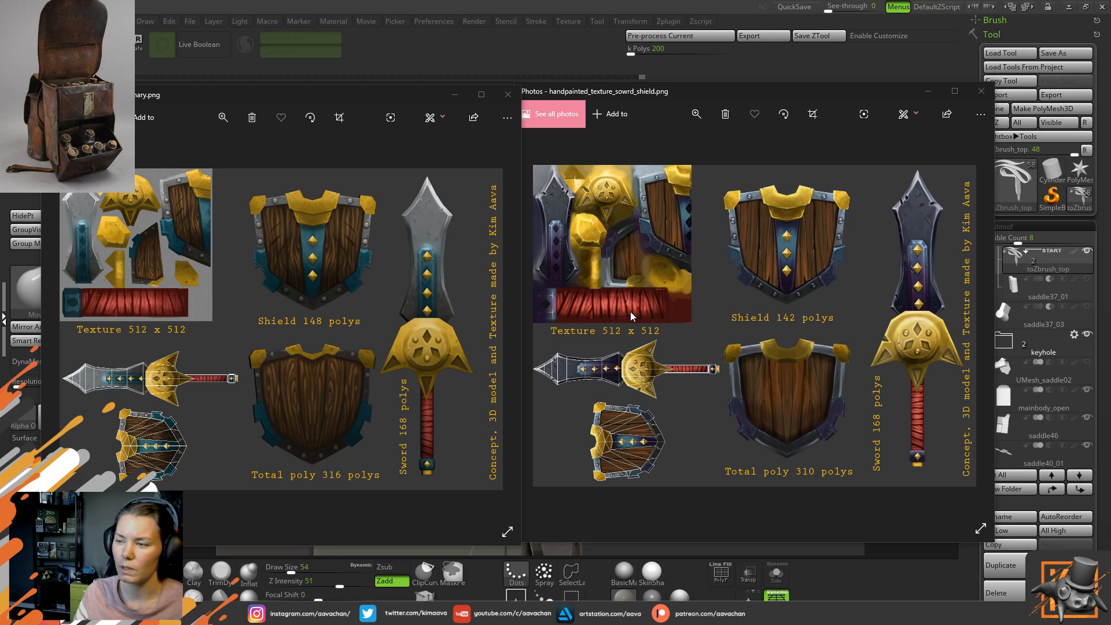
pyautogui.click(508, 96)
pyautogui.click(981, 92)
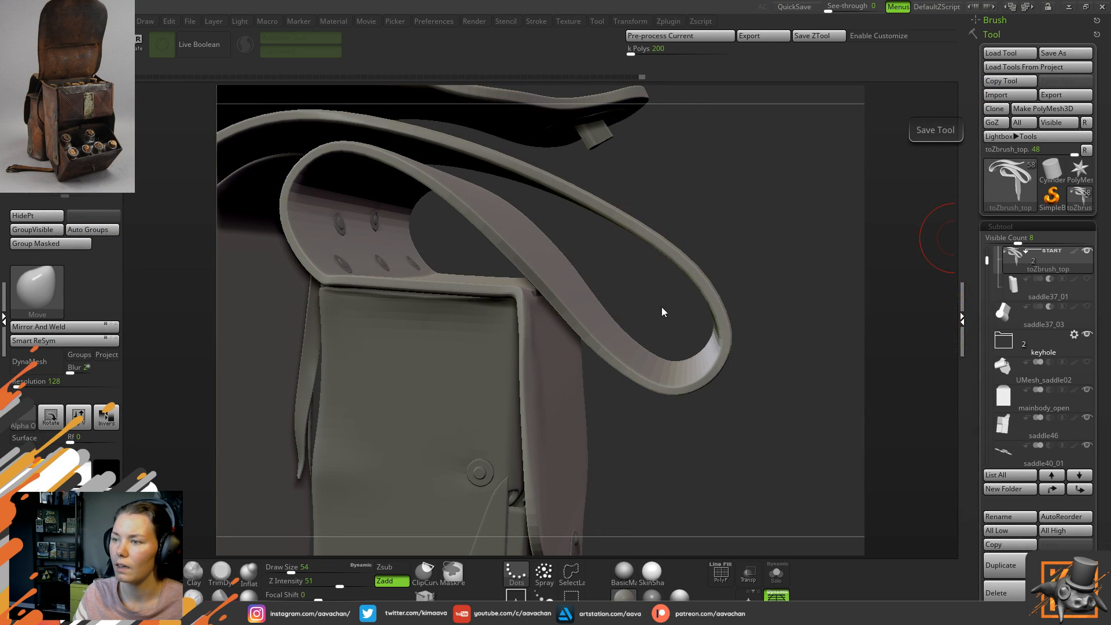
# - Examine the folded top flap, side pouches and front of the saddlebag from several angles
pyautogui.moveTo(786, 210)
pyautogui.mouseDown()
pyautogui.moveTo(768, 243)
pyautogui.moveTo(791, 225)
pyautogui.mouseUp()
pyautogui.click(795, 230)
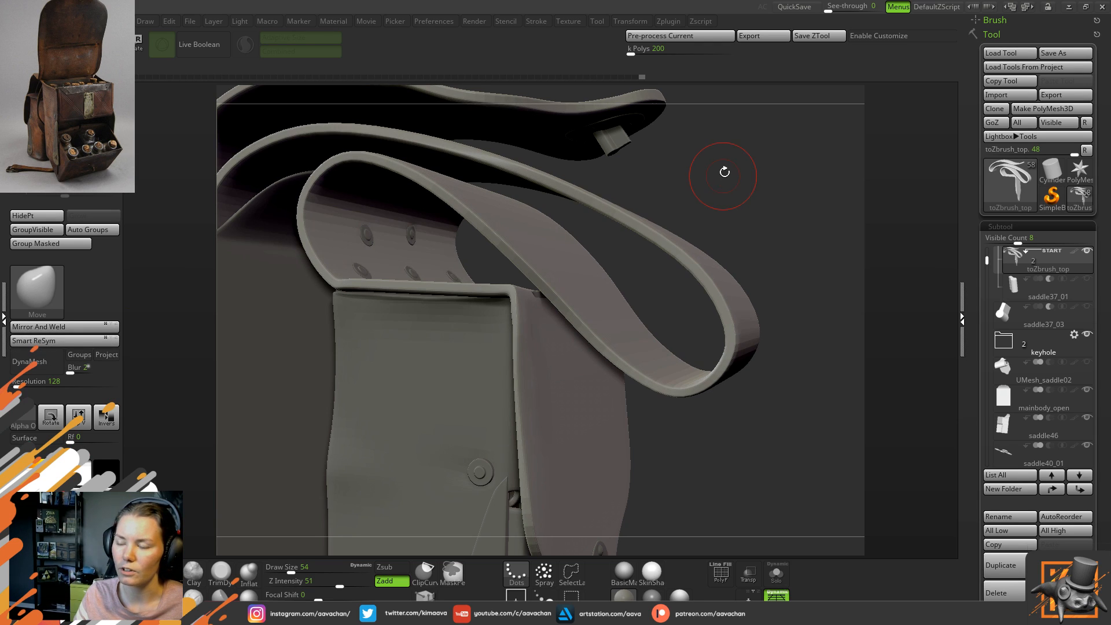
pyautogui.moveTo(728, 168); pyautogui.dragTo(723, 167)
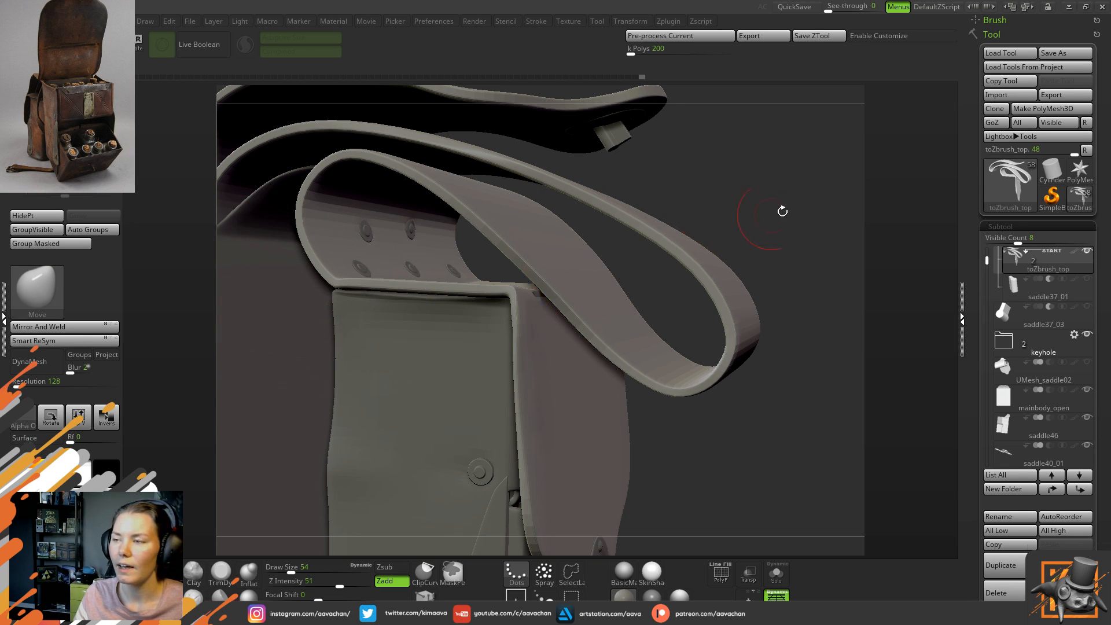
pyautogui.moveTo(732, 206); pyautogui.dragTo(729, 203)
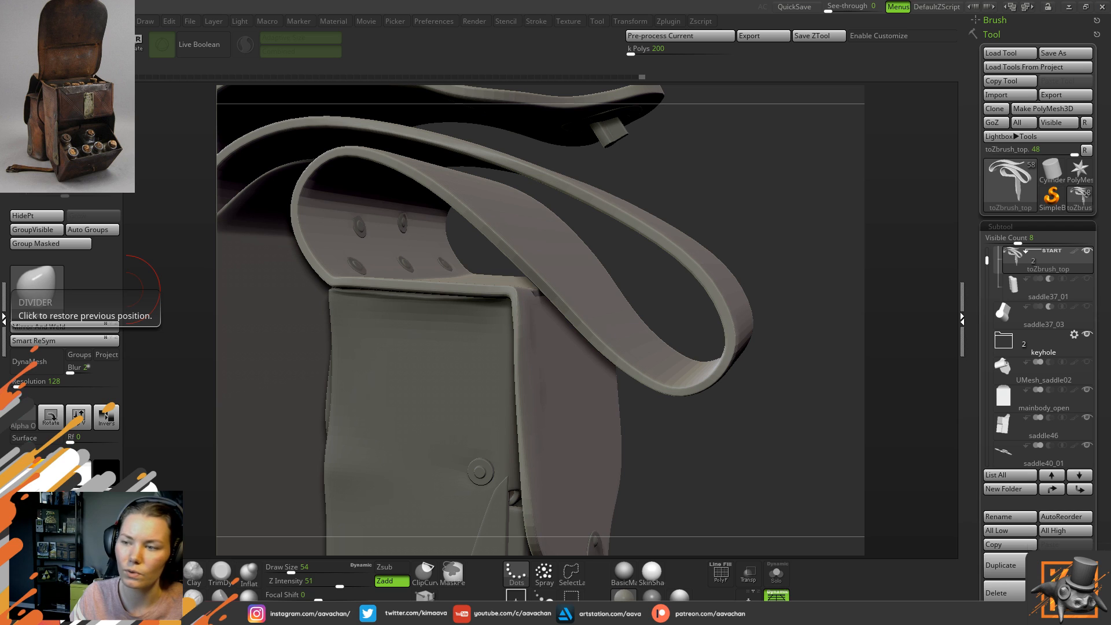
pyautogui.moveTo(738, 195); pyautogui.dragTo(742, 203)
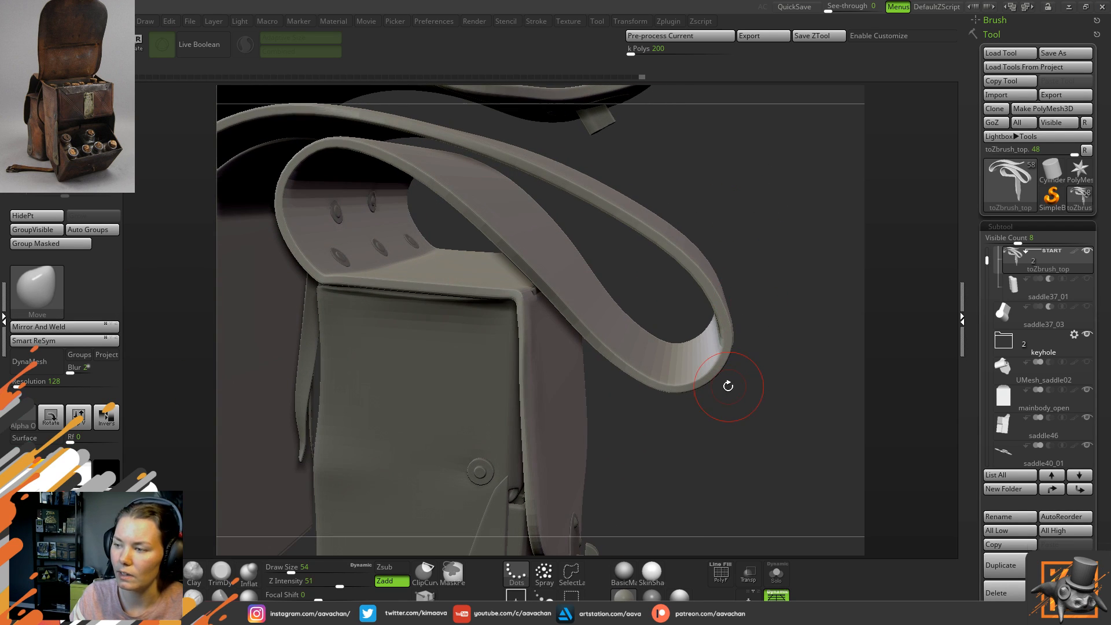
pyautogui.moveTo(756, 439)
pyautogui.mouseDown()
pyautogui.moveTo(688, 470)
pyautogui.moveTo(692, 417)
pyautogui.moveTo(672, 422)
pyautogui.moveTo(693, 362)
pyautogui.moveTo(669, 409)
pyautogui.moveTo(747, 332)
pyautogui.mouseUp()
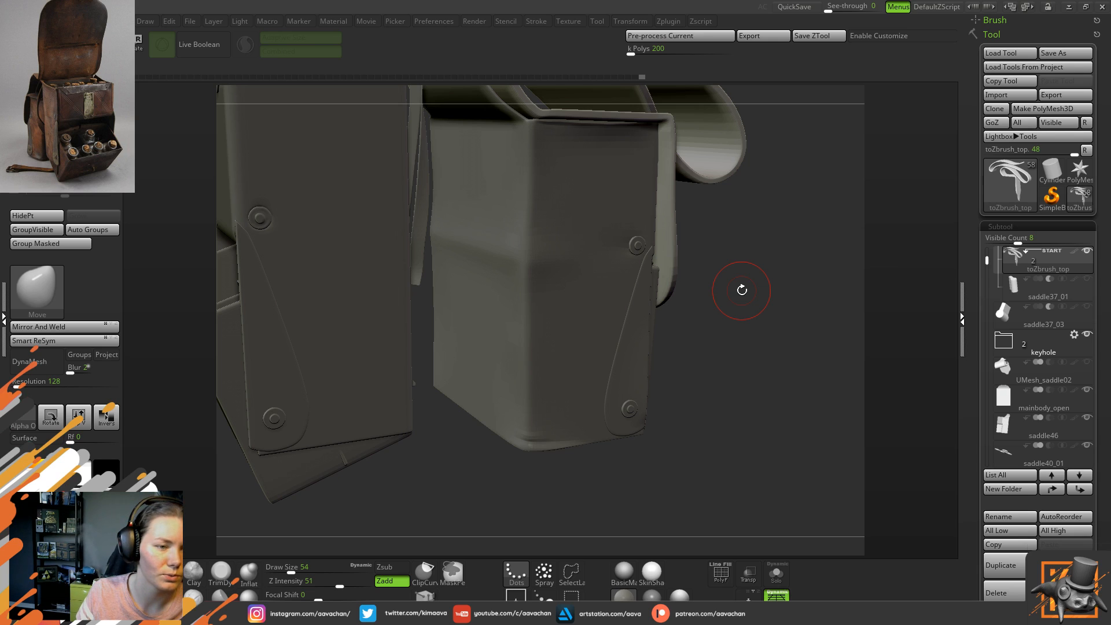
pyautogui.moveTo(817, 311); pyautogui.dragTo(809, 343)
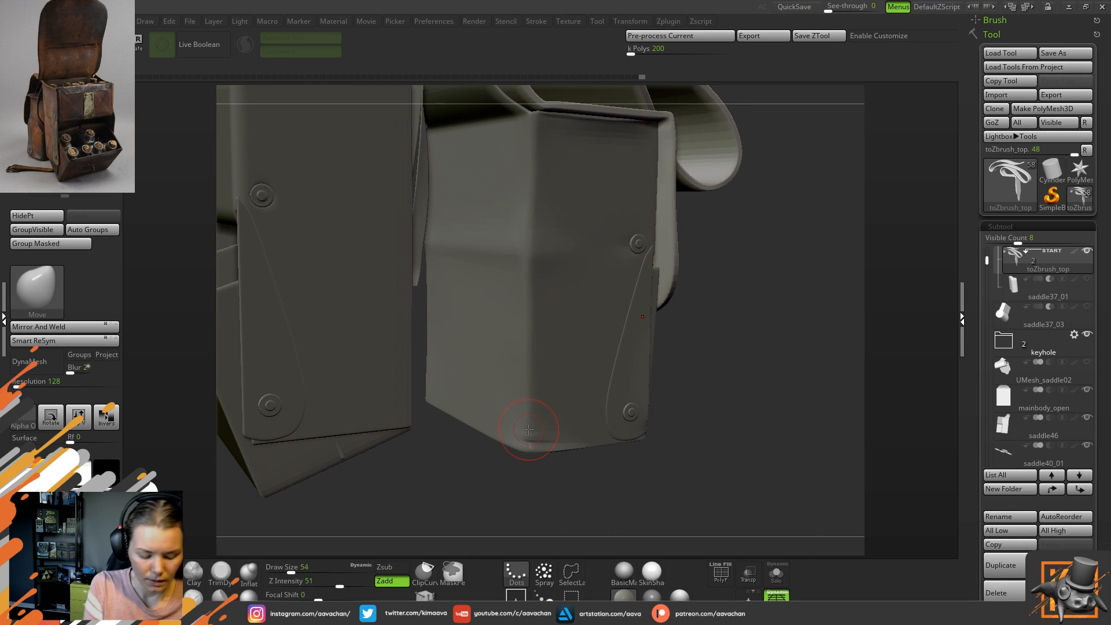
pyautogui.moveTo(684, 430); pyautogui.dragTo(729, 361)
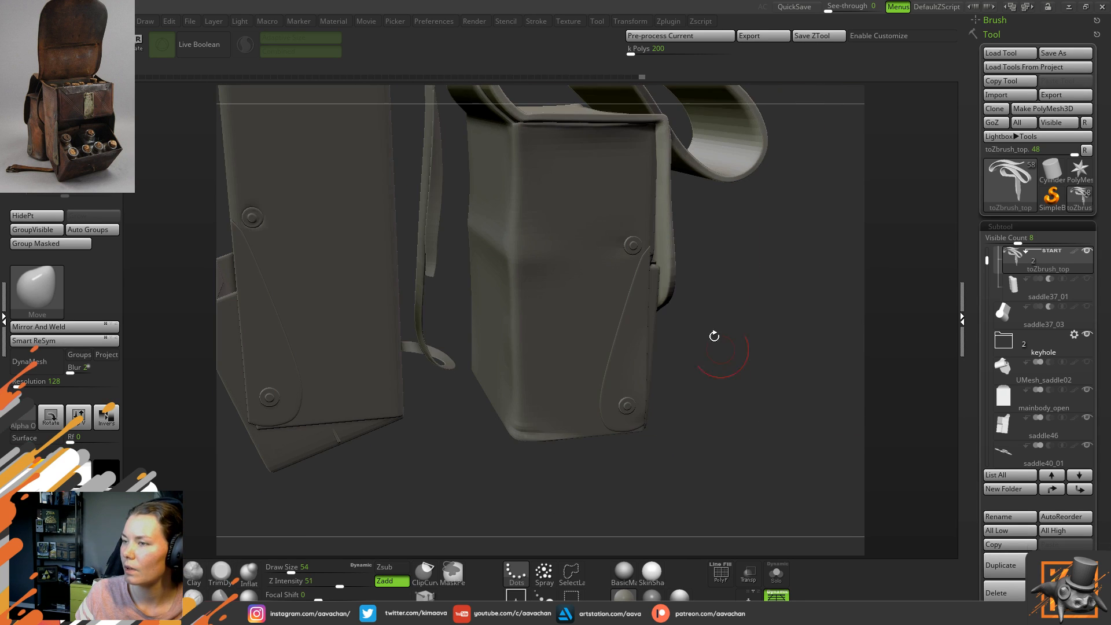
pyautogui.moveTo(699, 238); pyautogui.dragTo(439, 398)
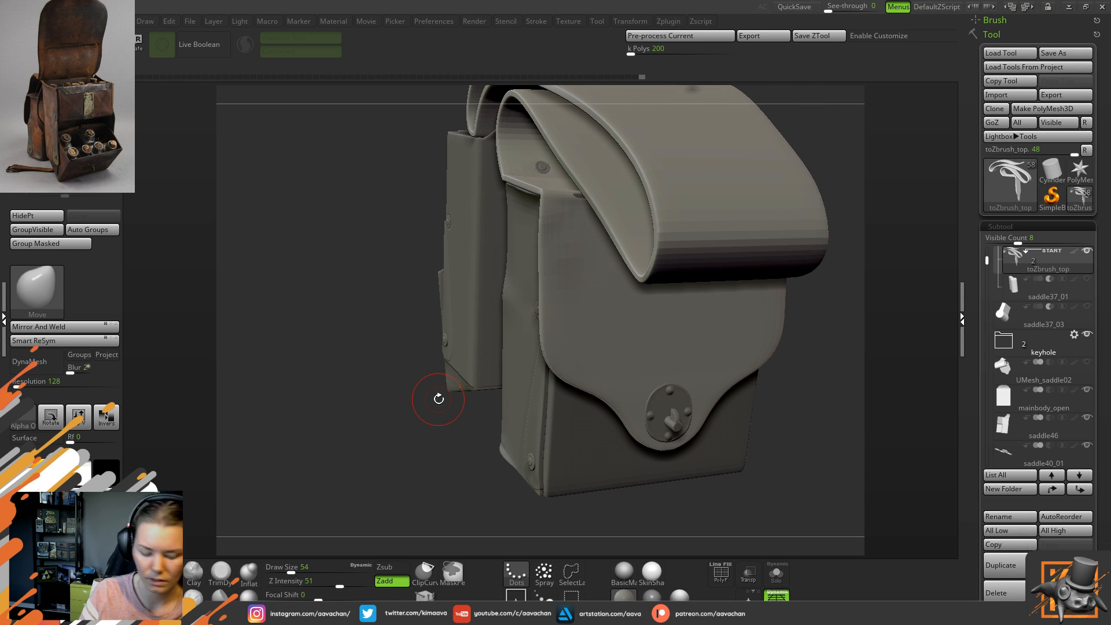
pyautogui.moveTo(427, 274)
pyautogui.keyDown('alt'); pyautogui.mouseDown()
pyautogui.moveTo(331, 310)
pyautogui.moveTo(433, 313)
pyautogui.mouseUp(); pyautogui.keyUp('alt')
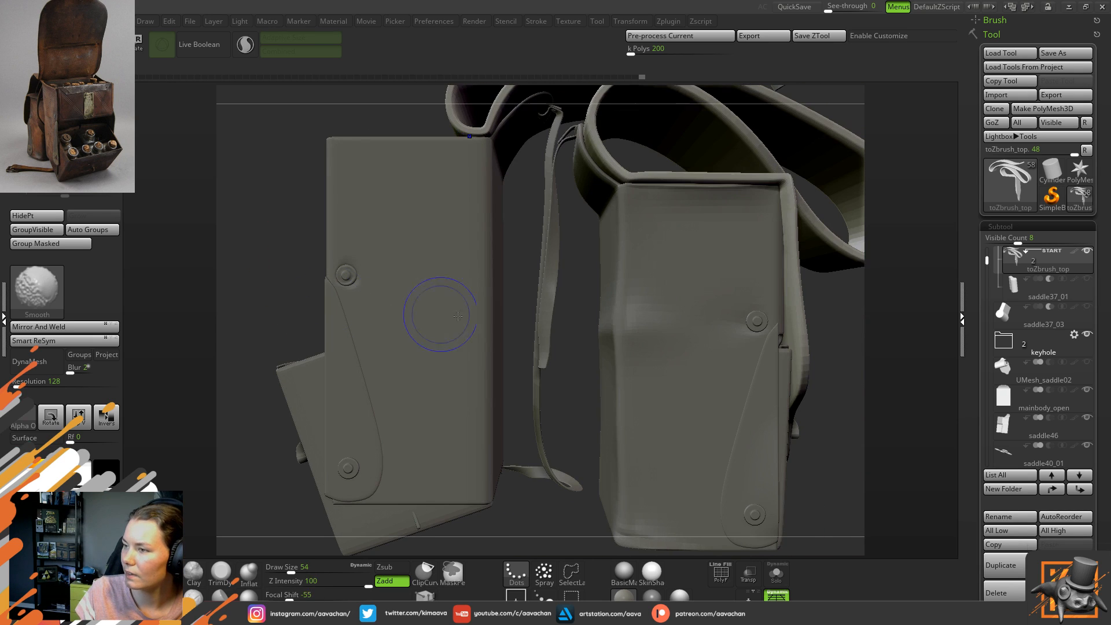
pyautogui.moveTo(813, 324); pyautogui.dragTo(555, 359)
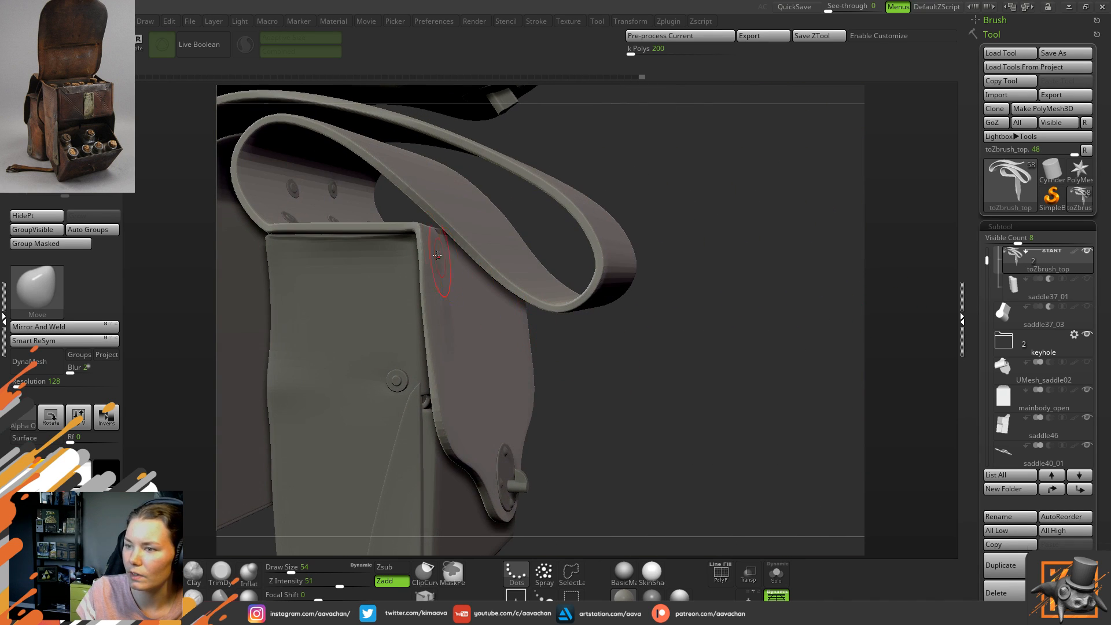
# - Smooth the front flap along its side edge, from below the fold corner down towards the curved tip
pyautogui.press('shift')
pyautogui.keyDown('shift'); pyautogui.moveTo(445, 294); pyautogui.dragTo(457, 378); pyautogui.keyUp('shift')
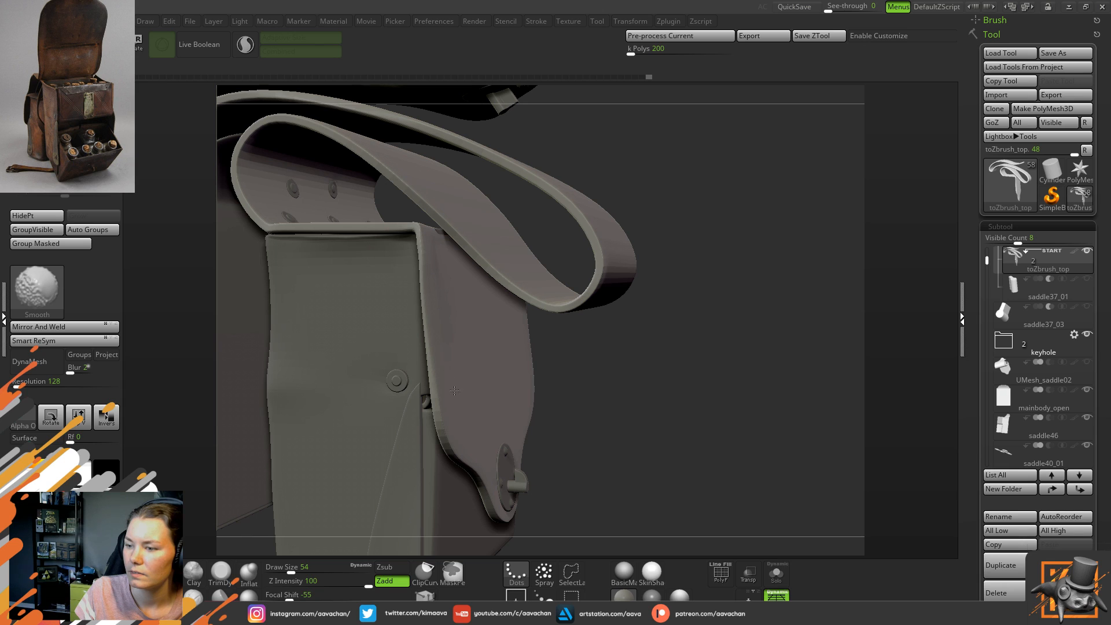
pyautogui.moveTo(642, 451); pyautogui.dragTo(570, 436)
pyautogui.press('shift')
pyautogui.keyDown('shift'); pyautogui.moveTo(451, 391); pyautogui.dragTo(456, 418); pyautogui.keyUp('shift')
pyautogui.moveTo(539, 458); pyautogui.dragTo(622, 411)
pyautogui.moveTo(746, 472); pyautogui.dragTo(576, 471)
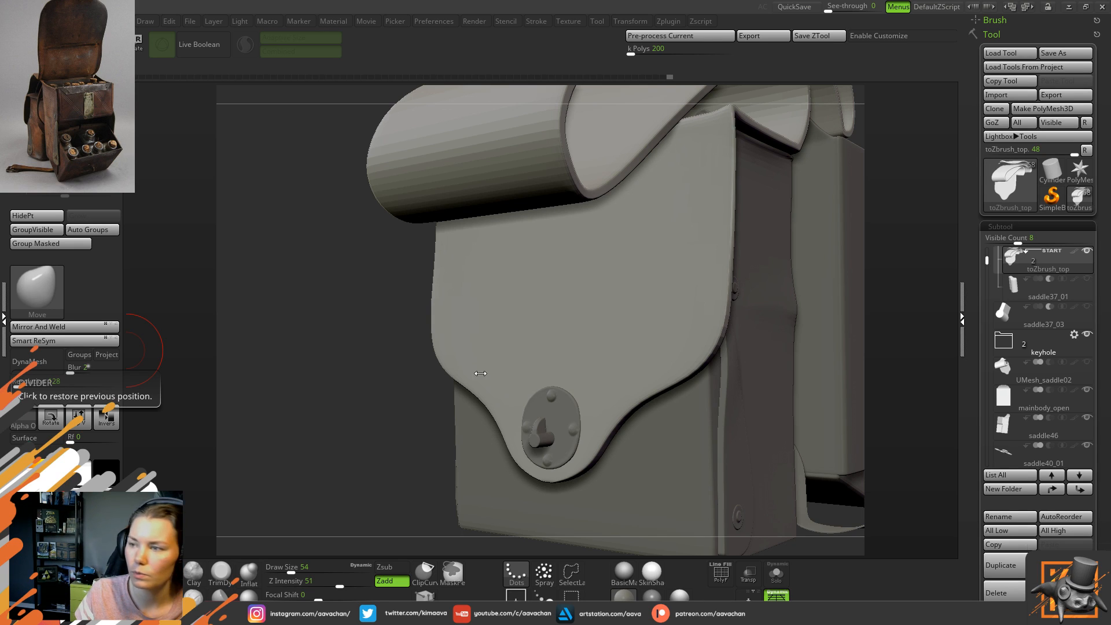
# - Try smoothing the flap surface beside the front fold corner and undo the stroke
pyautogui.moveTo(402, 404); pyautogui.dragTo(757, 535)
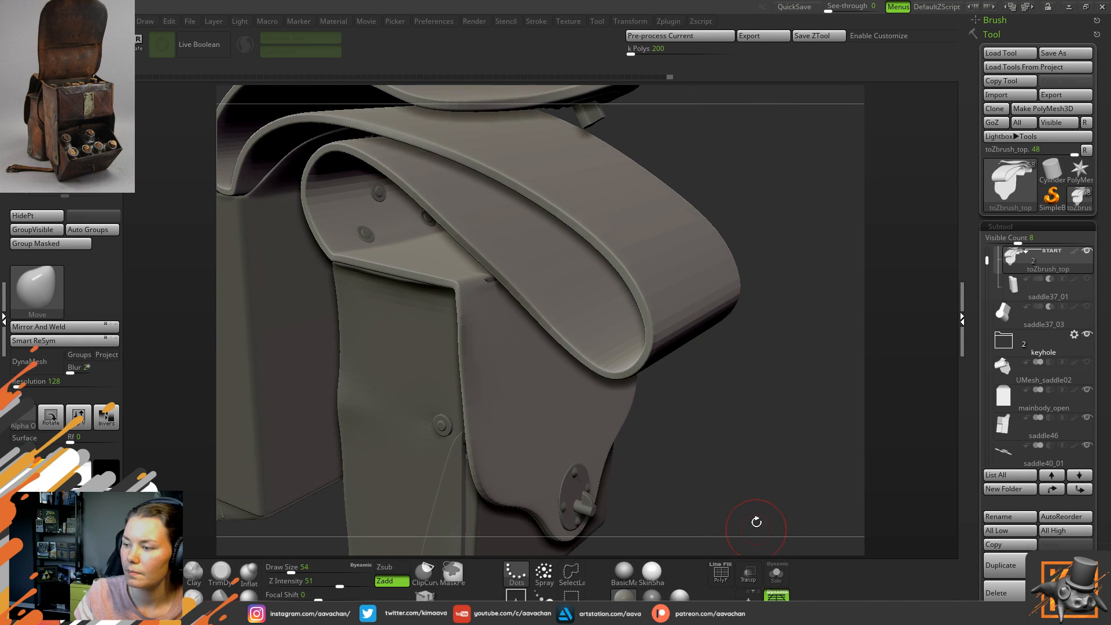
pyautogui.press('shift')
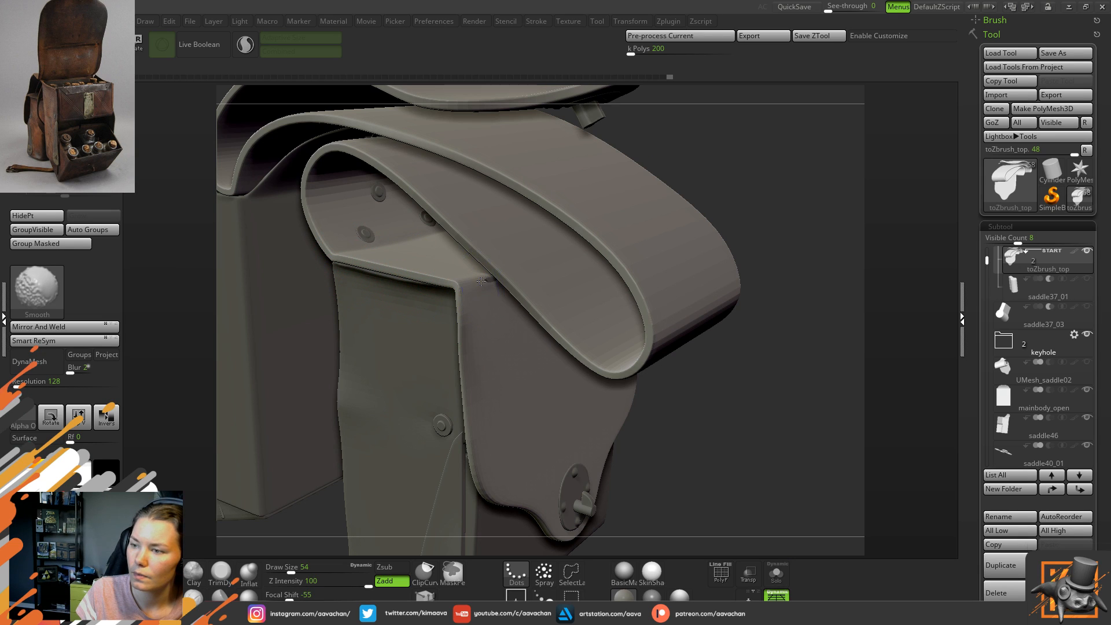
pyautogui.keyDown('shift'); pyautogui.moveTo(481, 282); pyautogui.dragTo(492, 295); pyautogui.keyUp('shift')
pyautogui.hotkey('ctrl', 'z')
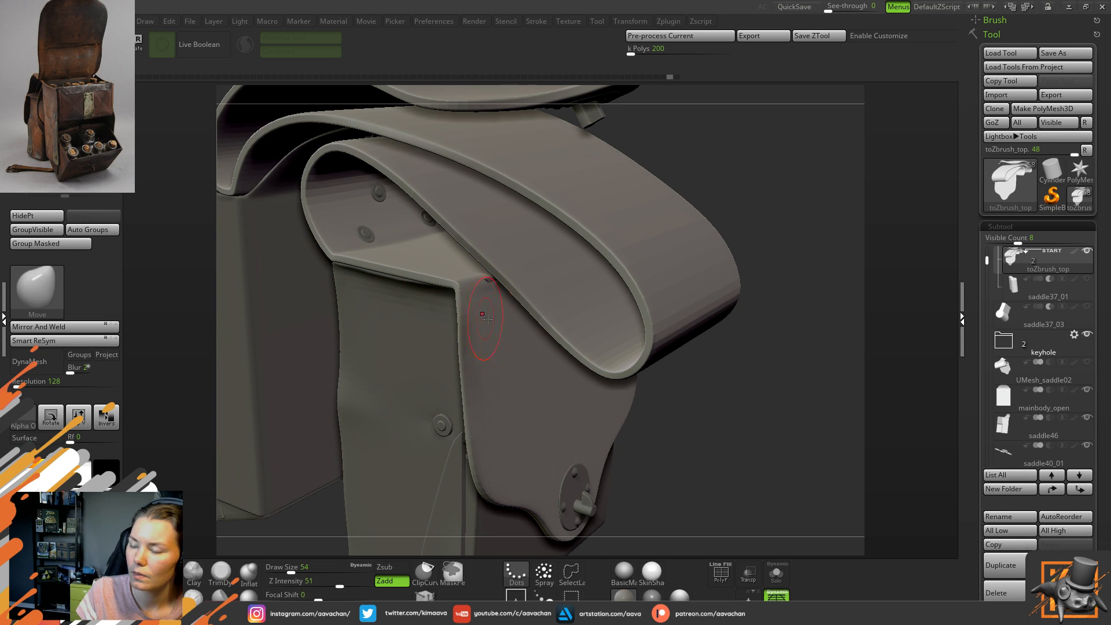
# - Set the draw size to 27, smooth the flap near the riveted rear fold and undo the last smoothing stroke
pyautogui.moveTo(734, 385); pyautogui.dragTo(481, 358)
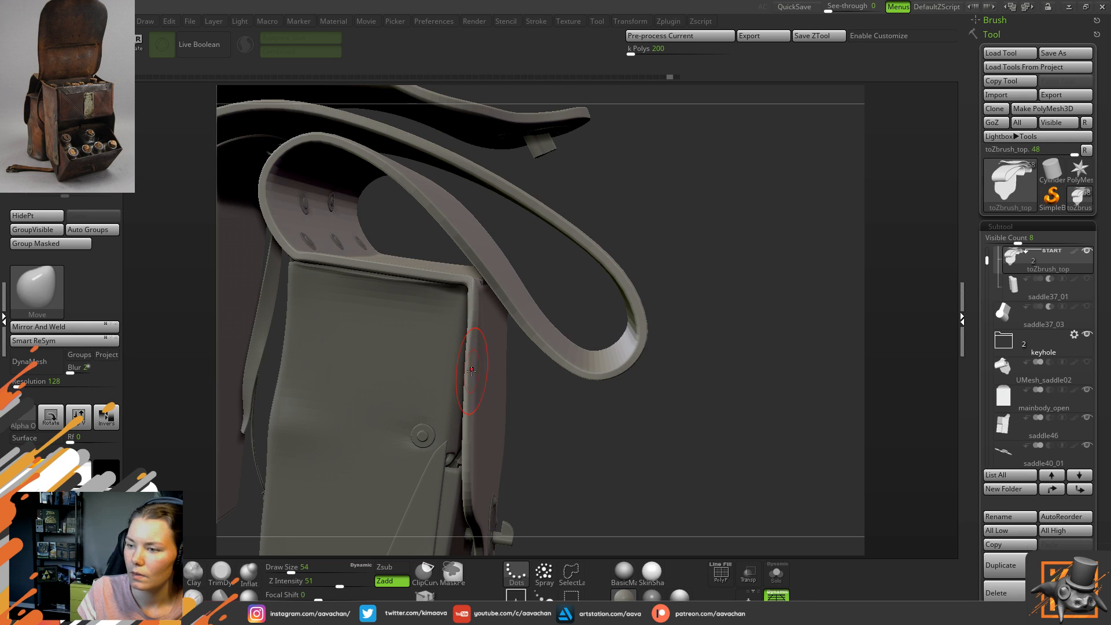
pyautogui.moveTo(737, 279)
pyautogui.mouseDown()
pyautogui.moveTo(703, 288)
pyautogui.moveTo(457, 255)
pyautogui.mouseUp()
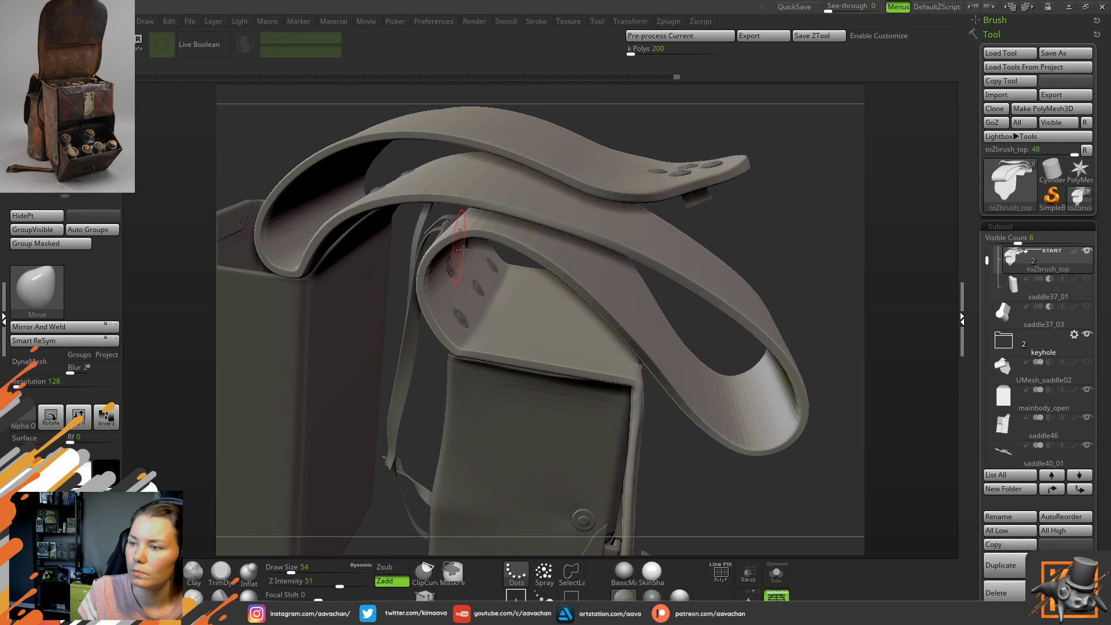
pyautogui.press('shift')
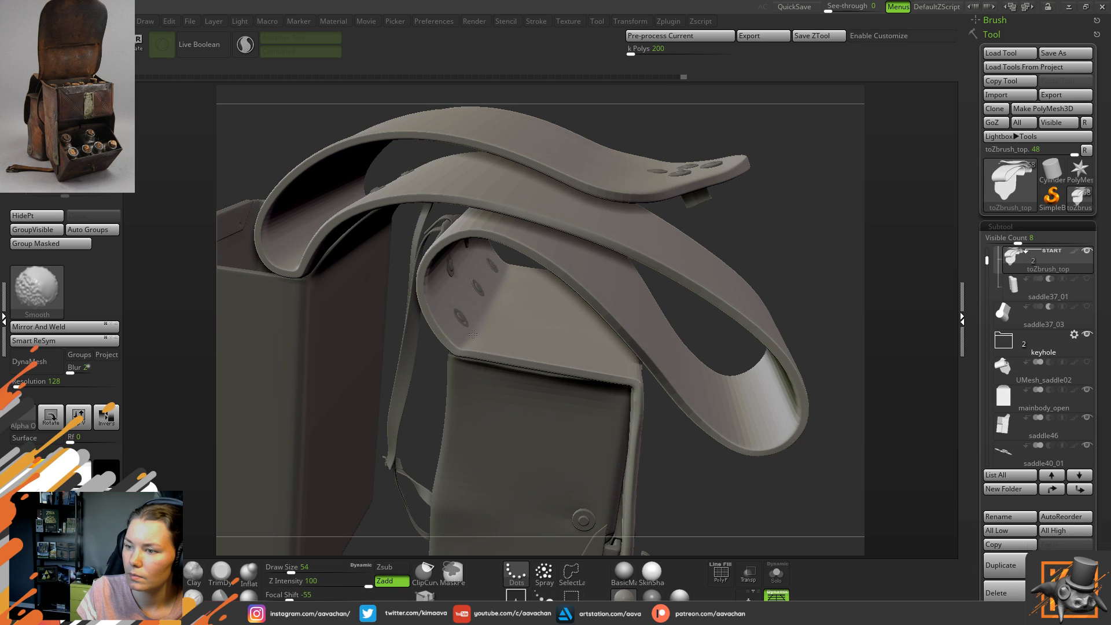
pyautogui.press('ctrl')
pyautogui.press('space')
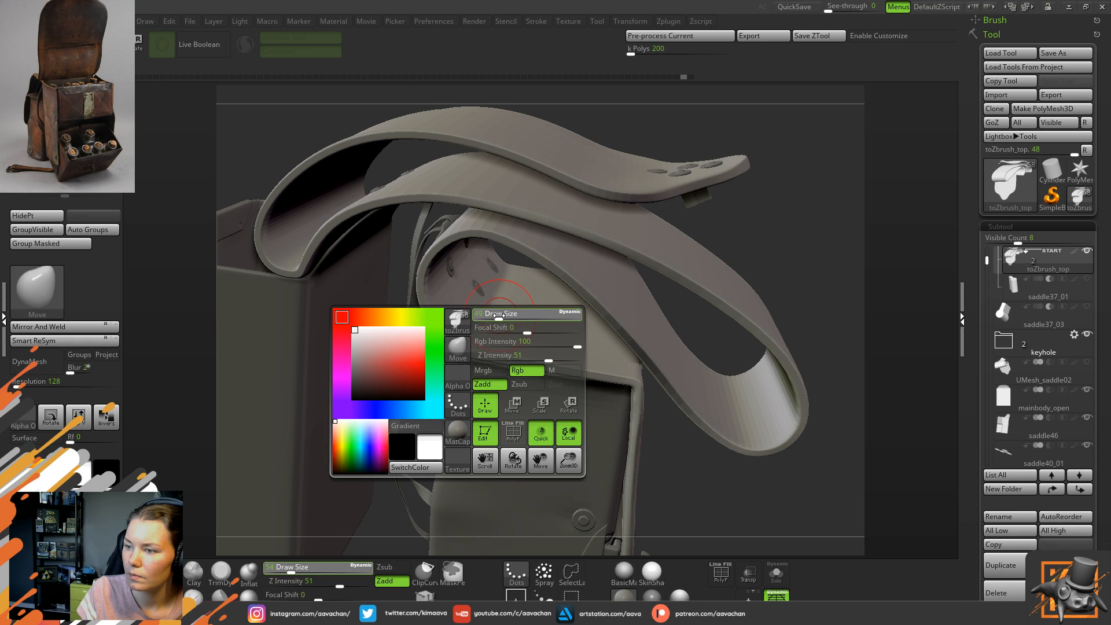
pyautogui.press('shift')
pyautogui.keyDown('shift'); pyautogui.moveTo(465, 345); pyautogui.dragTo(493, 321); pyautogui.keyUp('shift')
pyautogui.hotkey('ctrl', 'z')
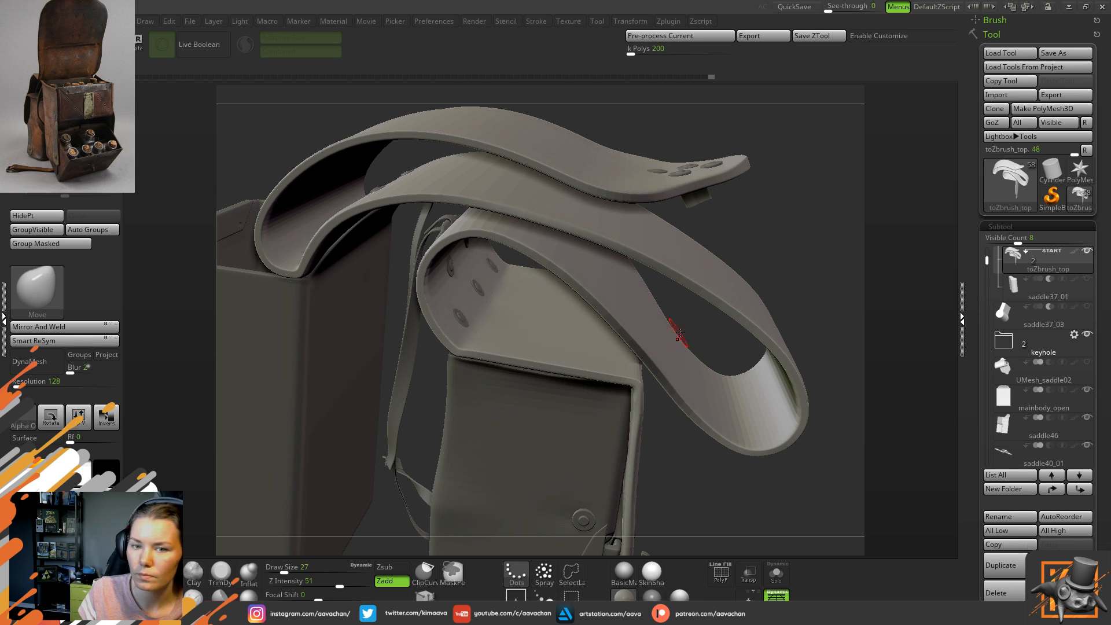
# - Switch the flap to a lower subdivision level and smooth the rear fold corner and the curved edge above it
pyautogui.hotkey('shift', 'd')
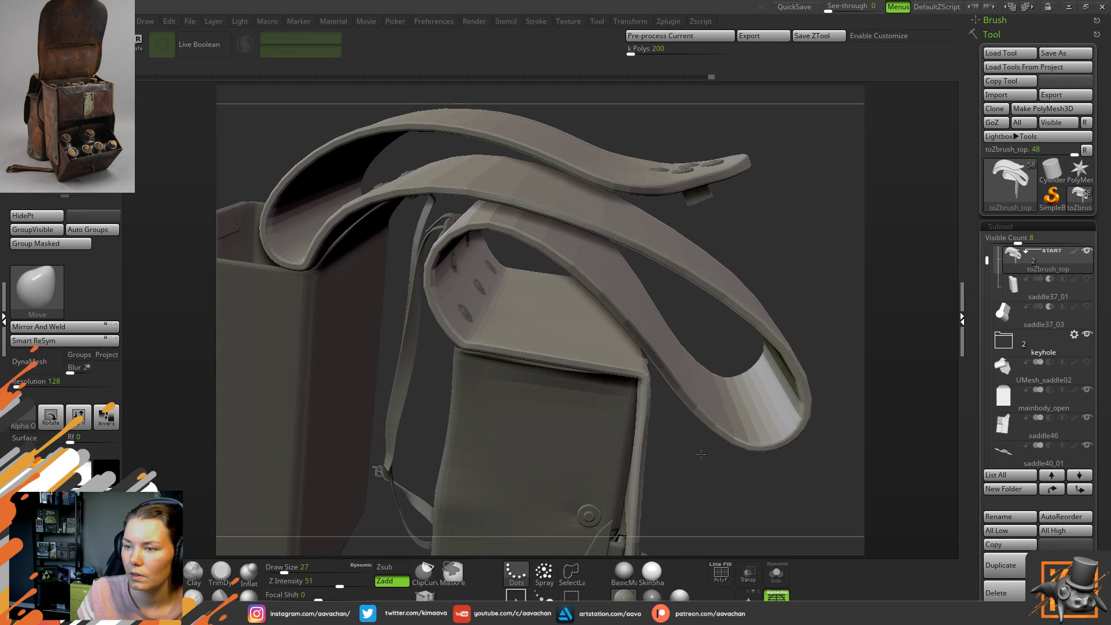
pyautogui.keyDown('ctrl'); pyautogui.moveTo(335, 314); pyautogui.dragTo(350, 372, button='right'); pyautogui.keyUp('ctrl')
pyautogui.moveTo(453, 385)
pyautogui.mouseDown(button='right')
pyautogui.moveTo(495, 402)
pyautogui.moveTo(466, 445)
pyautogui.mouseUp(button='right')
pyautogui.moveTo(492, 431)
pyautogui.keyDown('shift'); pyautogui.mouseDown()
pyautogui.moveTo(675, 461)
pyautogui.moveTo(826, 505)
pyautogui.mouseUp(); pyautogui.keyUp('shift')
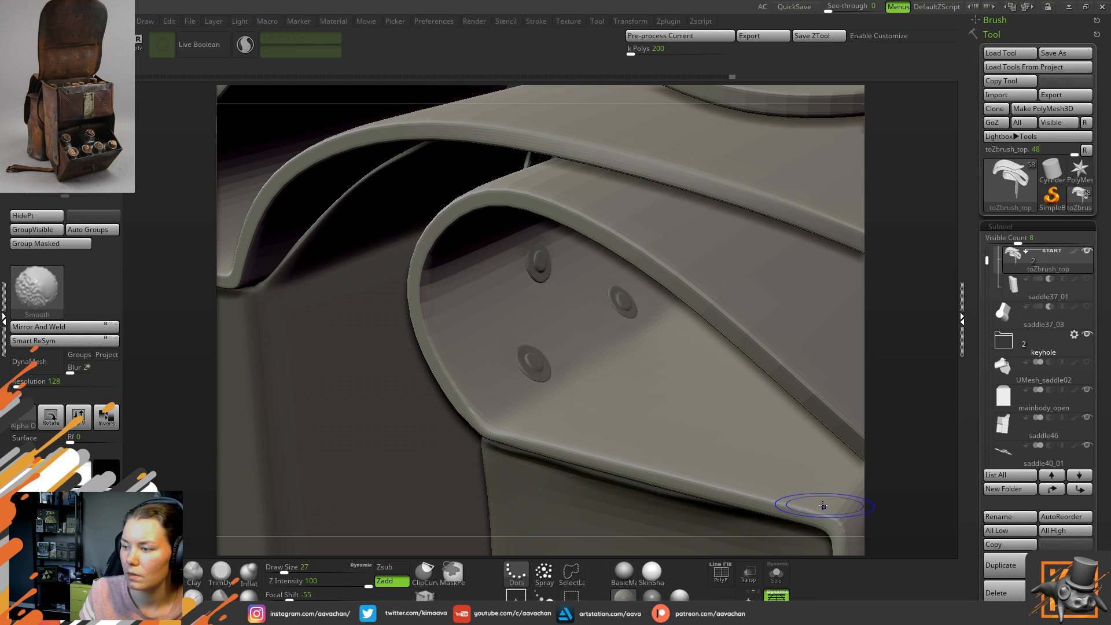
pyautogui.keyDown('shift'); pyautogui.moveTo(466, 414); pyautogui.dragTo(426, 282); pyautogui.keyUp('shift')
# - Thicken the curved edge of the riveted loop with the Inflate brush at draw size 14
pyautogui.moveTo(902, 302)
pyautogui.mouseDown()
pyautogui.moveTo(811, 226)
pyautogui.moveTo(820, 232)
pyautogui.mouseUp()
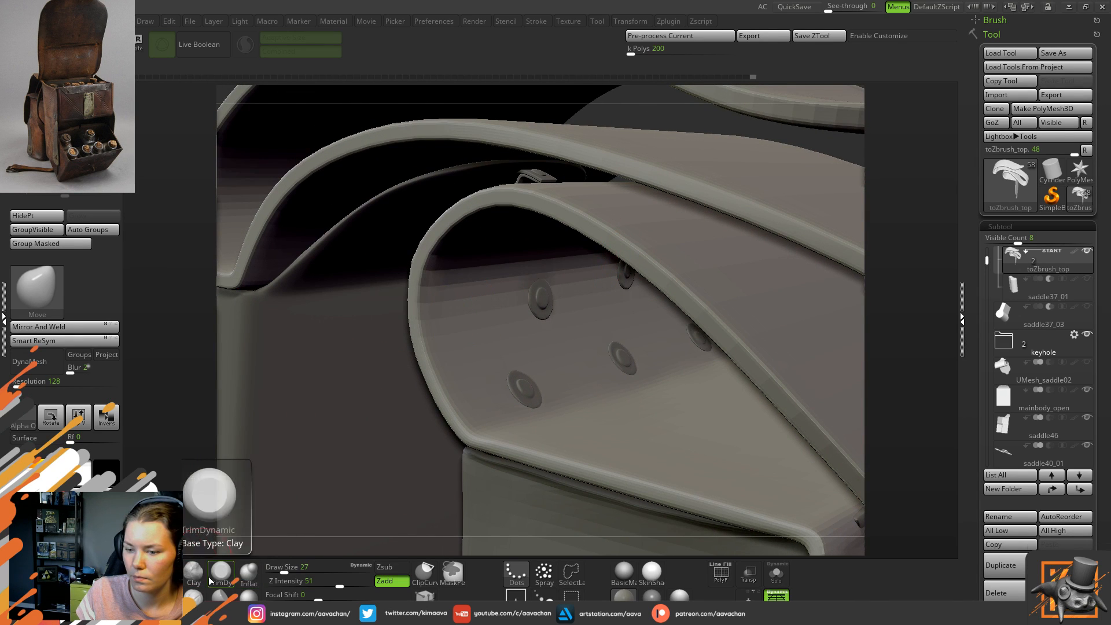
pyautogui.click(250, 576)
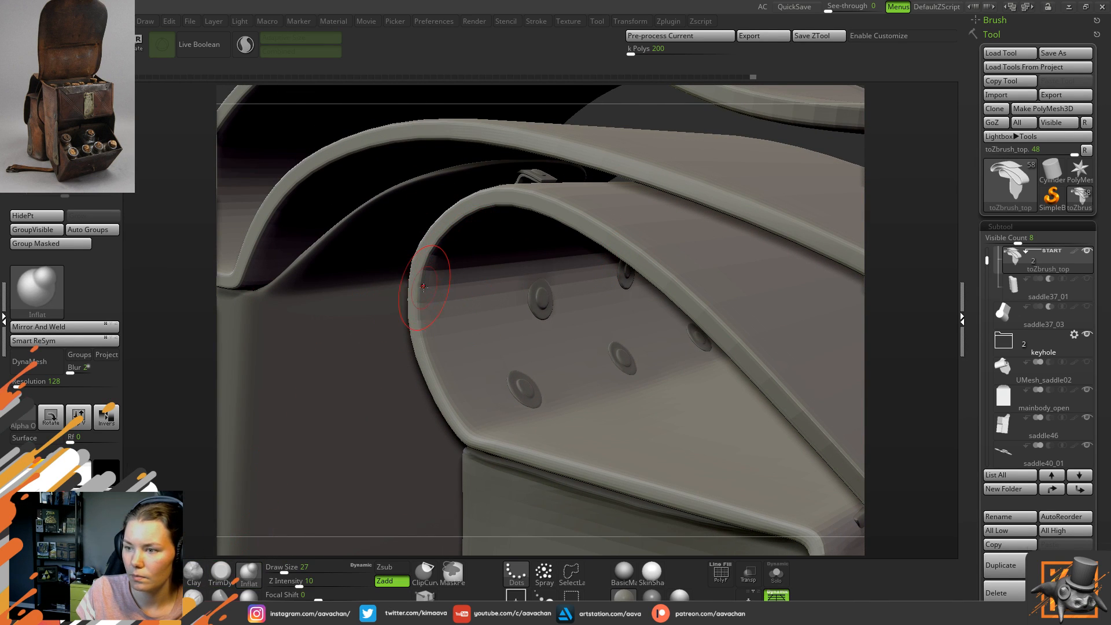
pyautogui.press('space')
pyautogui.moveTo(430, 307); pyautogui.dragTo(424, 307)
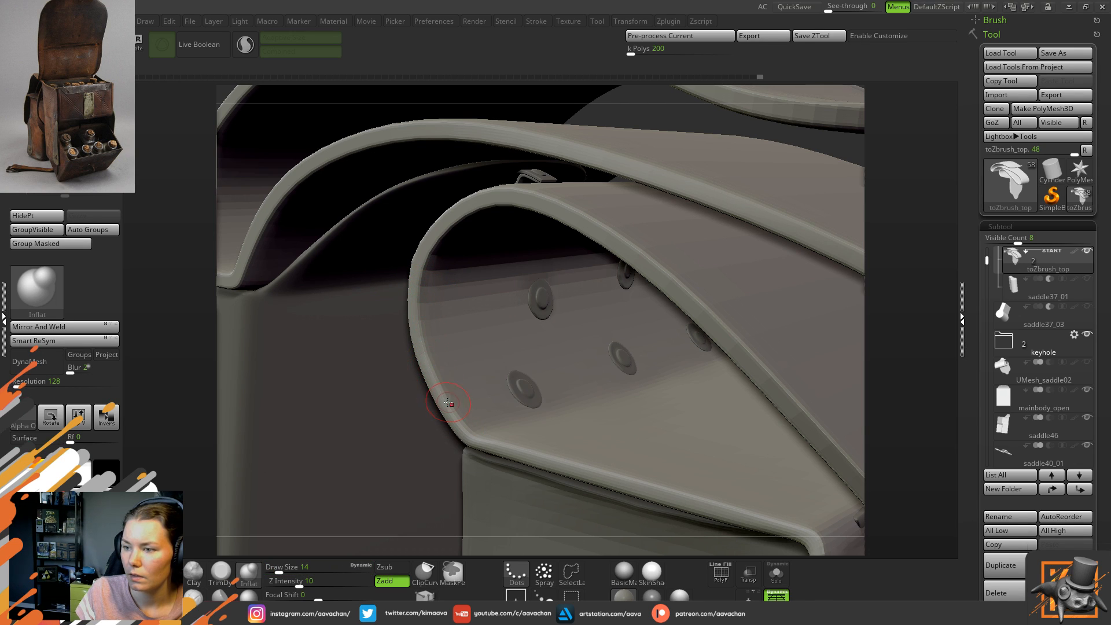
pyautogui.press('shift')
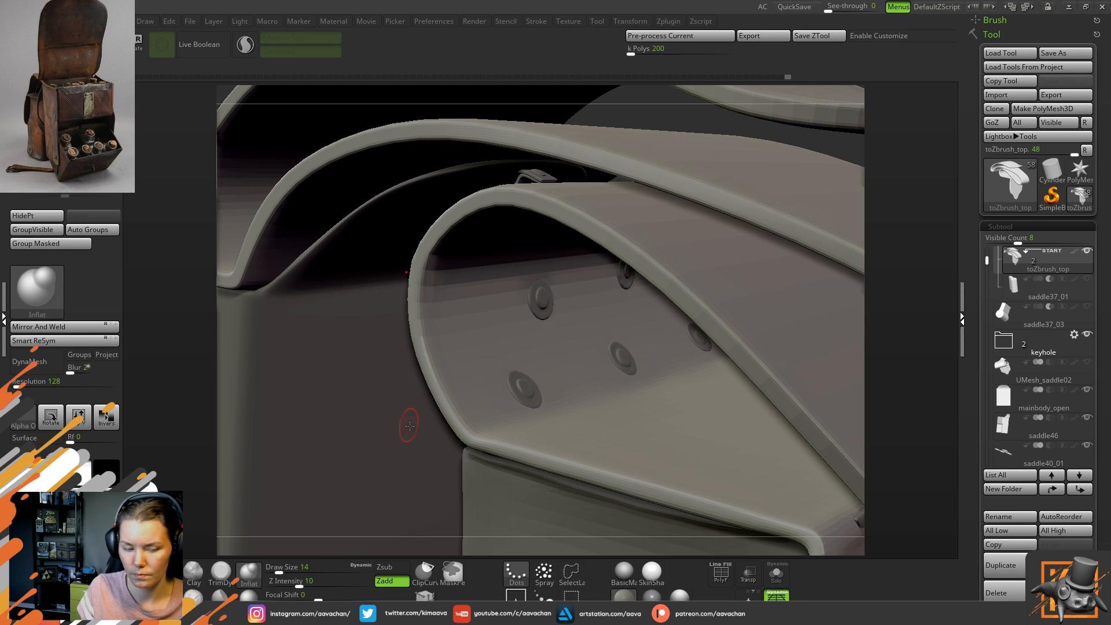
# - Carve a crease just inside the riveted loop's curved edge with the DamStandard brush
pyautogui.press('b')
pyautogui.press('d')
pyautogui.press('s')
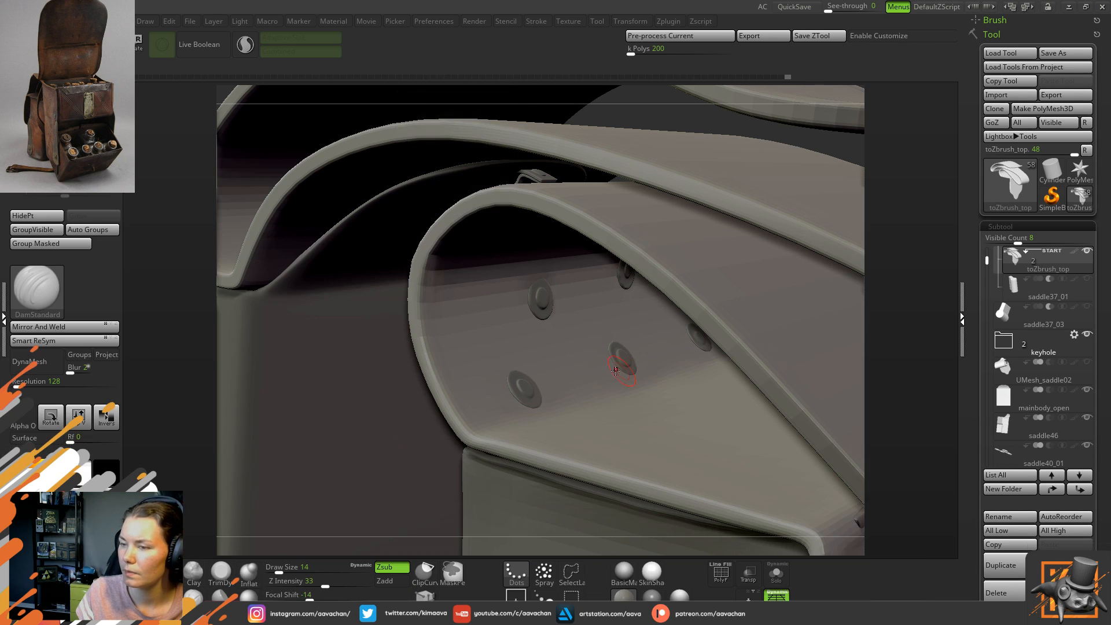
pyautogui.moveTo(905, 287); pyautogui.dragTo(838, 294)
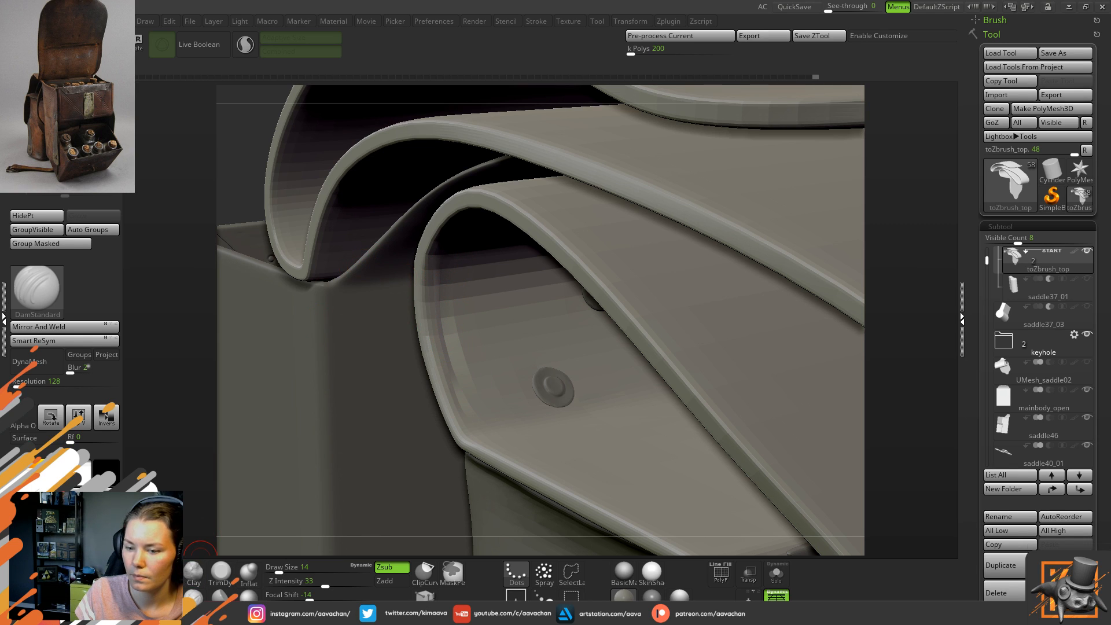
# - Reshape the riveted loop's curved edge with the Move brush at draw size 25 and smooth it
pyautogui.press('b')
pyautogui.press('m')
pyautogui.press('v')
pyautogui.press('space')
pyautogui.moveTo(427, 343); pyautogui.dragTo(432, 343)
pyautogui.moveTo(903, 284); pyautogui.dragTo(954, 277)
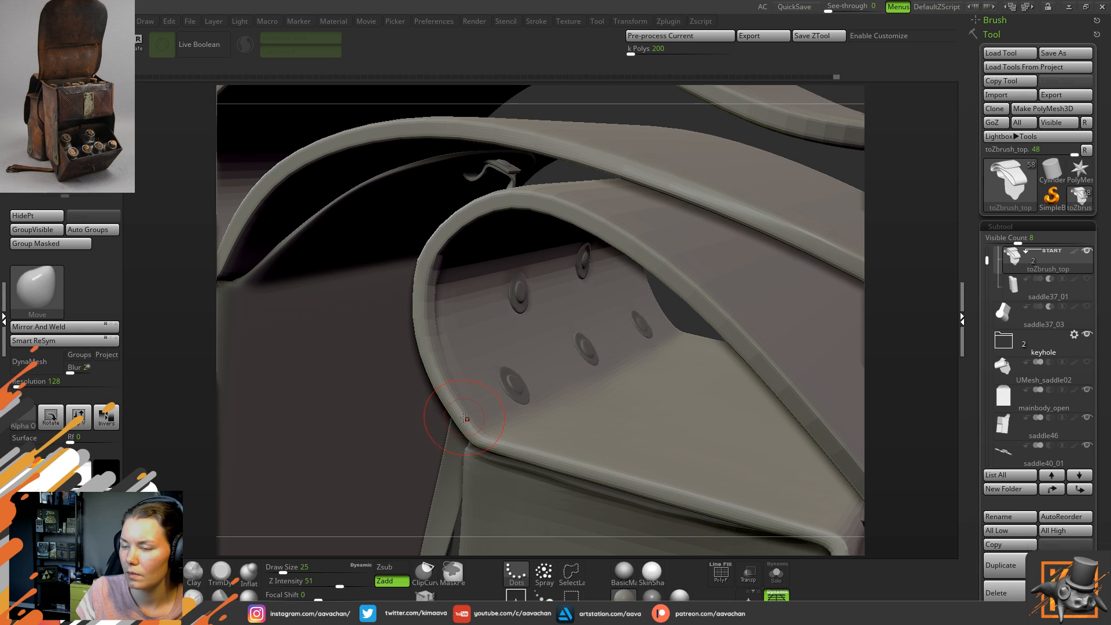
pyautogui.press('shift')
pyautogui.keyDown('shift'); pyautogui.moveTo(427, 312); pyautogui.dragTo(421, 236); pyautogui.keyUp('shift')
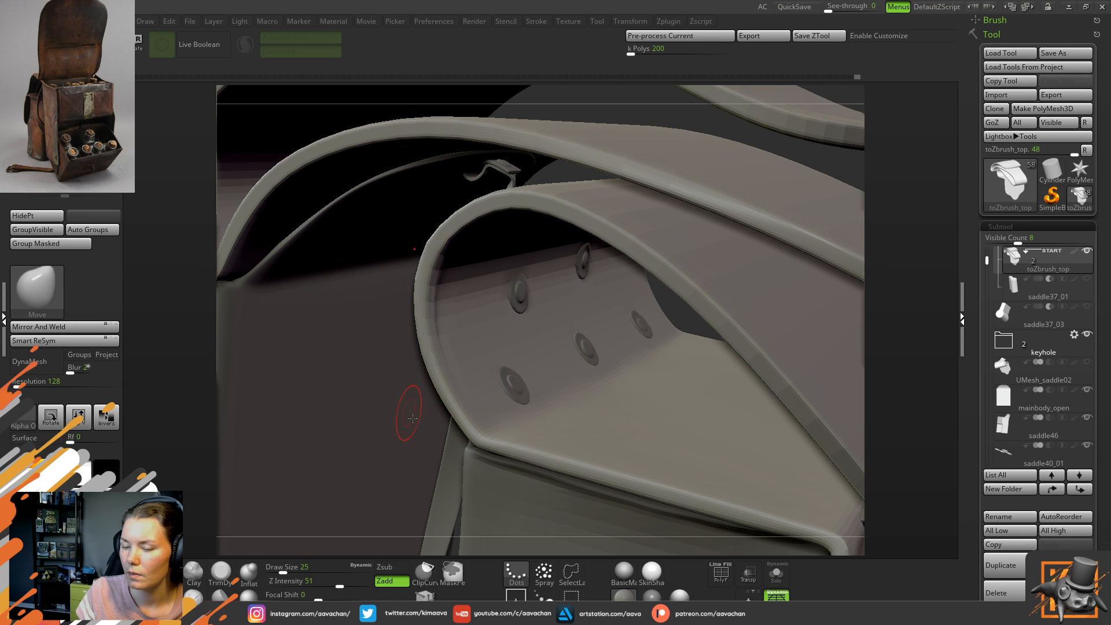
# - Inflate the inner side of the riveted loop's edge at draw size 14
pyautogui.moveTo(903, 302); pyautogui.dragTo(357, 514)
pyautogui.click(248, 572)
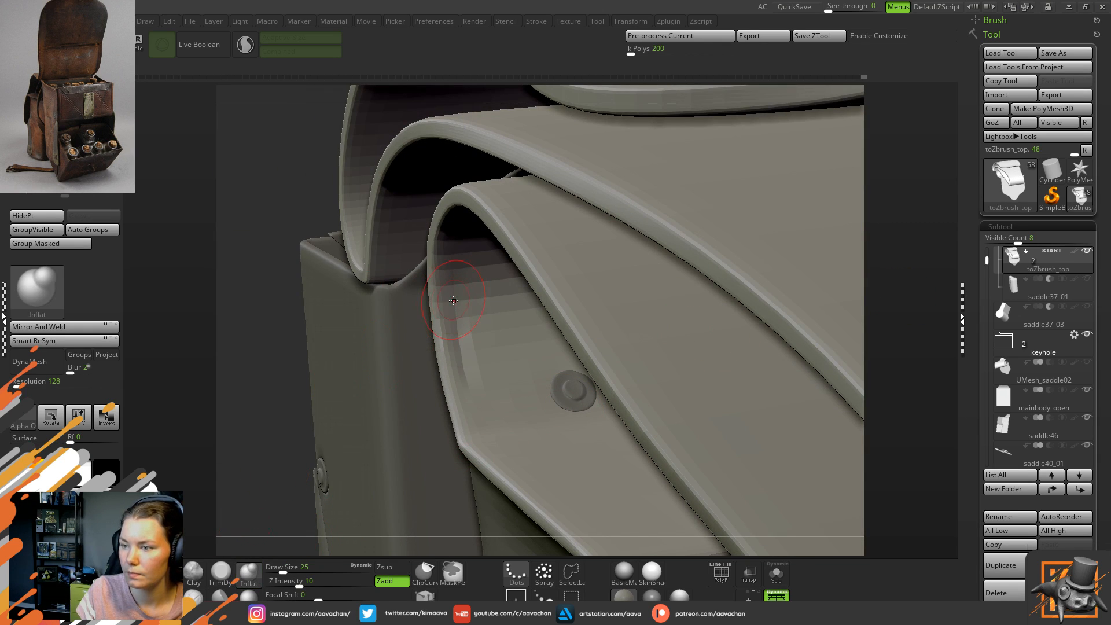
pyautogui.press('space')
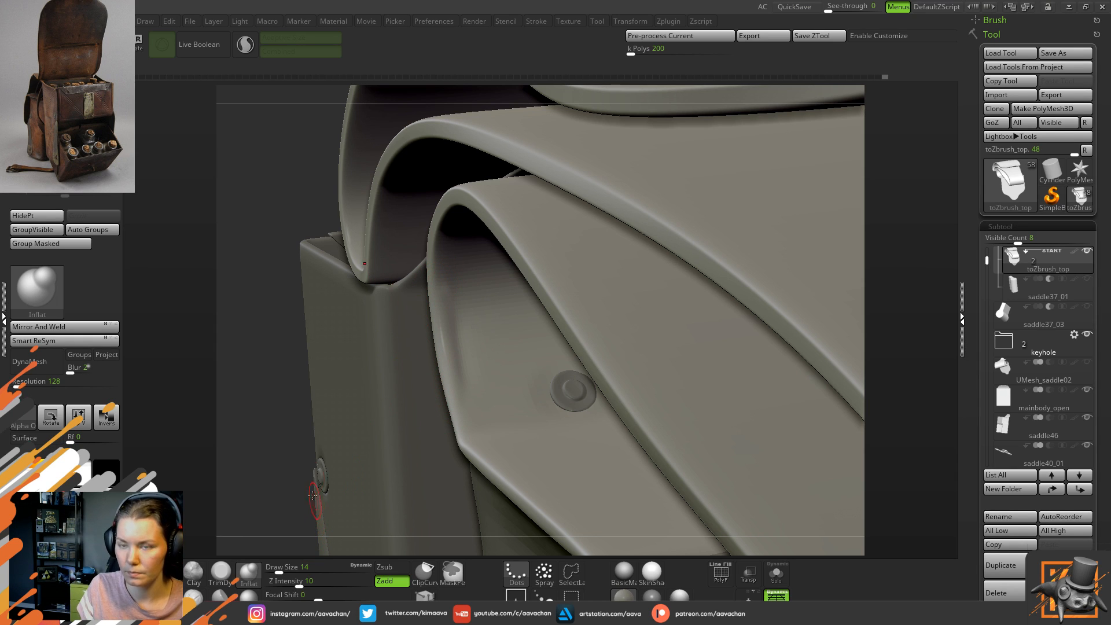
# - Deepen the crease along the loop's inner edge towards the rear fold corner with DamStandard and soften it
pyautogui.press('b')
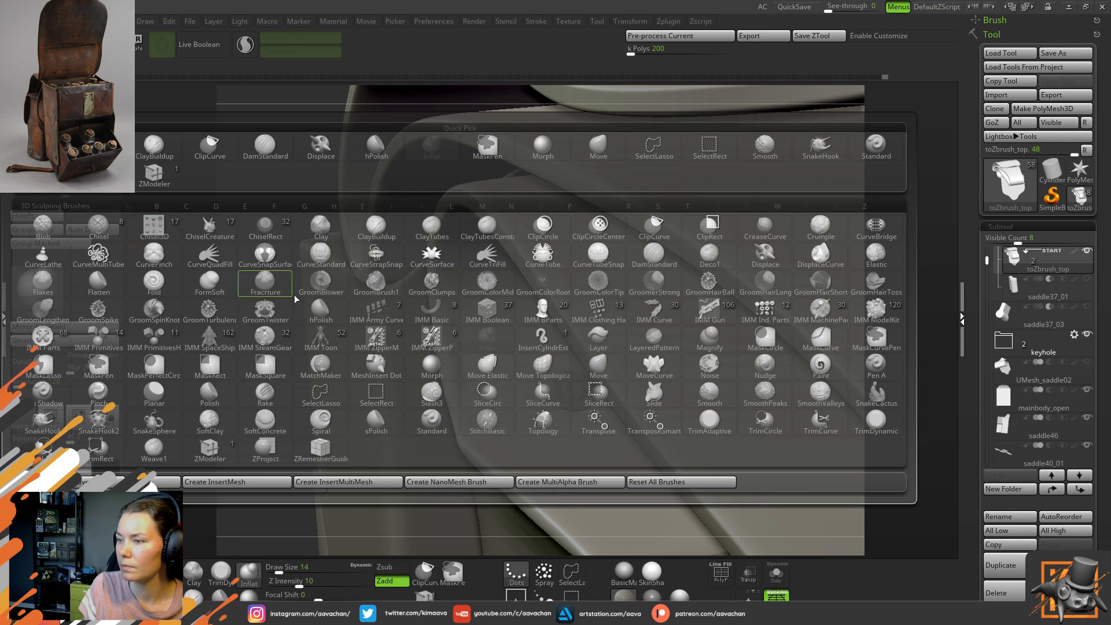
pyautogui.press('Escape')
pyautogui.press('b')
pyautogui.press('d')
pyautogui.press('s')
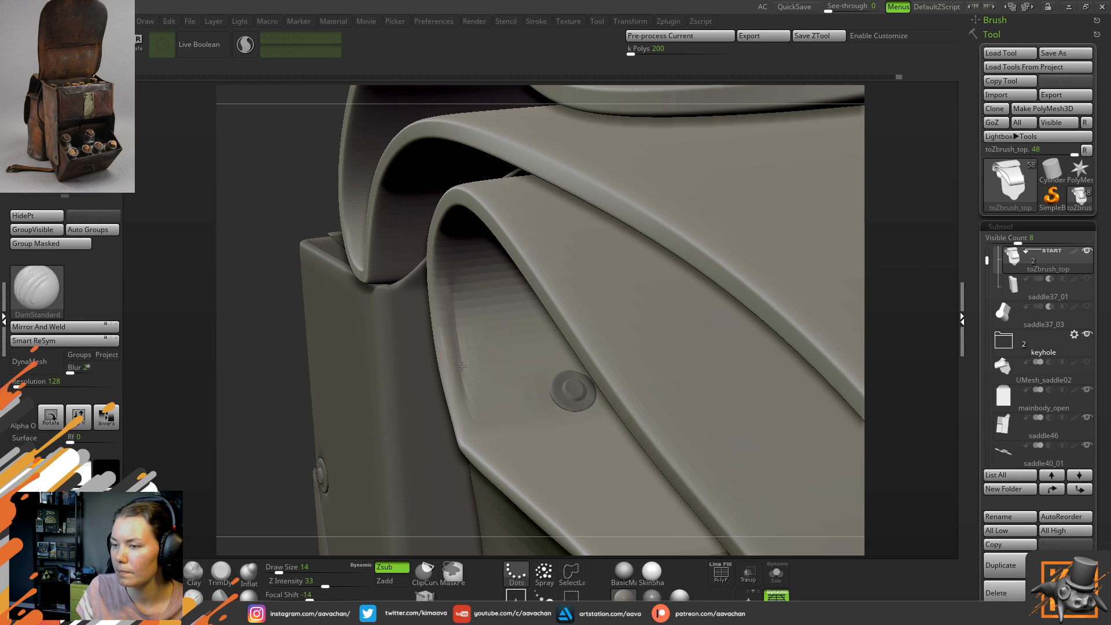
pyautogui.press('shift')
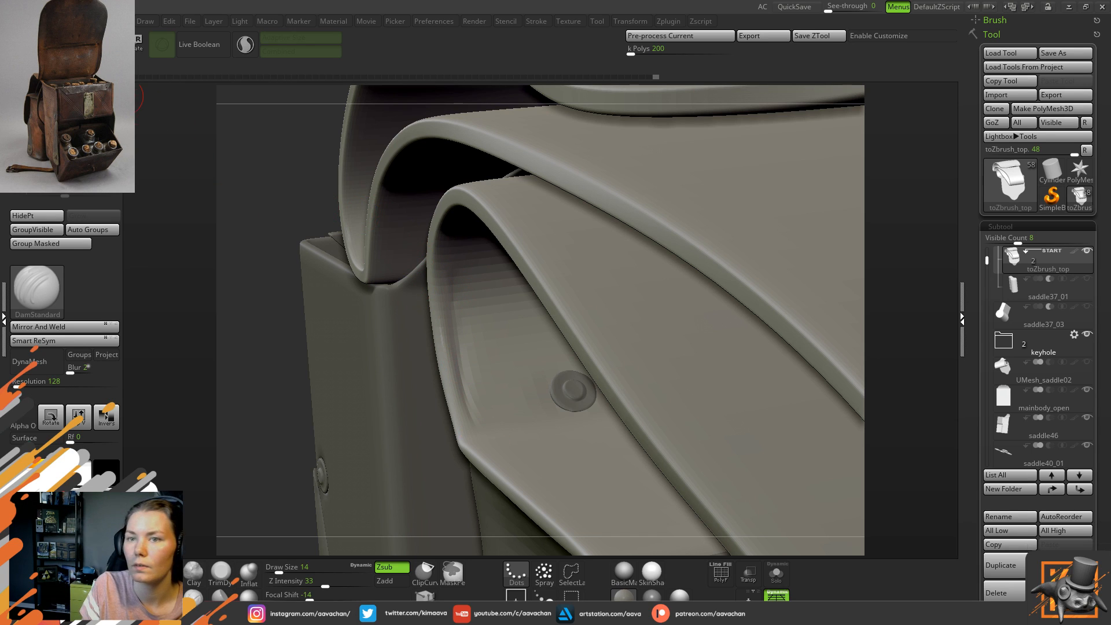
# - Smooth the riveted loop's inner surface alongside its edge crease
pyautogui.press('shift')
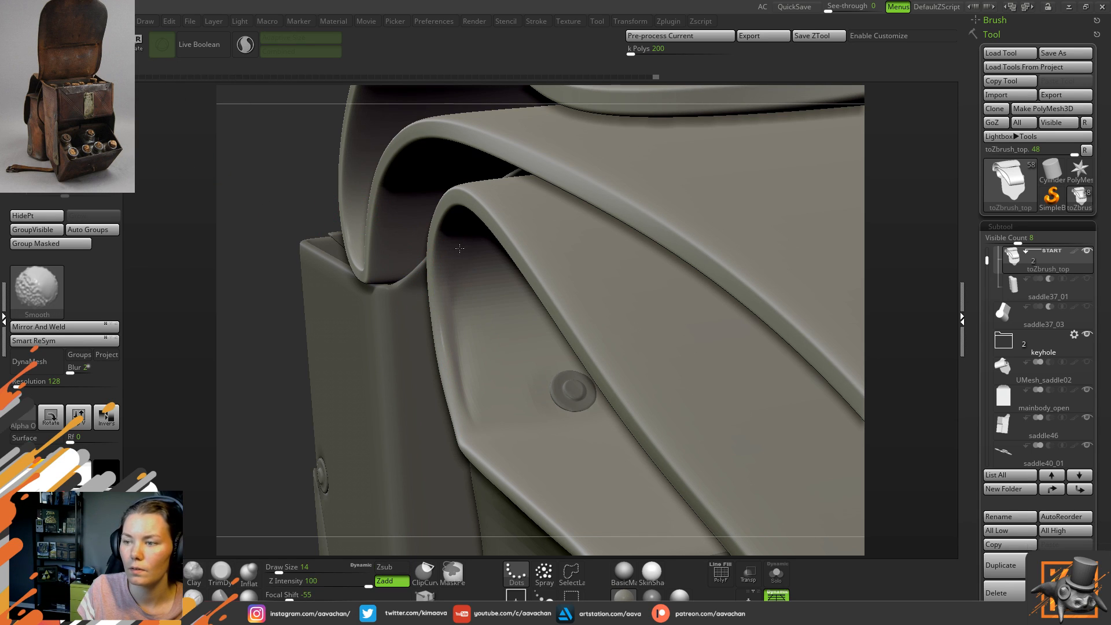
pyautogui.keyDown('alt'); pyautogui.moveTo(278, 347); pyautogui.dragTo(307, 266); pyautogui.keyUp('alt')
pyautogui.moveTo(287, 434)
pyautogui.mouseDown()
pyautogui.moveTo(272, 404)
pyautogui.moveTo(300, 392)
pyautogui.mouseUp()
pyautogui.moveTo(710, 202)
pyautogui.mouseDown()
pyautogui.moveTo(741, 195)
pyautogui.moveTo(720, 217)
pyautogui.moveTo(734, 206)
pyautogui.moveTo(715, 250)
pyautogui.moveTo(724, 308)
pyautogui.mouseUp()
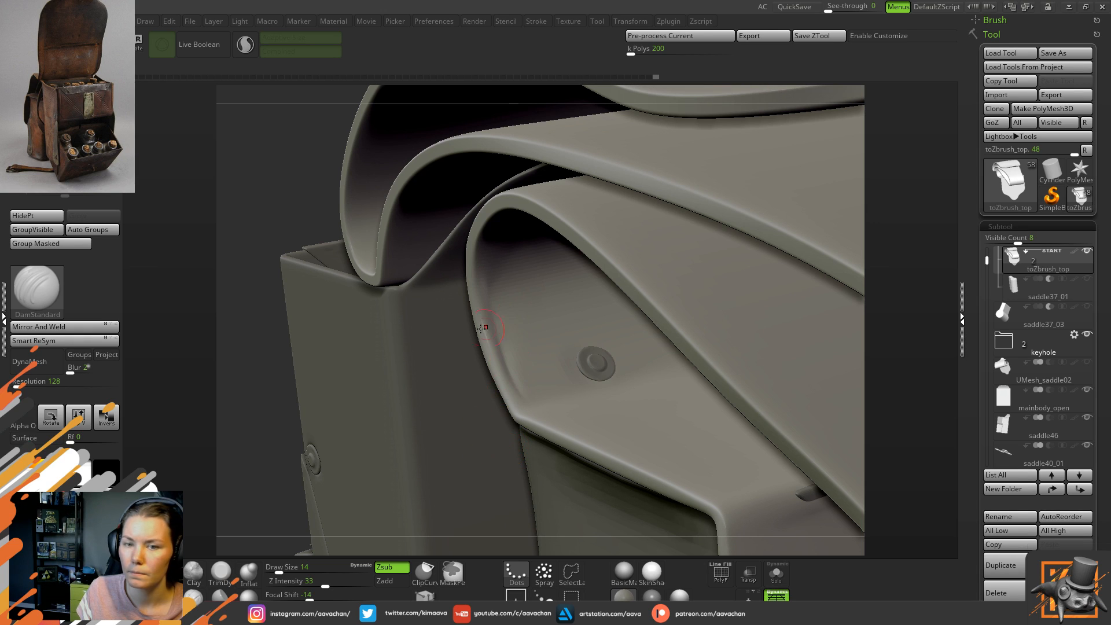
# - Inflate the flap surface between the rivets and the folded edge with the Inflat brush at draw size 46
pyautogui.click(249, 572)
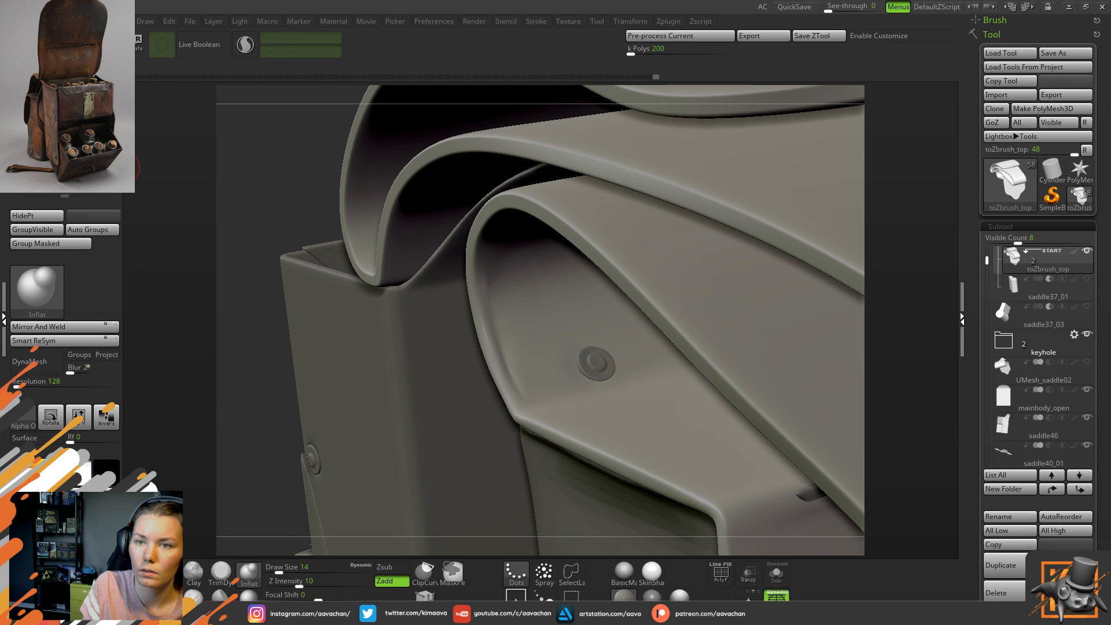
pyautogui.press('space')
pyautogui.moveTo(583, 361); pyautogui.dragTo(592, 361)
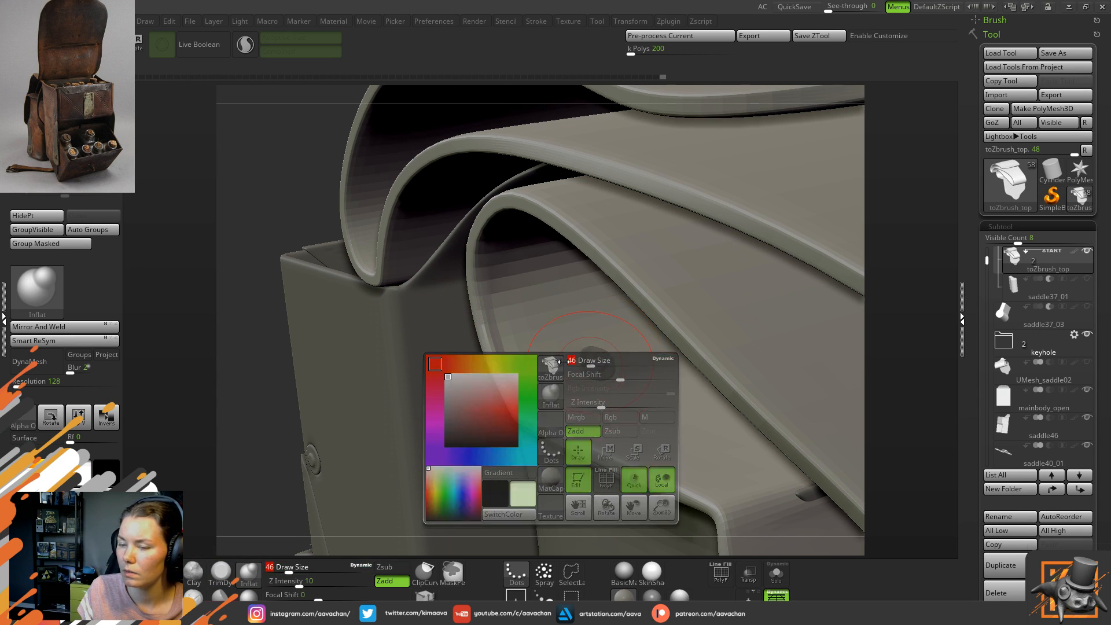
pyautogui.keyDown('alt'); pyautogui.moveTo(261, 463); pyautogui.dragTo(212, 312); pyautogui.keyUp('alt')
pyautogui.moveTo(919, 265); pyautogui.dragTo(945, 293)
pyautogui.moveTo(599, 315); pyautogui.dragTo(709, 368)
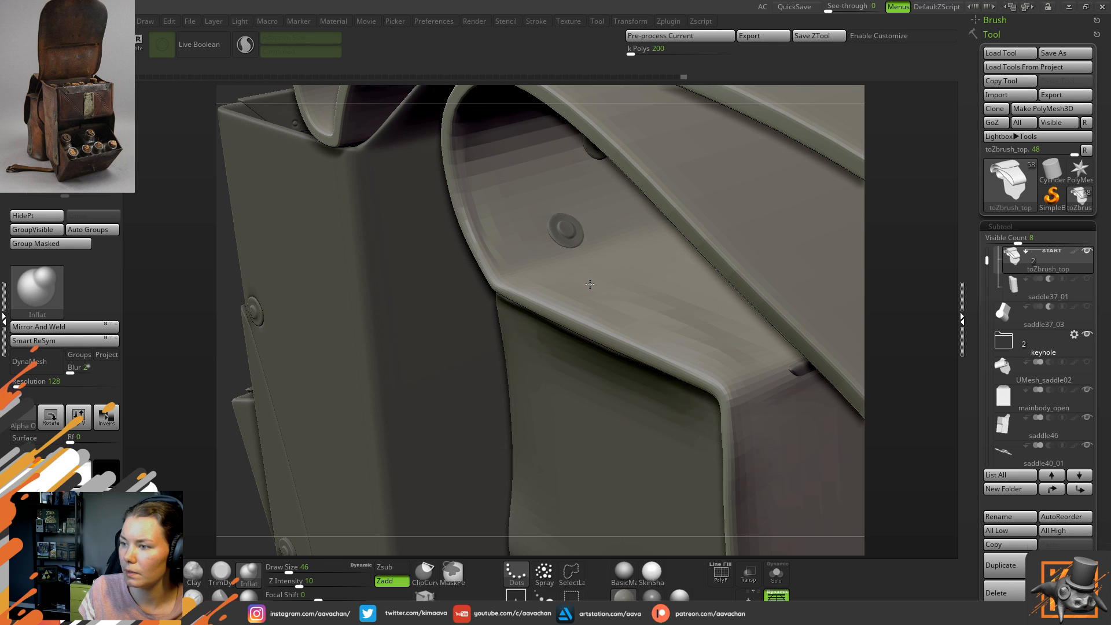
pyautogui.moveTo(581, 275); pyautogui.dragTo(562, 281)
pyautogui.hotkey('ctrl', 'z')
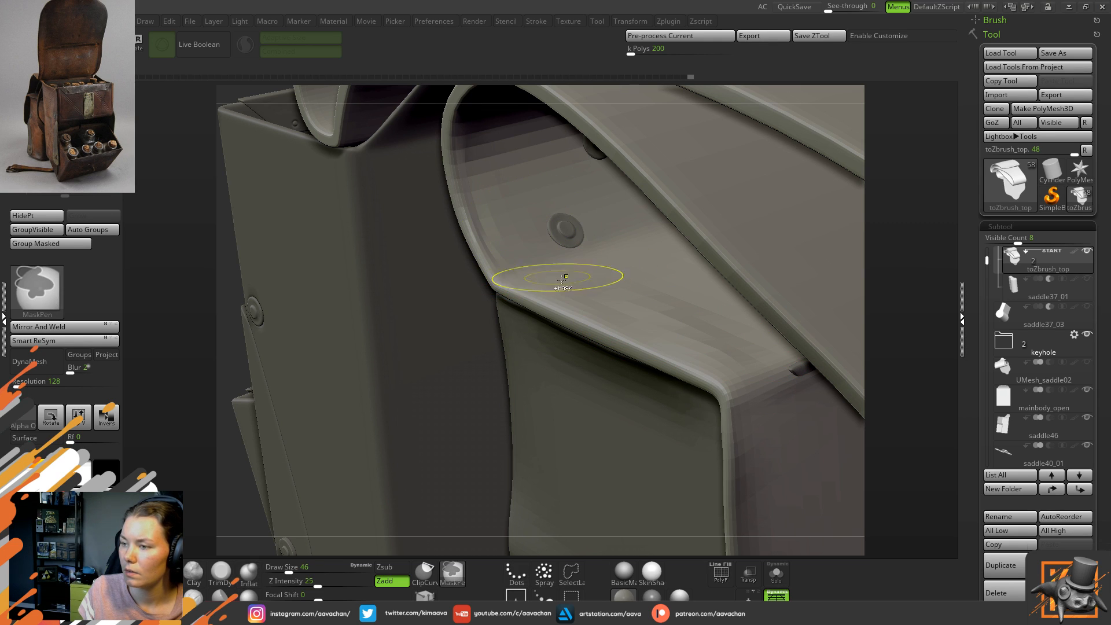
pyautogui.moveTo(872, 283); pyautogui.dragTo(888, 292)
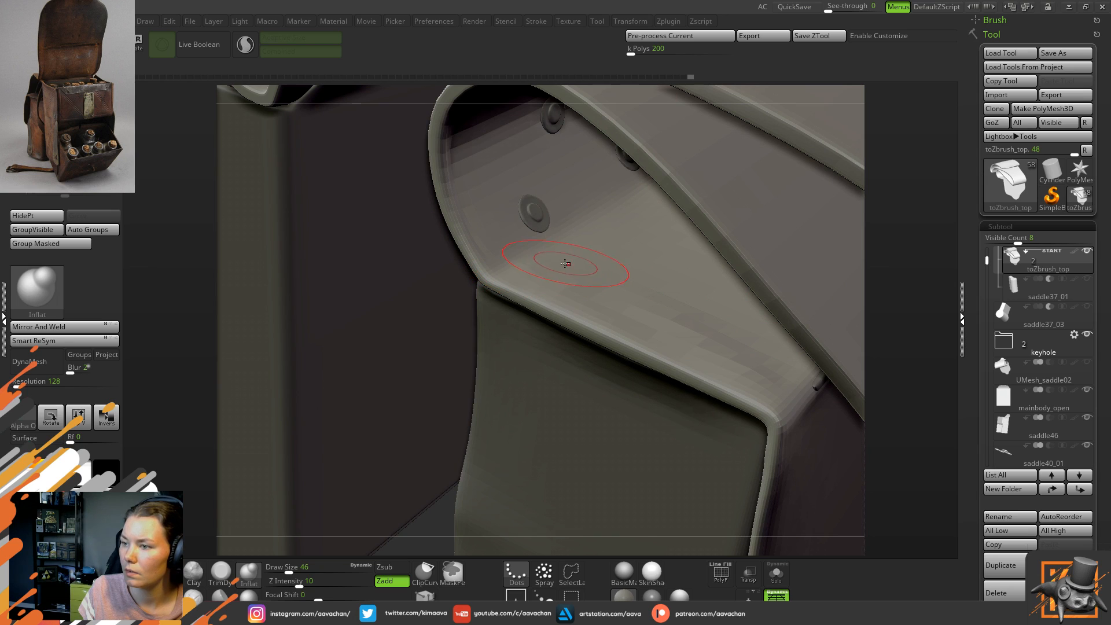
pyautogui.moveTo(677, 313)
pyautogui.mouseDown()
pyautogui.moveTo(687, 352)
pyautogui.moveTo(749, 344)
pyautogui.moveTo(706, 317)
pyautogui.mouseUp()
pyautogui.moveTo(632, 275)
pyautogui.mouseDown()
pyautogui.moveTo(610, 252)
pyautogui.moveTo(772, 383)
pyautogui.mouseUp()
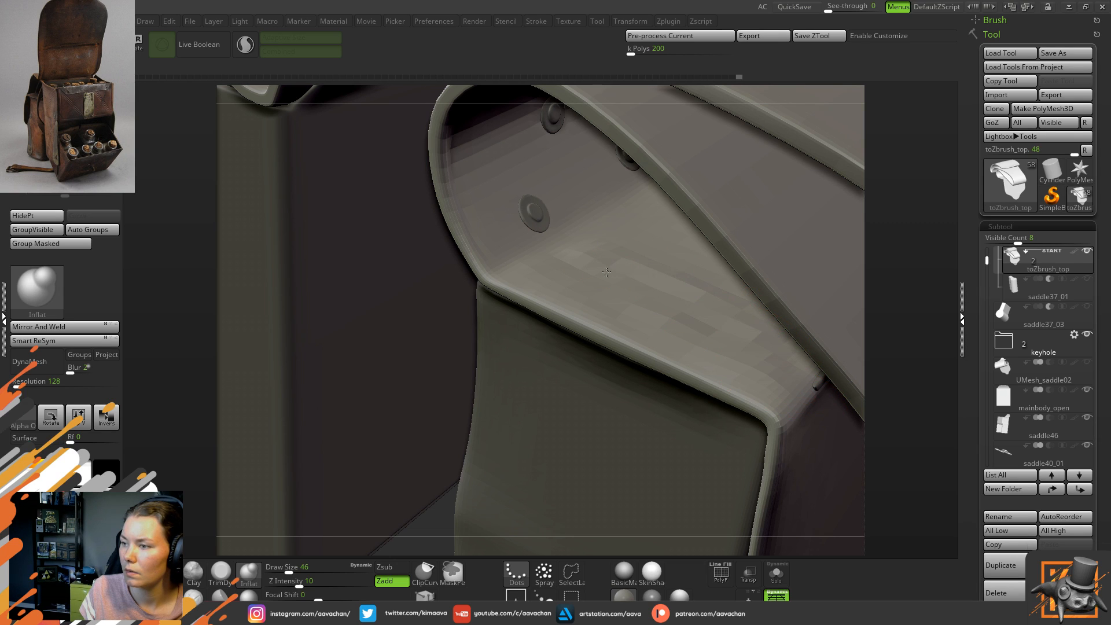
# - Smooth the inflated flap surface from the rivets across to the front fold corner
pyautogui.hotkey('ctrl', 'd')
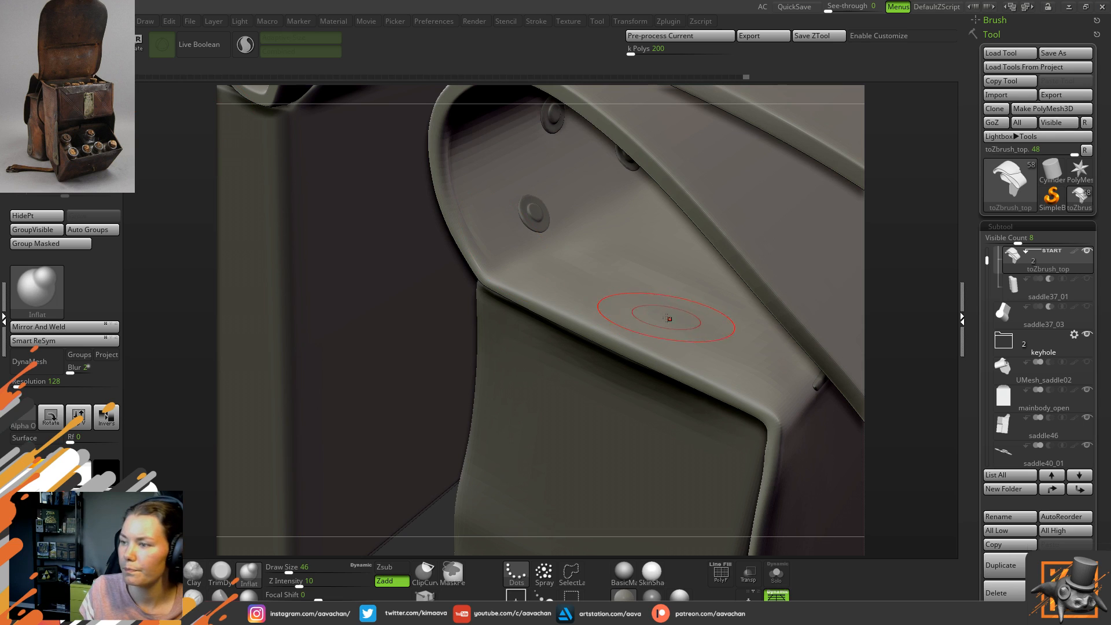
pyautogui.press('shift')
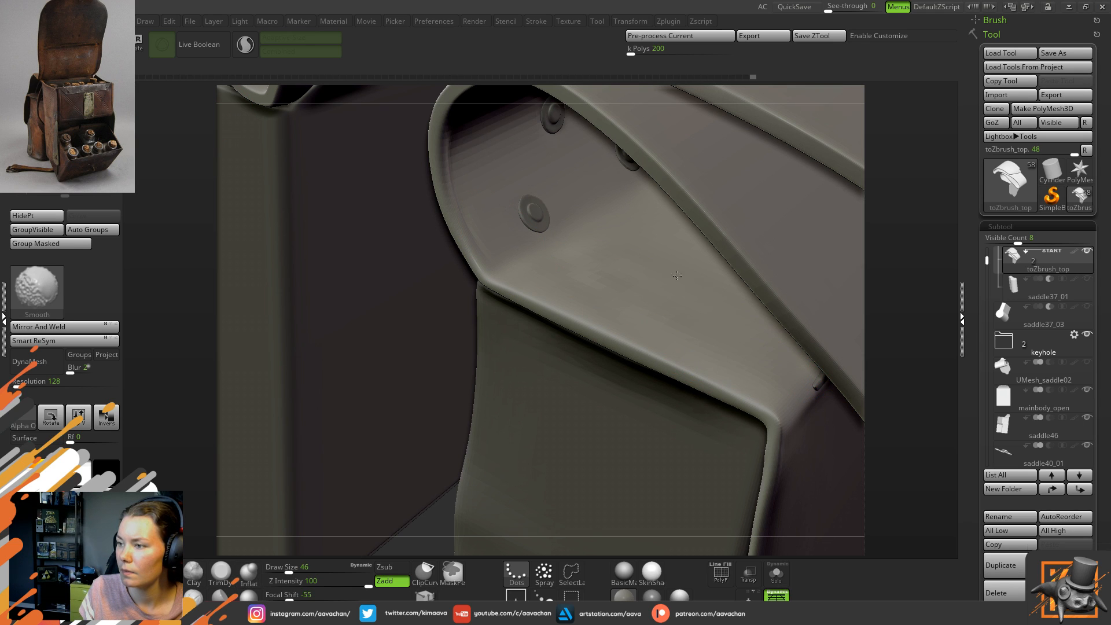
pyautogui.keyDown('shift'); pyautogui.moveTo(588, 278); pyautogui.dragTo(607, 276); pyautogui.keyUp('shift')
pyautogui.keyDown('shift'); pyautogui.moveTo(610, 275); pyautogui.dragTo(700, 272); pyautogui.keyUp('shift')
pyautogui.moveTo(907, 331)
pyautogui.mouseDown()
pyautogui.moveTo(938, 339)
pyautogui.moveTo(939, 354)
pyautogui.mouseUp()
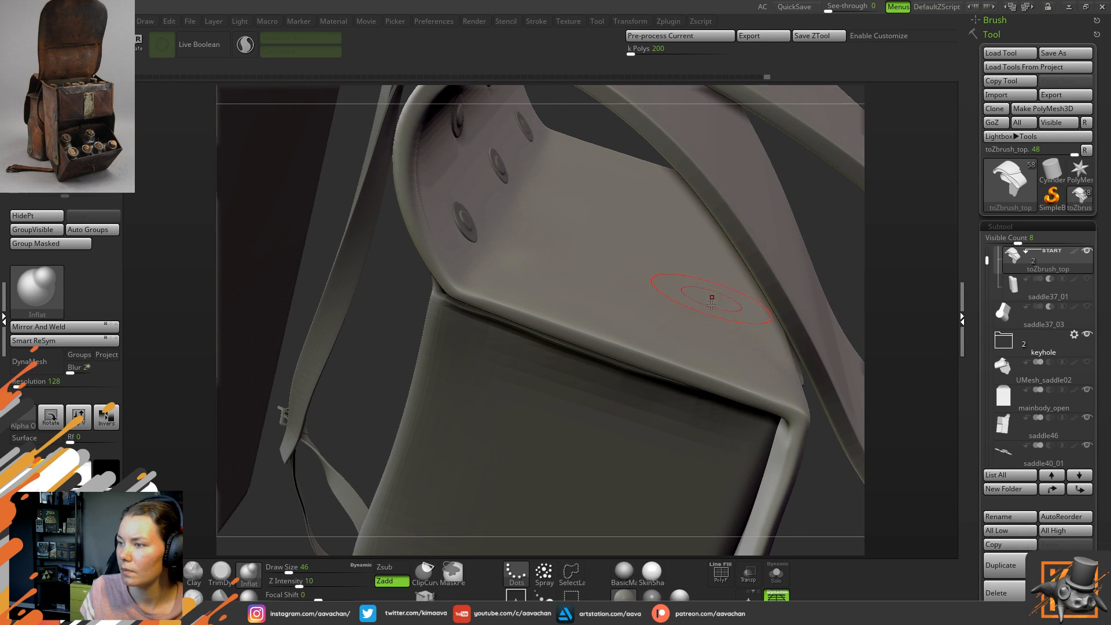
pyautogui.press('shift')
pyautogui.keyDown('shift'); pyautogui.moveTo(760, 357); pyautogui.dragTo(580, 264); pyautogui.keyUp('shift')
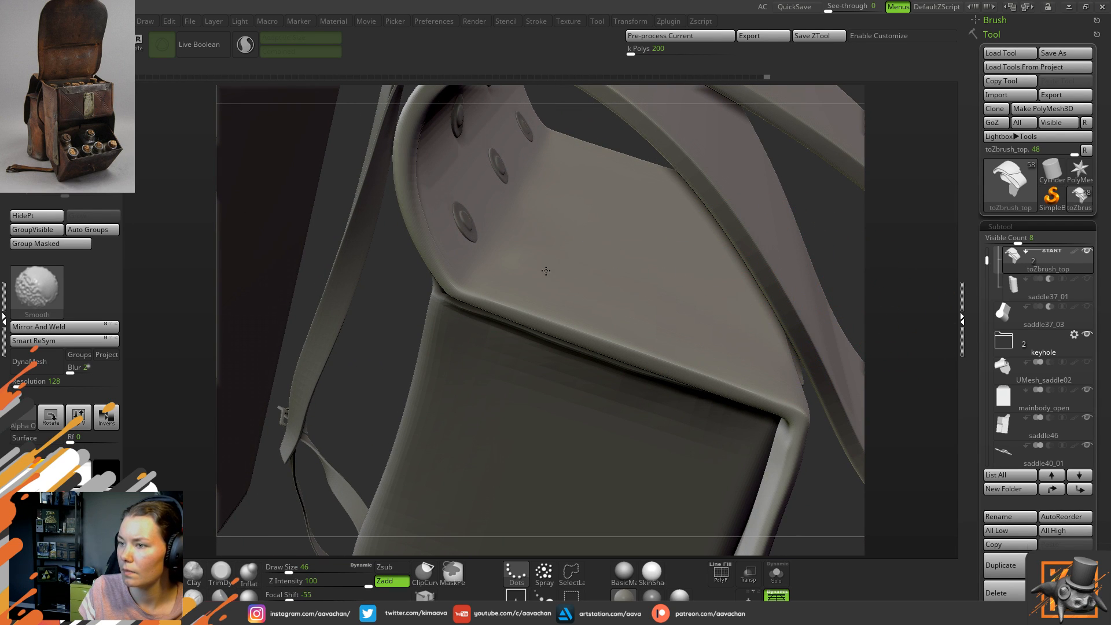
# - Reshape the underside of the flap's folded edge above the box panel with the Move brush at draw size 46
pyautogui.keyDown('ctrl'); pyautogui.moveTo(679, 318); pyautogui.dragTo(569, 193, button='right'); pyautogui.keyUp('ctrl')
pyautogui.moveTo(763, 457); pyautogui.dragTo(756, 397)
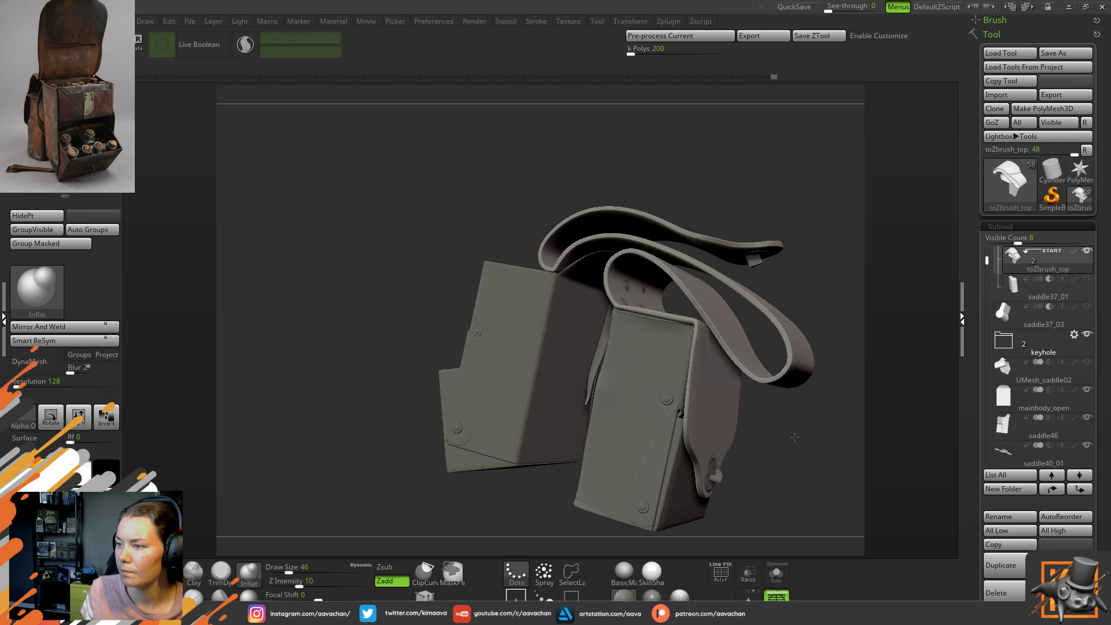
pyautogui.moveTo(794, 438); pyautogui.dragTo(768, 422)
pyautogui.moveTo(768, 422); pyautogui.dragTo(771, 386, button='right')
pyautogui.keyDown('ctrl'); pyautogui.moveTo(754, 301); pyautogui.dragTo(798, 394, button='right'); pyautogui.keyUp('ctrl')
pyautogui.moveTo(912, 266); pyautogui.dragTo(874, 260)
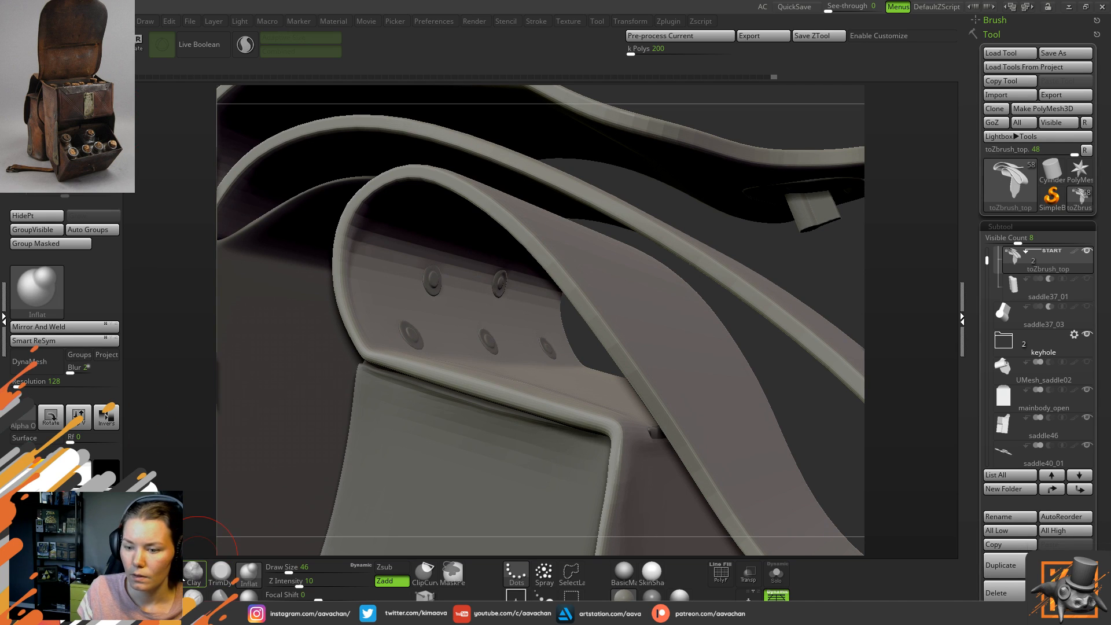
pyautogui.press('b')
pyautogui.press('m')
pyautogui.press('v')
pyautogui.moveTo(810, 239); pyautogui.dragTo(842, 226)
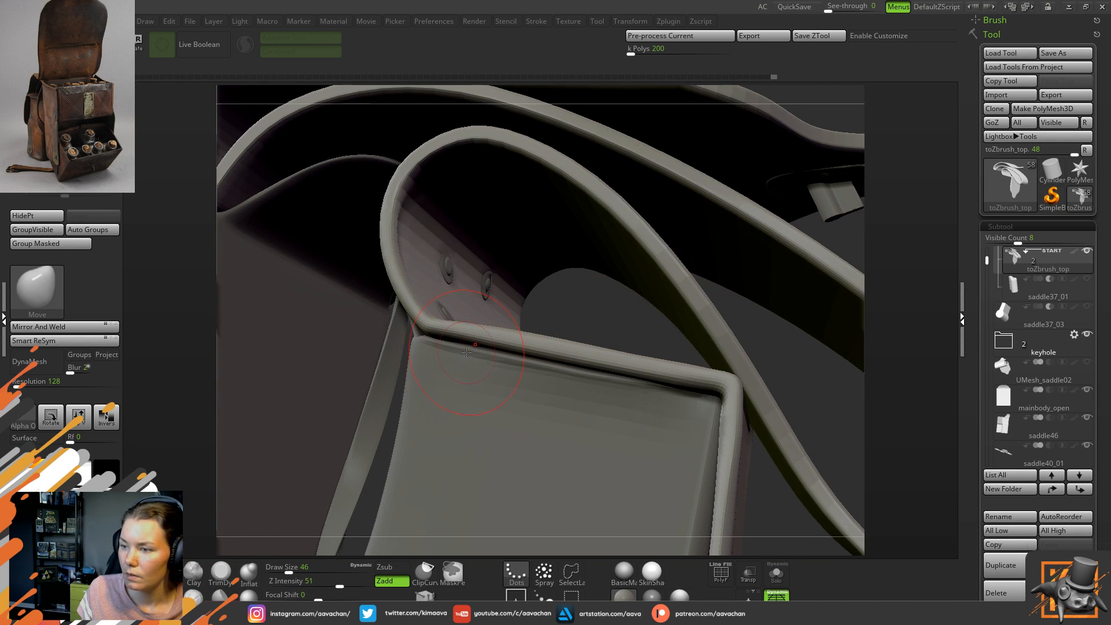
pyautogui.moveTo(475, 343); pyautogui.dragTo(629, 368)
# - Smooth the underside of the flap's folded edge along the box panel at draw size 31
pyautogui.moveTo(796, 364); pyautogui.dragTo(845, 393)
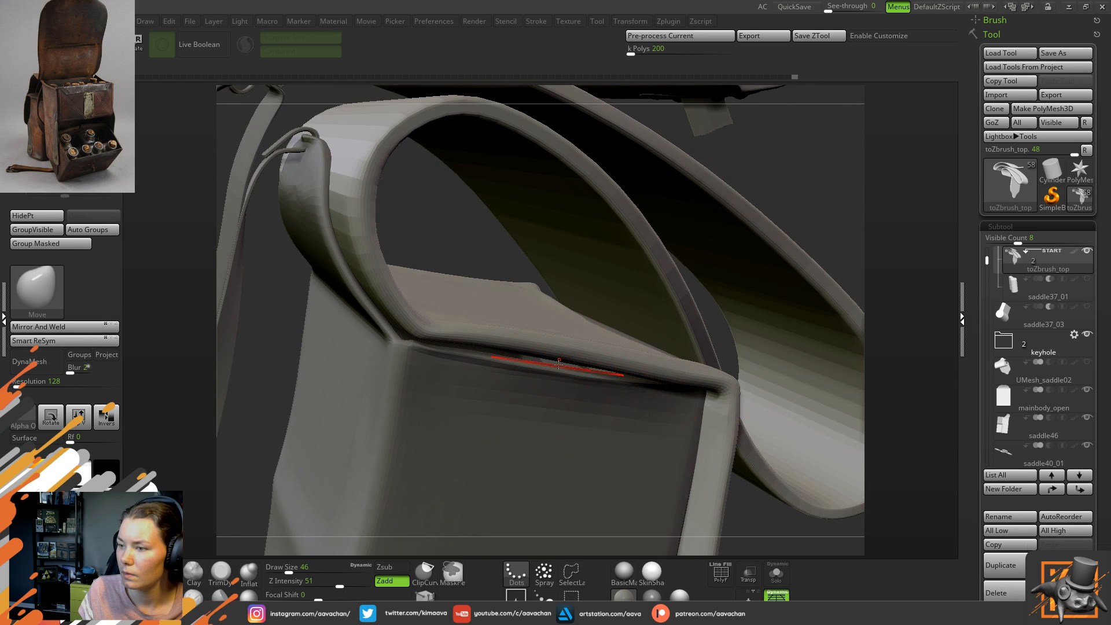
pyautogui.press('space')
pyautogui.press('shift')
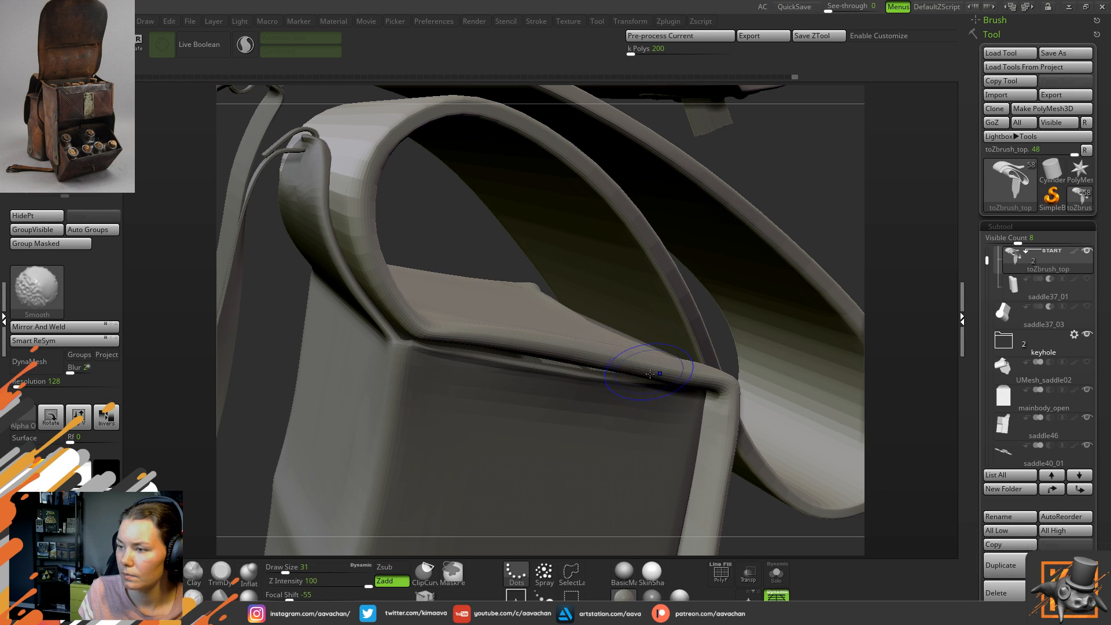
pyautogui.keyDown('shift'); pyautogui.moveTo(685, 382); pyautogui.dragTo(536, 356); pyautogui.keyUp('shift')
# - Isolate the toZbrush_top flap and smooth the hidden underside along its fold edge
pyautogui.click(776, 573)
pyautogui.moveTo(408, 489); pyautogui.dragTo(451, 399)
pyautogui.moveTo(785, 303); pyautogui.dragTo(784, 280)
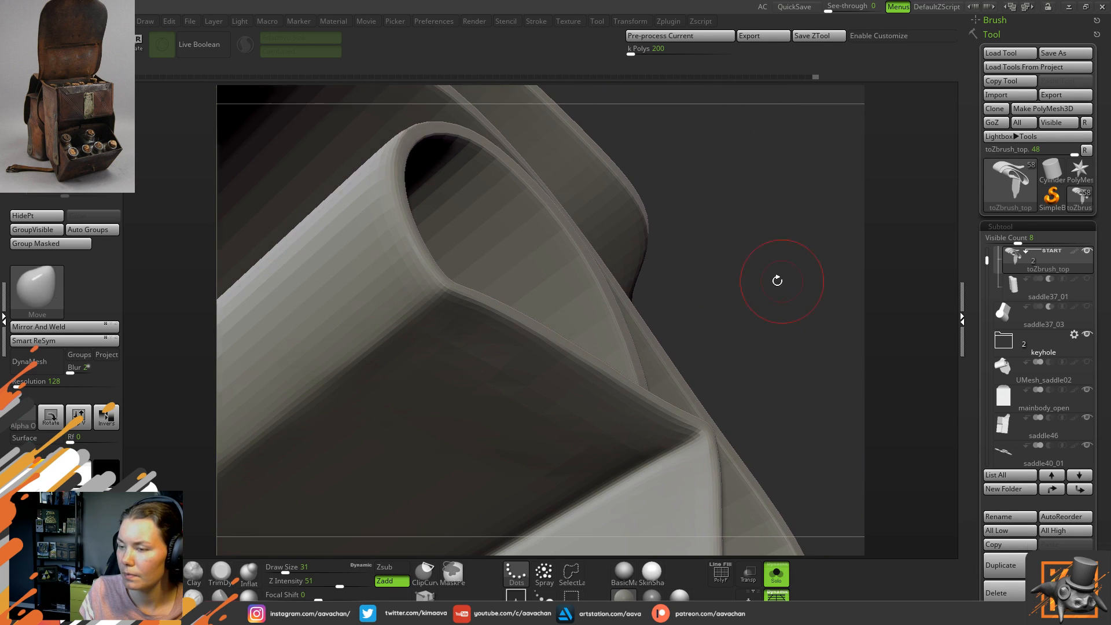
pyautogui.press('shift')
pyautogui.press('shift')
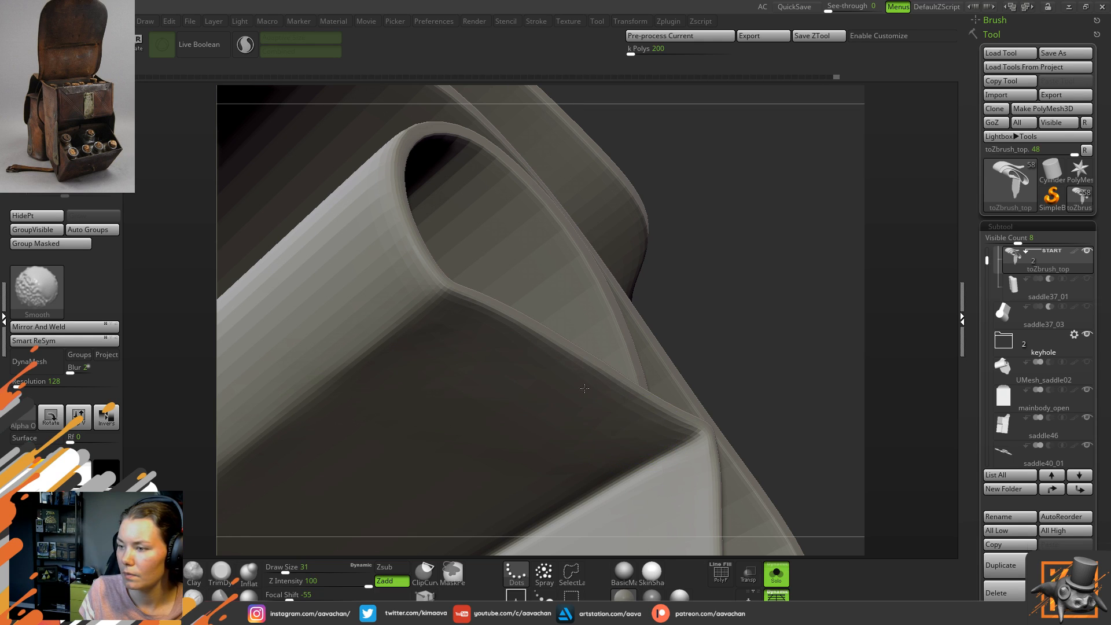
pyautogui.moveTo(751, 307); pyautogui.dragTo(695, 331)
pyautogui.moveTo(694, 331); pyautogui.dragTo(669, 196, button='right')
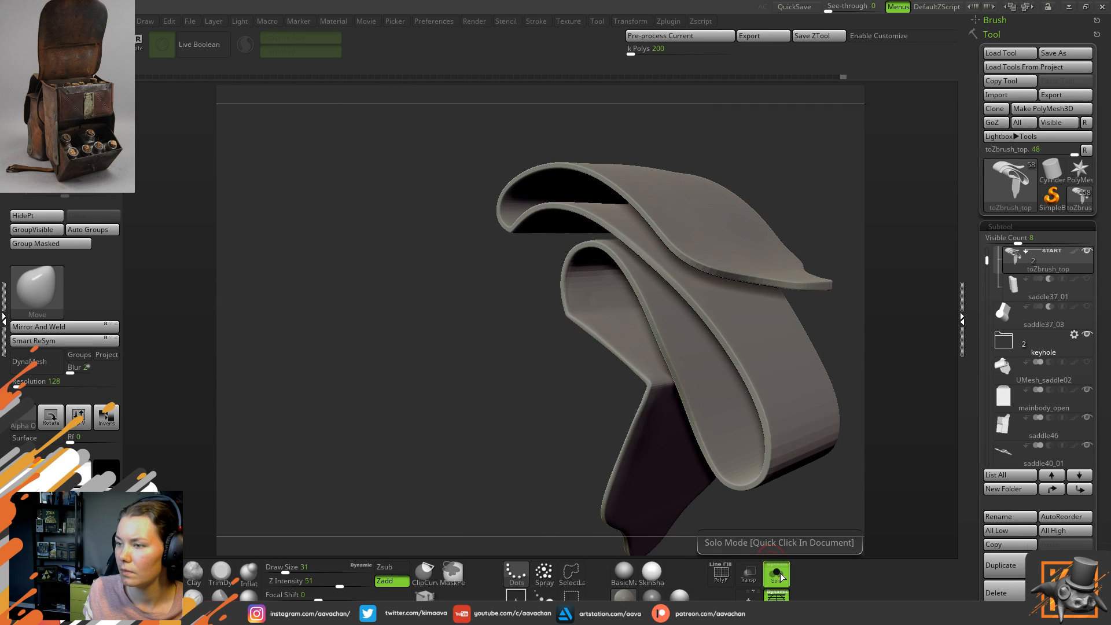
# - End the flap's isolation, choose the DamStandard brush at draw size 11, and isolate the saddle46 panel
pyautogui.click(778, 574)
pyautogui.moveTo(861, 299); pyautogui.dragTo(706, 384, button='right')
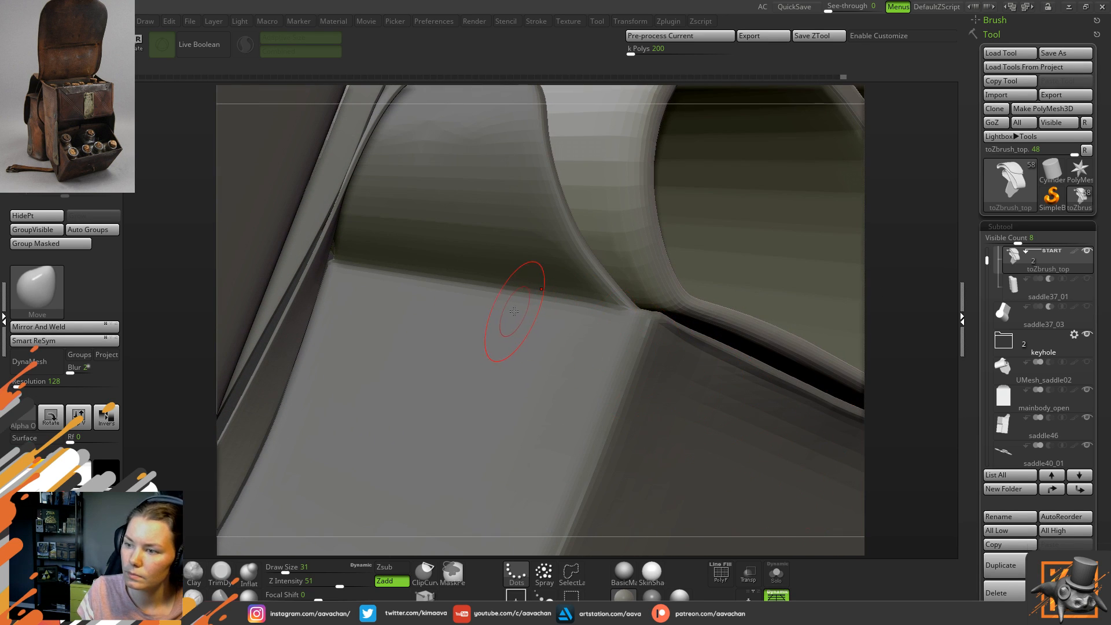
pyautogui.press('space')
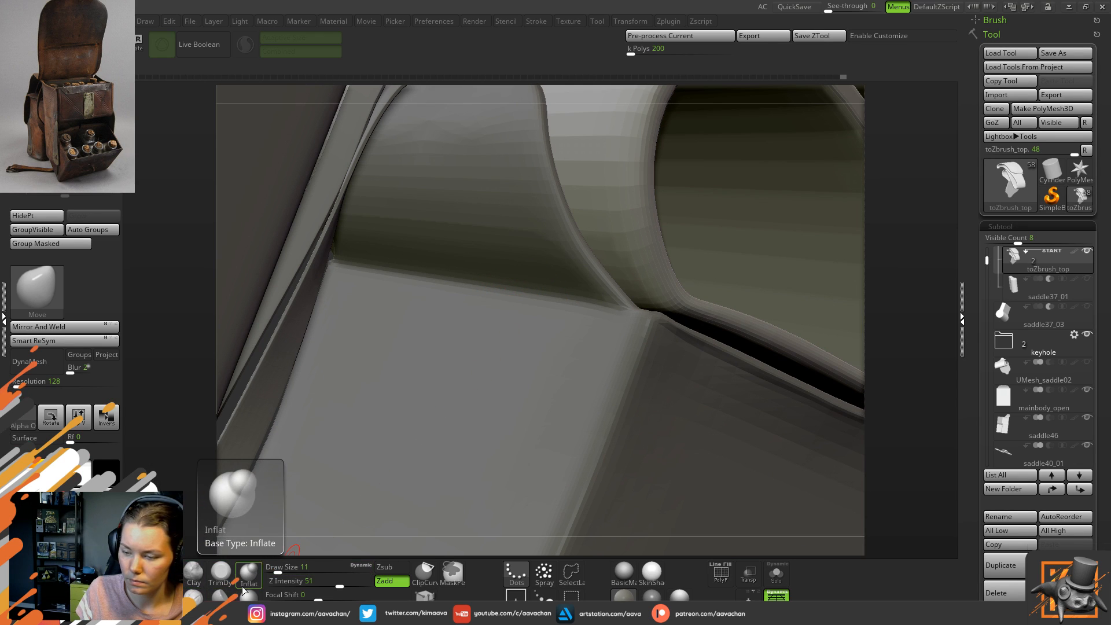
pyautogui.press('b')
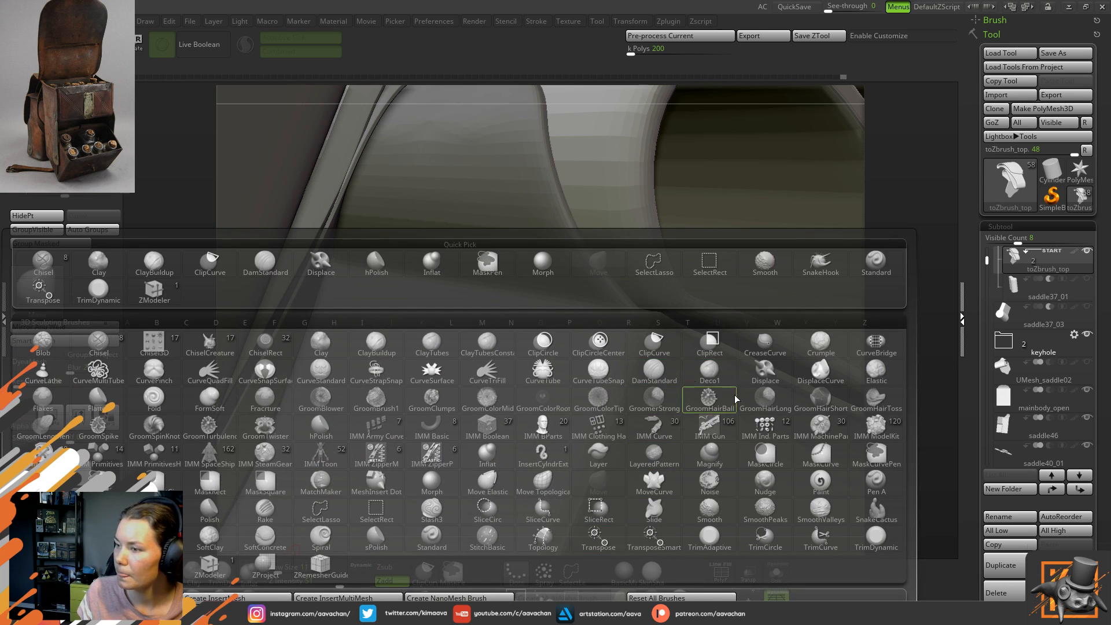
pyautogui.click(656, 370)
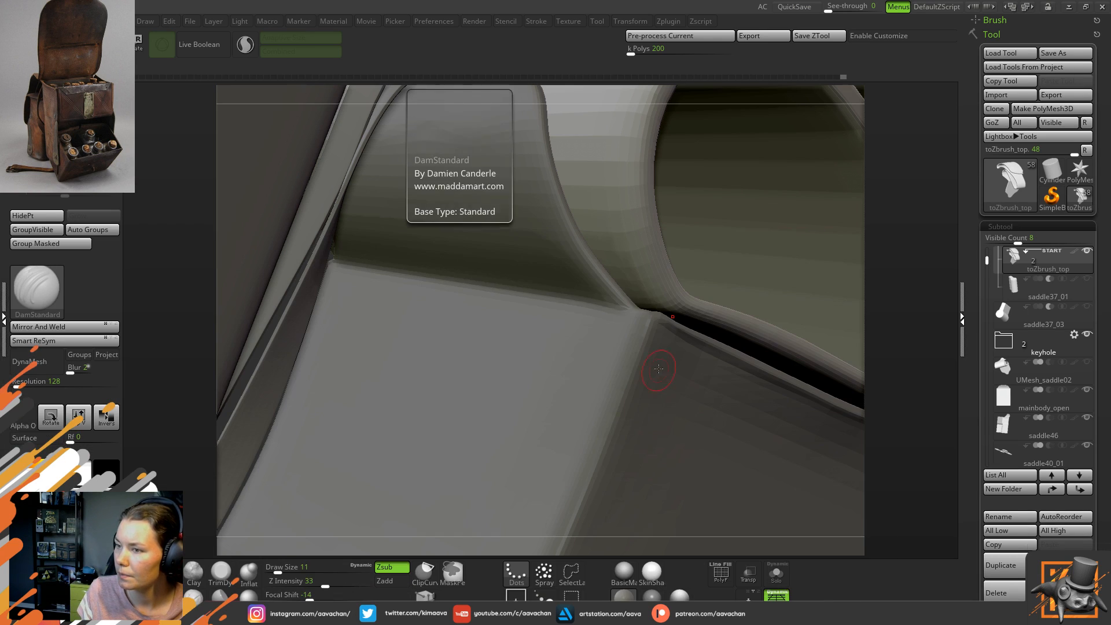
pyautogui.keyDown('alt'); pyautogui.click(582, 396); pyautogui.keyUp('alt')
pyautogui.click(775, 573)
# - Carve the fold line between the panel's rounded tab and its flat face with DamStandard and smooth it
pyautogui.keyDown('shift'); pyautogui.moveTo(283, 261); pyautogui.dragTo(359, 257, button='right'); pyautogui.keyUp('shift')
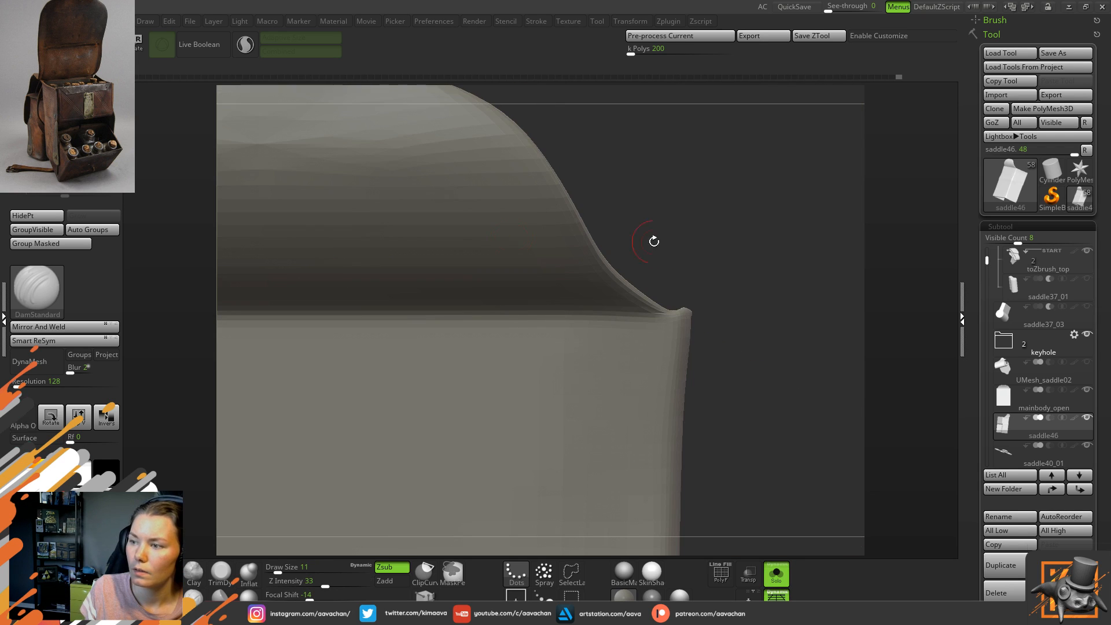
pyautogui.keyDown('alt'); pyautogui.moveTo(632, 238); pyautogui.dragTo(789, 243, button='right'); pyautogui.keyUp('alt')
pyautogui.keyDown('ctrl'); pyautogui.moveTo(674, 269); pyautogui.dragTo(566, 236, button='right'); pyautogui.keyUp('ctrl')
pyautogui.keyDown('alt'); pyautogui.moveTo(287, 198); pyautogui.dragTo(349, 192, button='right'); pyautogui.keyUp('alt')
pyautogui.moveTo(348, 192)
pyautogui.keyDown('ctrl'); pyautogui.mouseDown(button='right')
pyautogui.moveTo(324, 203)
pyautogui.moveTo(344, 207)
pyautogui.mouseUp(button='right'); pyautogui.keyUp('ctrl')
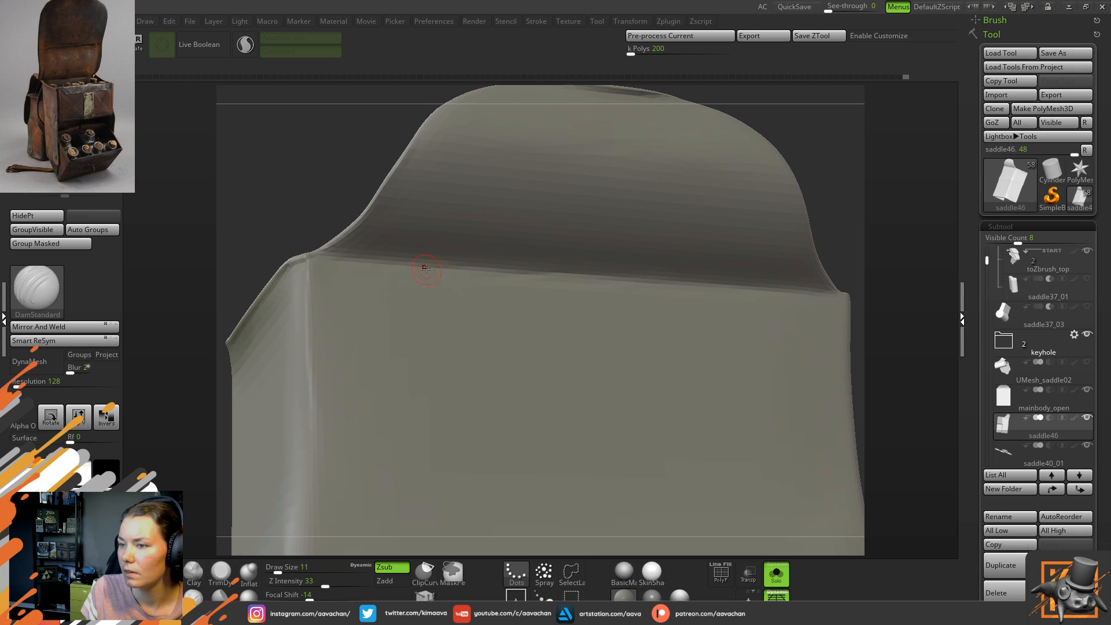
pyautogui.press('shift')
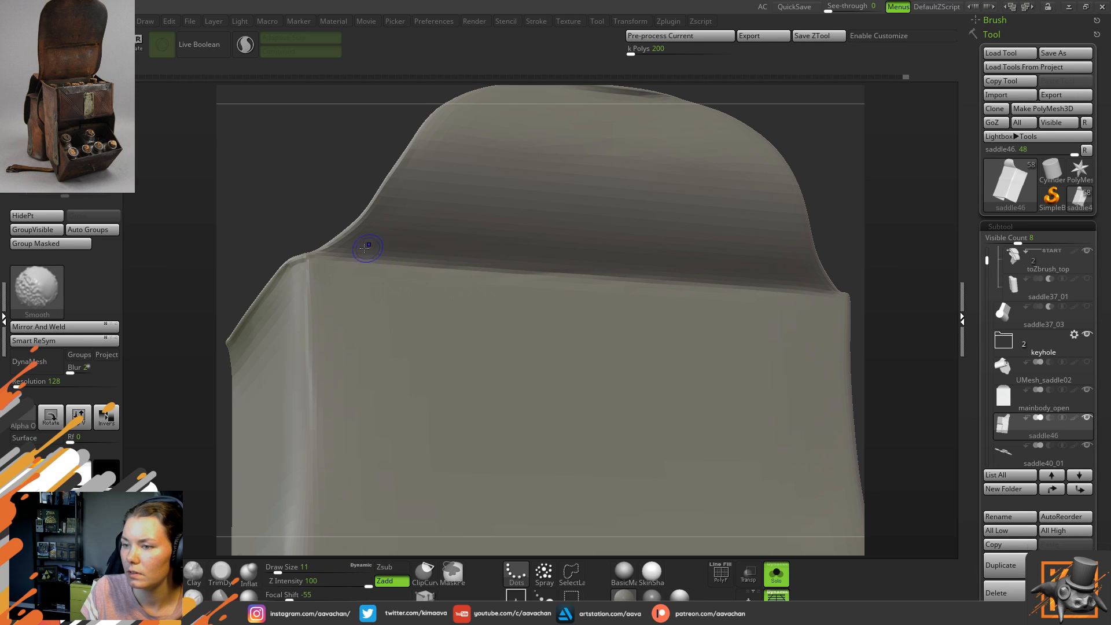
pyautogui.keyDown('shift'); pyautogui.moveTo(501, 262); pyautogui.dragTo(751, 274); pyautogui.keyUp('shift')
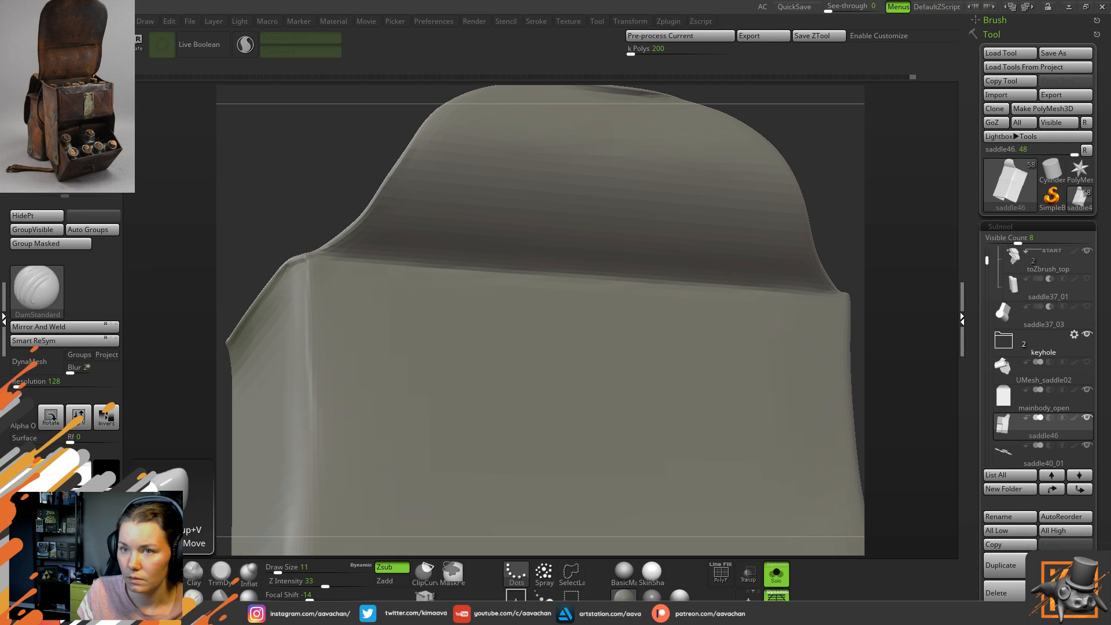
# - Raise a thin ridge along the tab fold line from the panel's side corner with the Standard brush at draw size 4
pyautogui.click(191, 595)
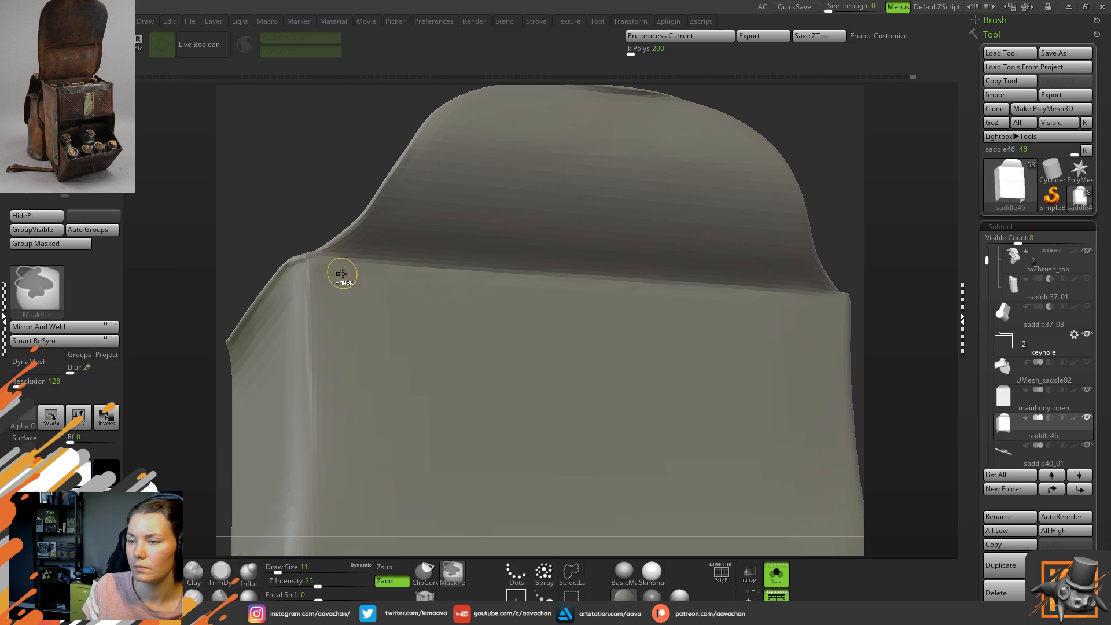
pyautogui.press('space')
pyautogui.click(335, 280)
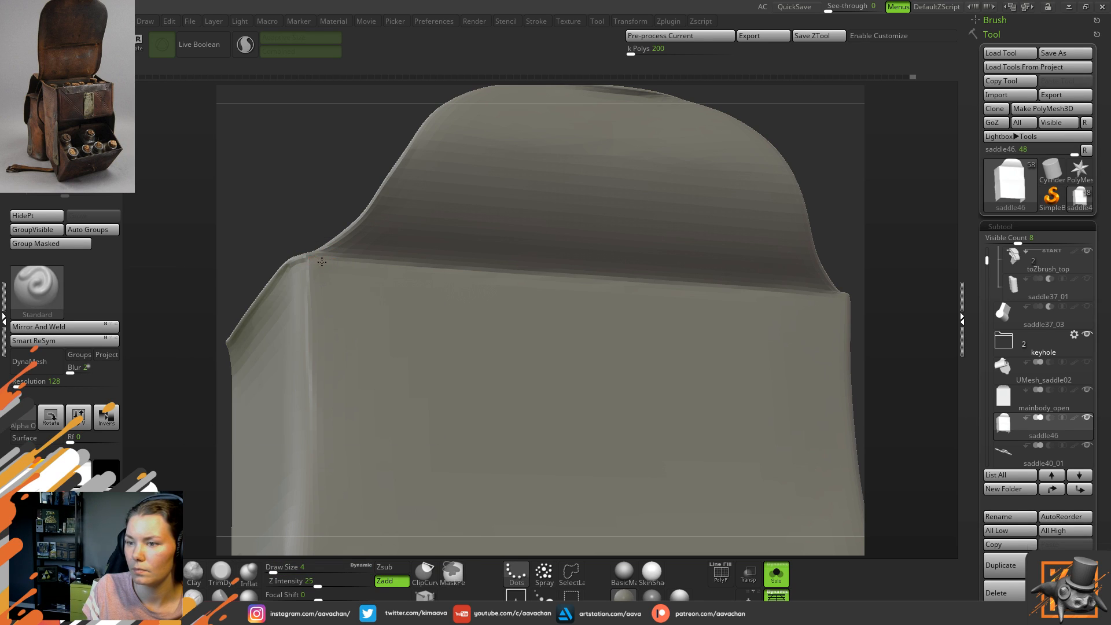
pyautogui.moveTo(371, 266); pyautogui.dragTo(319, 260)
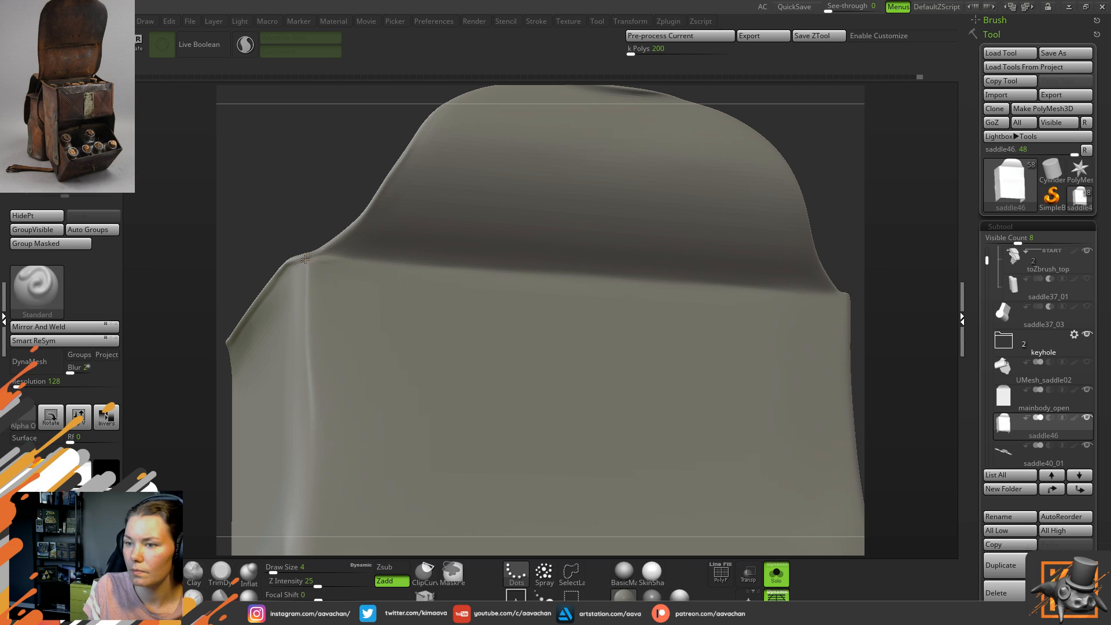
pyautogui.moveTo(305, 258); pyautogui.dragTo(307, 255)
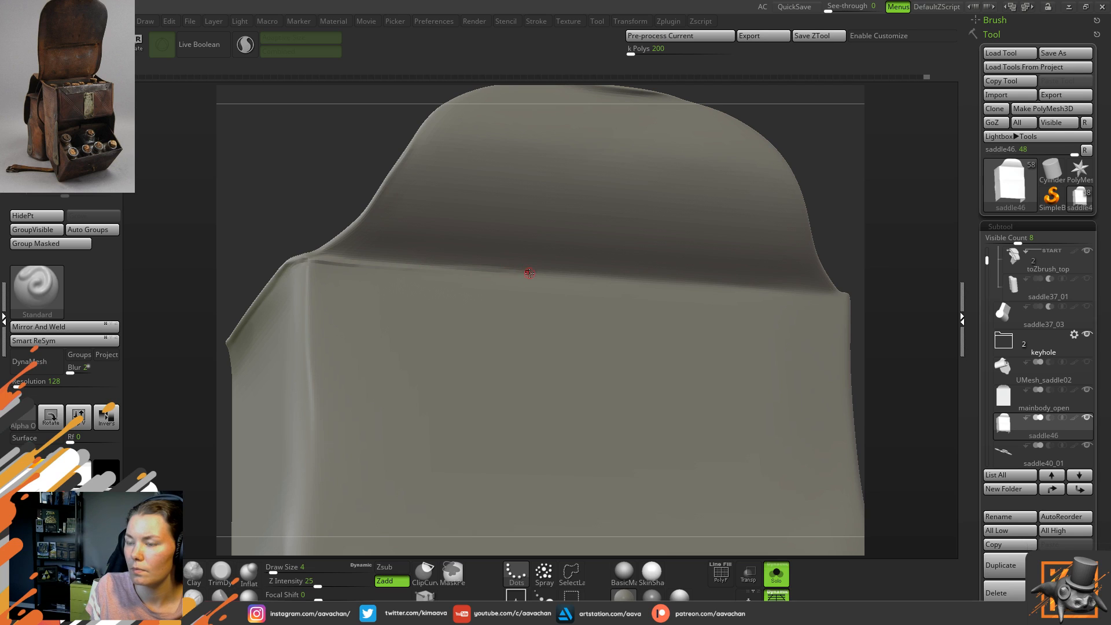
# - Extend the ridge along the fold line to the opposite corner at draw size 8 and soften it
pyautogui.press('space')
pyautogui.moveTo(415, 276); pyautogui.dragTo(379, 268)
pyautogui.press('space')
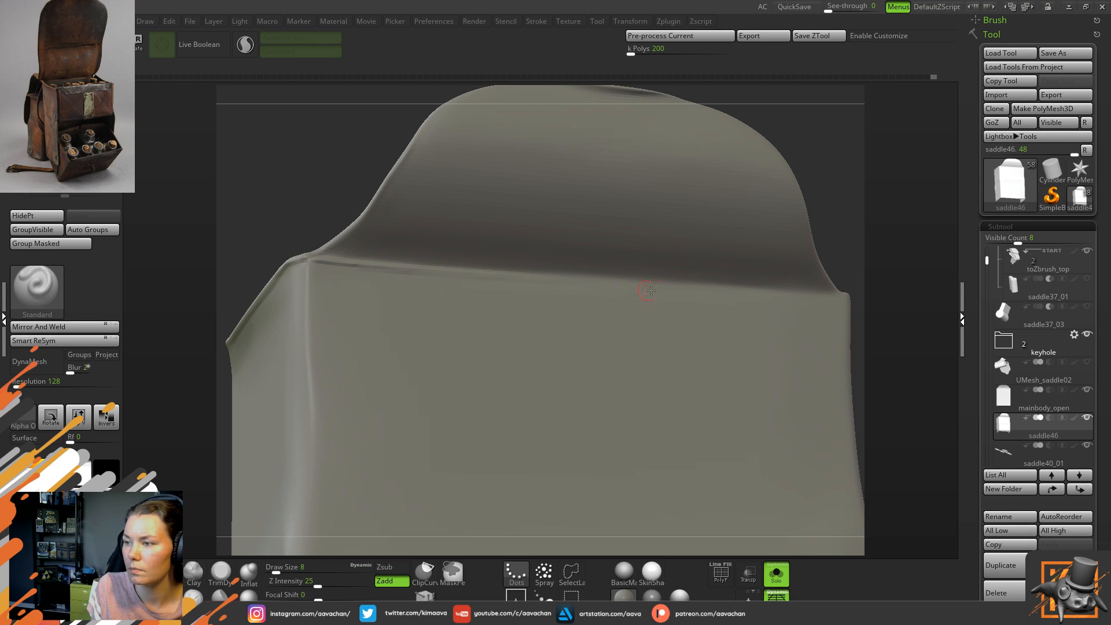
pyautogui.moveTo(833, 211); pyautogui.dragTo(594, 261)
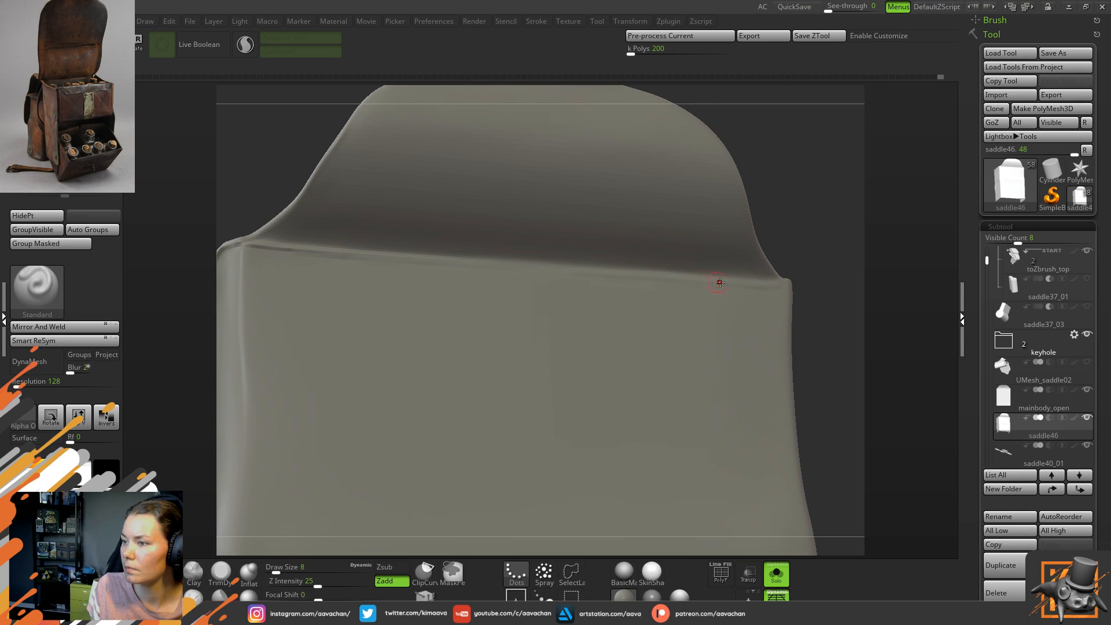
pyautogui.press('shift')
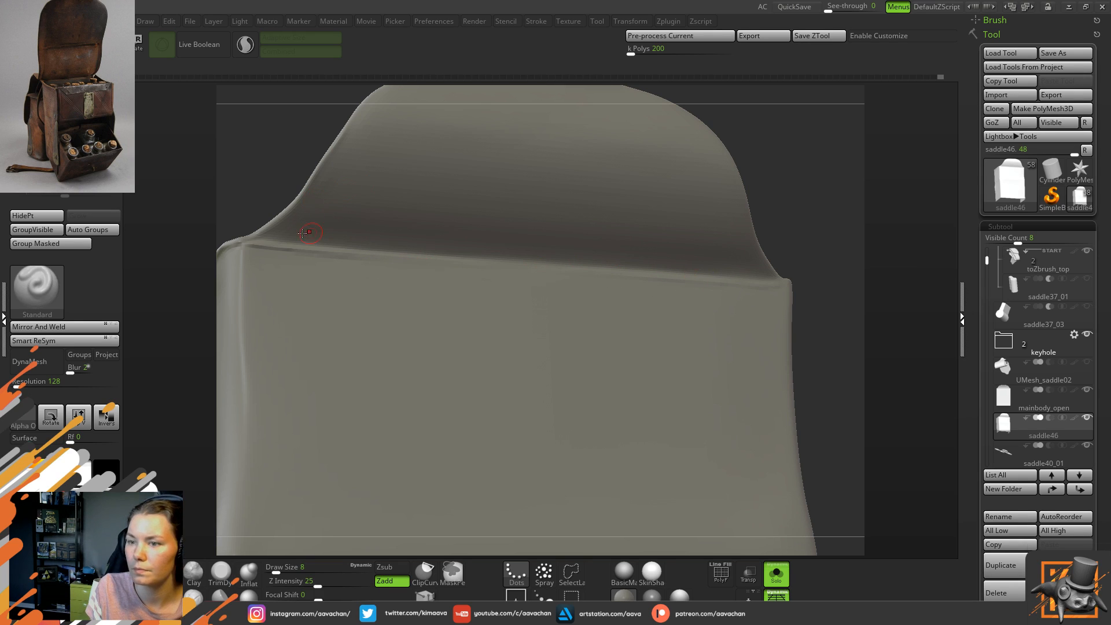
# - Build up the tab fold ridge from the panel's side corner with Standard strokes at draw size 8 and smooth it
pyautogui.moveTo(271, 236); pyautogui.dragTo(305, 242)
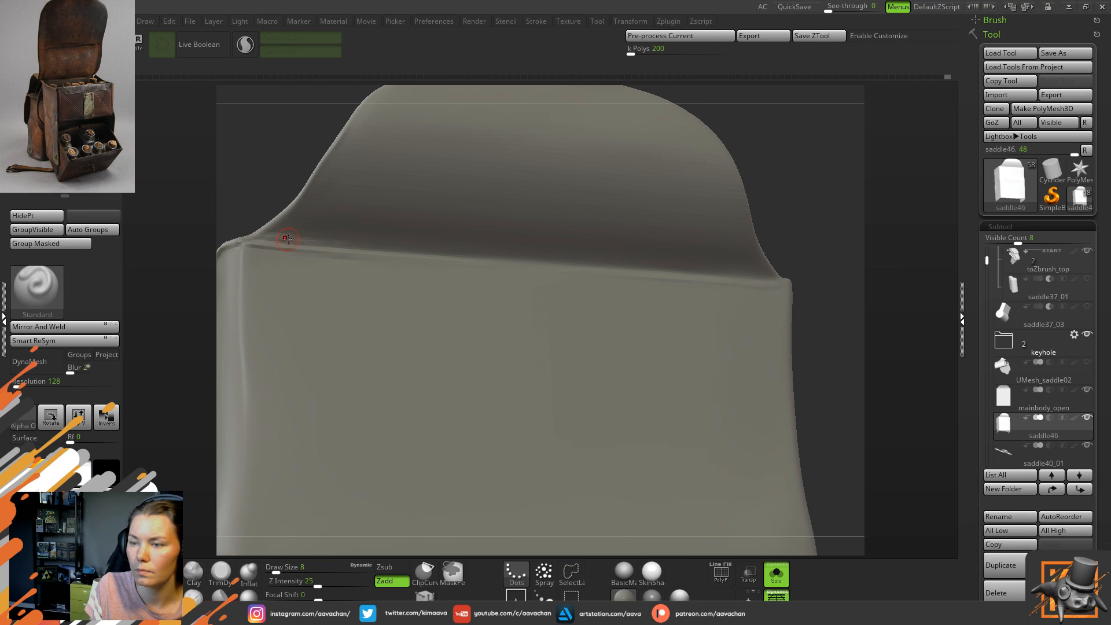
pyautogui.press('shift')
pyautogui.moveTo(288, 234)
pyautogui.keyDown('shift'); pyautogui.mouseDown()
pyautogui.moveTo(258, 237)
pyautogui.moveTo(329, 231)
pyautogui.mouseUp(); pyautogui.keyUp('shift')
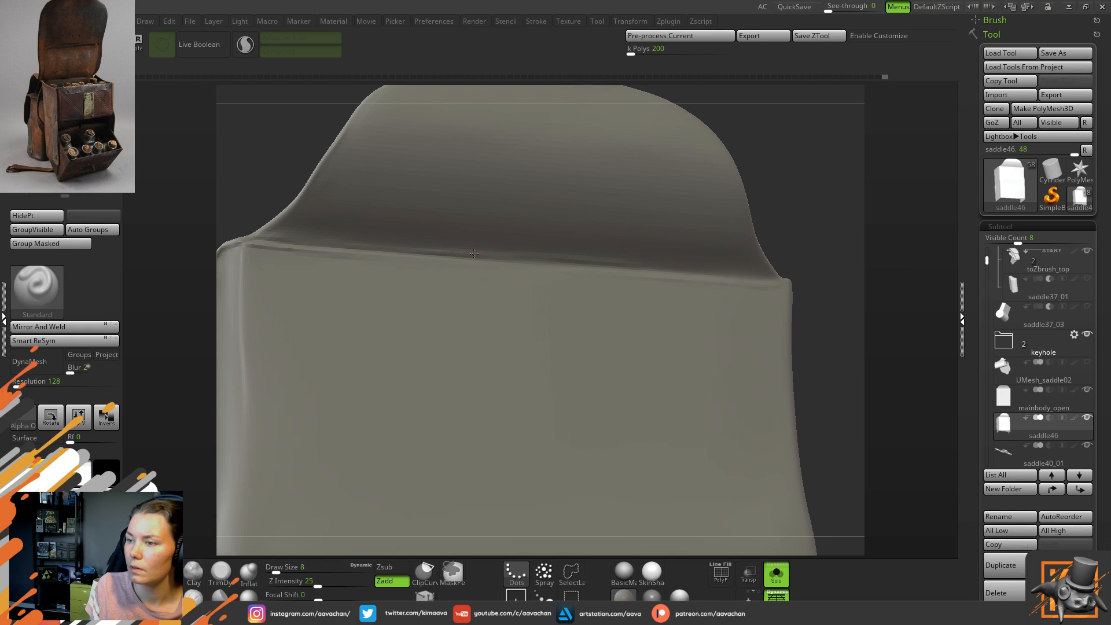
pyautogui.press('shift')
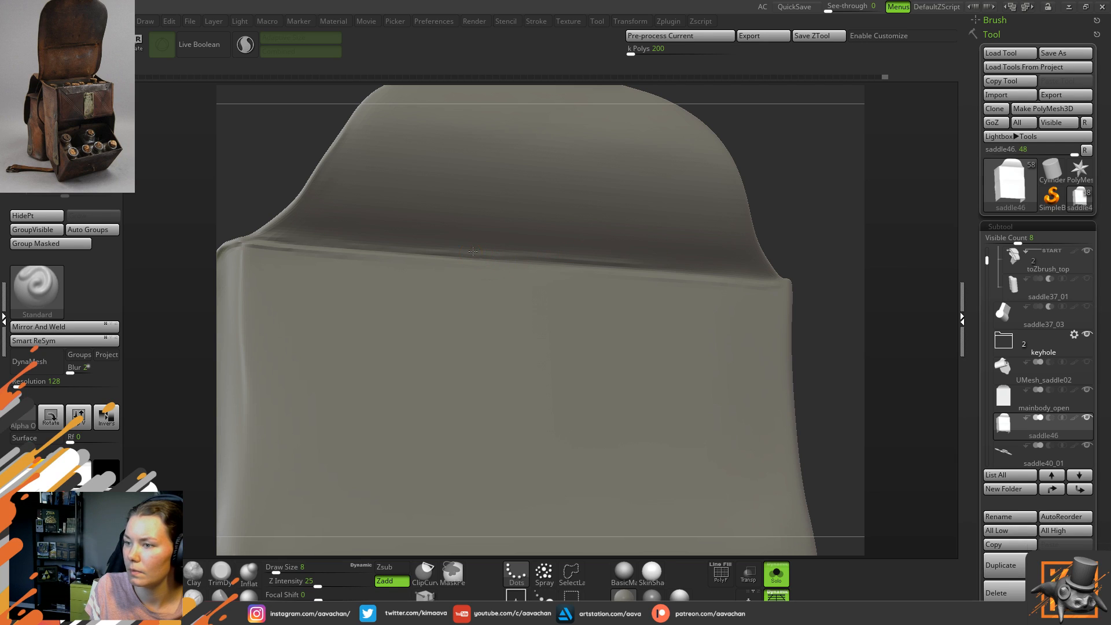
pyautogui.press('shift')
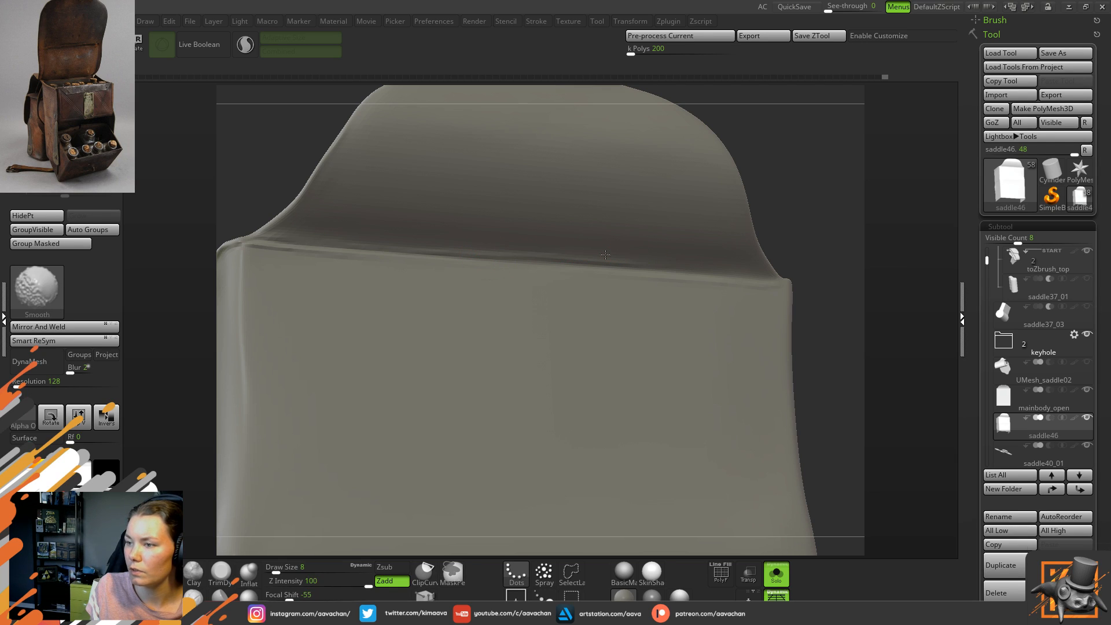
# - Show the whole bag and examine how the panel's tab fold sits beside the rolled flap and straps
pyautogui.click(781, 577)
pyautogui.keyDown('ctrl'); pyautogui.moveTo(744, 449); pyautogui.dragTo(625, 318, button='right'); pyautogui.keyUp('ctrl')
pyautogui.keyDown('alt'); pyautogui.moveTo(704, 363); pyautogui.dragTo(726, 339, button='right'); pyautogui.keyUp('alt')
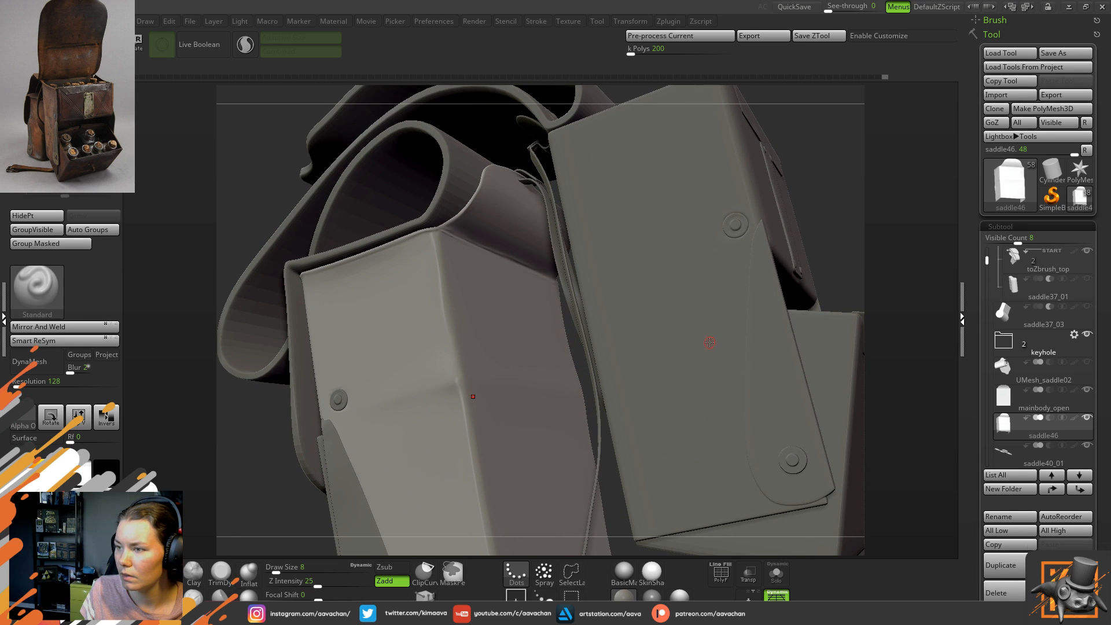
pyautogui.keyDown('ctrl'); pyautogui.moveTo(634, 311); pyautogui.dragTo(640, 271, button='right'); pyautogui.keyUp('ctrl')
pyautogui.moveTo(738, 297)
pyautogui.mouseDown(button='right')
pyautogui.moveTo(754, 297)
pyautogui.moveTo(741, 314)
pyautogui.mouseUp(button='right')
pyautogui.keyDown('ctrl'); pyautogui.moveTo(716, 246); pyautogui.dragTo(715, 317, button='right'); pyautogui.keyUp('ctrl')
pyautogui.keyDown('alt'); pyautogui.moveTo(540, 283); pyautogui.dragTo(584, 444, button='right'); pyautogui.keyUp('alt')
pyautogui.moveTo(565, 362); pyautogui.dragTo(503, 342, button='right')
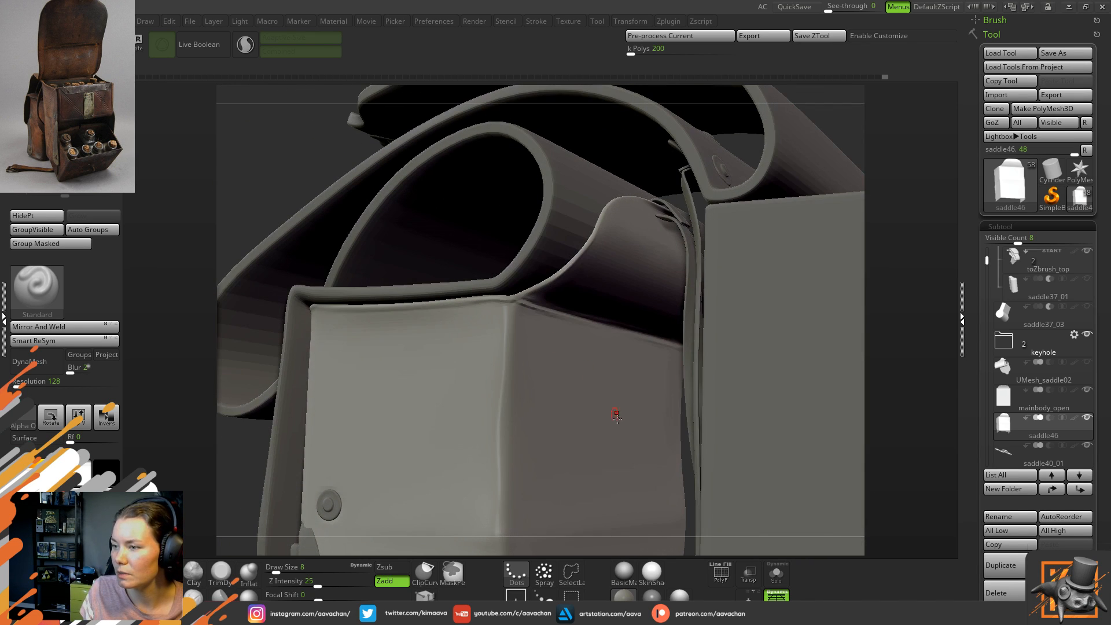
# - Isolate the panel and refine the middle and far end of the tab fold ridge with Standard strokes and smoothing
pyautogui.click(777, 571)
pyautogui.keyDown('ctrl'); pyautogui.moveTo(721, 351); pyautogui.dragTo(723, 395, button='right'); pyautogui.keyUp('ctrl')
pyautogui.keyDown('alt'); pyautogui.moveTo(850, 299); pyautogui.dragTo(715, 414, button='right'); pyautogui.keyUp('alt')
pyautogui.moveTo(752, 360); pyautogui.dragTo(611, 316, button='right')
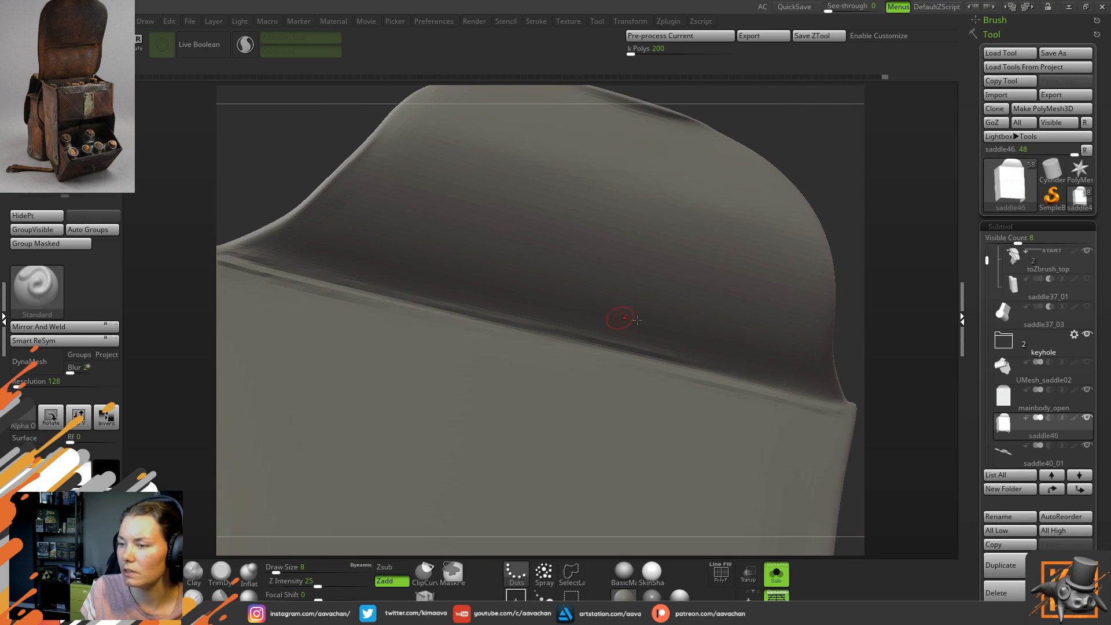
pyautogui.moveTo(846, 237)
pyautogui.mouseDown(button='right')
pyautogui.moveTo(855, 175)
pyautogui.moveTo(662, 116)
pyautogui.moveTo(758, 225)
pyautogui.moveTo(813, 166)
pyautogui.moveTo(777, 191)
pyautogui.mouseUp(button='right')
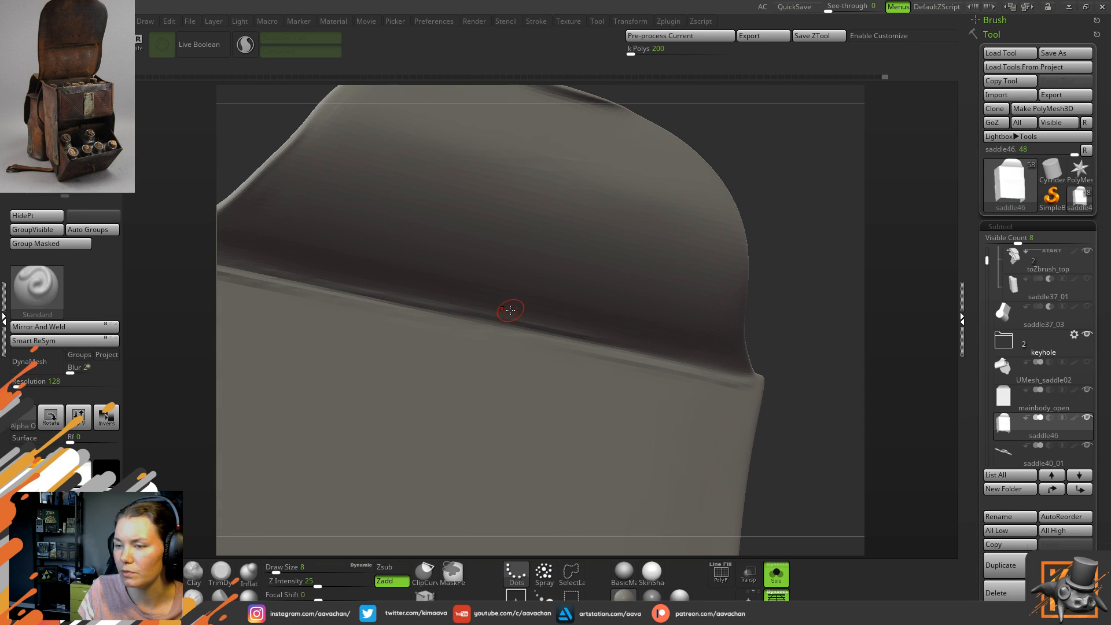
pyautogui.press('shift')
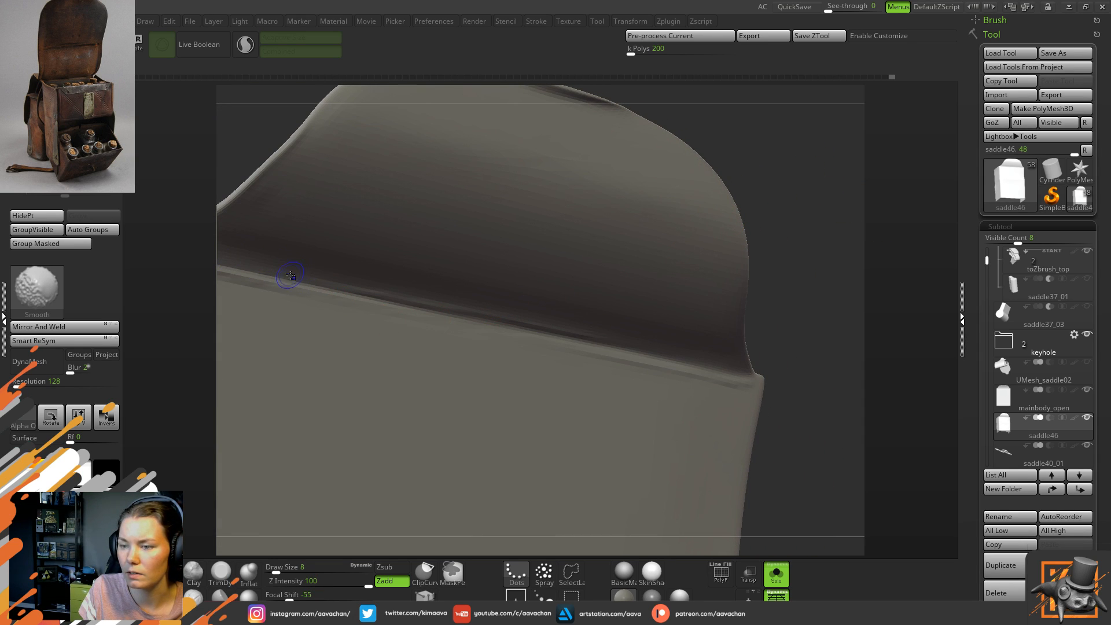
pyautogui.press('ctrl')
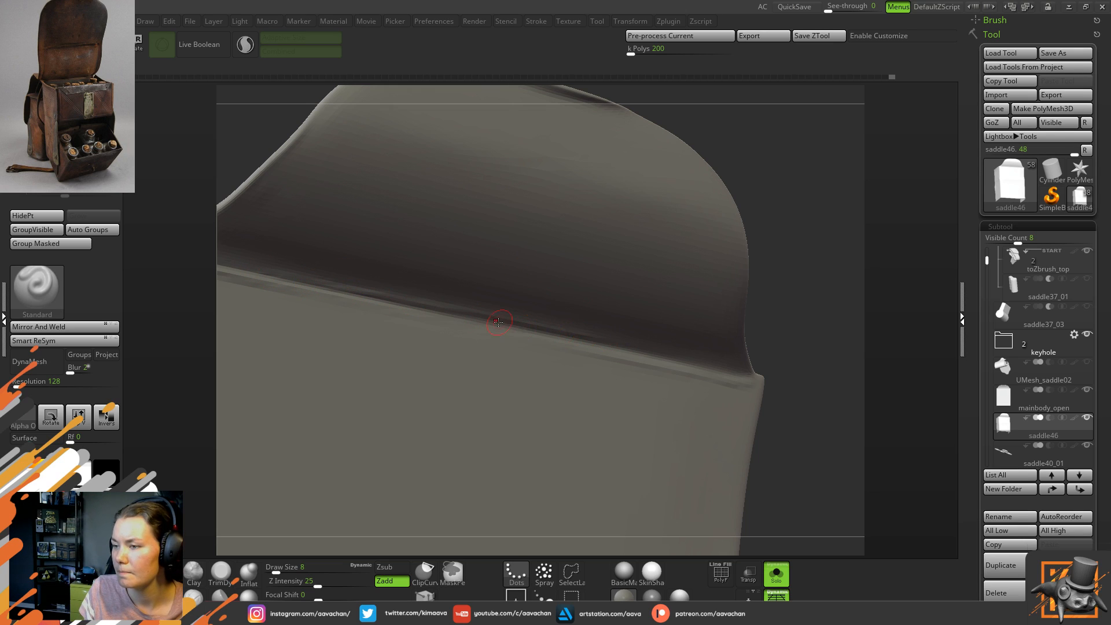
pyautogui.moveTo(578, 346); pyautogui.dragTo(518, 332)
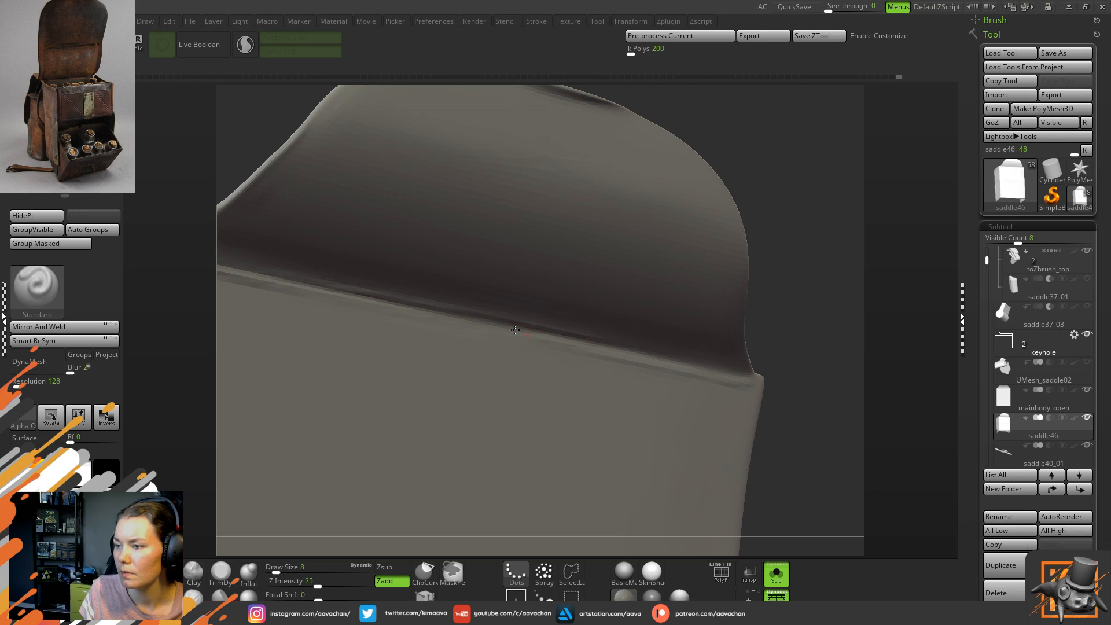
pyautogui.press('shift')
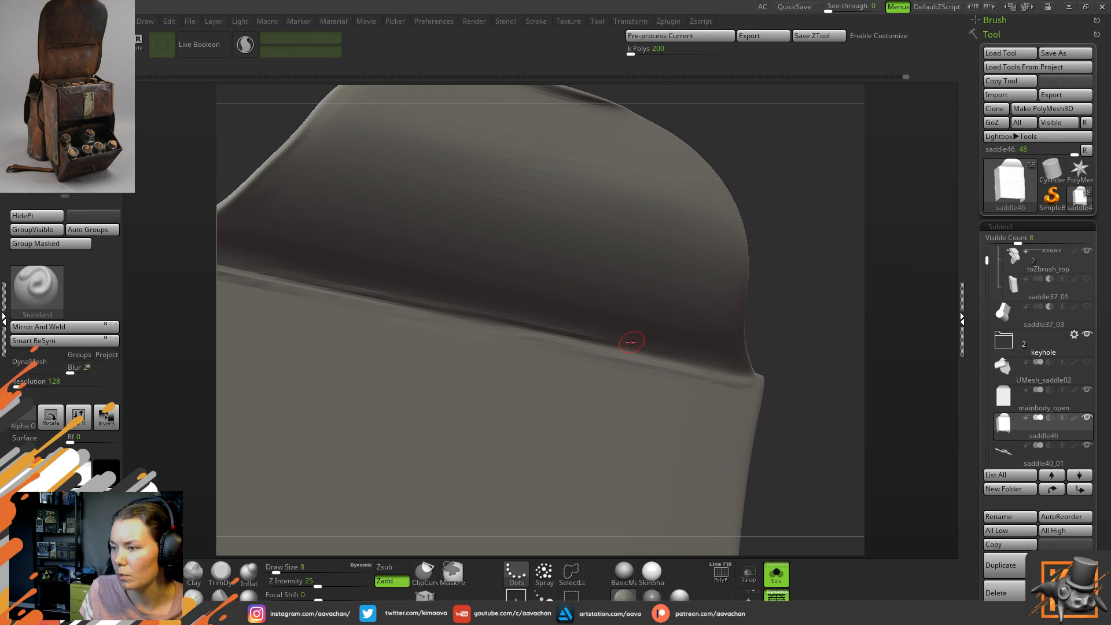
pyautogui.press('shift')
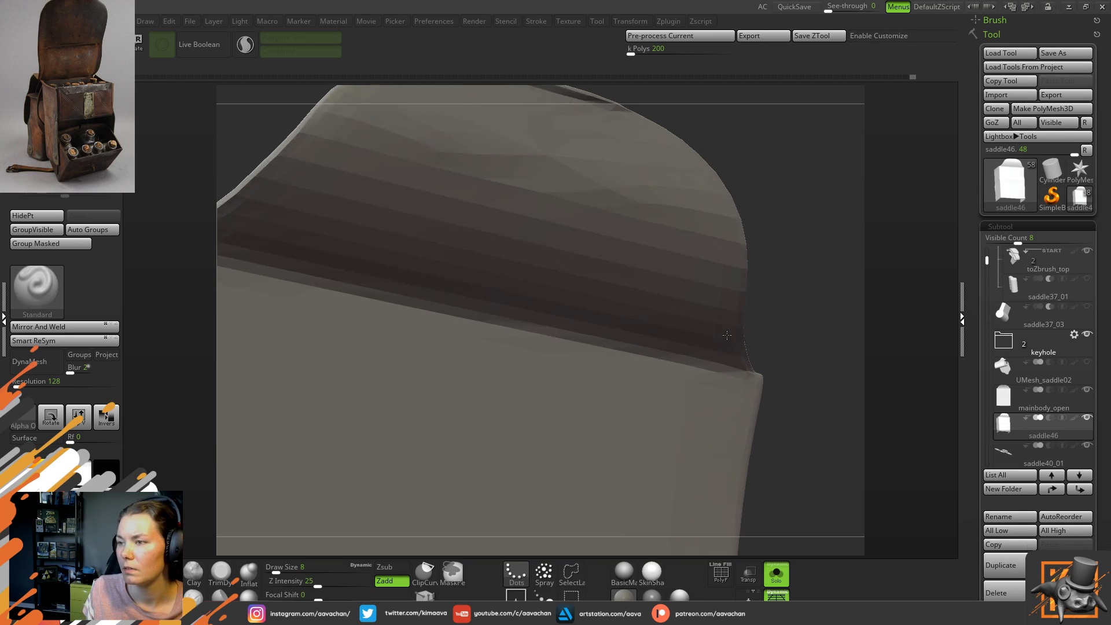
# - End the isolation and examine the panel on the whole bag from the side, front and underside
pyautogui.keyDown('ctrl'); pyautogui.moveTo(727, 337); pyautogui.dragTo(765, 239, button='right'); pyautogui.keyUp('ctrl')
pyautogui.click(775, 581)
pyautogui.keyDown('ctrl'); pyautogui.moveTo(741, 498); pyautogui.dragTo(584, 301, button='right'); pyautogui.keyUp('ctrl')
pyautogui.moveTo(584, 301); pyautogui.dragTo(540, 278, button='right')
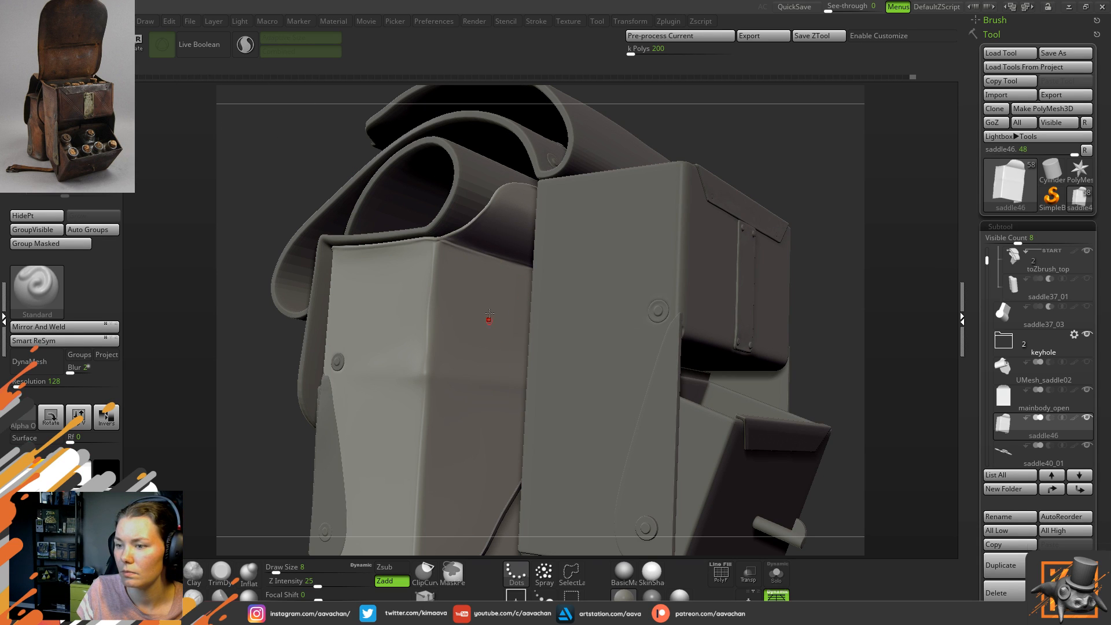
pyautogui.moveTo(765, 137); pyautogui.dragTo(772, 171, button='right')
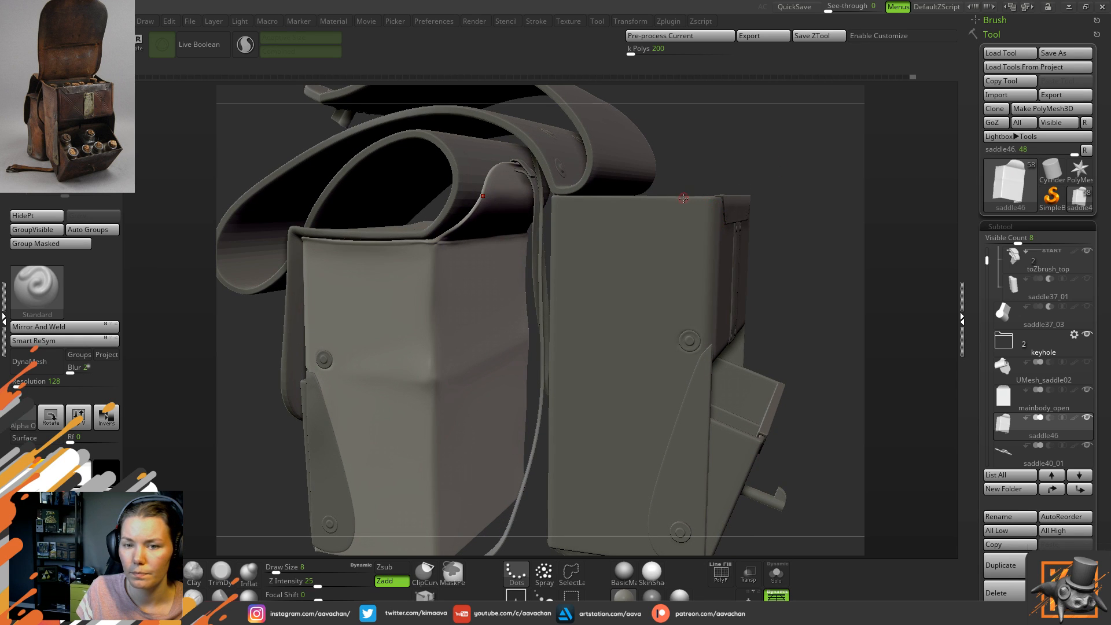
pyautogui.keyDown('ctrl'); pyautogui.moveTo(425, 305); pyautogui.dragTo(410, 337, button='right'); pyautogui.keyUp('ctrl')
pyautogui.keyDown('alt'); pyautogui.moveTo(231, 499); pyautogui.dragTo(362, 376, button='right'); pyautogui.keyUp('alt')
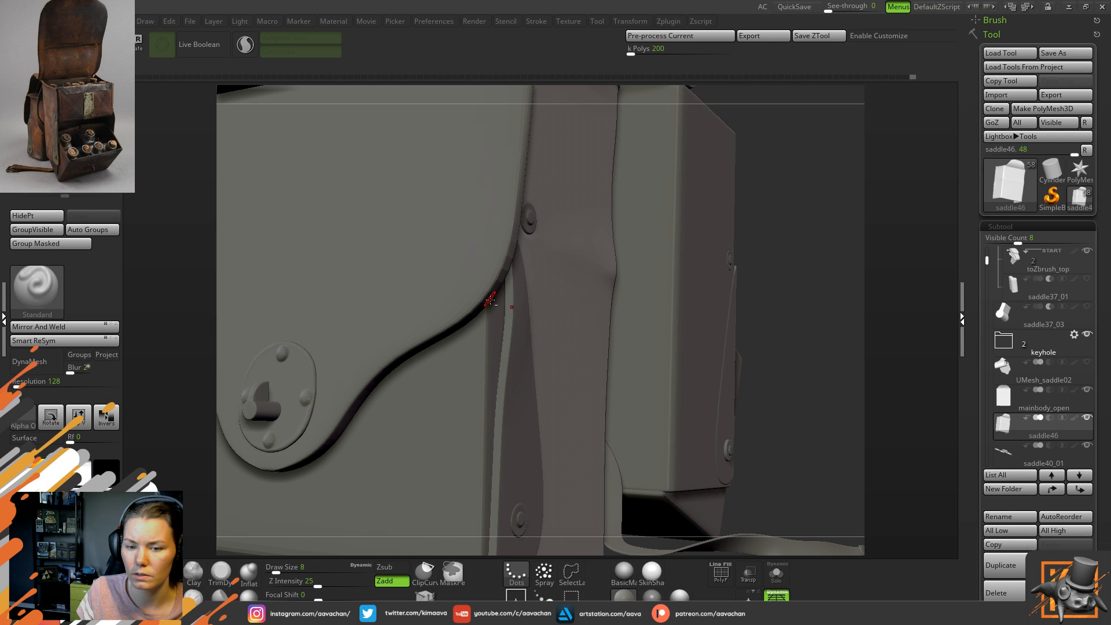
pyautogui.press('f')
pyautogui.keyDown('alt'); pyautogui.moveTo(408, 484); pyautogui.dragTo(384, 472); pyautogui.keyUp('alt')
pyautogui.moveTo(459, 480); pyautogui.dragTo(604, 389)
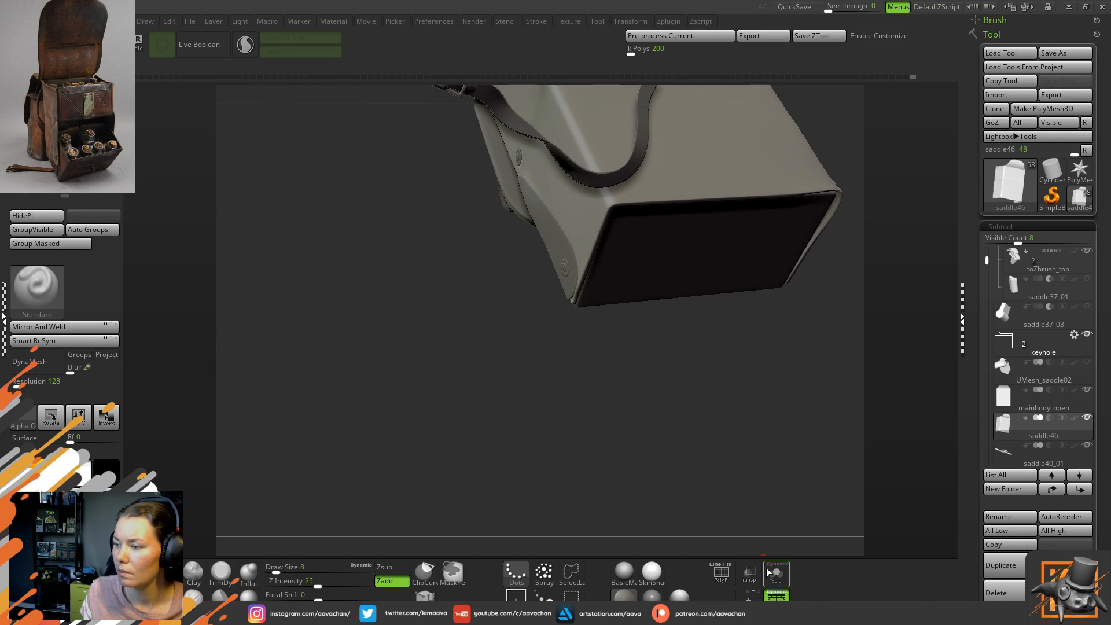
# - Isolate the saddle46 panel and mask a strip along its bottom edge with MaskPen at draw size 23
pyautogui.click(767, 567)
pyautogui.moveTo(694, 355)
pyautogui.mouseDown()
pyautogui.moveTo(565, 380)
pyautogui.moveTo(578, 431)
pyautogui.moveTo(633, 473)
pyautogui.moveTo(508, 450)
pyautogui.moveTo(531, 464)
pyautogui.moveTo(537, 410)
pyautogui.mouseUp()
pyautogui.press('space')
pyautogui.moveTo(472, 364); pyautogui.dragTo(481, 364)
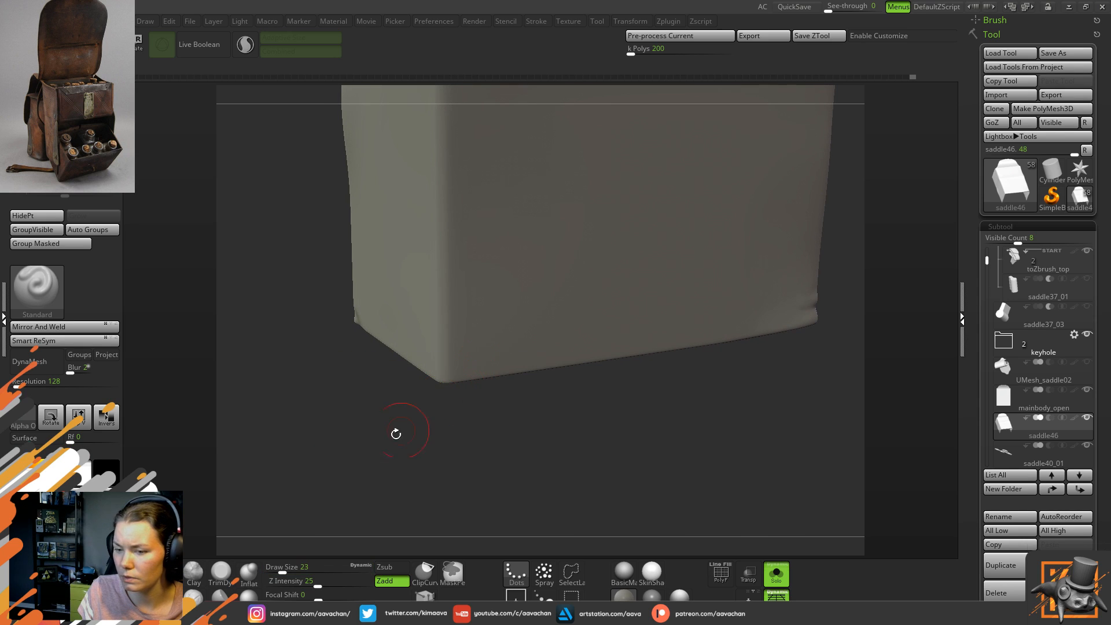
pyautogui.moveTo(521, 421); pyautogui.dragTo(495, 414)
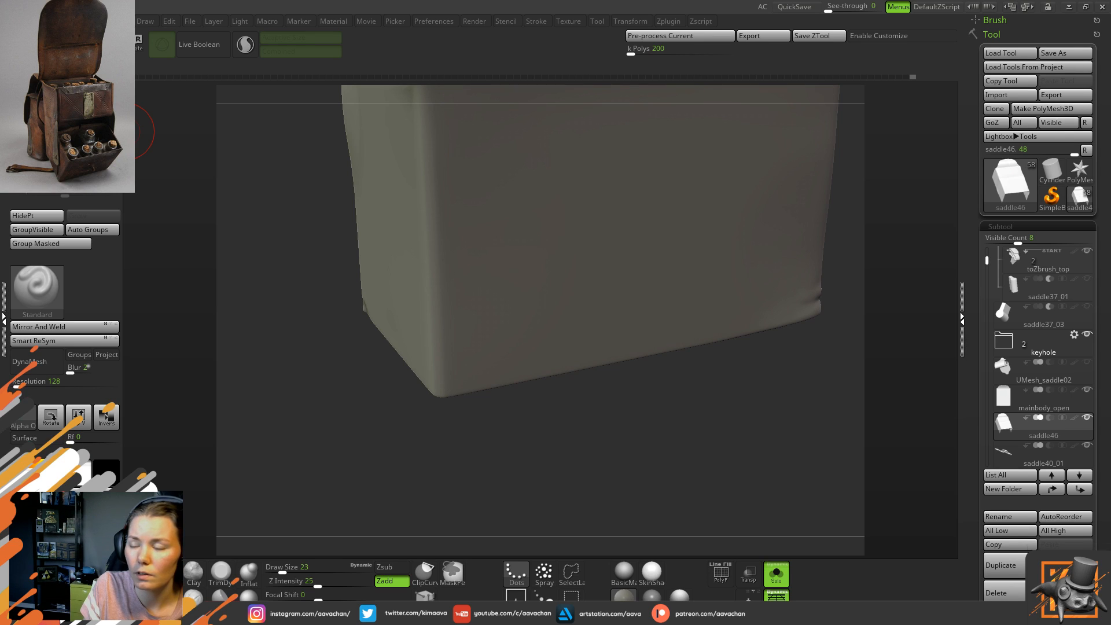
pyautogui.press('ctrl')
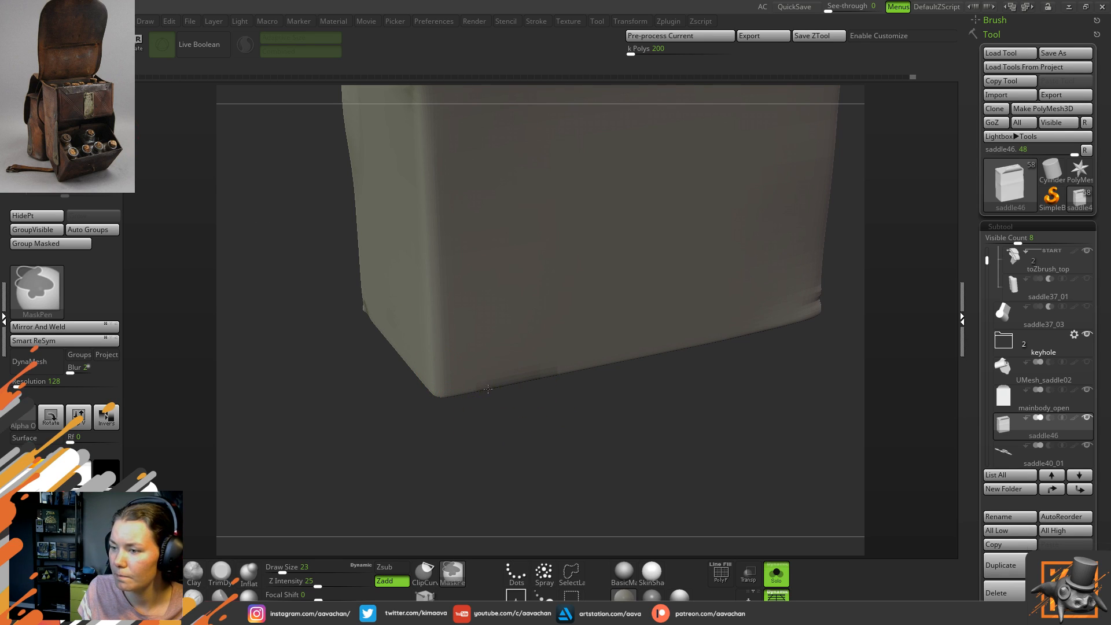
pyautogui.moveTo(685, 364)
pyautogui.mouseDown()
pyautogui.moveTo(642, 242)
pyautogui.moveTo(637, 273)
pyautogui.mouseUp()
pyautogui.press('ctrl')
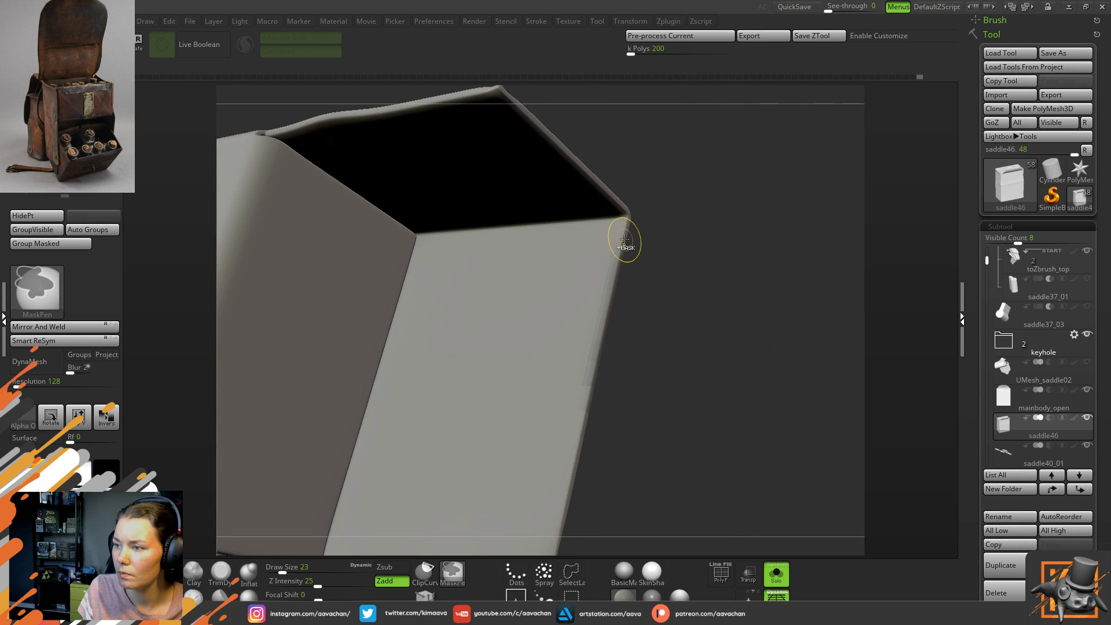
pyautogui.keyDown('ctrl'); pyautogui.moveTo(605, 307); pyautogui.dragTo(595, 372); pyautogui.keyUp('ctrl')
pyautogui.keyDown('ctrl'); pyautogui.moveTo(619, 260); pyautogui.dragTo(585, 398); pyautogui.keyUp('ctrl')
pyautogui.keyDown('ctrl'); pyautogui.moveTo(607, 327); pyautogui.dragTo(591, 388); pyautogui.keyUp('ctrl')
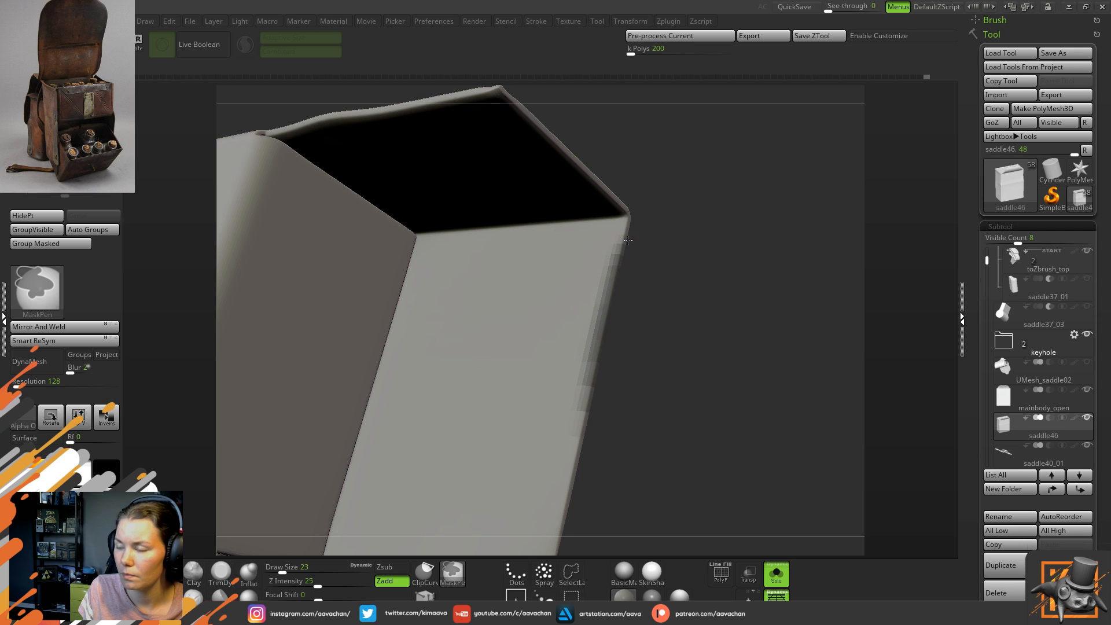
# - Soften the bottom-edge mask and invert it so only the strip stays editable
pyautogui.moveTo(714, 290); pyautogui.dragTo(564, 421)
pyautogui.keyDown('ctrl'); pyautogui.click(456, 358); pyautogui.keyUp('ctrl')
pyautogui.keyDown('ctrl'); pyautogui.click(483, 353); pyautogui.keyUp('ctrl')
pyautogui.moveTo(475, 313)
pyautogui.keyDown('alt'); pyautogui.mouseDown()
pyautogui.moveTo(365, 432)
pyautogui.moveTo(628, 426)
pyautogui.mouseUp(); pyautogui.keyUp('alt')
pyautogui.keyDown('ctrl'); pyautogui.click(361, 400); pyautogui.keyUp('ctrl')
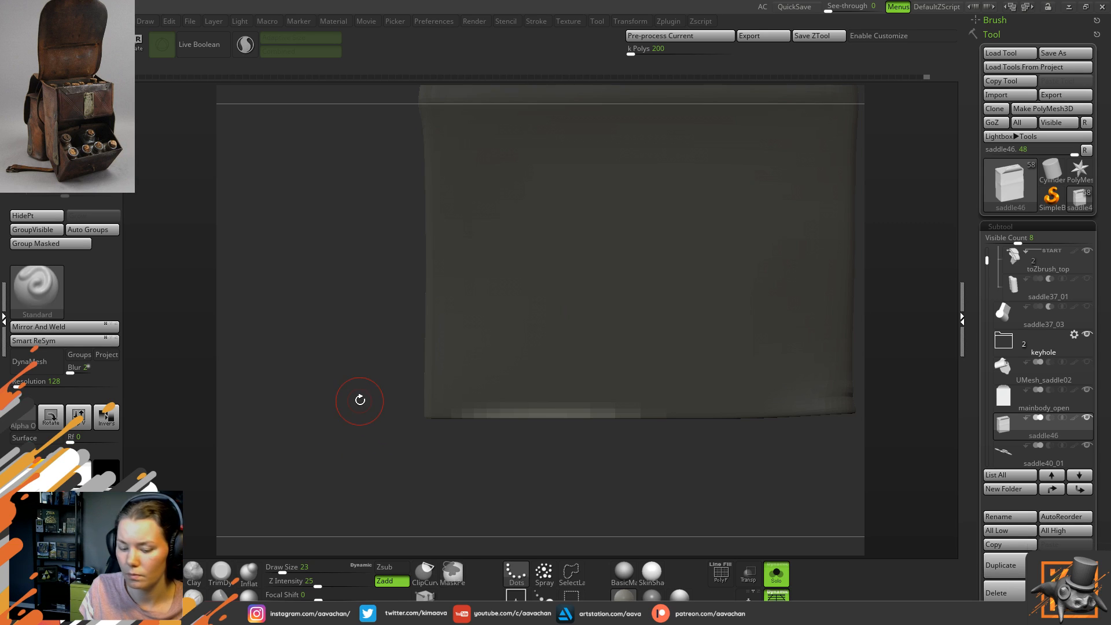
# - Reset the transform gizmo's orientation and centre it on the unmasked bottom-edge strip
pyautogui.press('w')
pyautogui.click(433, 305)
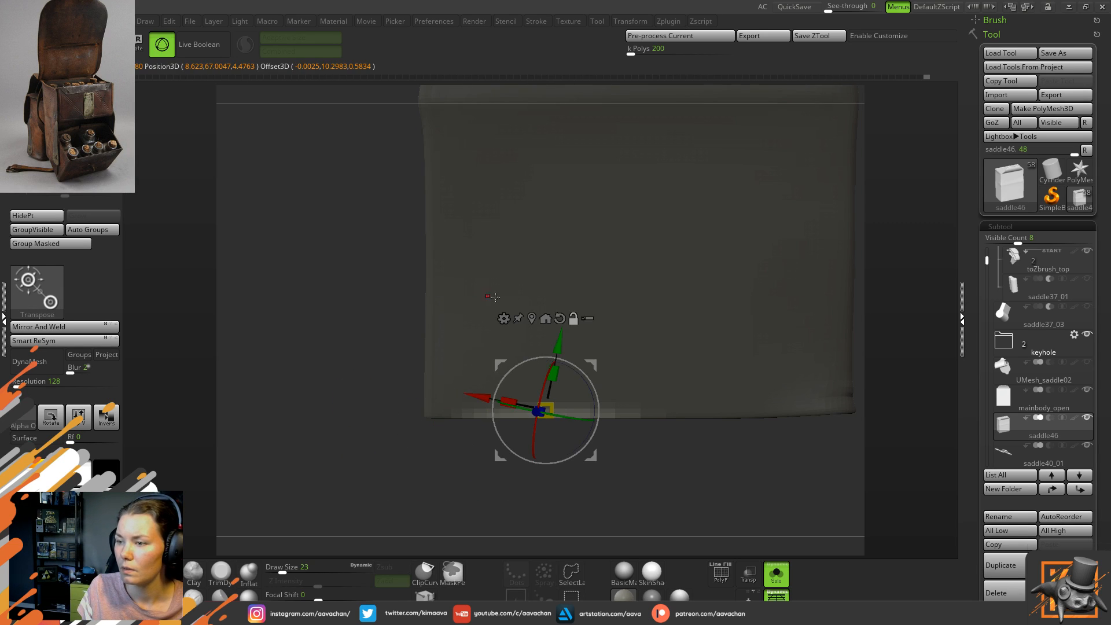
pyautogui.click(573, 319)
pyautogui.moveTo(352, 445); pyautogui.dragTo(462, 437)
pyautogui.moveTo(582, 383); pyautogui.dragTo(578, 375)
pyautogui.keyDown('ctrl'); pyautogui.moveTo(650, 366); pyautogui.dragTo(669, 427, button='right'); pyautogui.keyUp('ctrl')
pyautogui.moveTo(641, 478); pyautogui.dragTo(713, 483, button='right')
pyautogui.moveTo(513, 431); pyautogui.dragTo(516, 431)
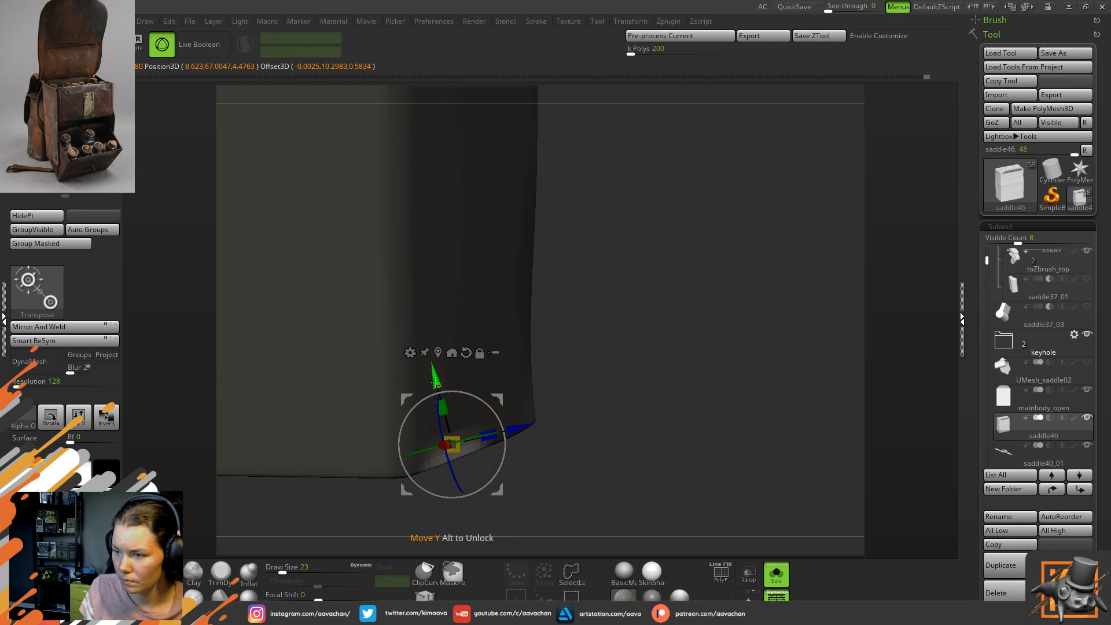
pyautogui.click(467, 351)
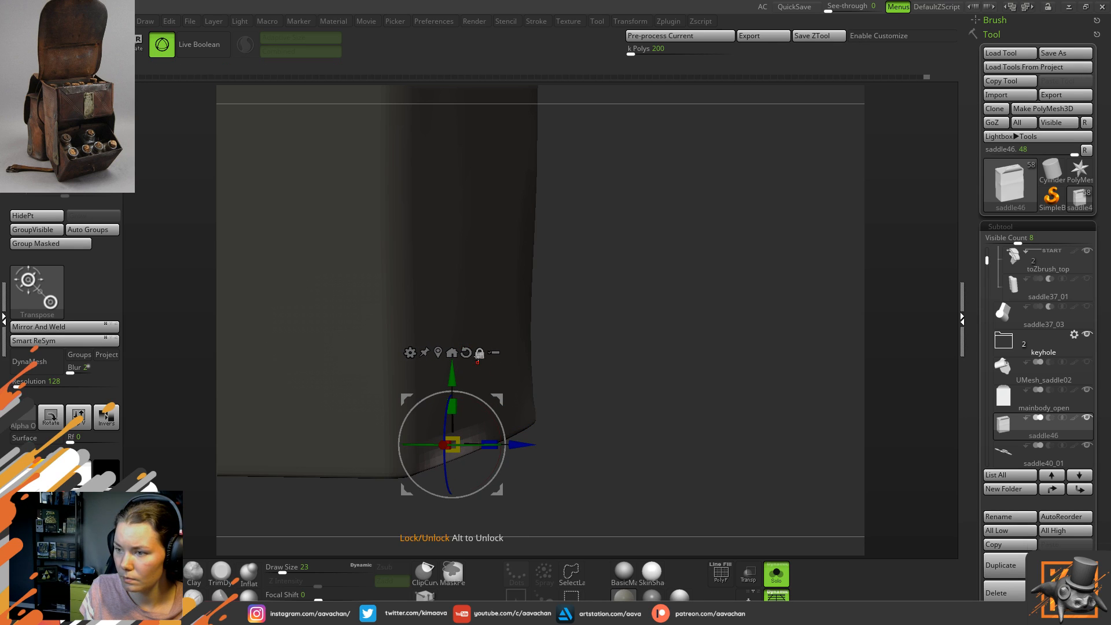
pyautogui.moveTo(452, 378); pyautogui.dragTo(452, 390)
pyautogui.click(480, 364)
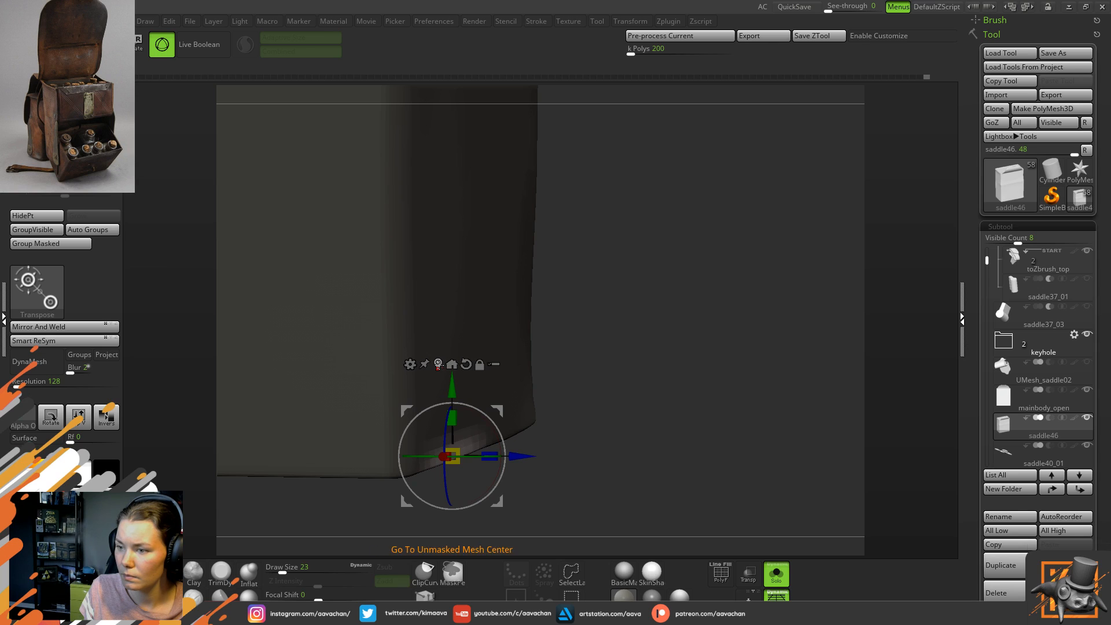
pyautogui.click(438, 364)
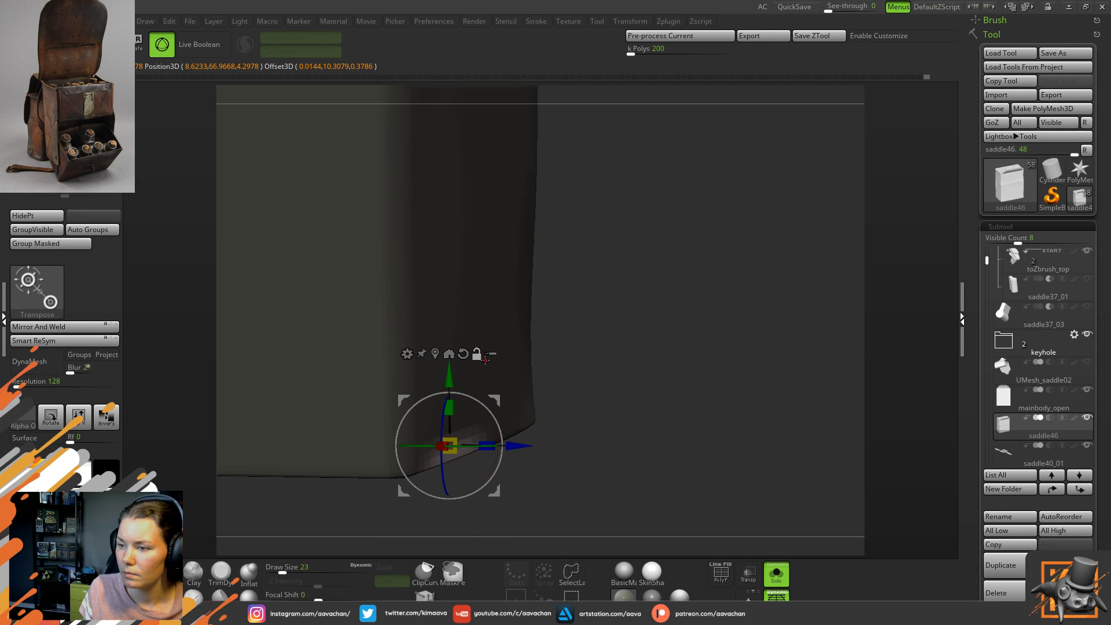
# - Shift the unmasked bottom-edge strip with the gizmo and clear the mask
pyautogui.moveTo(515, 446); pyautogui.dragTo(497, 413)
pyautogui.press('q')
pyautogui.press('w')
pyautogui.moveTo(601, 378)
pyautogui.keyDown('ctrl'); pyautogui.mouseDown()
pyautogui.moveTo(641, 448)
pyautogui.moveTo(535, 448)
pyautogui.mouseUp(); pyautogui.keyUp('ctrl')
# - Return to the Standard brush at draw size 14 and smooth the shifted bottom edge
pyautogui.press('q')
pyautogui.press('space')
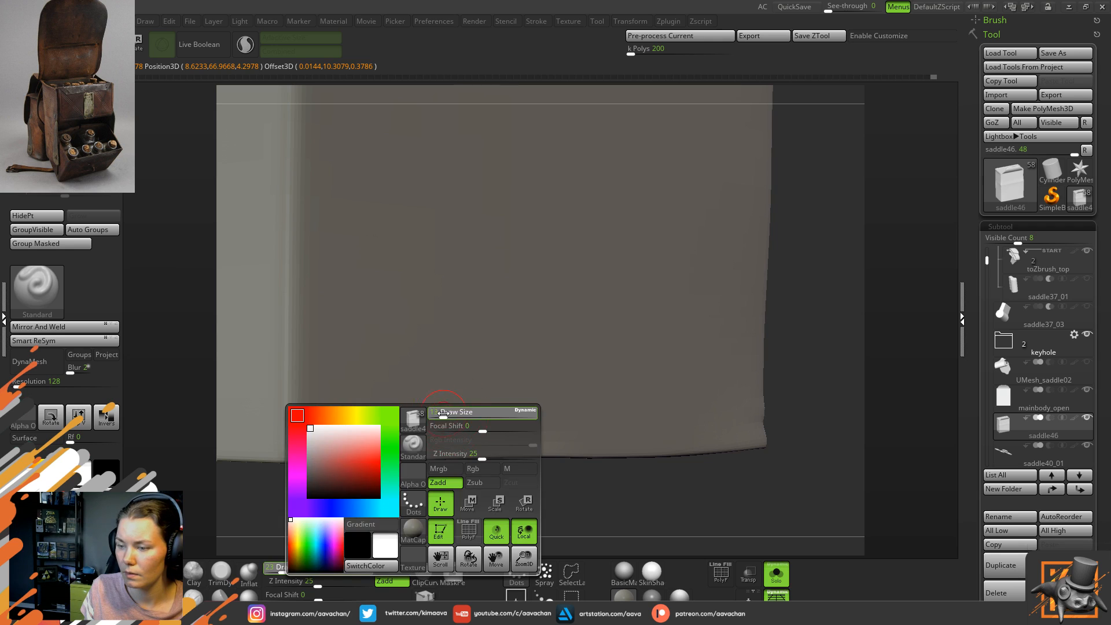
pyautogui.press('shift')
pyautogui.moveTo(532, 488)
pyautogui.mouseDown()
pyautogui.moveTo(540, 494)
pyautogui.moveTo(378, 377)
pyautogui.mouseUp()
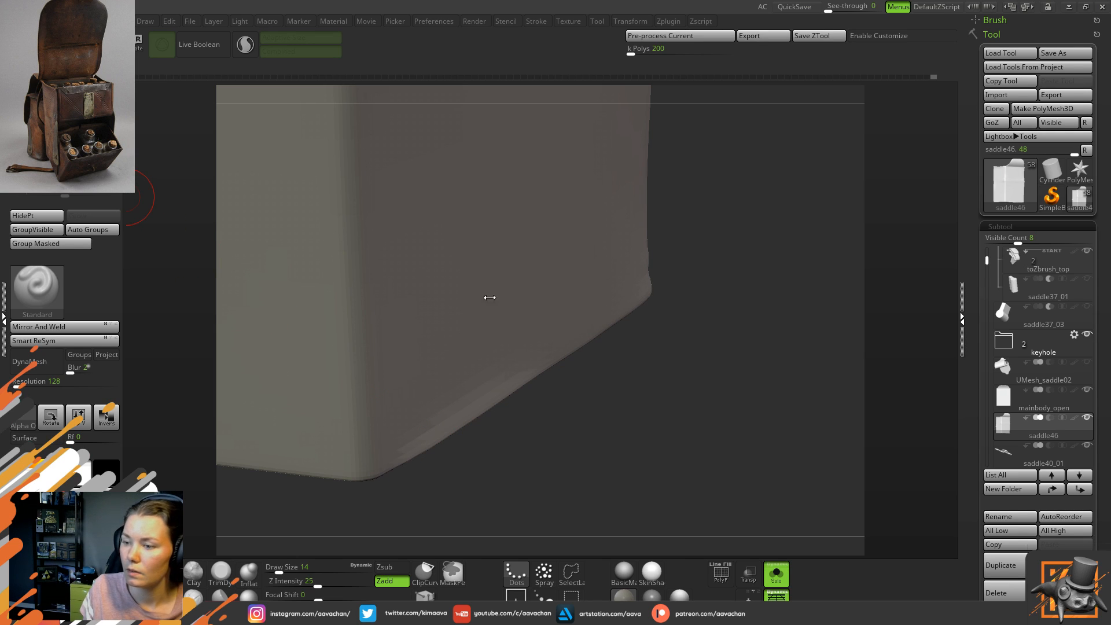
pyautogui.moveTo(575, 436); pyautogui.dragTo(569, 445)
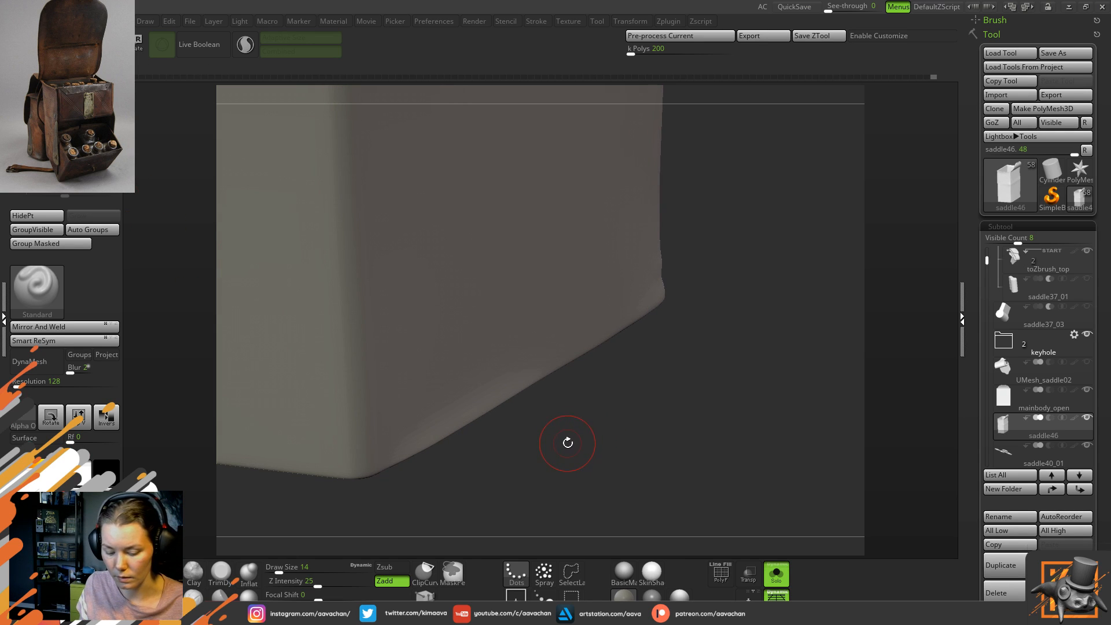
# - Carve a crease along the panel's bottom edge with DamStandard at draw size 14 and smooth its end near the corner
pyautogui.press('b')
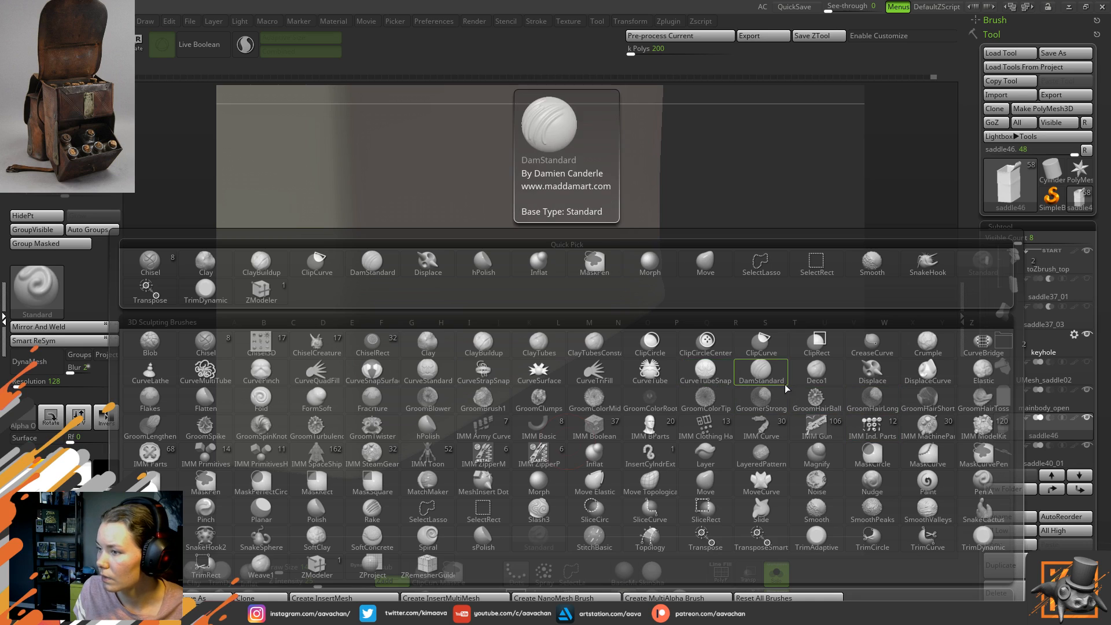
pyautogui.click(769, 374)
pyautogui.moveTo(687, 390); pyautogui.dragTo(670, 404)
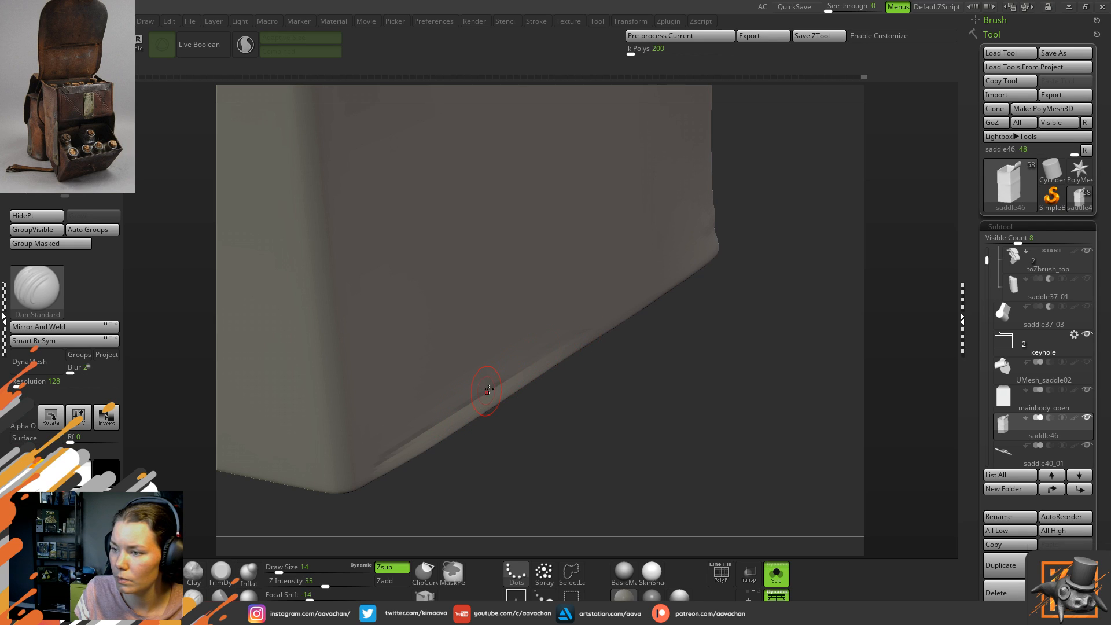
pyautogui.press('shift')
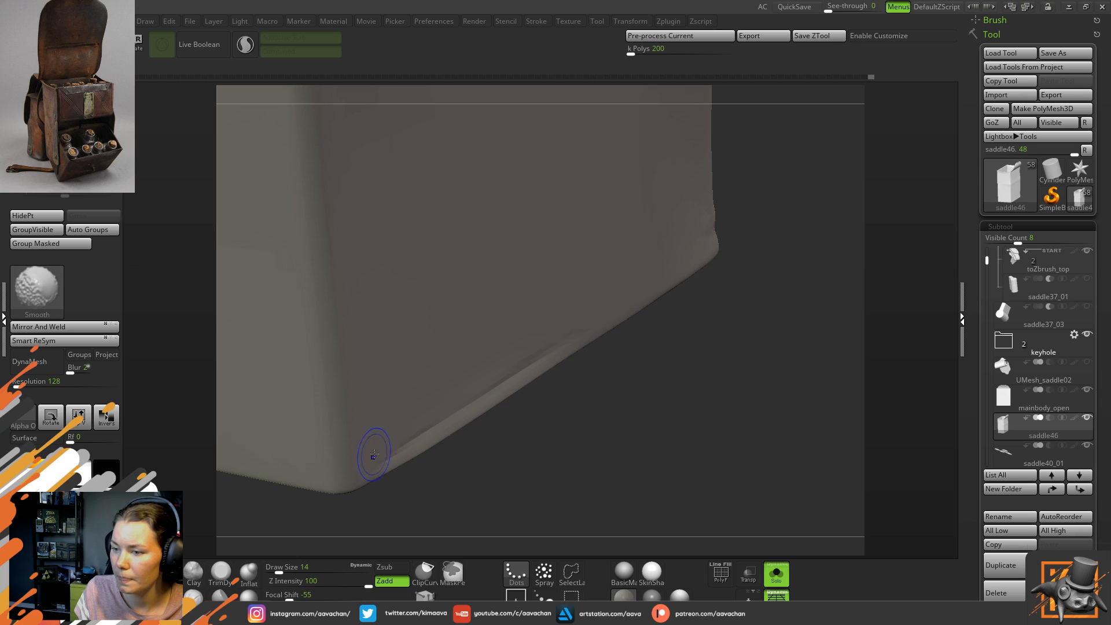
# - Reshape the panel's bottom edge into a slightly irregular line near the corner with the Move brush at draw size 29
pyautogui.press('b')
pyautogui.press('m')
pyautogui.press('v')
pyautogui.press('space')
pyautogui.moveTo(497, 400)
pyautogui.mouseDown()
pyautogui.moveTo(547, 411)
pyautogui.moveTo(507, 433)
pyautogui.mouseUp()
pyautogui.press('space')
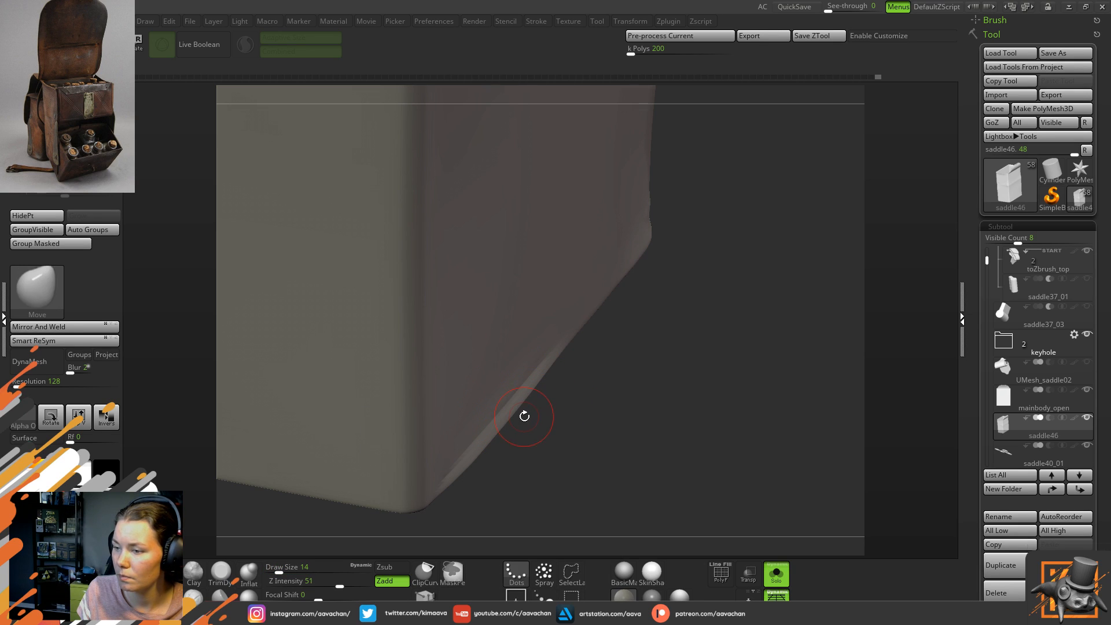
pyautogui.press('space')
pyautogui.moveTo(523, 414); pyautogui.dragTo(512, 421)
pyautogui.press('space')
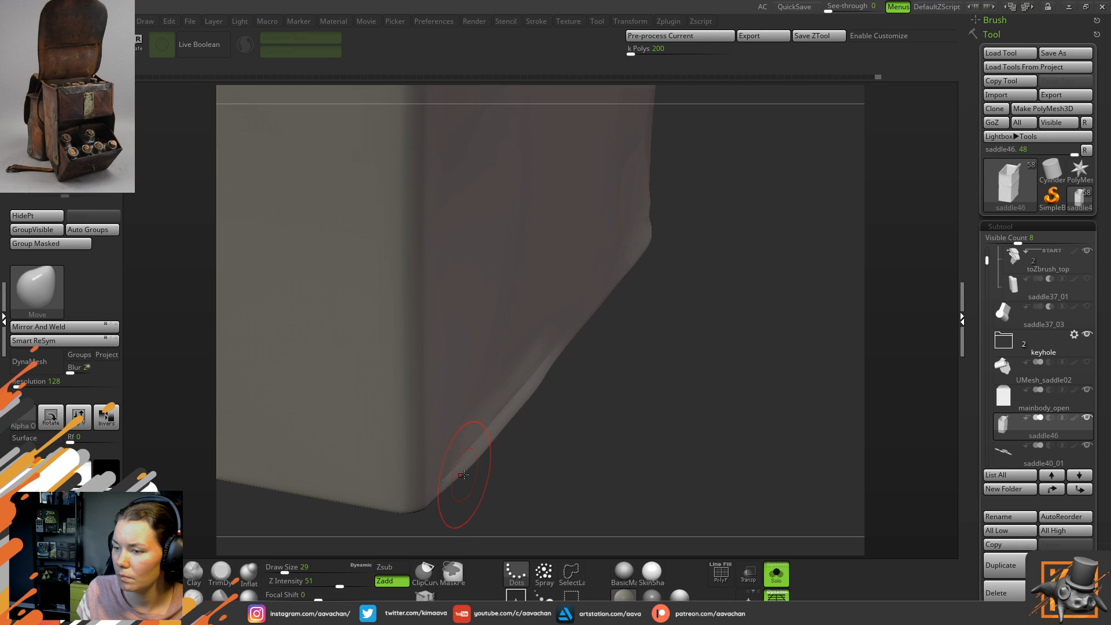
pyautogui.keyDown('alt'); pyautogui.moveTo(607, 426); pyautogui.dragTo(581, 413); pyautogui.keyUp('alt')
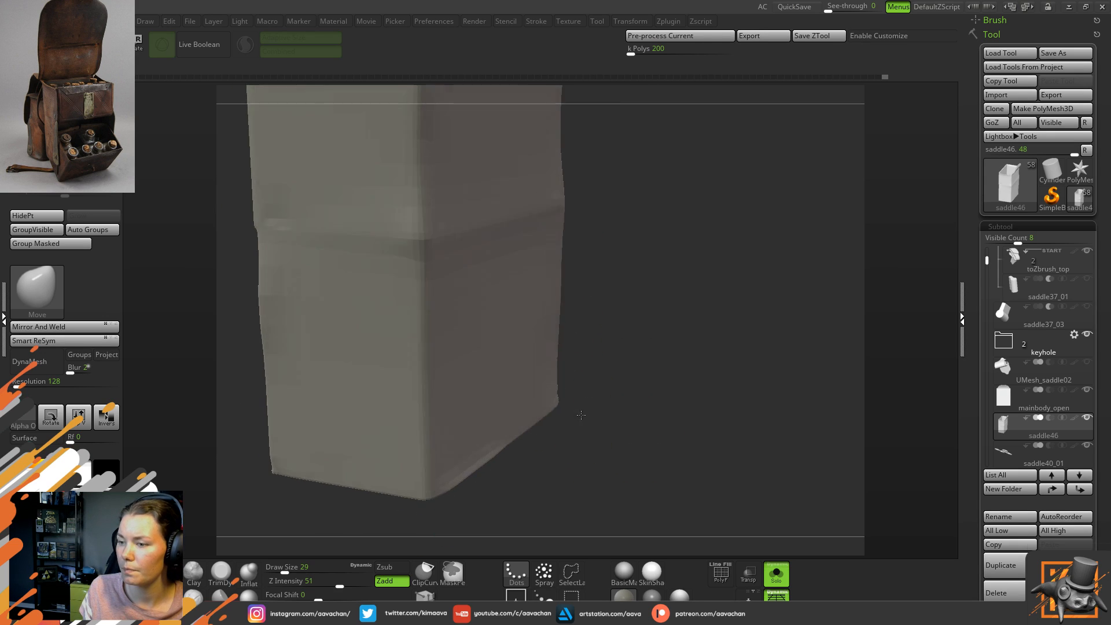
# - Show all the bag parts to examine the pouch's bottom edge and underside, and isolate the pouch again
pyautogui.click(776, 574)
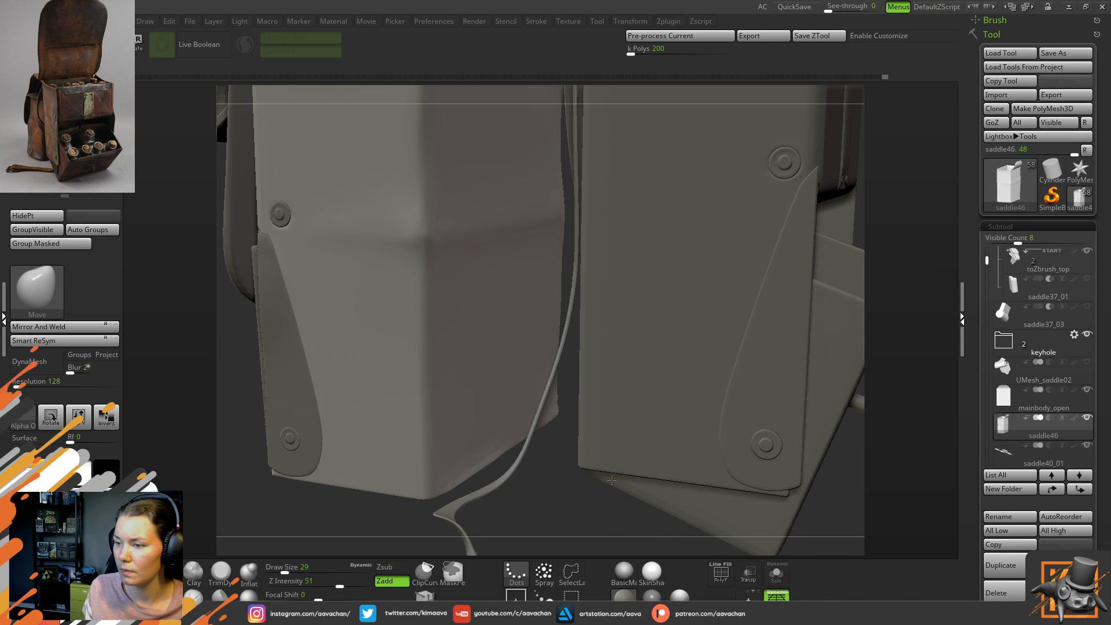
pyautogui.press('f')
pyautogui.moveTo(505, 512); pyautogui.dragTo(518, 395)
pyautogui.moveTo(526, 356); pyautogui.dragTo(489, 345)
pyautogui.keyDown('alt'); pyautogui.moveTo(375, 439); pyautogui.dragTo(516, 448); pyautogui.keyUp('alt')
pyautogui.moveTo(635, 446)
pyautogui.mouseDown()
pyautogui.moveTo(615, 449)
pyautogui.moveTo(603, 424)
pyautogui.moveTo(608, 461)
pyautogui.mouseUp()
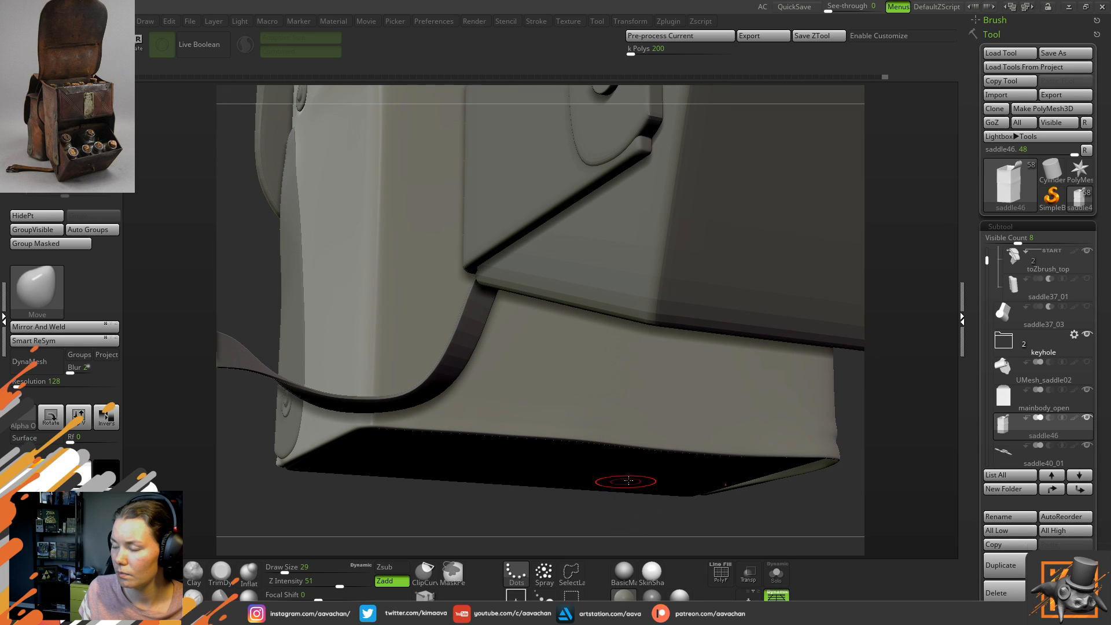
pyautogui.click(778, 573)
pyautogui.moveTo(726, 514); pyautogui.dragTo(798, 552)
pyautogui.moveTo(266, 461); pyautogui.dragTo(199, 259)
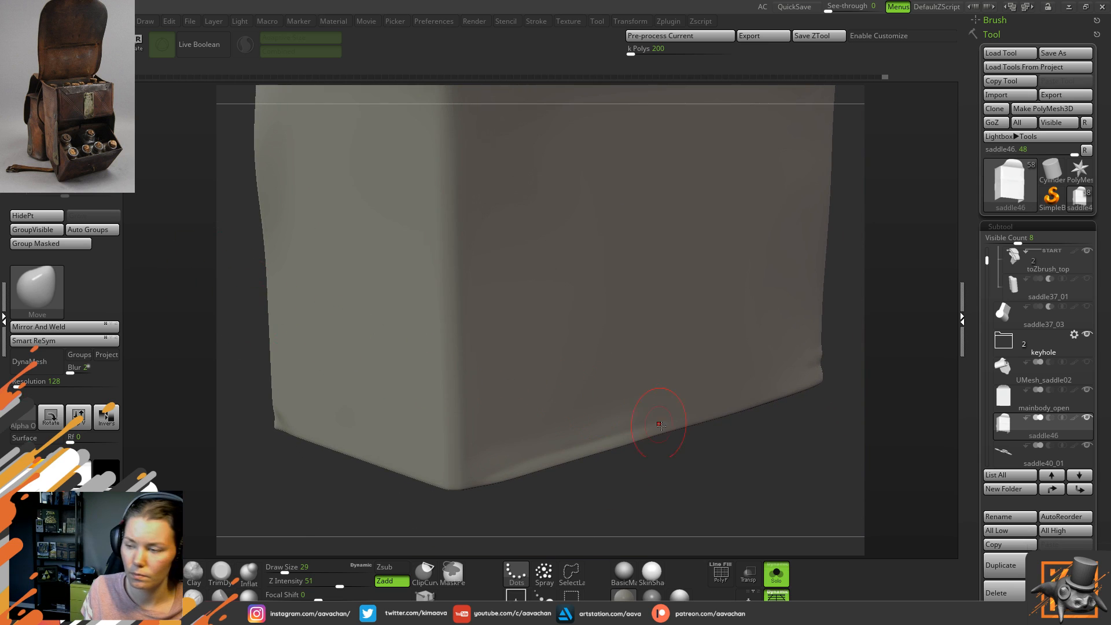
# - Deepen the creases along the panel's bottom edge and rear corner with DamStandard at draw size 16, and smooth the corner
pyautogui.moveTo(650, 418); pyautogui.dragTo(686, 461)
pyautogui.press('space')
pyautogui.moveTo(711, 419); pyautogui.dragTo(705, 419)
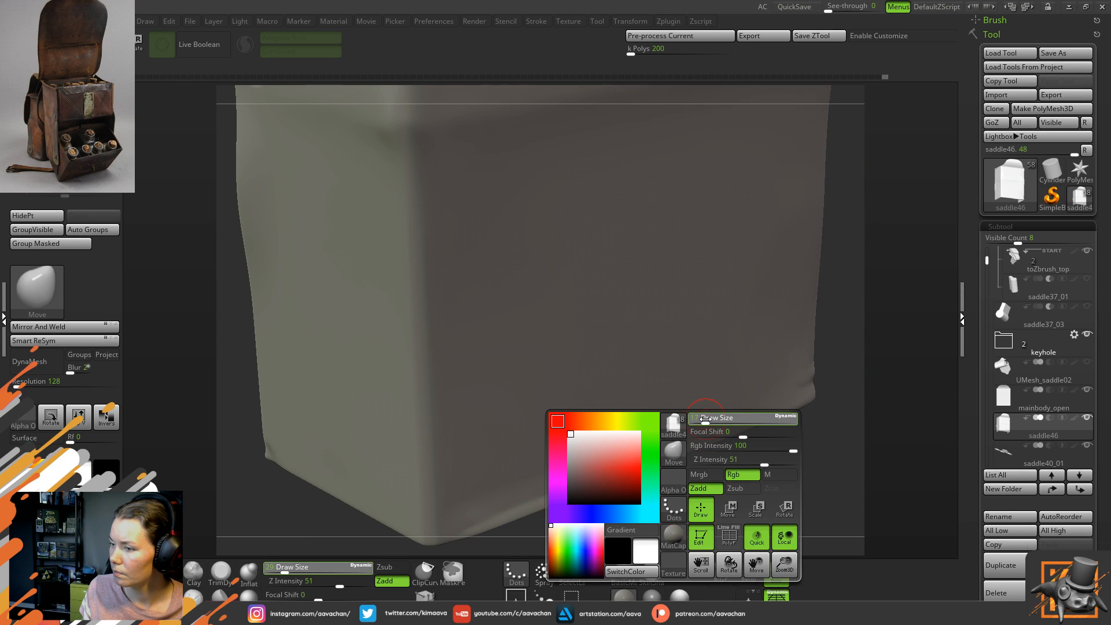
pyautogui.press('b')
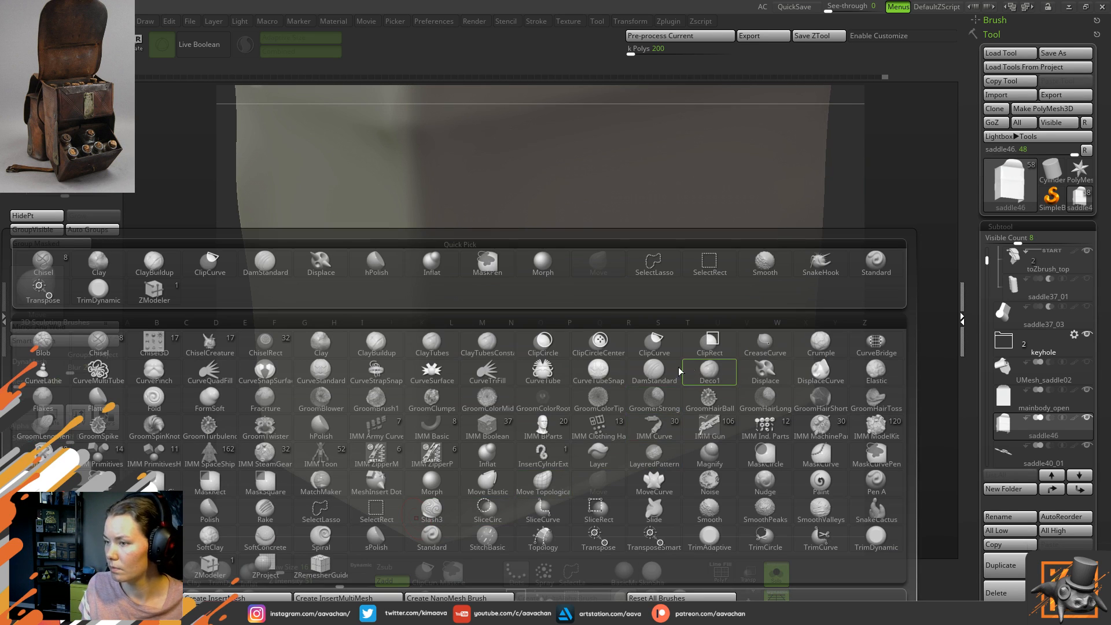
pyautogui.press('d')
pyautogui.press('s')
pyautogui.moveTo(744, 459); pyautogui.dragTo(755, 423)
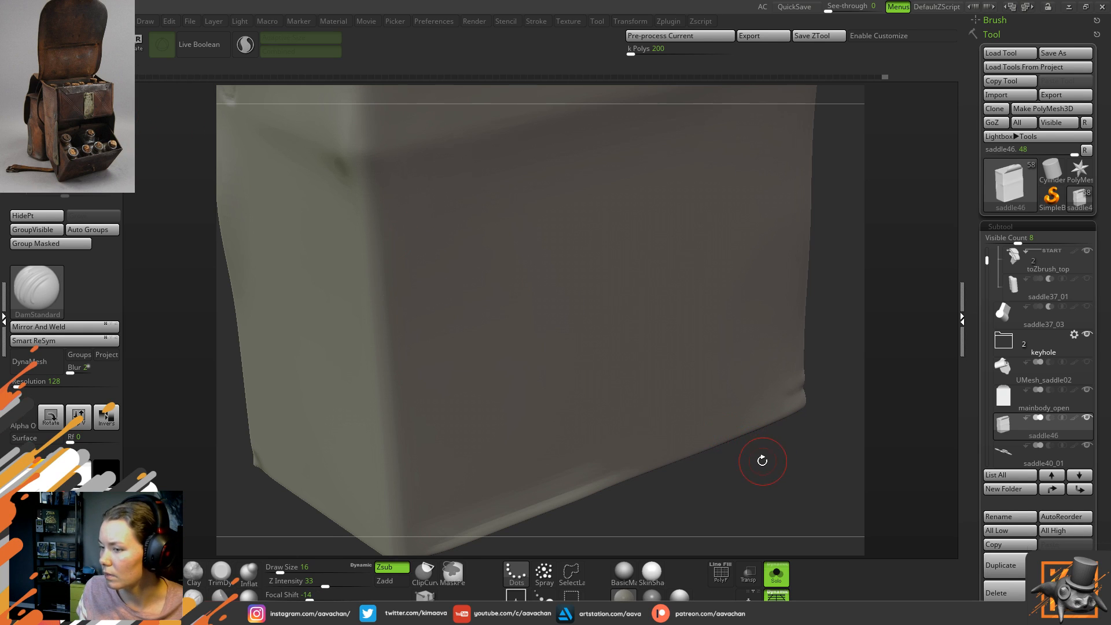
pyautogui.moveTo(762, 461); pyautogui.dragTo(775, 421)
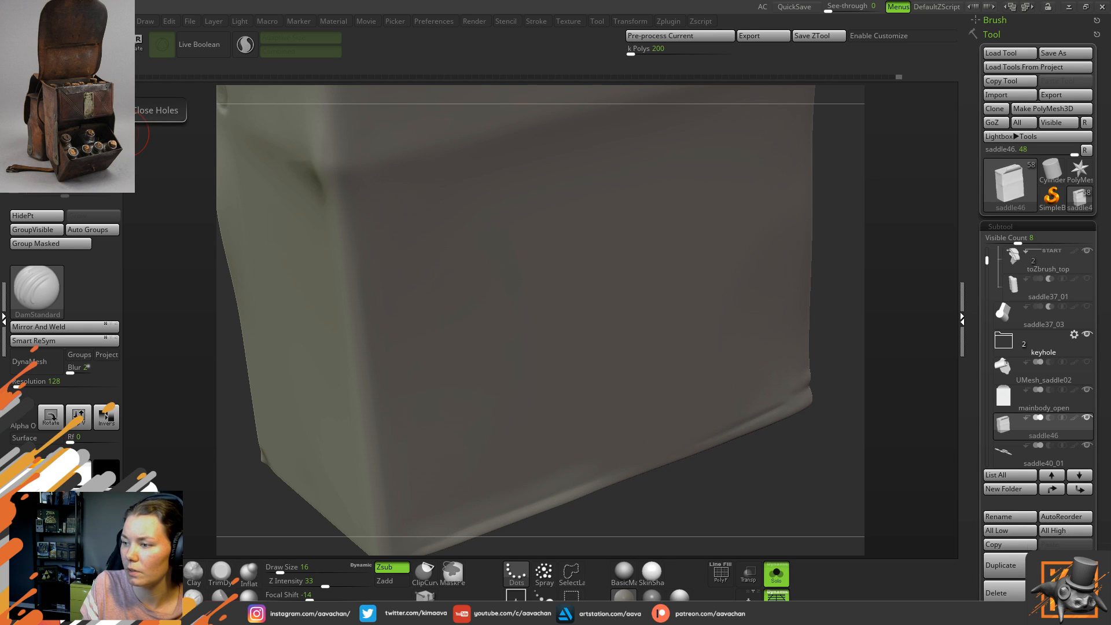
pyautogui.press('shift')
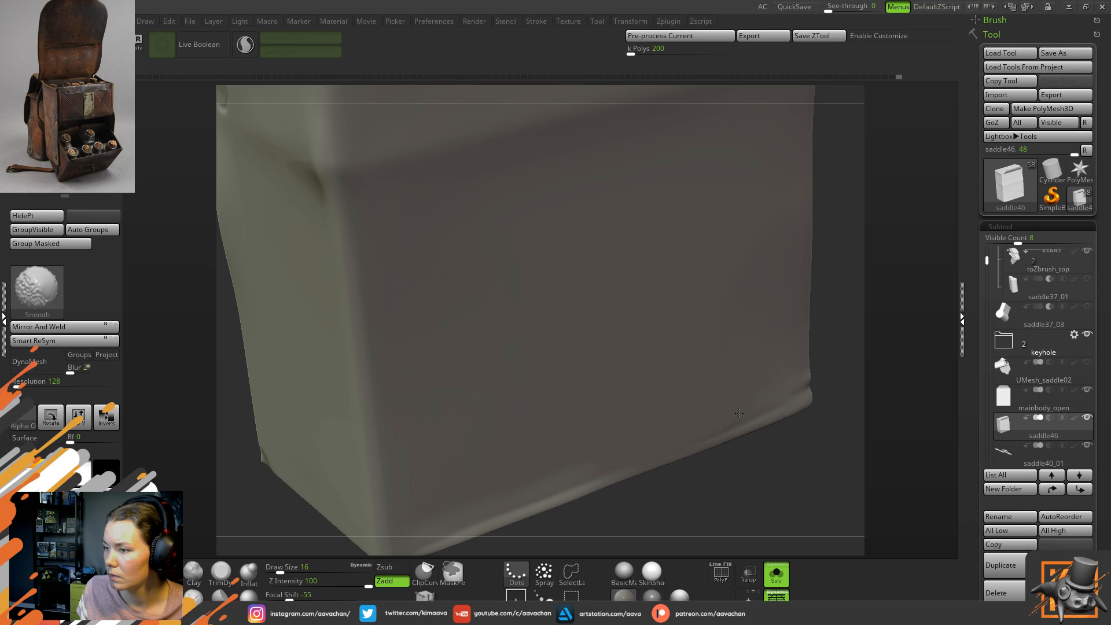
pyautogui.moveTo(789, 384)
pyautogui.mouseDown()
pyautogui.moveTo(770, 451)
pyautogui.moveTo(744, 461)
pyautogui.moveTo(761, 464)
pyautogui.moveTo(794, 406)
pyautogui.mouseUp()
# - Switch to the Standard brush at draw size 16 and soften the fold at the panel's rear bottom corner
pyautogui.moveTo(783, 449); pyautogui.dragTo(818, 436)
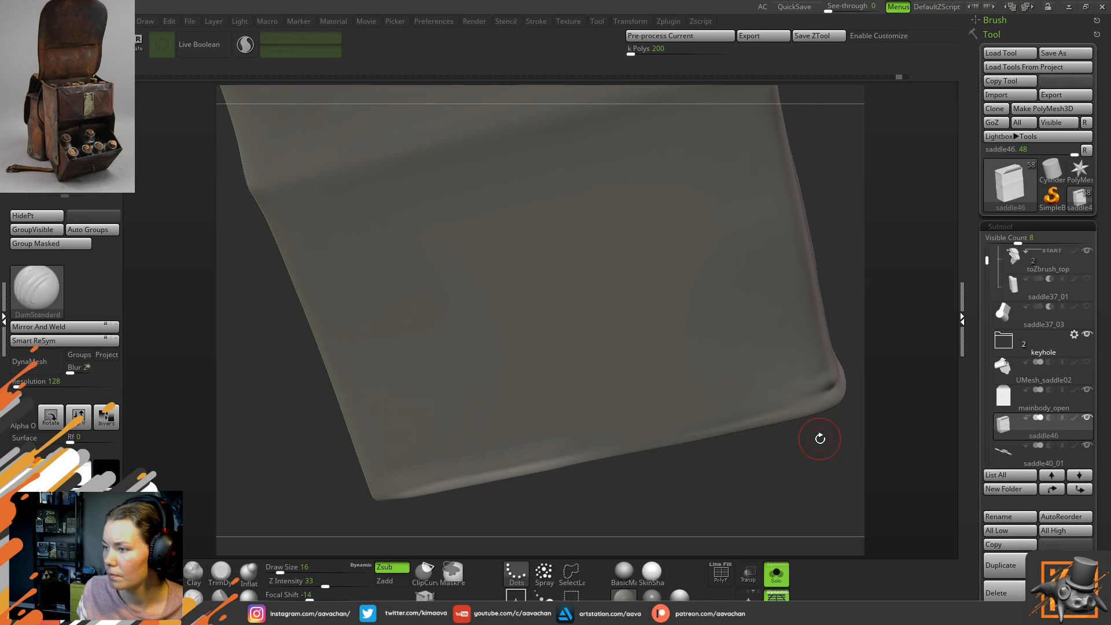
pyautogui.click(193, 570)
pyautogui.click(138, 571)
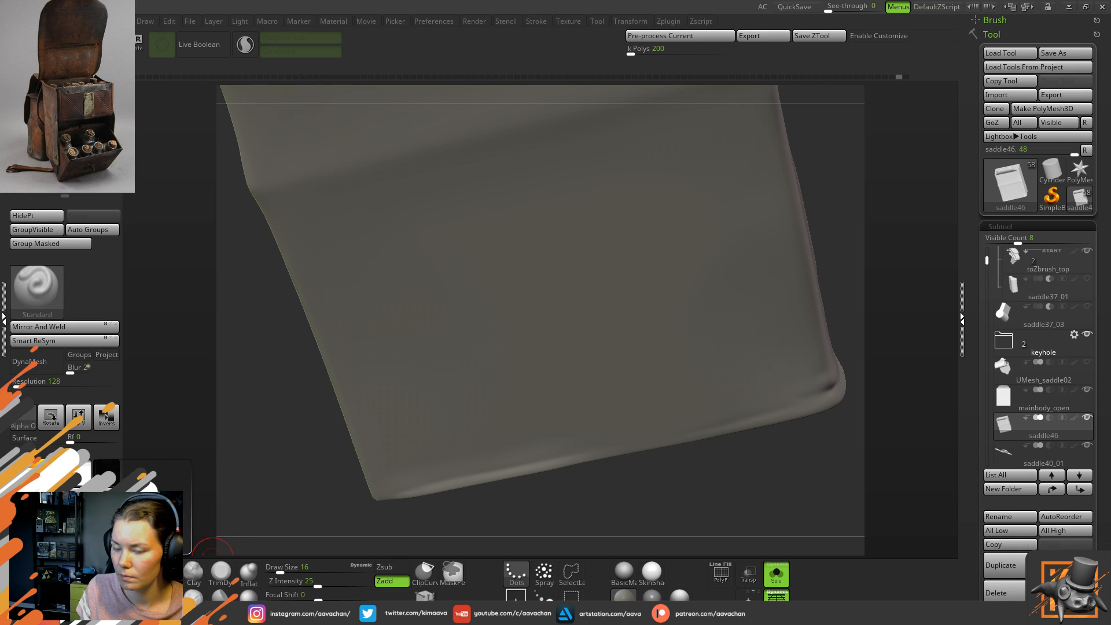
pyautogui.press('shift')
pyautogui.moveTo(816, 385); pyautogui.dragTo(782, 404)
pyautogui.press('shift')
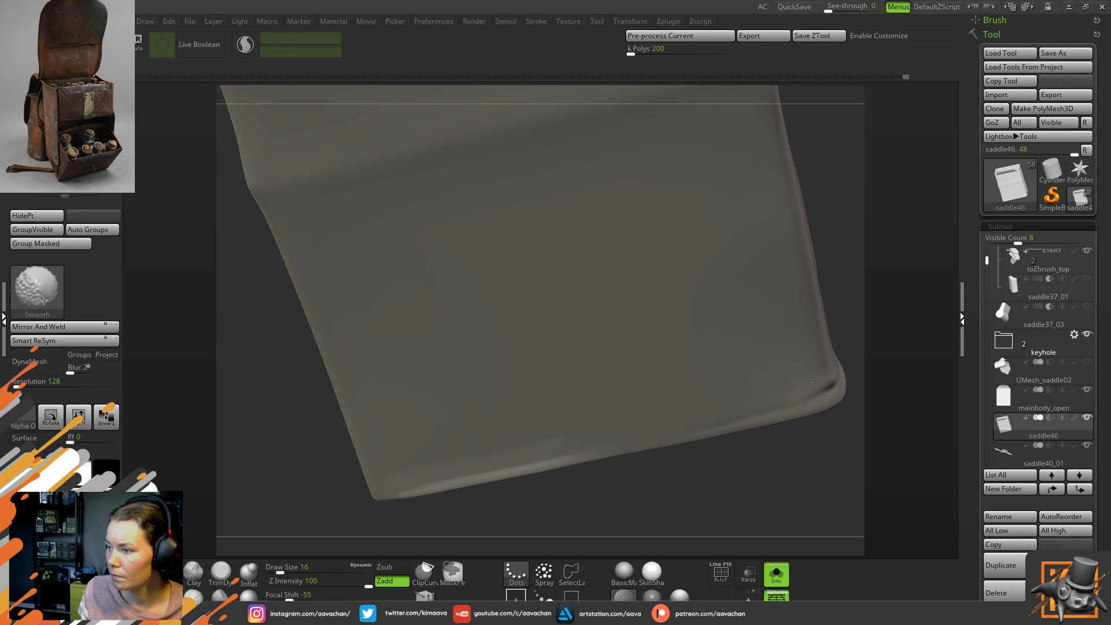
# - Build up the pouch's front bottom corner with the Standard brush at draw size 16 and smooth the raised area
pyautogui.press('f')
pyautogui.moveTo(375, 435)
pyautogui.mouseDown()
pyautogui.moveTo(570, 466)
pyautogui.moveTo(690, 471)
pyautogui.mouseUp()
pyautogui.keyDown('alt'); pyautogui.moveTo(675, 431); pyautogui.dragTo(710, 425); pyautogui.keyUp('alt')
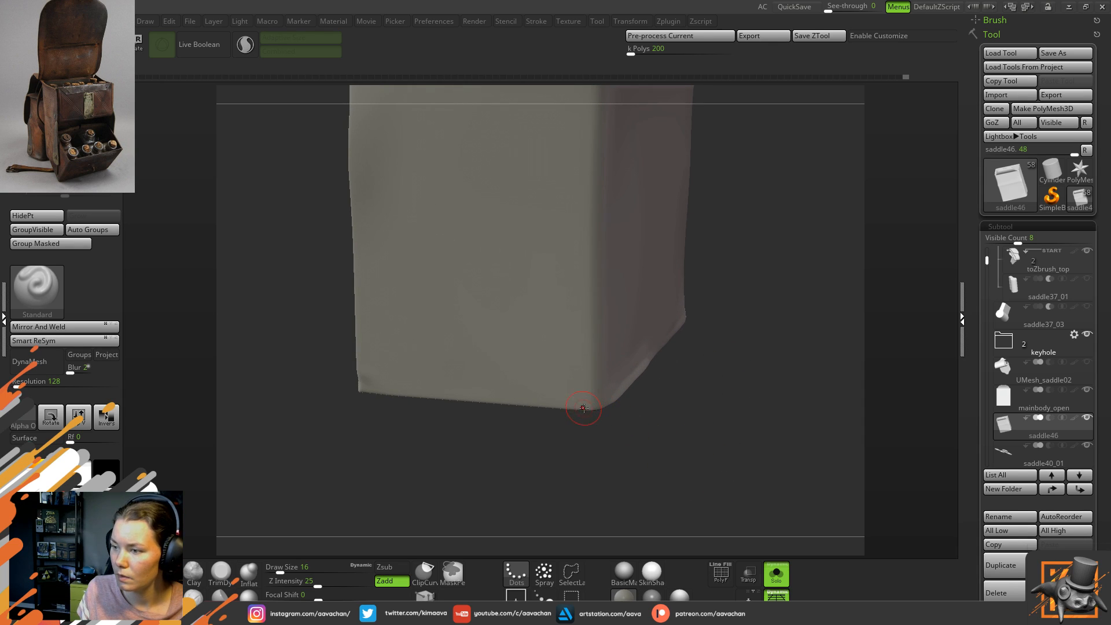
pyautogui.keyDown('alt'); pyautogui.moveTo(609, 433); pyautogui.dragTo(615, 457); pyautogui.keyUp('alt')
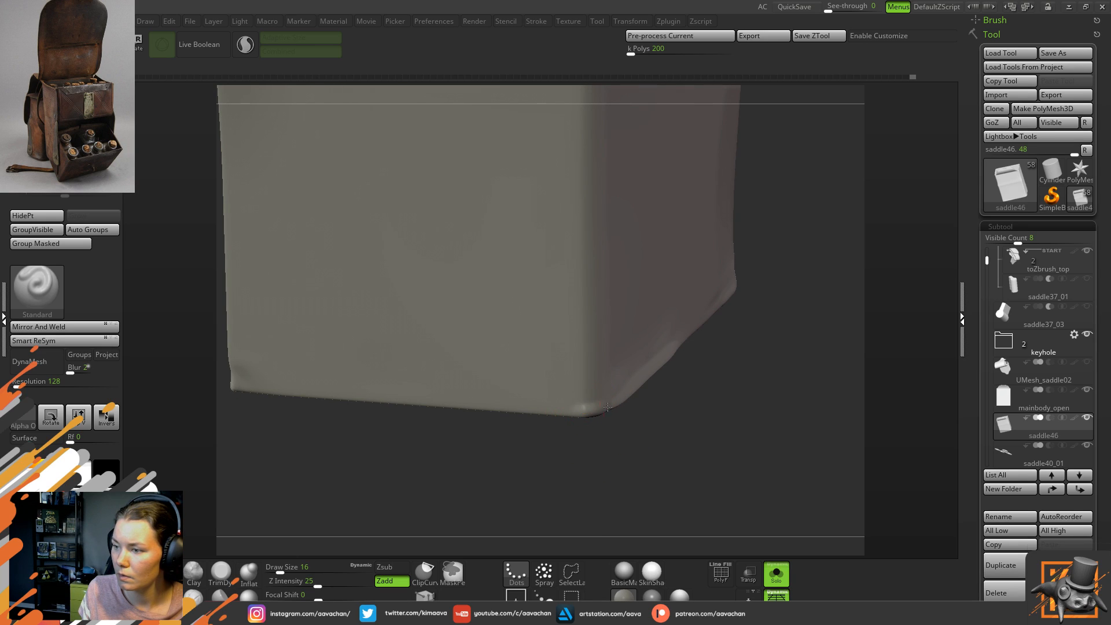
pyautogui.moveTo(599, 398)
pyautogui.keyDown('shift'); pyautogui.mouseDown()
pyautogui.moveTo(581, 403)
pyautogui.moveTo(604, 417)
pyautogui.moveTo(606, 400)
pyautogui.mouseUp(); pyautogui.keyUp('shift')
# - Carve a short crease around the front bottom corner with DamStandard at draw size 8, smooth it and return to the Standard brush
pyautogui.press('space')
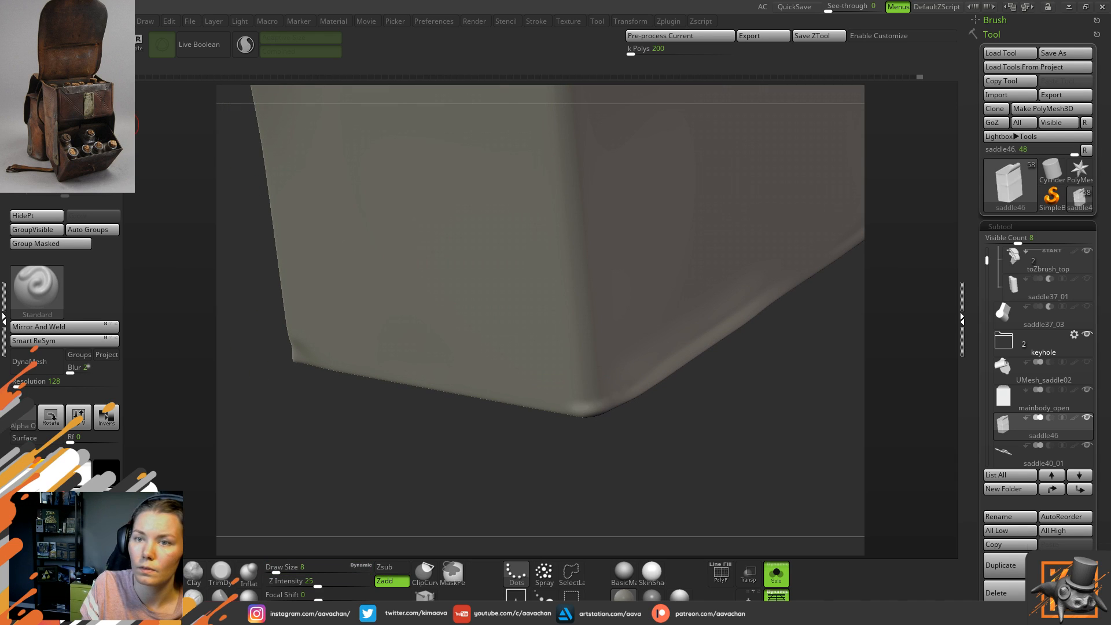
pyautogui.press('b')
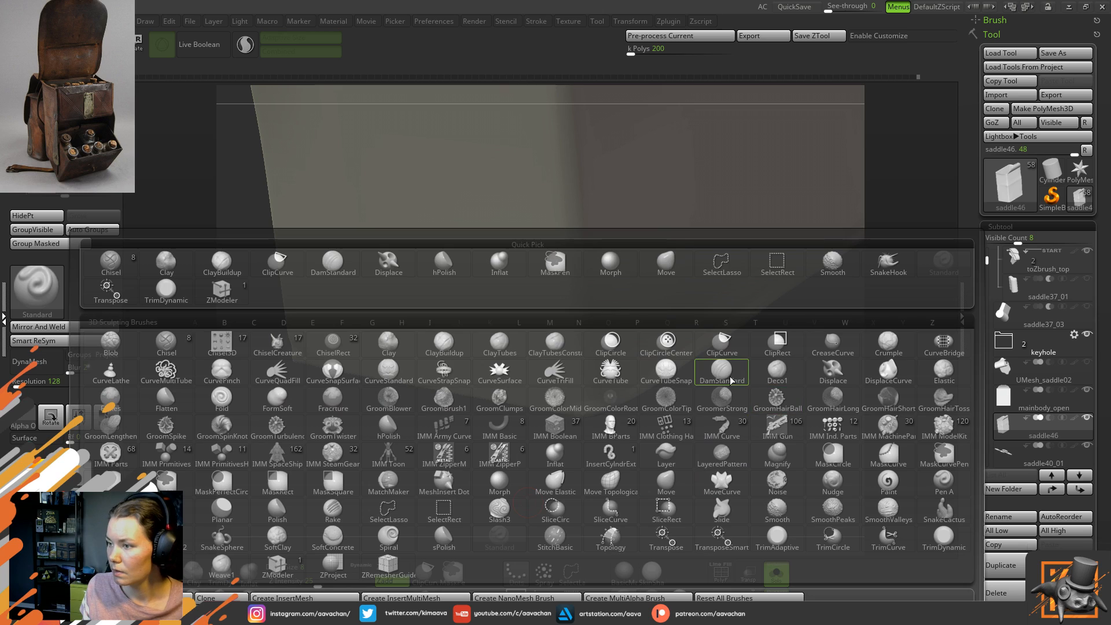
pyautogui.press('d')
pyautogui.press('s')
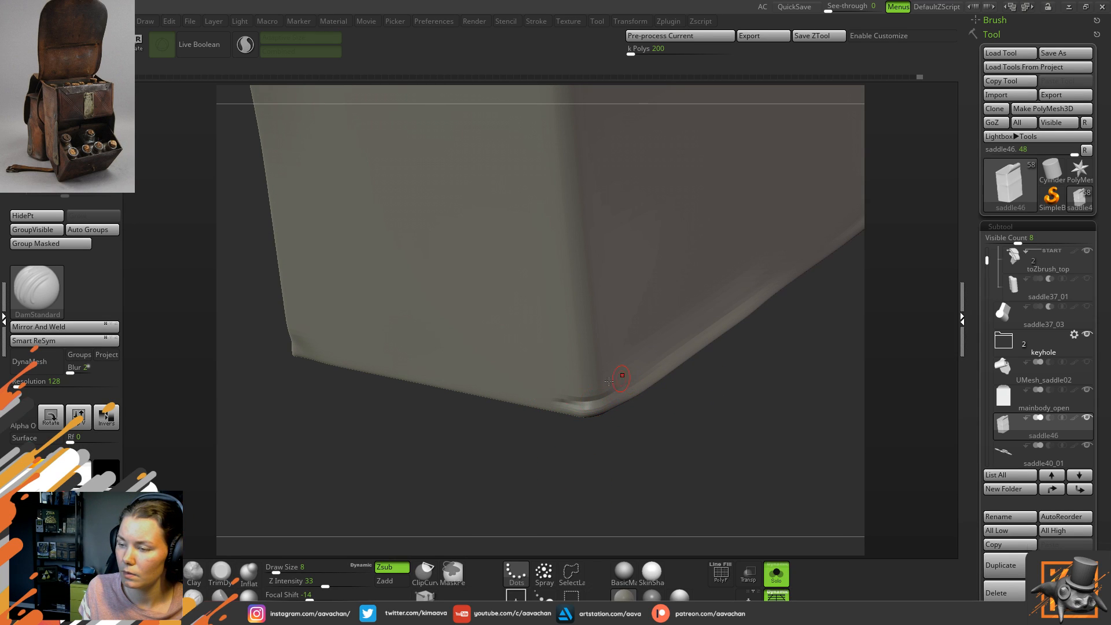
pyautogui.press('shift')
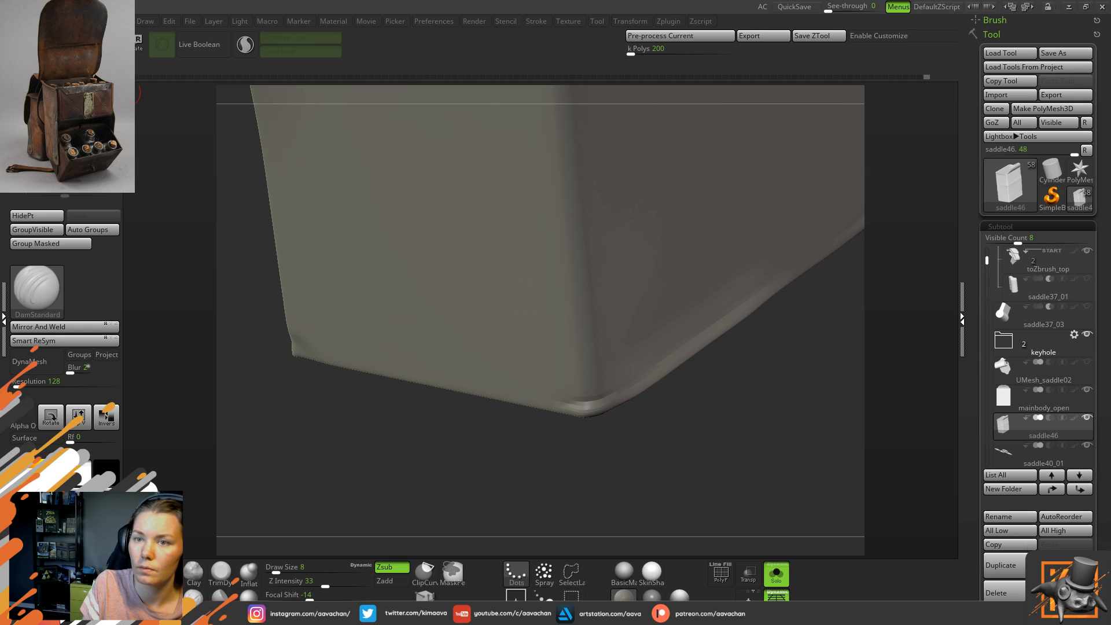
pyautogui.moveTo(654, 455); pyautogui.dragTo(734, 457)
pyautogui.keyDown('shift'); pyautogui.moveTo(569, 390); pyautogui.dragTo(595, 403); pyautogui.keyUp('shift')
pyautogui.moveTo(654, 435)
pyautogui.mouseDown()
pyautogui.moveTo(616, 435)
pyautogui.moveTo(596, 400)
pyautogui.moveTo(607, 397)
pyautogui.moveTo(572, 394)
pyautogui.moveTo(590, 384)
pyautogui.mouseUp()
pyautogui.click(193, 573)
pyautogui.click(138, 573)
# - Show all the bag parts and examine the sculpted pouch against the rest of the saddlebag from several sides
pyautogui.keyDown('ctrl'); pyautogui.moveTo(637, 380); pyautogui.dragTo(633, 318, button='right'); pyautogui.keyUp('ctrl')
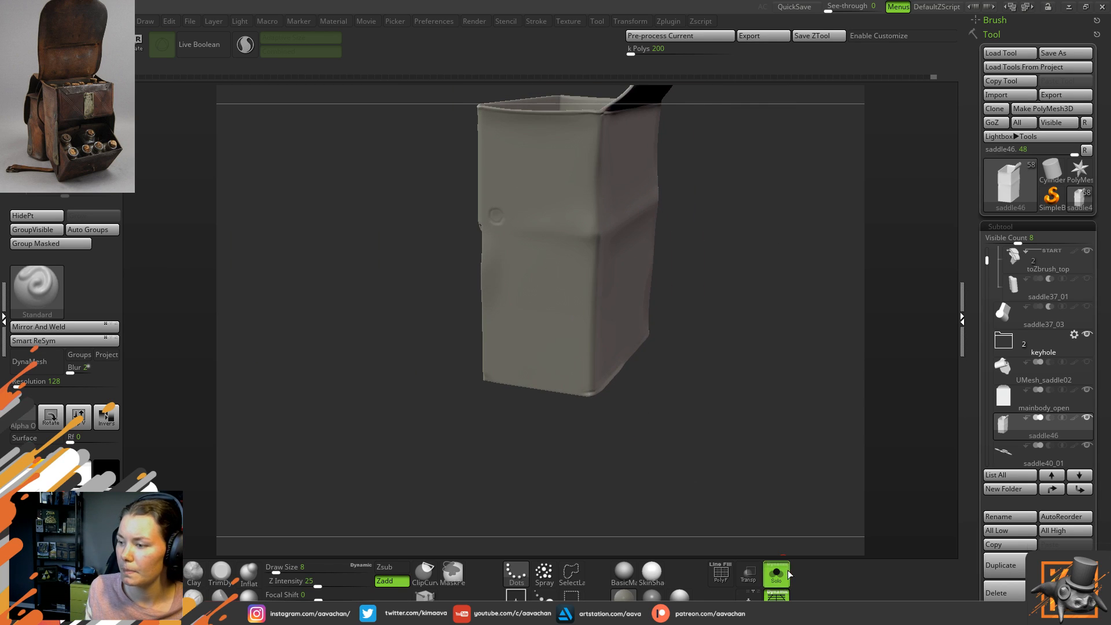
pyautogui.click(774, 570)
pyautogui.moveTo(612, 447)
pyautogui.keyDown('ctrl'); pyautogui.mouseDown(button='right')
pyautogui.moveTo(567, 443)
pyautogui.moveTo(561, 457)
pyautogui.moveTo(595, 466)
pyautogui.moveTo(602, 449)
pyautogui.moveTo(630, 449)
pyautogui.moveTo(591, 456)
pyautogui.moveTo(644, 455)
pyautogui.moveTo(592, 452)
pyautogui.mouseUp(button='right'); pyautogui.keyUp('ctrl')
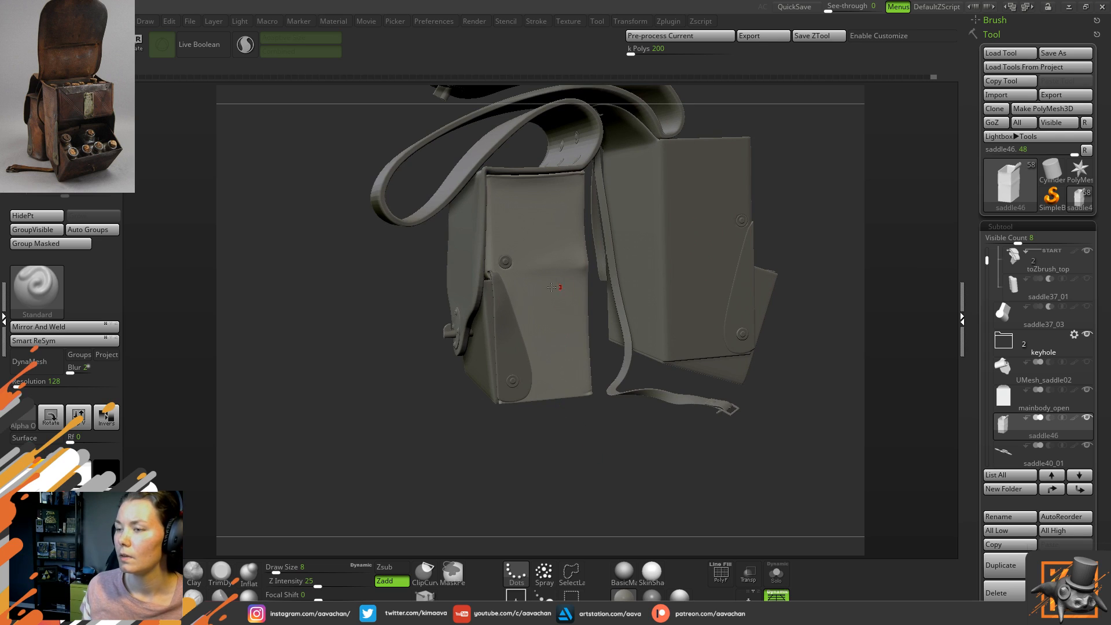
pyautogui.moveTo(603, 413); pyautogui.dragTo(619, 413, button='right')
pyautogui.moveTo(610, 475); pyautogui.dragTo(575, 466, button='right')
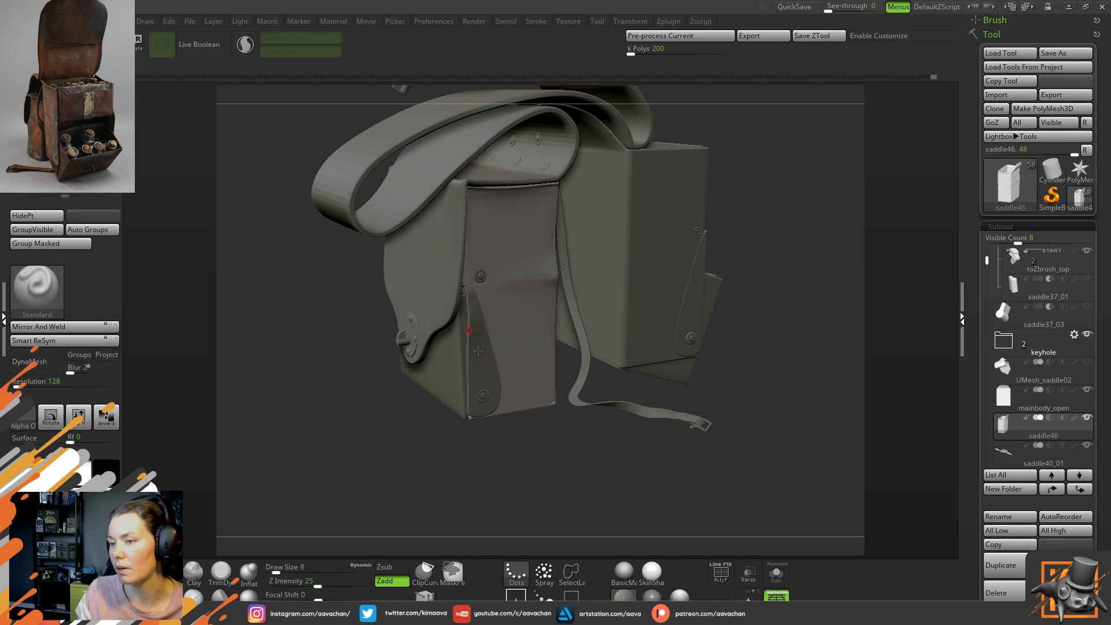
pyautogui.keyDown('alt'); pyautogui.moveTo(538, 361); pyautogui.dragTo(556, 458, button='right'); pyautogui.keyUp('alt')
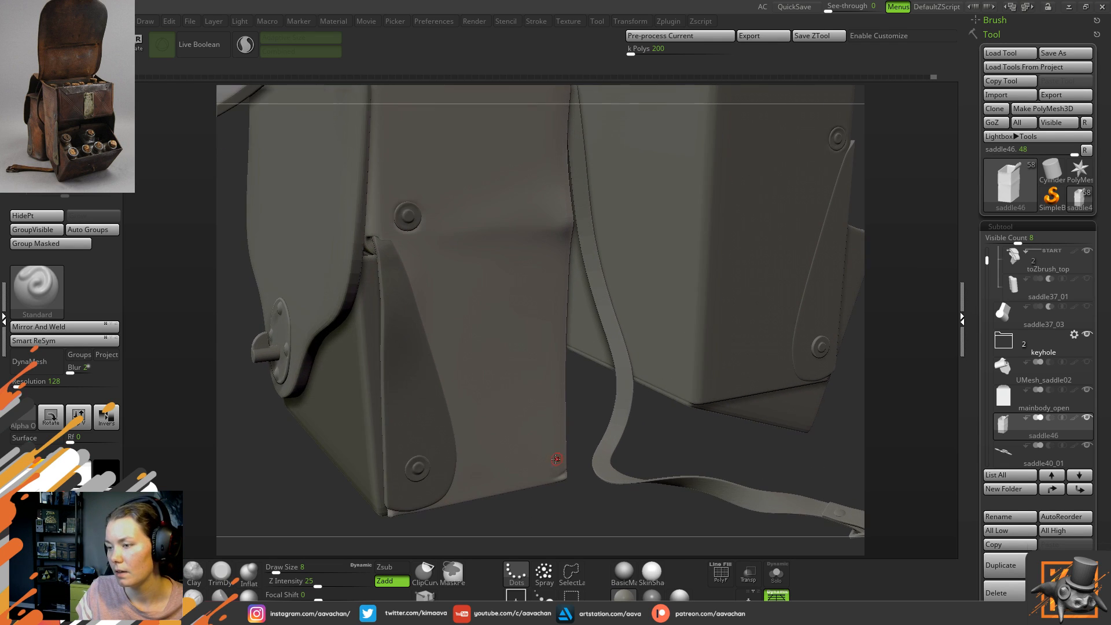
pyautogui.keyDown('alt'); pyautogui.moveTo(584, 394); pyautogui.dragTo(535, 504, button='right'); pyautogui.keyUp('alt')
pyautogui.moveTo(827, 231); pyautogui.dragTo(832, 267, button='right')
pyautogui.keyDown('alt'); pyautogui.moveTo(549, 179); pyautogui.dragTo(742, 190, button='right'); pyautogui.keyUp('alt')
pyautogui.moveTo(359, 148); pyautogui.dragTo(358, 220, button='right')
pyautogui.keyDown('ctrl'); pyautogui.moveTo(421, 252); pyautogui.dragTo(780, 280, button='right'); pyautogui.keyUp('ctrl')
pyautogui.keyDown('alt'); pyautogui.moveTo(776, 233); pyautogui.dragTo(796, 95, button='right'); pyautogui.keyUp('alt')
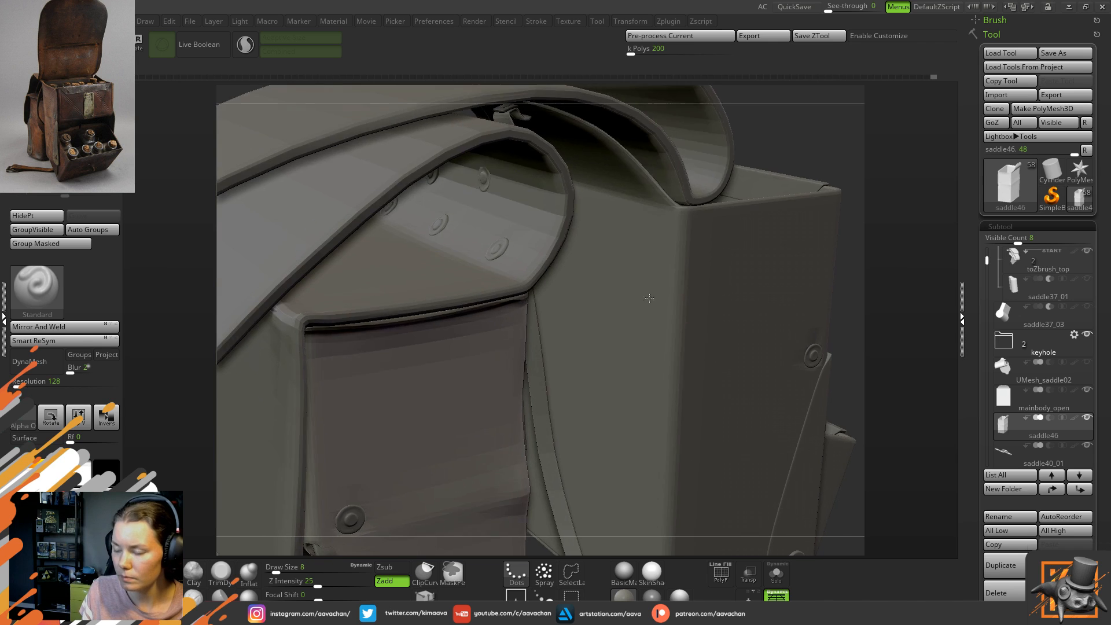
pyautogui.keyDown('ctrl'); pyautogui.moveTo(677, 538); pyautogui.dragTo(626, 478, button='right'); pyautogui.keyUp('ctrl')
pyautogui.moveTo(794, 405); pyautogui.dragTo(508, 514, button='right')
pyautogui.moveTo(734, 341); pyautogui.dragTo(453, 234, button='right')
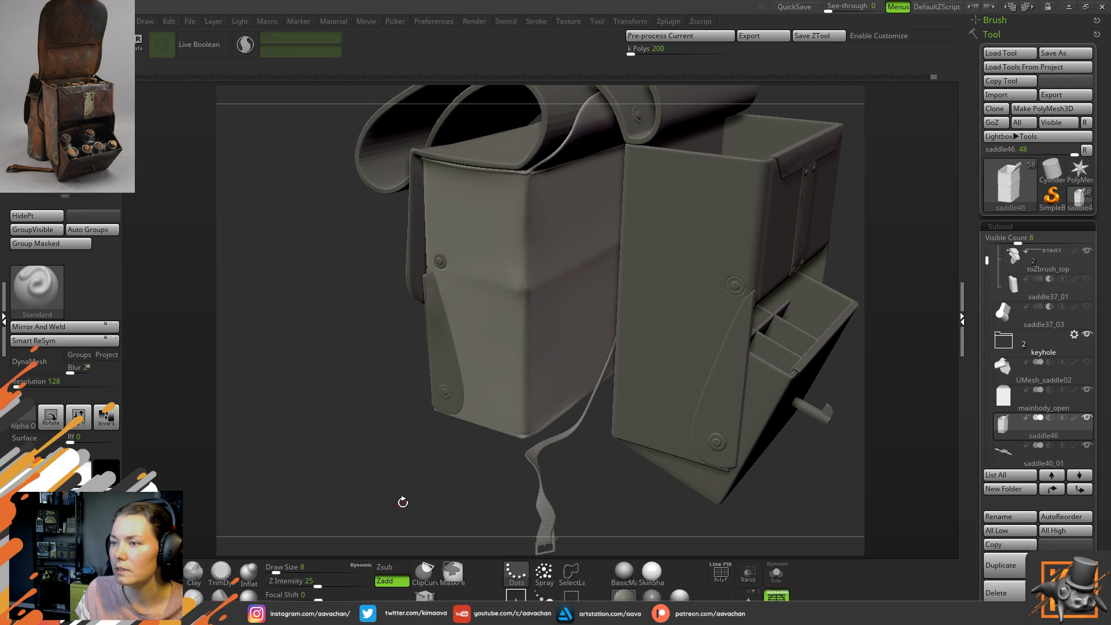
pyautogui.moveTo(404, 450); pyautogui.dragTo(727, 352, button='right')
pyautogui.keyDown('ctrl'); pyautogui.moveTo(751, 304); pyautogui.dragTo(729, 371, button='right'); pyautogui.keyUp('ctrl')
pyautogui.keyDown('ctrl'); pyautogui.moveTo(606, 437); pyautogui.dragTo(686, 326, button='right'); pyautogui.keyUp('ctrl')
pyautogui.moveTo(824, 301); pyautogui.dragTo(423, 254, button='right')
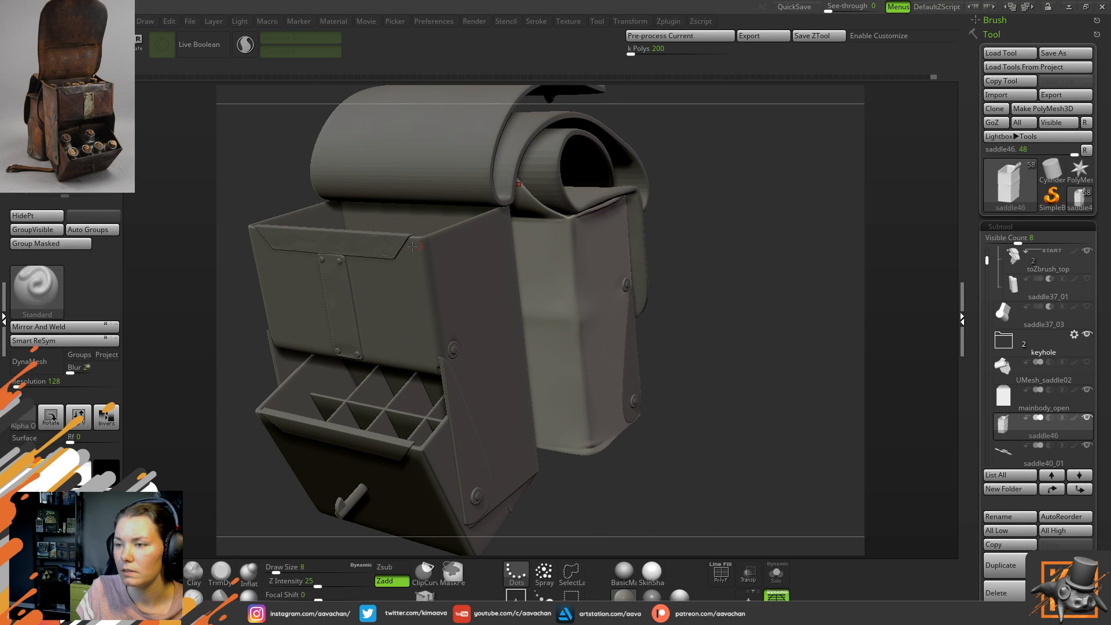
pyautogui.moveTo(514, 230); pyautogui.dragTo(647, 182, button='right')
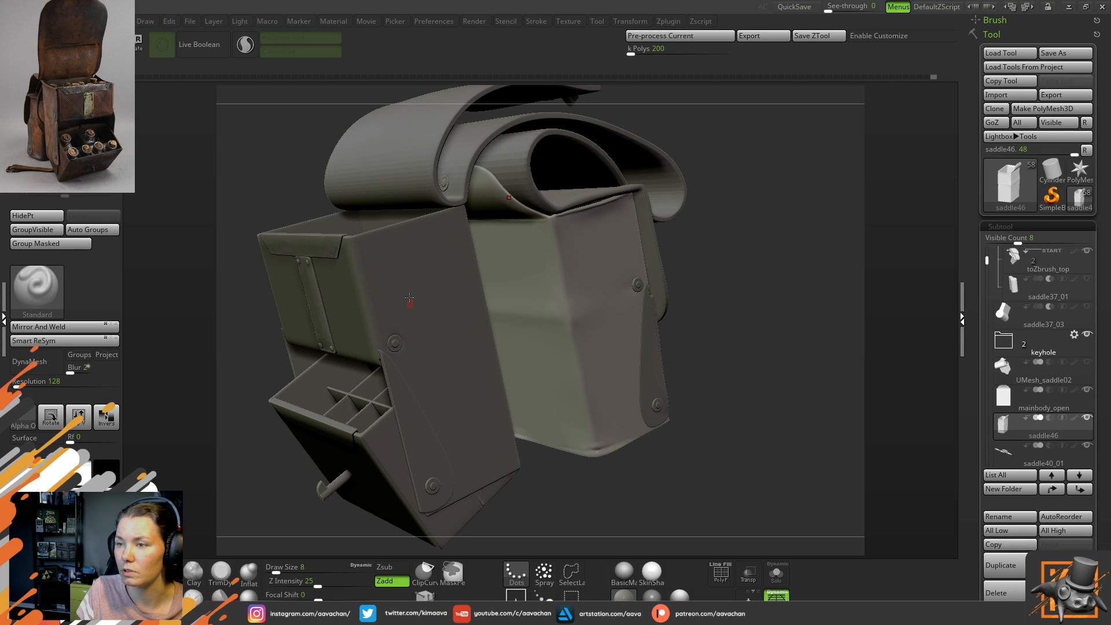
pyautogui.moveTo(742, 284); pyautogui.dragTo(748, 366, button='right')
pyautogui.moveTo(726, 404); pyautogui.dragTo(779, 384, button='right')
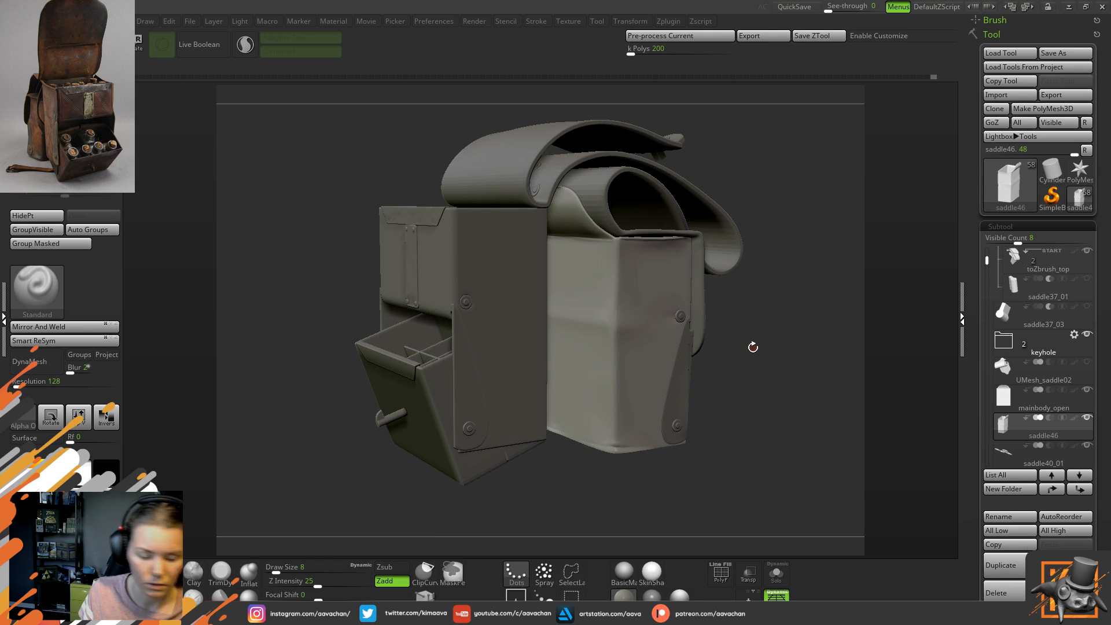